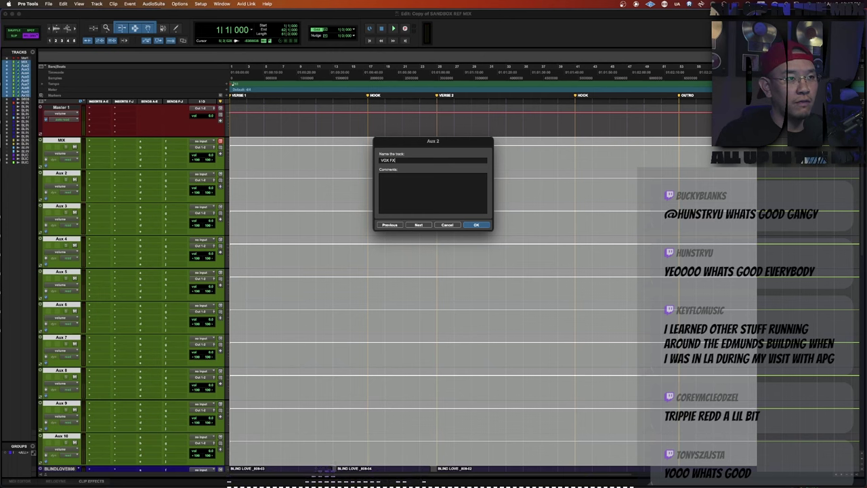
# Name the remaining aux tracks in order: BEAT, 808, KICK, DRUMS, VOX, RVB and DLY.
pyautogui.write('80')
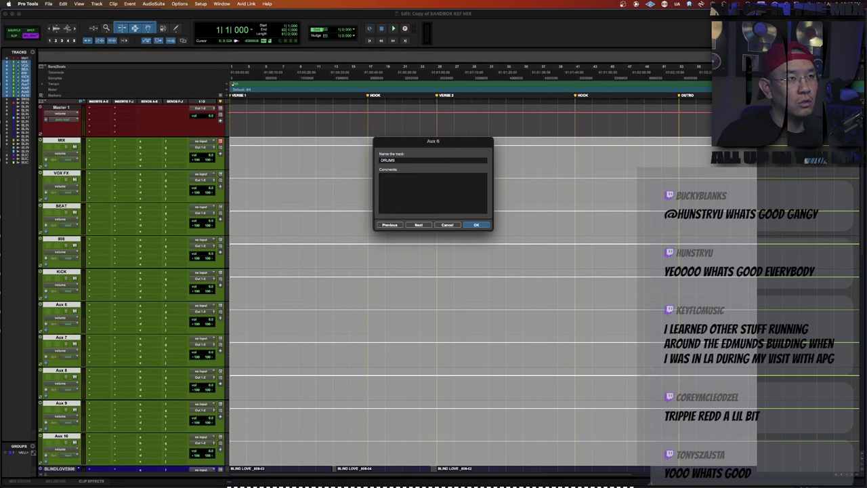
pyautogui.write('VOX')
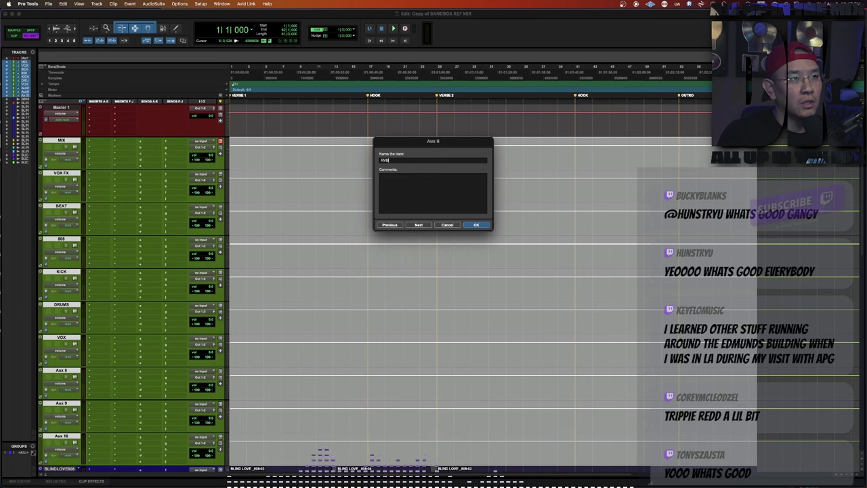
pyautogui.press('super+Right')
pyautogui.write('DLY')
pyautogui.press('Return')
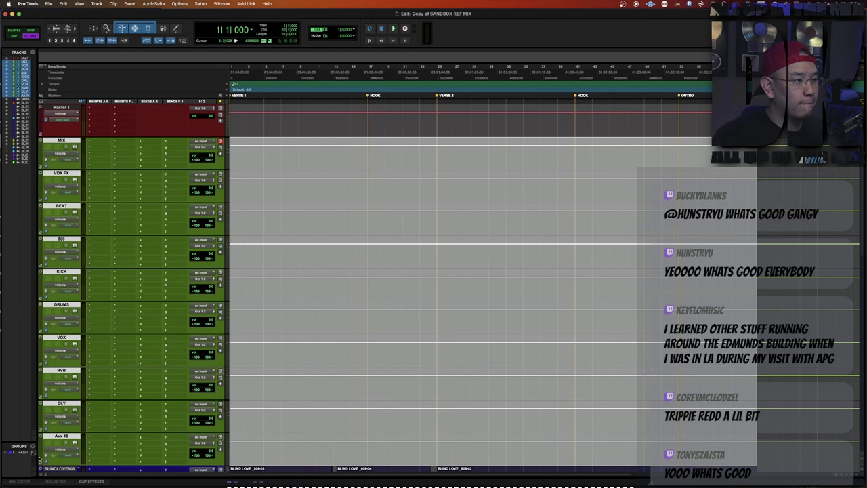
# Select the aux tracks from MIX through DLY and assign their inputs to consecutive stereo buses, starting with Bus 1-2.
pyautogui.click(59, 404)
pyautogui.click(58, 404)
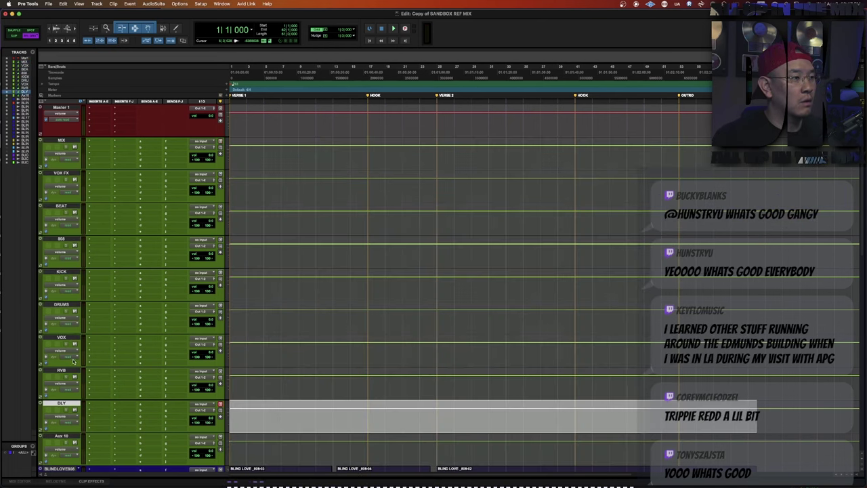
pyautogui.keyDown('shift'); pyautogui.click(62, 370); pyautogui.keyUp('shift')
pyautogui.keyDown('shift'); pyautogui.click(64, 342); pyautogui.keyUp('shift')
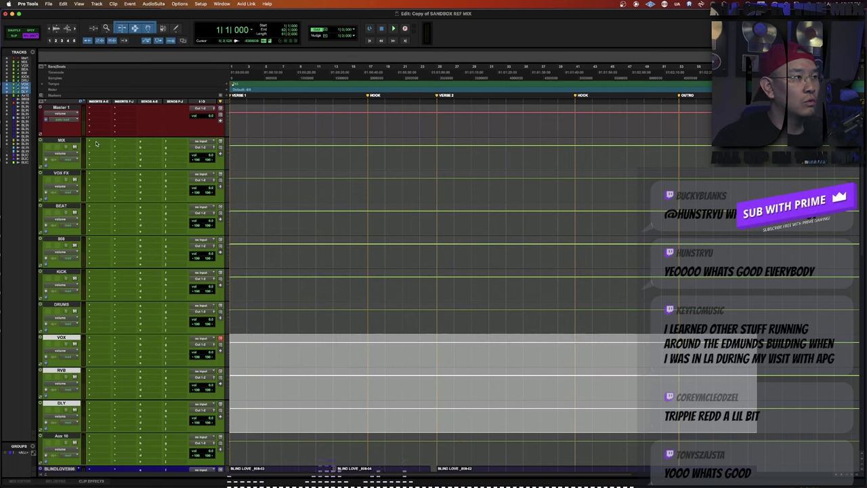
pyautogui.keyDown('shift'); pyautogui.click(67, 140); pyautogui.keyUp('shift')
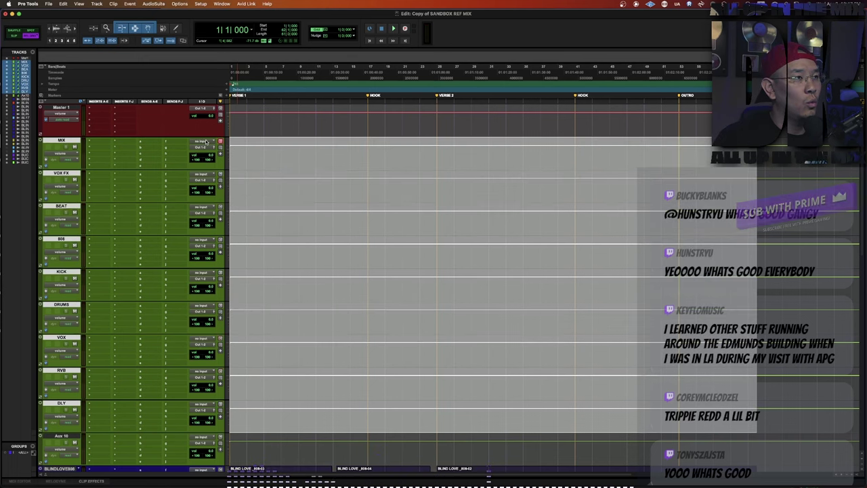
pyautogui.click(203, 141)
pyautogui.moveTo(212, 147)
pyautogui.click(251, 149)
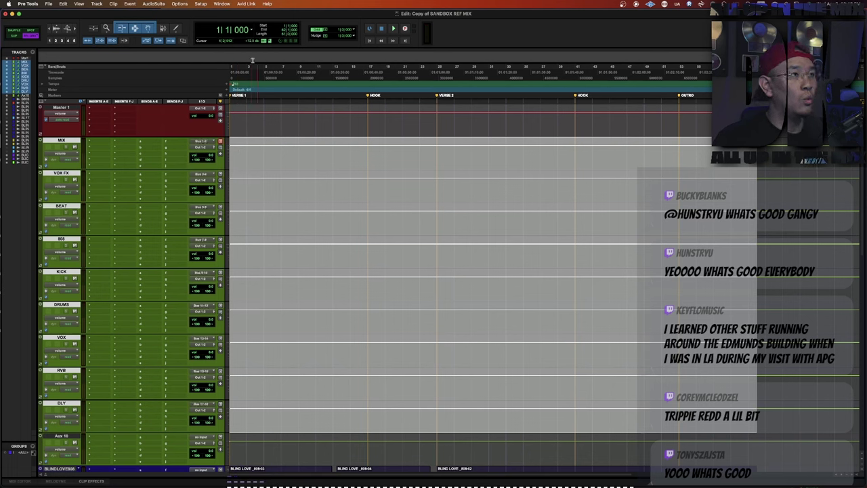
# In the I/O Setup bus list, rename Bus 1-2 to MIX and Bus 3-4 to VOX FX.
pyautogui.click(202, 3)
pyautogui.click(223, 47)
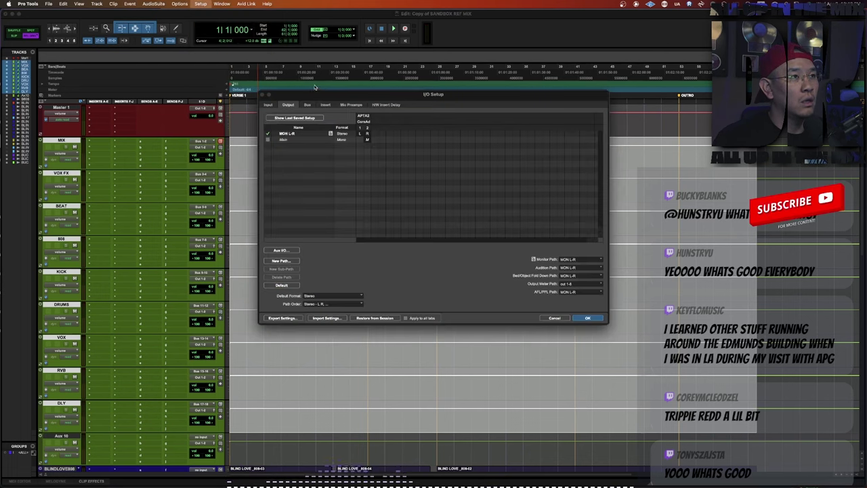
pyautogui.click(309, 106)
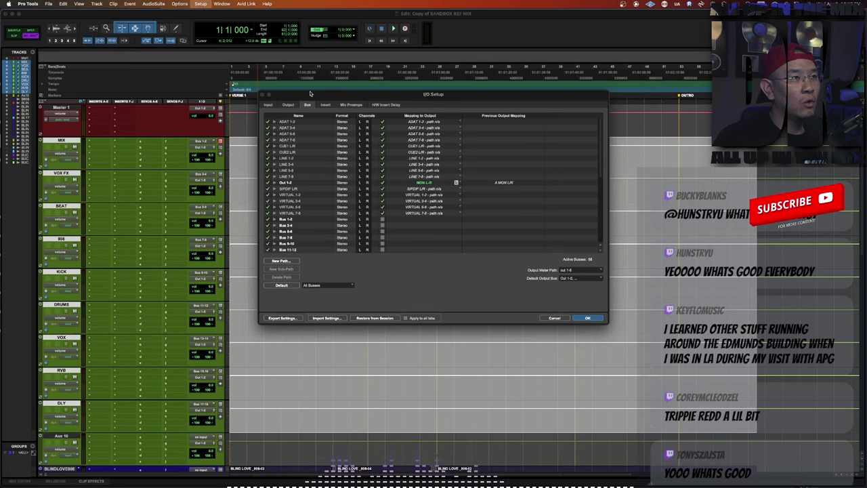
pyautogui.moveTo(311, 93); pyautogui.dragTo(350, 160)
pyautogui.doubleClick(326, 285)
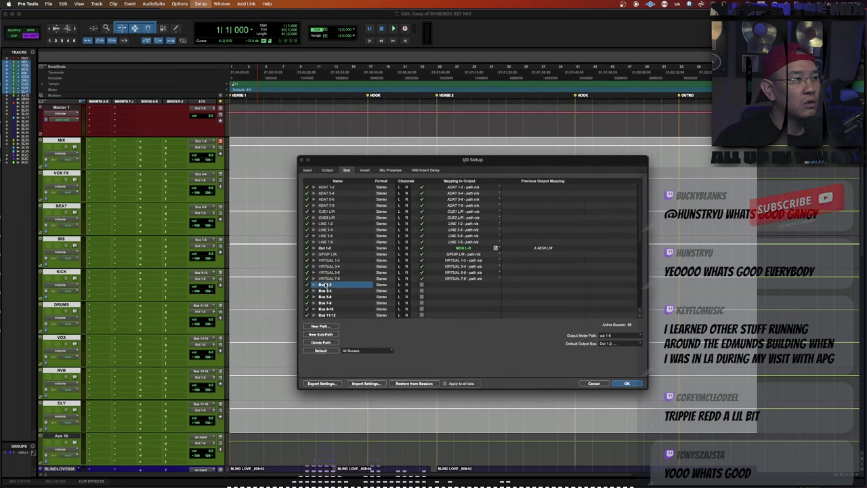
pyautogui.write('MIX')
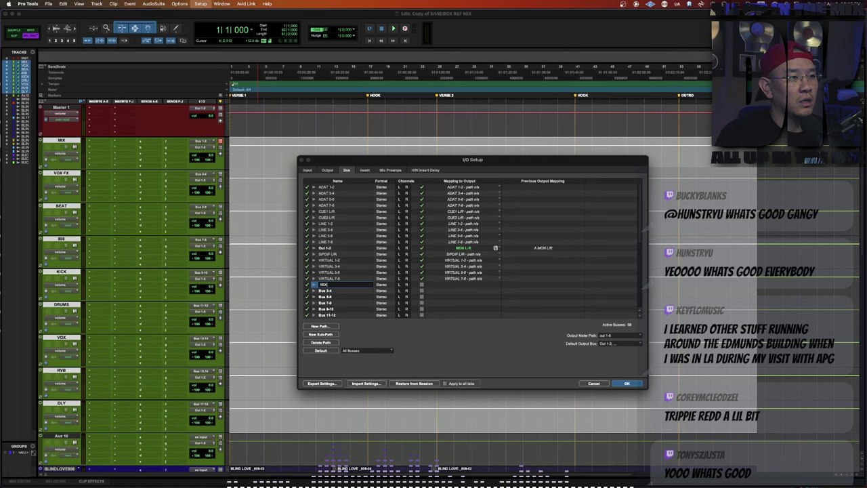
pyautogui.press('Tab')
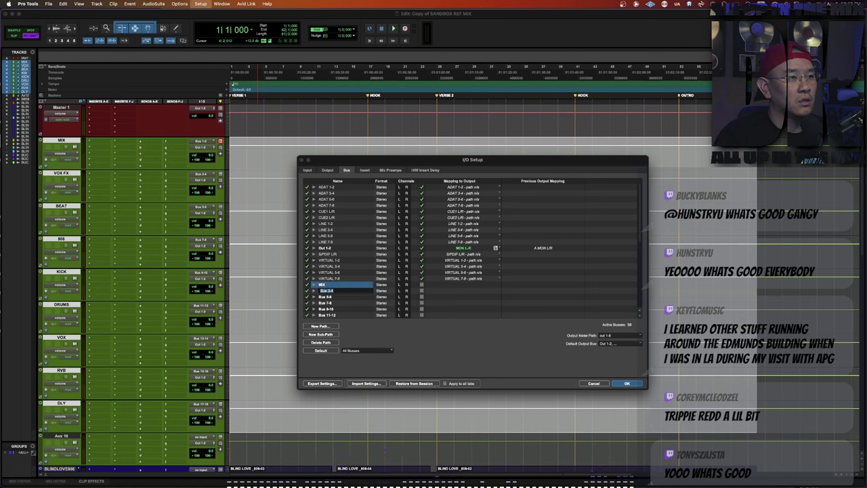
pyautogui.write('VOX FX')
pyautogui.press('Tab')
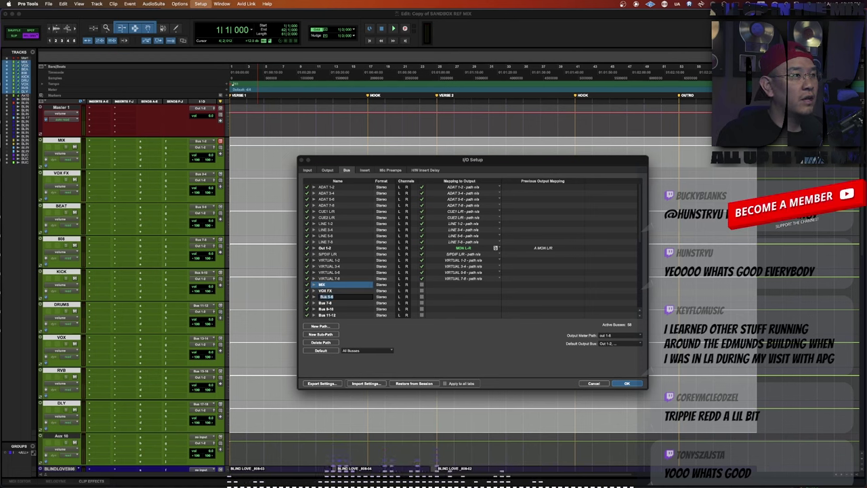
# Rename the buses from Bus 5-6 to Bus 11-12 as BEAT, 808, KICK and DRUMS.
pyautogui.write('BEAT')
pyautogui.press('Tab')
pyautogui.write('808')
pyautogui.press('Tab')
pyautogui.write('KICK')
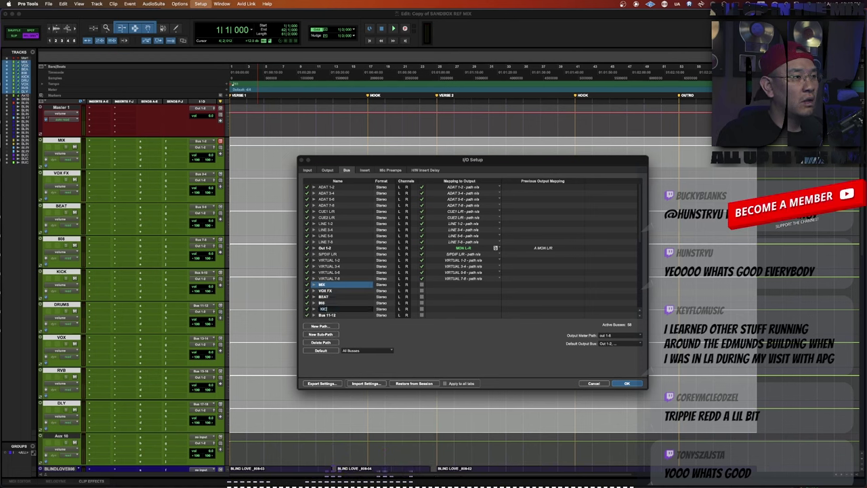
pyautogui.press('Tab')
pyautogui.write('DRUMS')
pyautogui.press('Tab')
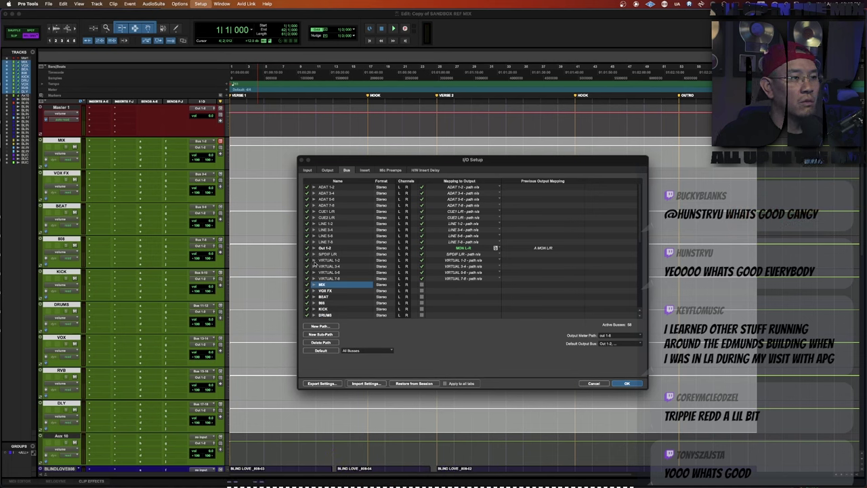
# Rename the buses from Bus 13-14 to Bus 17-18 as VOX, RVB and DLY, and try to apply the setup.
pyautogui.scroll(-8, 353, 294)
pyautogui.scroll(1, 339, 251)
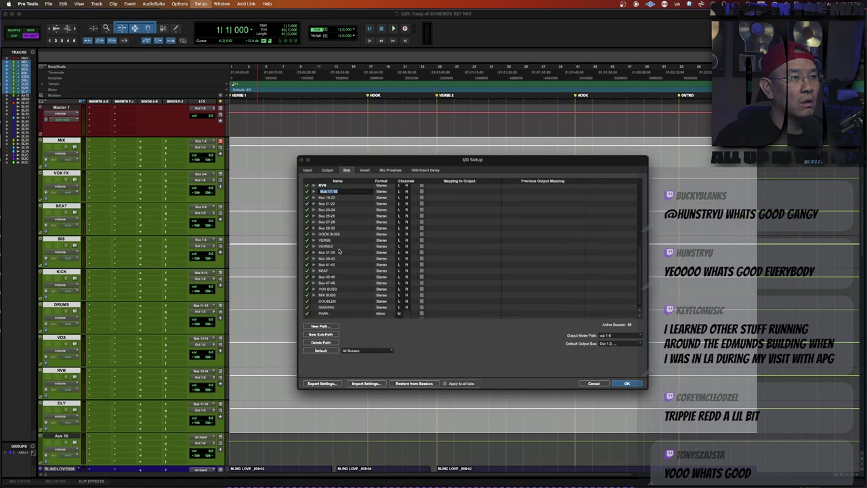
pyautogui.scroll(1, 339, 252)
pyautogui.write('DLY')
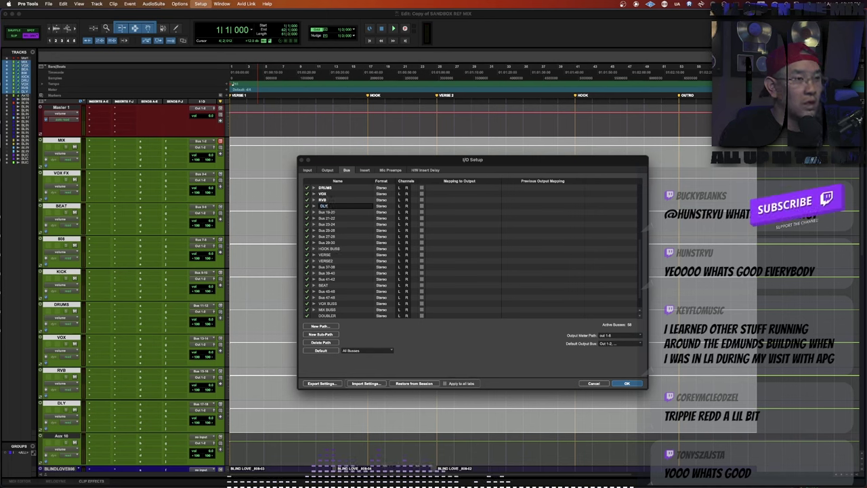
pyautogui.click(627, 384)
pyautogui.click(485, 197)
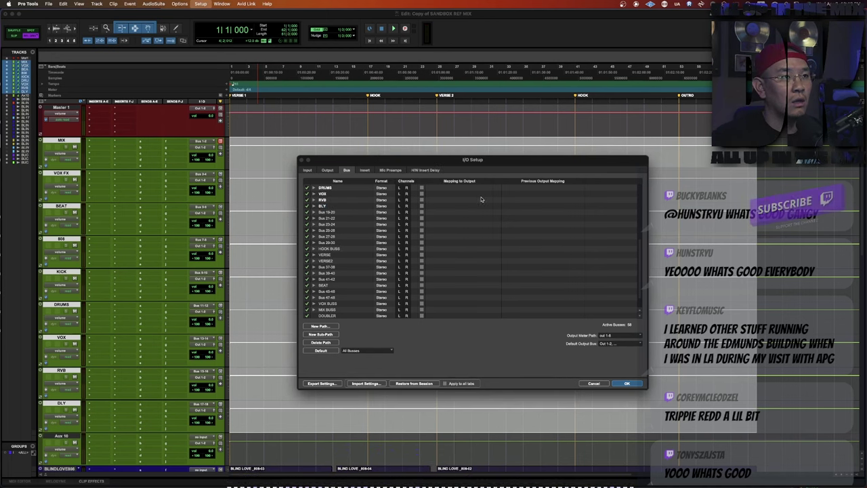
# Rename the older duplicate BEAT bus further down the list to BEATT and apply the I/O setup.
pyautogui.scroll(5, 348, 272)
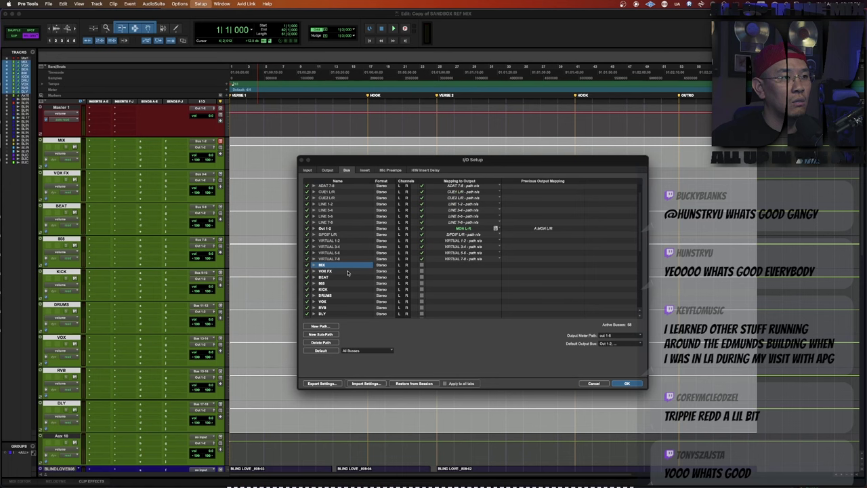
pyautogui.scroll(-6, 348, 272)
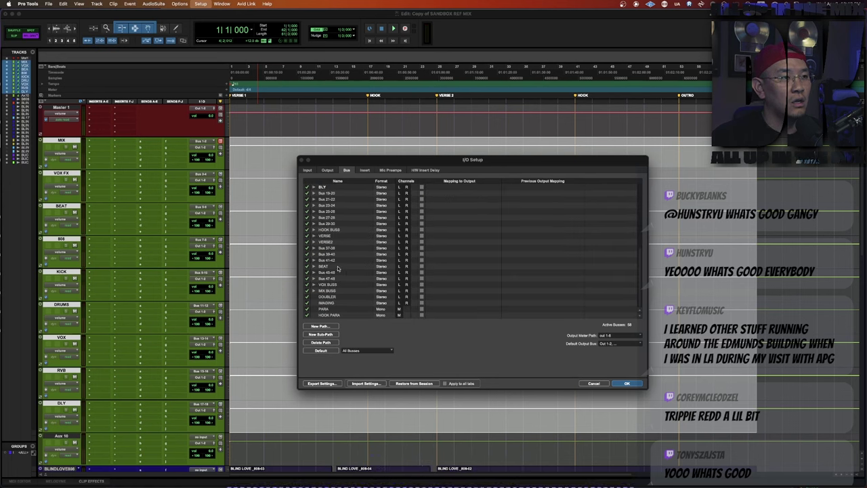
pyautogui.doubleClick(326, 267)
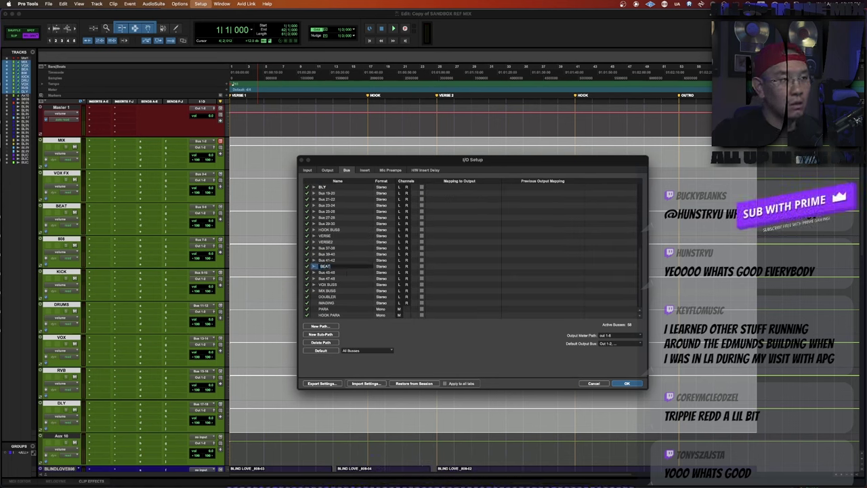
pyautogui.click(638, 383)
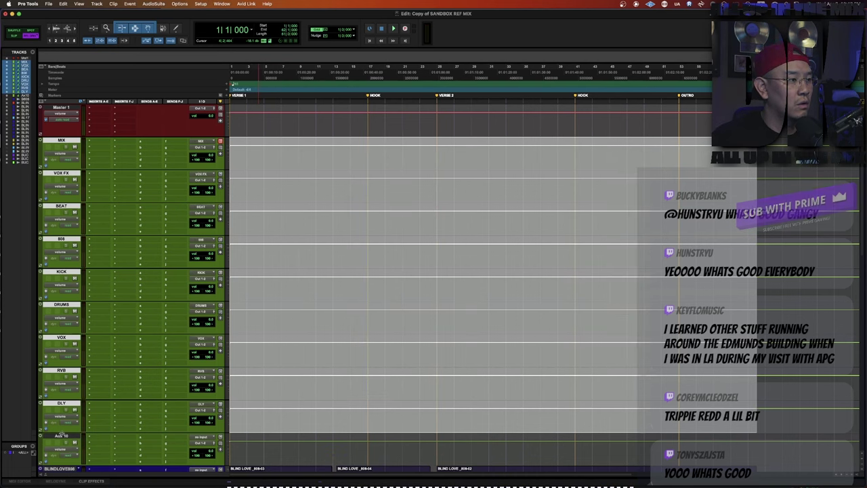
# Hide the unused Aux 10 track and make it inactive.
pyautogui.doubleClick(61, 437)
pyautogui.press('Escape')
pyautogui.rightClick(61, 438)
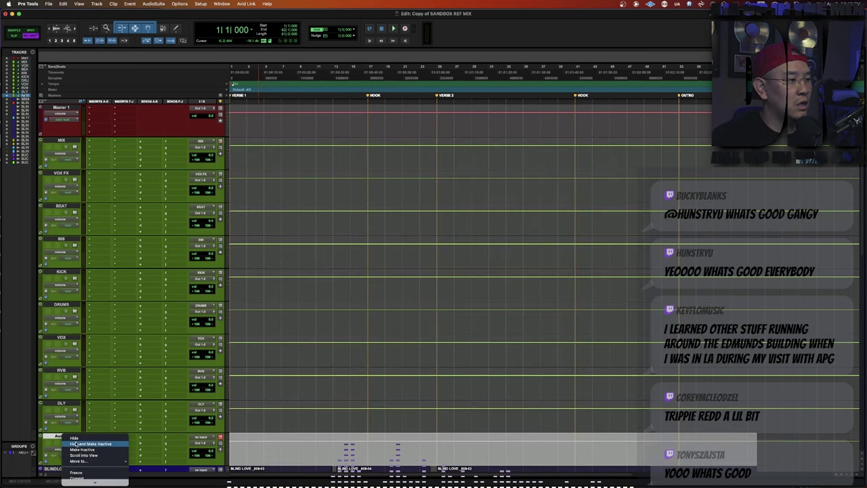
pyautogui.click(73, 445)
# Select the DLY, RVB and VOX tracks and route their outputs to the VOX FX bus.
pyautogui.click(60, 404)
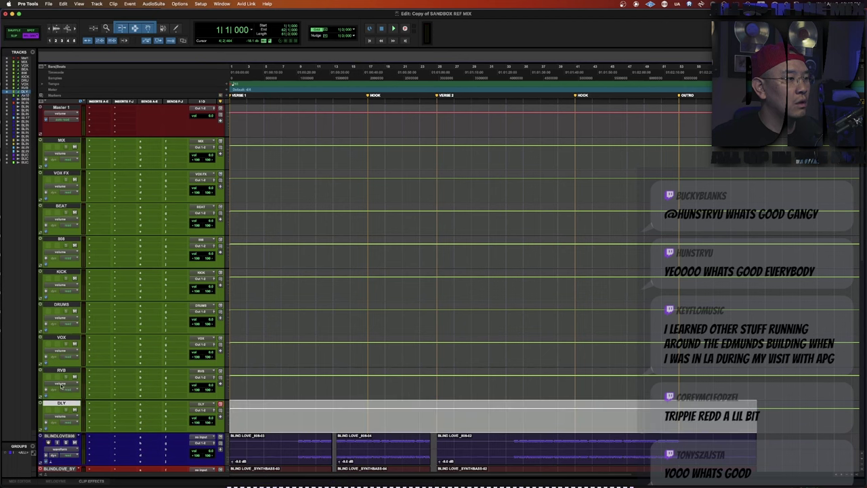
pyautogui.keyDown('shift'); pyautogui.click(57, 371); pyautogui.keyUp('shift')
pyautogui.keyDown('shift'); pyautogui.click(57, 339); pyautogui.keyUp('shift')
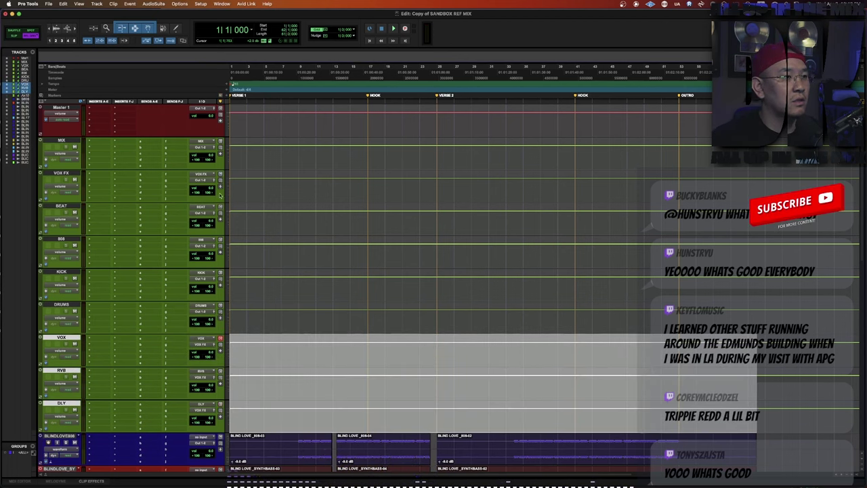
# Select the VOX FX and BEAT tracks and route their outputs to the MIX bus.
pyautogui.click(61, 174)
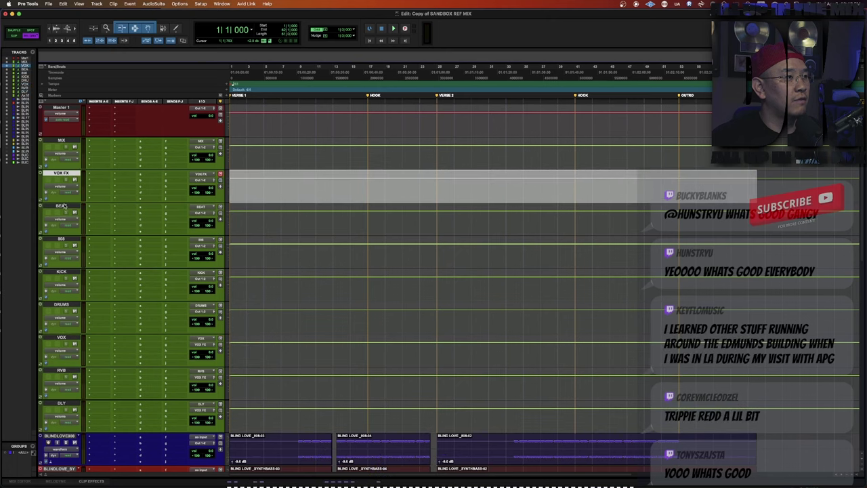
pyautogui.keyDown('shift'); pyautogui.click(61, 205); pyautogui.keyUp('shift')
pyautogui.click(202, 181)
pyautogui.click(203, 182)
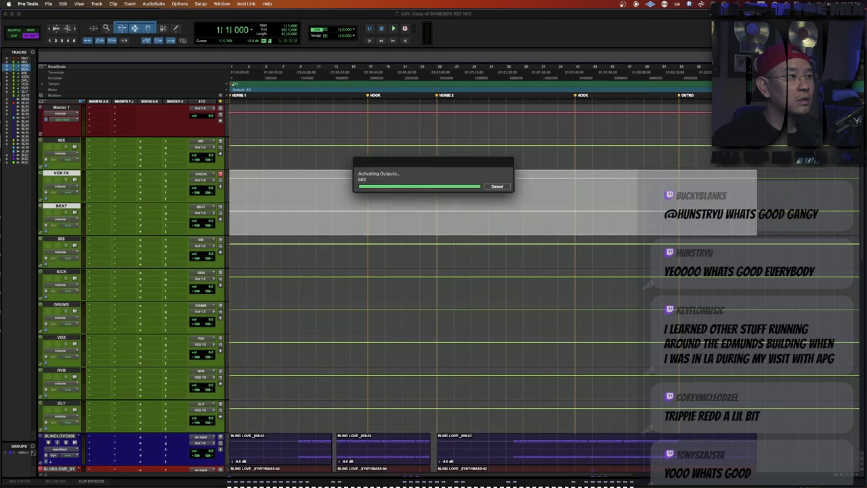
# Select the 808, KICK and DRUMS tracks and route their outputs to the stereo BEAT bus.
pyautogui.click(68, 239)
pyautogui.keyDown('shift'); pyautogui.click(61, 271); pyautogui.keyUp('shift')
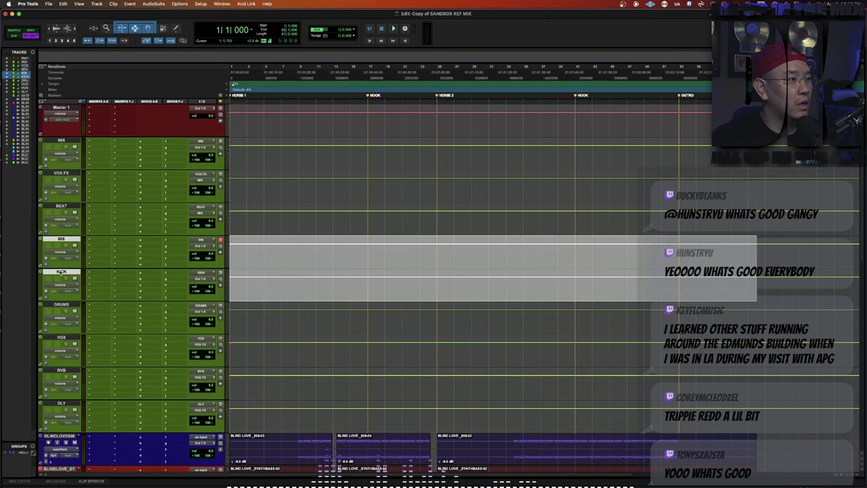
pyautogui.keyDown('shift'); pyautogui.click(60, 304); pyautogui.keyUp('shift')
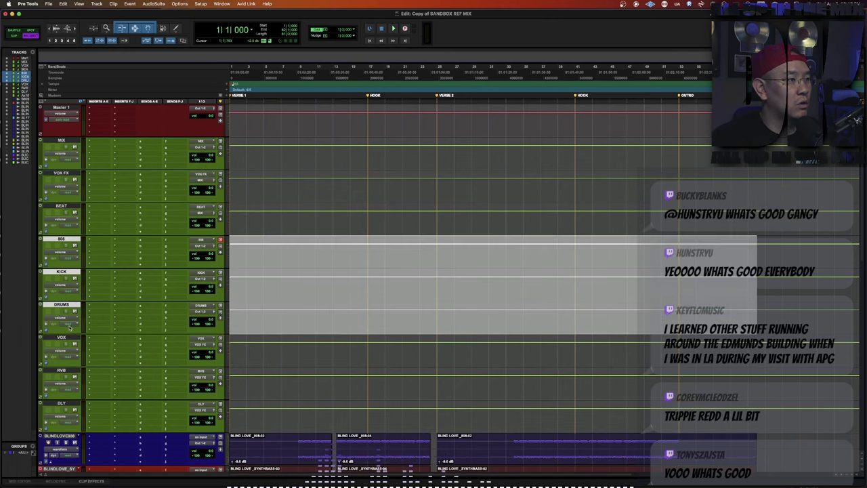
pyautogui.click(201, 312)
pyautogui.click(200, 313)
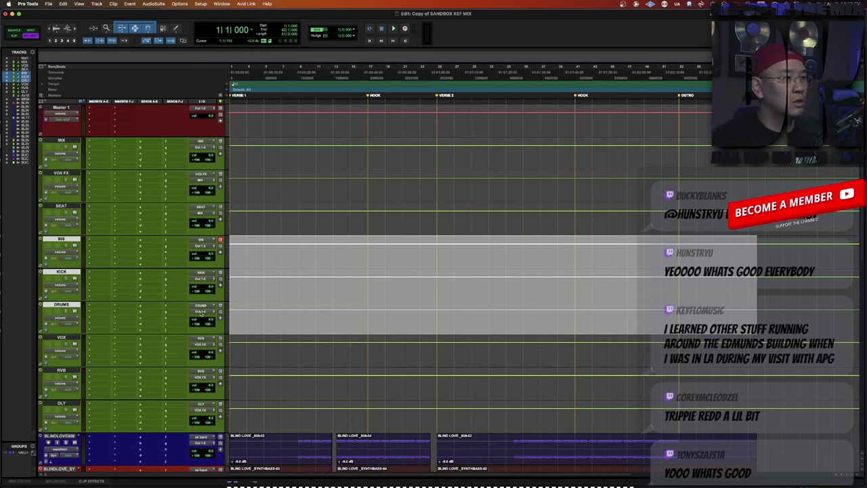
pyautogui.click(201, 314)
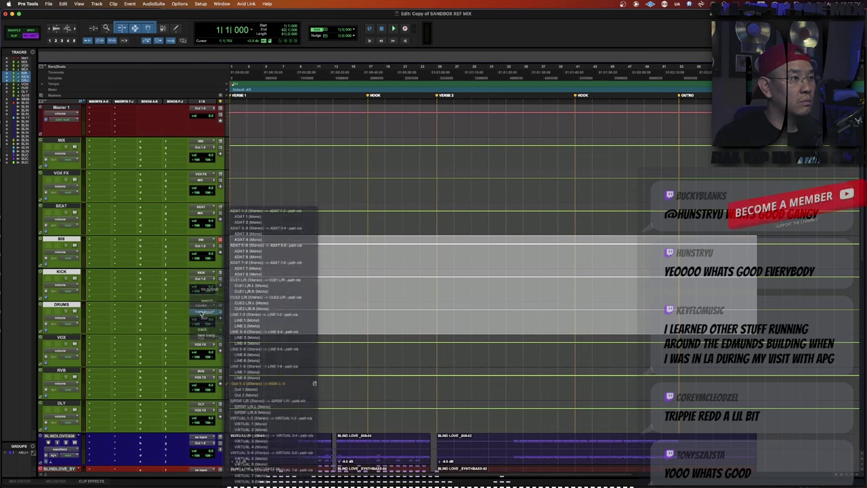
pyautogui.write('MI')
pyautogui.press('BackSpace')
pyautogui.press('BackSpace')
pyautogui.write('BEAT')
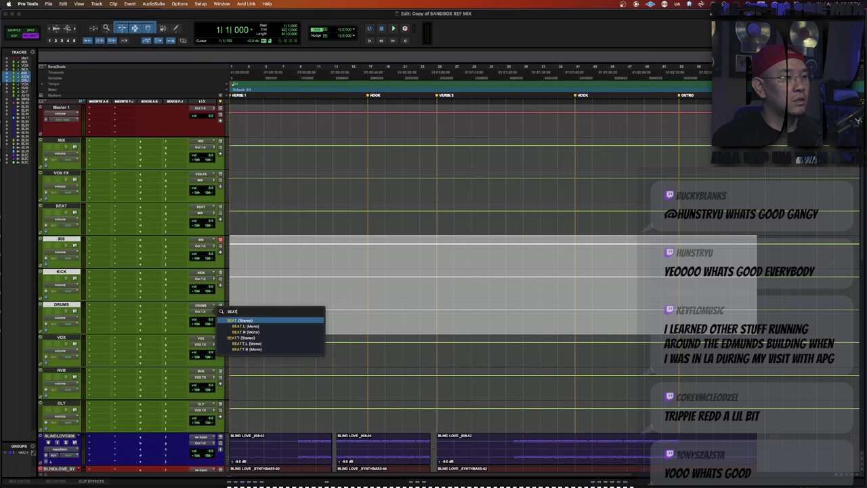
pyautogui.press('Return')
# Create one stereo Aux Input track below DRUMS and name it MUSIC.
pyautogui.press('shift+super+n')
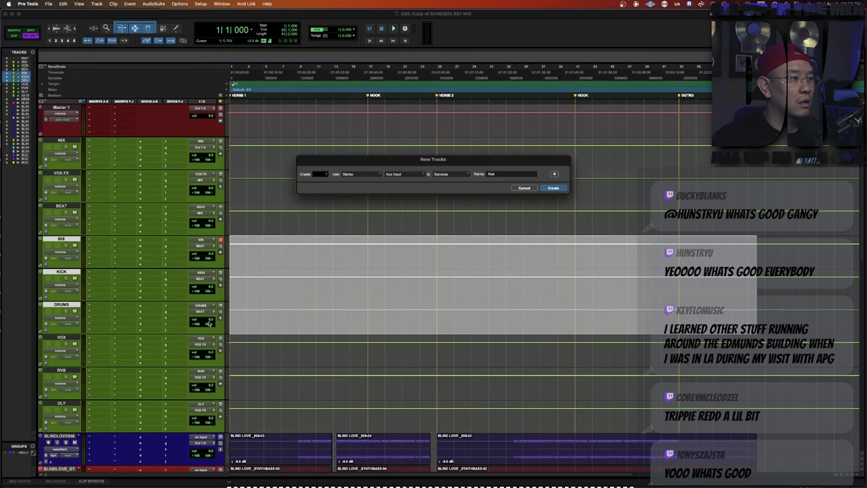
pyautogui.press('Return')
pyautogui.click(202, 346)
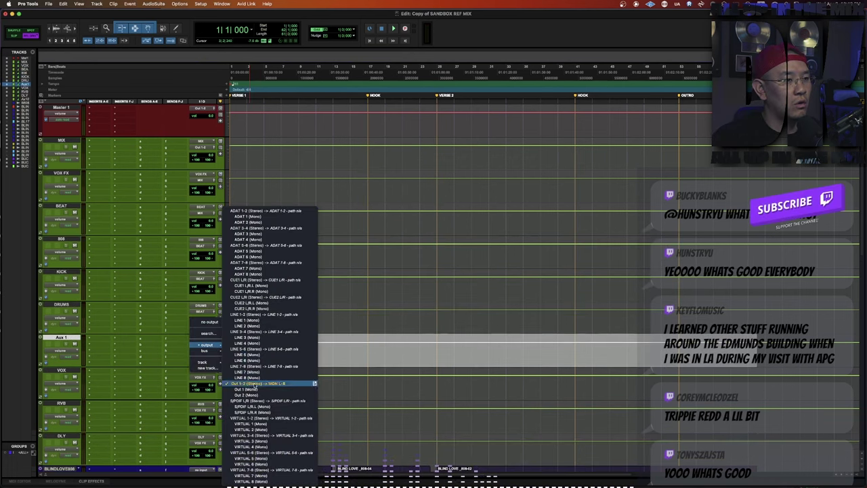
pyautogui.moveTo(206, 350)
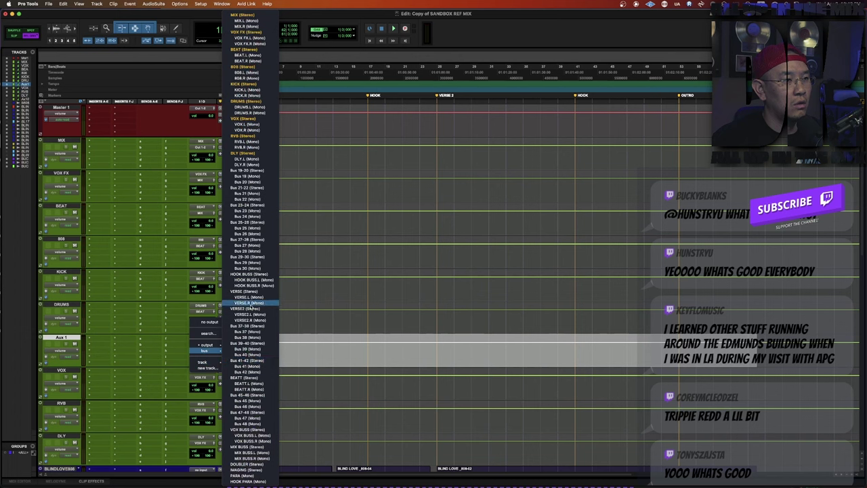
pyautogui.click(247, 170)
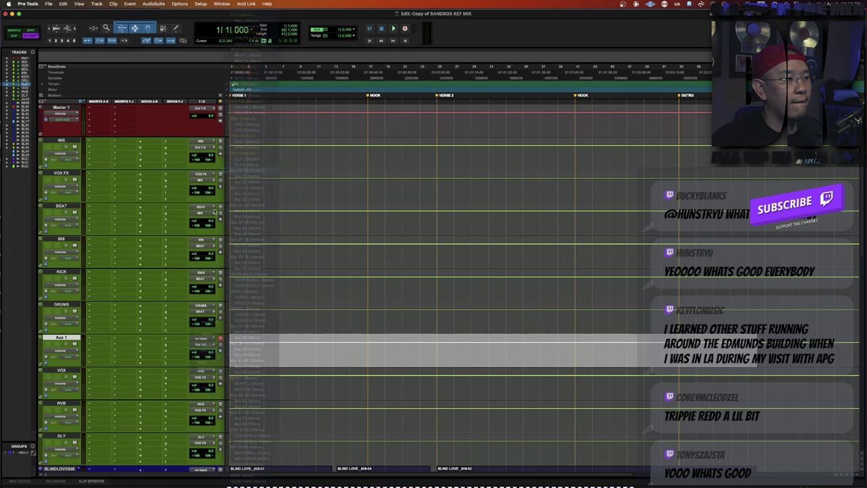
pyautogui.doubleClick(60, 337)
pyautogui.write('MUSIC')
pyautogui.press('Return')
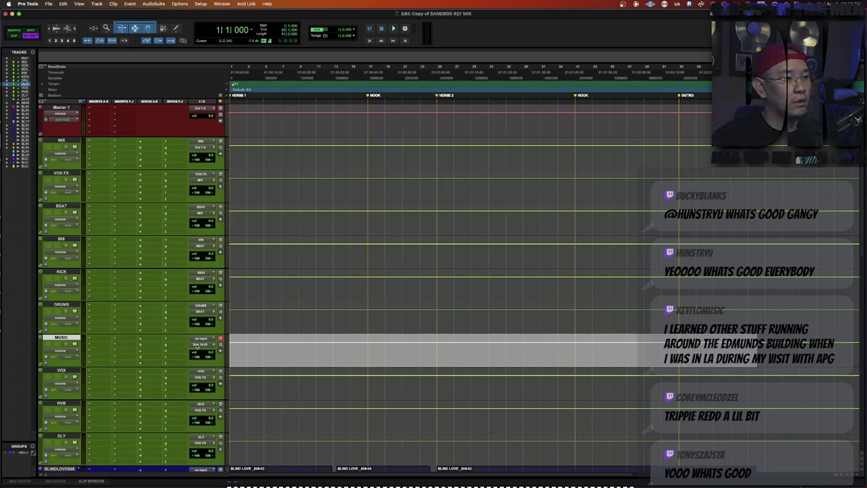
# Set the MUSIC track's output to the BEAT bus and its input to Bus 19-20.
pyautogui.click(206, 344)
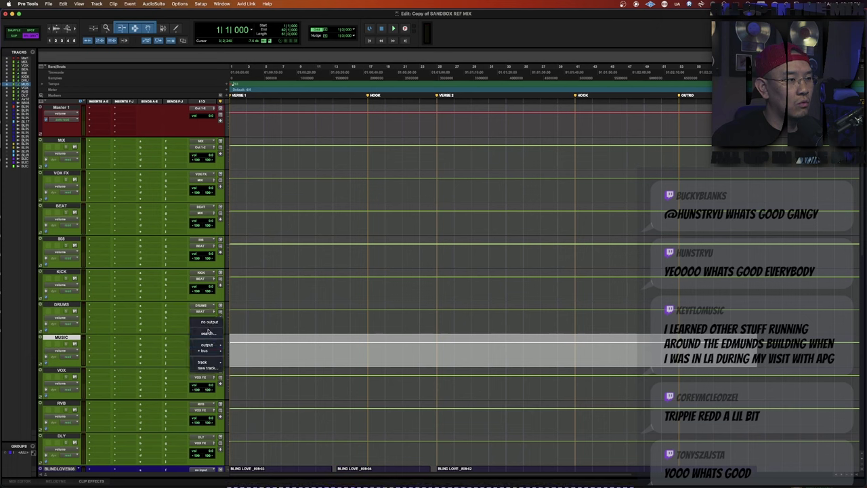
pyautogui.click(208, 333)
pyautogui.write('beat')
pyautogui.press('Return')
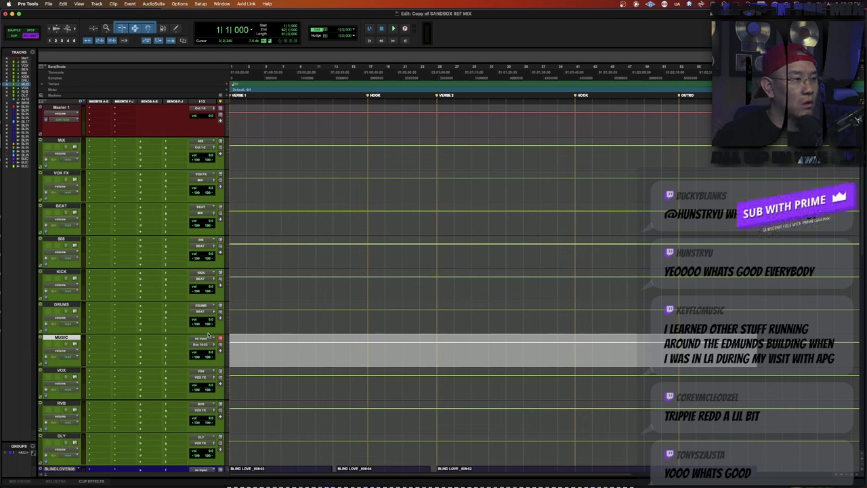
pyautogui.click(204, 340)
pyautogui.write('19-2')
pyautogui.press('Return')
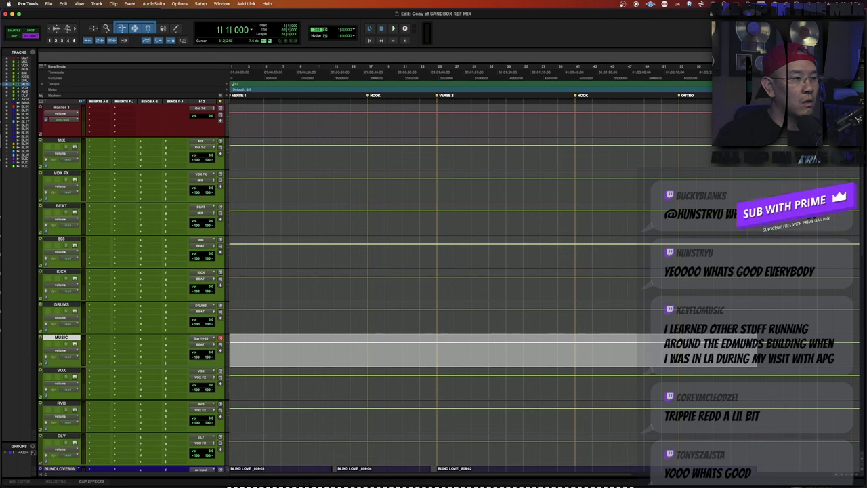
# Rename the MUSIC track's input bus as MUSIC.
pyautogui.rightClick(205, 341)
pyautogui.click(218, 353)
pyautogui.write('M')
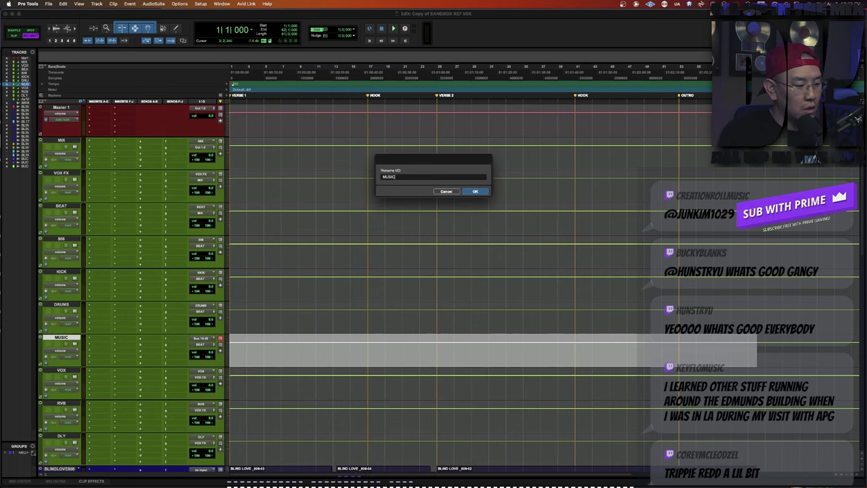
pyautogui.write('USIC')
pyautogui.press('Return')
# Route the BLINDLOVE808 track's output to the 808 bus and play the session from bar 9.
pyautogui.press('space')
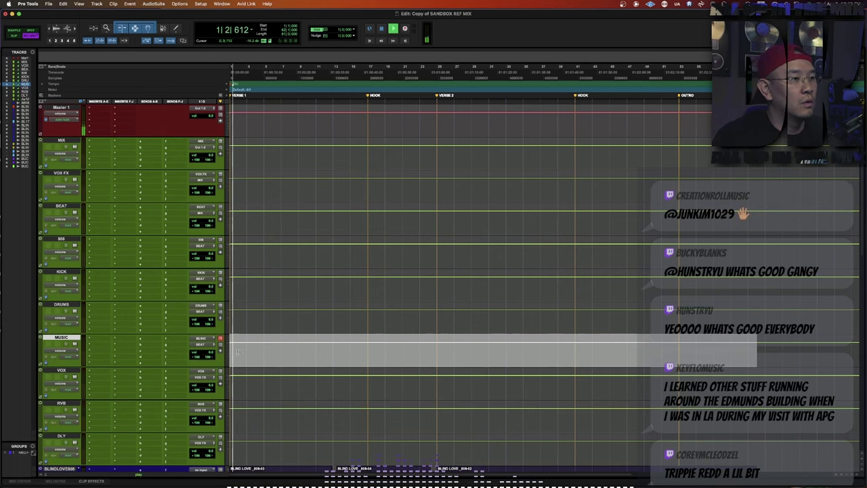
pyautogui.scroll(-5, 296, 315)
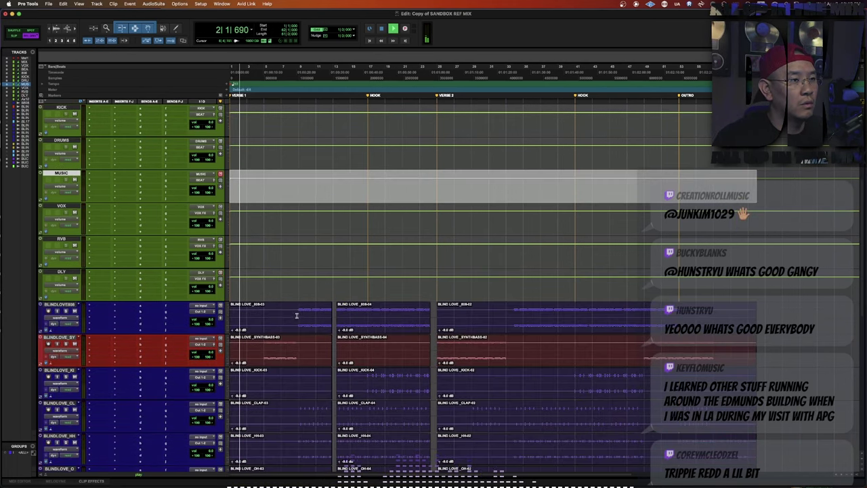
pyautogui.click(296, 316)
pyautogui.press('space')
pyautogui.press('space')
pyautogui.press('space')
pyautogui.click(203, 312)
pyautogui.press('Escape')
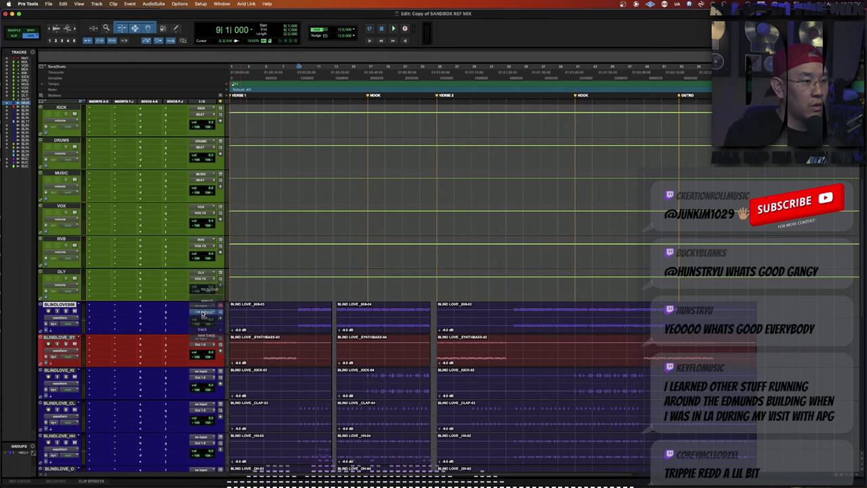
pyautogui.press('space')
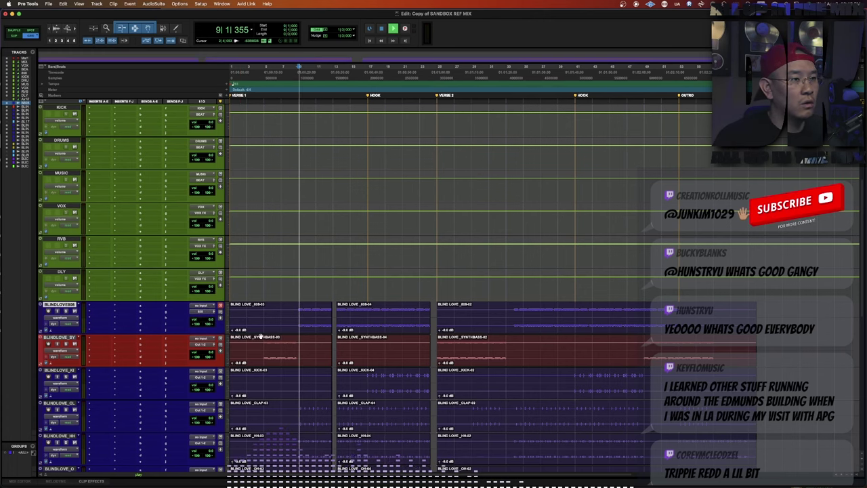
# Route the synth bass track's output to the 808 bus and check the submix meters during playback.
pyautogui.click(202, 345)
pyautogui.write('808')
pyautogui.press('Return')
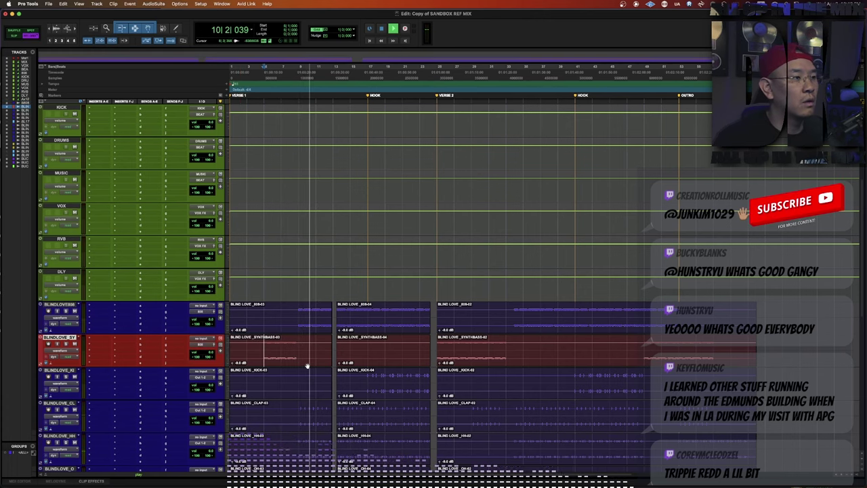
pyautogui.scroll(5, 307, 366)
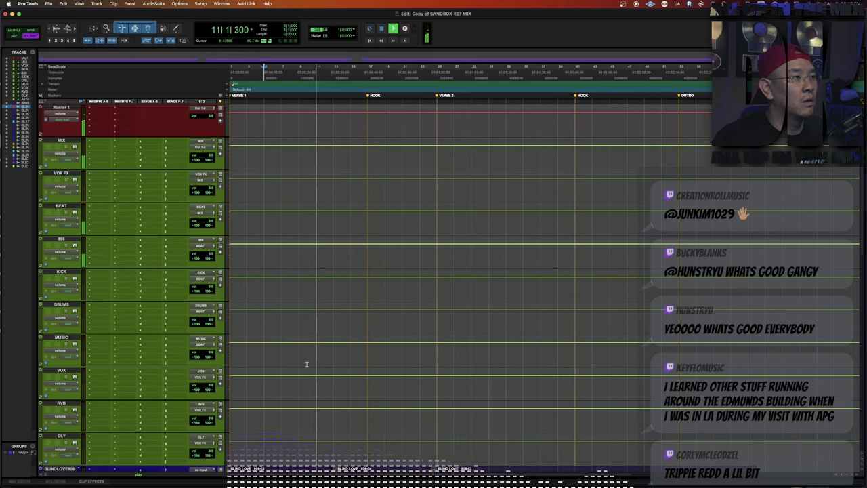
pyautogui.scroll(-8, 306, 362)
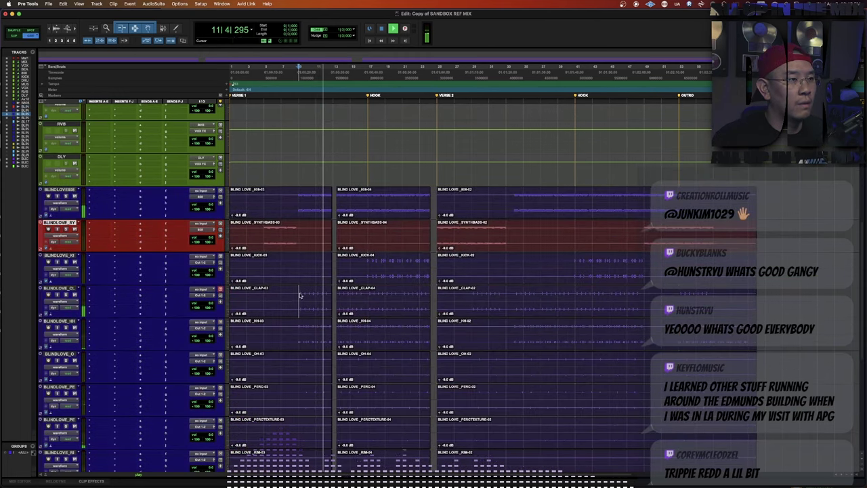
# Place the cursor at bar 17 on the kick track and route that track's output to the KICK bus.
pyautogui.click(300, 295)
pyautogui.click(366, 264)
pyautogui.press('space')
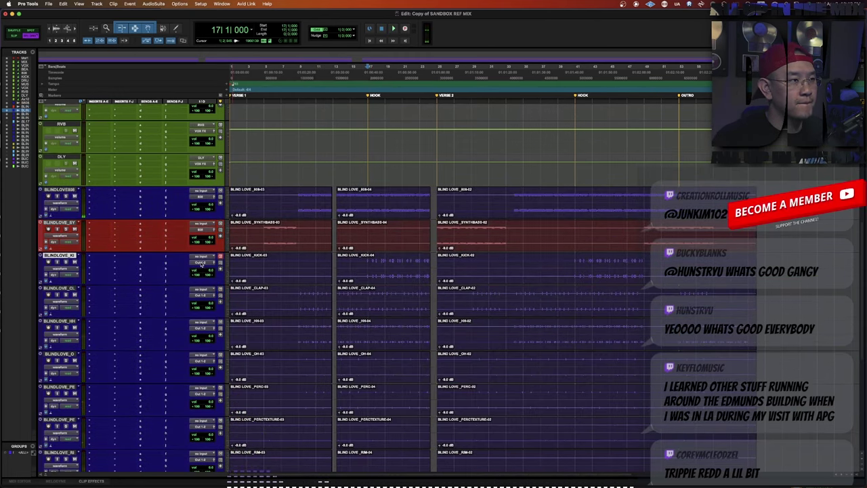
# Select the clap through snare tracks, solo them during playback and route their outputs to the DRUMS bus.
pyautogui.click(54, 290)
pyautogui.scroll(-5, 52, 294)
pyautogui.press('space')
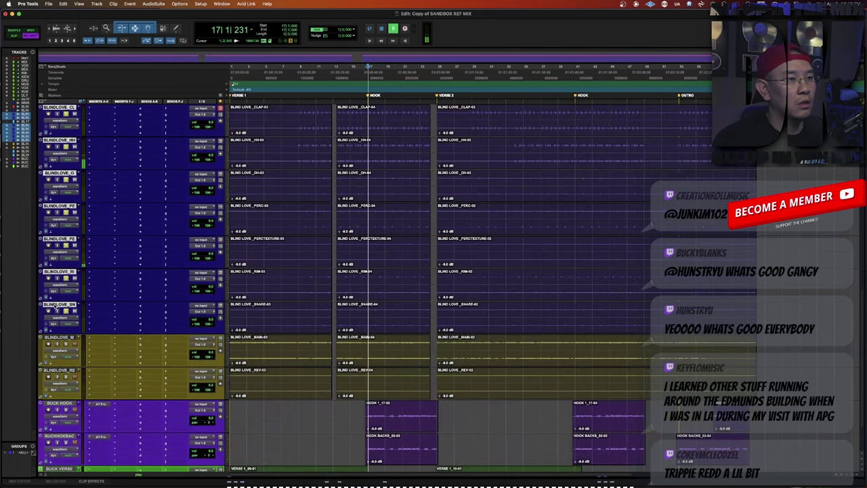
pyautogui.scroll(5, 196, 222)
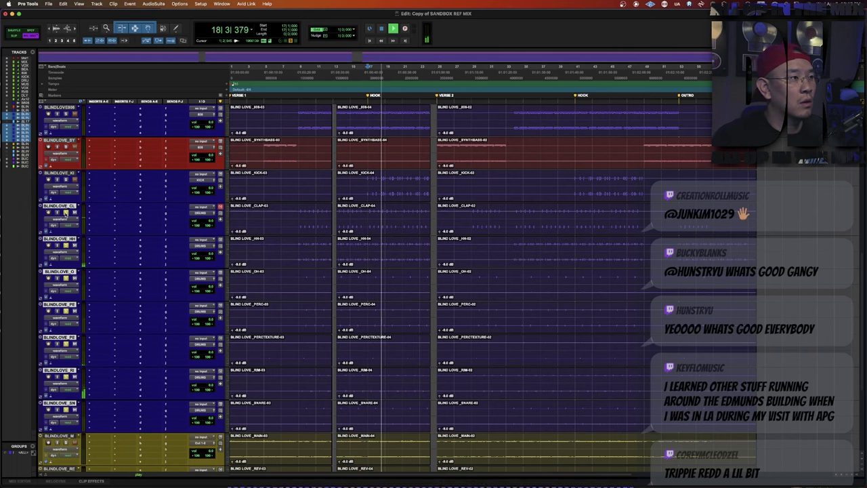
# Check the submix meters during playback, including a short playback of the MAIN clip from bar 5.
pyautogui.scroll(-5, 264, 277)
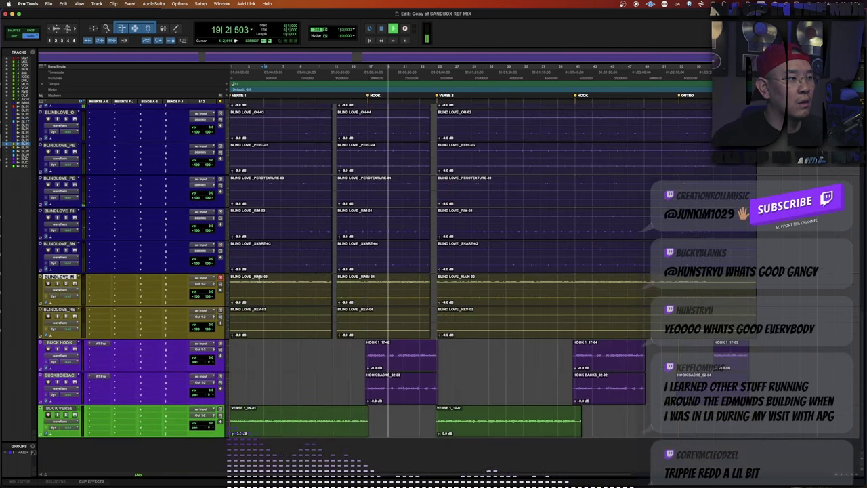
pyautogui.scroll(10, 262, 278)
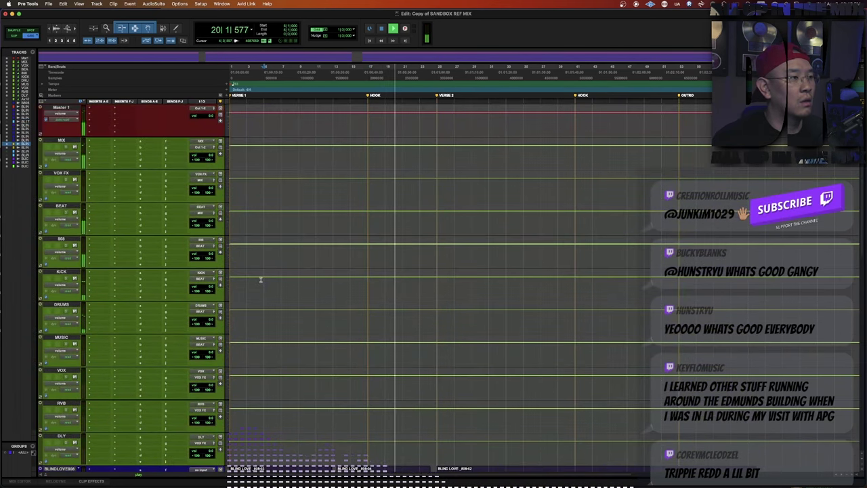
pyautogui.scroll(-10, 261, 279)
pyautogui.scroll(-3, 287, 323)
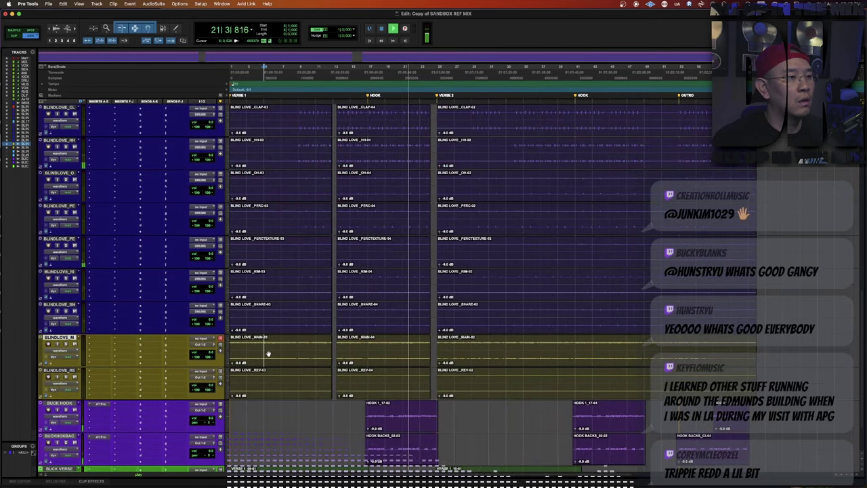
pyautogui.click(264, 346)
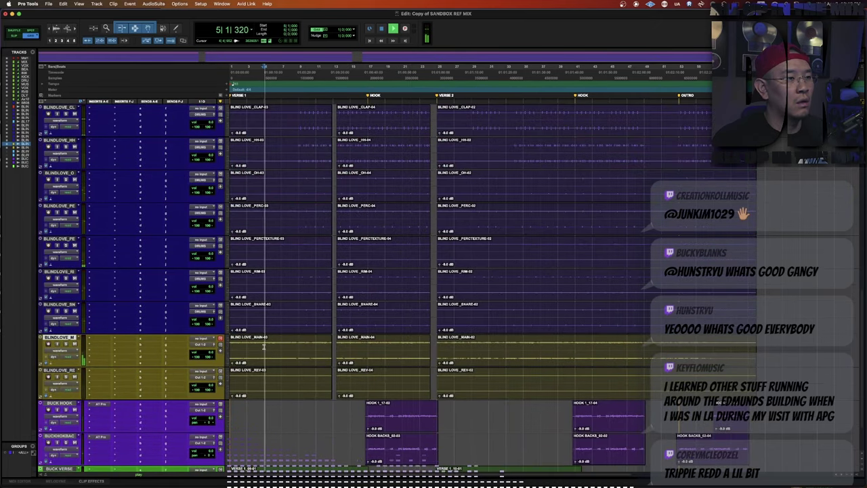
pyautogui.press('space')
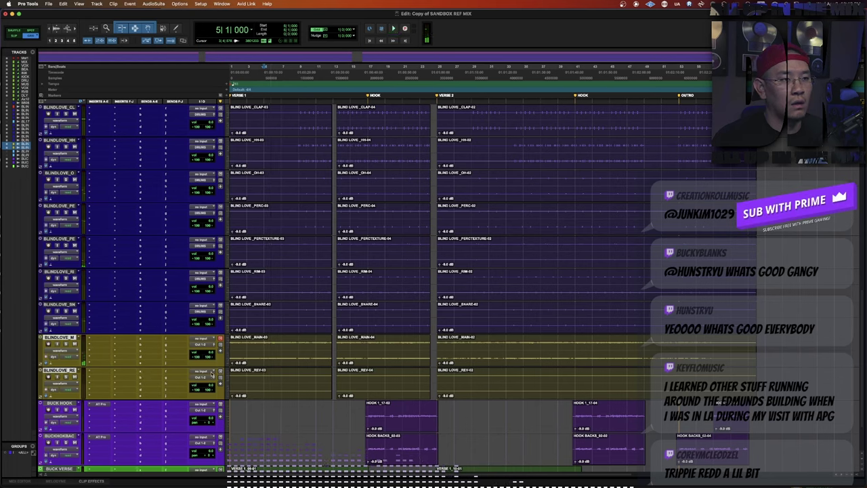
# Route the outputs of the selected MAIN and REV tracks to the MUSIC bus and play from bar 9.
pyautogui.press('space')
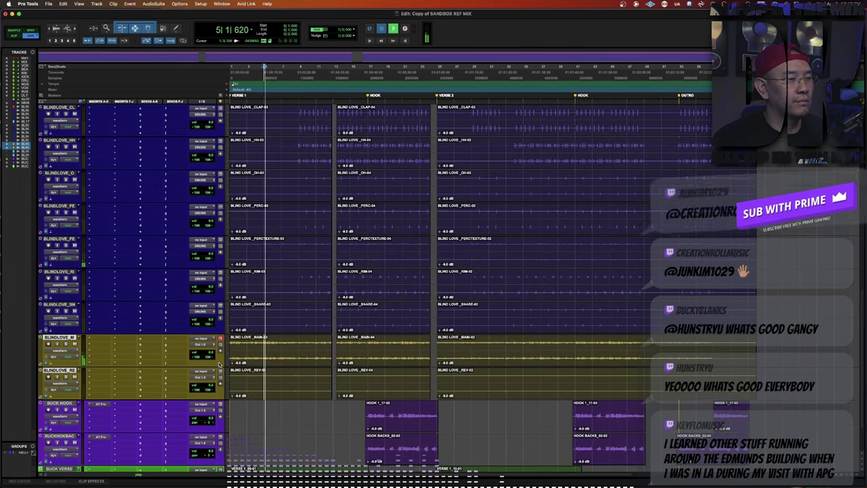
pyautogui.click(203, 345)
pyautogui.moveTo(205, 351)
pyautogui.keyDown('alt'); pyautogui.keyDown('shift'); pyautogui.click(247, 355); pyautogui.keyUp('shift'); pyautogui.keyUp('alt')
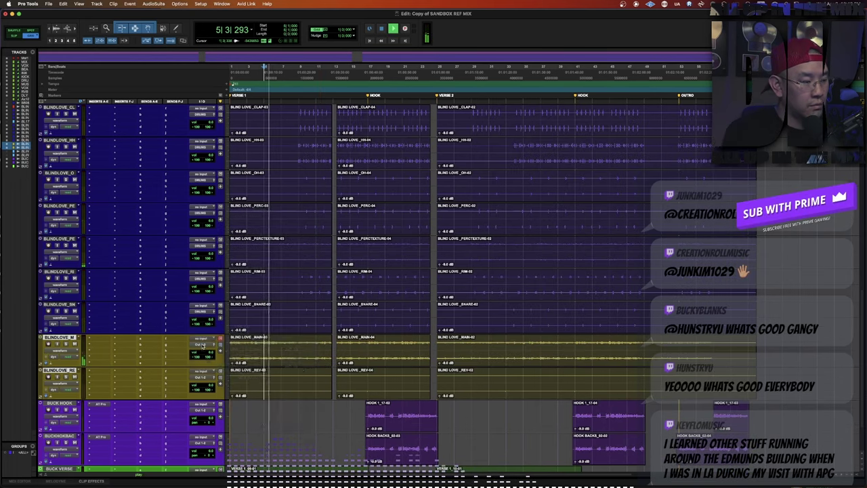
pyautogui.press('space')
pyautogui.press('space')
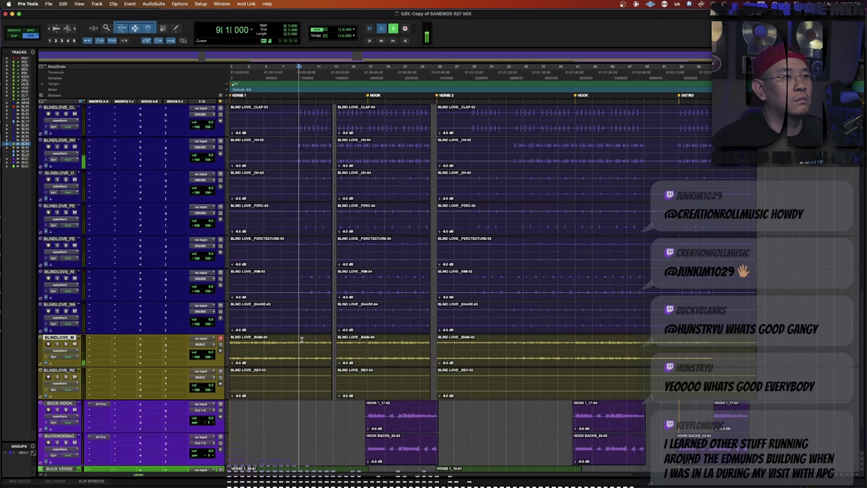
pyautogui.scroll(2, 302, 339)
pyautogui.scroll(-4, 301, 339)
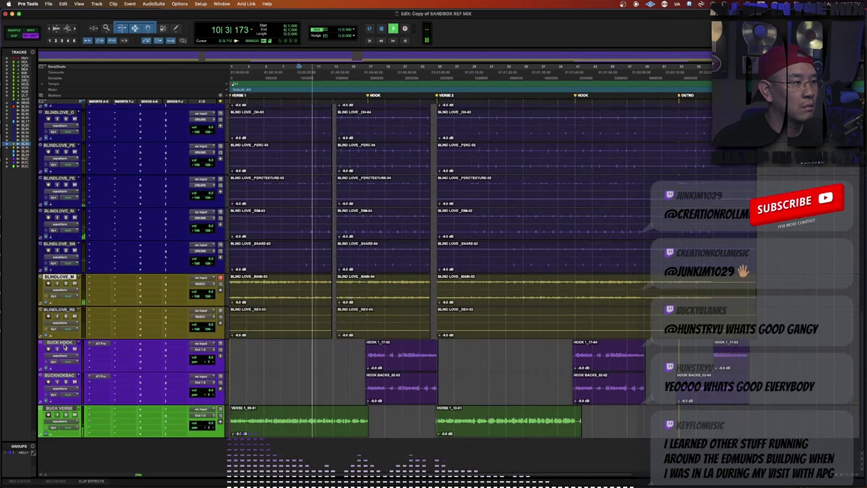
pyautogui.click(59, 342)
pyautogui.keyDown('shift'); pyautogui.click(59, 409); pyautogui.keyUp('shift')
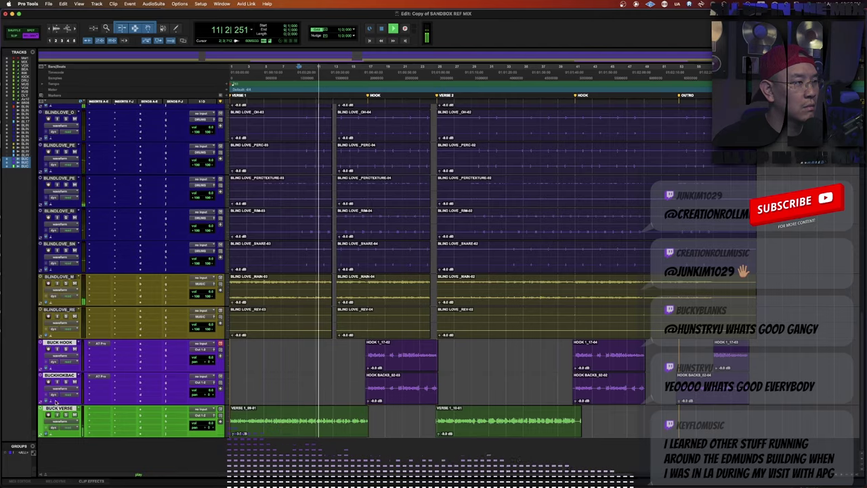
pyautogui.scroll(4, 58, 420)
pyautogui.scroll(10, 57, 459)
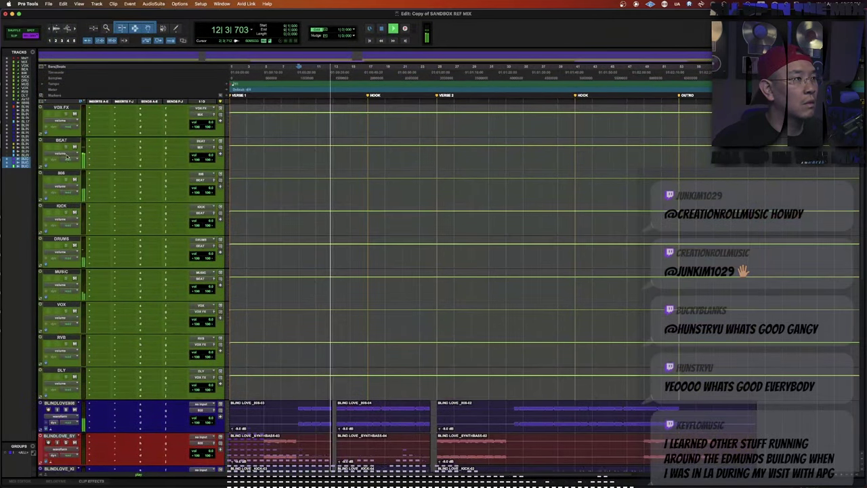
# Select the VOX, RVB and DLY aux tracks and move them between the REV and BUCK HOOK tracks.
pyautogui.click(61, 304)
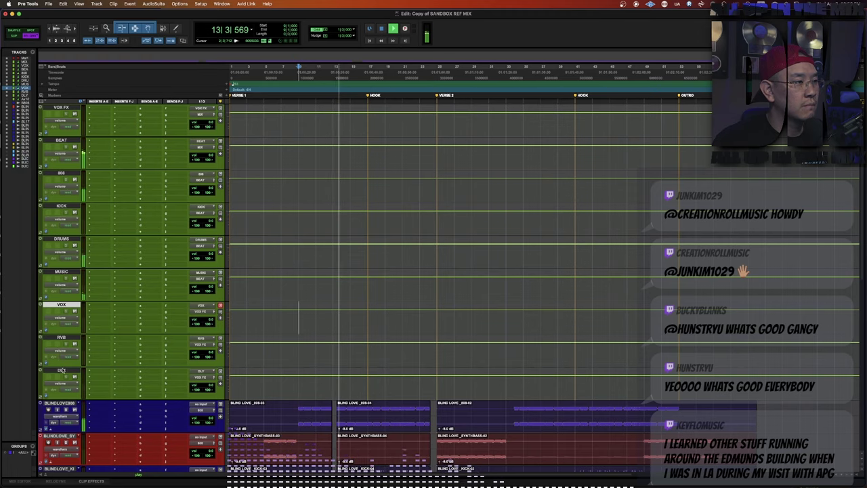
pyautogui.keyDown('shift'); pyautogui.click(62, 369); pyautogui.keyUp('shift')
pyautogui.press('space')
pyautogui.scroll(-7, 62, 369)
pyautogui.moveTo(56, 485); pyautogui.dragTo(65, 339)
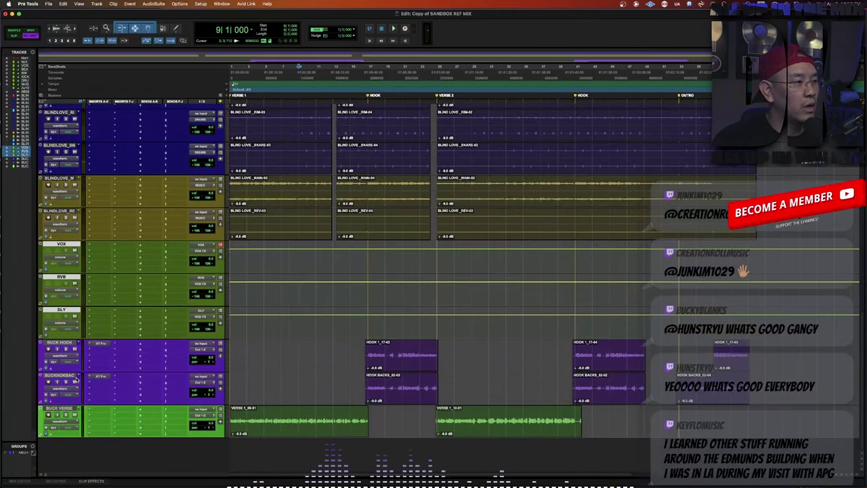
# Move the RVB and DLY tracks below the vocal tracks and place BUCK VERSE directly under VOX.
pyautogui.click(60, 310)
pyautogui.keyDown('shift'); pyautogui.click(58, 279); pyautogui.keyUp('shift')
pyautogui.moveTo(58, 279); pyautogui.dragTo(65, 416)
pyautogui.moveTo(61, 344); pyautogui.dragTo(122, 292)
pyautogui.press('r')
pyautogui.press('super+bracketright')
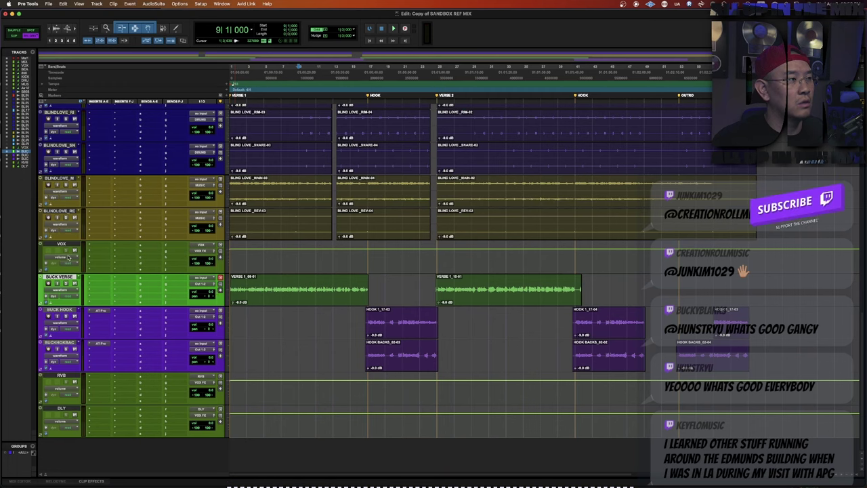
# Duplicate the VOX aux track once and set the duplicate's input to the stereo Bus 21-22.
pyautogui.click(60, 245)
pyautogui.hotkey('alt', 'shift', 'd')
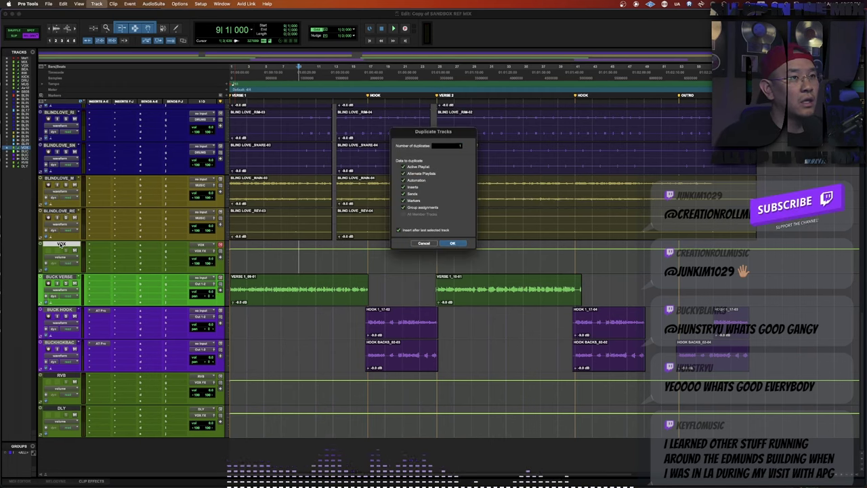
pyautogui.press('Return')
pyautogui.click(207, 284)
pyautogui.moveTo(210, 285)
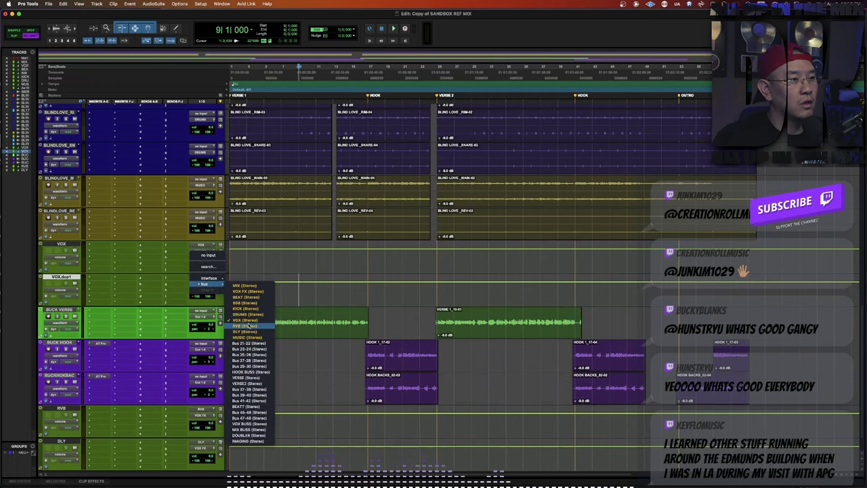
pyautogui.click(247, 344)
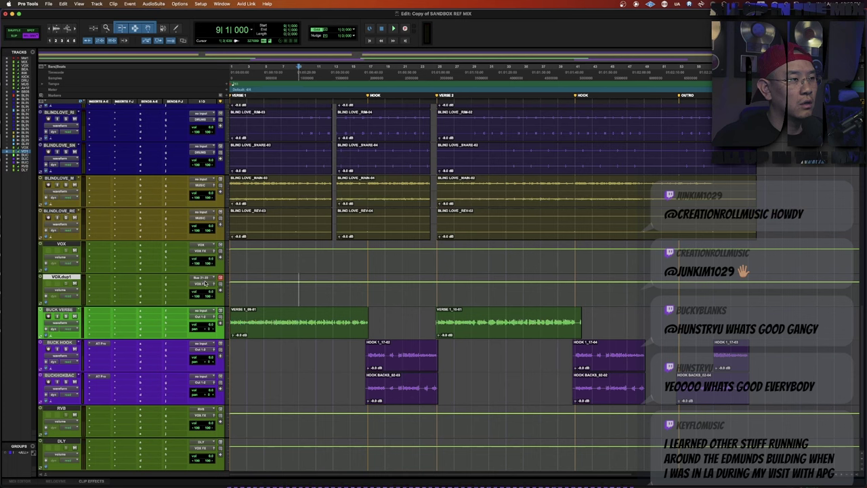
# Rename the duplicated aux track's input bus HOOK.
pyautogui.rightClick(205, 283)
pyautogui.click(217, 292)
pyautogui.write('HO')
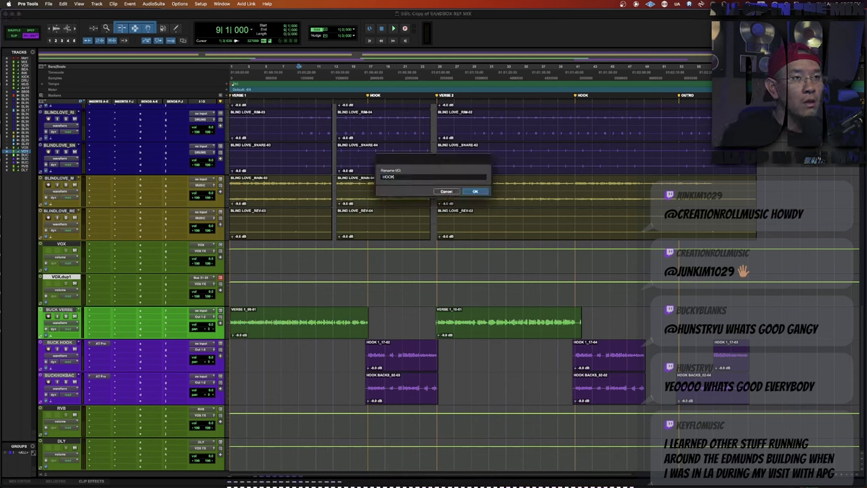
pyautogui.write('OK')
pyautogui.press('Return')
# Rename the duplicated aux track HOOK and move it between BUCK VERSE and BUCK HOOK.
pyautogui.doubleClick(61, 277)
pyautogui.write('HO')
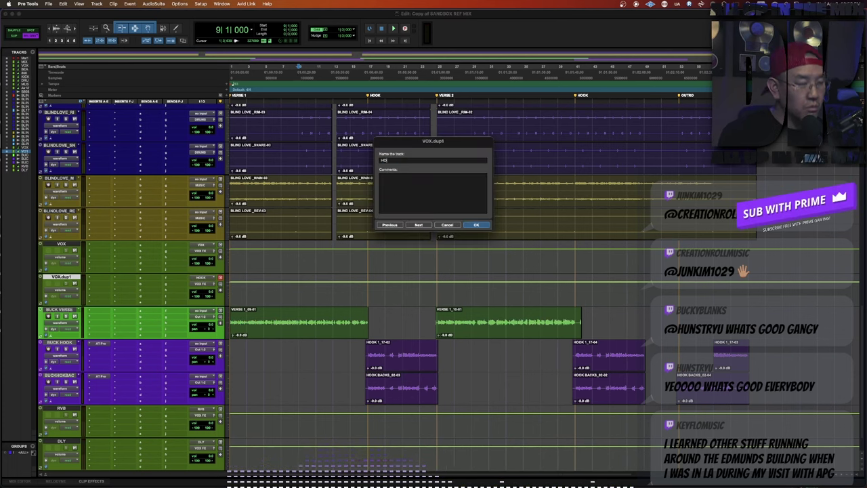
pyautogui.write('OK')
pyautogui.press('Return')
pyautogui.moveTo(63, 278); pyautogui.dragTo(64, 328)
pyautogui.click(66, 248)
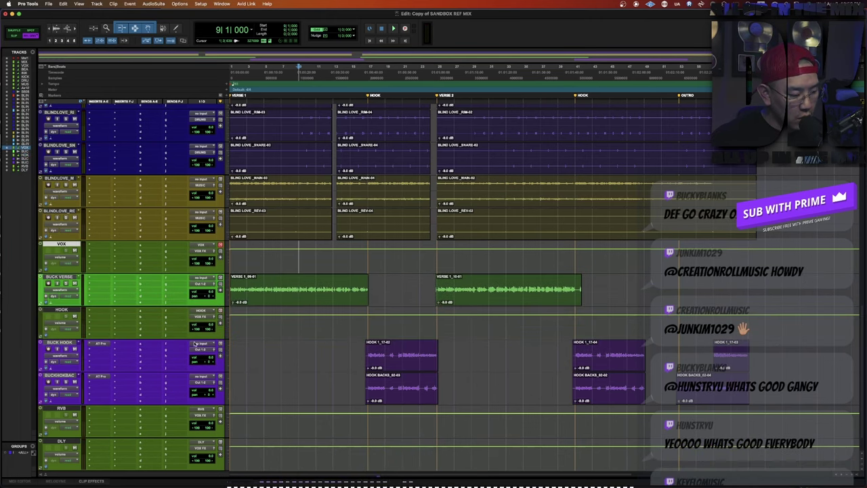
# Play the arrangement briefly from bar 12 with the timeline magnified around it.
pyautogui.click(322, 238)
pyautogui.press('super+bracketright')
pyautogui.press('super+bracketright')
pyautogui.press('super+bracketright')
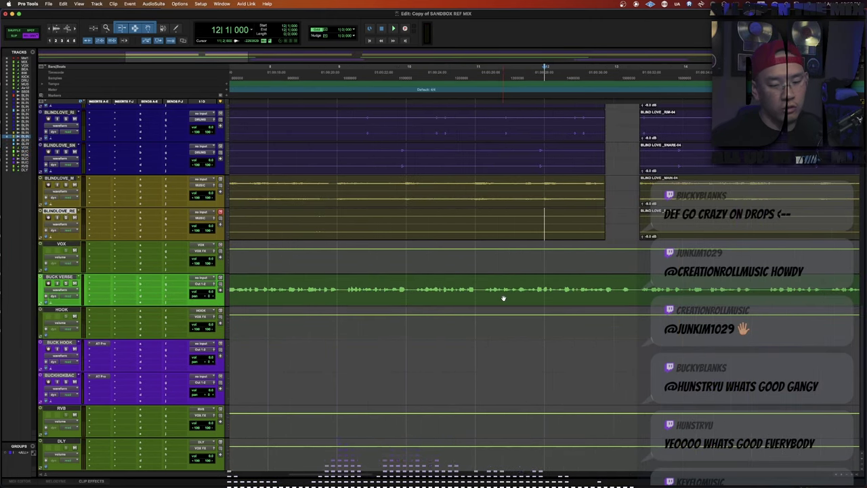
pyautogui.press('space')
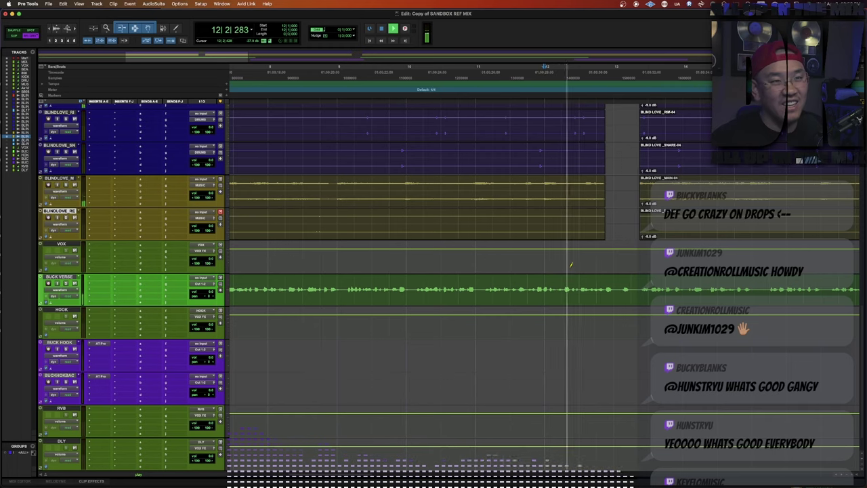
pyautogui.scroll(5, 605, 303)
pyautogui.press('space')
# Play the end of the first MAIN clip up close and place the edit cursor at 12|4|000 in Grid mode.
pyautogui.click(603, 394)
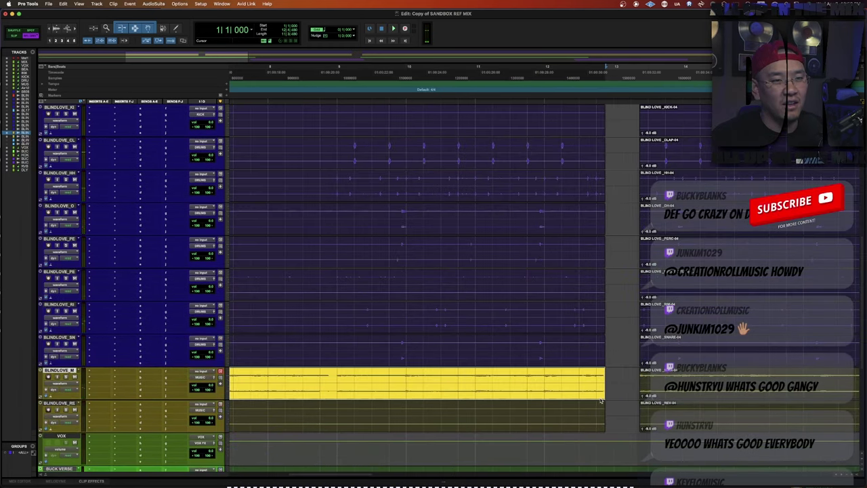
pyautogui.press('t')
pyautogui.press('t')
pyautogui.press('r')
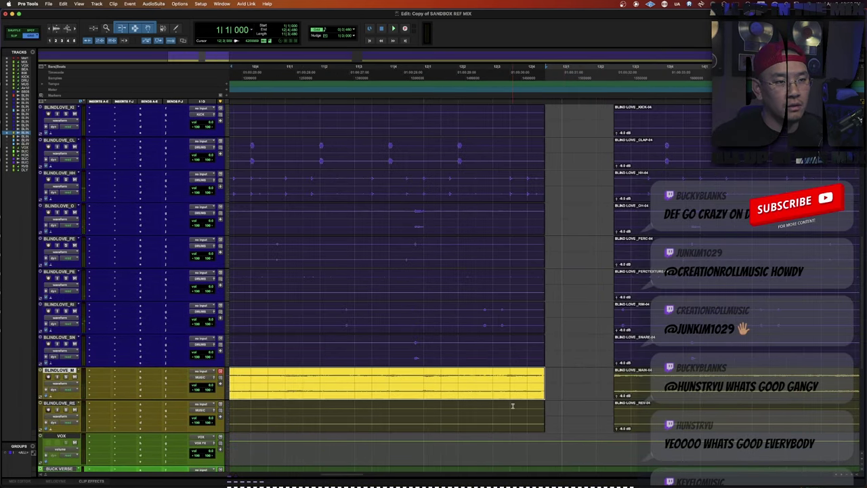
pyautogui.click(488, 408)
pyautogui.press('space')
pyautogui.click(528, 408)
pyautogui.press('space')
pyautogui.press('F4')
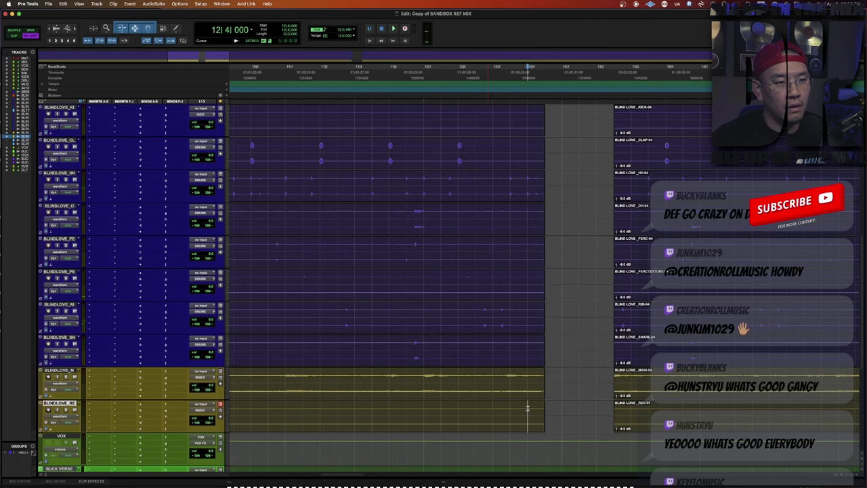
# Select across the beat tracks from REV up to 808 and group them with the default group settings.
pyautogui.moveTo(531, 406); pyautogui.dragTo(526, 229)
pyautogui.press('super+g')
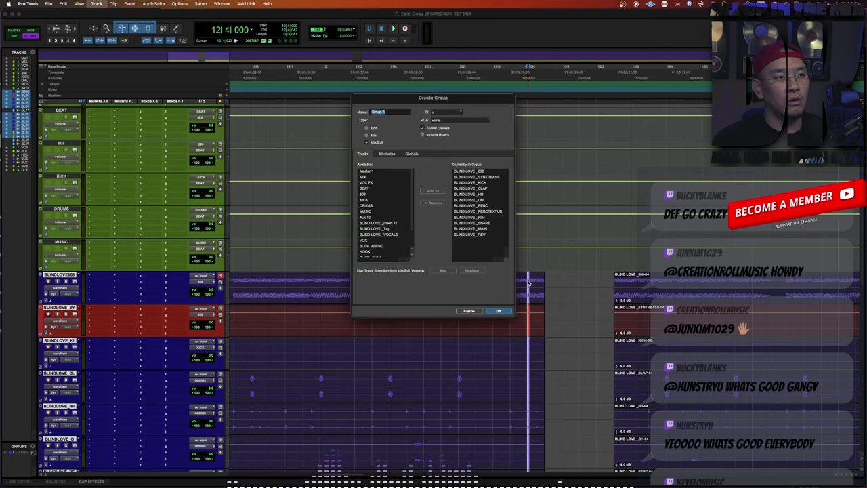
pyautogui.press('Return')
# Try cutting off the ends of the grouped beat clips from 12|4|000 and play the passage from 12|3|000.
pyautogui.moveTo(529, 284); pyautogui.dragTo(557, 309)
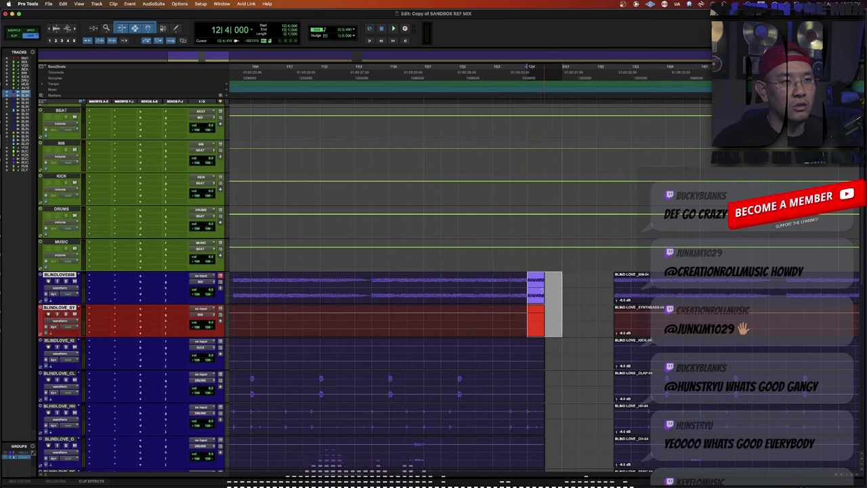
pyautogui.press('Delete')
pyautogui.click(511, 298)
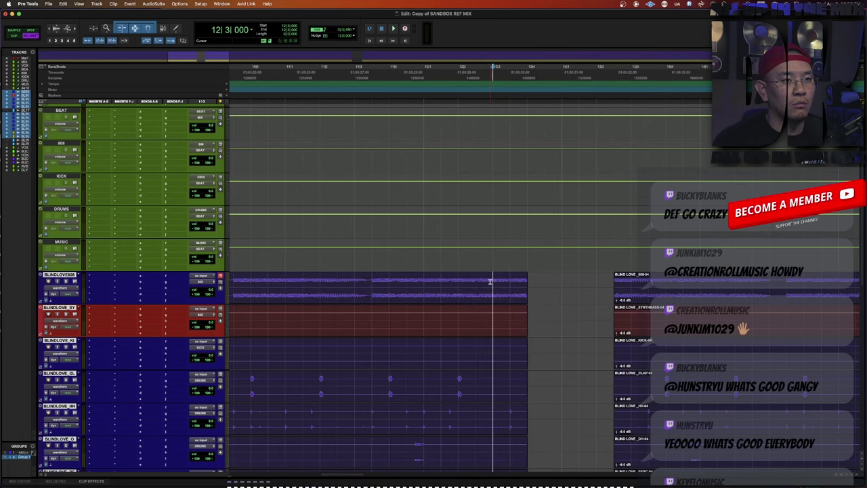
pyautogui.press('space')
pyautogui.scroll(-3, 490, 282)
pyautogui.press('space')
# Undo the deletion at the ends of the grouped beat clips and return to Grid mode.
pyautogui.press('F2')
pyautogui.moveTo(532, 223); pyautogui.dragTo(528, 231)
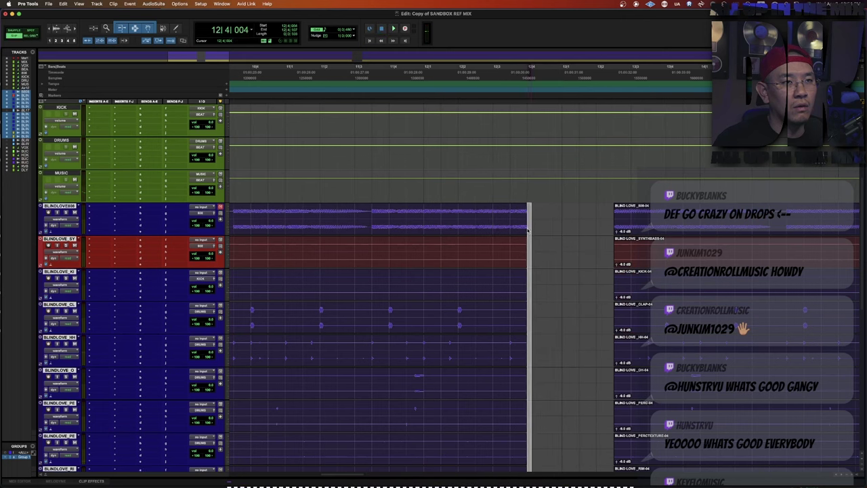
pyautogui.press('t')
pyautogui.press('t')
pyautogui.press('super+z')
pyautogui.press('F4')
# Play the passage around 12|4|000 and extend the ends of the grouped beat clips to the start of bar 13.
pyautogui.click(540, 211)
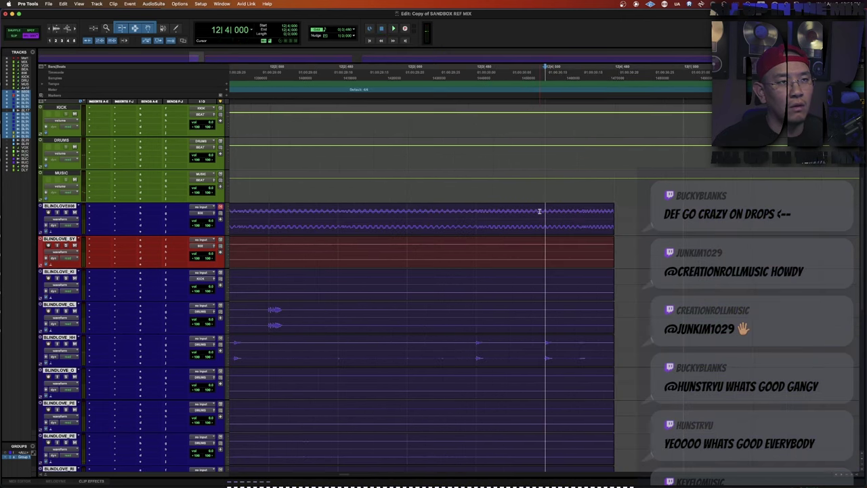
pyautogui.click(488, 212)
pyautogui.press('space')
pyautogui.moveTo(546, 207); pyautogui.dragTo(606, 232)
pyautogui.press('space')
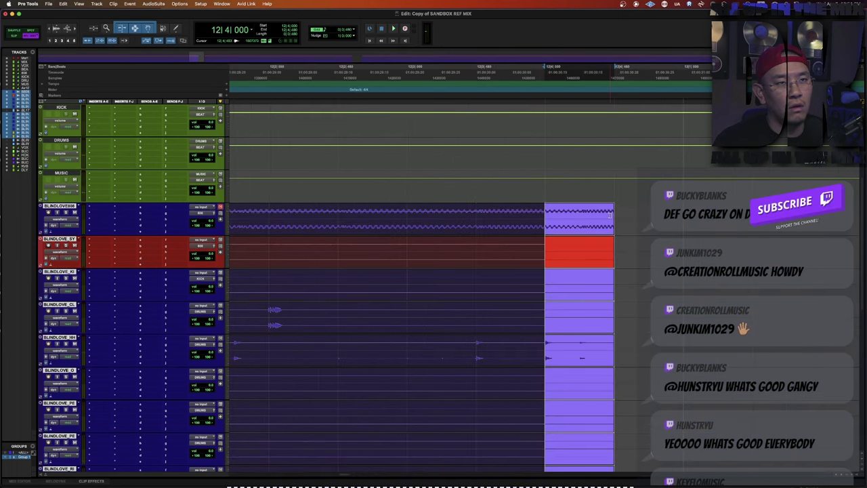
pyautogui.hotkey('shift', 'Return')
pyautogui.hotkey('alt', 'shift', '3')
# Play from 12|4|000 across the end of the grouped beat clips and check the tracks' waveforms.
pyautogui.click(533, 211)
pyautogui.press('r')
pyautogui.scroll(-8, 535, 216)
pyautogui.press('space')
pyautogui.scroll(5, 536, 217)
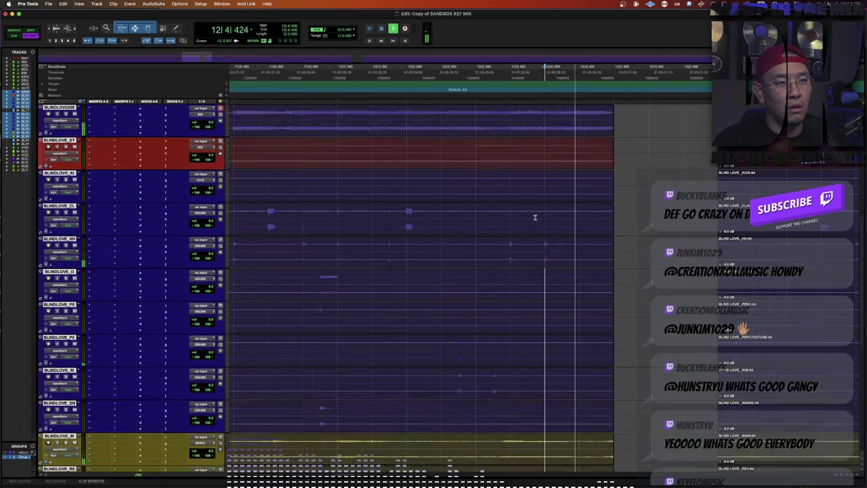
pyautogui.scroll(-1, 536, 218)
pyautogui.scroll(2, 542, 203)
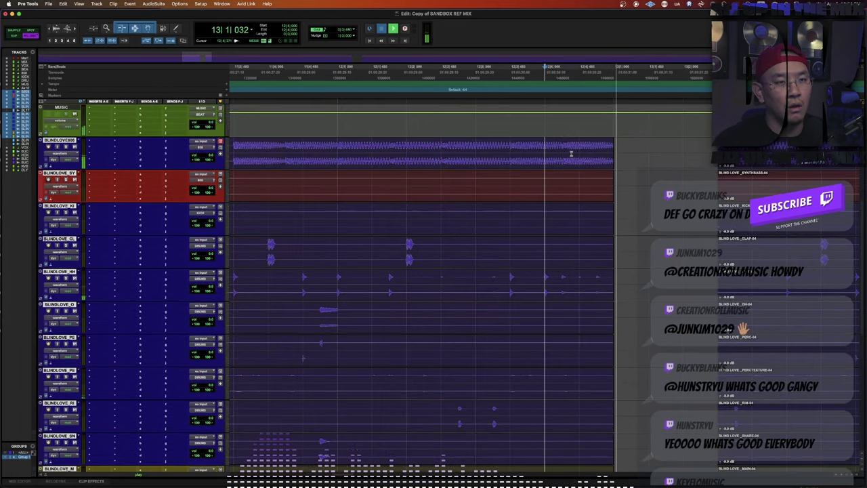
pyautogui.press('space')
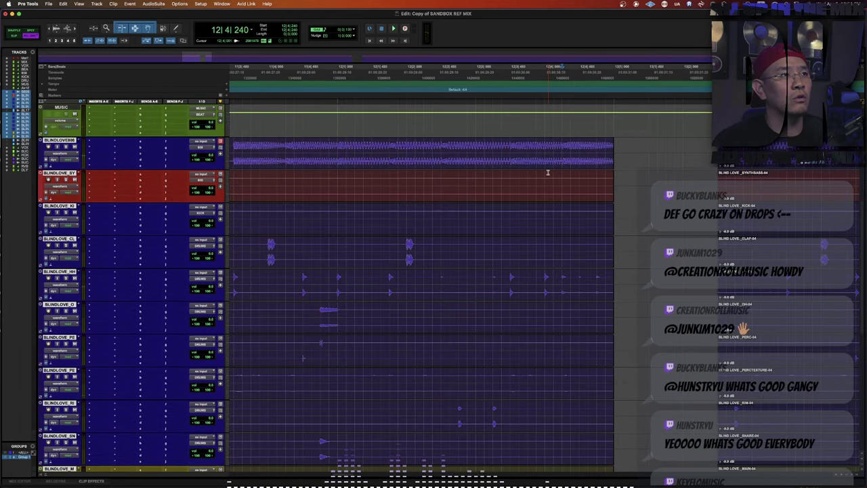
# Examine the gap between the first two sets of beat clips, both in the full arrangement and up close.
pyautogui.press('r')
pyautogui.press('r')
pyautogui.press('r')
pyautogui.press('r')
pyautogui.press('r')
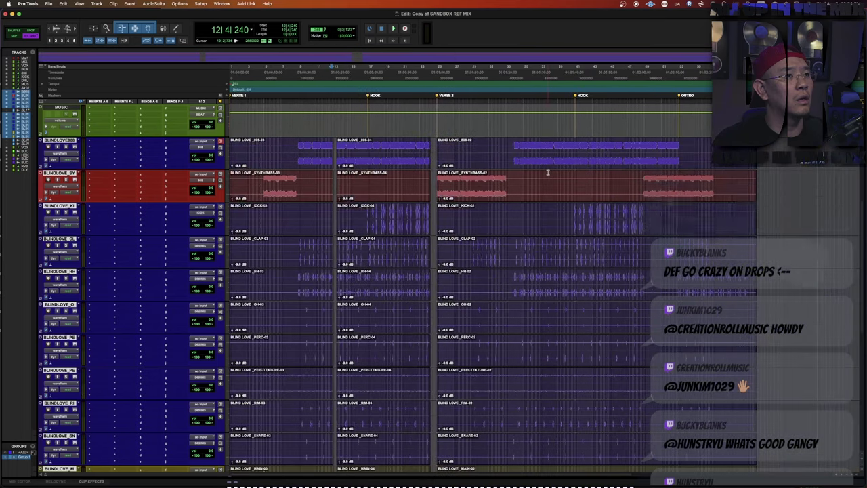
pyautogui.press('t')
pyautogui.press('t')
pyautogui.press('t')
pyautogui.press('t')
pyautogui.press('space')
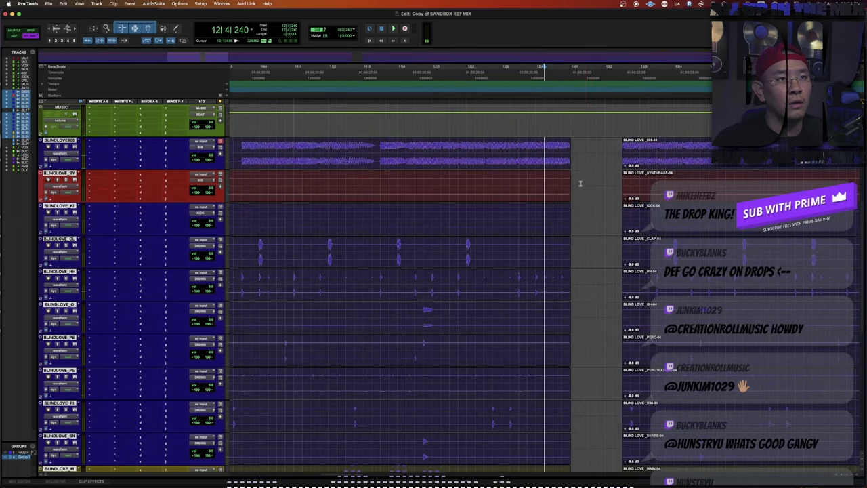
# Try duplicating a half-beat of the grouped beat clips from 12|4|240 and play across the clip ends.
pyautogui.scroll(2, 576, 179)
pyautogui.moveTo(545, 145); pyautogui.dragTo(613, 143)
pyautogui.press('super+d')
pyautogui.click(506, 152)
pyautogui.press('space')
pyautogui.press('r')
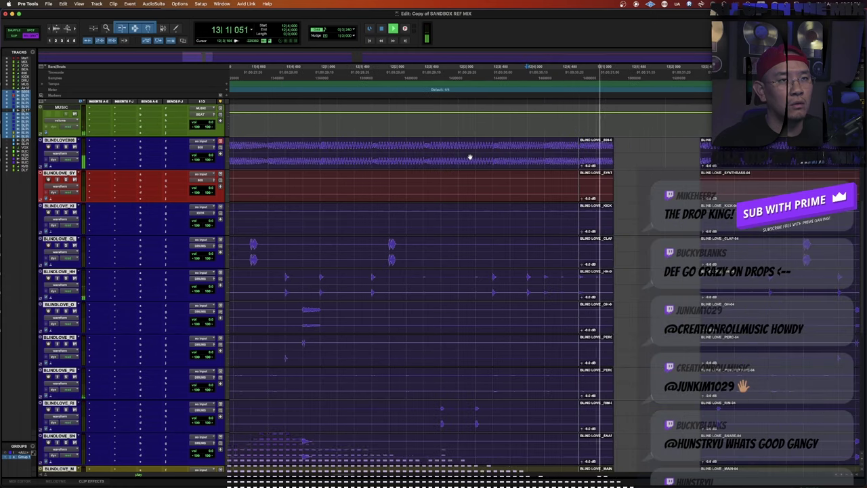
pyautogui.press('r')
pyautogui.press('r')
pyautogui.press('space')
# Play the beat from bar 9 and from the HOOK marker at bar 17, and select bars 9 to 17.
pyautogui.moveTo(282, 152); pyautogui.dragTo(278, 152)
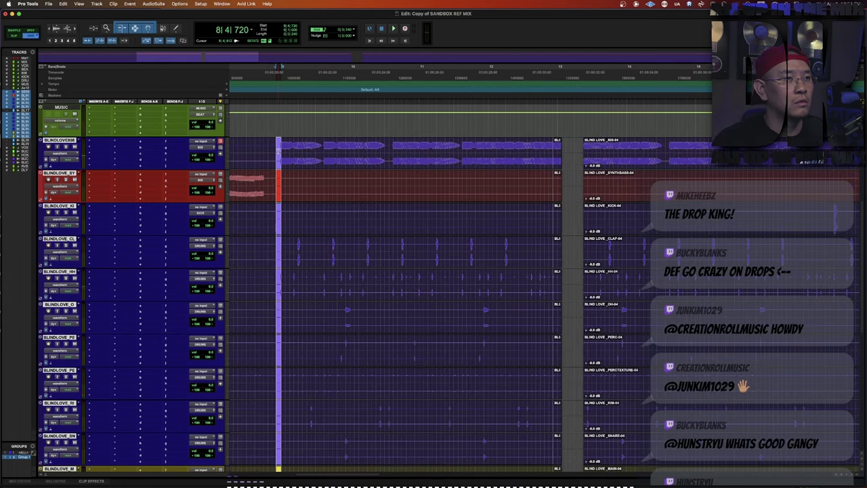
pyautogui.click(282, 144)
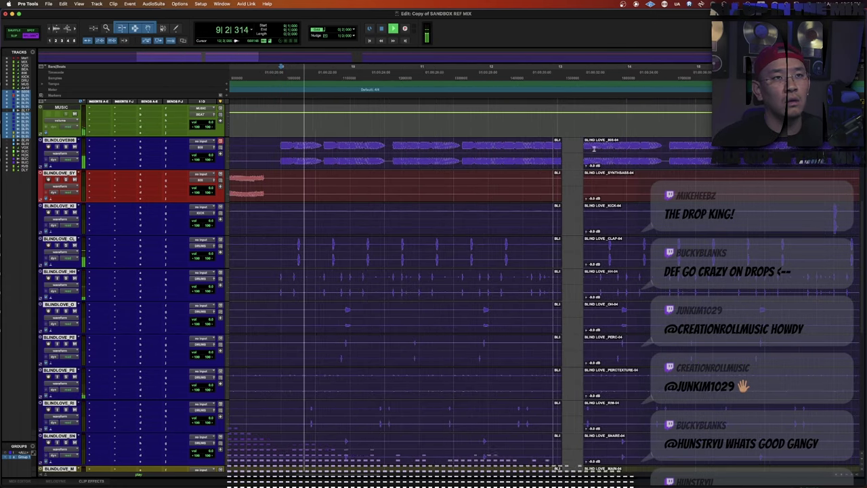
pyautogui.press('r')
pyautogui.press('space')
pyautogui.press('space')
pyautogui.click(693, 147)
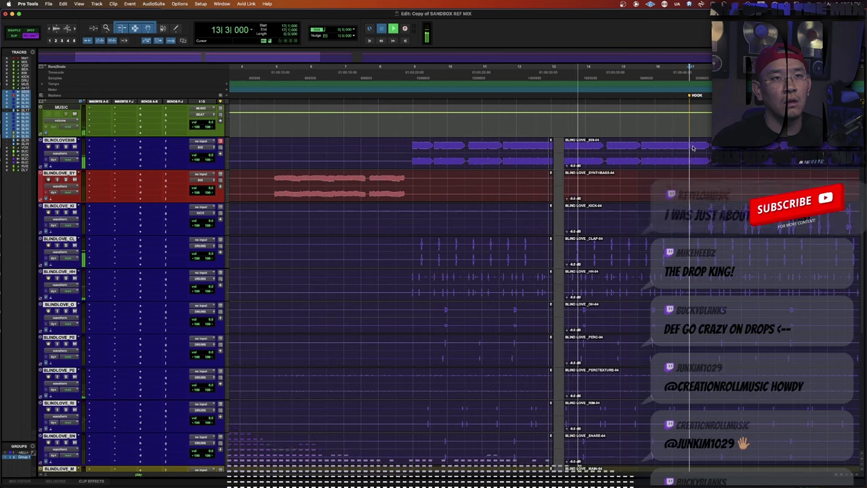
pyautogui.press('space')
pyautogui.press('space')
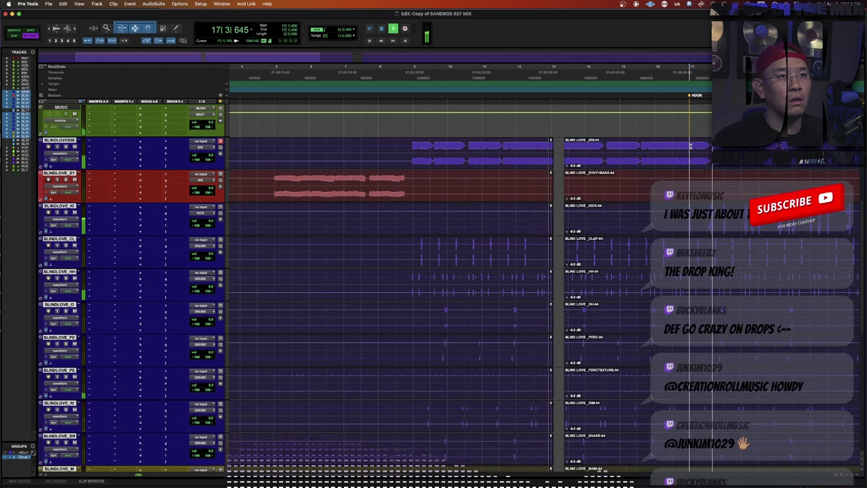
pyautogui.keyDown('shift'); pyautogui.click(409, 174); pyautogui.keyUp('shift')
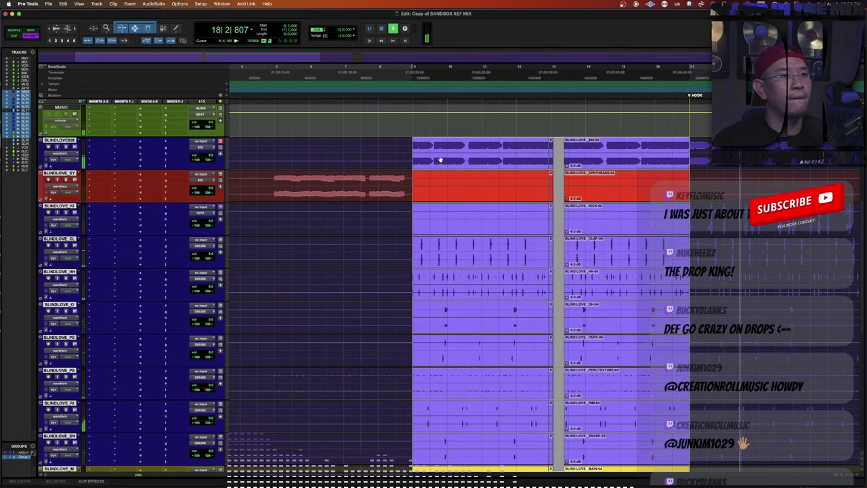
# Play the beat leading into bar 13 and undo the half-beat duplicate at the ends of the grouped clips.
pyautogui.click(532, 146)
pyautogui.press('space')
pyautogui.press('space')
pyautogui.click(554, 146)
pyautogui.press('t')
pyautogui.press('t')
pyautogui.press('F4')
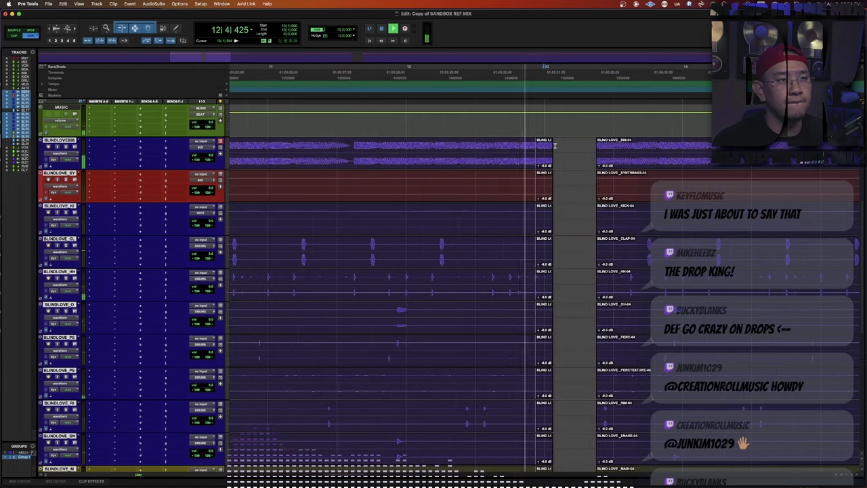
pyautogui.scroll(1, 554, 145)
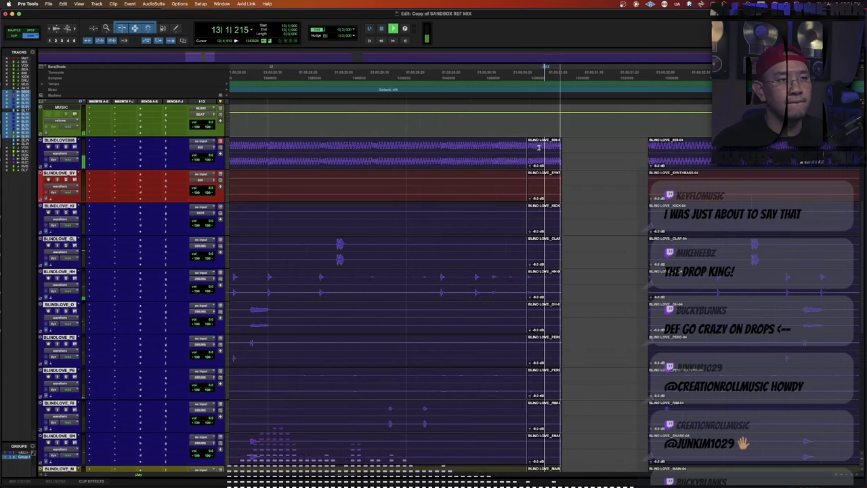
pyautogui.keyDown('shift'); pyautogui.click(511, 155); pyautogui.keyUp('shift')
pyautogui.press('super+z')
# Select the grouped beat clips from 12|4|240 to their end at bar 13 and render a Vari-Fi slow-down on them.
pyautogui.click(494, 145)
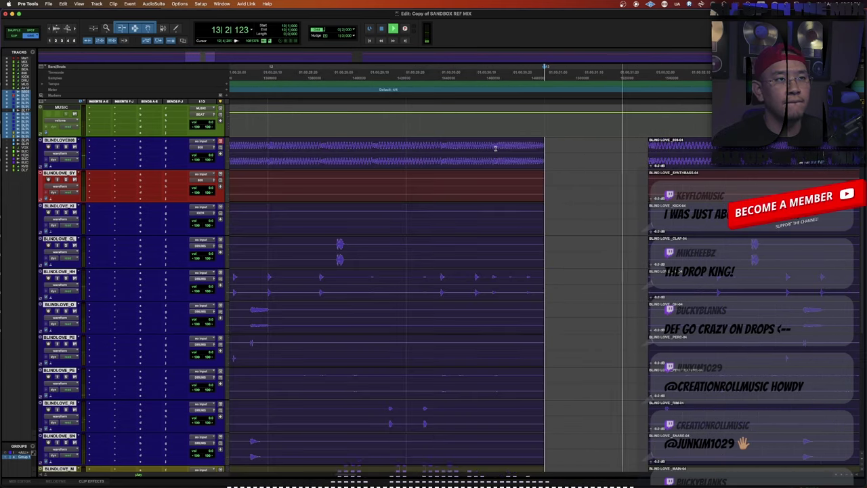
pyautogui.hotkey('ctrl', 'alt', '-')
pyautogui.hotkey('ctrl', 'alt', '-')
pyautogui.click(491, 145)
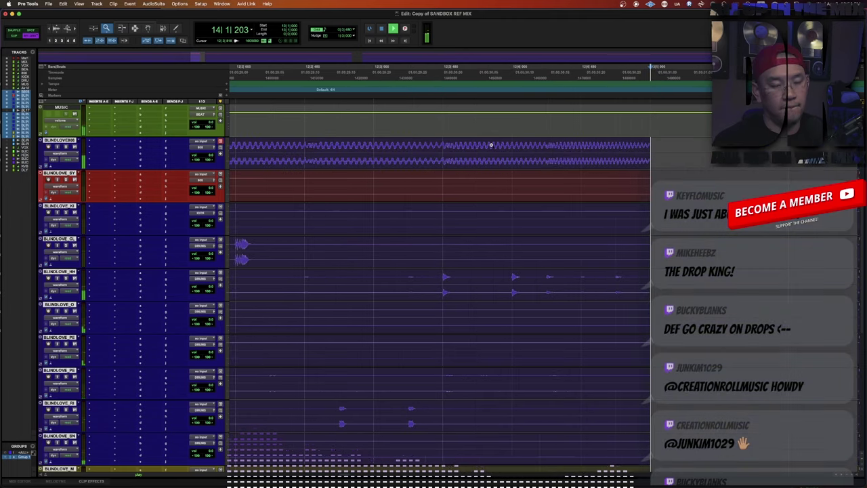
pyautogui.click(540, 146)
pyautogui.hotkey('F6', 'F7')
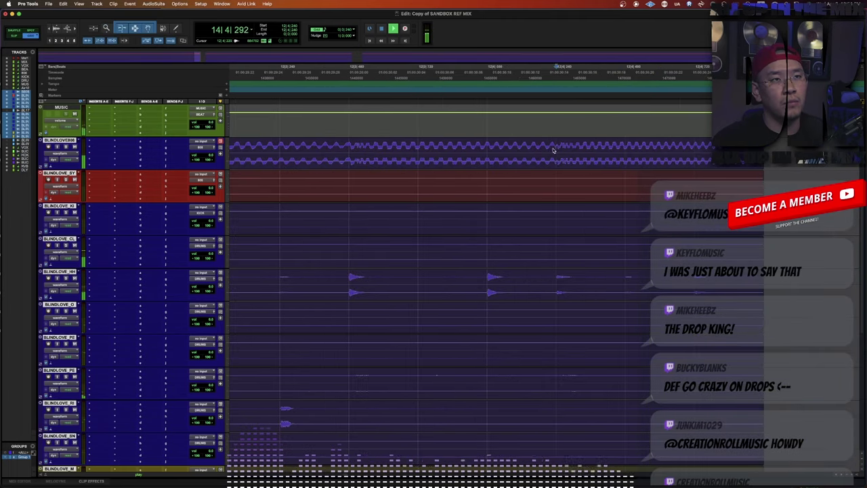
pyautogui.keyDown('shift'); pyautogui.click(555, 150); pyautogui.keyUp('shift')
pyautogui.press('ctrl+alt+super+w')
pyautogui.click(470, 225)
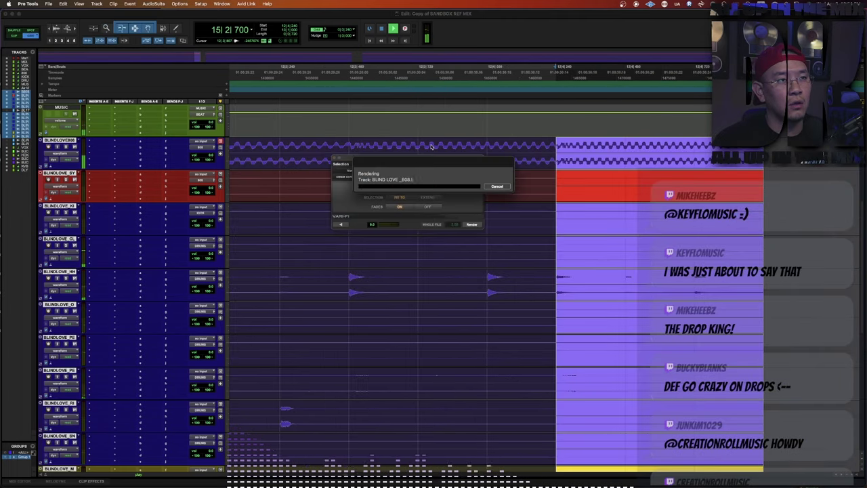
pyautogui.press('r')
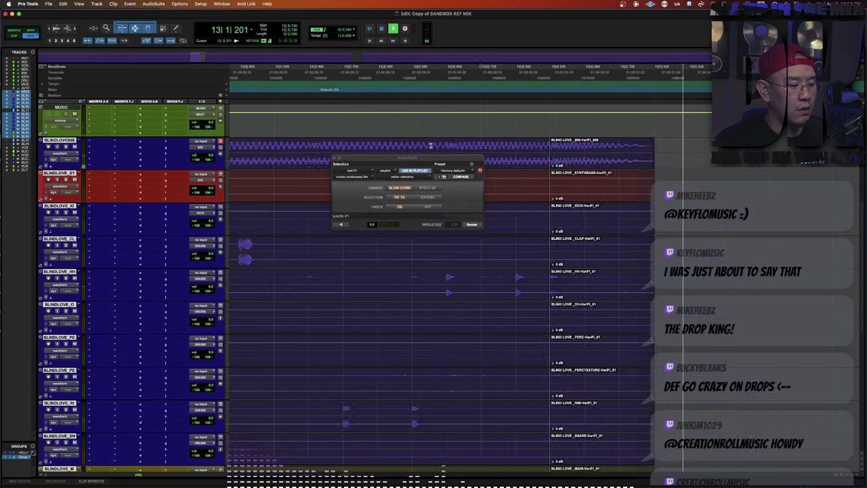
# Extend the start of the grouped beat clips after the bar 13 gap back to 13|2|000.
pyautogui.press('r')
pyautogui.press('ctrl+alt+super+w')
pyautogui.press('r')
pyautogui.press('F4')
pyautogui.click(641, 169)
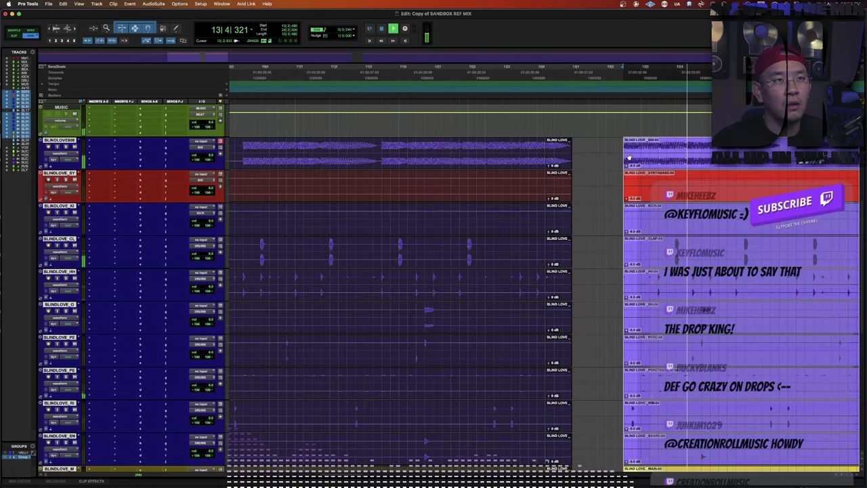
pyautogui.moveTo(619, 156); pyautogui.dragTo(604, 156)
# Play the beat from 12|3|000 across the gap at bar 13.
pyautogui.press('t')
pyautogui.press('t')
pyautogui.press('r')
pyautogui.press('space')
pyautogui.click(334, 146)
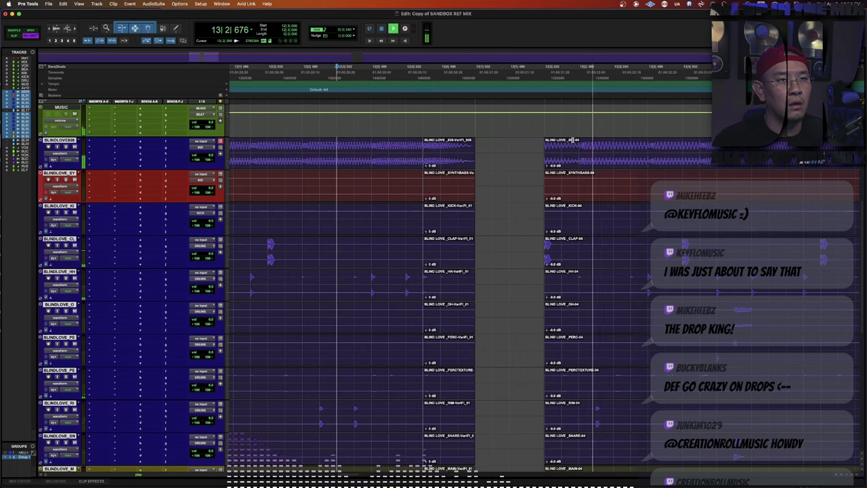
pyautogui.press('space')
pyautogui.press('space')
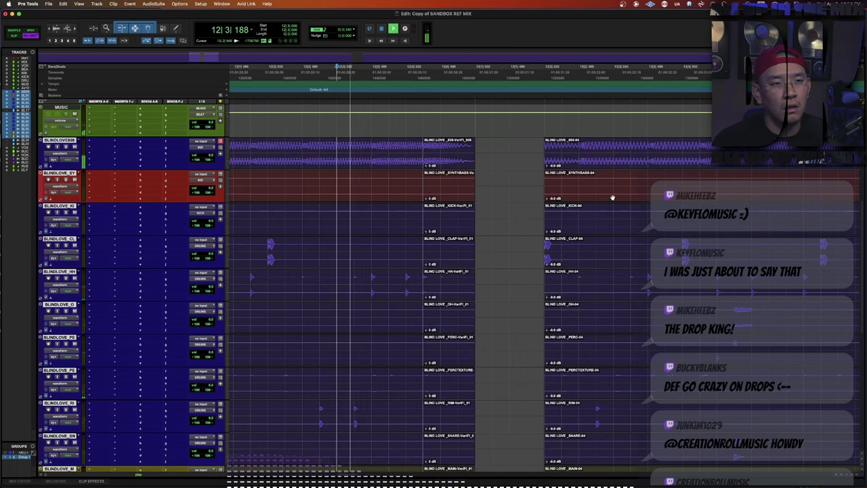
# Try trimming the start of the grouped beat clips after the gap to 13|2|480 and play across the gap.
pyautogui.press('r')
pyautogui.press('super+alt+]')
pyautogui.press('super+alt+]')
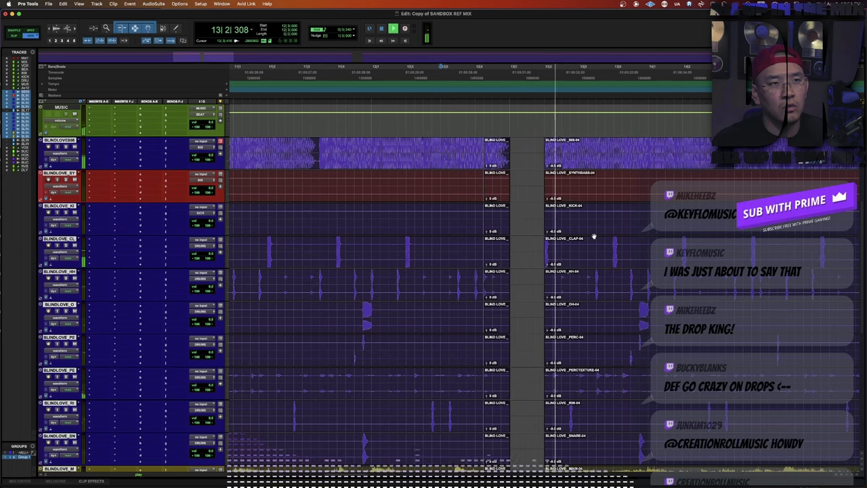
pyautogui.press('space')
pyautogui.click(562, 209)
pyautogui.press('a')
pyautogui.press('t')
pyautogui.press('t')
pyautogui.press('space')
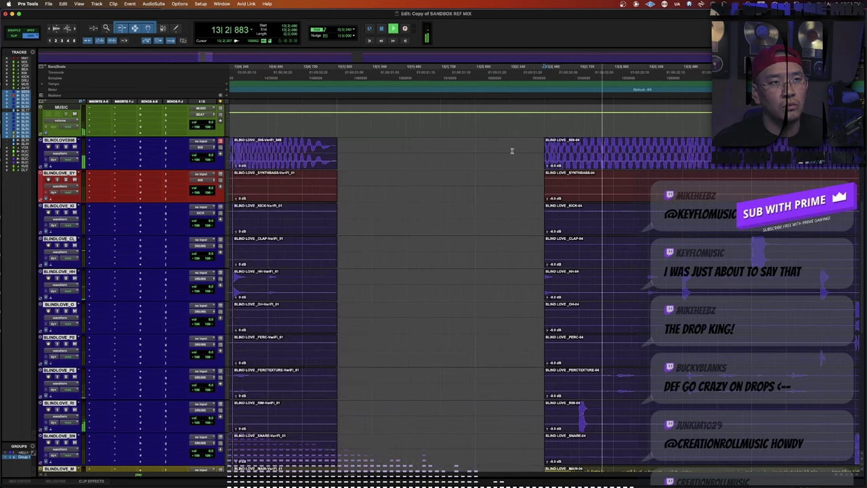
pyautogui.press('r')
pyautogui.press('space')
pyautogui.press('space')
pyautogui.click(377, 142)
pyautogui.press('space')
pyautogui.press('space')
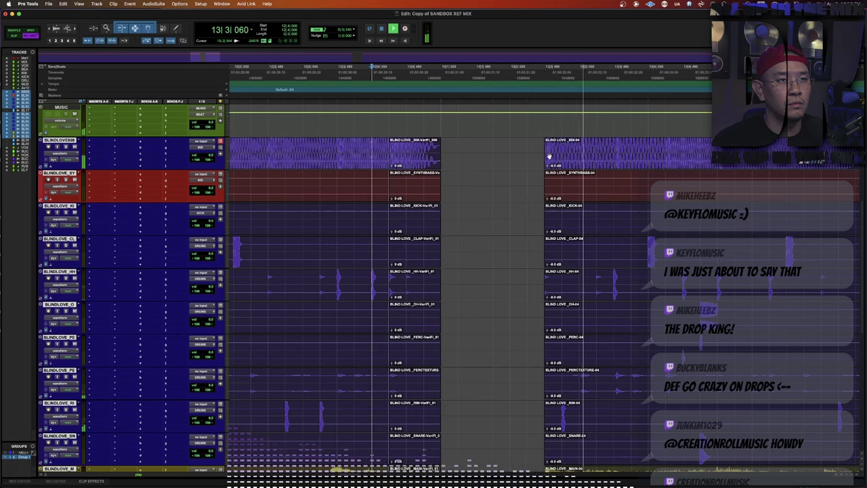
# Extend the grouped clips back to 13|2|000, render a Vari-Fi speed-up from 13|2|000 to 13|2|480, and play the result.
pyautogui.moveTo(549, 157); pyautogui.dragTo(509, 151)
pyautogui.moveTo(510, 150); pyautogui.dragTo(538, 148)
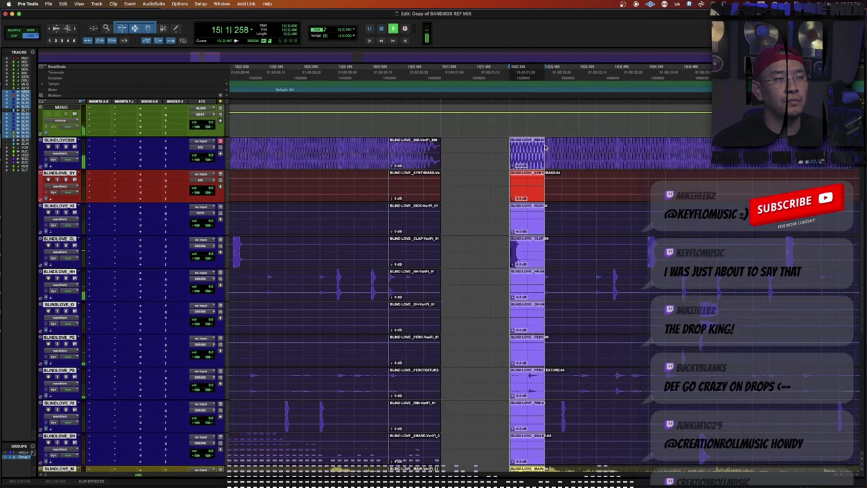
pyautogui.press('ctrl+alt+super+w')
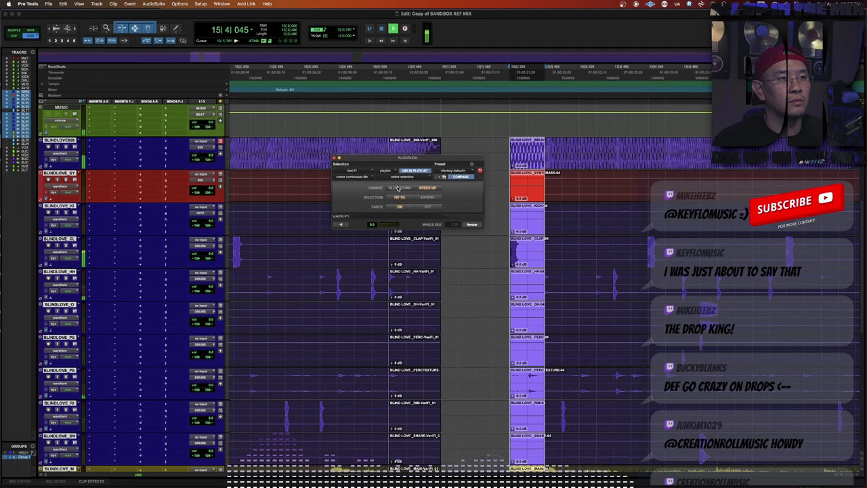
pyautogui.click(472, 224)
pyautogui.click(343, 143)
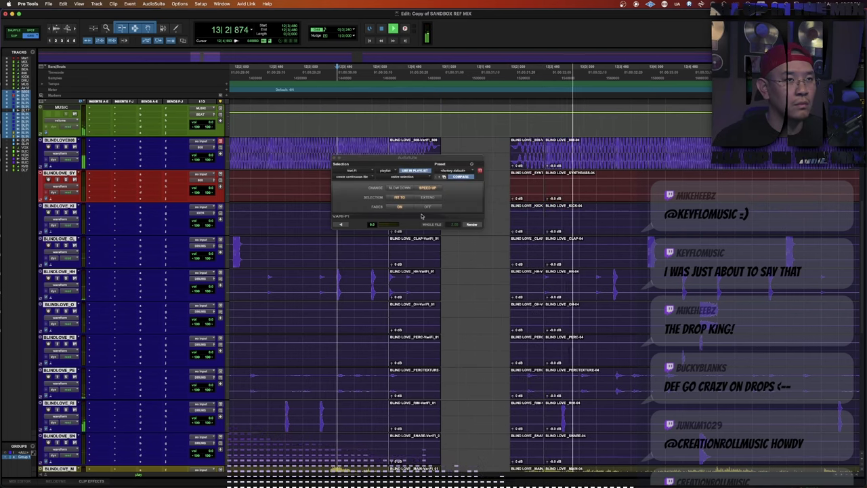
pyautogui.press('ctrl+alt+super+w')
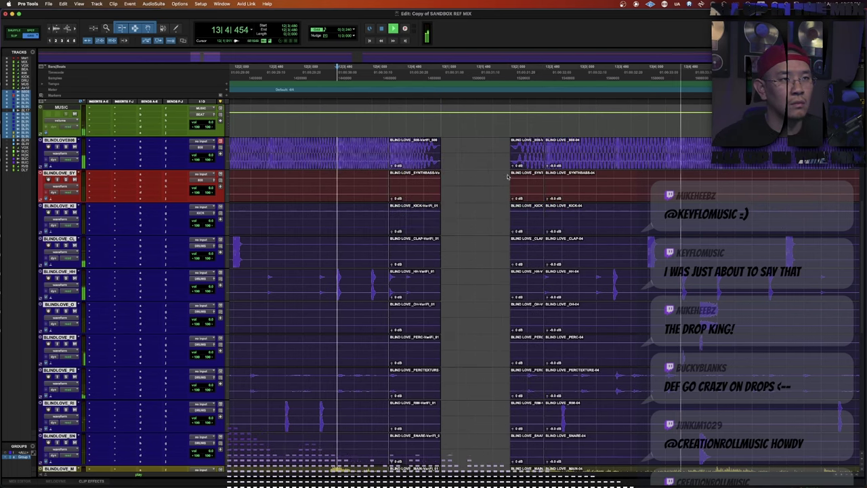
pyautogui.click(614, 147)
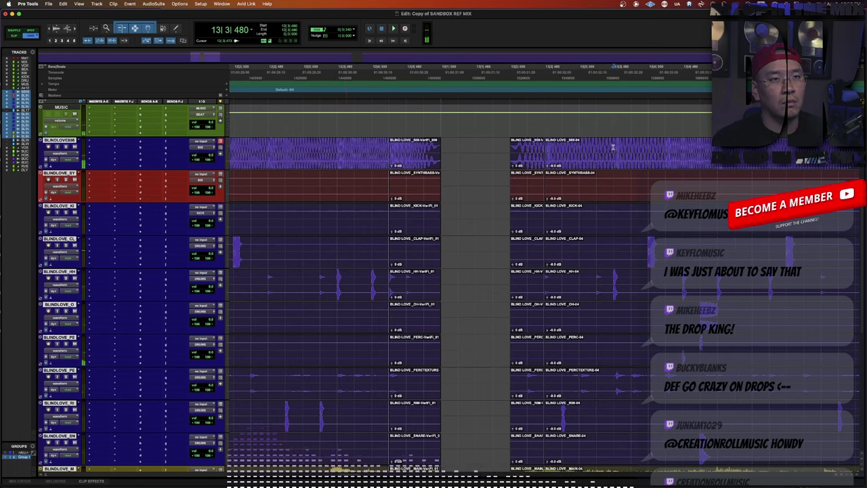
# Render a Vari-Fi speed-up on the grouped beat clips from 13|2|000 to 13|4|000 and play the transition.
pyautogui.moveTo(649, 150); pyautogui.dragTo(508, 175)
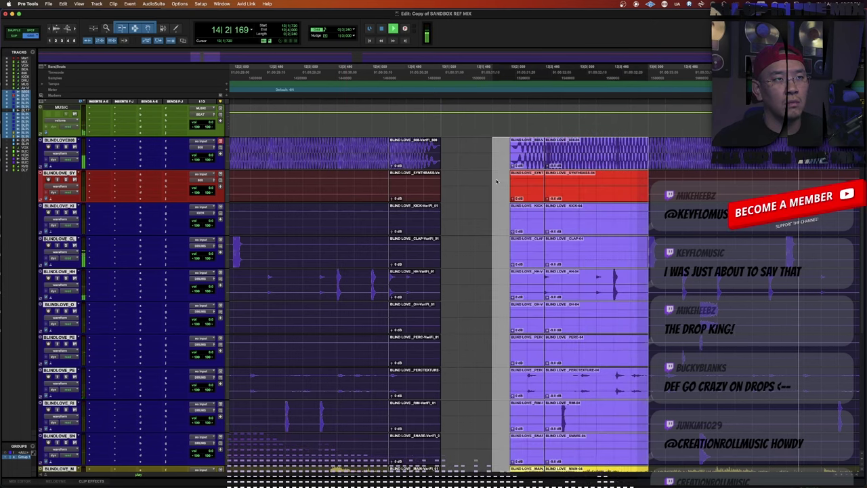
pyautogui.press('ctrl+alt+super+v')
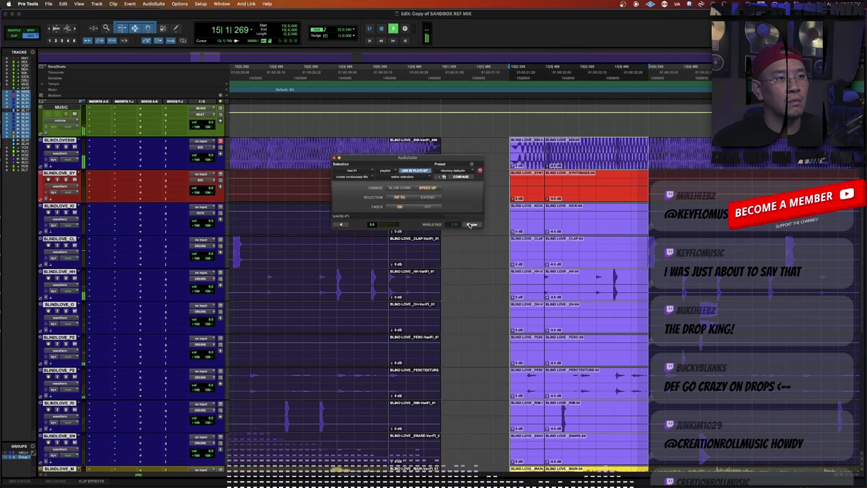
pyautogui.click(471, 224)
pyautogui.click(337, 150)
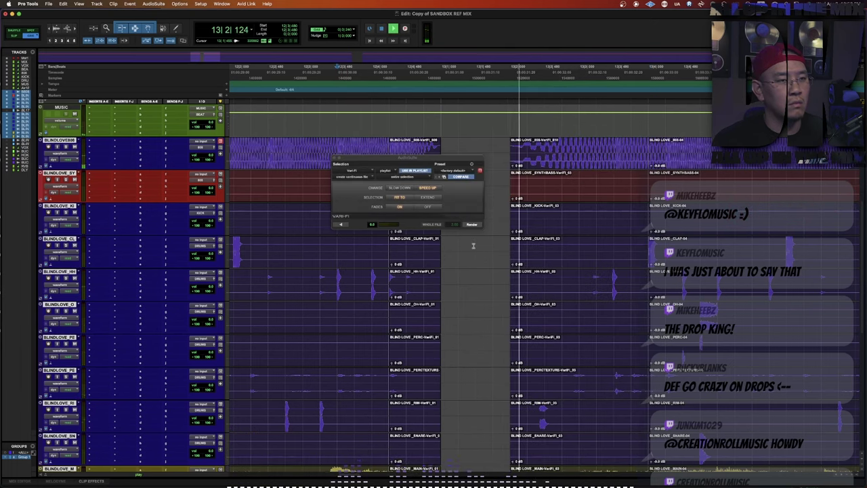
pyautogui.press('r')
pyautogui.press('r')
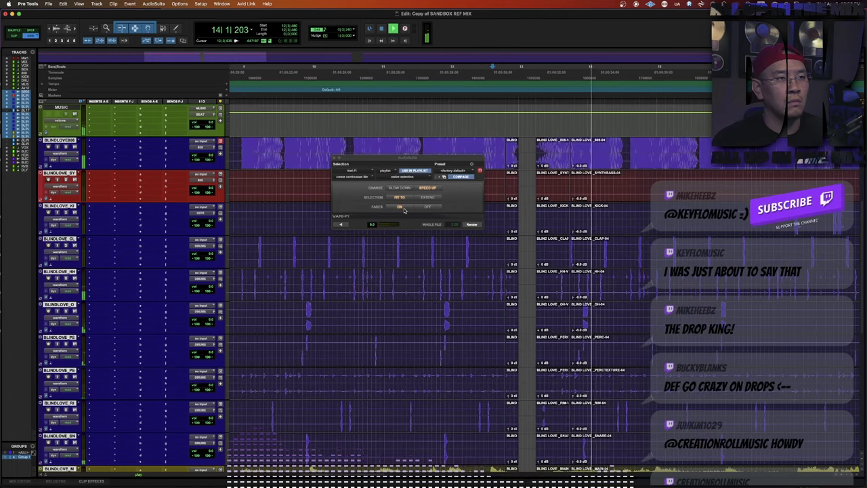
pyautogui.press('super+w')
# Delete the individual hi-hat, perc texture and rim speed-up clips between 13|2|000 and 13|4|000.
pyautogui.click(548, 265)
pyautogui.press('t')
pyautogui.press('t')
pyautogui.click(593, 292)
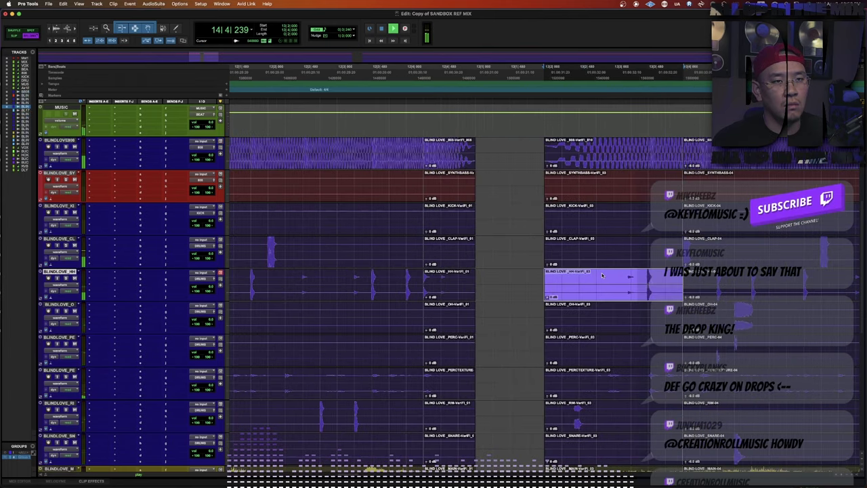
pyautogui.press('Delete')
pyautogui.click(603, 383)
pyautogui.press('Delete')
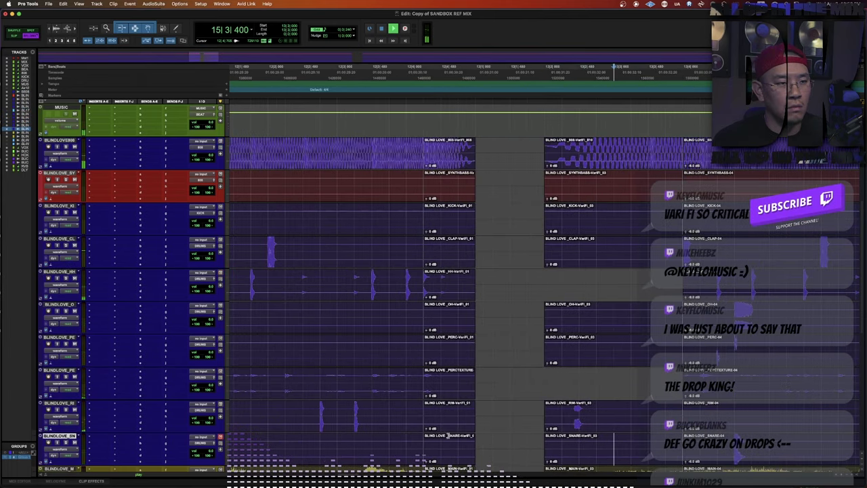
pyautogui.click(581, 412)
pyautogui.press('Delete')
# Delete the perc, OH, clap, kick and synth bass speed-up clips between 13|2|000 and 13|4|000.
pyautogui.click(588, 361)
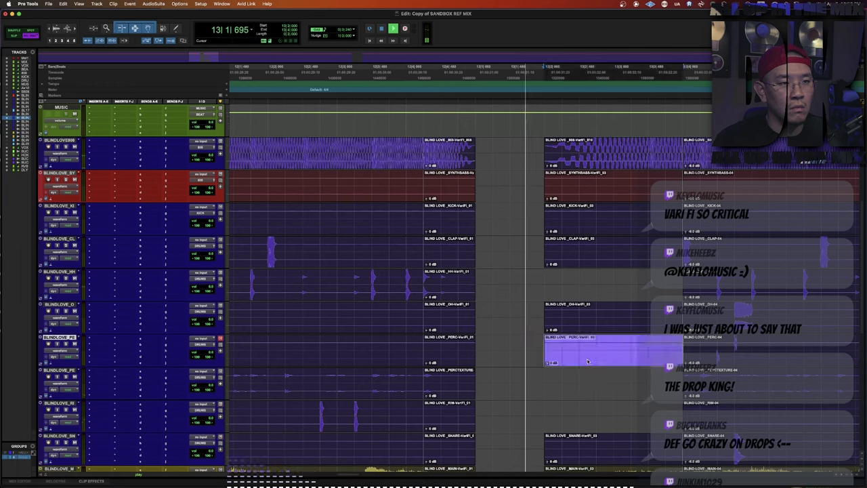
pyautogui.press('Delete')
pyautogui.click(597, 317)
pyautogui.press('Delete')
pyautogui.click(603, 257)
pyautogui.press('Delete')
pyautogui.click(593, 224)
pyautogui.press('Delete')
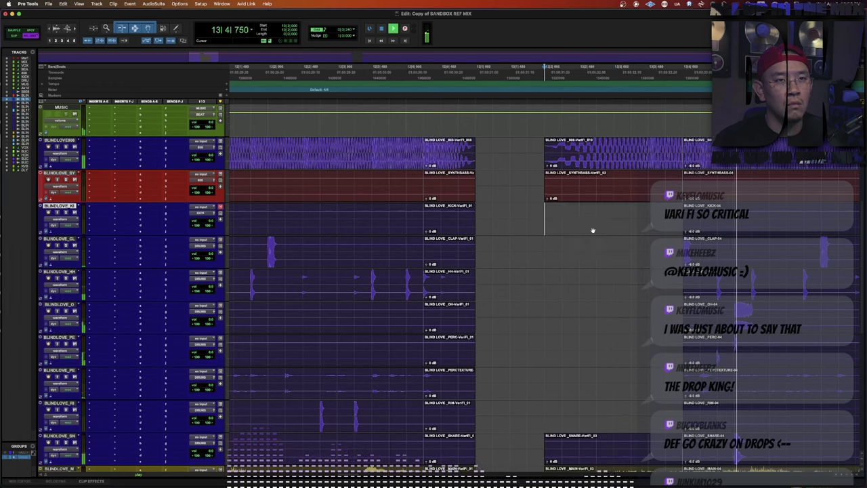
pyautogui.click(592, 197)
pyautogui.press('r')
pyautogui.press('Delete')
# Delete the snare and REV speed-up clips between 13|2|000 and 13|4|000.
pyautogui.scroll(-3, 564, 210)
pyautogui.press('r')
pyautogui.press('t')
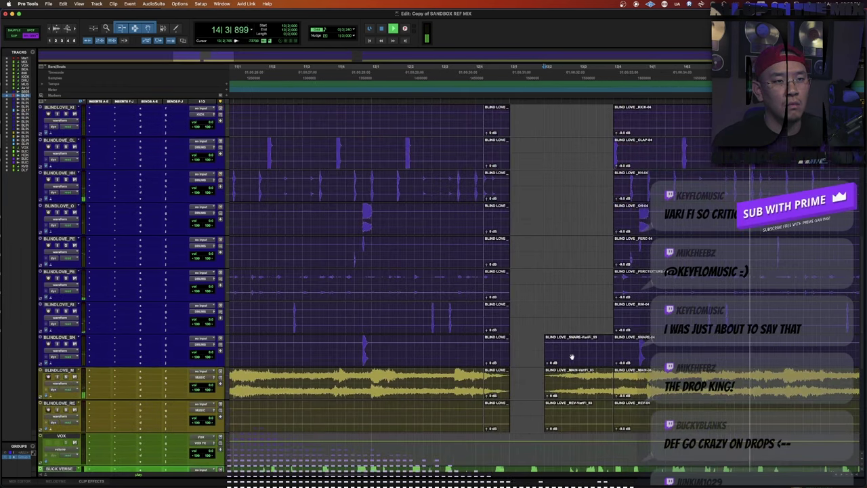
pyautogui.click(572, 357)
pyautogui.press('Delete')
pyautogui.click(576, 417)
pyautogui.press('Delete')
# Delete the REV, snare, rim and perc slow-down clips just before bar 13.
pyautogui.click(497, 417)
pyautogui.press('Delete')
pyautogui.click(497, 352)
pyautogui.press('Delete')
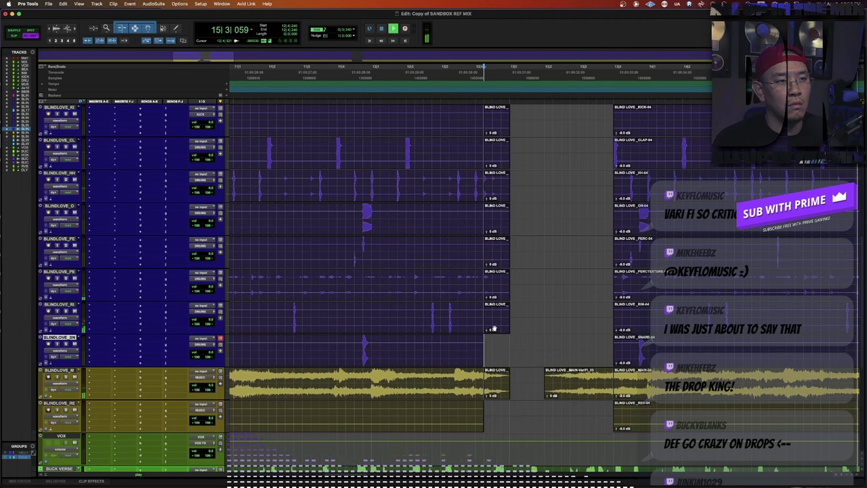
pyautogui.click(495, 328)
pyautogui.press('Delete')
pyautogui.click(498, 255)
pyautogui.press('Delete')
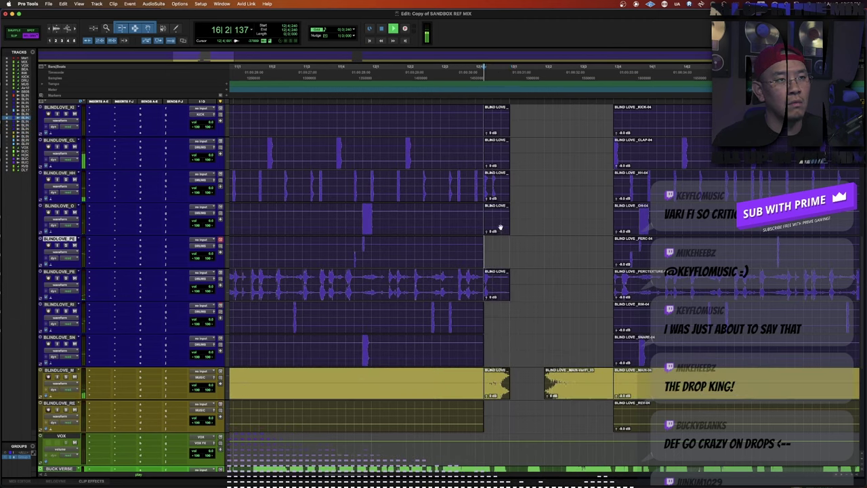
# Delete the clap, synth bass and kick slow-down clips just before bar 13.
pyautogui.click(501, 226)
pyautogui.click(502, 163)
pyautogui.press('Delete')
pyautogui.scroll(4, 504, 196)
pyautogui.click(496, 220)
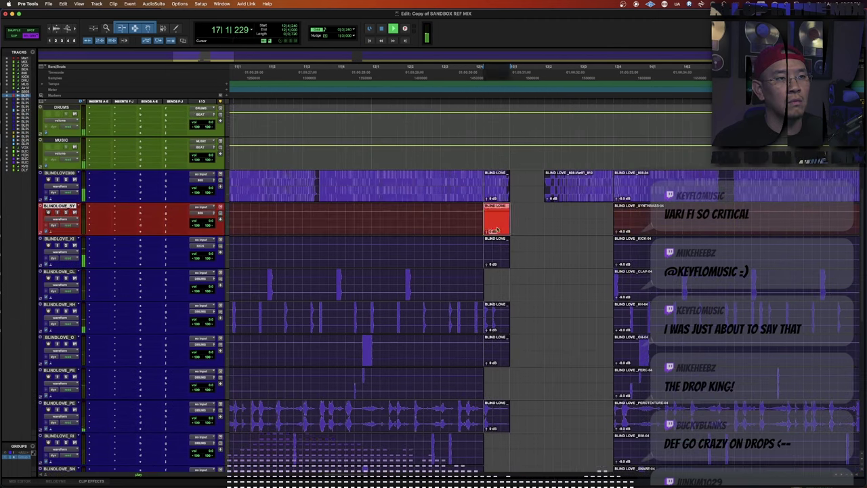
pyautogui.press('Delete')
pyautogui.click(498, 252)
pyautogui.press('Delete')
# Play the beat from bar 5 and examine the tracks and auxes across the whole session.
pyautogui.press('r')
pyautogui.press('r')
pyautogui.press('r')
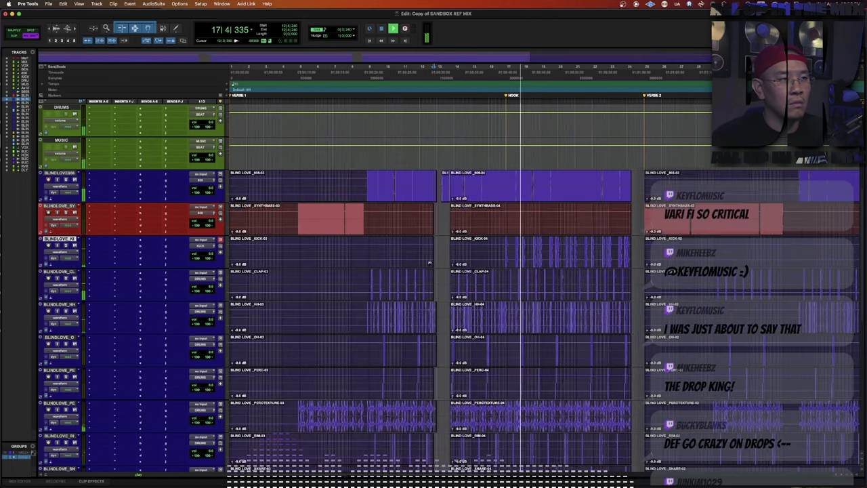
pyautogui.press('F4')
pyautogui.press('space')
pyautogui.hotkey('ctrl', 'alt', '+')
pyautogui.press('space')
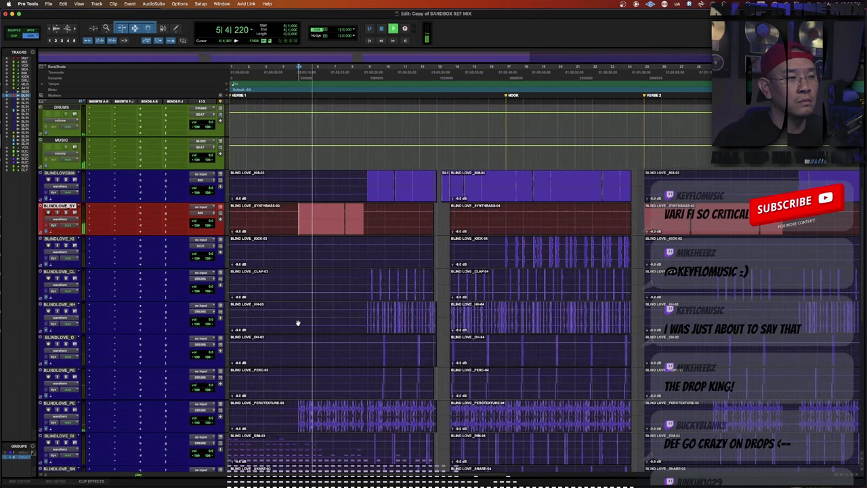
pyautogui.scroll(-10, 297, 323)
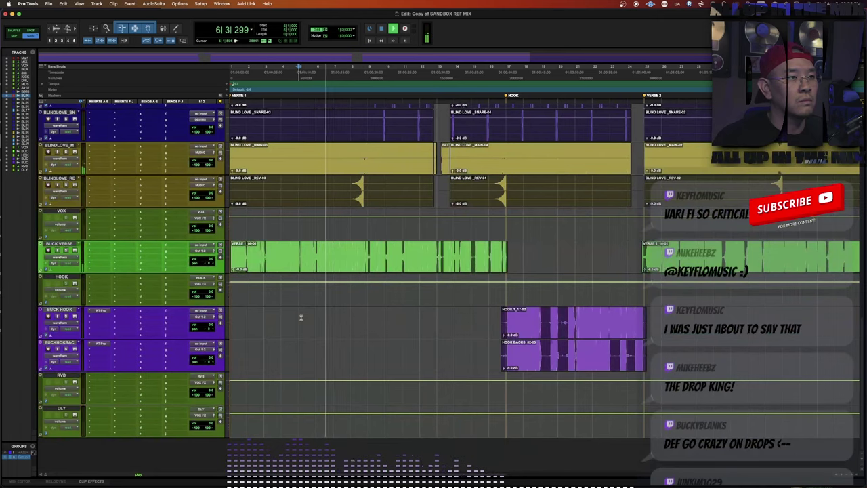
pyautogui.scroll(5, 301, 317)
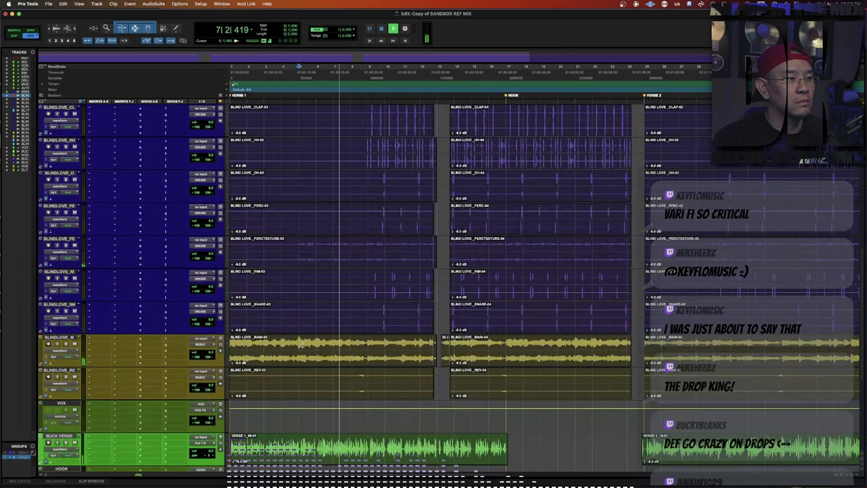
pyautogui.scroll(6, 300, 298)
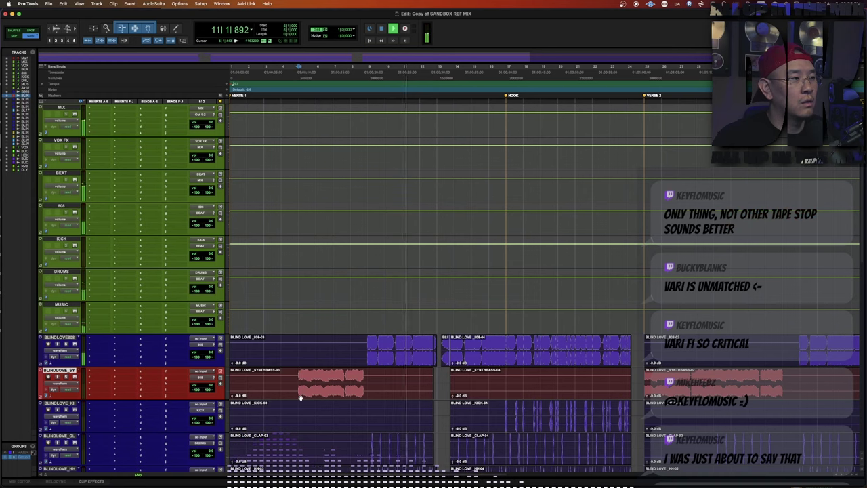
pyautogui.scroll(2, 300, 397)
pyautogui.scroll(-3, 267, 395)
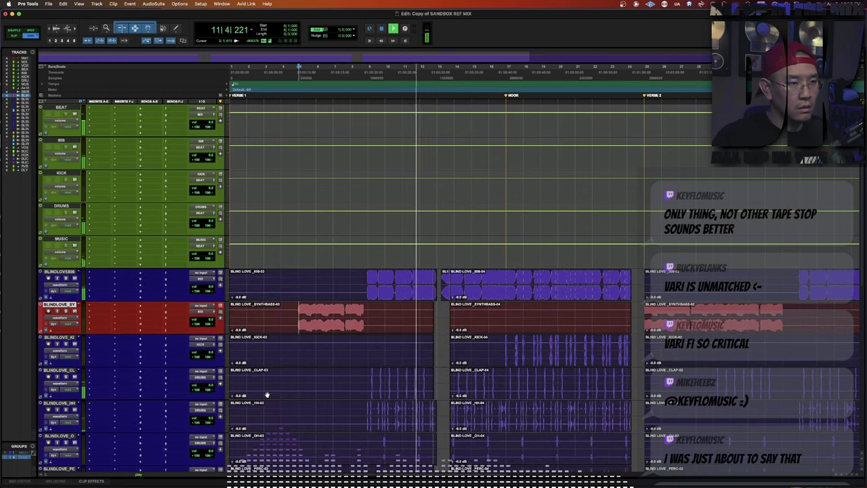
# Play the beat from the HOOK marker at bar 17.
pyautogui.click(368, 367)
pyautogui.click(506, 319)
pyautogui.click(506, 311)
pyautogui.press('space')
pyautogui.press('space')
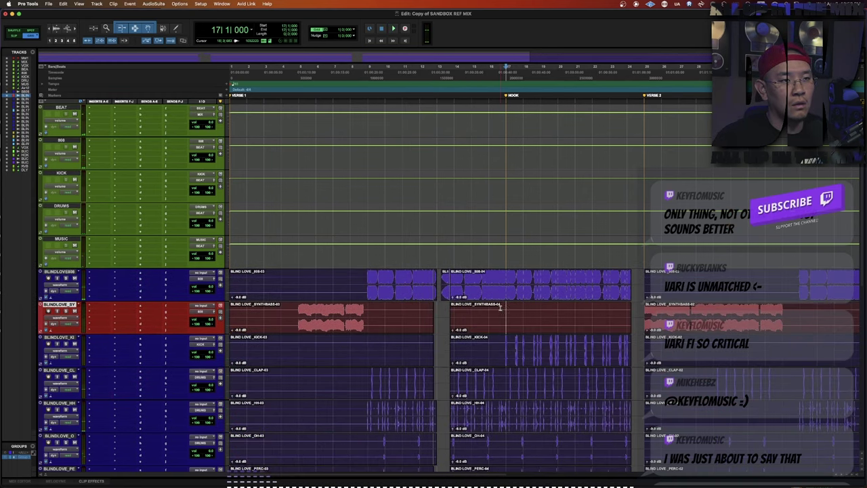
# Lower the volumes of the MUSIC, DRUMS and KICK auxes to about -5 dB while playing the hook.
pyautogui.scroll(3, 96, 211)
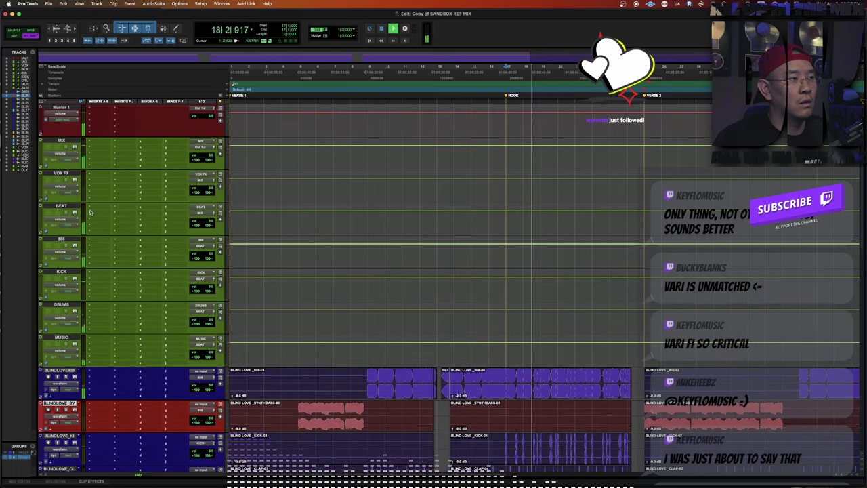
pyautogui.click(69, 206)
pyautogui.click(62, 337)
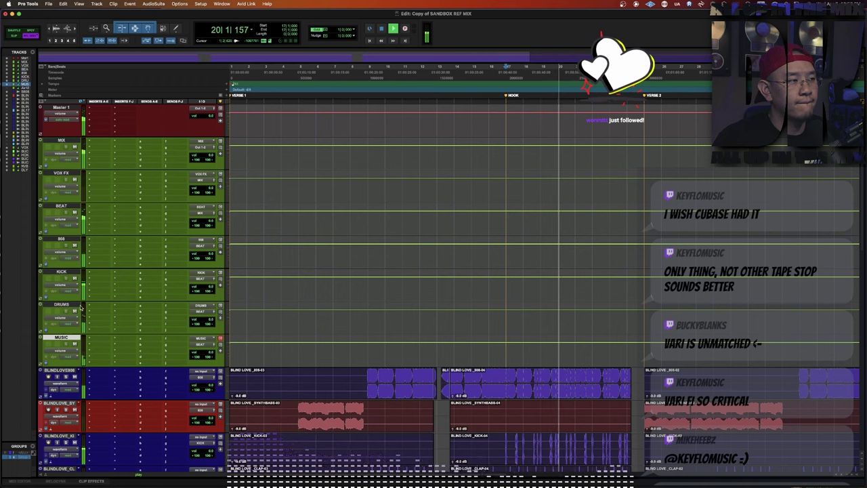
pyautogui.press('space')
pyautogui.press('space')
pyautogui.moveTo(210, 353); pyautogui.dragTo(218, 373)
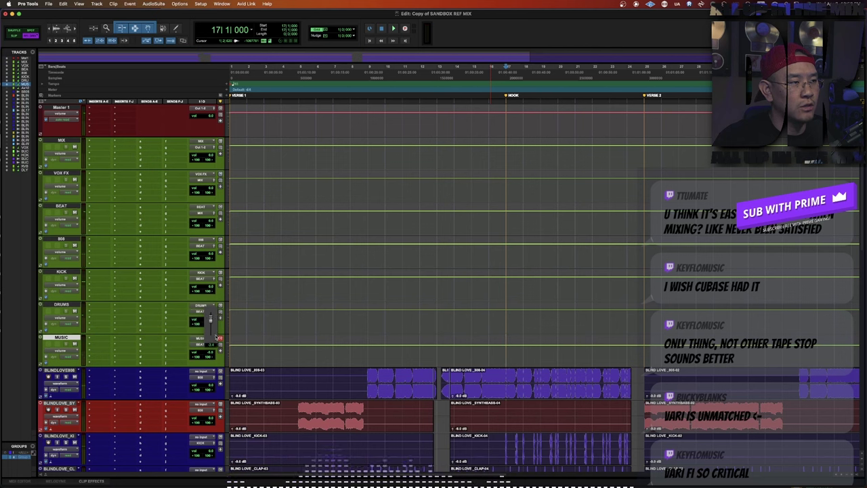
pyautogui.press('space')
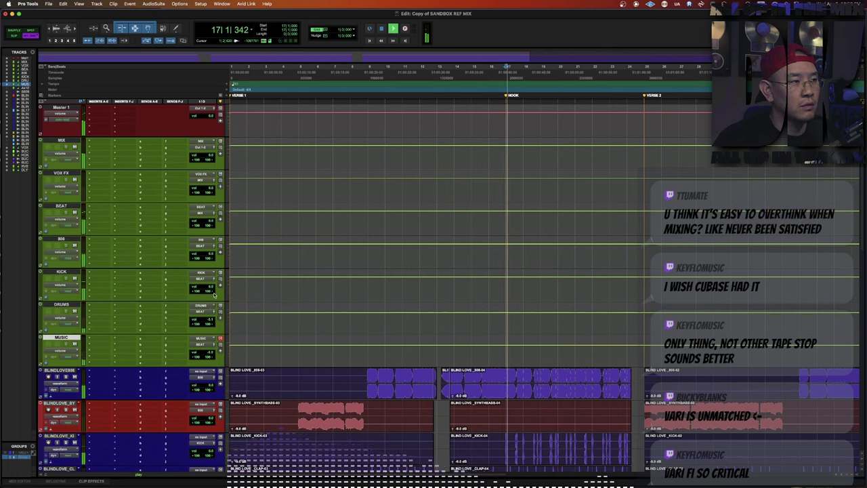
pyautogui.moveTo(211, 288); pyautogui.dragTo(219, 309)
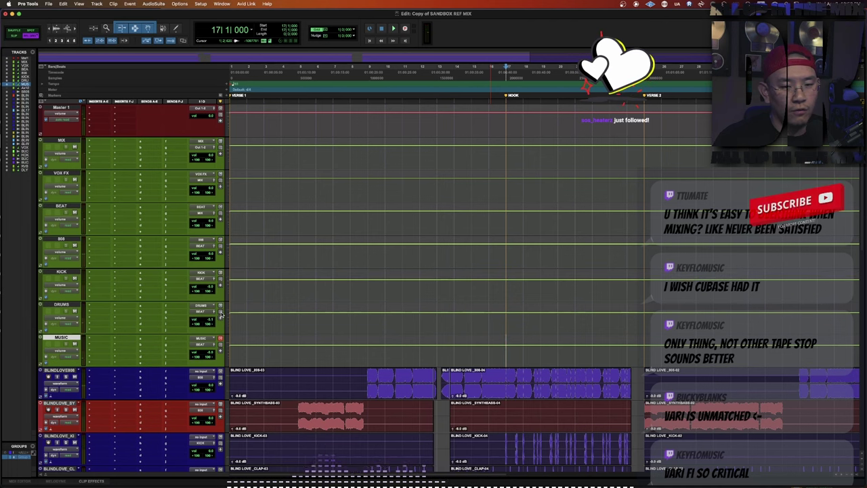
# Lower the 808 aux's volume to about -4 dB and mute the VOX FX aux during playback of the hook.
pyautogui.click(210, 254)
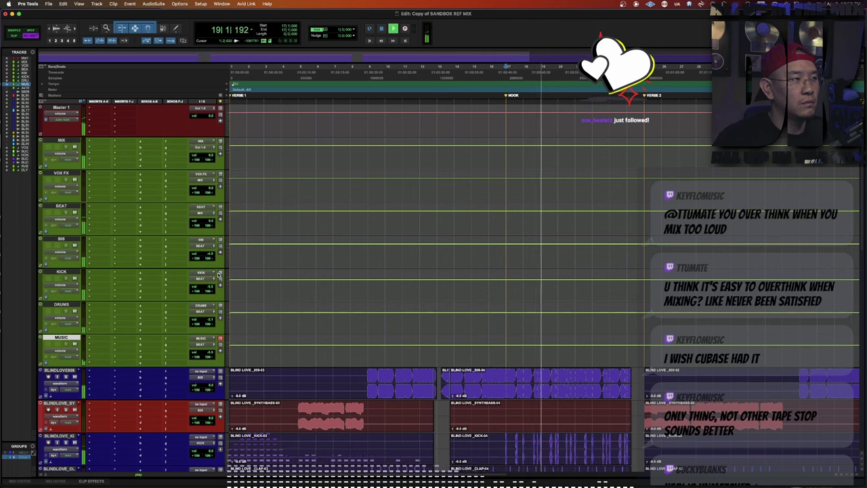
pyautogui.press('space')
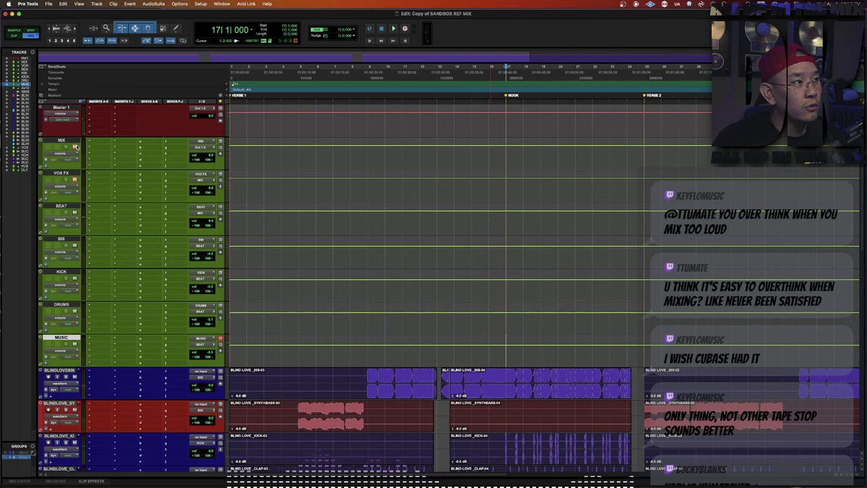
pyautogui.press('space')
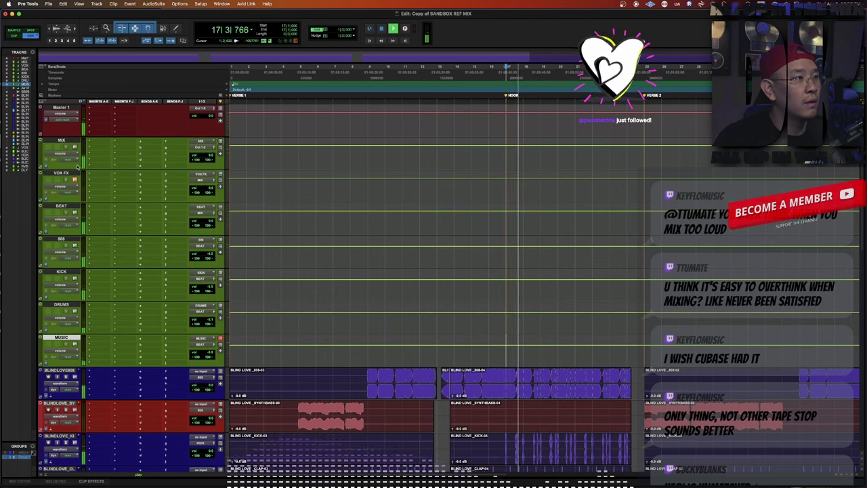
# Route the outputs of the BUCK HOOK track and the hook backs track below it to the HOOK bus.
pyautogui.scroll(-10, 97, 205)
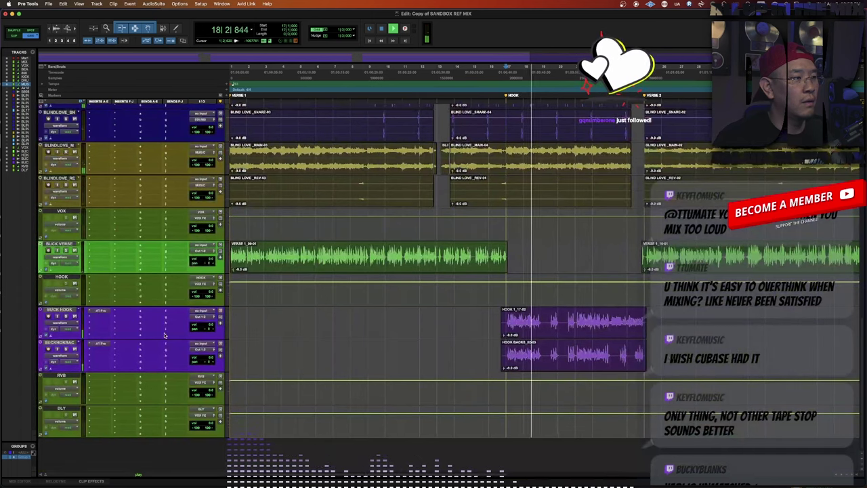
pyautogui.moveTo(298, 313); pyautogui.dragTo(267, 362)
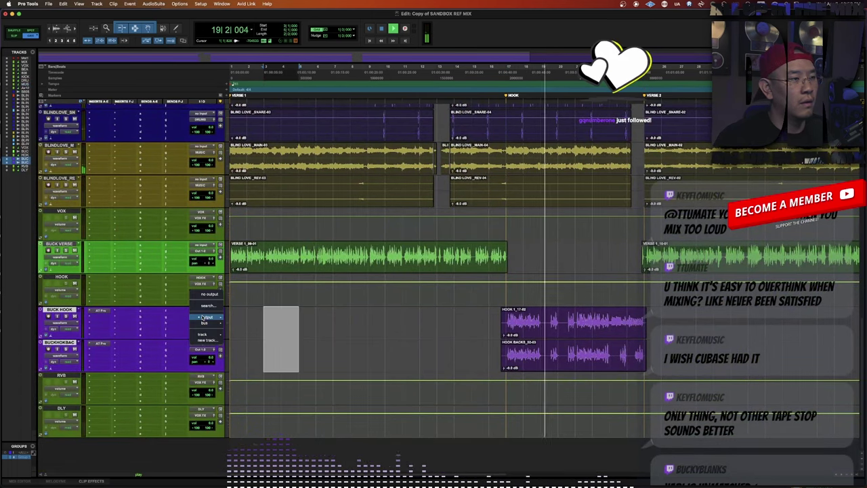
pyautogui.click(201, 252)
pyautogui.click(247, 271)
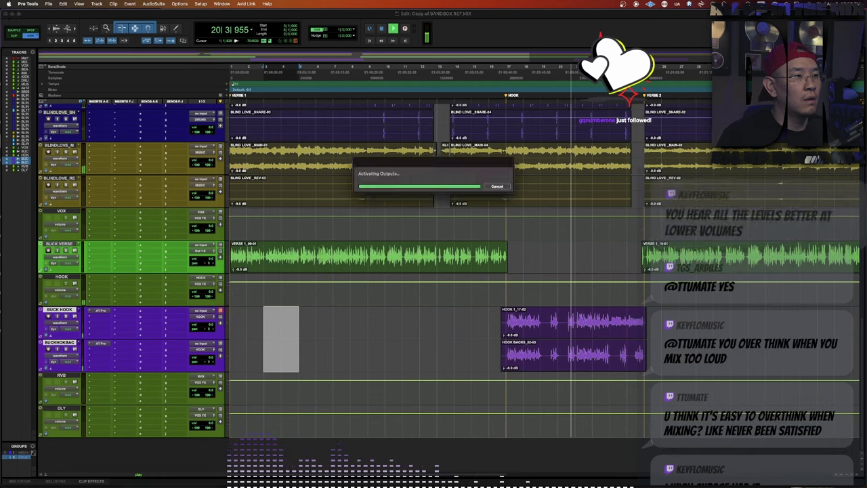
pyautogui.scroll(10, 387, 323)
pyautogui.scroll(1, 387, 322)
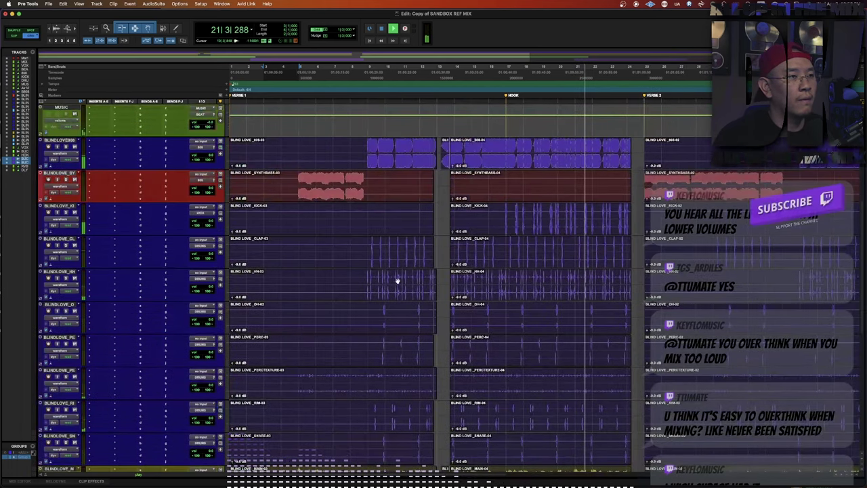
# Play the beat from bar 5 to check the synth bass section against the submix levels.
pyautogui.click(295, 171)
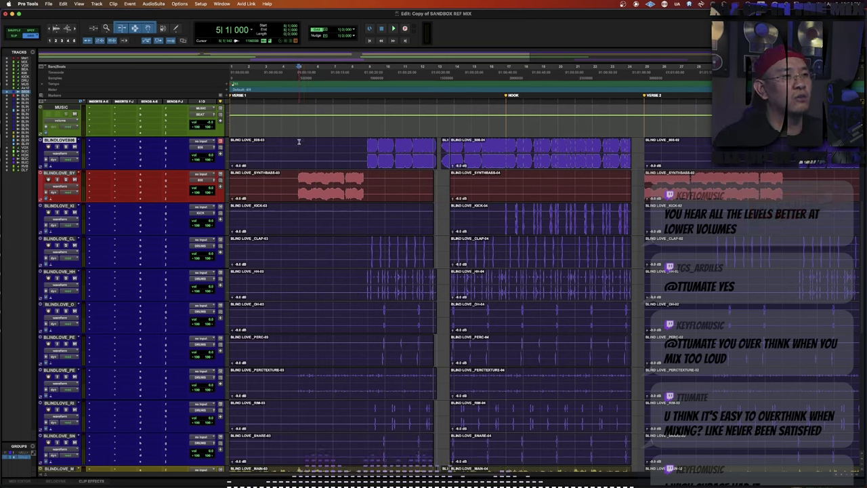
pyautogui.press('space')
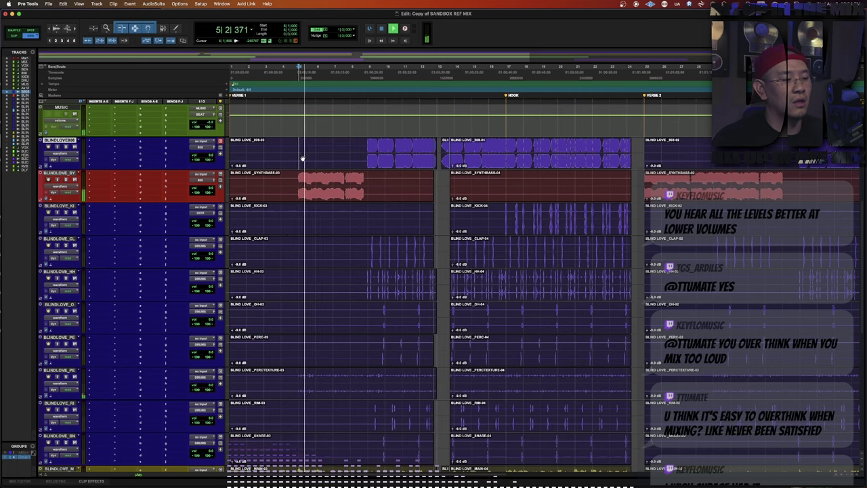
pyautogui.press('space')
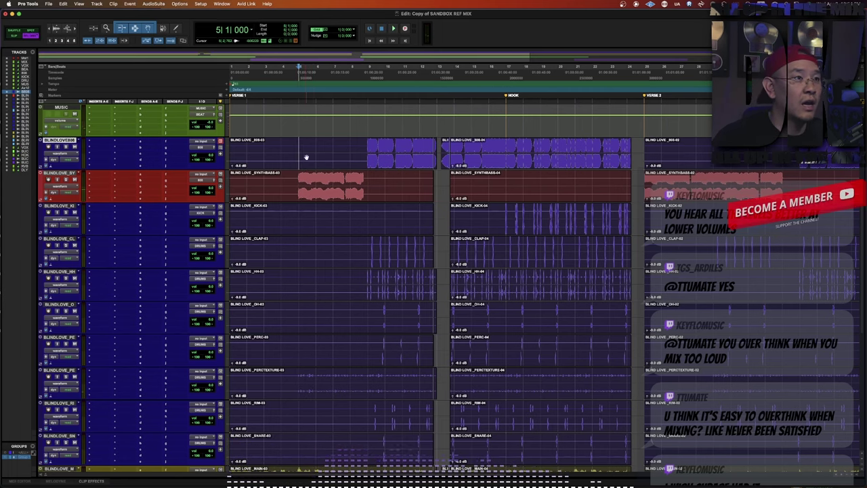
pyautogui.scroll(5, 300, 145)
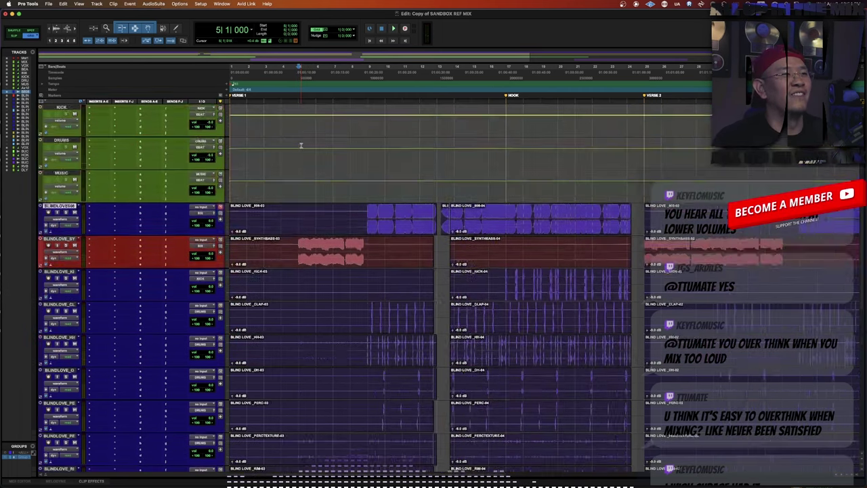
pyautogui.press('space')
pyautogui.press('F4')
pyautogui.press('space')
# Insert the KNOCK plug-in on the KICK aux and place the playback start at bar 9.
pyautogui.click(366, 376)
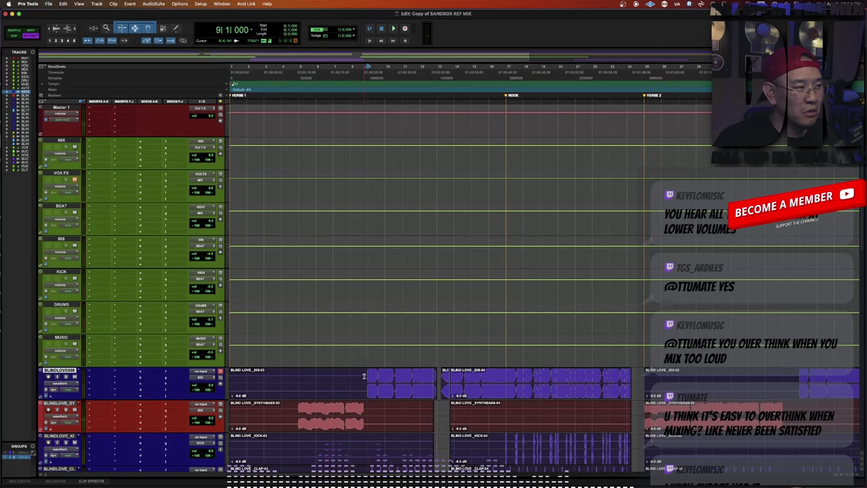
pyautogui.scroll(-3, 364, 374)
pyautogui.click(99, 174)
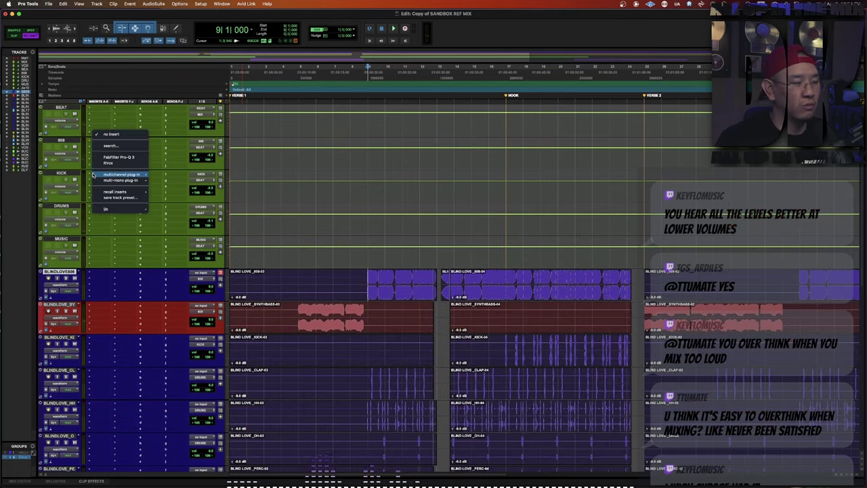
pyautogui.click(108, 174)
pyautogui.press('Return')
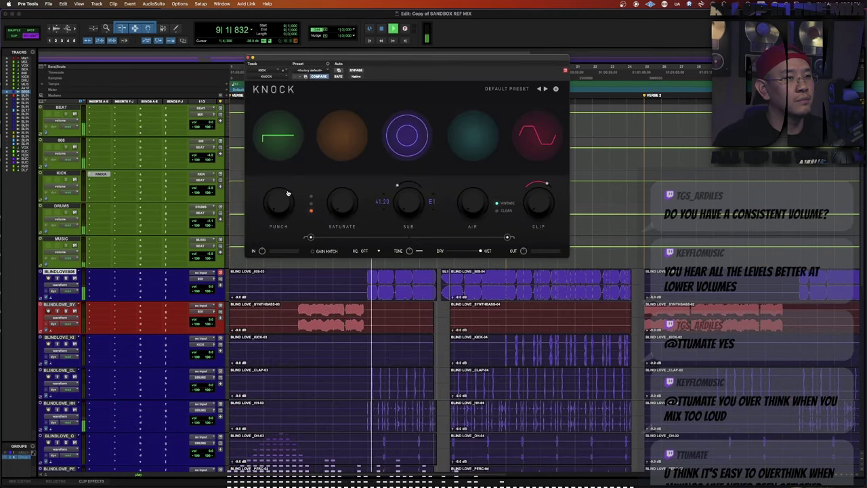
# Set KNOCK's Punch to about 24 and its HQ mode to Pristine while auditioning the kick from bar 17, and close the plug-in.
pyautogui.press('space')
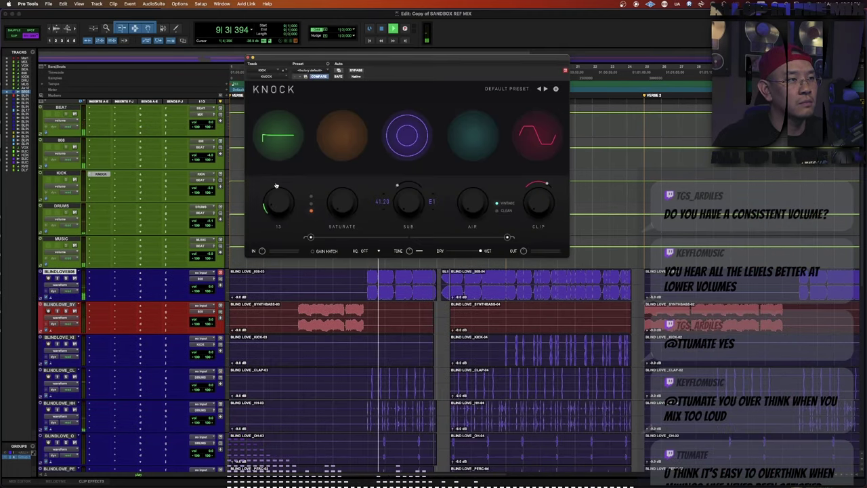
pyautogui.press('space')
pyautogui.click(378, 251)
pyautogui.click(378, 270)
pyautogui.click(506, 343)
pyautogui.press('space')
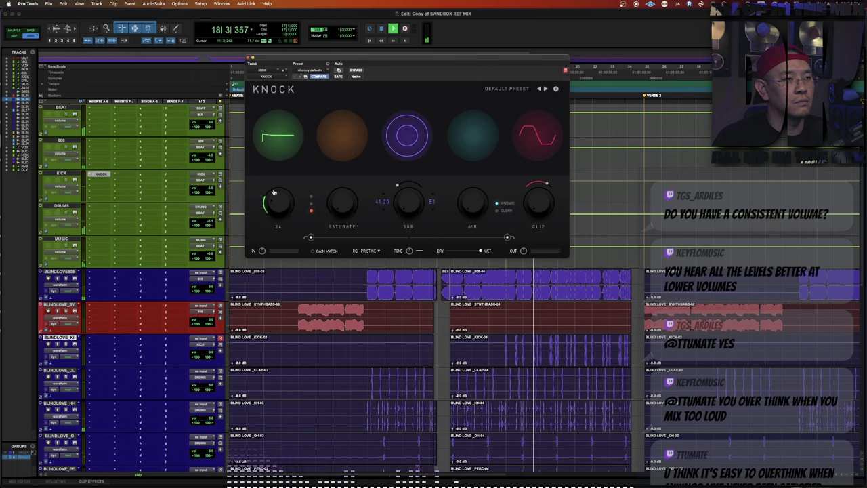
pyautogui.press('space')
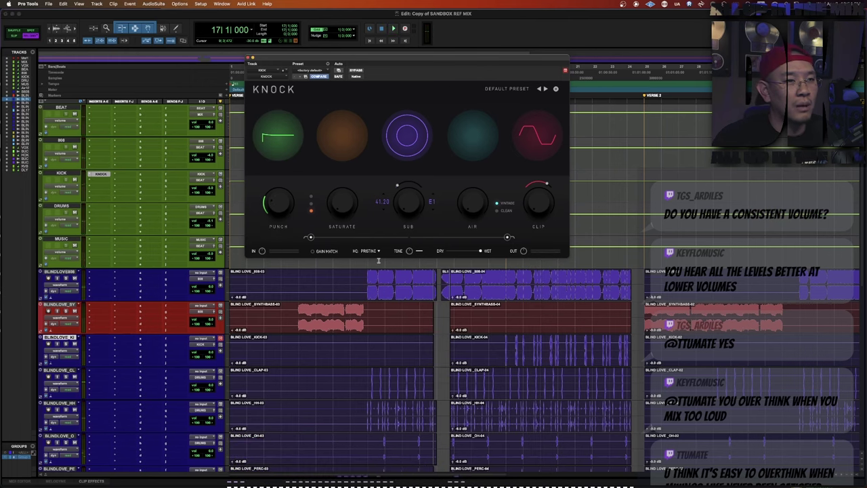
pyautogui.moveTo(277, 202)
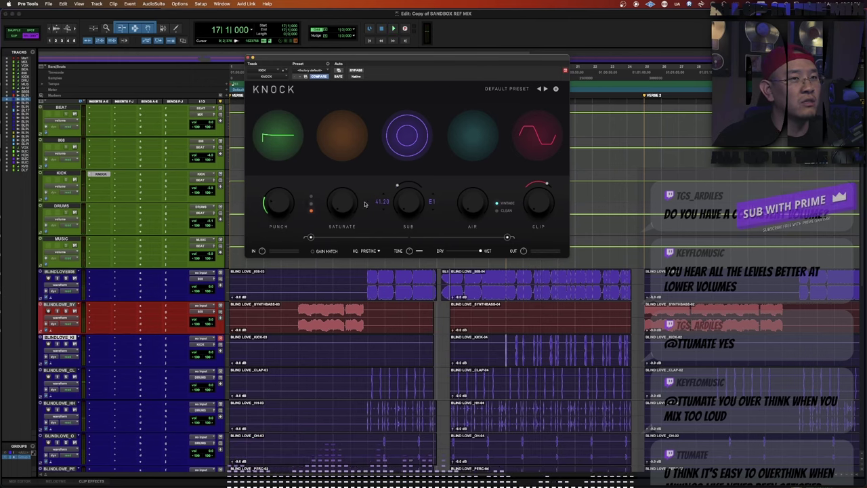
pyautogui.press('super+w')
# Play the beat from the start of the synth bass part at bar 5.
pyautogui.click(365, 283)
pyautogui.click(330, 315)
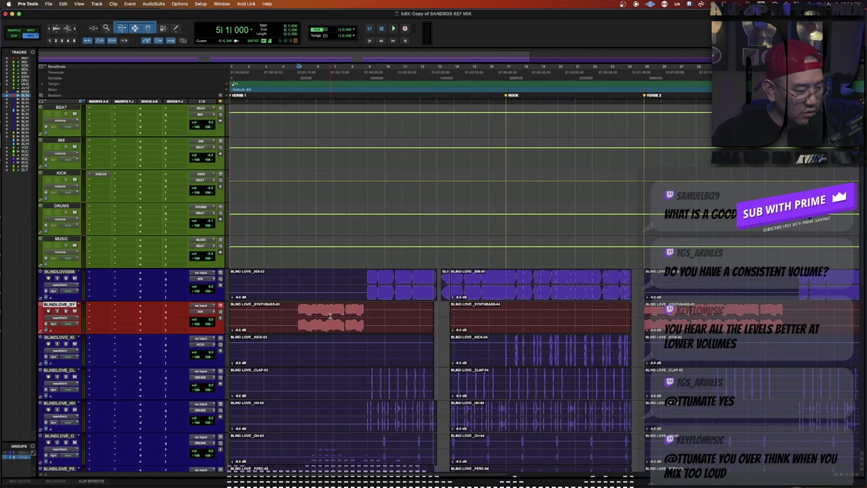
pyautogui.press('space')
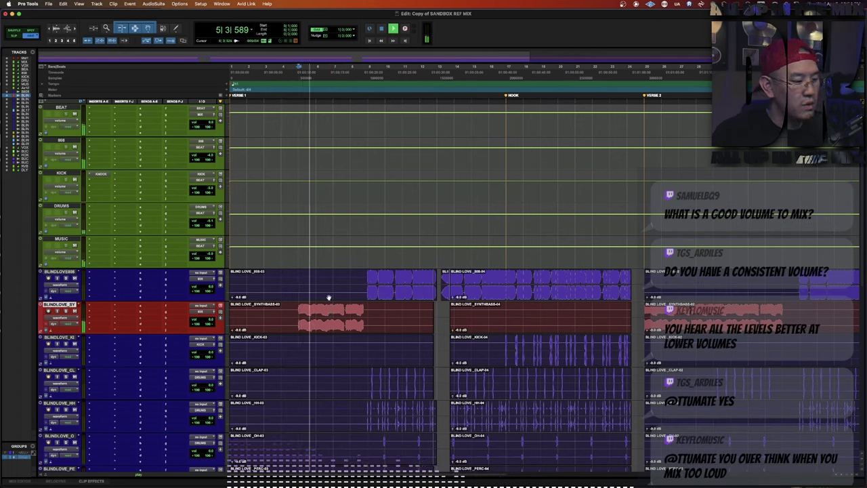
pyautogui.press('space')
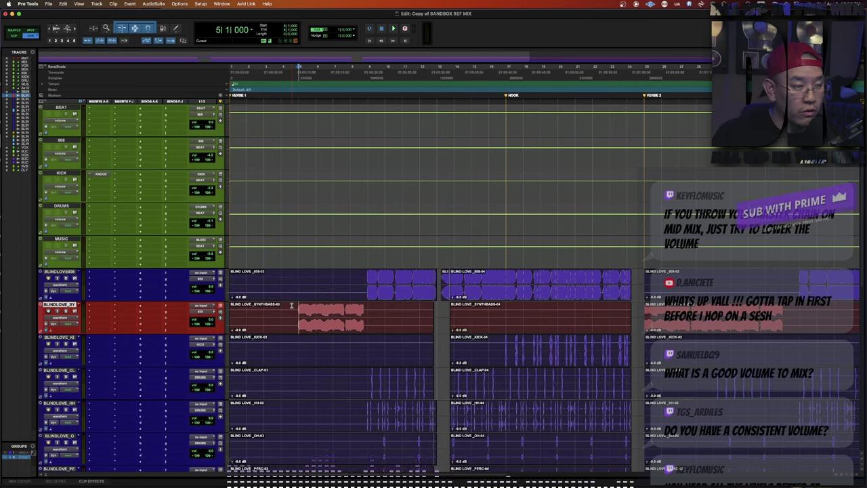
pyautogui.press('space')
# Search the plug-ins for Trash and insert its stereo version on the 808 aux.
pyautogui.scroll(3, 97, 251)
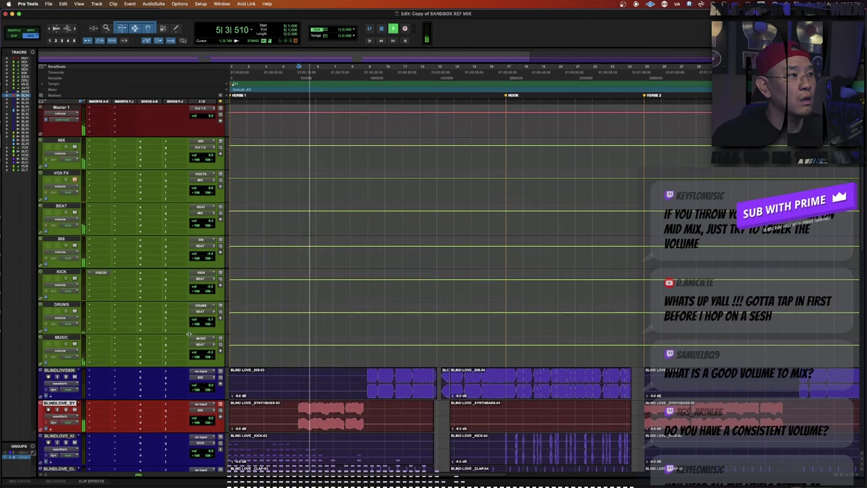
pyautogui.click(91, 240)
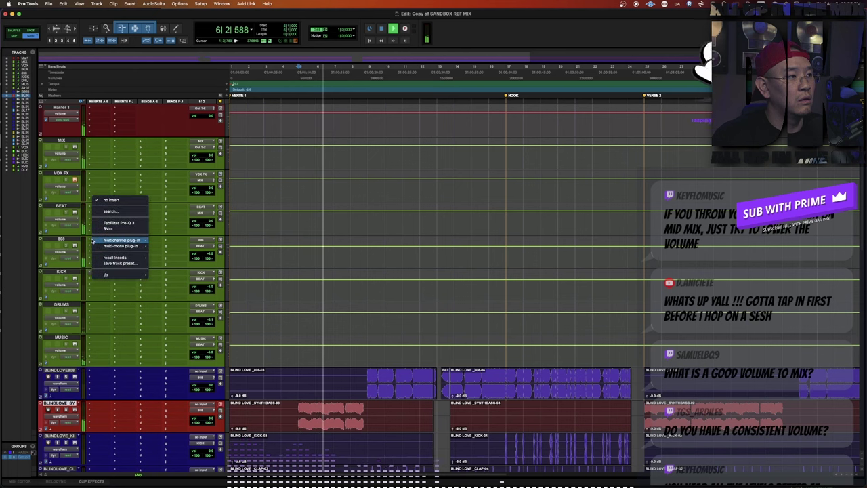
pyautogui.click(91, 241)
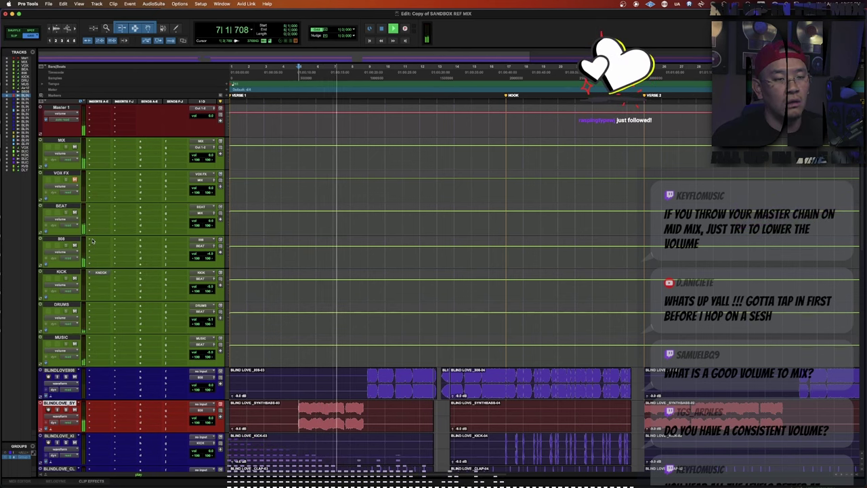
pyautogui.click(95, 208)
pyautogui.click(106, 212)
pyautogui.write('iXOT')
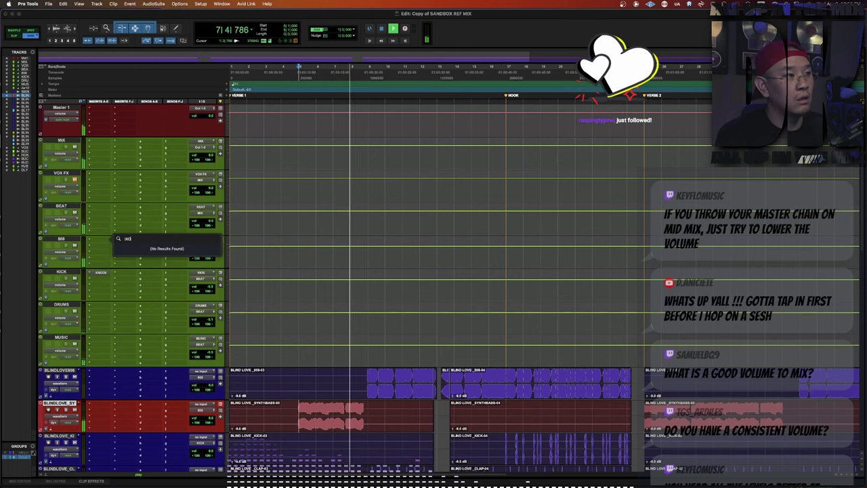
pyautogui.press('BackSpace')
pyautogui.press('BackSpace')
pyautogui.press('BackSpace')
pyautogui.press('BackSpace')
pyautogui.write('IZOT')
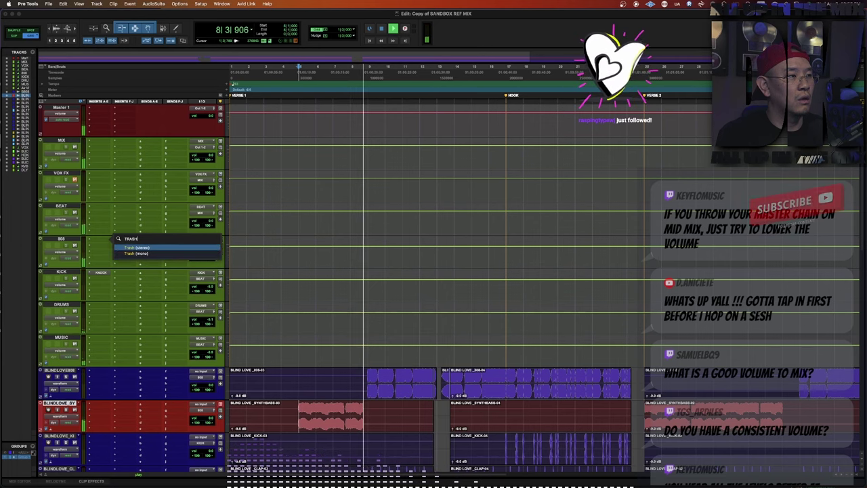
pyautogui.press('Return')
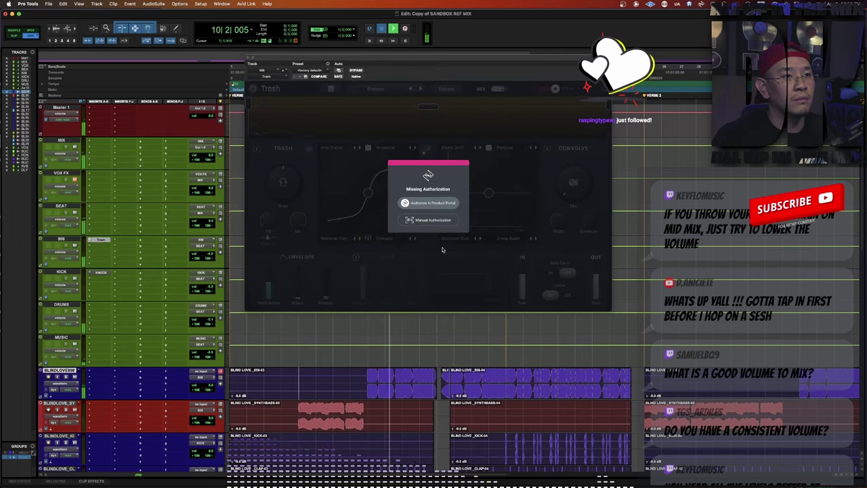
# Stop playback and try to authorize Trash through the iZotope Product Portal, moving the sign-in window off this display.
pyautogui.press('space')
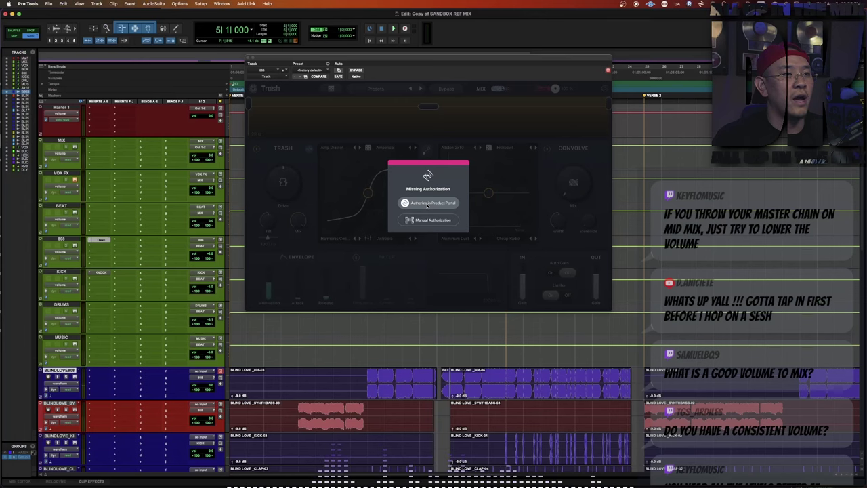
pyautogui.click(427, 203)
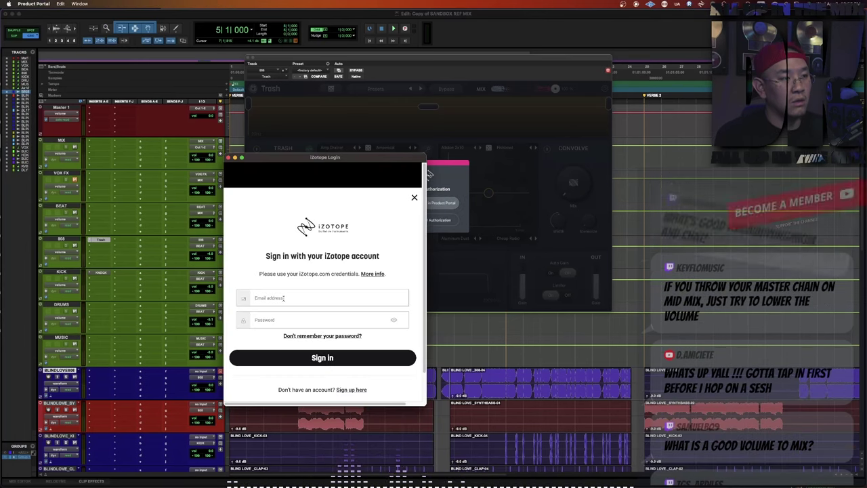
pyautogui.moveTo(319, 157); pyautogui.dragTo(325, 487)
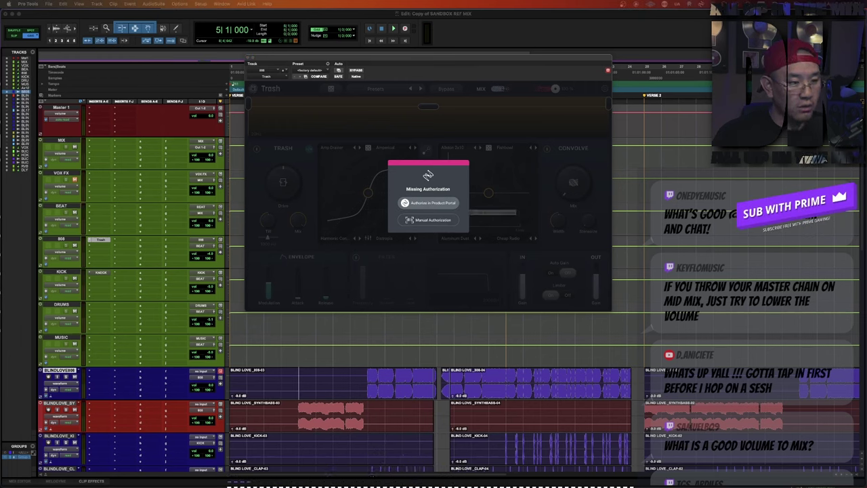
pyautogui.moveTo(401, 487); pyautogui.dragTo(399, 101)
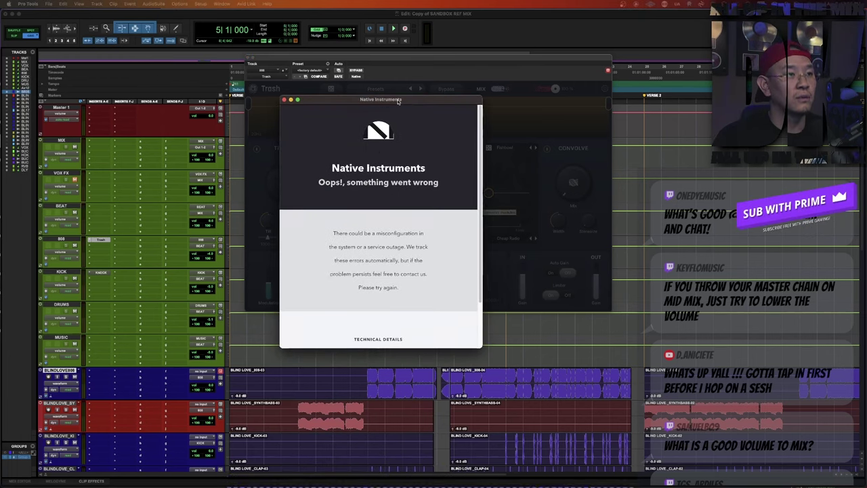
pyautogui.moveTo(399, 102); pyautogui.dragTo(500, 486)
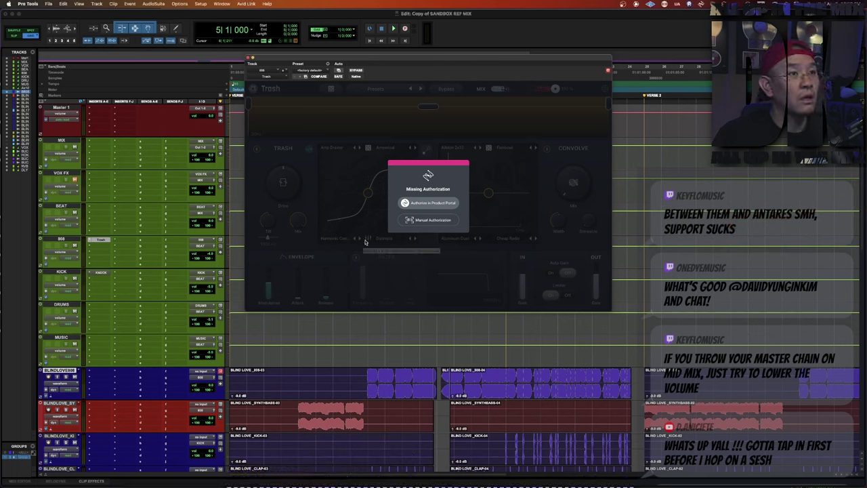
# Open Trash's manual authorization up to the serial number form, and clear the plug-in window out of the way.
pyautogui.click(428, 219)
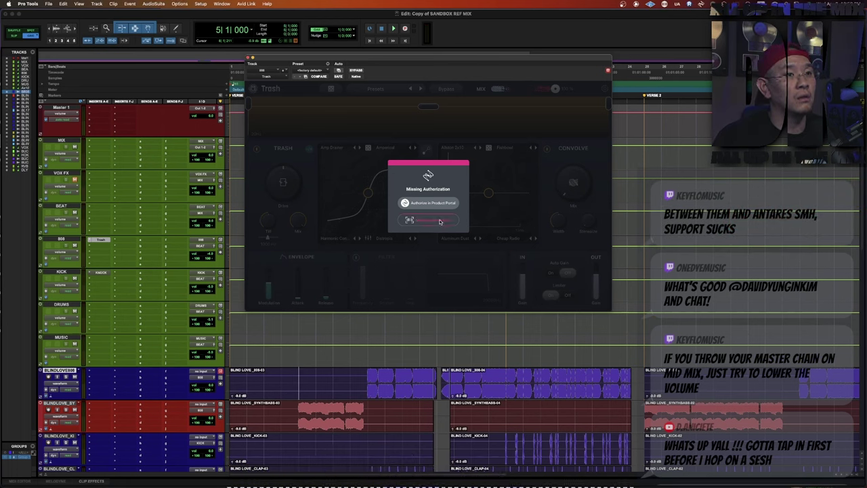
pyautogui.click(488, 210)
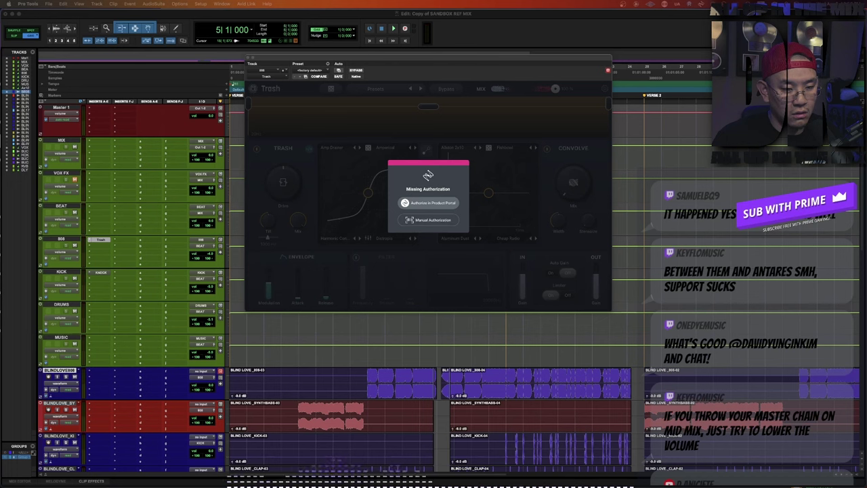
pyautogui.click(428, 219)
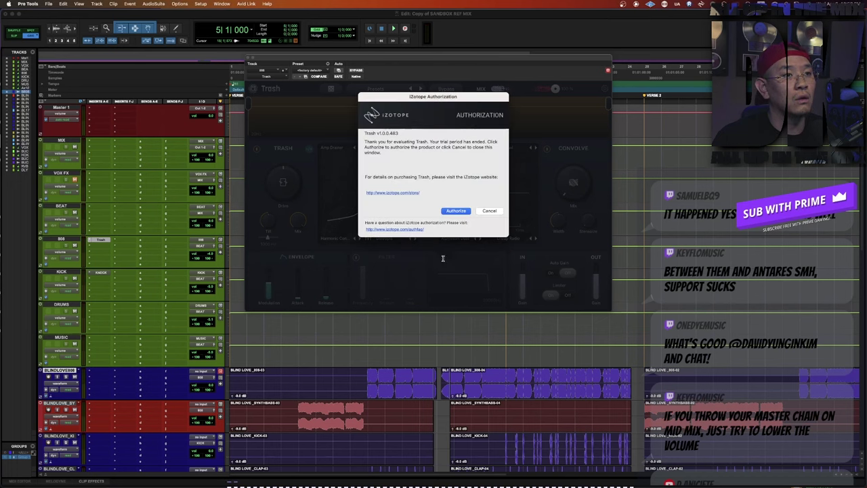
pyautogui.click(456, 210)
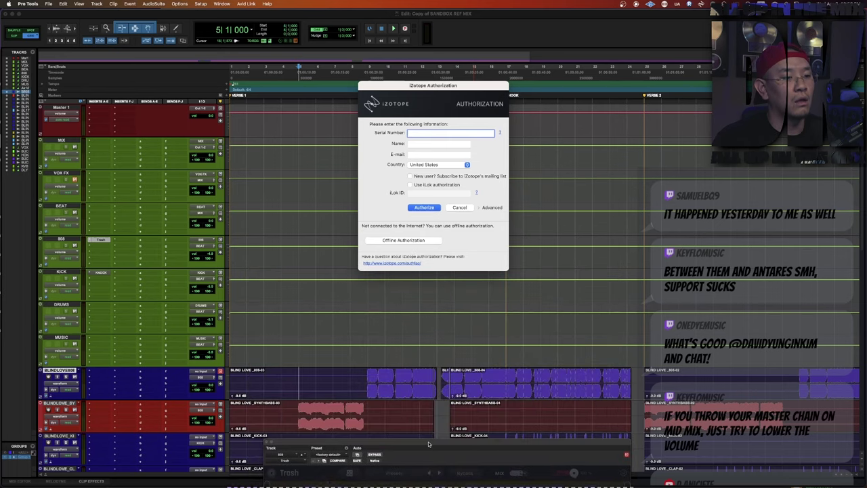
pyautogui.moveTo(438, 136); pyautogui.dragTo(427, 487)
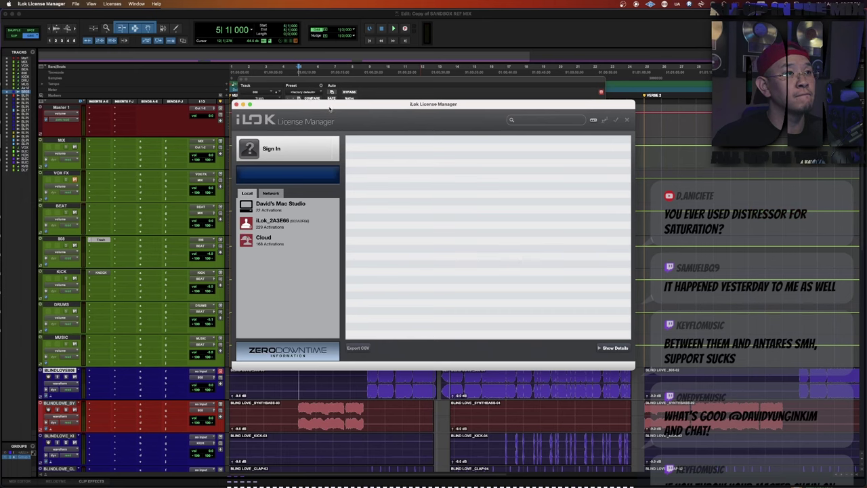
# Move iLok License Manager off this display and switch back to Pro Tools from the browser.
pyautogui.moveTo(330, 108); pyautogui.dragTo(0, 109)
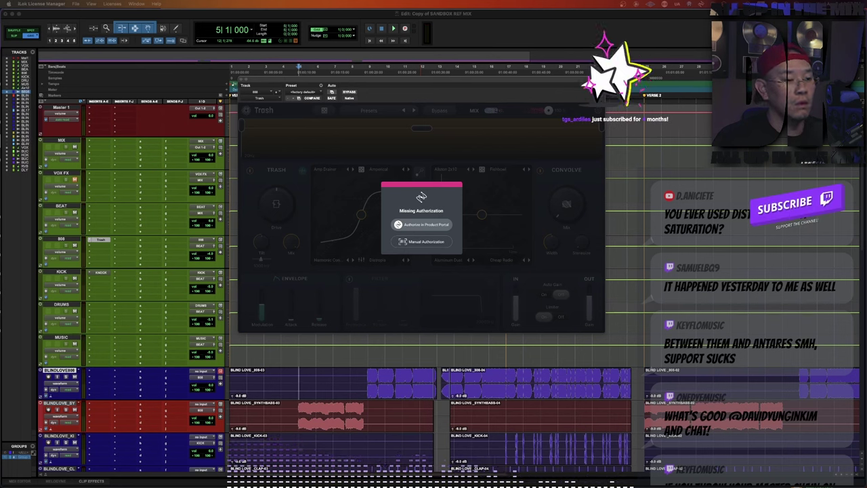
pyautogui.press('super+Tab')
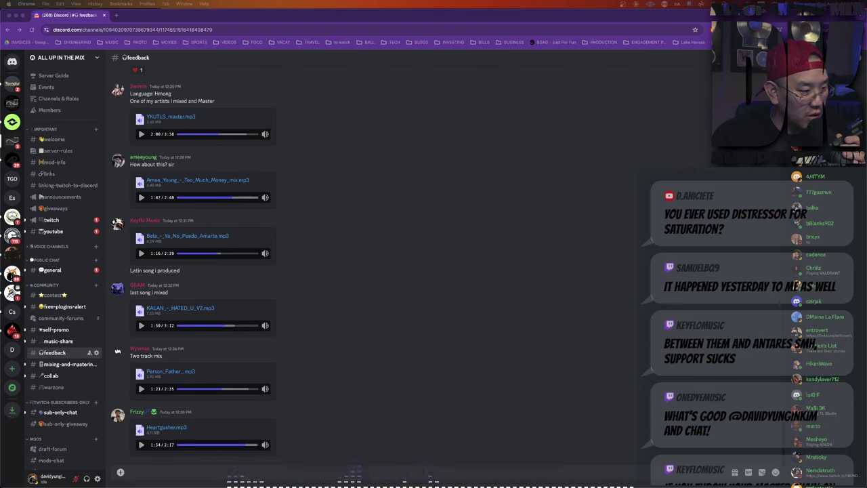
pyautogui.press('super+Tab')
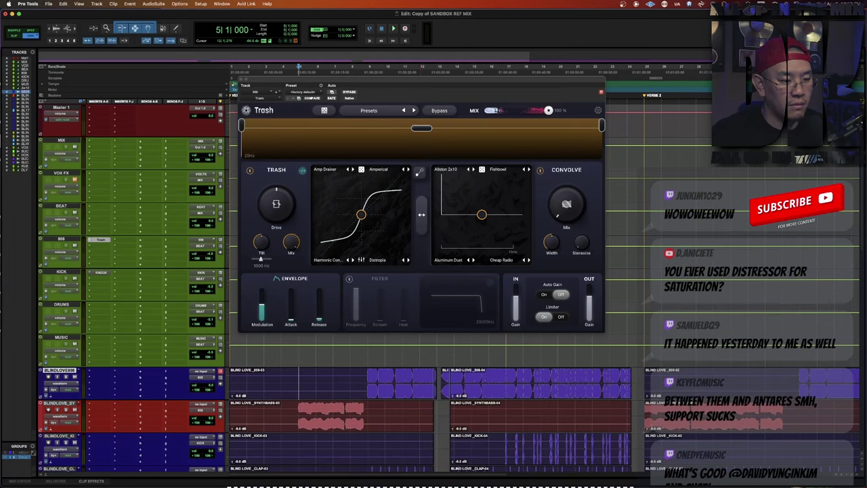
# Play the synth bass with Trash's Drive raised to about 0.56, reset the Drive and stop playback.
pyautogui.moveTo(311, 83); pyautogui.dragTo(429, 91)
pyautogui.press('space')
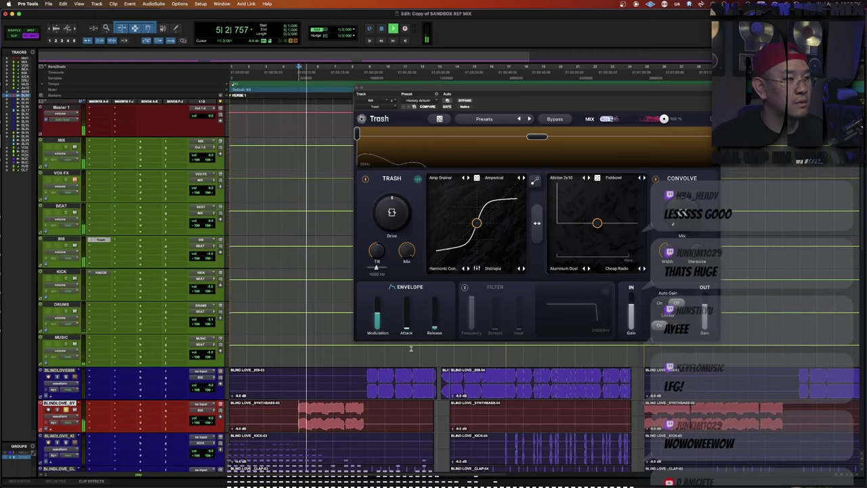
pyautogui.moveTo(391, 209)
pyautogui.mouseDown()
pyautogui.moveTo(393, 157)
pyautogui.moveTo(400, 207)
pyautogui.mouseUp()
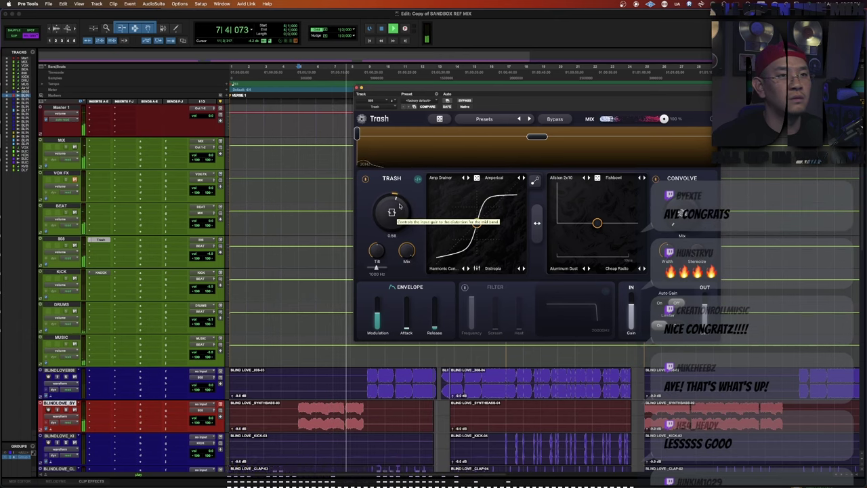
pyautogui.doubleClick(400, 206)
pyautogui.press('space')
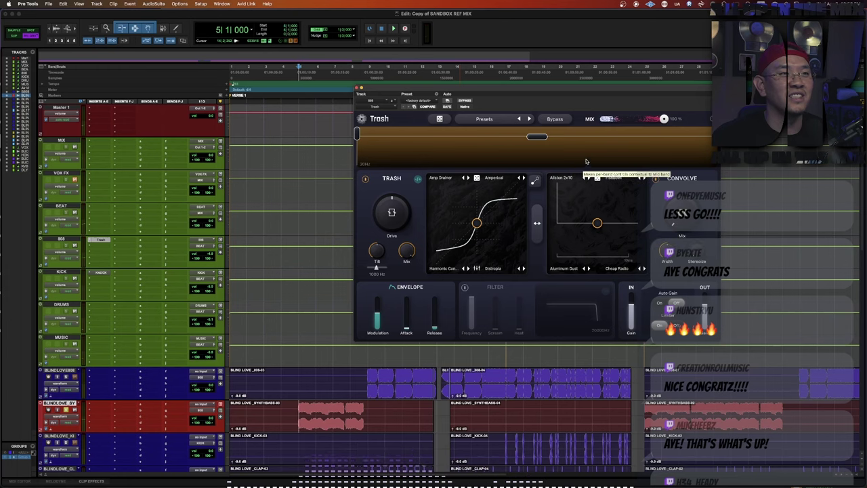
# Audition Trash's Convolve Mix fully raised on the synth bass, return it to 0.00 and stop playback.
pyautogui.moveTo(496, 91); pyautogui.dragTo(360, 117)
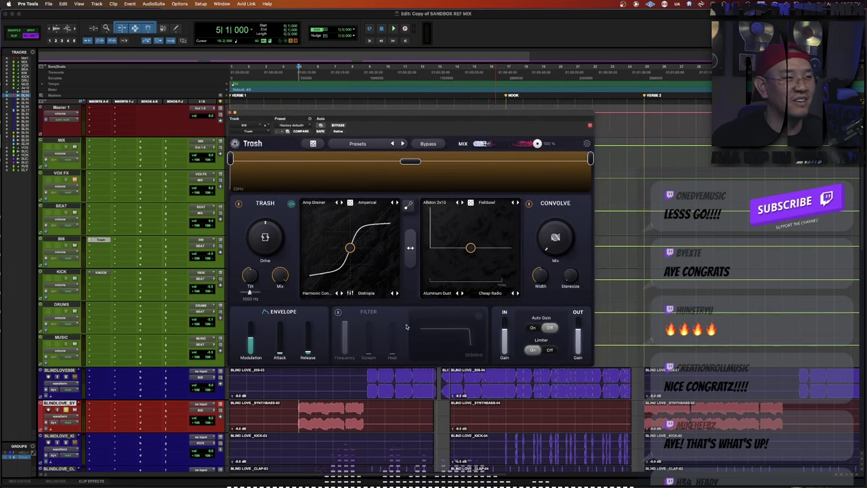
pyautogui.press('space')
pyautogui.moveTo(562, 238); pyautogui.dragTo(583, 88)
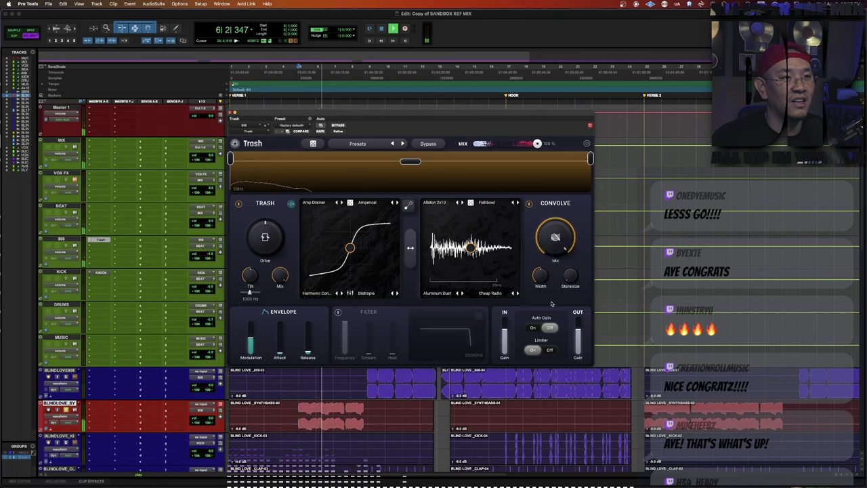
pyautogui.moveTo(556, 240); pyautogui.dragTo(546, 429)
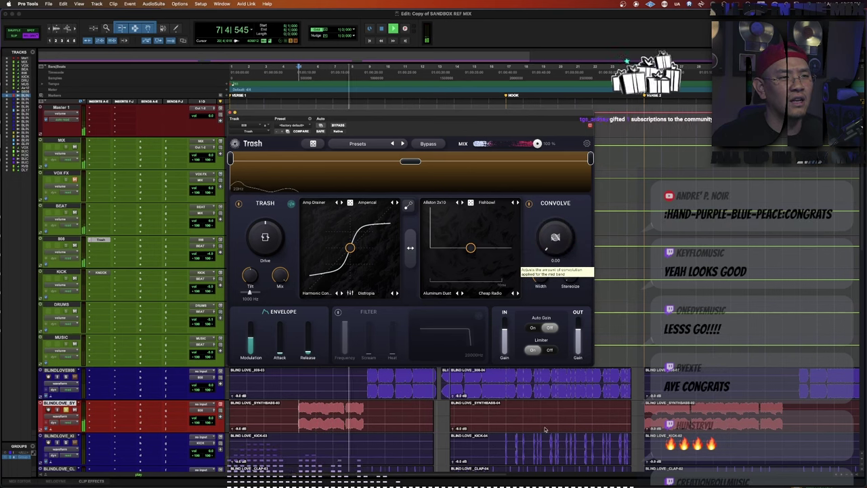
pyautogui.press('space')
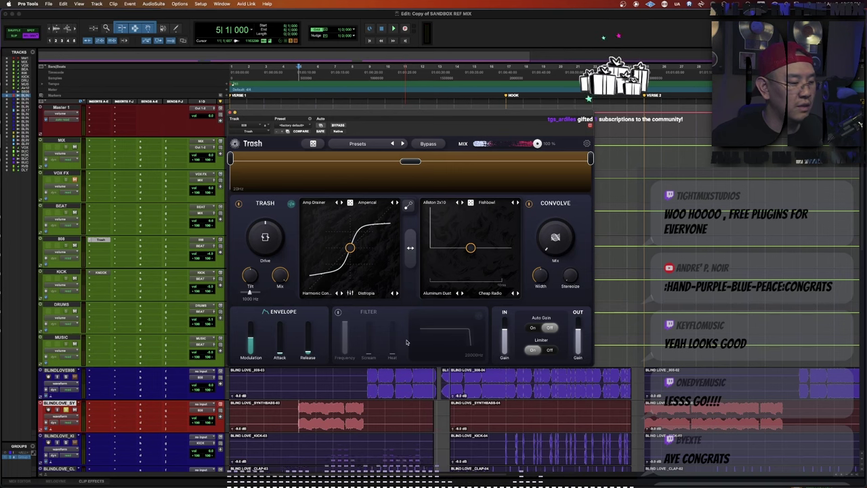
# Set Trash's distortion mode to Dense and its Drive to about 0.90 while playing the synth bass.
pyautogui.press('space')
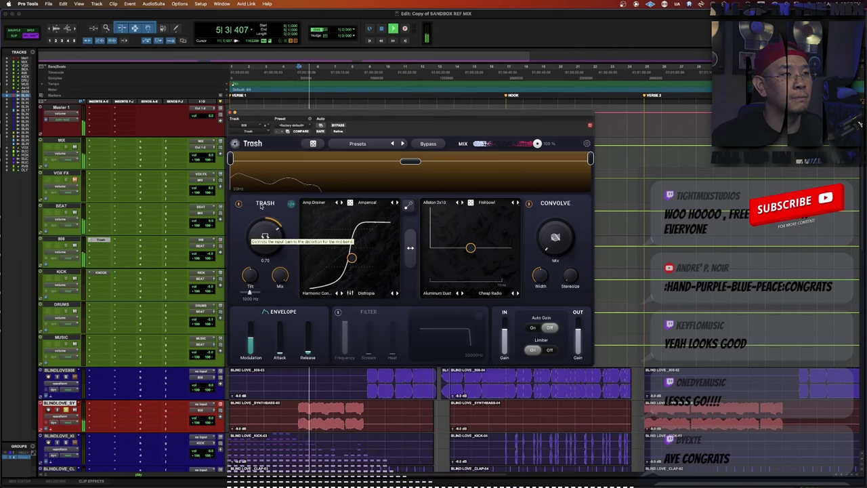
pyautogui.click(341, 202)
pyautogui.click(341, 203)
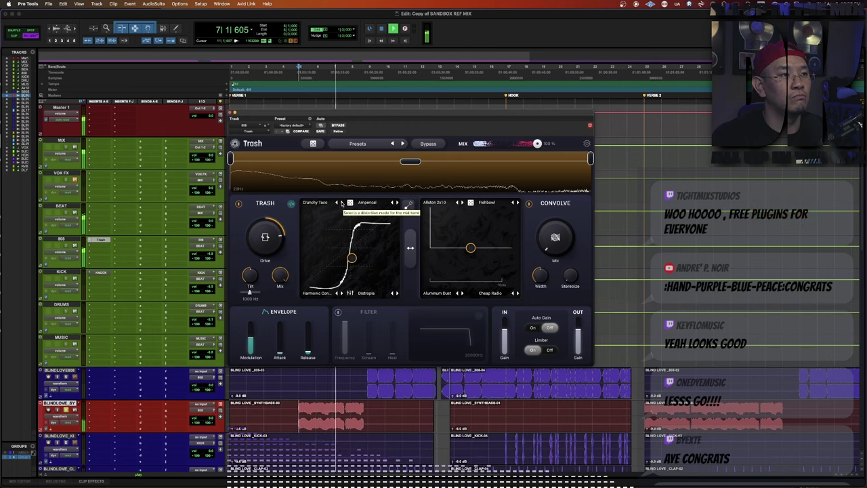
pyautogui.click(337, 203)
pyautogui.click(337, 202)
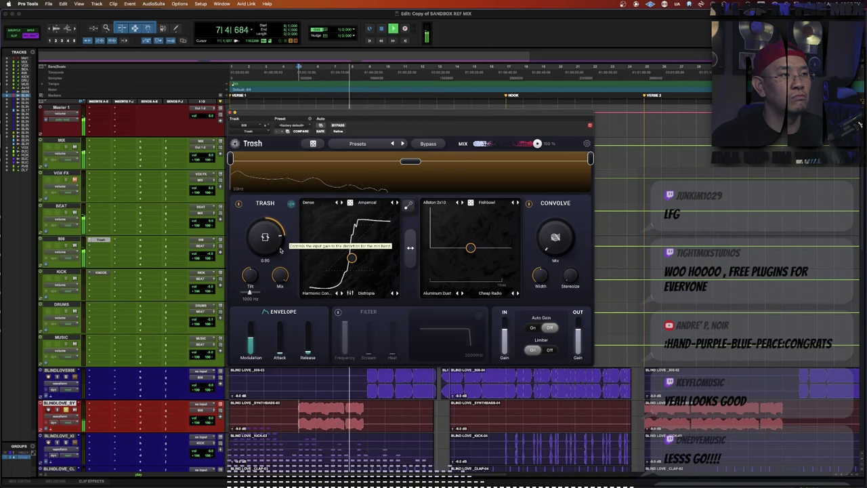
# Lower the Trash distortion Mix to about 0.12 and compare the sound with the plug-in bypassed and active.
pyautogui.moveTo(262, 274); pyautogui.dragTo(288, 333)
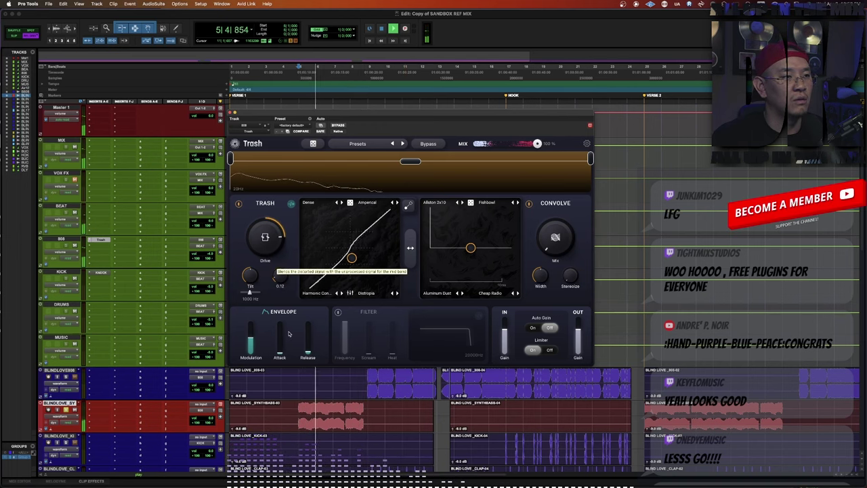
pyautogui.click(338, 126)
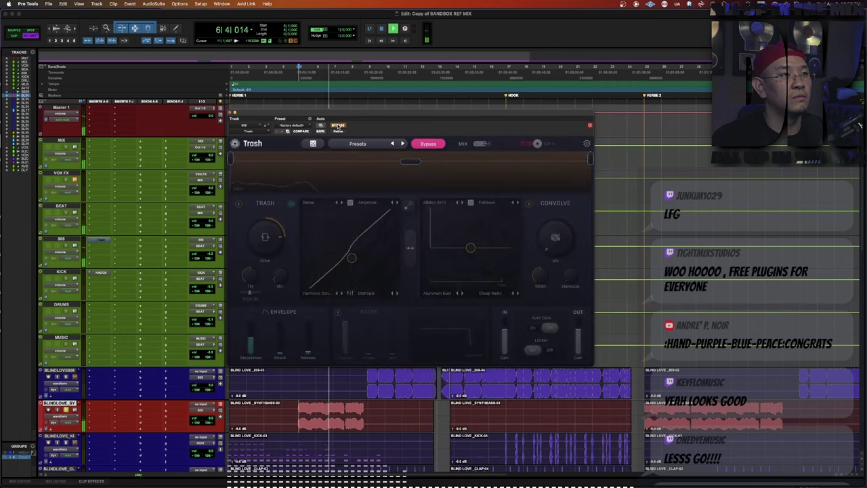
pyautogui.click(338, 126)
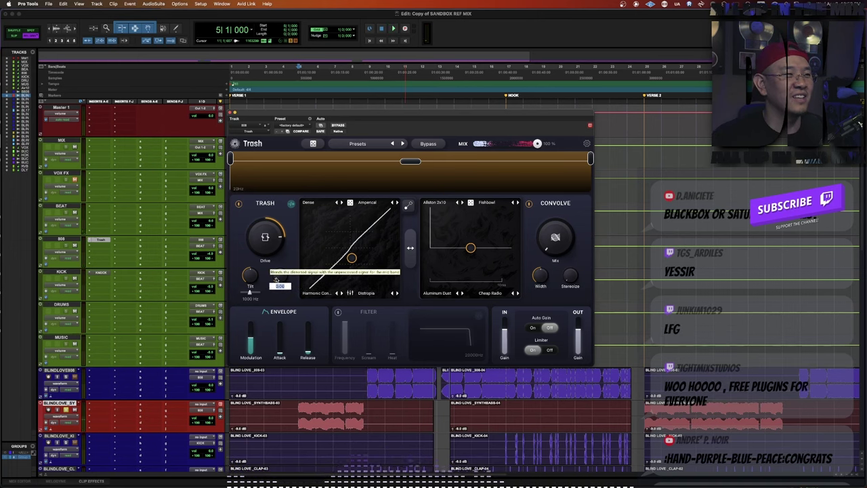
# Lower Trash's Drive, audition the synth bass from bar 5, stop playback and close the plug-in.
pyautogui.moveTo(264, 243); pyautogui.dragTo(287, 270)
pyautogui.press('space')
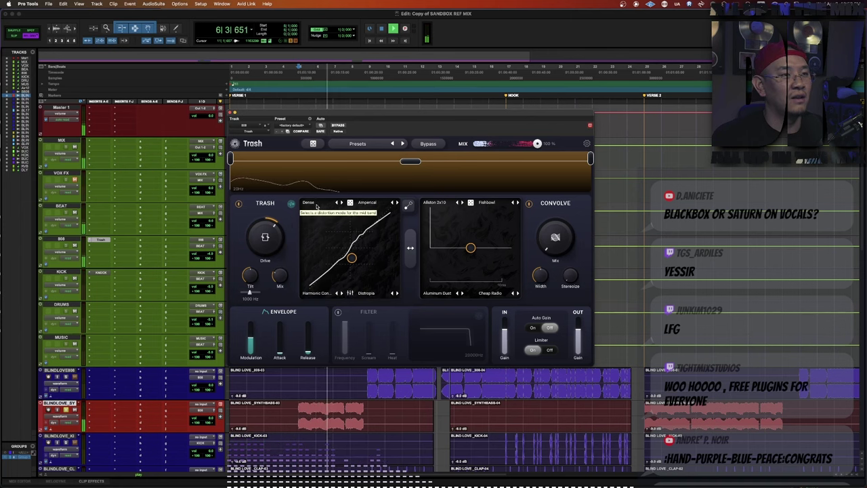
pyautogui.moveTo(342, 111); pyautogui.dragTo(378, 126)
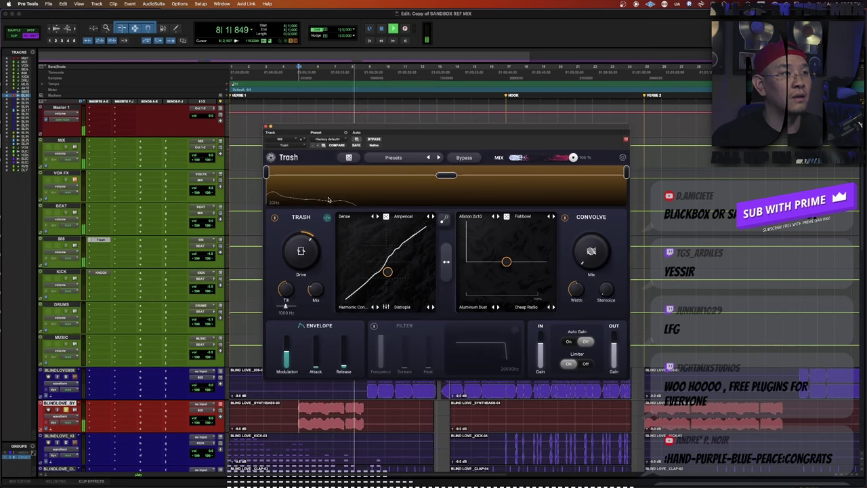
pyautogui.press('space')
pyautogui.click(269, 128)
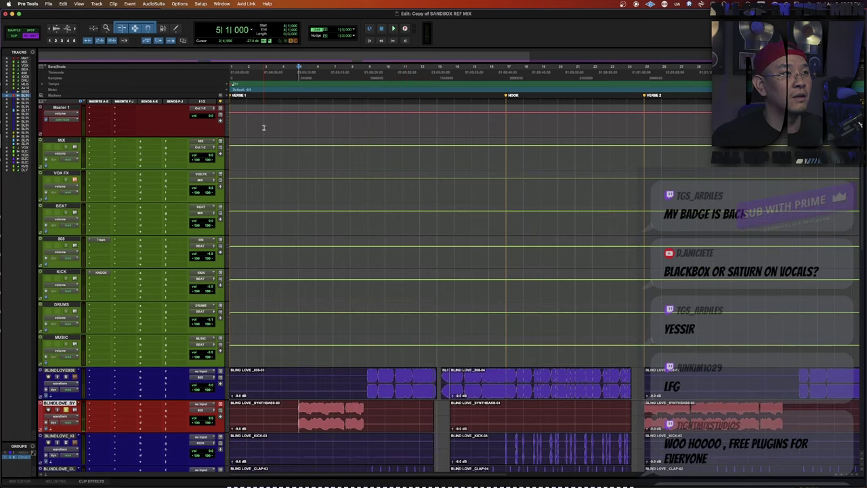
# Reopen Trash on the 808 aux and check its preset list.
pyautogui.click(90, 242)
pyautogui.click(104, 241)
pyautogui.click(105, 241)
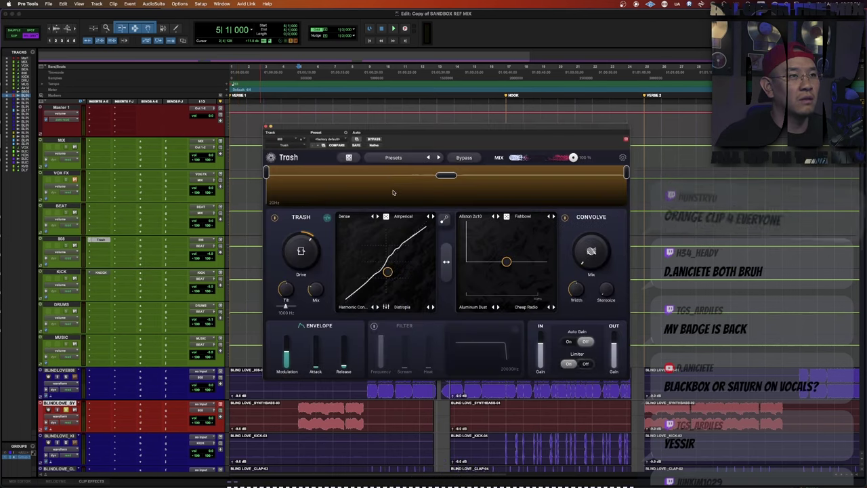
pyautogui.click(404, 157)
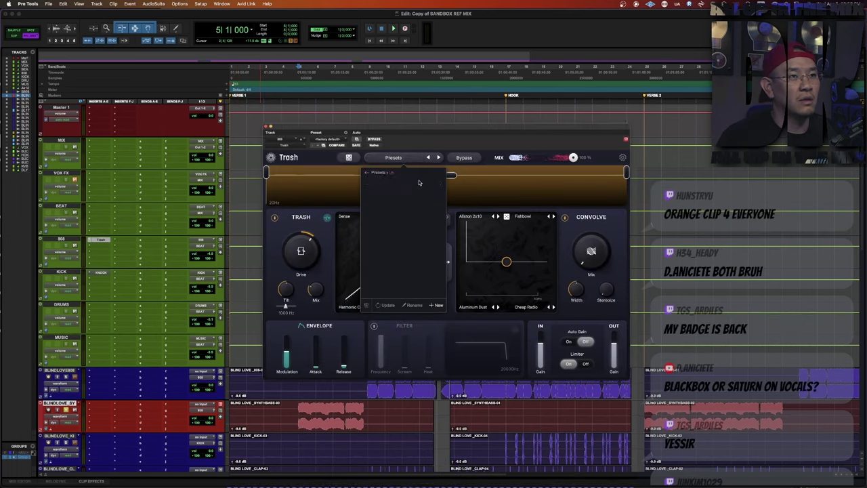
pyautogui.click(404, 160)
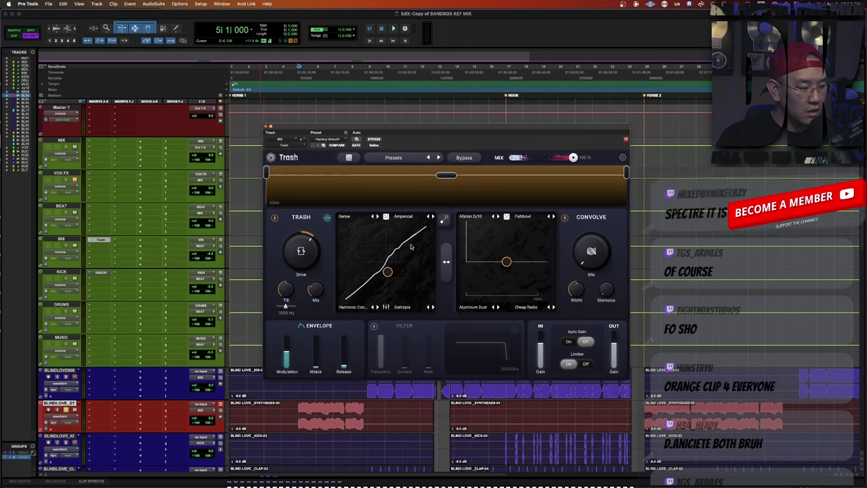
# Set Trash's tilt frequency to 1163 Hz and its distortion Mix to 0.10 while auditioning the synth bass.
pyautogui.press('space')
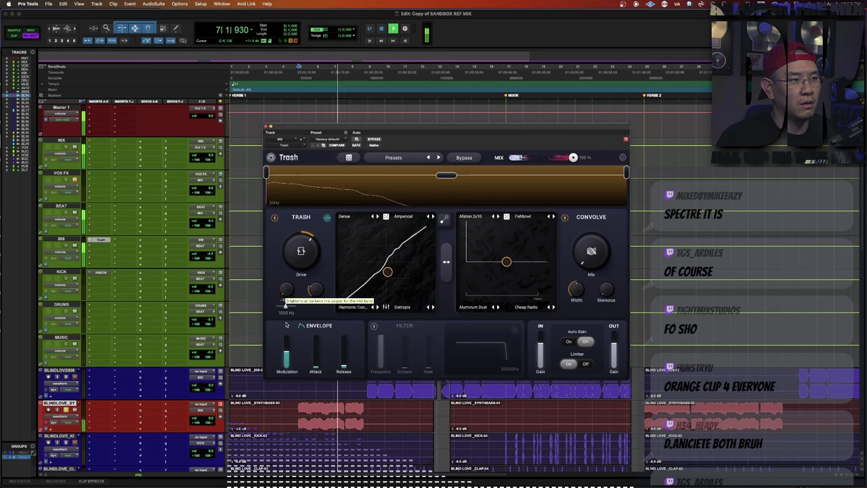
pyautogui.moveTo(286, 305); pyautogui.dragTo(285, 277)
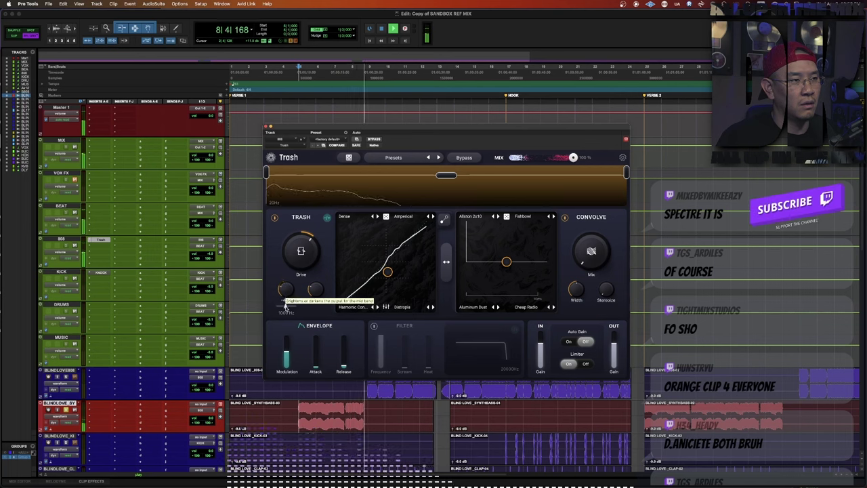
pyautogui.press('space')
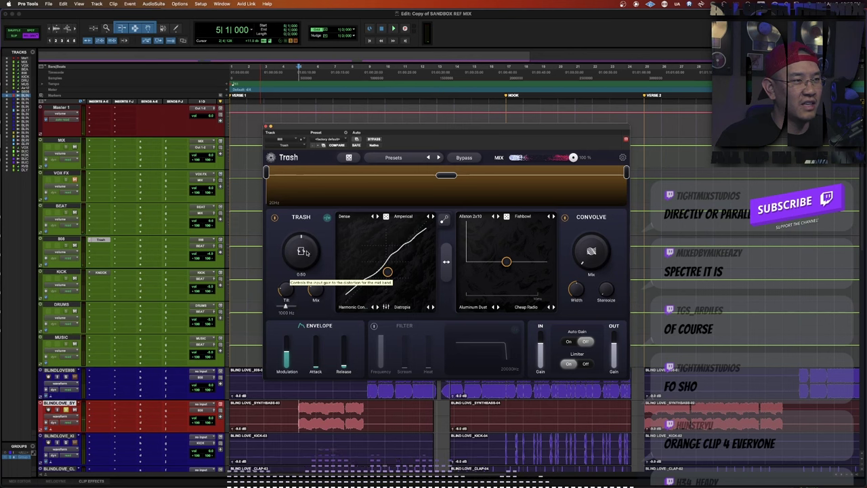
pyautogui.press('space')
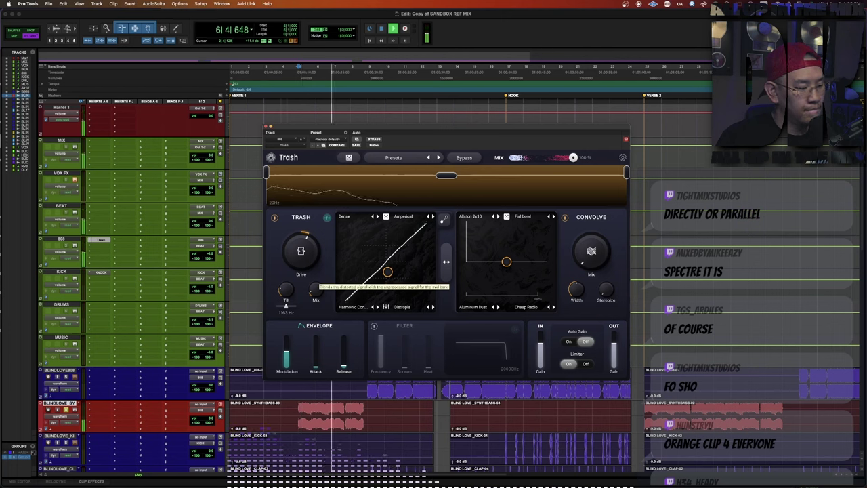
pyautogui.press('space')
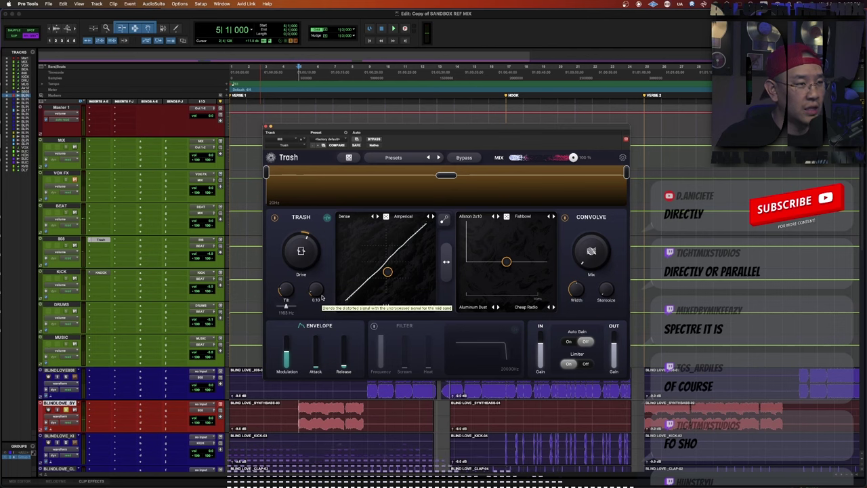
# Play the synth bass from bar 5 and compare the sound with Trash bypassed and active.
pyautogui.press('space')
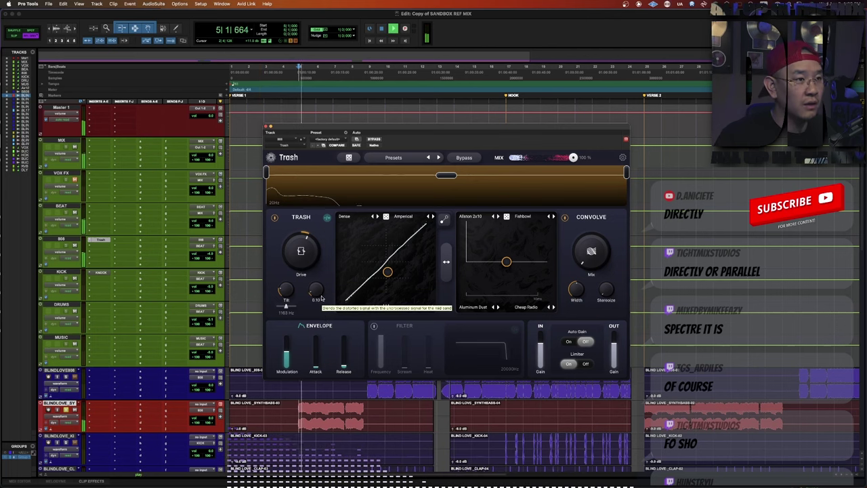
pyautogui.click(374, 140)
pyautogui.click(375, 139)
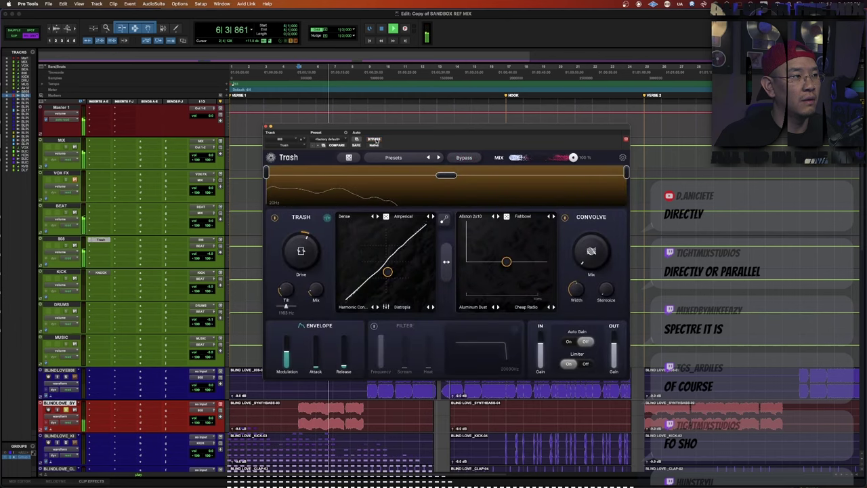
pyautogui.click(375, 140)
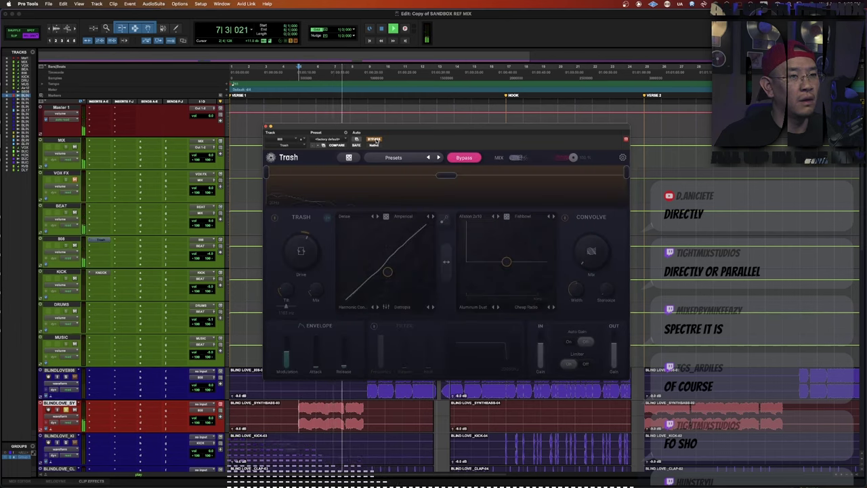
pyautogui.click(375, 139)
pyautogui.press('space')
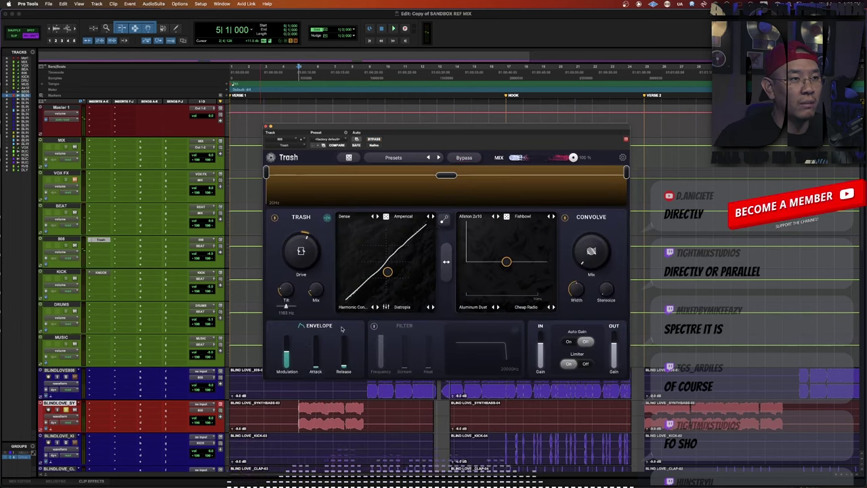
# Audition the synth bass again from bar 5 with Trash's overall mix kept at 100%.
pyautogui.click(402, 307)
pyautogui.click(387, 255)
pyautogui.press('space')
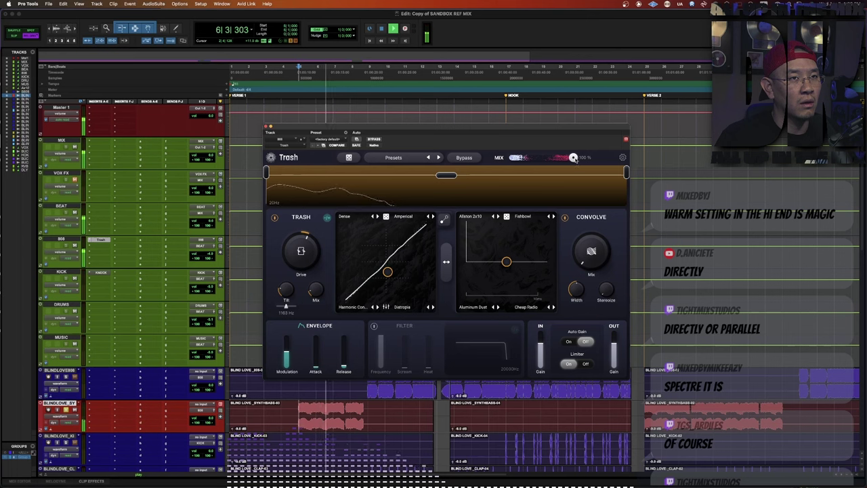
pyautogui.moveTo(573, 157)
pyautogui.mouseDown()
pyautogui.moveTo(528, 160)
pyautogui.moveTo(589, 164)
pyautogui.mouseUp()
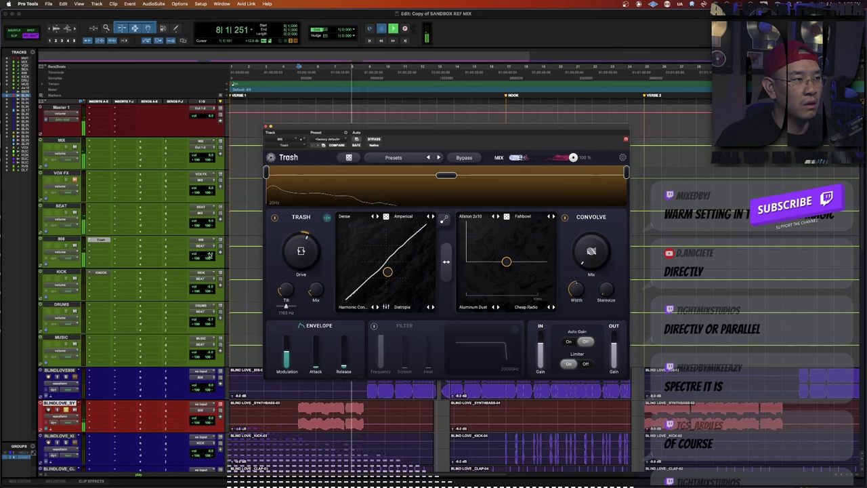
pyautogui.press('space')
# Audition the 808 from bar 9 through Trash and turn off the plug-in's limiter.
pyautogui.click(367, 391)
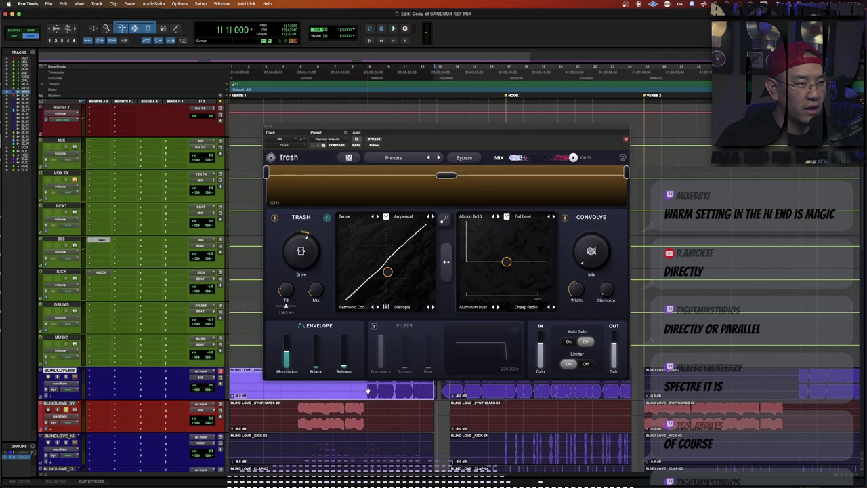
pyautogui.click(367, 384)
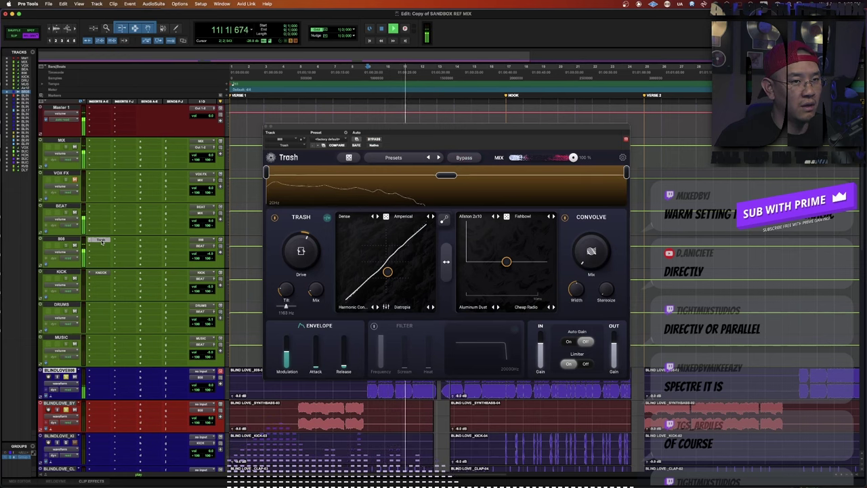
pyautogui.press('space')
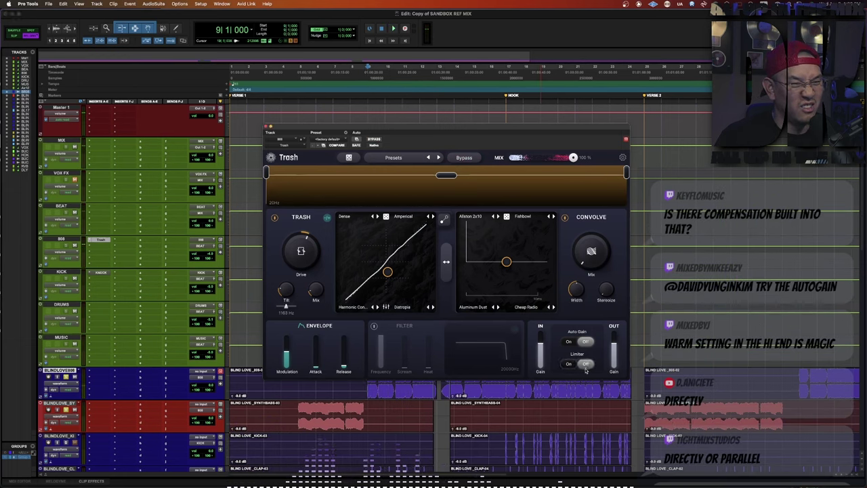
pyautogui.press('space')
pyautogui.press('space')
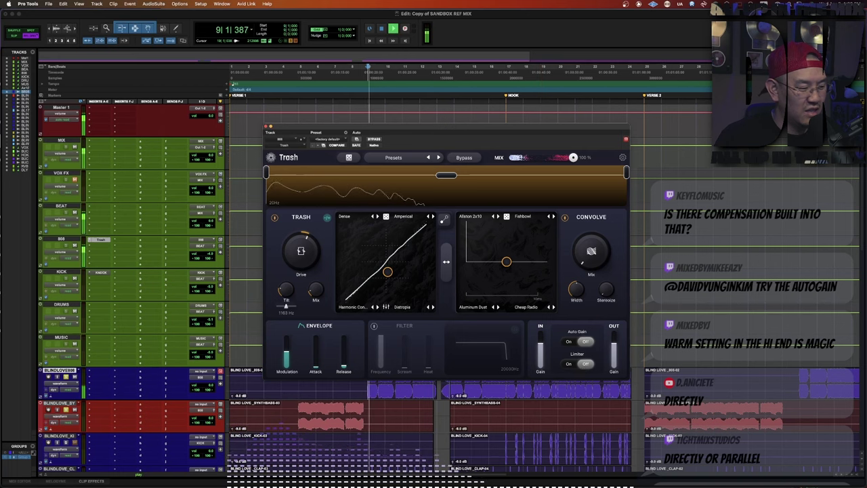
# Turn on Trash's Auto Gain and compare the 808 from bar 9 with the plug-in bypassed and active.
pyautogui.click(571, 342)
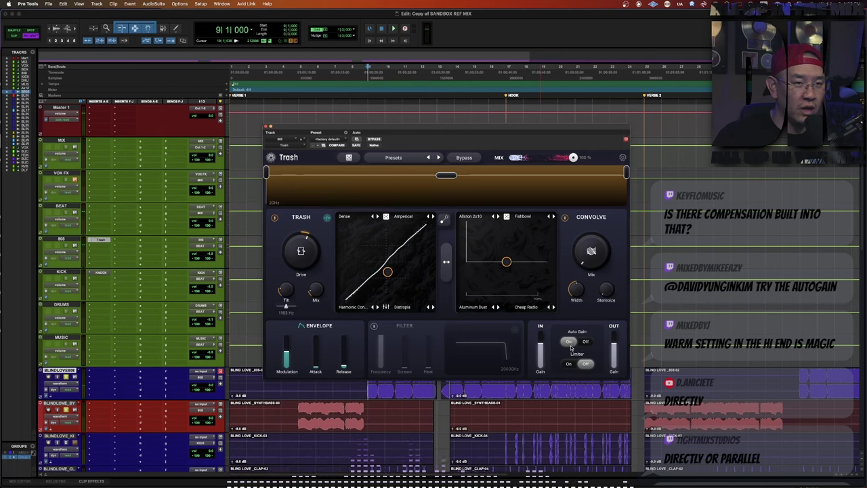
pyautogui.press('space')
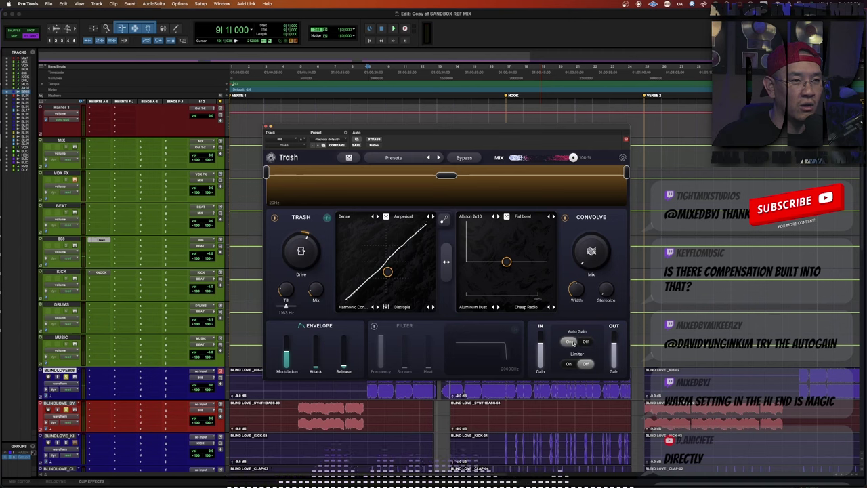
pyautogui.press('space')
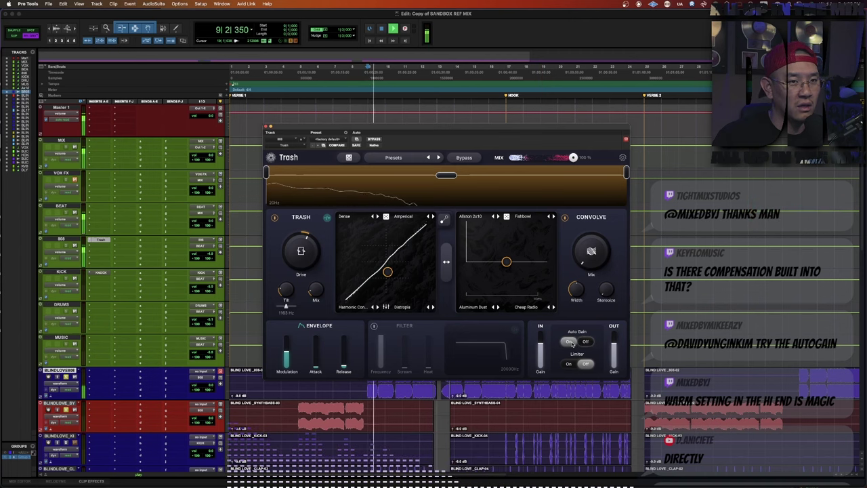
pyautogui.keyDown('super'); pyautogui.click(101, 239); pyautogui.keyUp('super')
pyautogui.keyDown('super'); pyautogui.click(100, 240); pyautogui.keyUp('super')
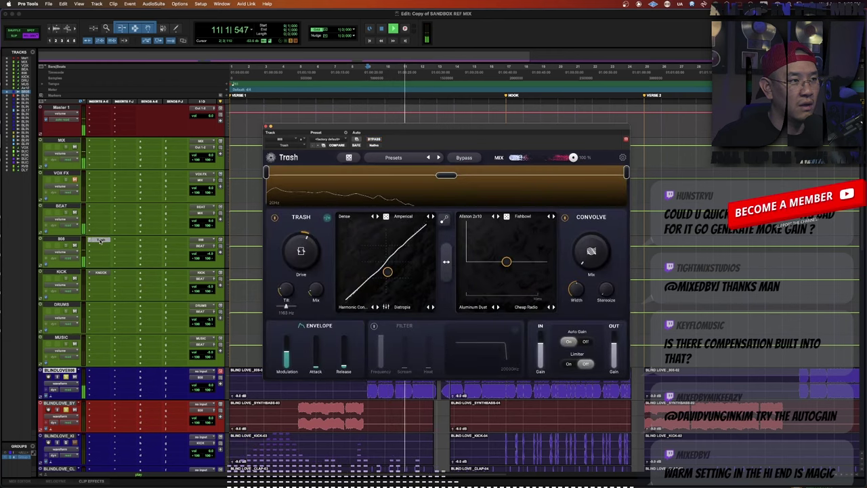
# Audition Trash on the synth bass from bar 5, close it and move the insert from the 808 aux to the synth bass track.
pyautogui.click(302, 414)
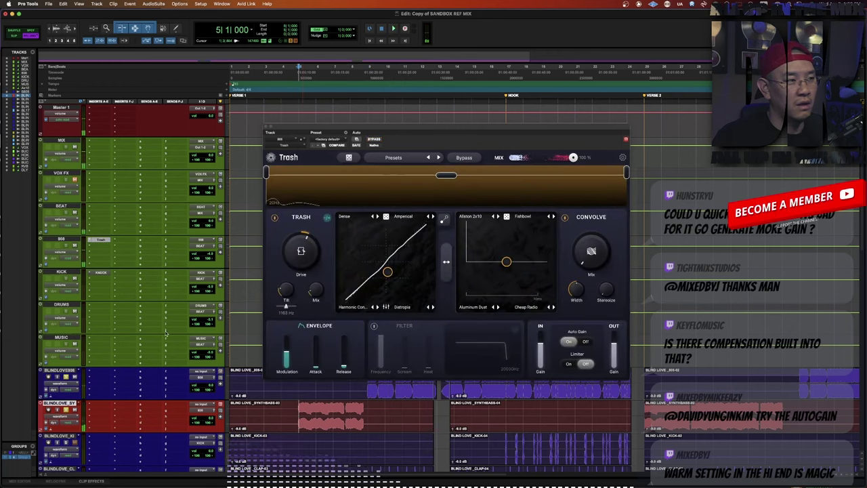
pyautogui.keyDown('super'); pyautogui.click(100, 241); pyautogui.keyUp('super')
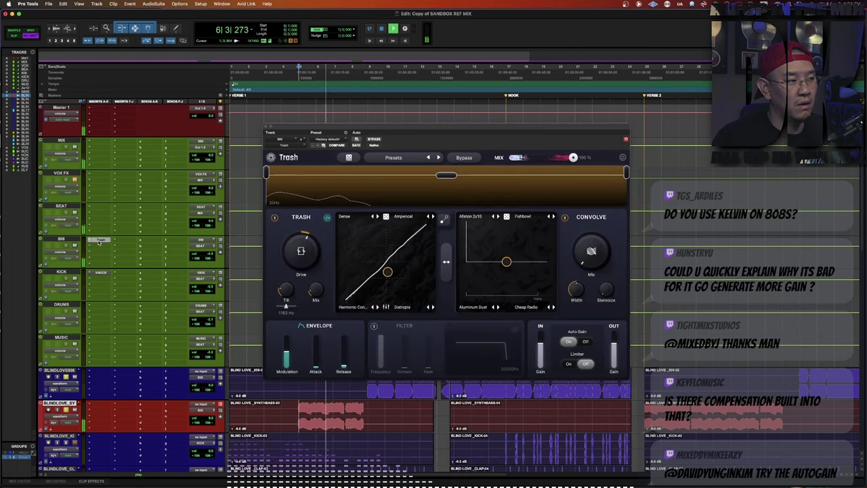
pyautogui.click(100, 241)
pyautogui.press('space')
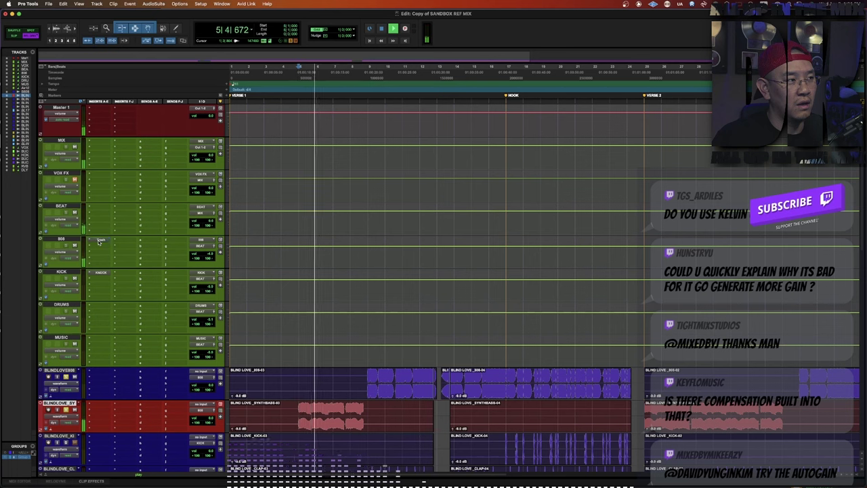
pyautogui.press('space')
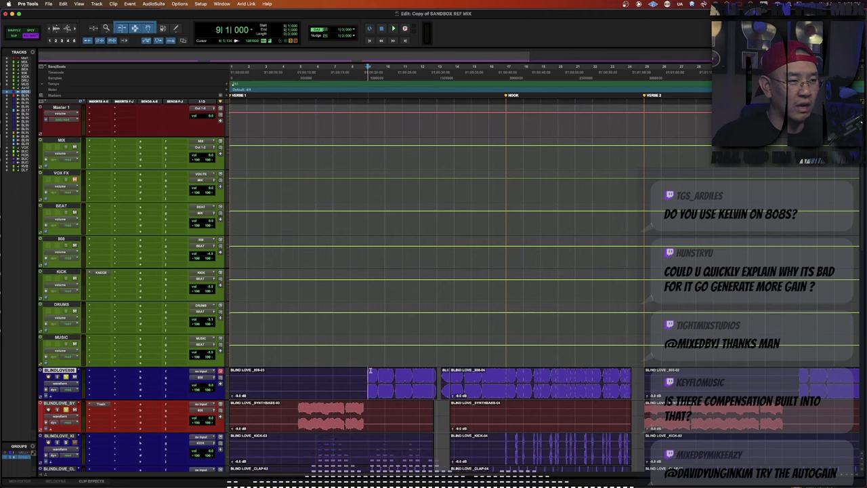
# Insert FabFilter Pro-Q 3 on the 808 audio track and add a bell boost around 46 Hz.
pyautogui.press('space')
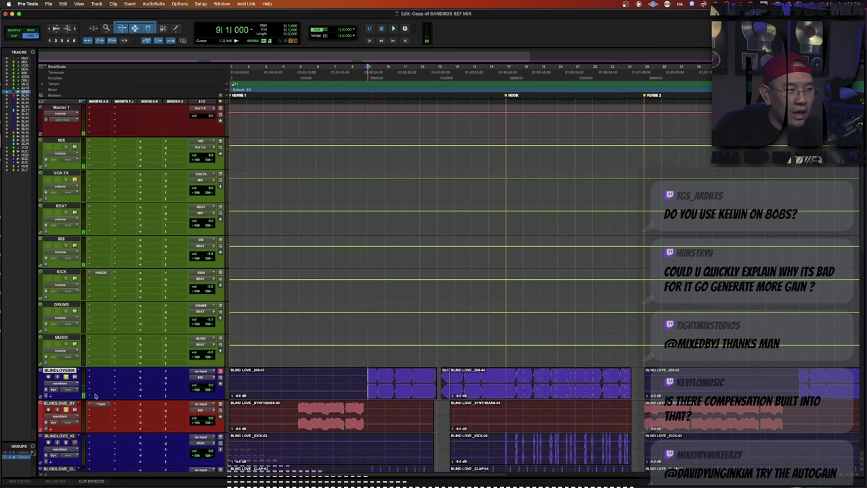
pyautogui.click(90, 371)
pyautogui.click(115, 355)
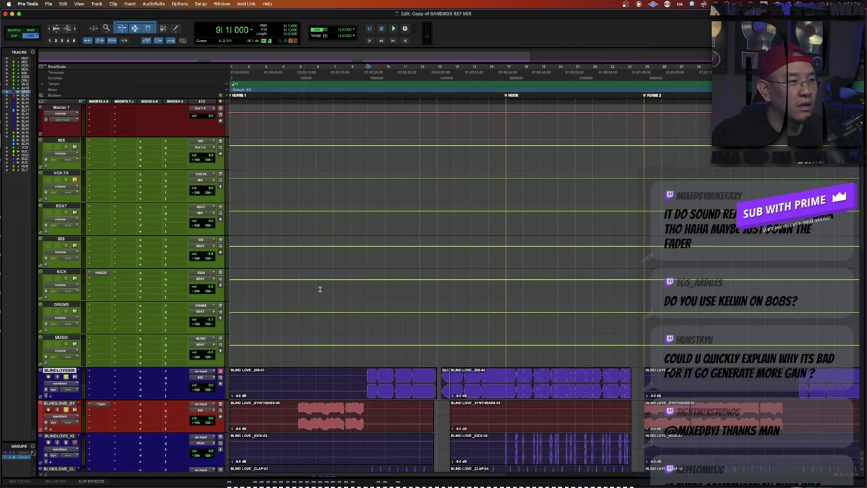
pyautogui.moveTo(373, 253); pyautogui.dragTo(344, 237)
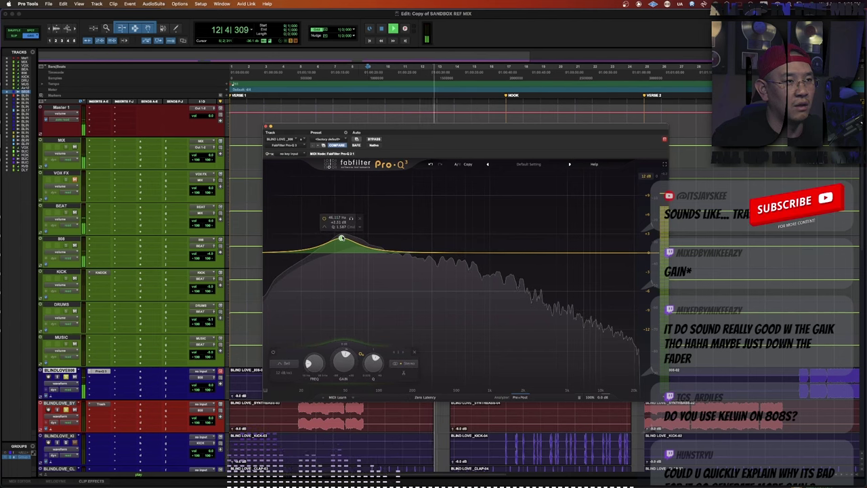
# Set the 46 Hz boost to about +3.1 dB with a Q of about 2.27 while auditioning, and close the equalizer.
pyautogui.press('space')
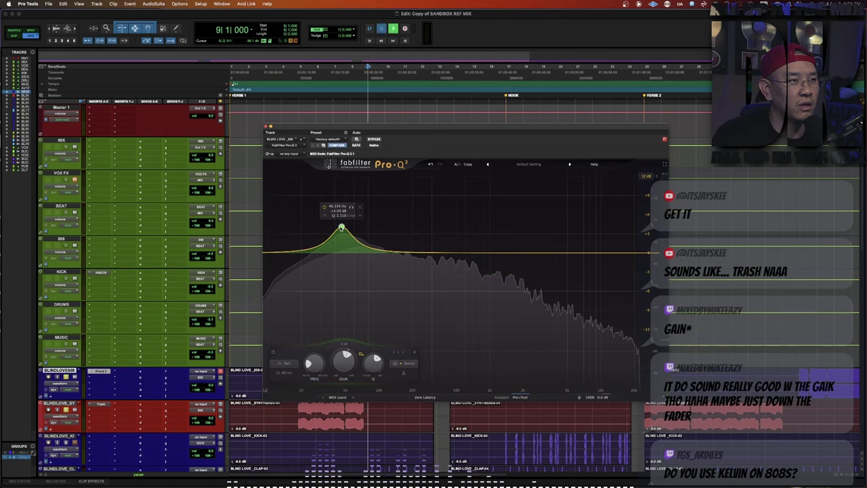
pyautogui.moveTo(342, 228); pyautogui.dragTo(342, 233)
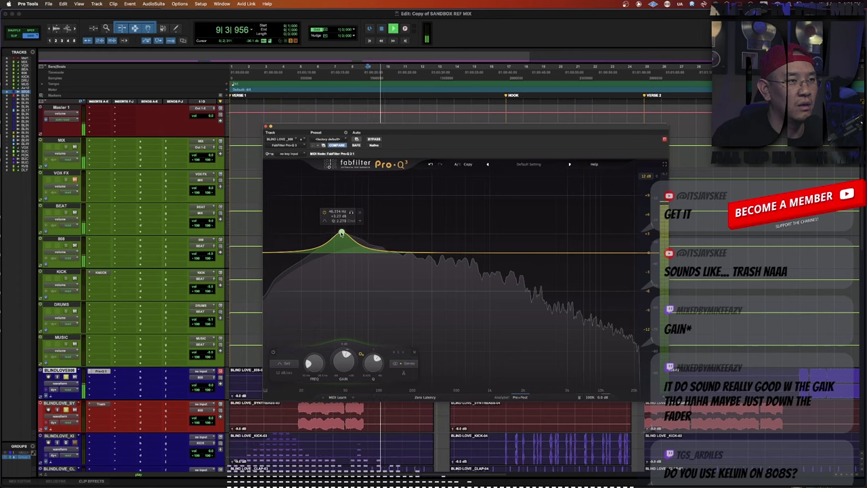
pyautogui.press('space')
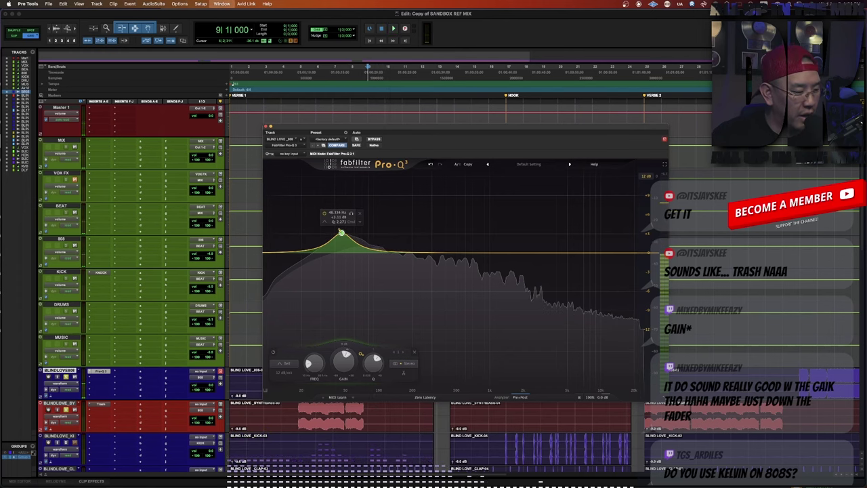
pyautogui.press('super+w')
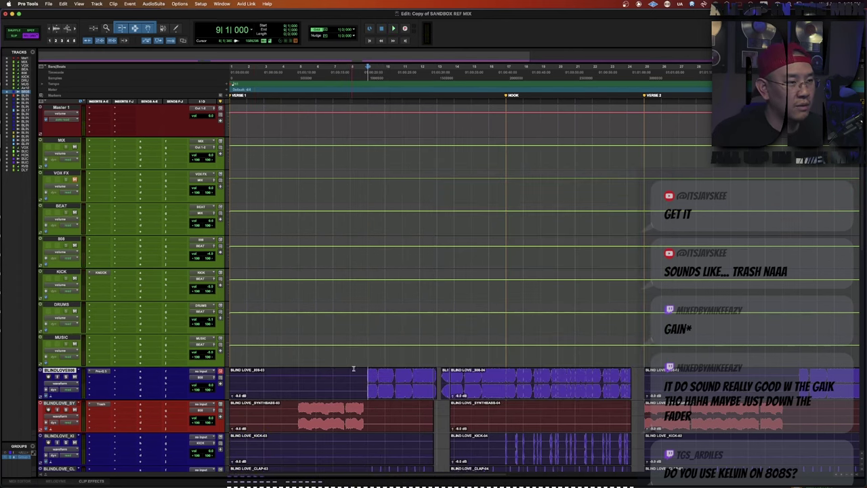
# Audition the beat from bar 9 and again around the hook from bars 17 and 16.
pyautogui.press('space')
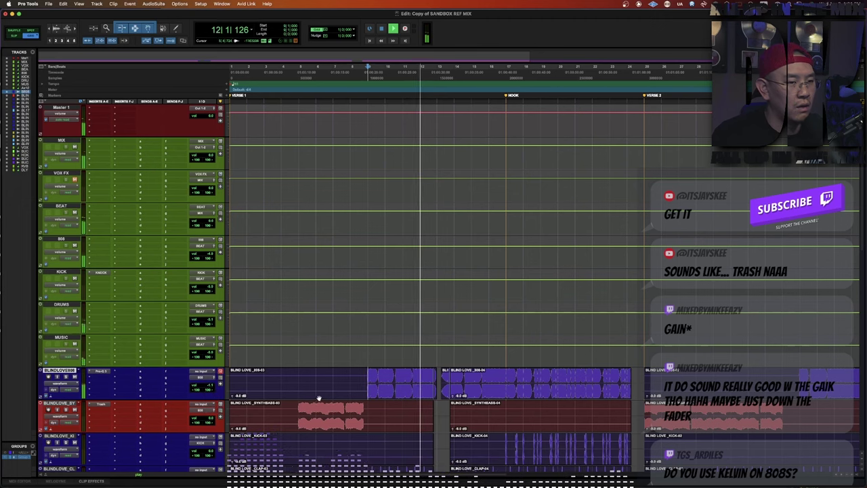
pyautogui.press('space')
pyautogui.click(504, 432)
pyautogui.click(501, 439)
pyautogui.press('space')
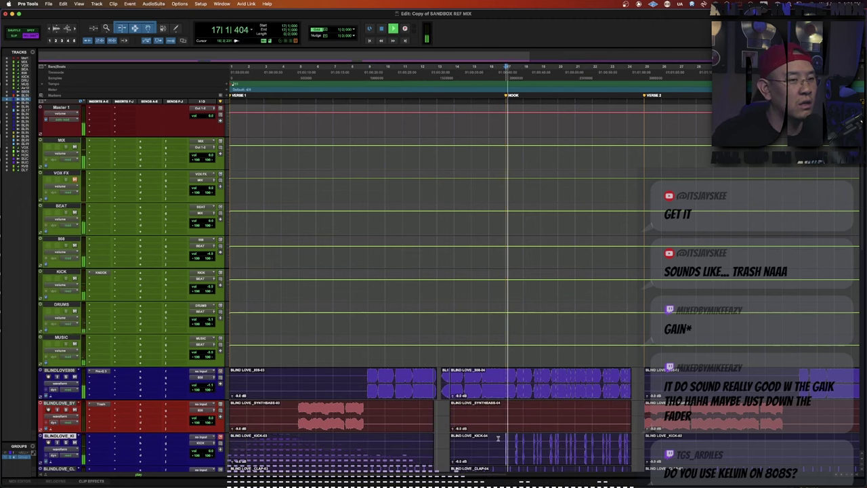
pyautogui.press('space')
pyautogui.click(490, 411)
pyautogui.press('space')
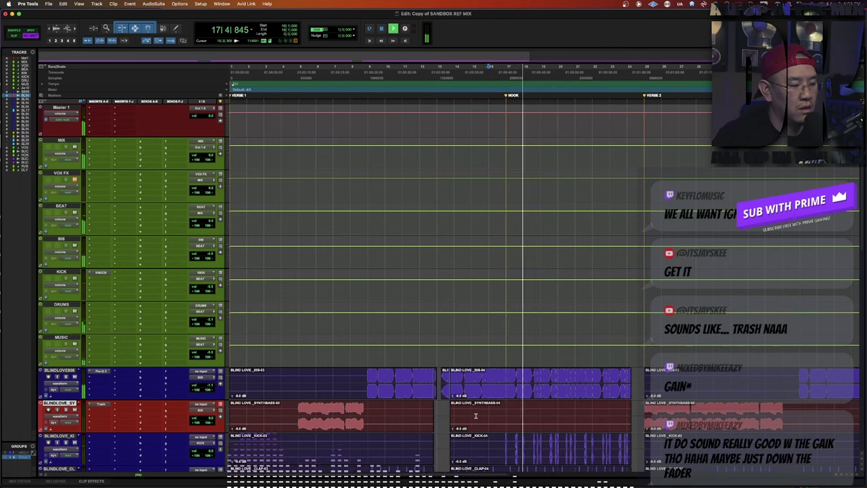
pyautogui.press('space')
# Place the edit cursor at bar 9 across the drum tracks from clap to snare and start playback there.
pyautogui.scroll(-4, 358, 428)
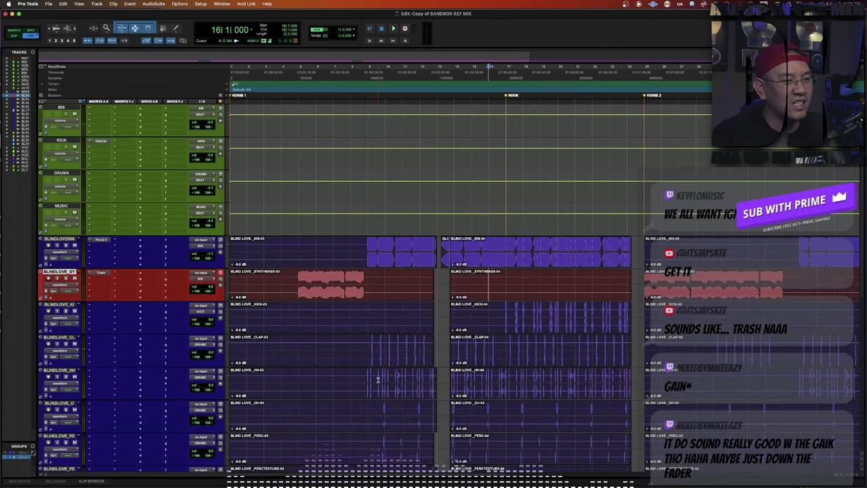
pyautogui.moveTo(368, 349); pyautogui.dragTo(371, 450)
pyautogui.scroll(-3, 370, 444)
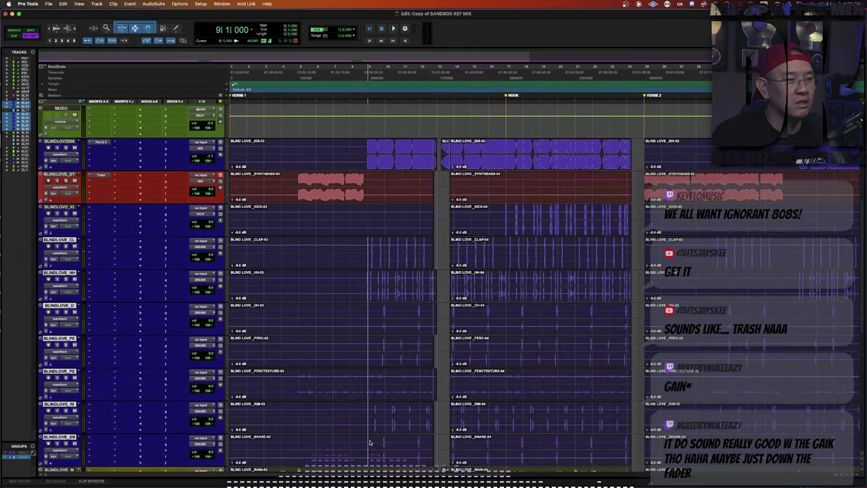
pyautogui.press('space')
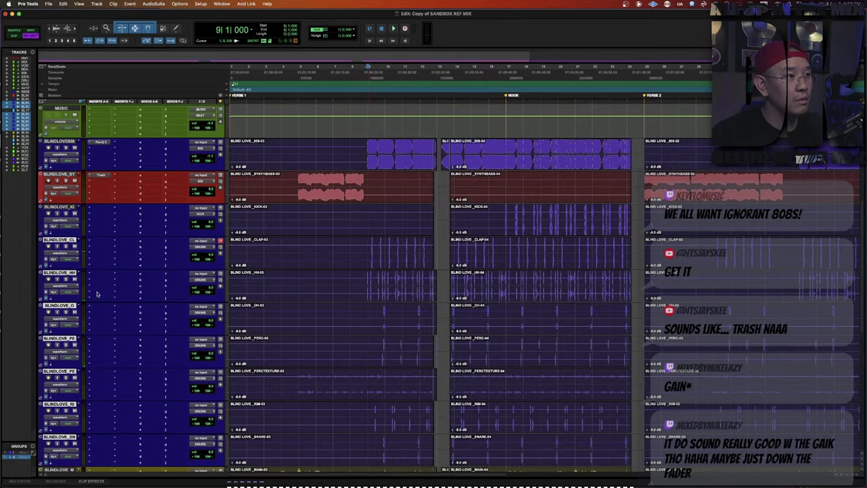
# Search the plug-ins for "ssl" and insert SSLComp on the DRUMS aux.
pyautogui.scroll(6, 116, 264)
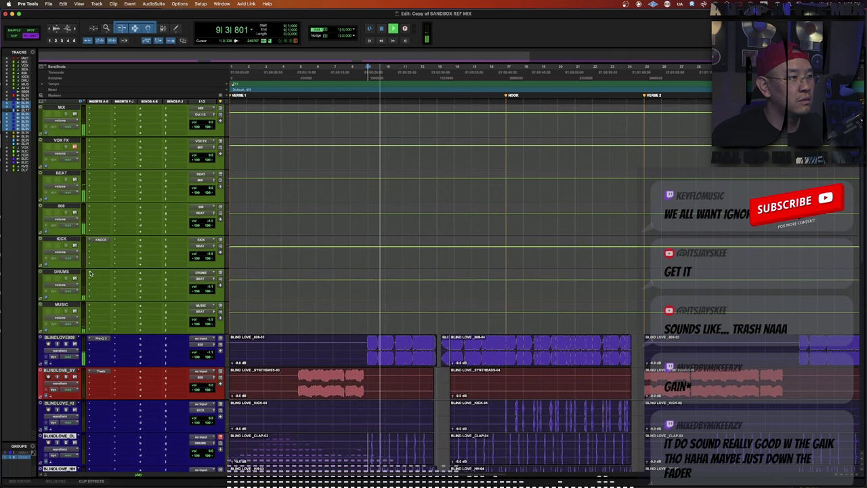
pyautogui.click(90, 272)
pyautogui.click(90, 272)
pyautogui.click(90, 274)
pyautogui.write('ssl')
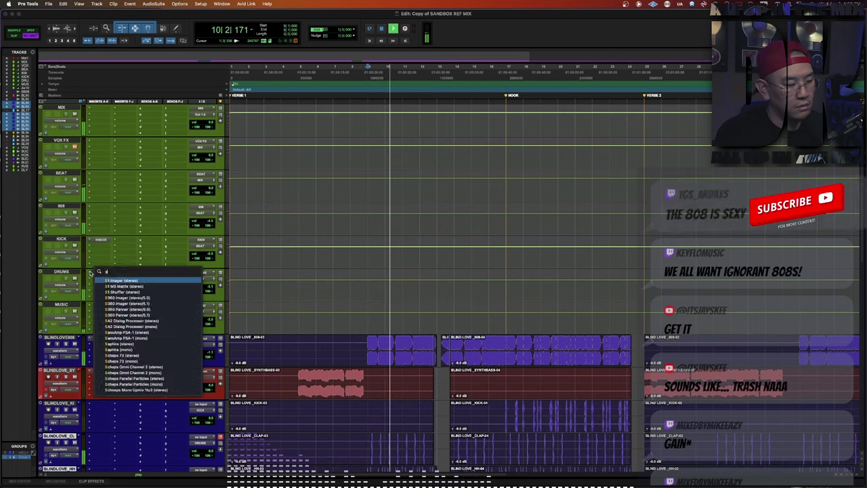
pyautogui.press('Down')
pyautogui.press('Down')
pyautogui.press('Down')
pyautogui.press('Down')
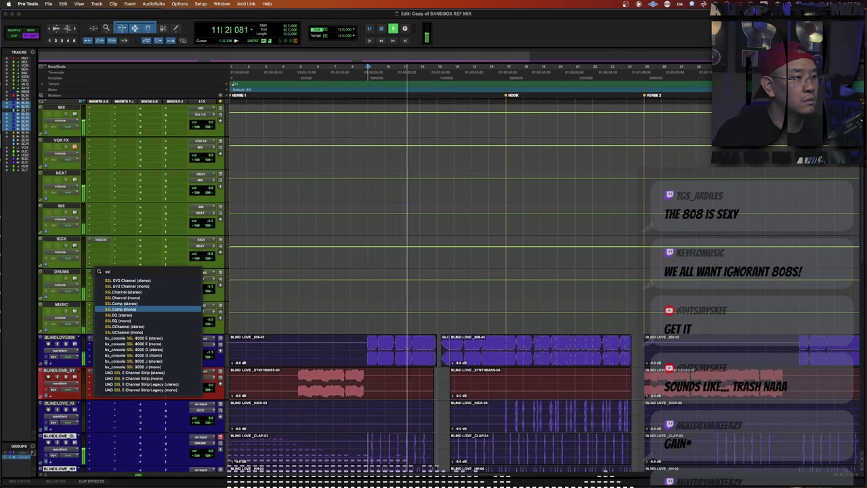
pyautogui.press('Return')
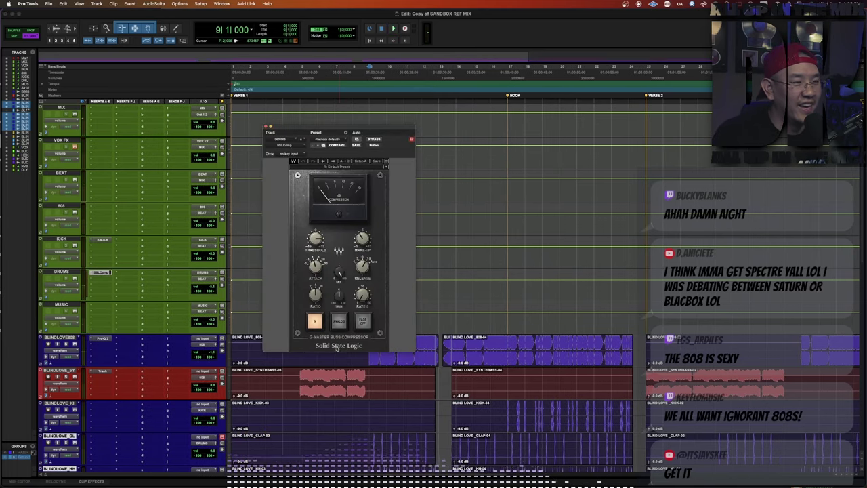
# Audition the beat from bar 9 with SSLComp on the DRUMS aux, close the compressor and play again for comparison.
pyautogui.press('space')
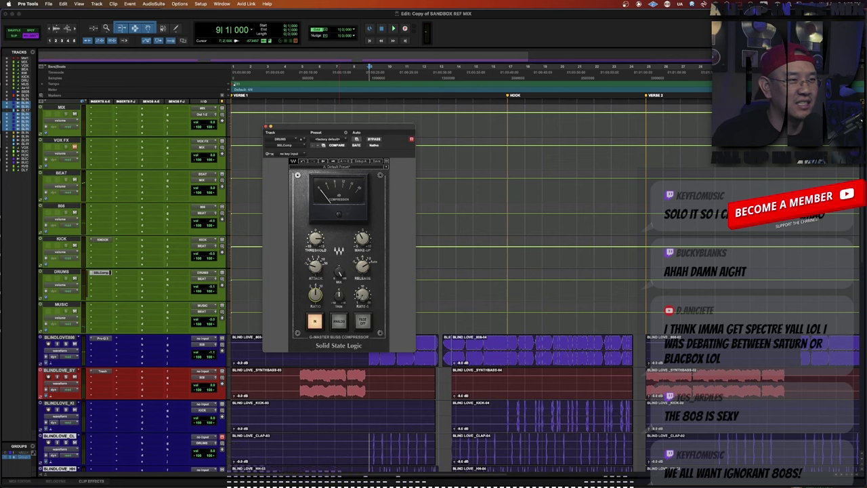
pyautogui.press('space')
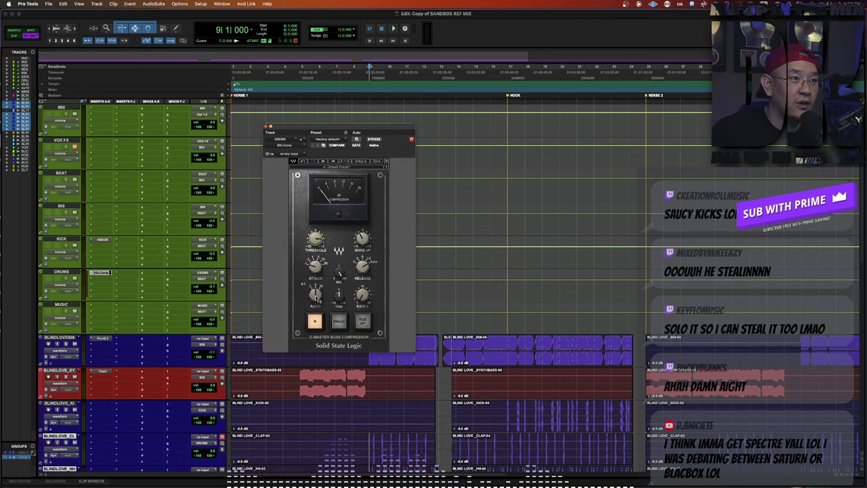
pyautogui.press('space')
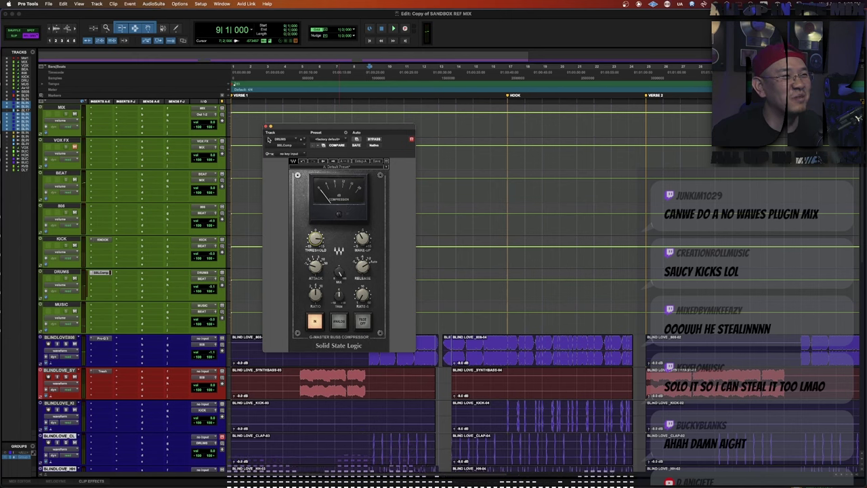
pyautogui.click(266, 126)
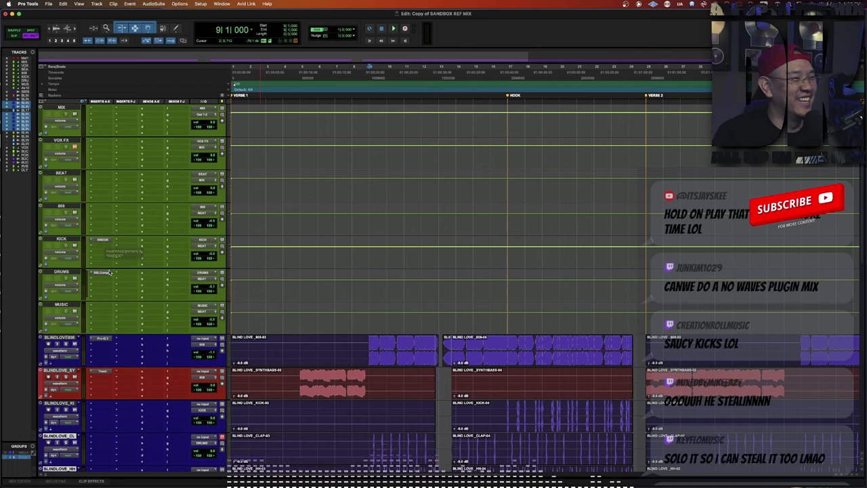
pyautogui.press('space')
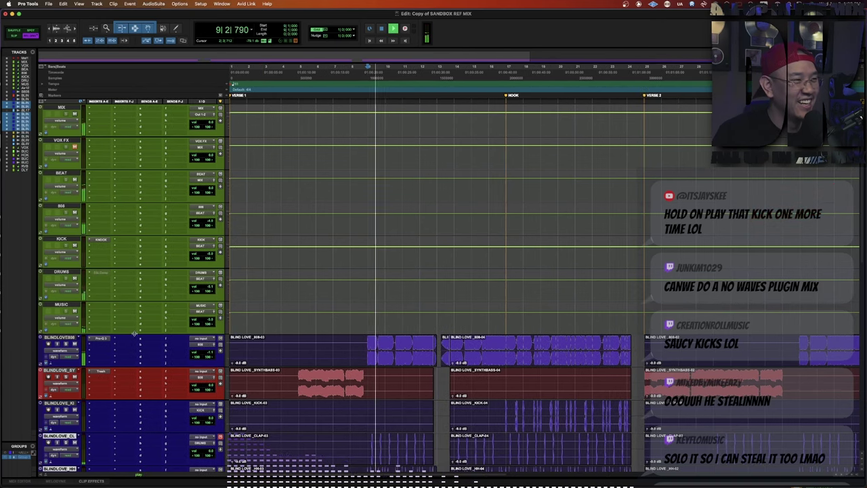
pyautogui.press('space')
# Replace SSLComp on the DRUMS aux with FabFilter Pro-C 2 (stereo), toggle its auto gain and audition from bar 9.
pyautogui.click(89, 274)
pyautogui.write('c 2')
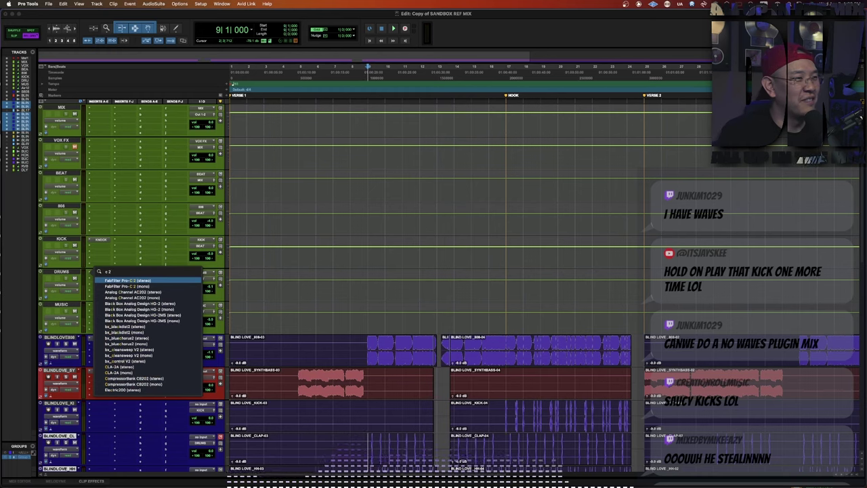
pyautogui.press('Return')
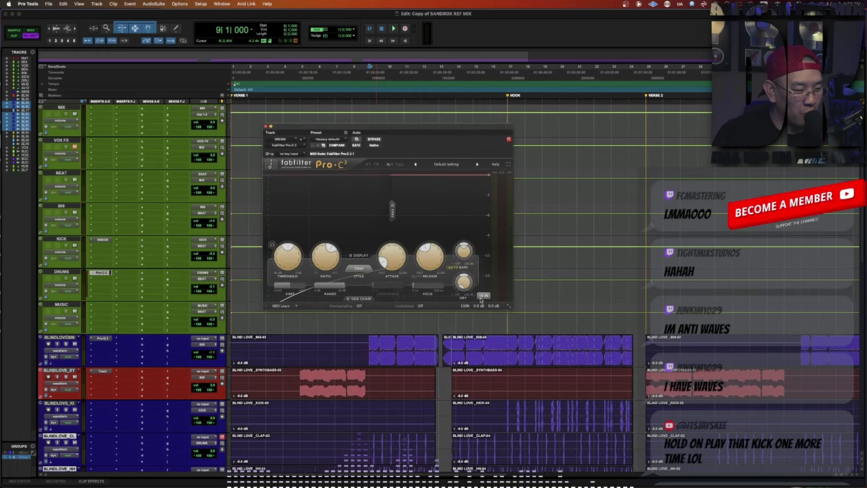
pyautogui.click(454, 268)
pyautogui.press('space')
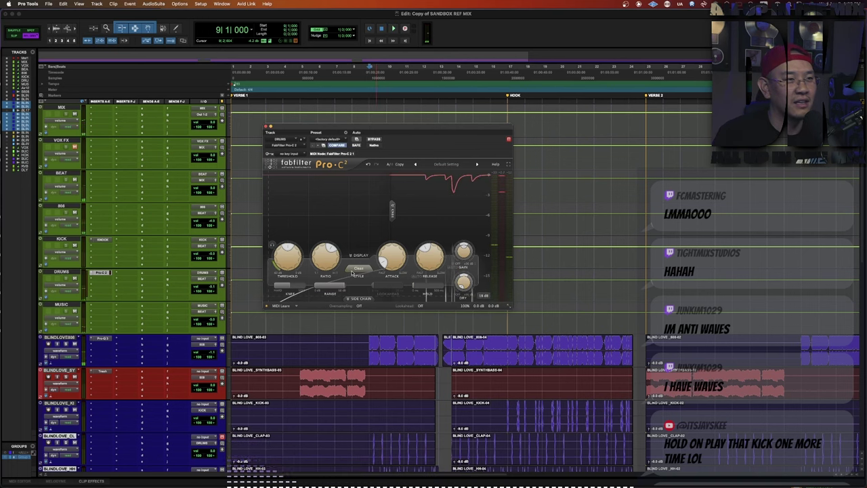
# Set the Pro-C 2 style to Punch and raise the threshold for lighter compression while auditioning the drums.
pyautogui.click(352, 272)
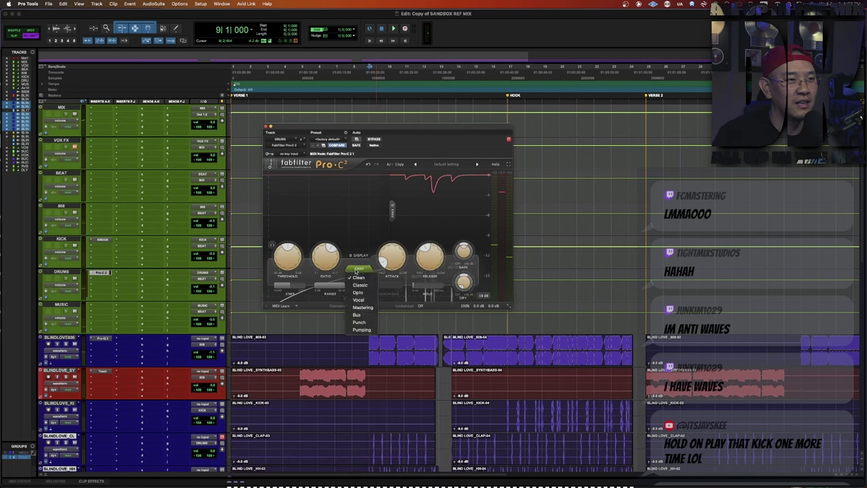
pyautogui.click(360, 322)
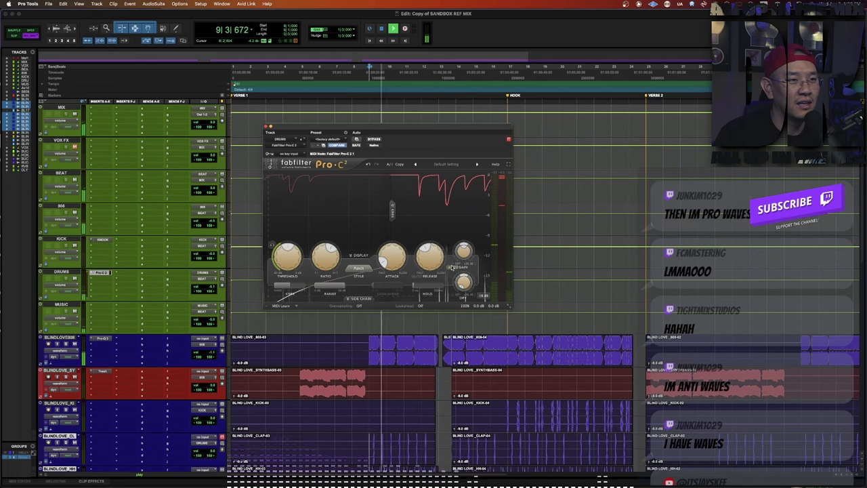
pyautogui.press('space')
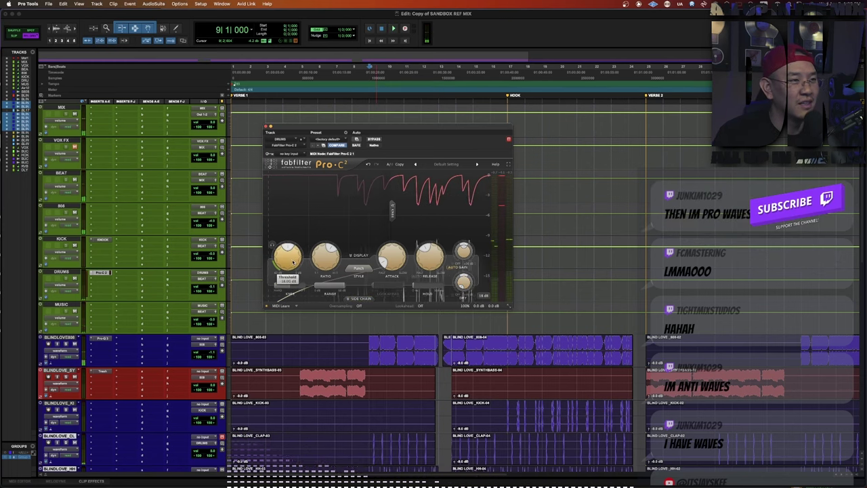
pyautogui.press('space')
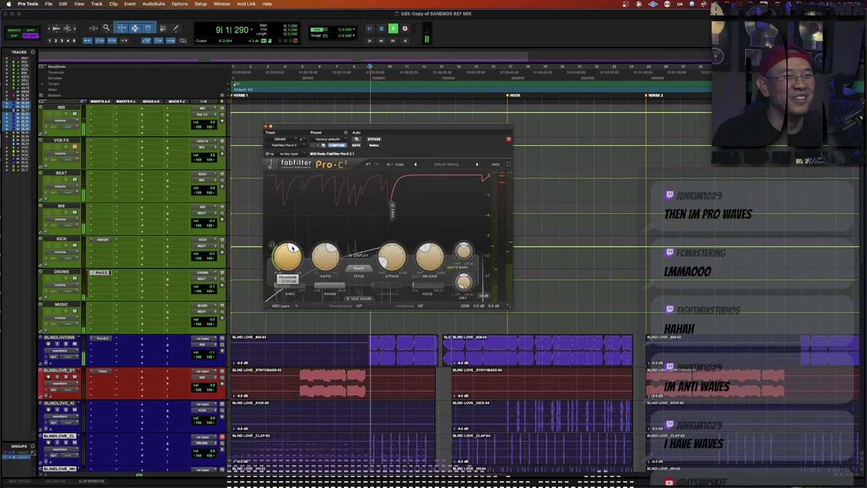
pyautogui.moveTo(289, 255); pyautogui.dragTo(289, 252)
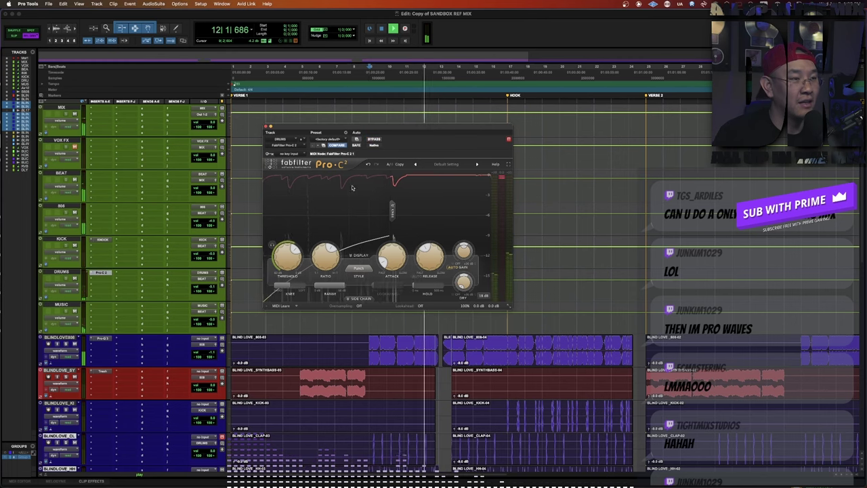
# Compare the drums with Pro-C 2 bypassed and active during playback, and close the compressor.
pyautogui.press('space')
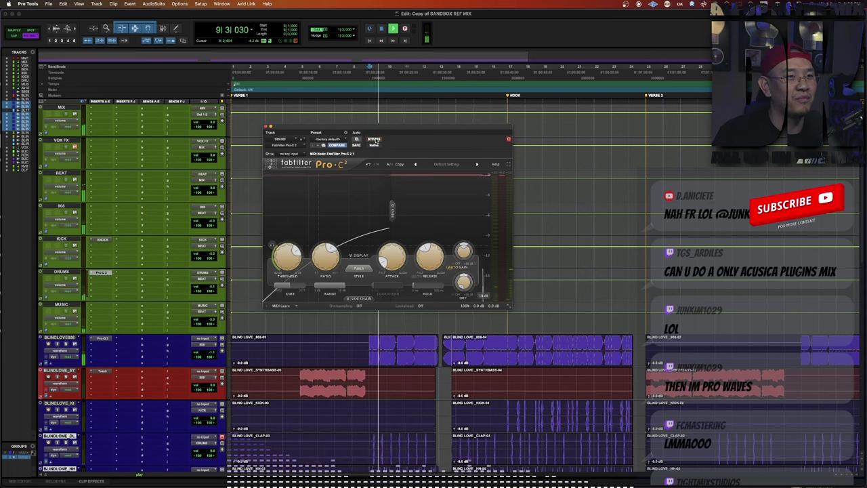
pyautogui.click(376, 140)
pyautogui.press('space')
pyautogui.press('super+w')
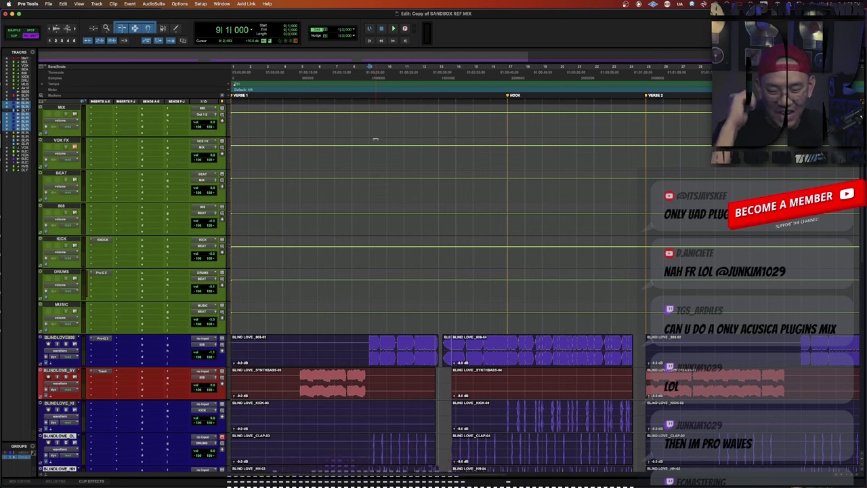
# Audition the beat from bar 9 and look over the kick, percussion and melody tracks below.
pyautogui.click(299, 382)
pyautogui.press('space')
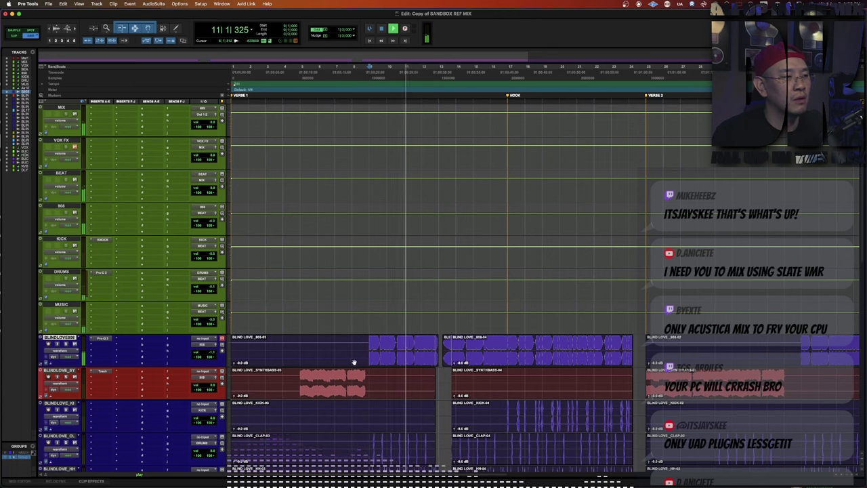
pyautogui.scroll(-2, 354, 362)
pyautogui.press('space')
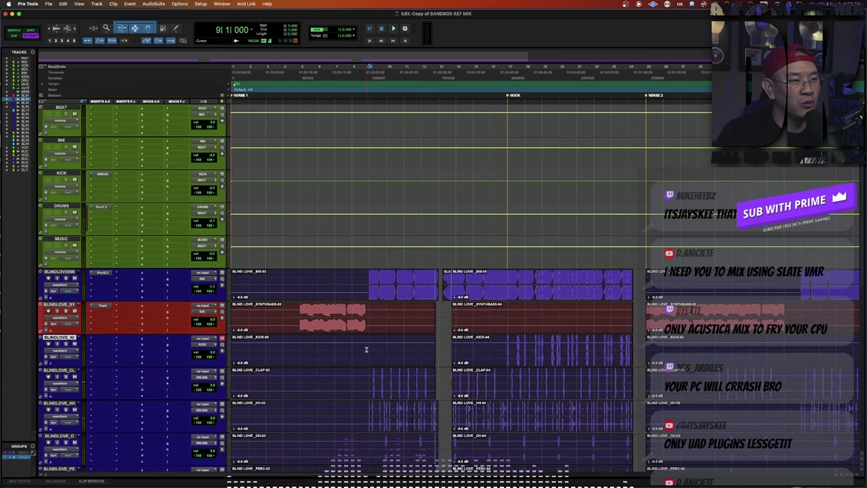
pyautogui.scroll(-4, 366, 349)
pyautogui.scroll(-5, 353, 366)
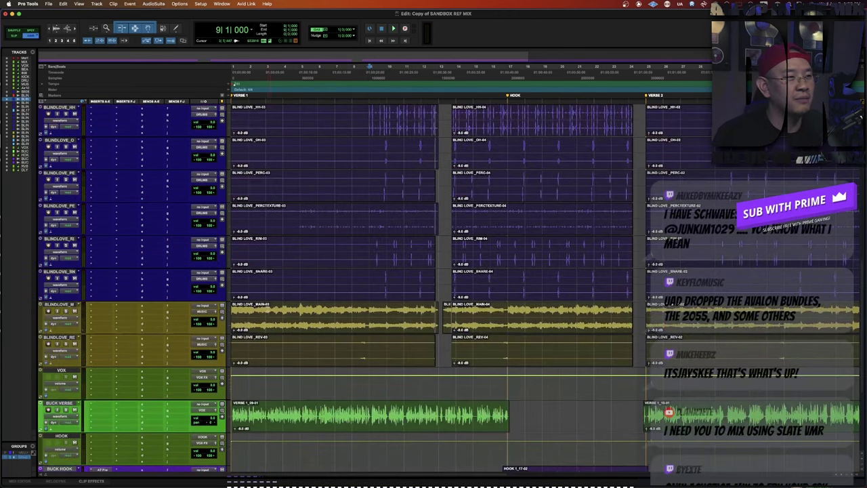
# Place the edit cursor at bar 3 on the main melody track and audition from there.
pyautogui.click(267, 312)
pyautogui.press('space')
pyautogui.scroll(-5, 257, 319)
pyautogui.press('space')
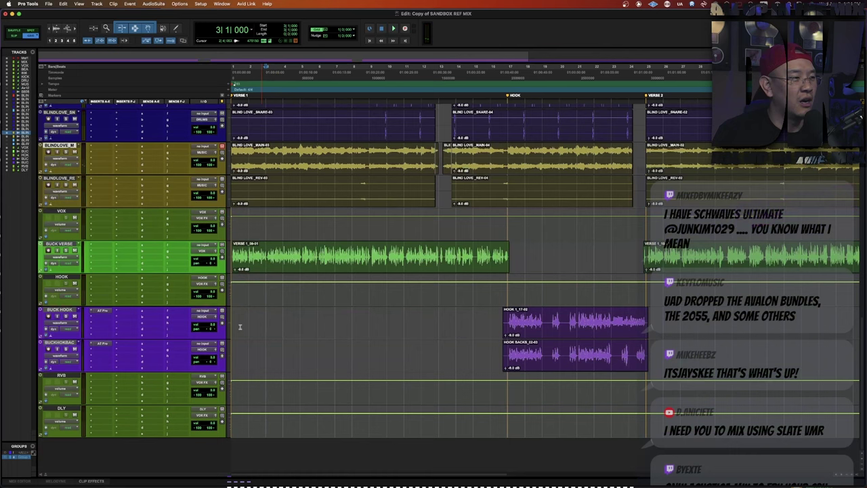
pyautogui.click(97, 379)
pyautogui.write('liqui')
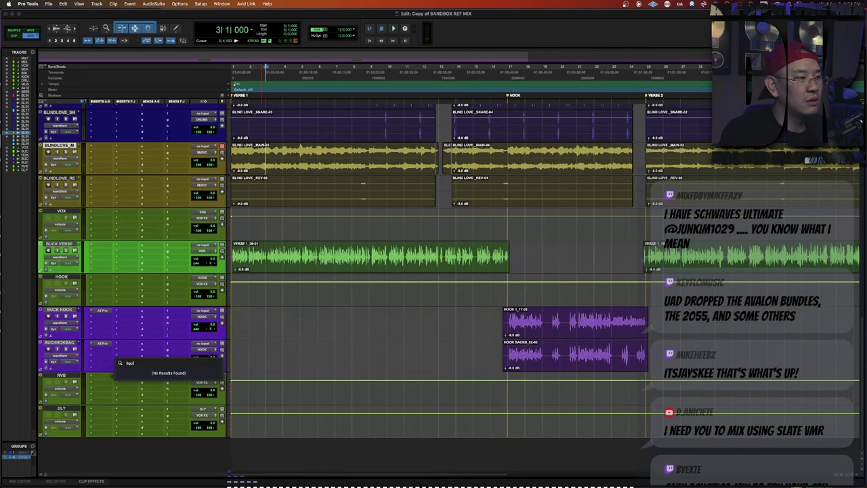
pyautogui.press('BackSpace')
pyautogui.press('BackSpace')
pyautogui.press('BackSpace')
pyautogui.press('BackSpace')
pyautogui.press('BackSpace')
pyautogui.press('BackSpace')
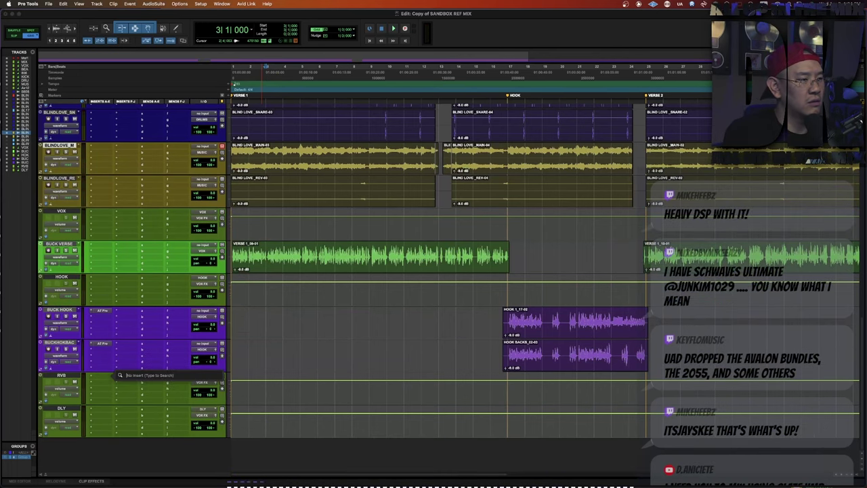
# Insert Slate Digital's VerbSuite Classics (stereo) on the RVB aux after looking through the available reverb plug-ins.
pyautogui.click(90, 385)
pyautogui.moveTo(122, 377)
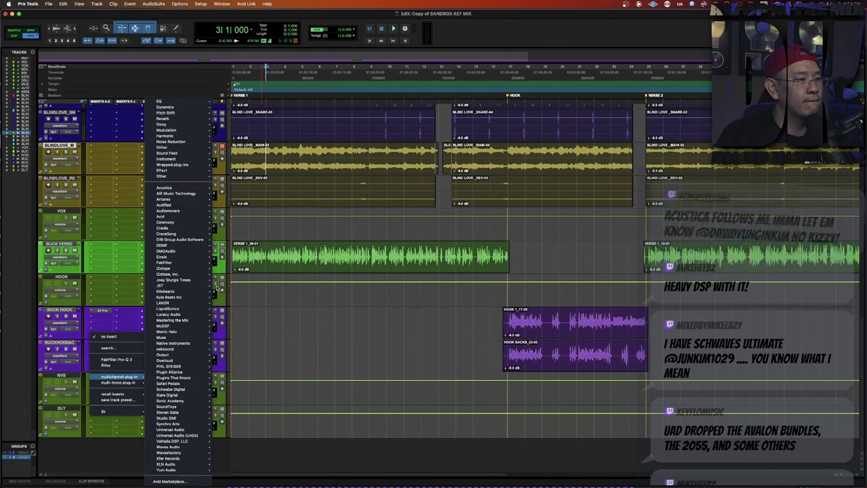
pyautogui.moveTo(200, 396)
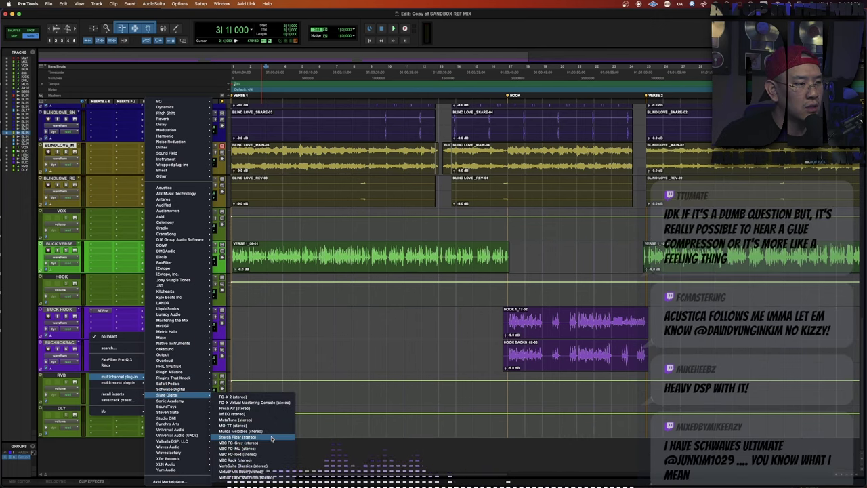
pyautogui.moveTo(170, 118)
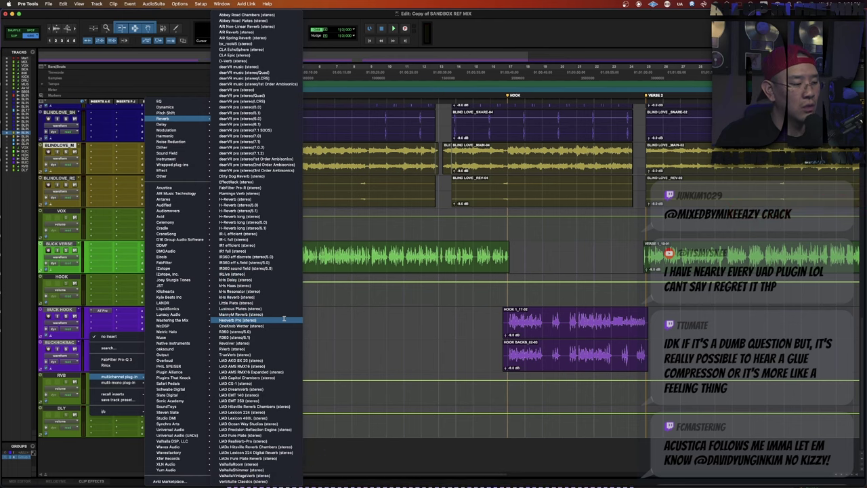
pyautogui.moveTo(183, 367)
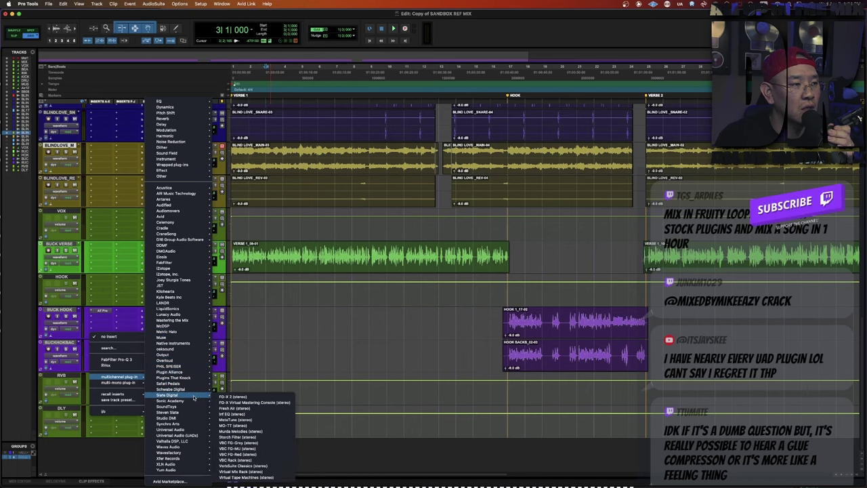
pyautogui.click(257, 466)
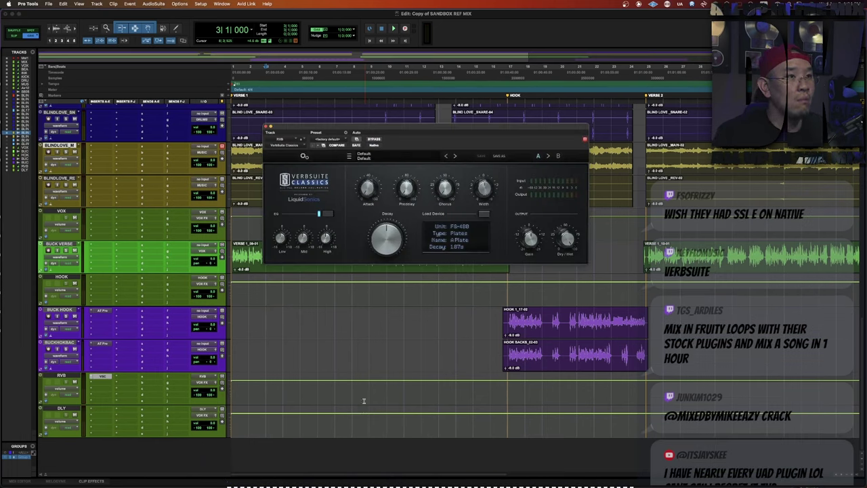
# Open the VerbSuite device browser, compare the Rooms and Halls types, and filter the devices to Halls.
pyautogui.click(460, 229)
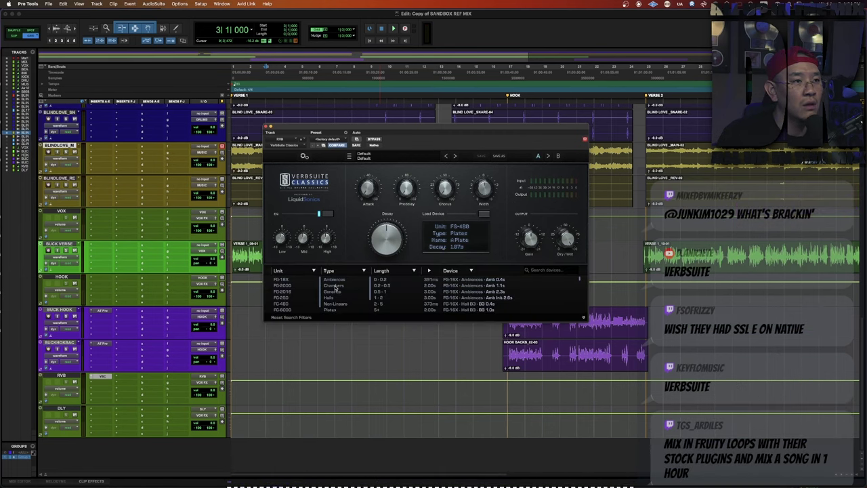
pyautogui.scroll(-3, 336, 289)
pyautogui.click(331, 304)
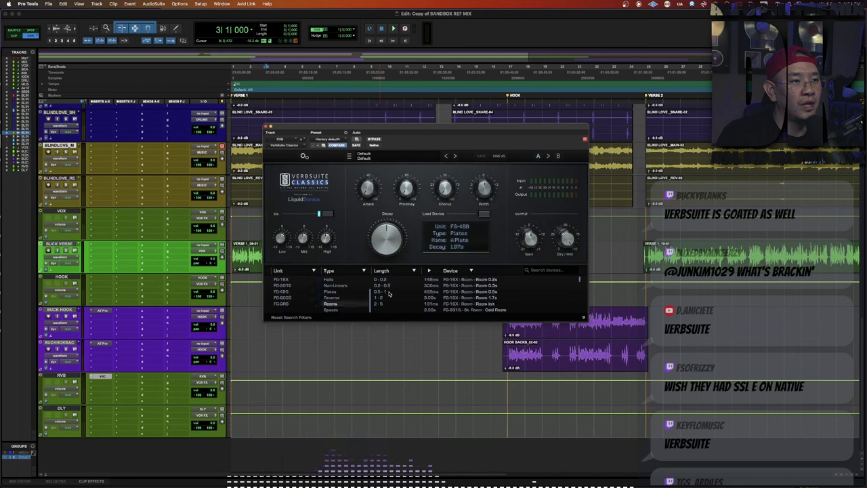
pyautogui.click(337, 280)
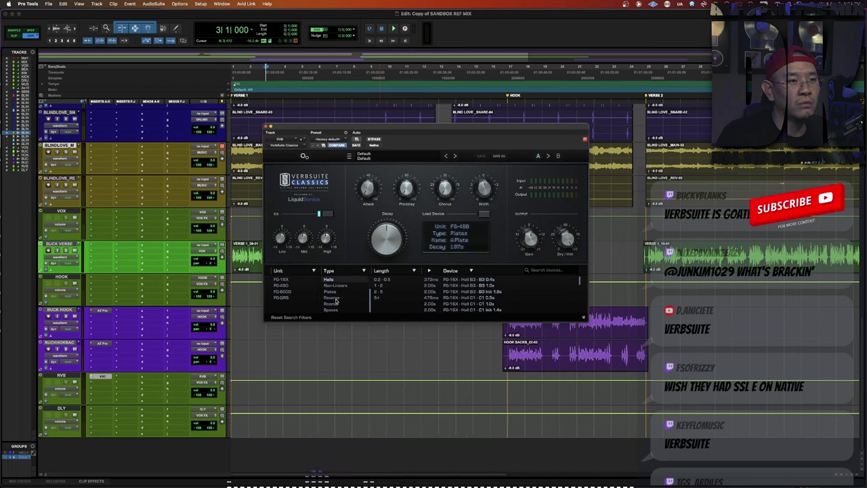
pyautogui.click(333, 304)
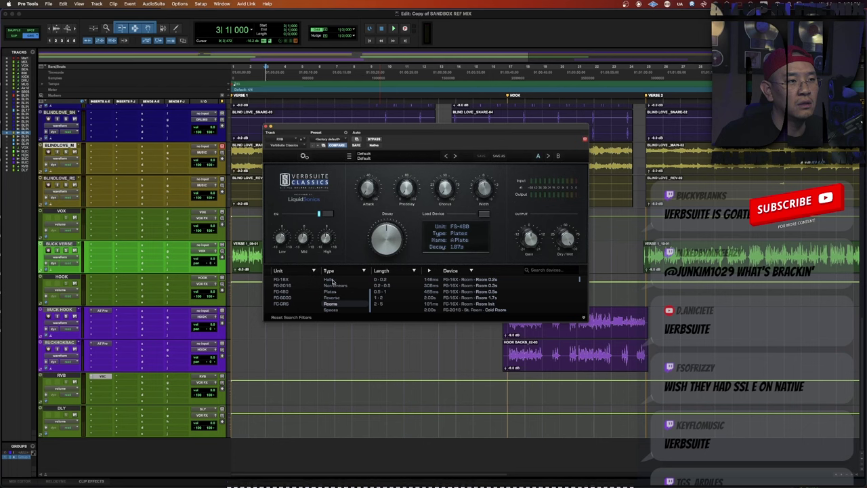
pyautogui.click(332, 280)
# Narrow the devices to unit FG-480 and length 1 - 2, load Medium Hall, and play briefly from bar 3.
pyautogui.click(283, 285)
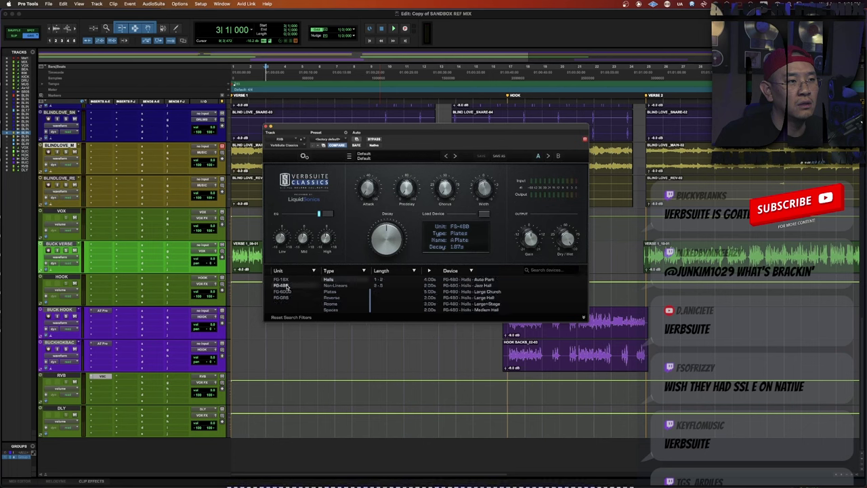
pyautogui.click(385, 280)
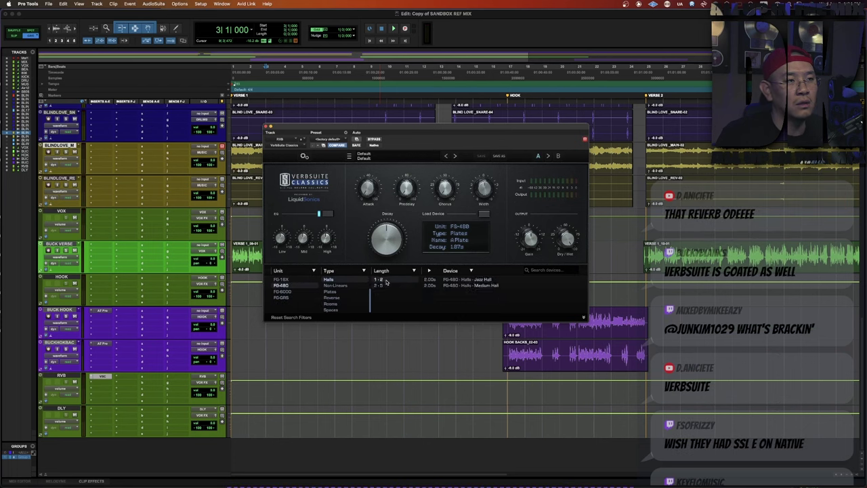
pyautogui.click(468, 285)
pyautogui.press('space')
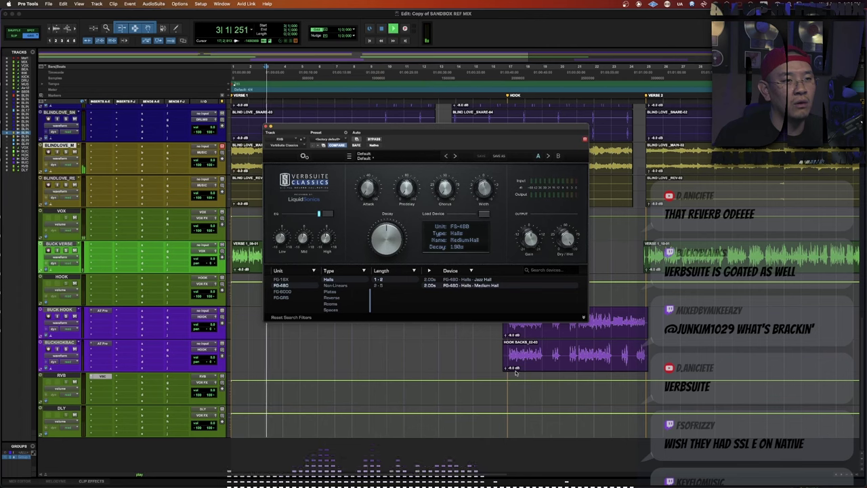
pyautogui.press('space')
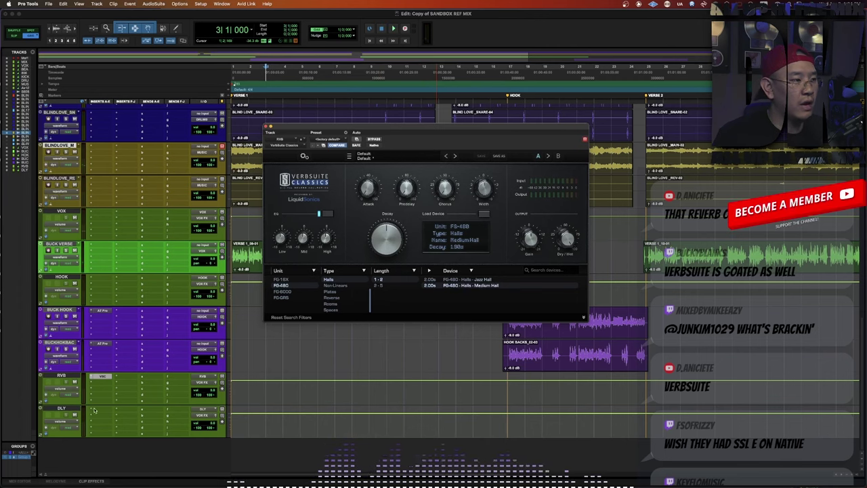
# Look through the delay plug-ins and insert FabFilter Timeless 3 (stereo) on the DLY aux.
pyautogui.click(94, 409)
pyautogui.moveTo(125, 409)
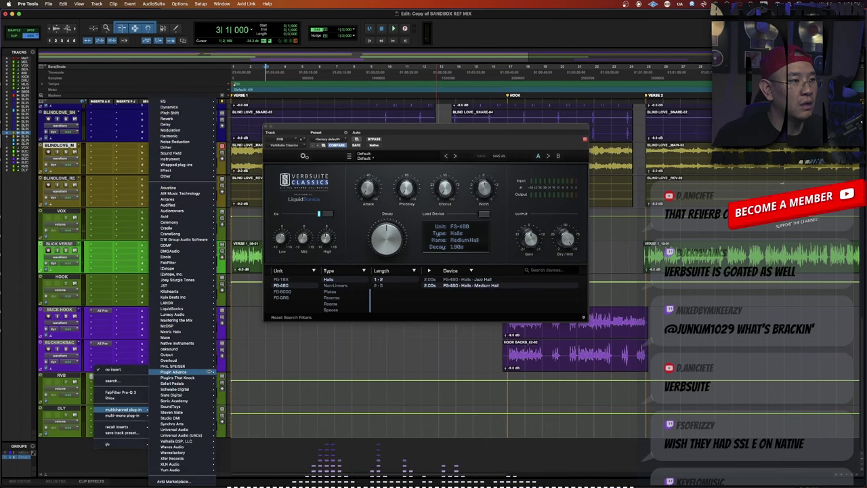
pyautogui.moveTo(203, 337)
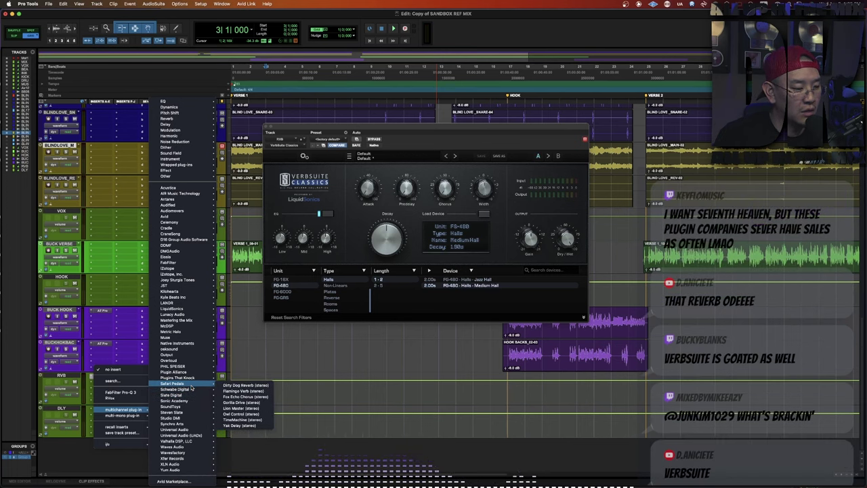
pyautogui.moveTo(192, 413)
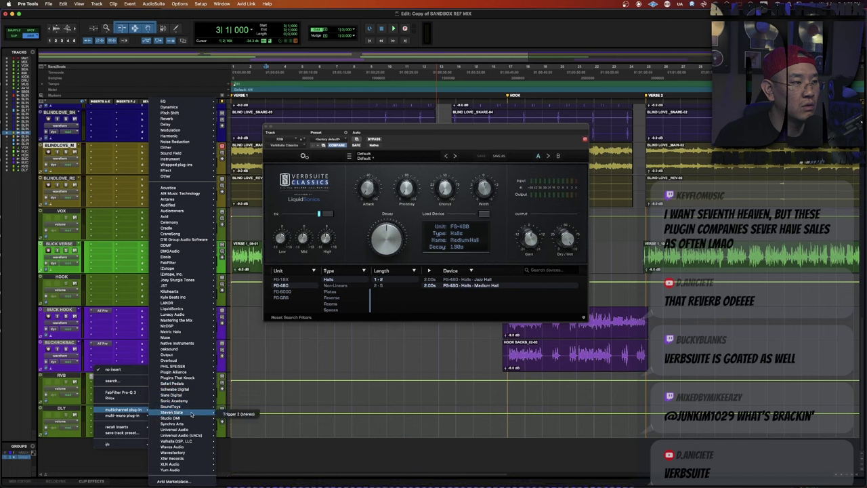
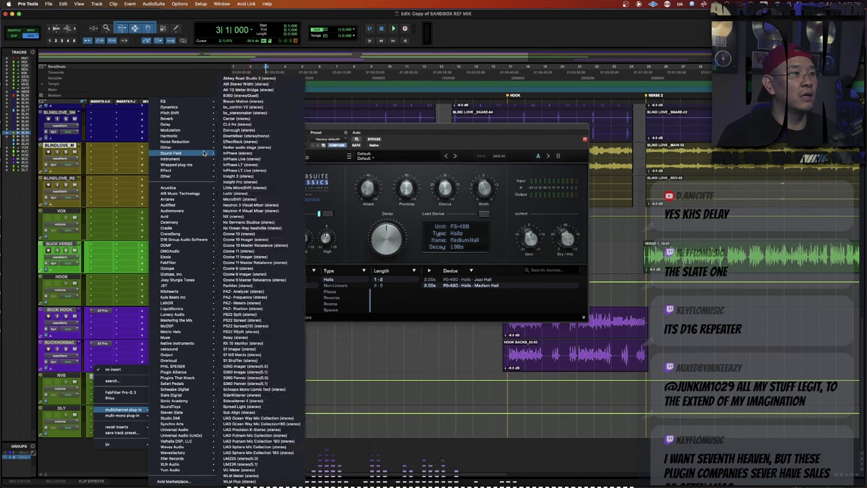
pyautogui.moveTo(178, 125)
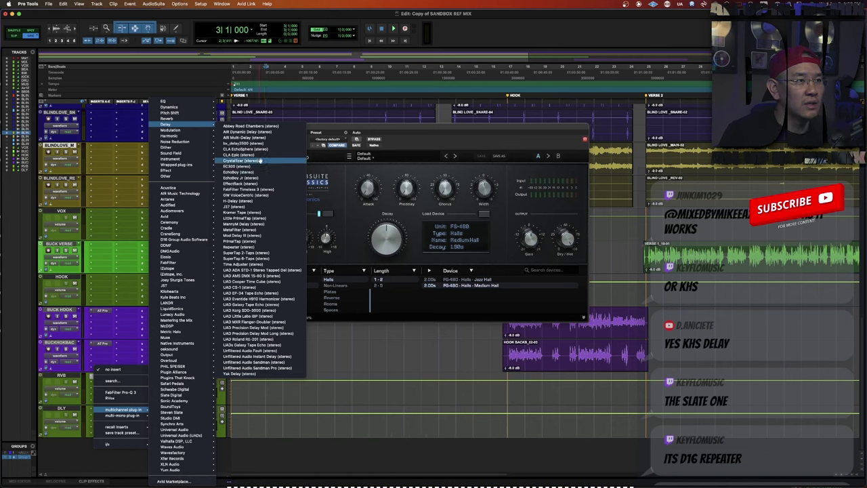
pyautogui.click(261, 190)
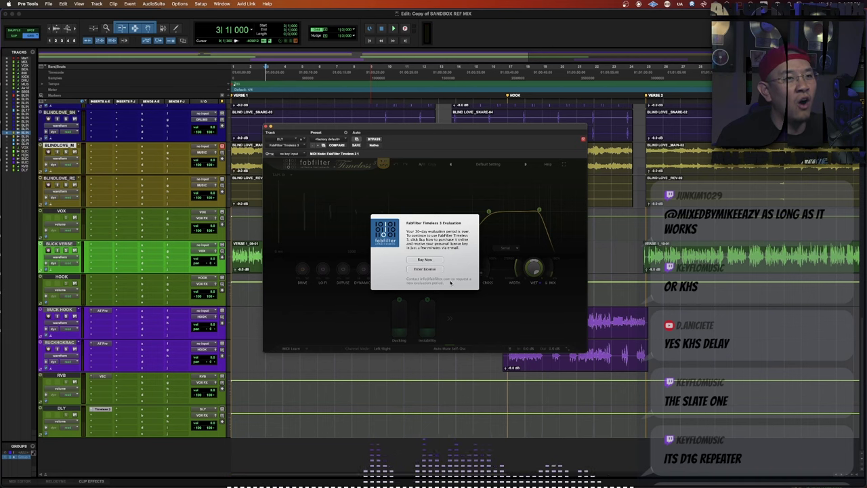
# Try reloading FabFilter Timeless 3 (stereo) on the DLY aux through a plug-in search, and clear that insert.
pyautogui.click(93, 410)
pyautogui.write('t')
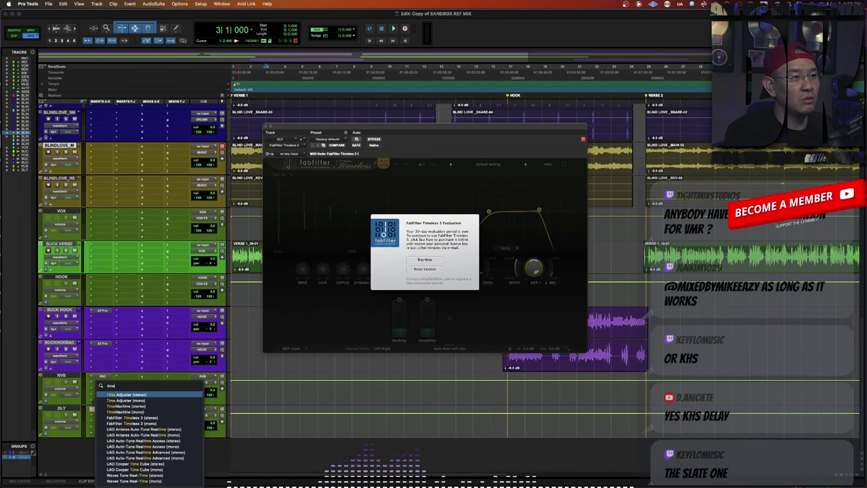
pyautogui.write('ime')
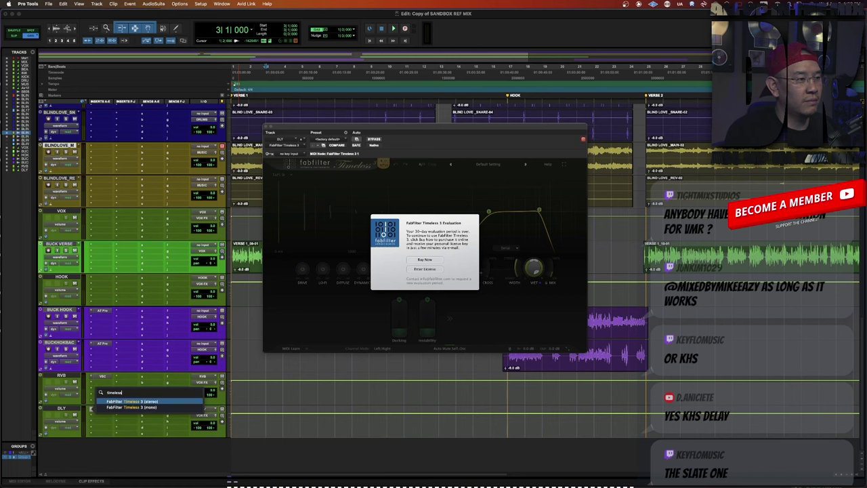
pyautogui.press('Return')
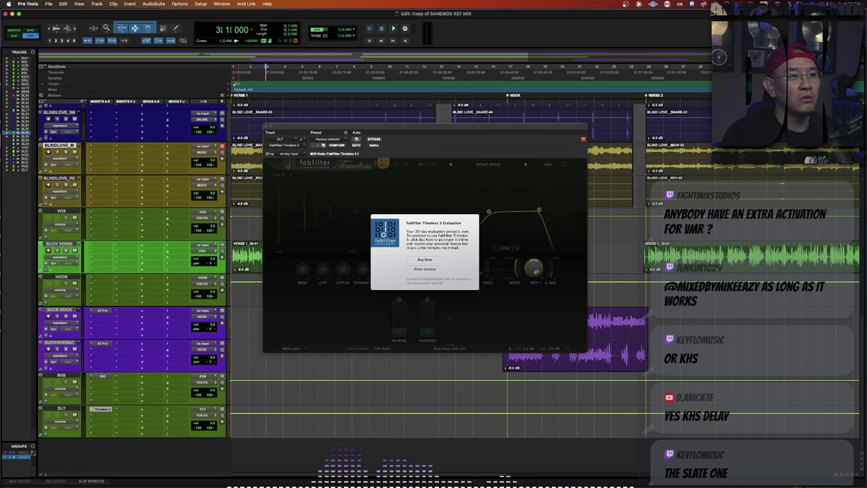
pyautogui.click(92, 410)
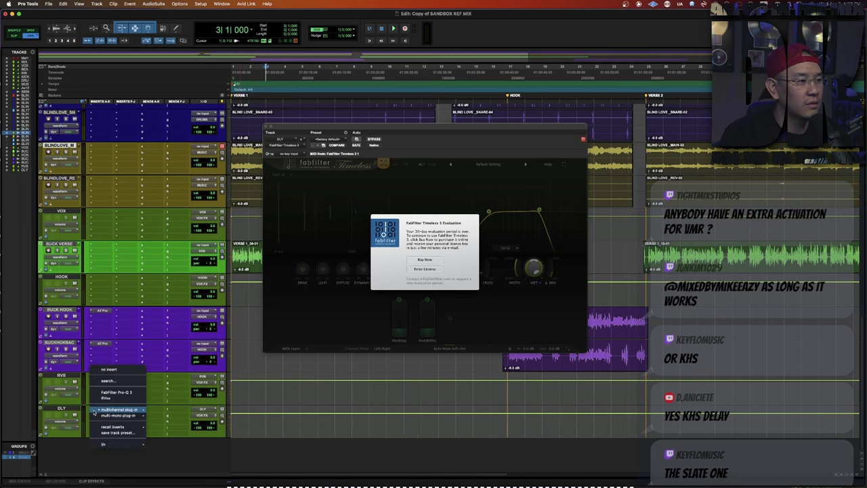
pyautogui.click(102, 370)
pyautogui.click(91, 410)
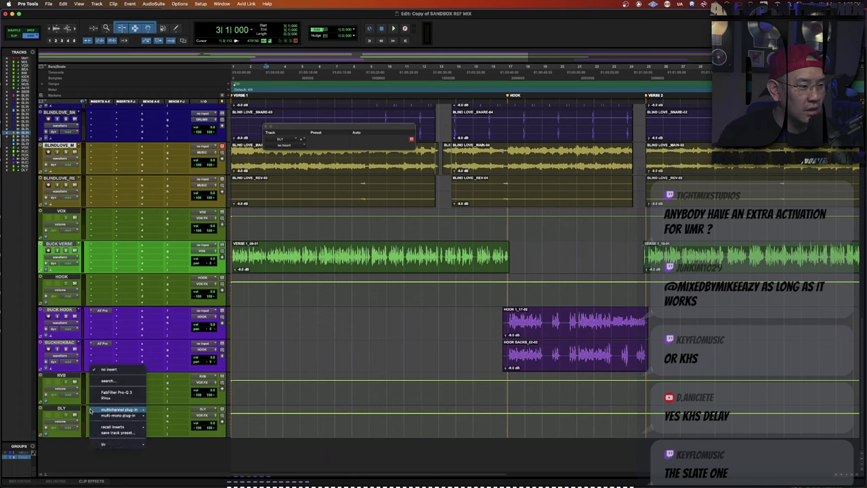
pyautogui.press('Escape')
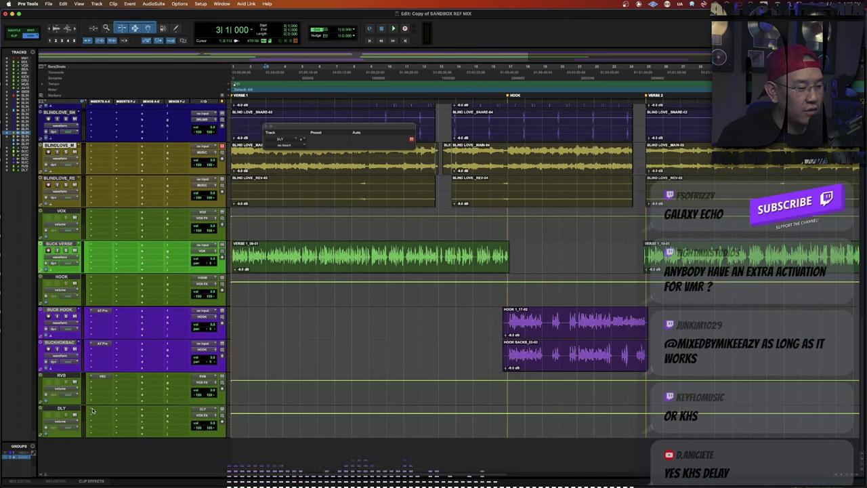
# Search the insert plug-ins for "galaxy" and insert UAD Galaxy Tape Echo (stereo) on the DLY aux.
pyautogui.click(93, 410)
pyautogui.write('galaxy')
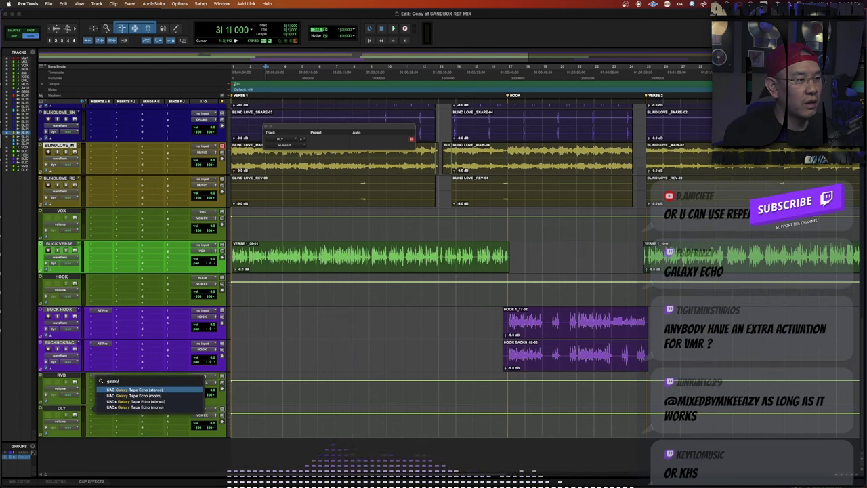
pyautogui.press('Down')
pyautogui.press('Down')
pyautogui.press('Down')
pyautogui.press('Up')
pyautogui.press('Up')
pyautogui.press('Up')
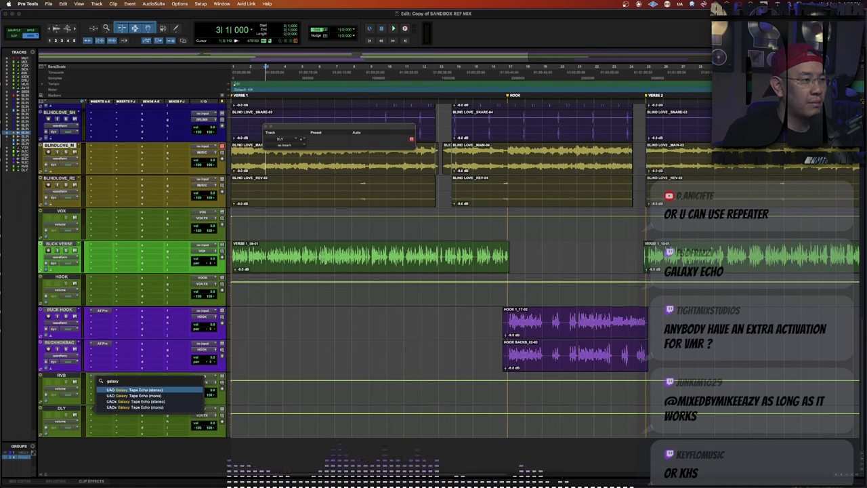
pyautogui.press('Return')
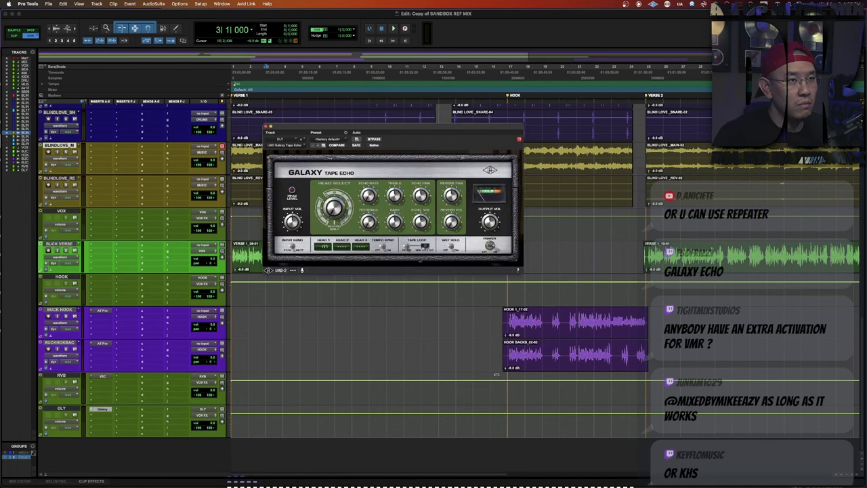
# Play the hook from bar 17 and adjust the Galaxy Tape Echo's echo rate while listening.
pyautogui.press('space')
pyautogui.press('space')
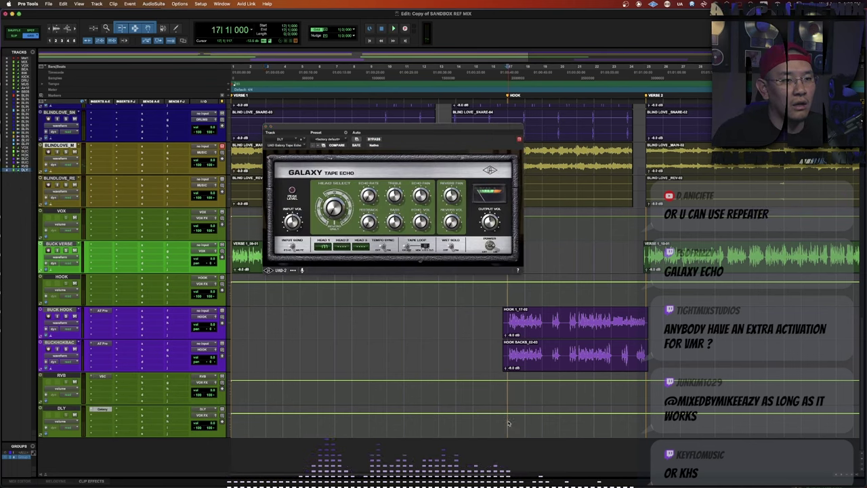
pyautogui.click(508, 424)
pyautogui.press('space')
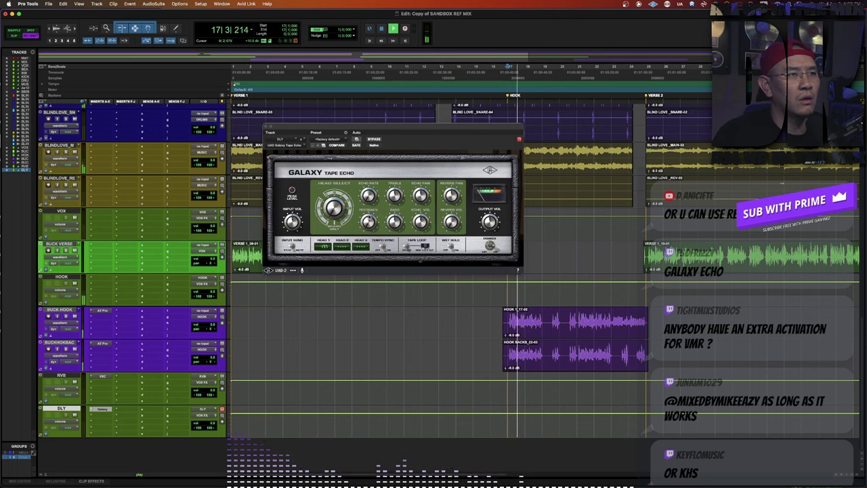
pyautogui.moveTo(369, 196); pyautogui.dragTo(390, 229)
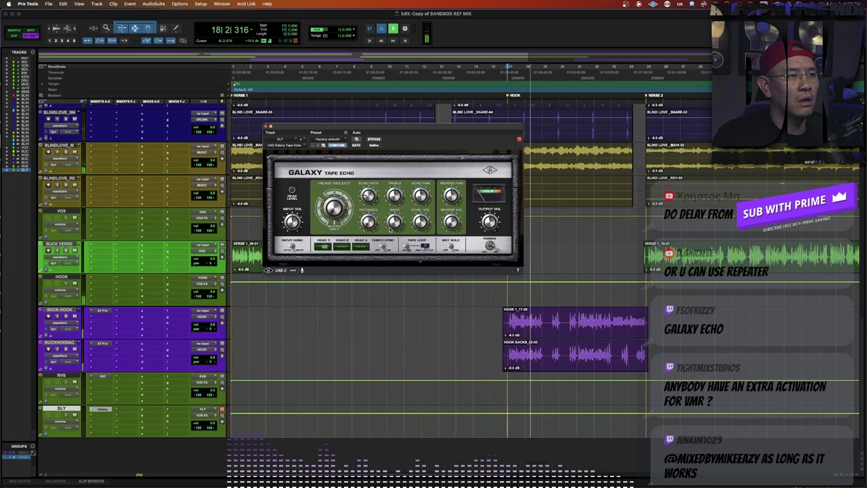
pyautogui.press('space')
pyautogui.press('space')
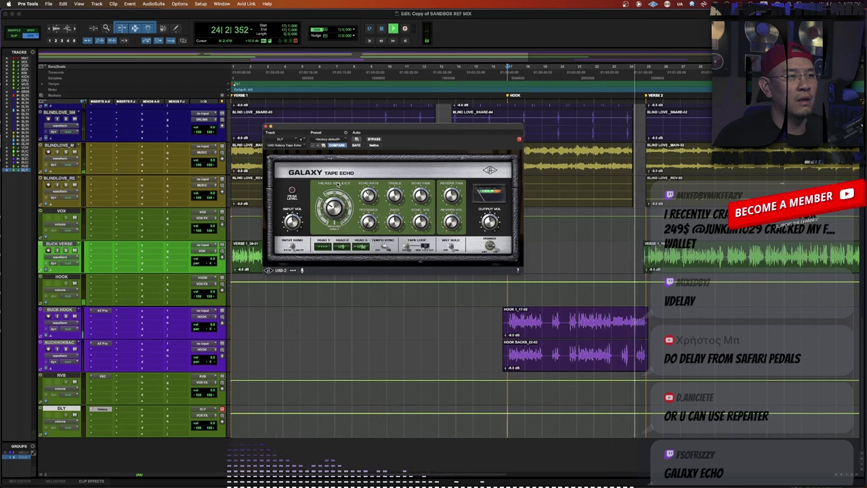
pyautogui.press('space')
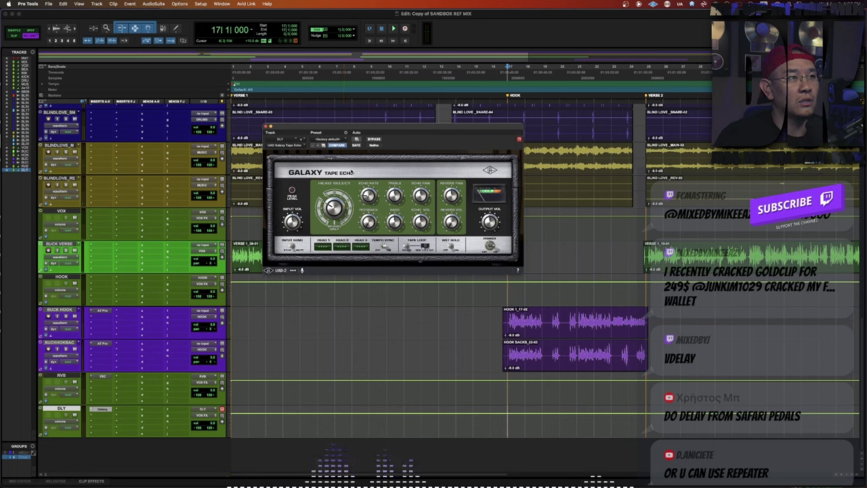
# Browse the Galaxy Tape Echo's preset folders and keep the factory default.
pyautogui.click(330, 140)
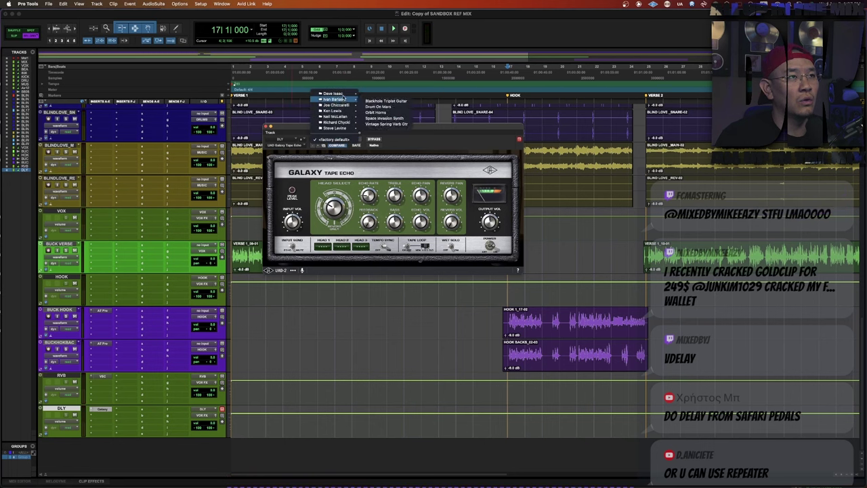
pyautogui.moveTo(344, 100)
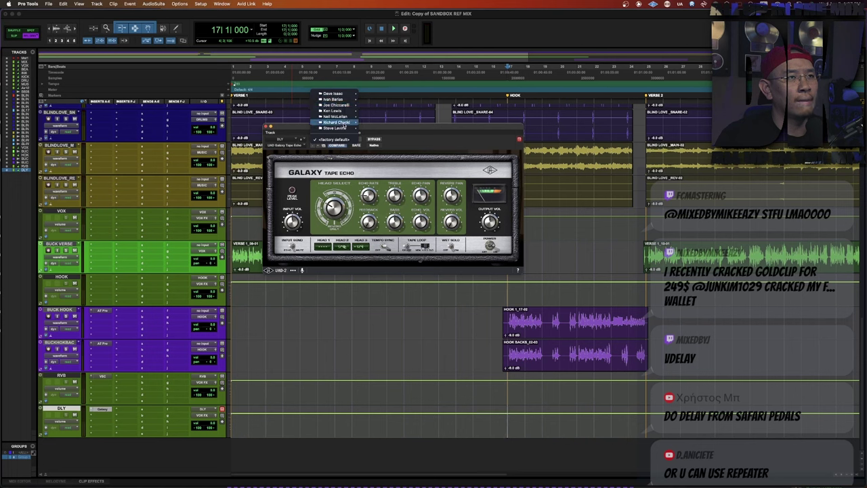
pyautogui.moveTo(344, 130)
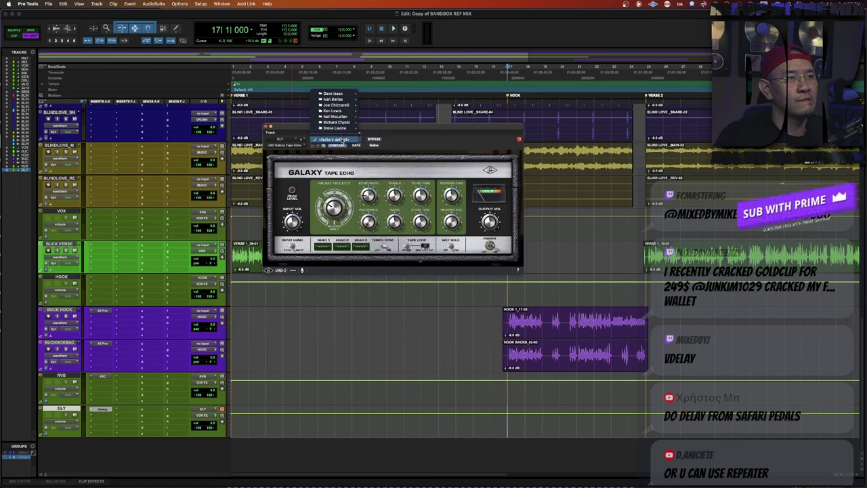
pyautogui.click(393, 132)
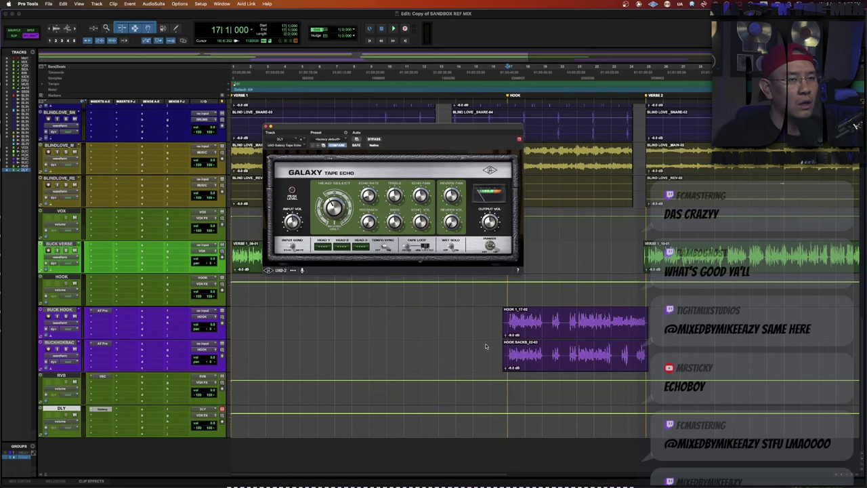
# Play the hook while checking the VOX FX aux, and close the Galaxy Tape Echo window.
pyautogui.press('space')
pyautogui.scroll(5, 120, 332)
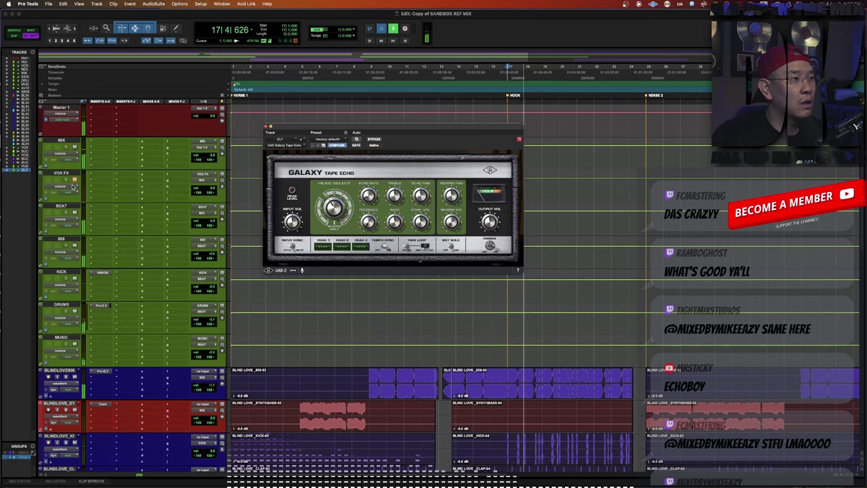
pyautogui.press('space')
pyautogui.press('space')
pyautogui.scroll(-8, 74, 187)
pyautogui.press('super+w')
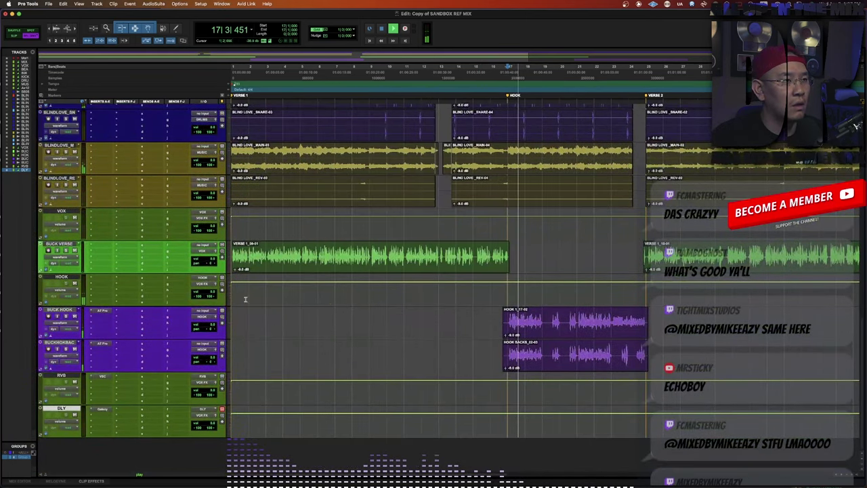
# Select the first verse clip on the BUCK VERSE track and add a send from that track to DLY.
pyautogui.click(271, 264)
pyautogui.press('space')
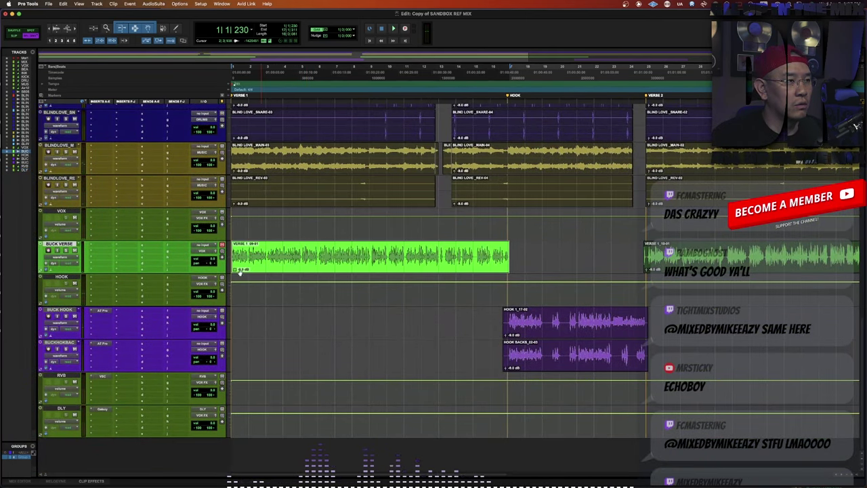
pyautogui.click(149, 247)
pyautogui.write('rvb')
pyautogui.press('Return')
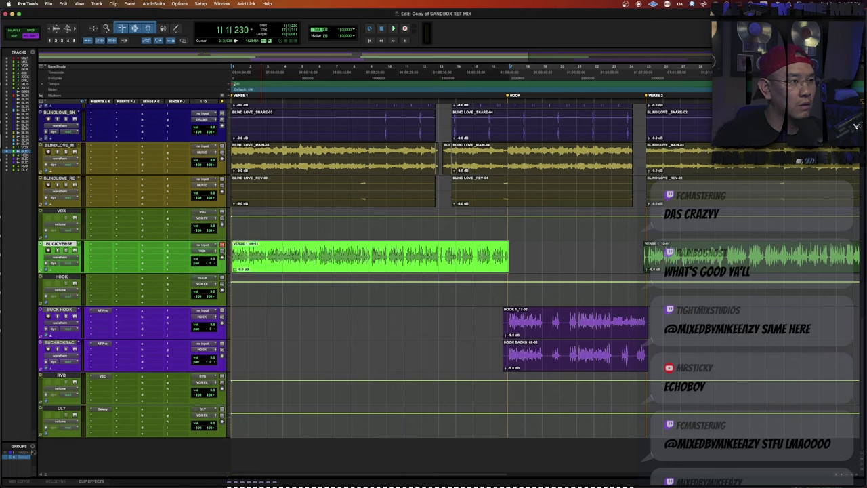
# Solo BUCK VERSE, play the verse, and raise its DLY send to about -4.8 dB.
pyautogui.press('space')
pyautogui.hotkey('shift', 's')
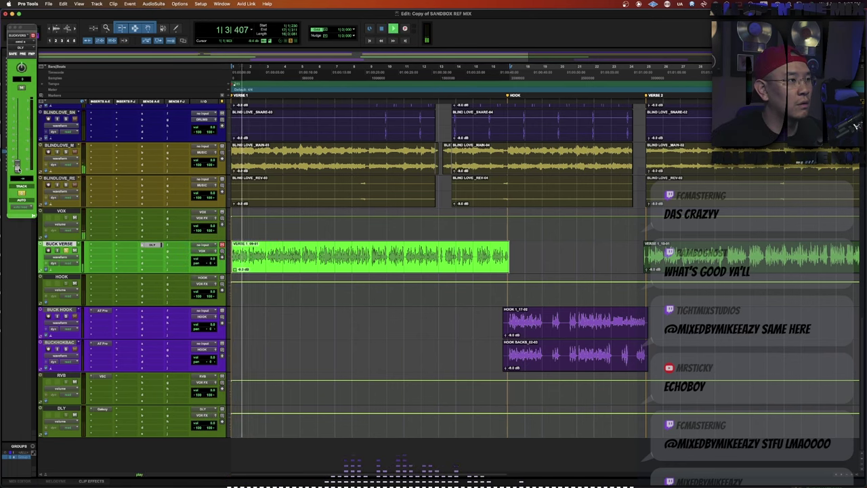
pyautogui.moveTo(18, 168); pyautogui.dragTo(16, 122)
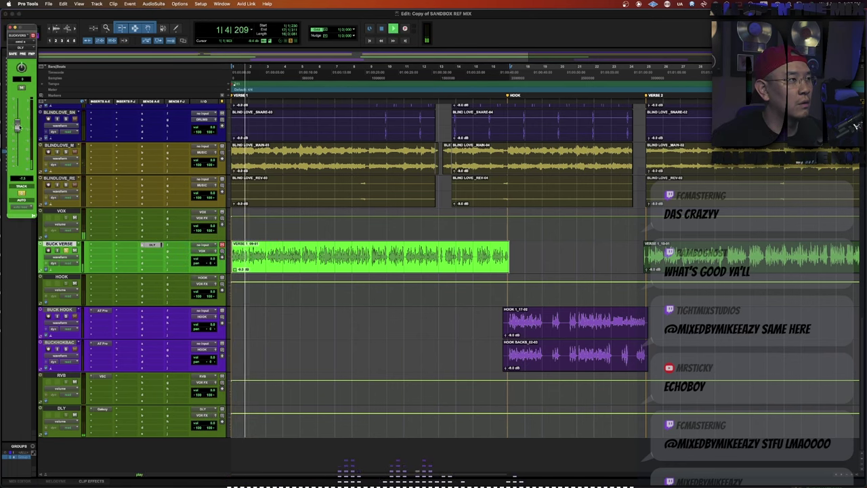
# Open the Galaxy Tape Echo on the DLY aux and adjust its Head Select knob while the verse plays.
pyautogui.click(103, 410)
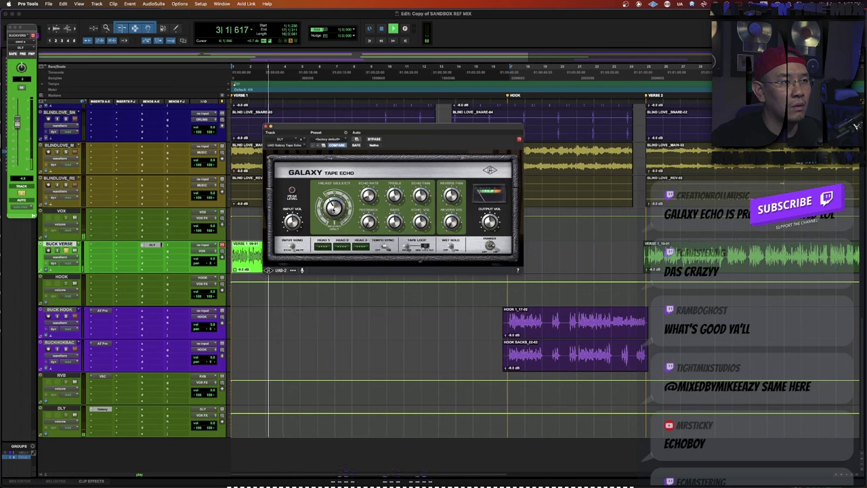
pyautogui.moveTo(334, 221); pyautogui.dragTo(335, 238)
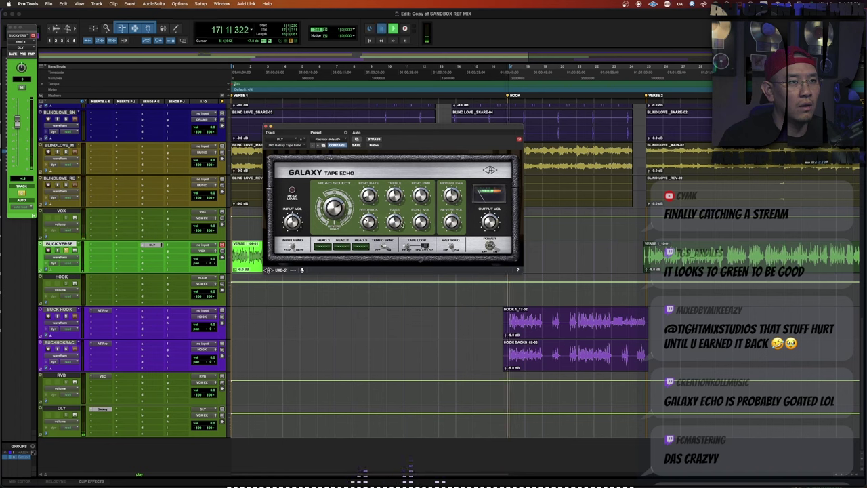
pyautogui.press('space')
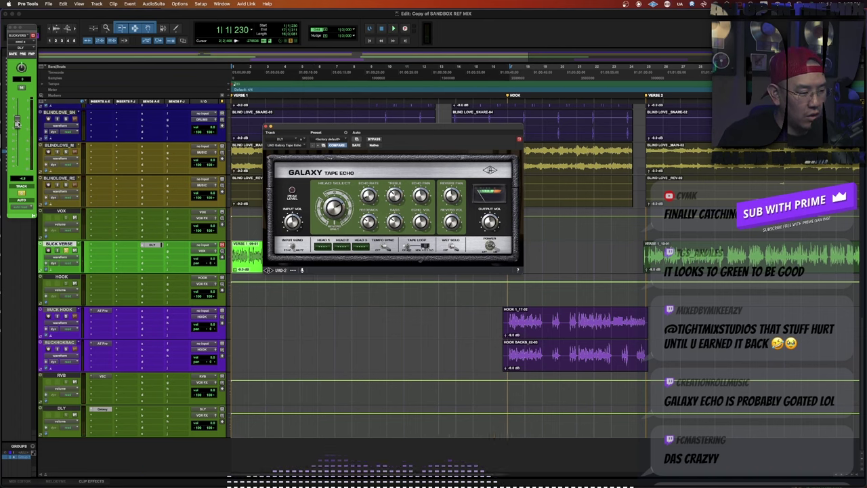
# Lower the BUCK VERSE send to DLY while replaying the verse from its start.
pyautogui.press('space')
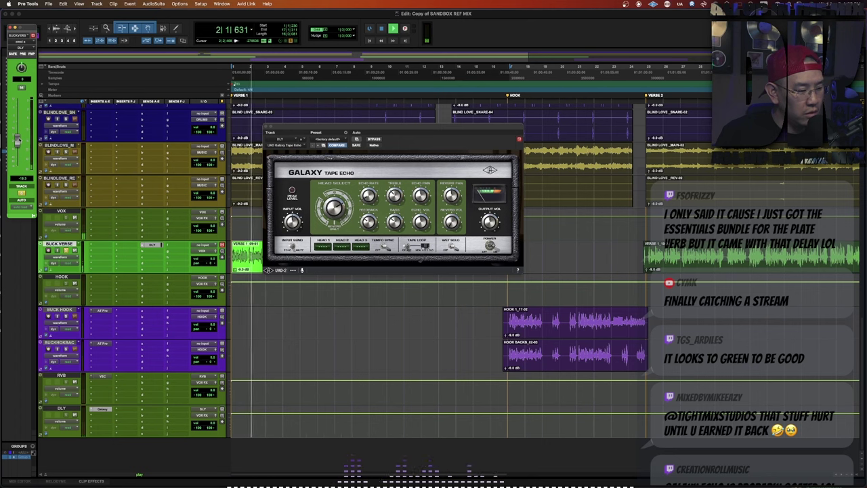
pyautogui.press('space')
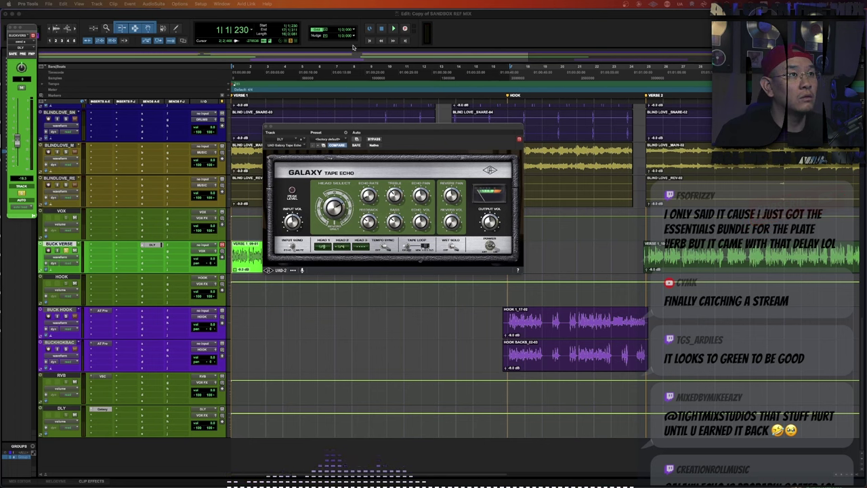
# Close the tape echo, add a send from BUCK VERSE to RVB, and raise it to about -22 dB while the verse plays.
pyautogui.press('space')
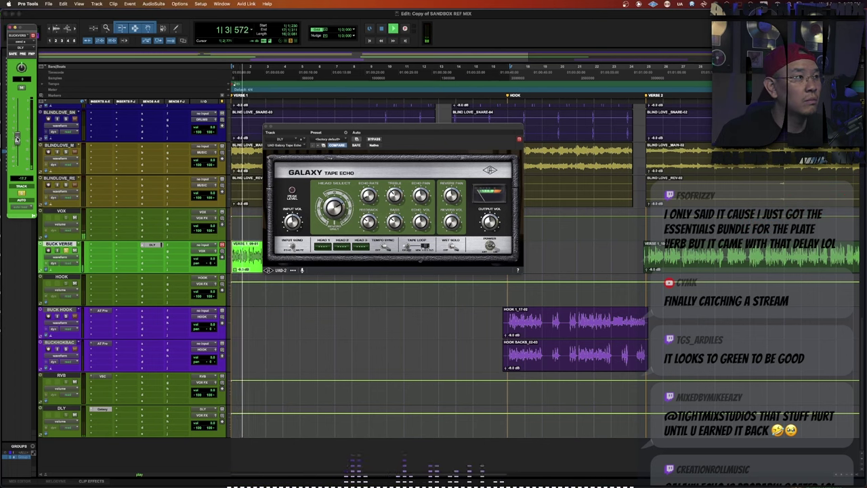
pyautogui.press('ctrl+alt+super+w')
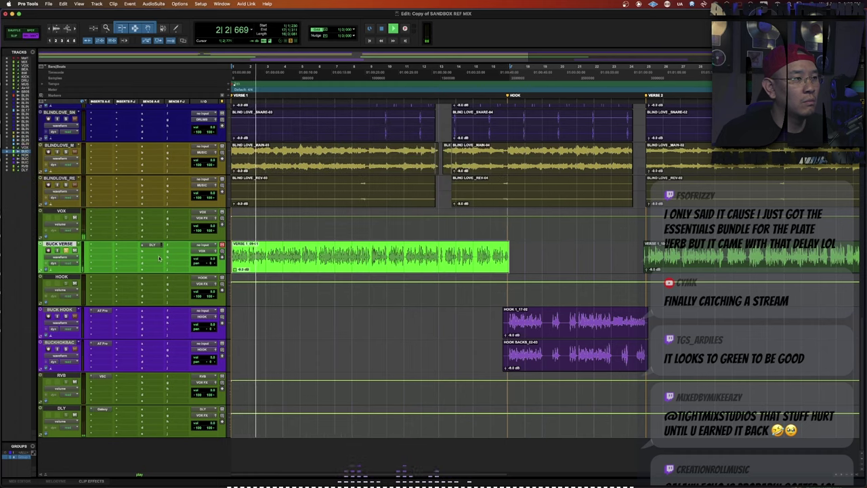
pyautogui.click(152, 251)
pyautogui.write('rvb')
pyautogui.press('Return')
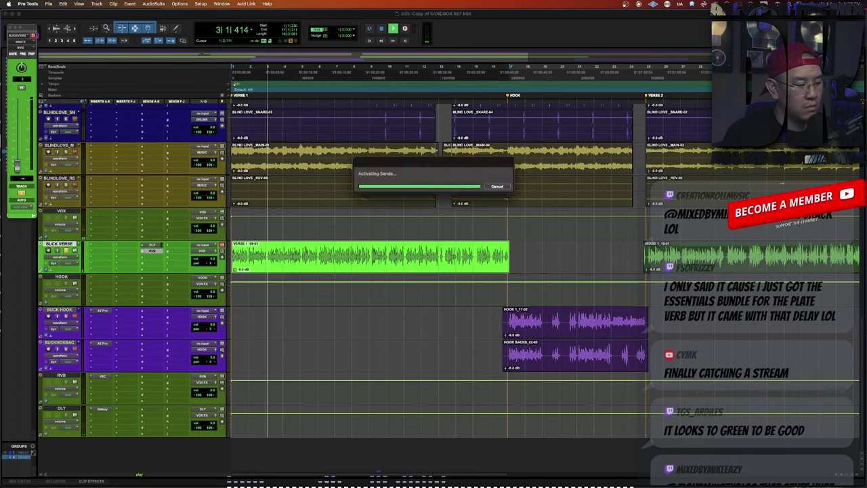
pyautogui.moveTo(18, 166); pyautogui.dragTo(18, 145)
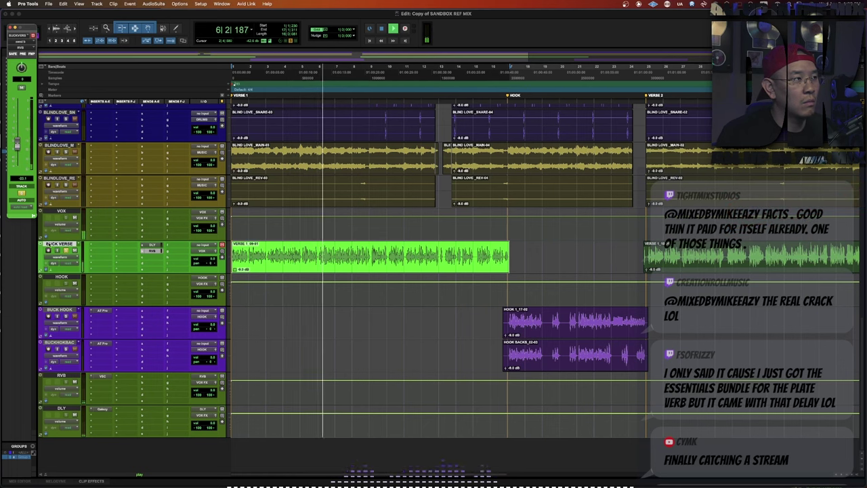
pyautogui.press('space')
pyautogui.press('super+w')
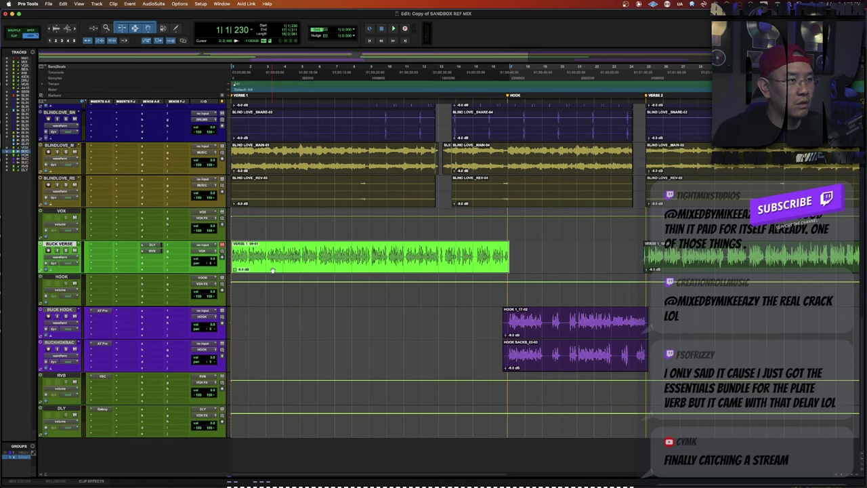
# Play the song from its start at a closer zoom to hear the verse vocal together with the beat.
pyautogui.doubleClick(255, 246)
pyautogui.press('Return')
pyautogui.press('space')
pyautogui.press('t')
pyautogui.press('t')
pyautogui.press('t')
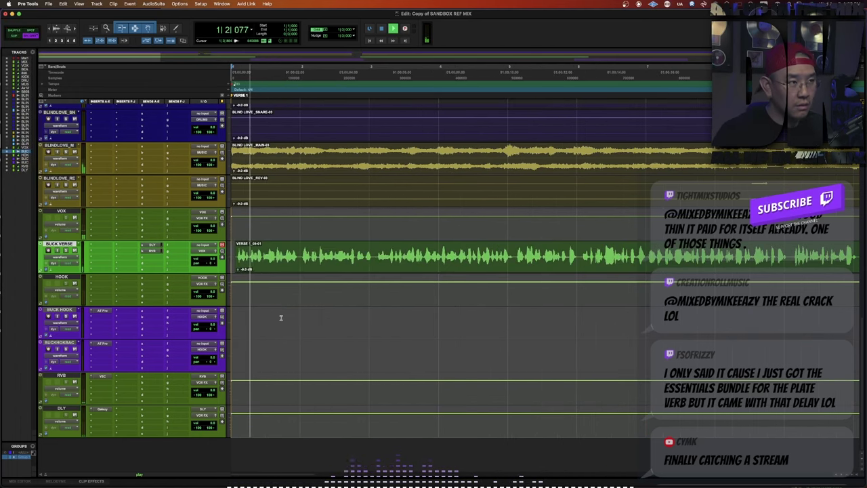
pyautogui.scroll(8, 273, 322)
pyautogui.press('space')
pyautogui.scroll(-6, 271, 323)
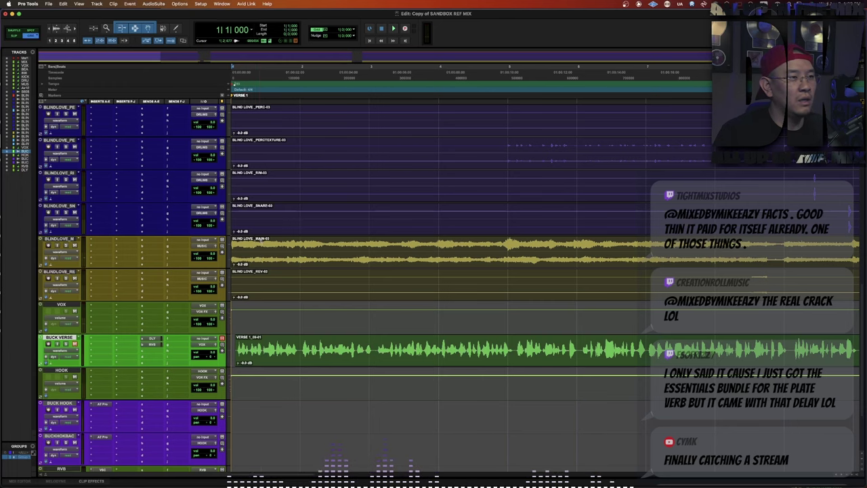
# Review the beat tracks in the first verse and play the percussion texture track from its entry at bar 5.
pyautogui.click(261, 239)
pyautogui.scroll(9, 262, 237)
pyautogui.press('space')
pyautogui.press('r')
pyautogui.press('space')
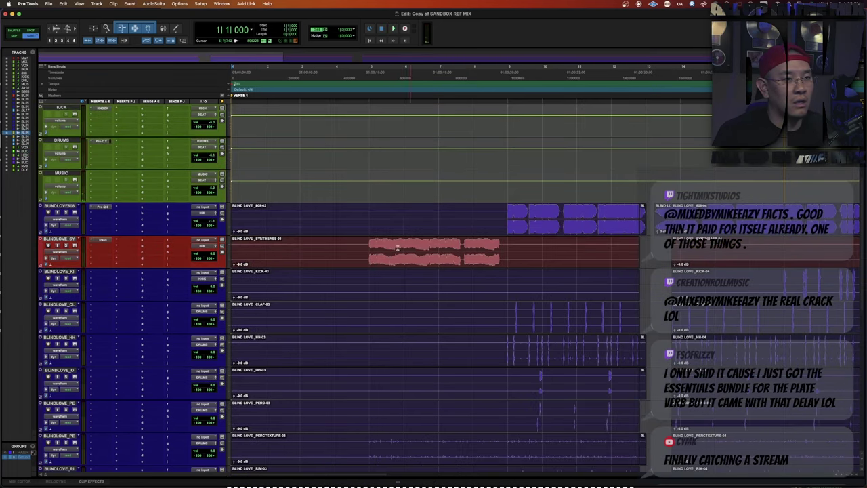
pyautogui.hotkey('ctrl', '[')
pyautogui.scroll(-1, 498, 379)
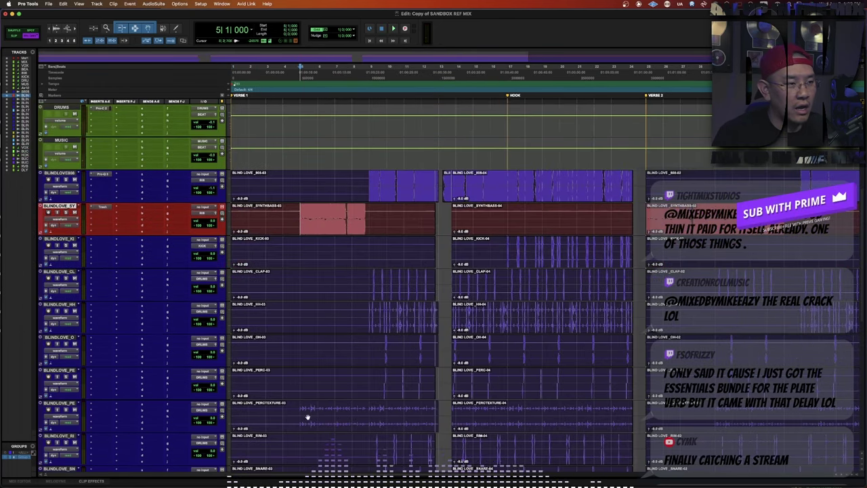
pyautogui.click(302, 412)
pyautogui.press('space')
pyautogui.scroll(-3, 119, 307)
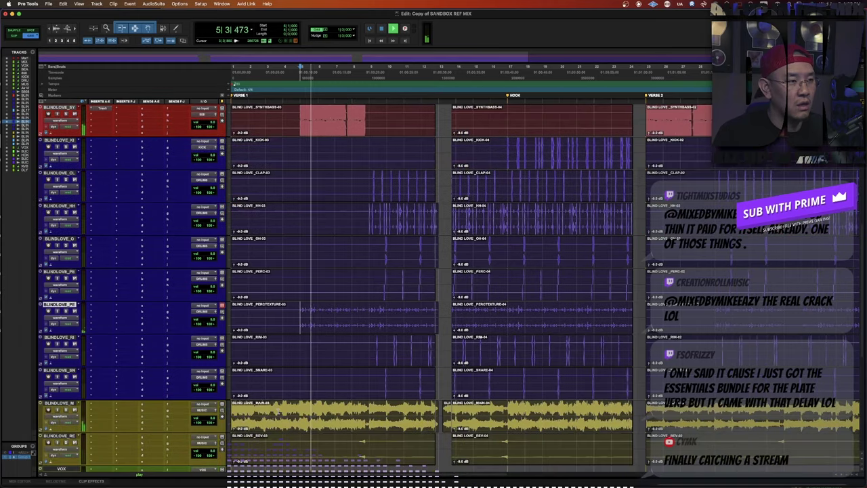
# Stop playback and insert the stereo PanMan plug-in on the percussion texture track.
pyautogui.press('space')
pyautogui.click(119, 307)
pyautogui.click(99, 307)
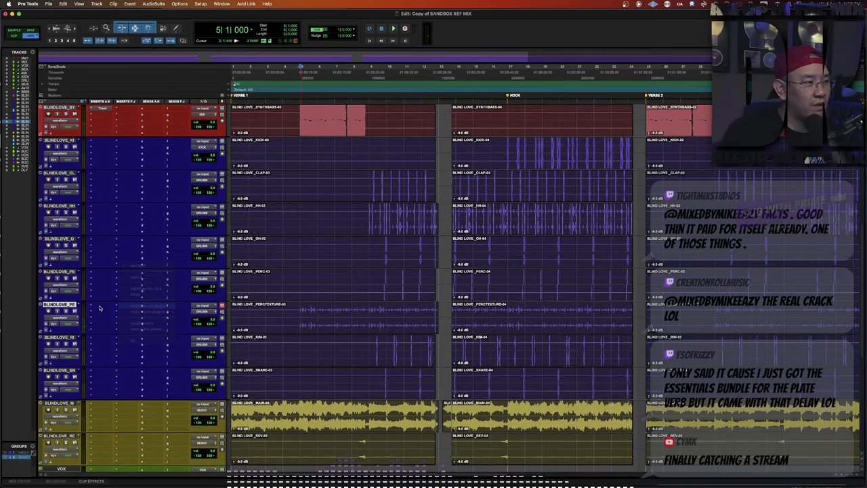
pyautogui.click(99, 307)
pyautogui.press('Escape')
pyautogui.click(98, 307)
pyautogui.write('pan')
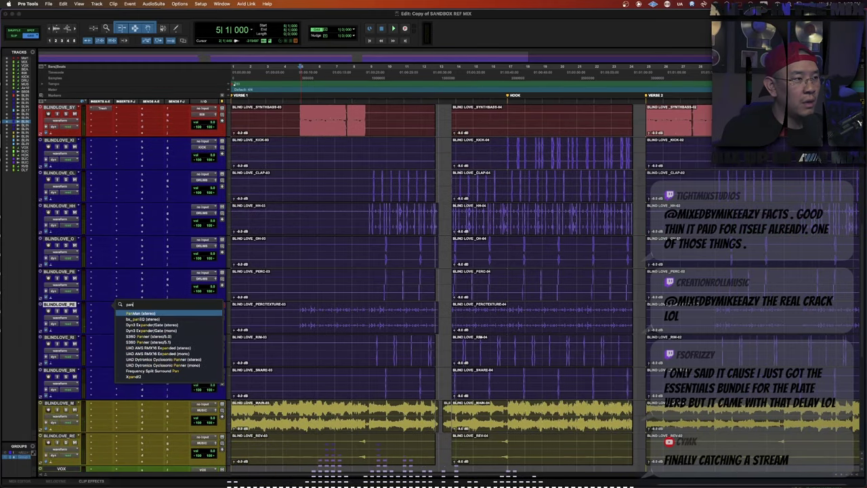
pyautogui.press('Return')
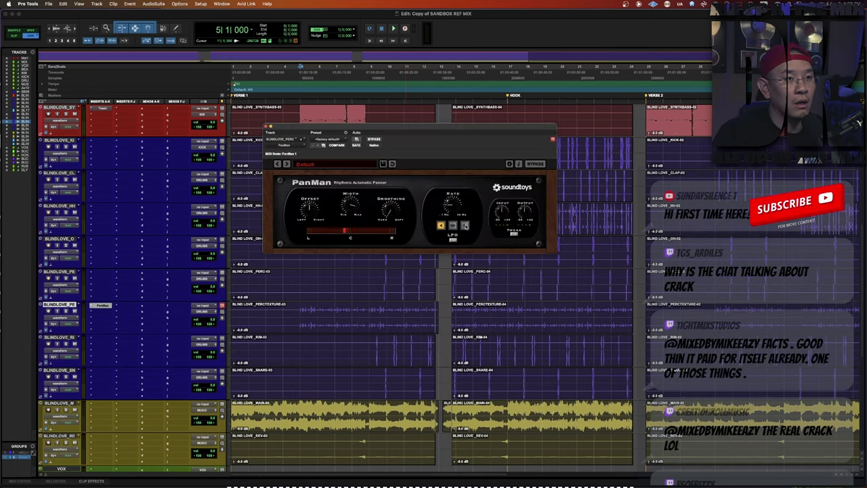
# Switch PanMan on the percussion texture track to its rhythm mode, audition it from bar 5, and reposition the plug-in window.
pyautogui.click(464, 225)
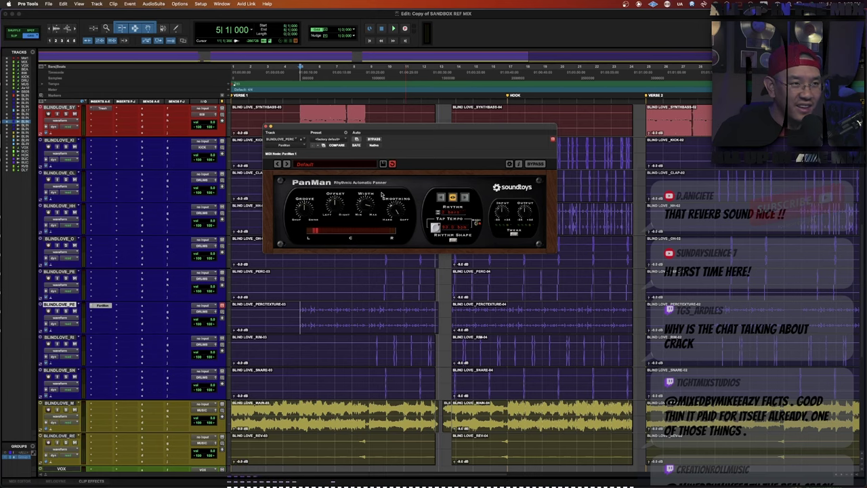
pyautogui.press('space')
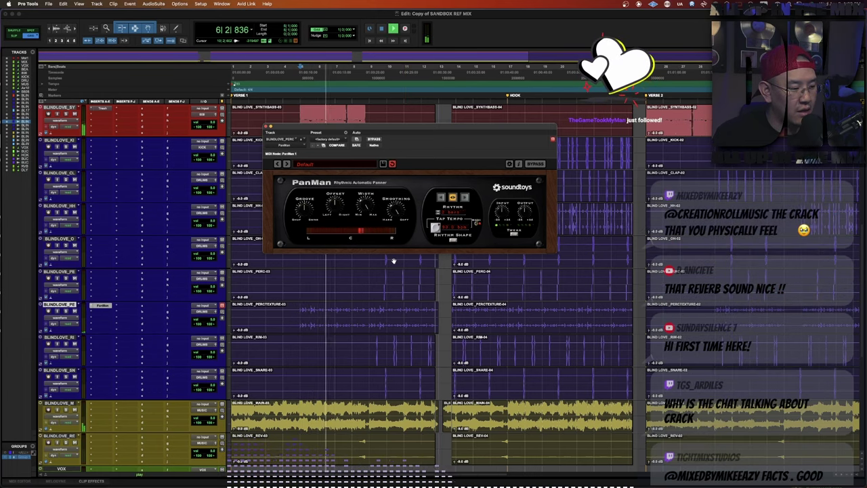
pyautogui.press('space')
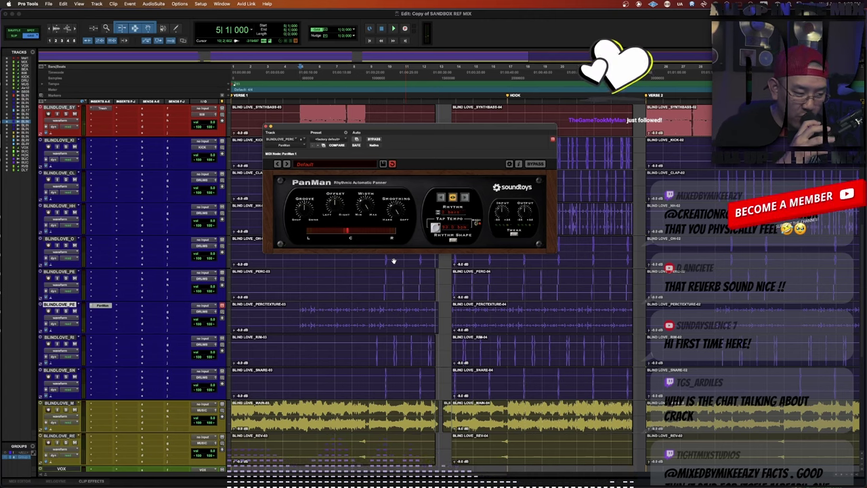
pyautogui.press('space')
pyautogui.press('space')
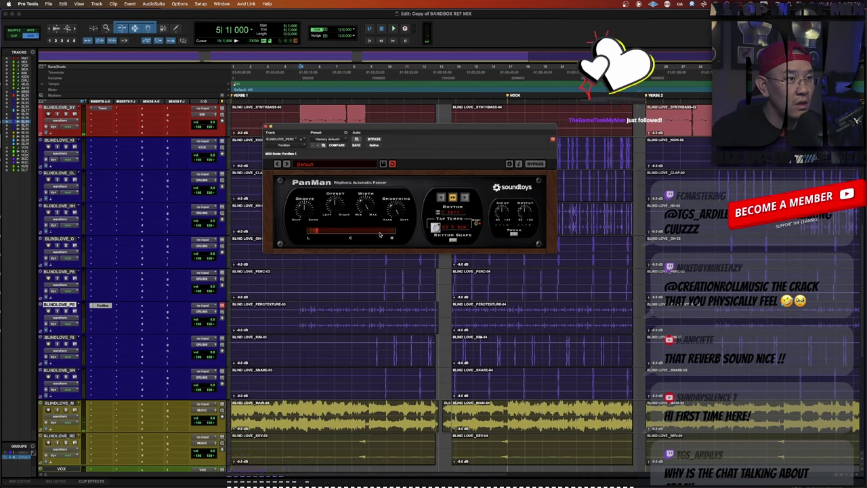
pyautogui.moveTo(369, 126); pyautogui.dragTo(409, 212)
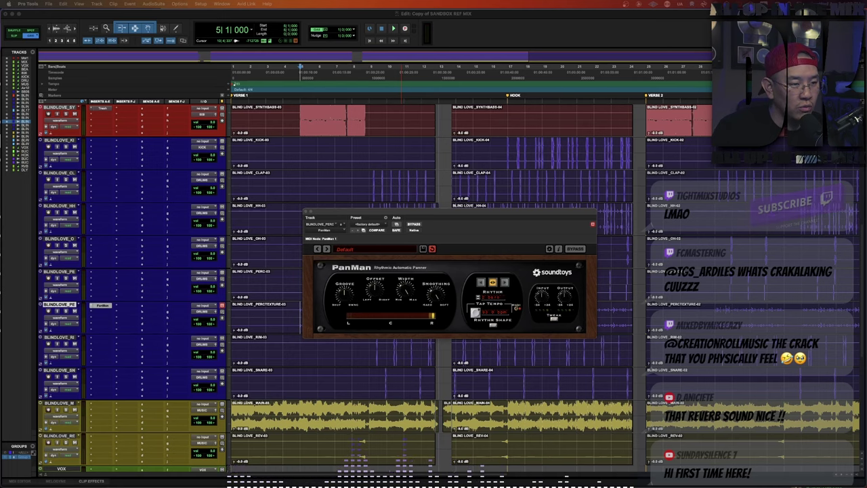
# Switch to Chrome, view the artist's YouTube channel in an enlarged window, and close its tab.
pyautogui.moveTo(298, 487); pyautogui.dragTo(400, 73)
pyautogui.click(349, 87)
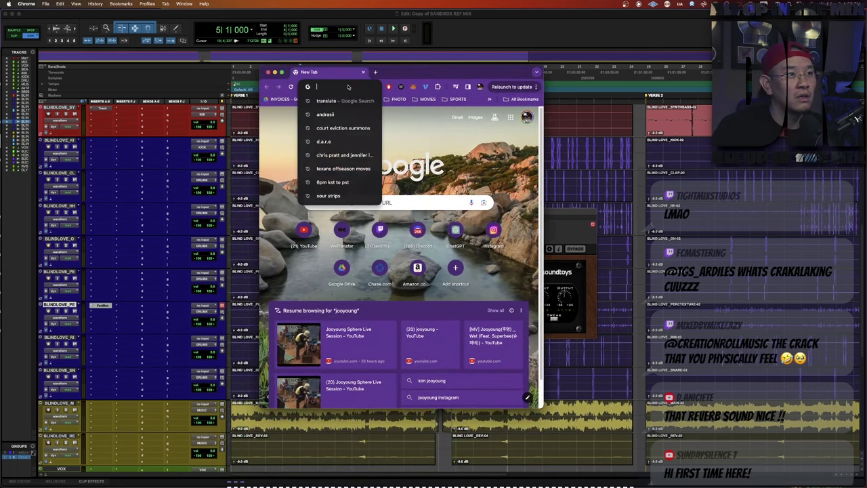
pyautogui.write('you')
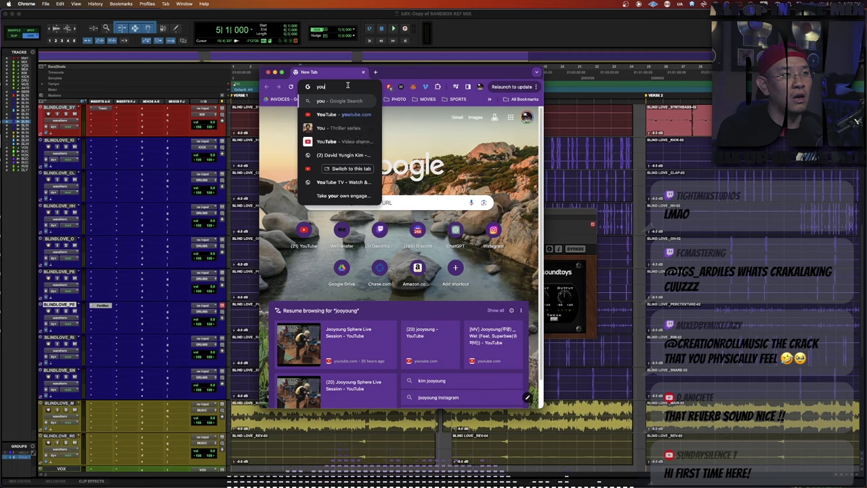
pyautogui.write('tube.com/@dav')
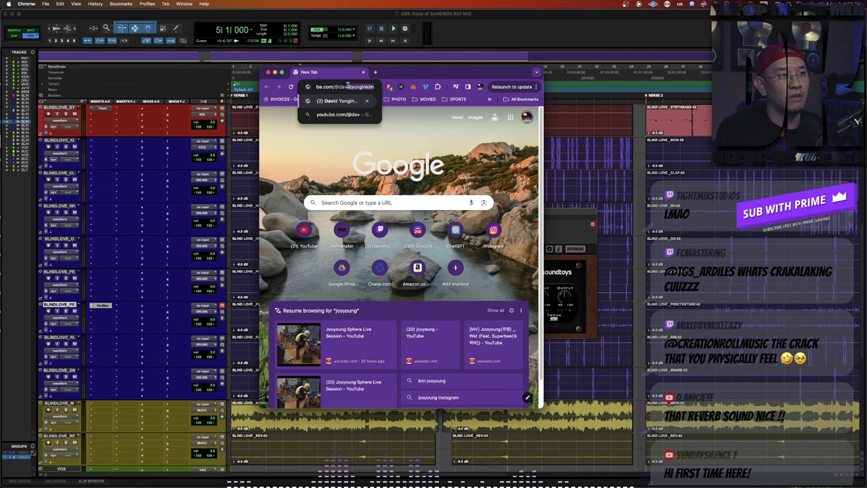
pyautogui.press('Return')
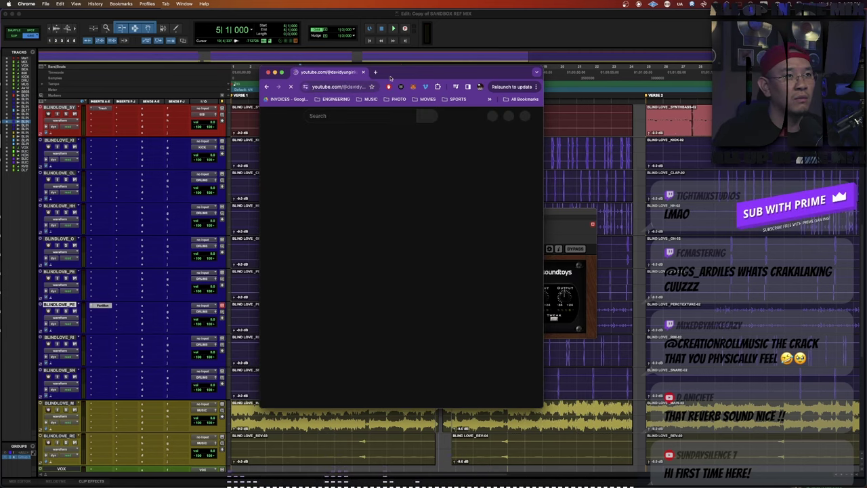
pyautogui.doubleClick(401, 72)
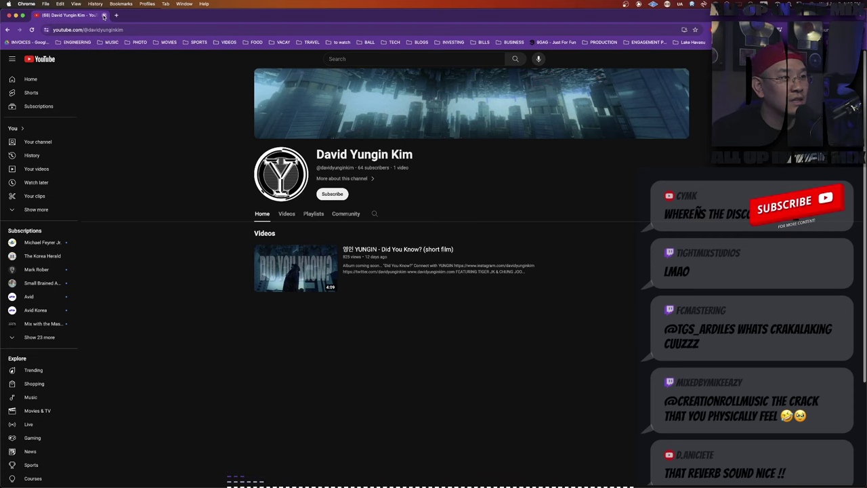
pyautogui.click(103, 15)
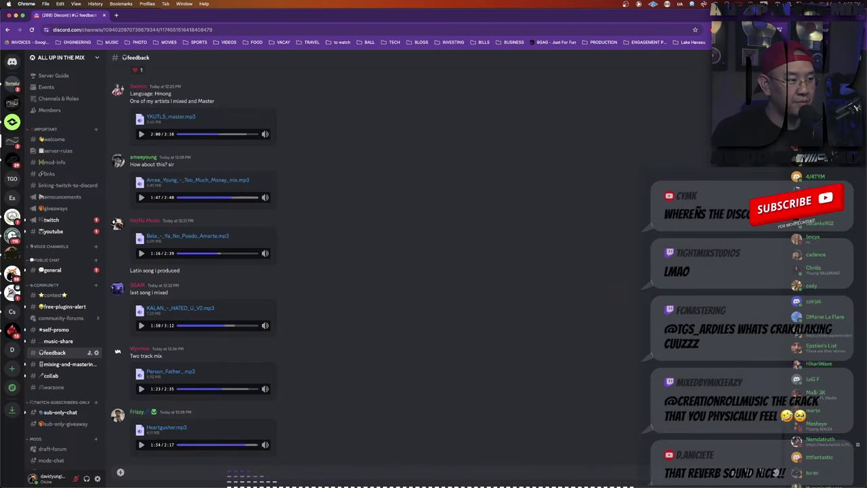
# Return to Pro Tools and audition the beat from bar 5 with PanMan active on the percussion texture track.
pyautogui.press('super+Tab')
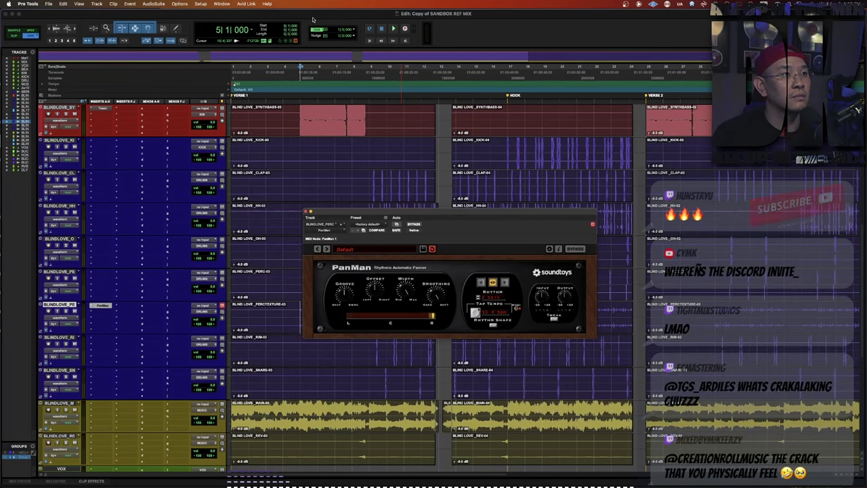
pyautogui.press('space')
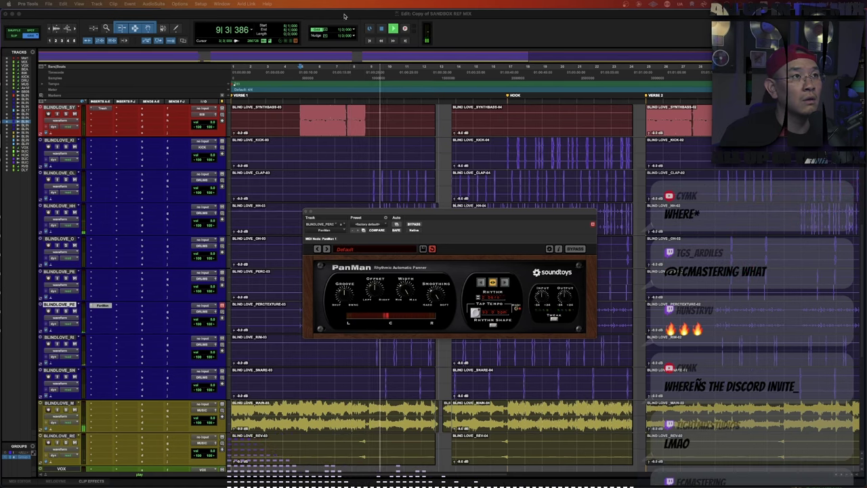
pyautogui.press('space')
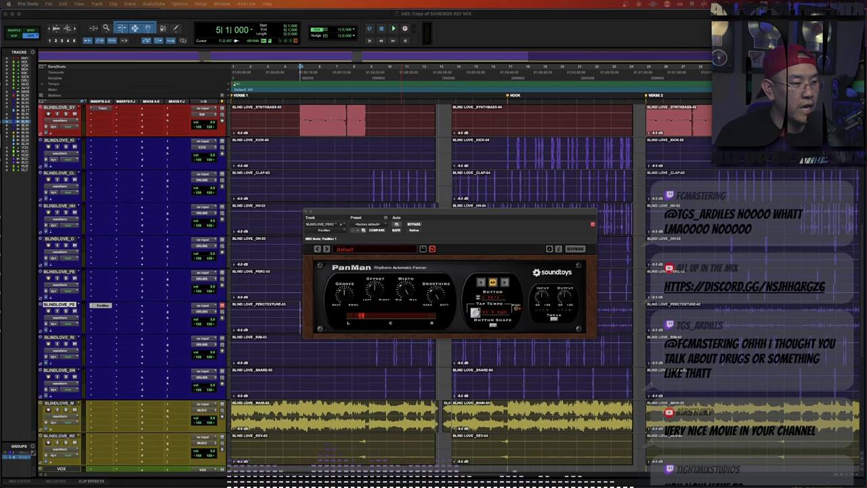
pyautogui.press('space')
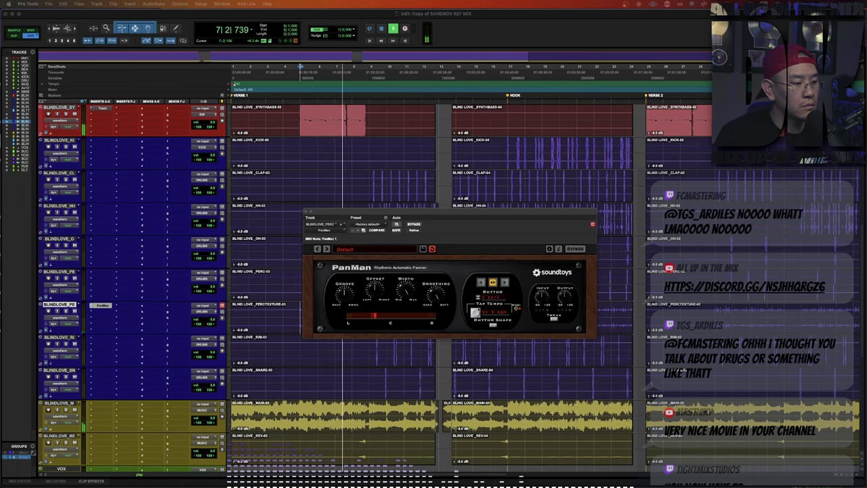
pyautogui.press('space')
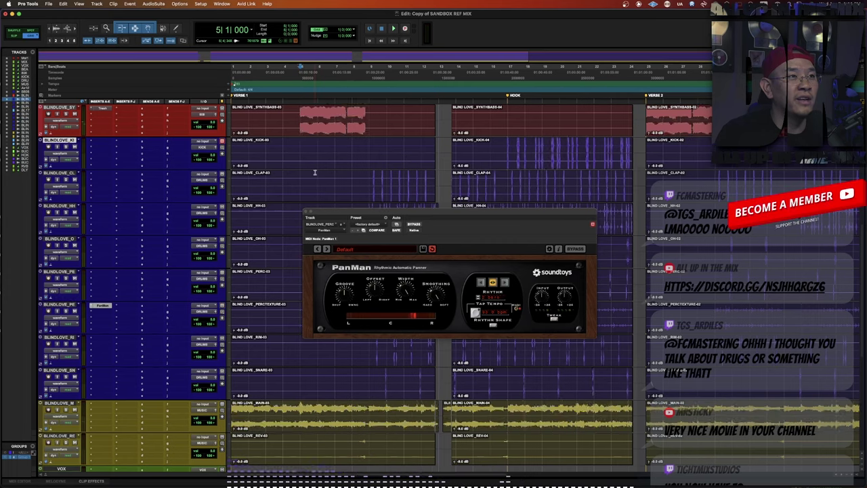
# Close PanMan during playback, move the playback start to bar 9 on the percussion texture track, and raise that track's volume.
pyautogui.press('space')
pyautogui.click(307, 213)
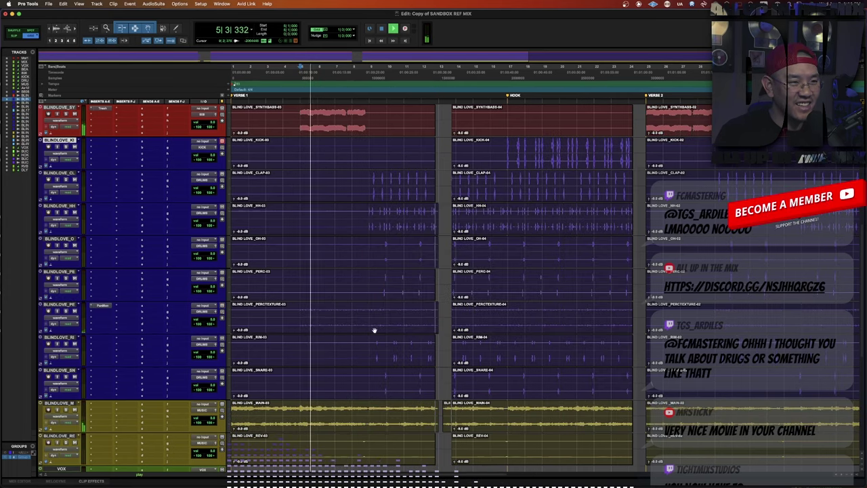
pyautogui.click(371, 314)
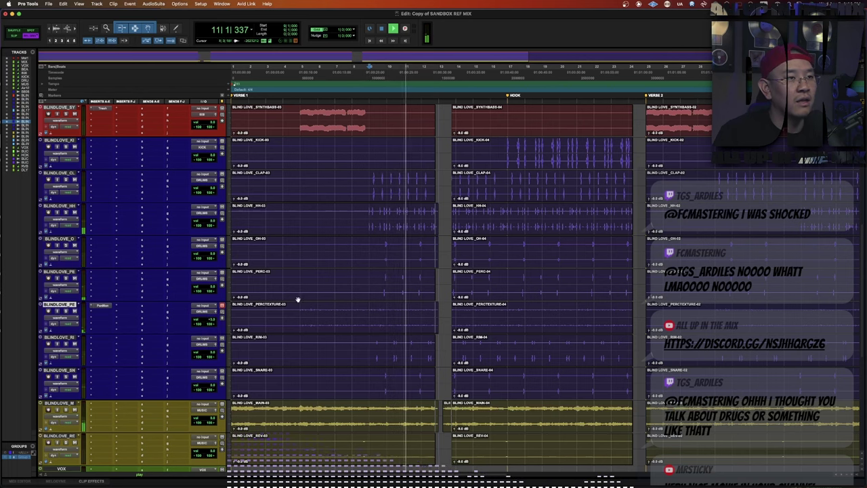
# Insert Relay on the hi-hat track and pan the hi-hat slightly left.
pyautogui.click(368, 211)
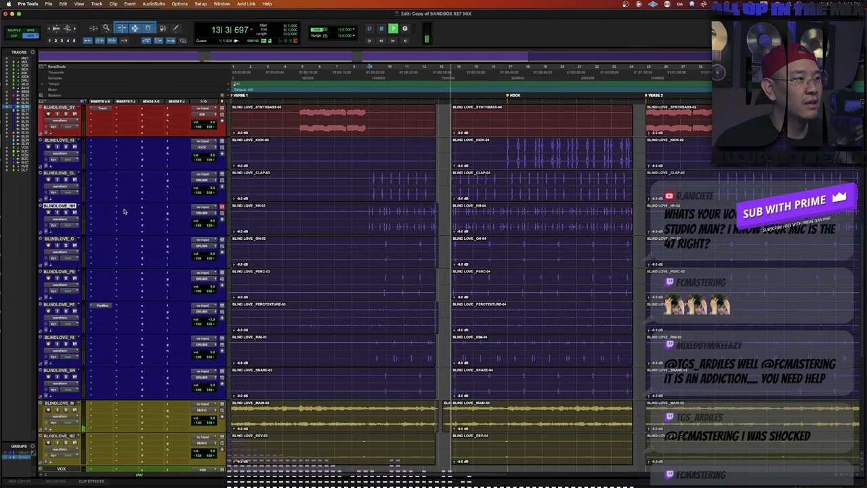
pyautogui.click(102, 206)
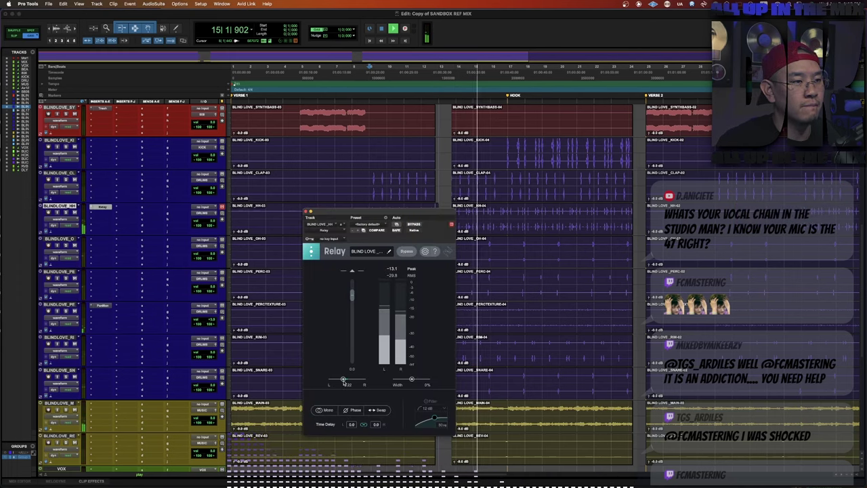
pyautogui.click(306, 212)
# Insert Black Box Analog Design HG-2 (stereo) in the clap track's first insert slot.
pyautogui.click(378, 180)
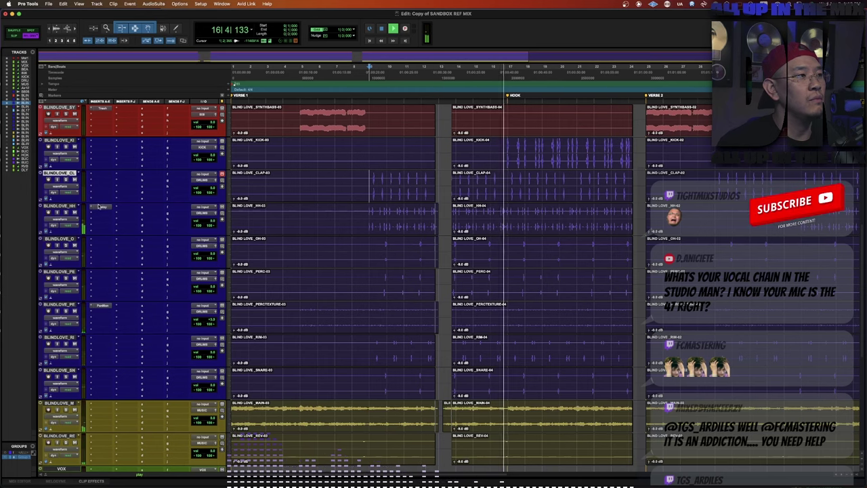
pyautogui.press('space')
pyautogui.click(94, 175)
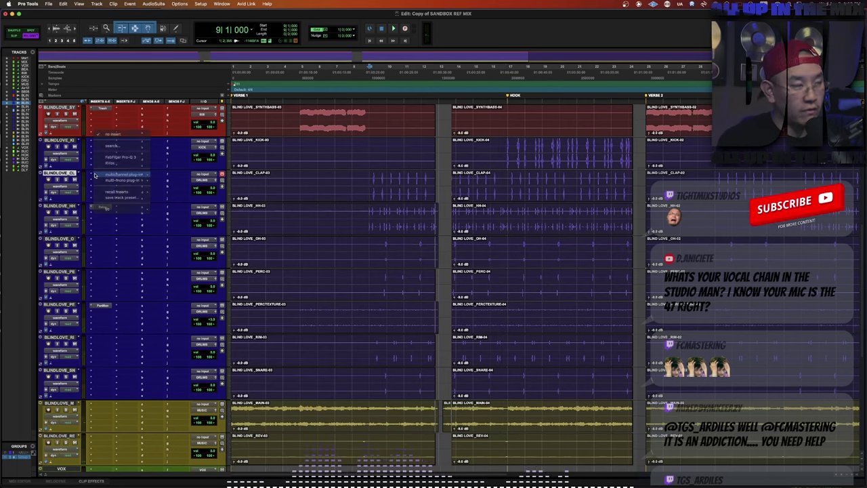
pyautogui.click(113, 145)
pyautogui.write('black')
pyautogui.press('Down')
pyautogui.press('Down')
pyautogui.press('Down')
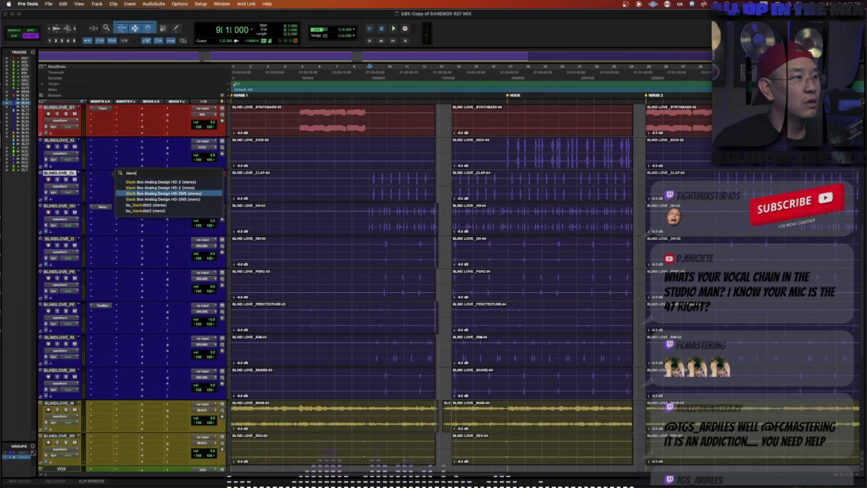
pyautogui.press('Up')
pyautogui.press('Up')
pyautogui.press('Up')
pyautogui.press('Return')
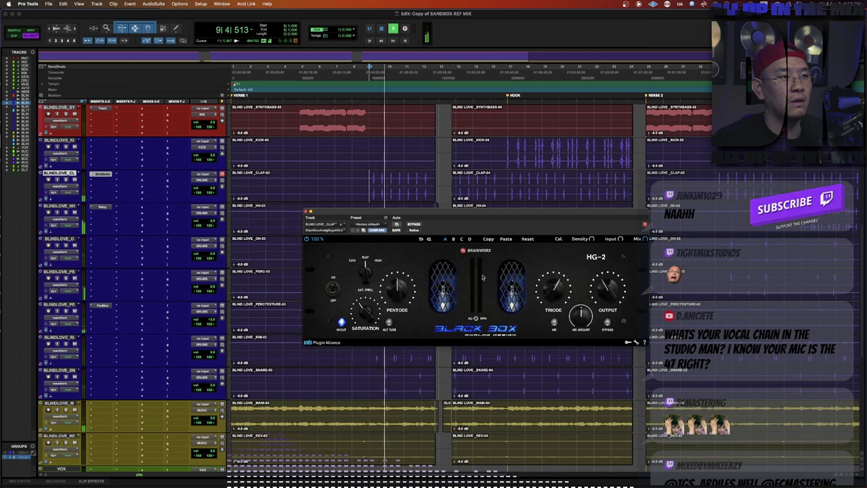
# Compare the clap with the HG-2 bypassed and active during playback, and close the plug-in.
pyautogui.click(414, 224)
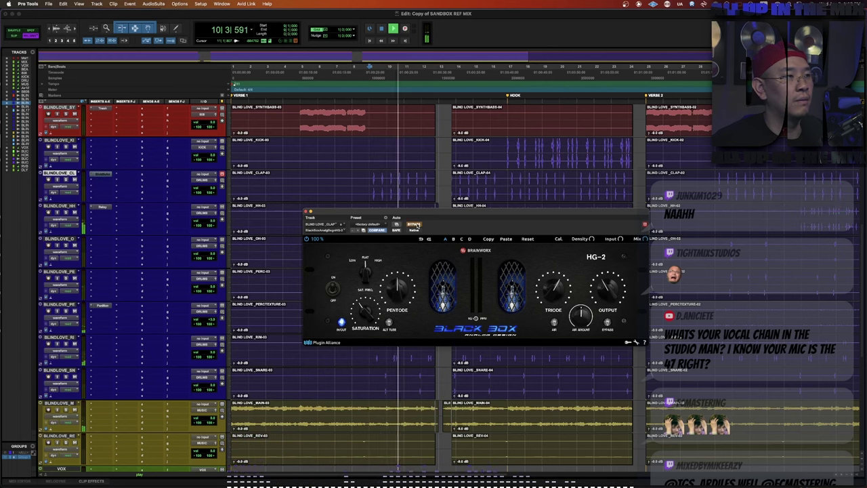
pyautogui.click(414, 224)
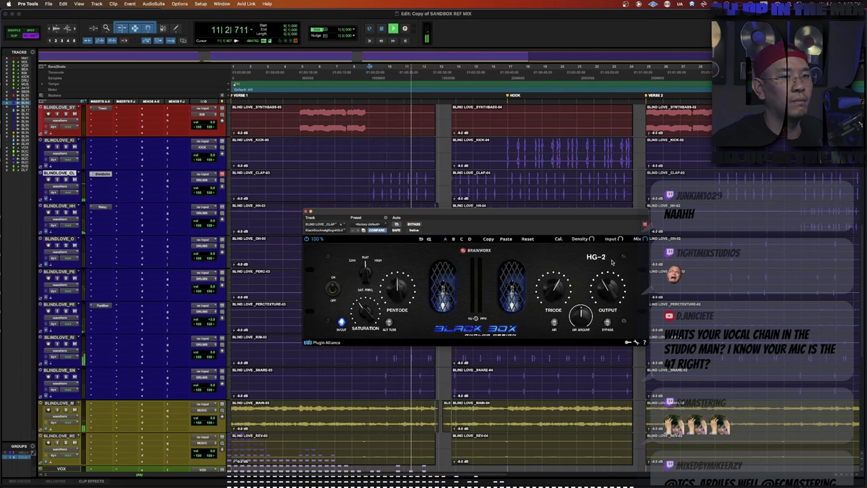
pyautogui.click(307, 212)
pyautogui.press('space')
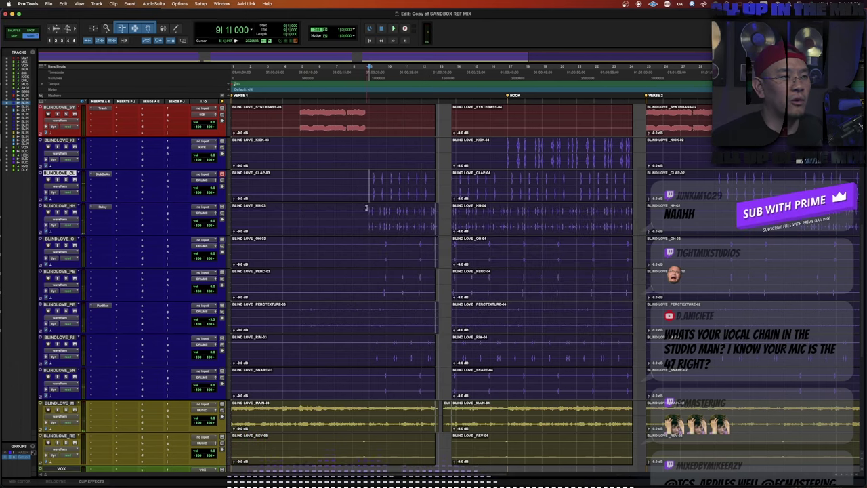
# Play the kick from the start of the hook at bar 17 and stop at the KICK bus.
pyautogui.click(501, 203)
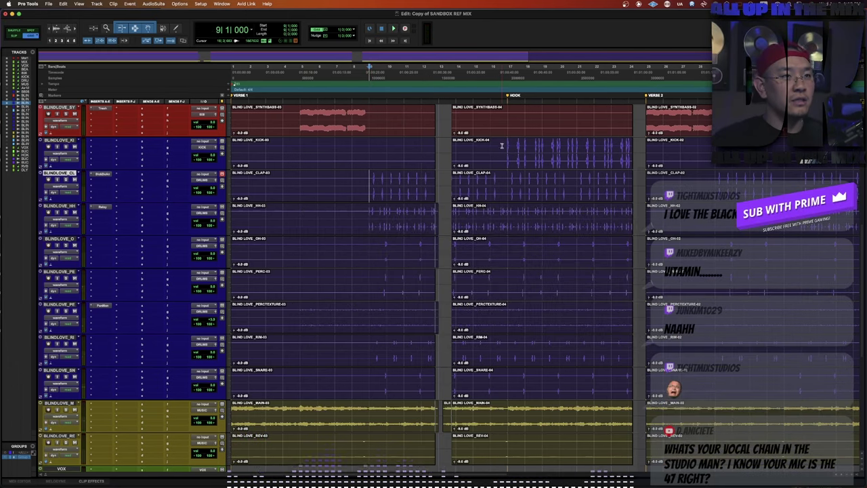
pyautogui.press('space')
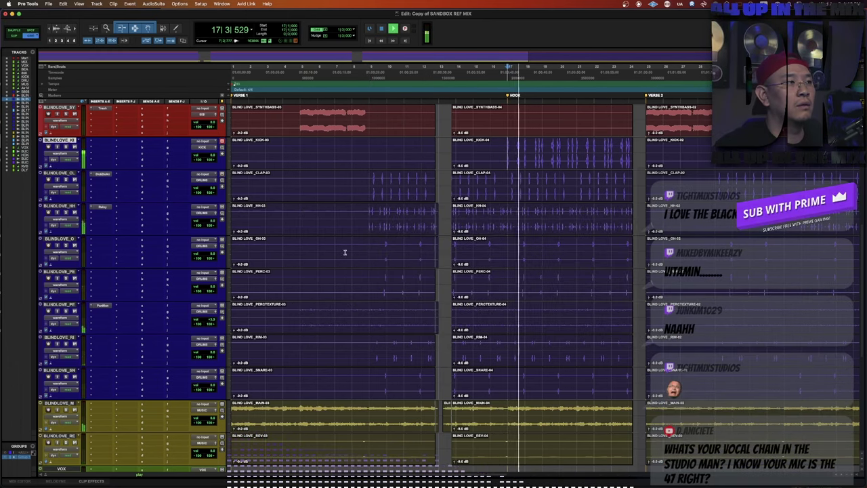
pyautogui.scroll(5, 150, 235)
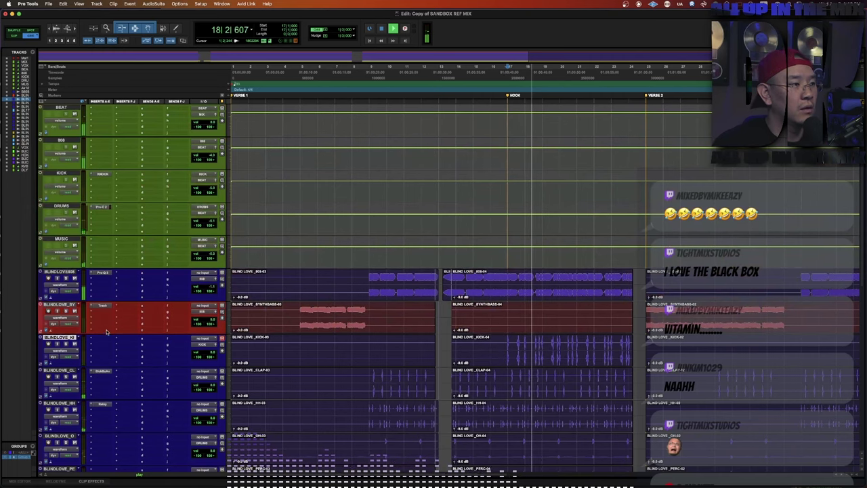
pyautogui.scroll(3, 100, 276)
pyautogui.press('space')
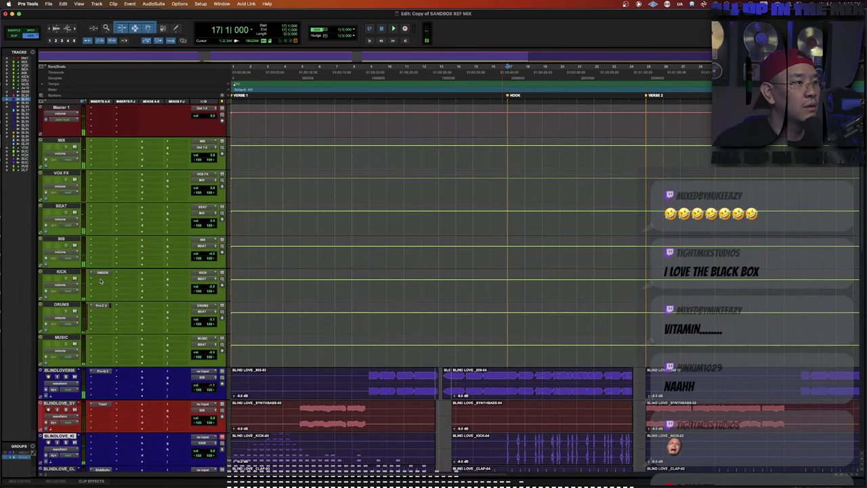
# Insert FabFilter Pro-Q 3 after KNOCK on the KICK bus and boost about 35 Hz by about 5.6 dB.
pyautogui.click(100, 279)
pyautogui.click(130, 262)
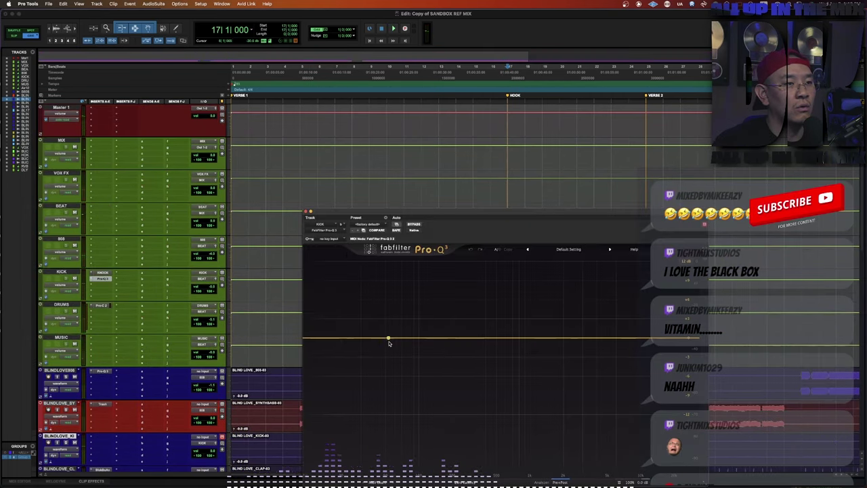
pyautogui.moveTo(365, 338); pyautogui.dragTo(370, 303)
pyautogui.press('space')
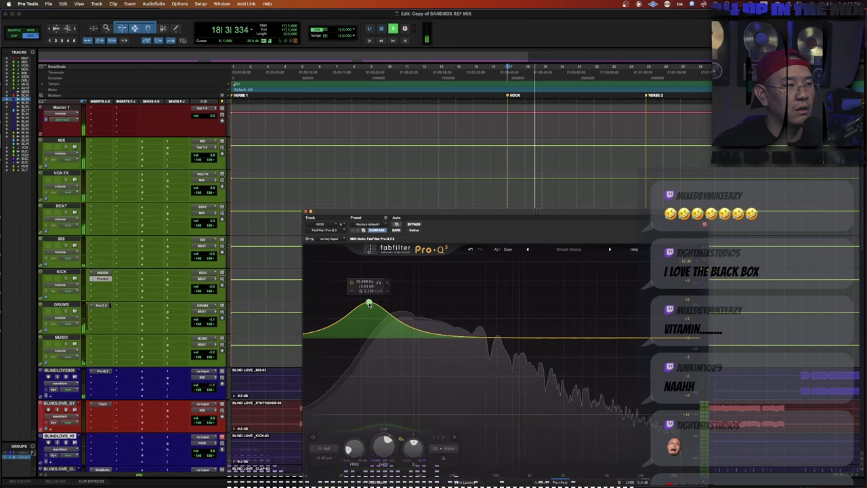
# Close the equalizer, lower the KICK bus volume slightly, and reopen its Pro-Q 3.
pyautogui.press('super+w')
pyautogui.moveTo(213, 287); pyautogui.dragTo(212, 292)
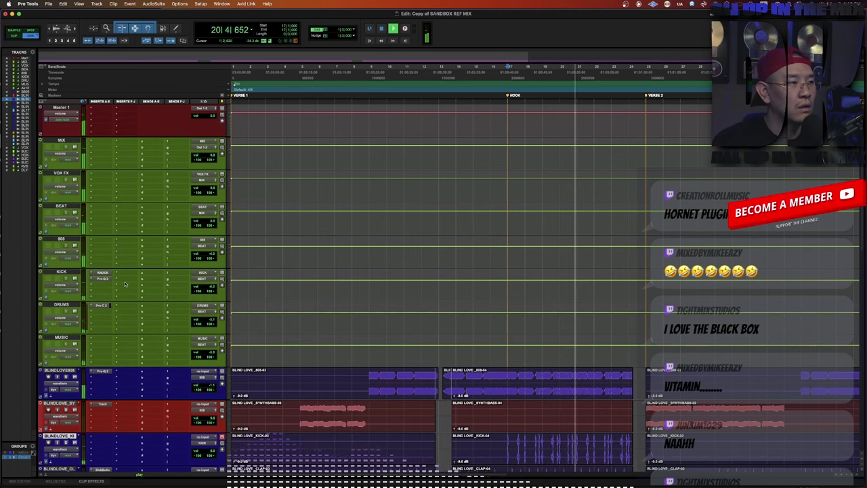
pyautogui.click(102, 280)
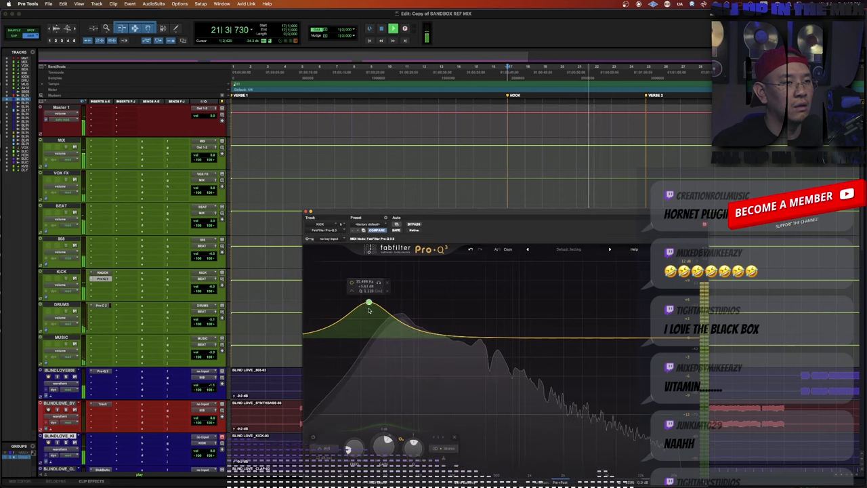
# Raise the KICK bus's Pro-Q 3 low boost further and slightly higher in frequency, close the plug-in, and replay from bar 17.
pyautogui.moveTo(368, 302)
pyautogui.mouseDown()
pyautogui.moveTo(362, 283)
pyautogui.moveTo(376, 282)
pyautogui.moveTo(373, 290)
pyautogui.mouseUp()
pyautogui.press('super+w')
pyautogui.press('space')
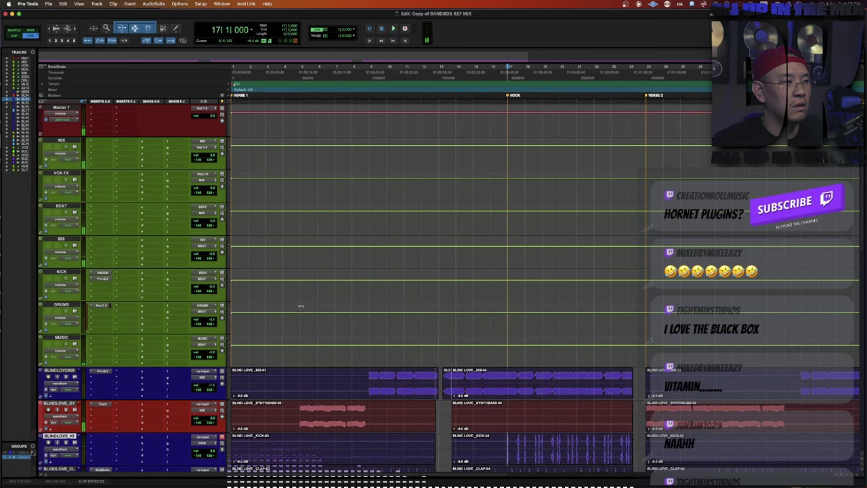
pyautogui.press('space')
pyautogui.scroll(-3, 325, 307)
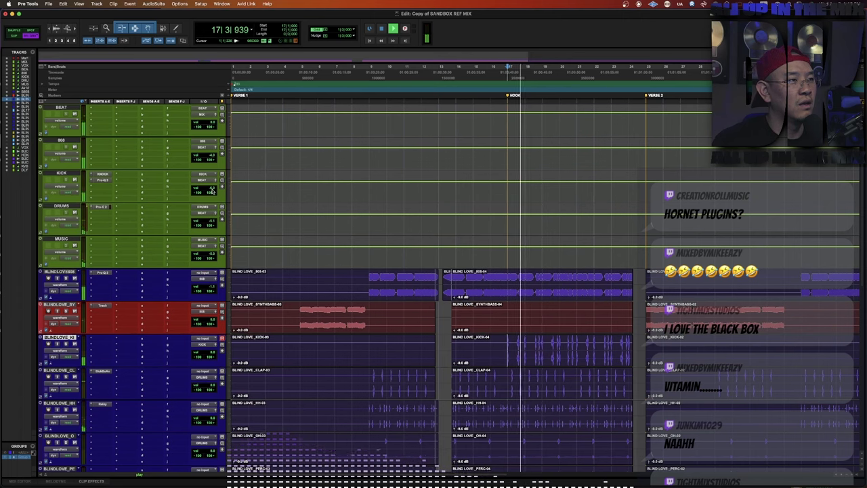
# Reopen Pro-Q 3 on the KICK bus, set its processing mode to Natural Phase, and close the plug-in.
pyautogui.click(103, 179)
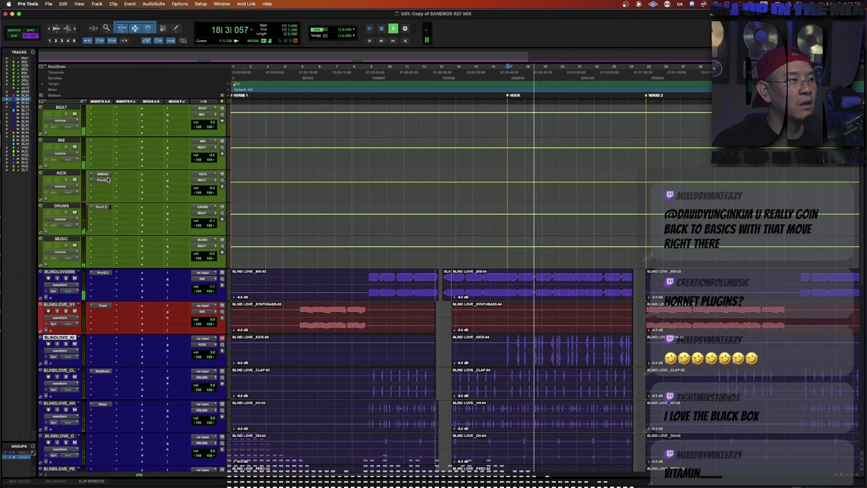
pyautogui.click(474, 482)
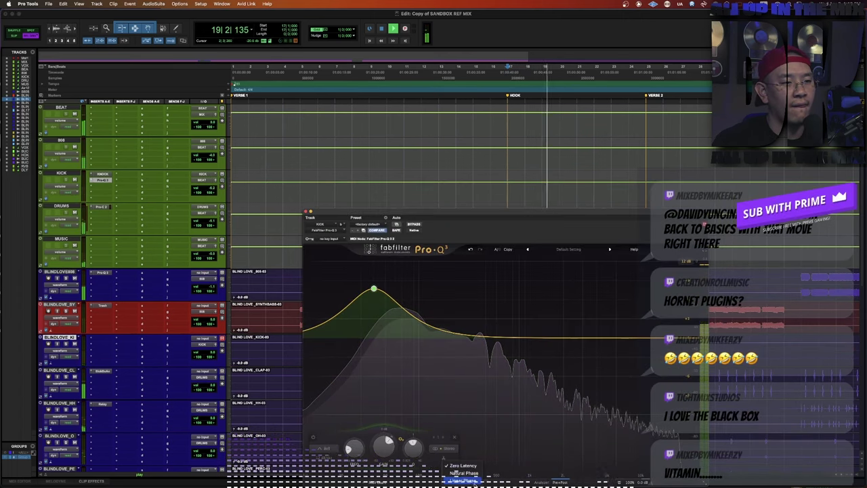
pyautogui.click(471, 473)
pyautogui.press('super+w')
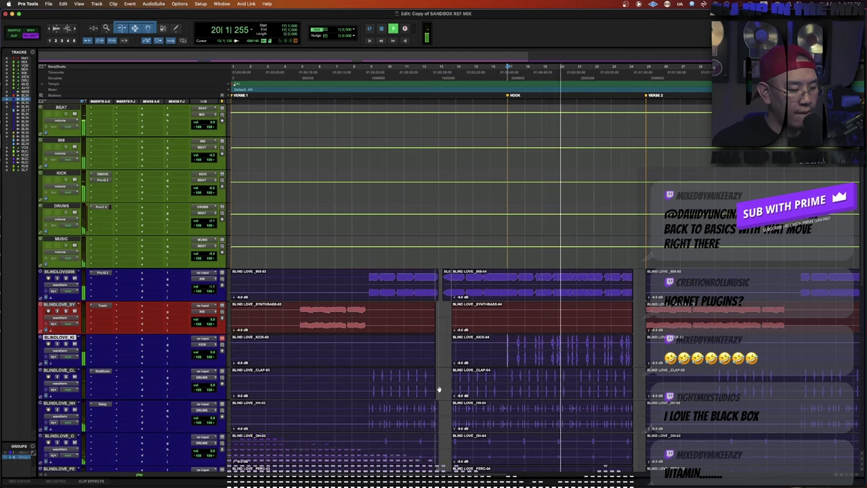
# Listen to the beat from bar 16 leading into the hook, and to the section starting at bar 5.
pyautogui.scroll(-1, 451, 347)
pyautogui.scroll(-4, 452, 345)
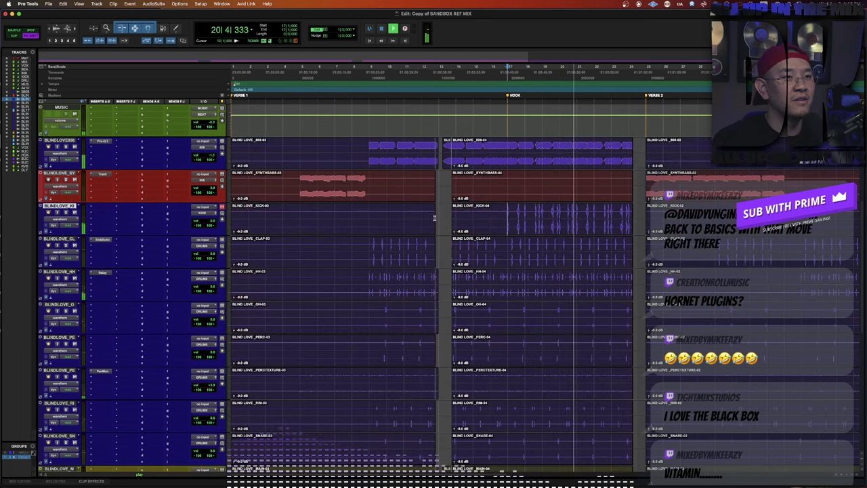
pyautogui.press('space')
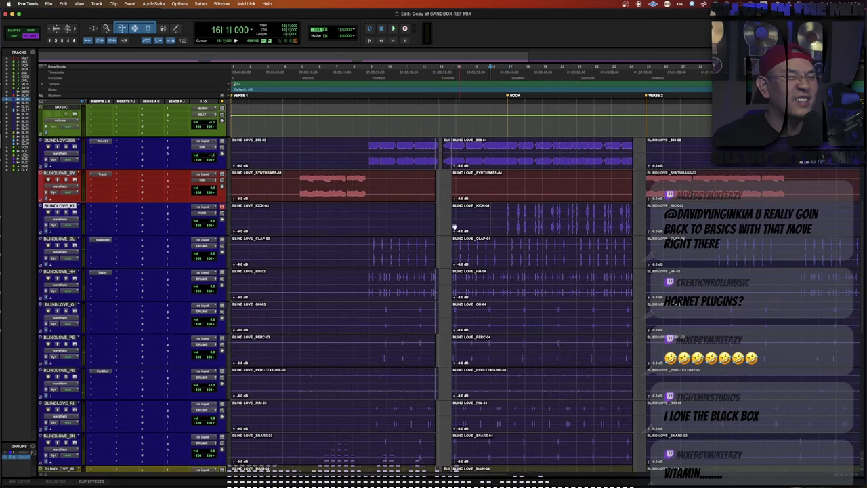
pyautogui.scroll(8, 327, 228)
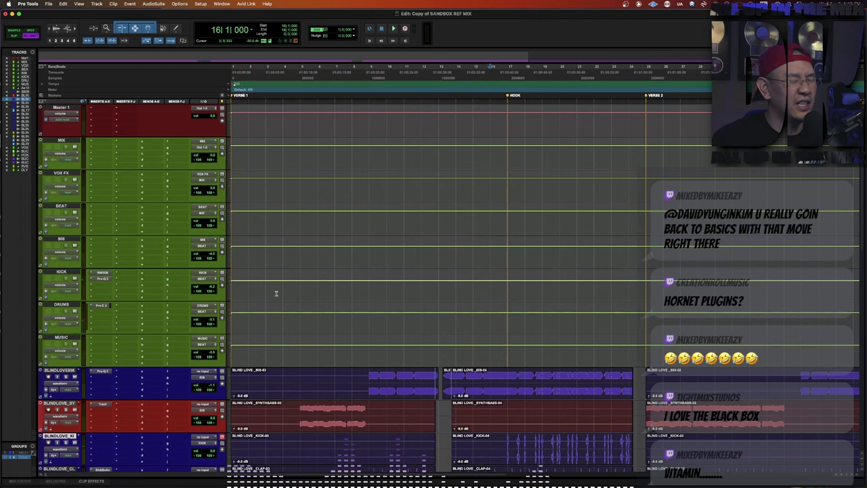
pyautogui.press('space')
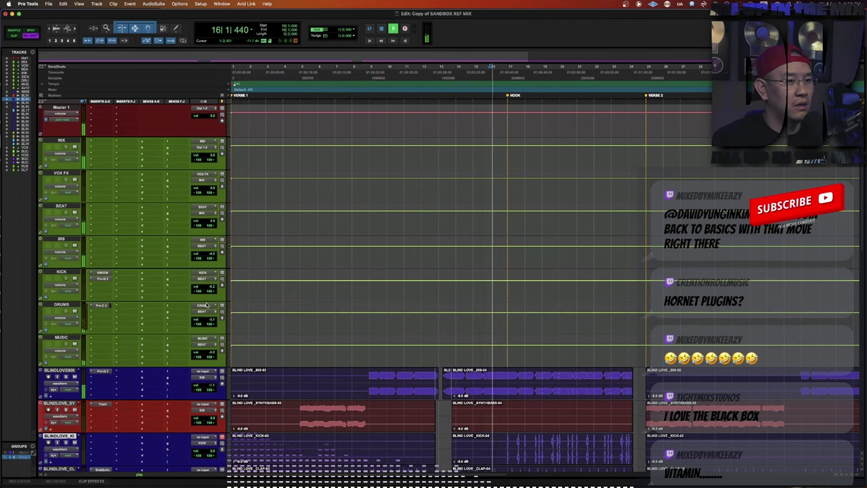
pyautogui.click(301, 383)
pyautogui.press('space')
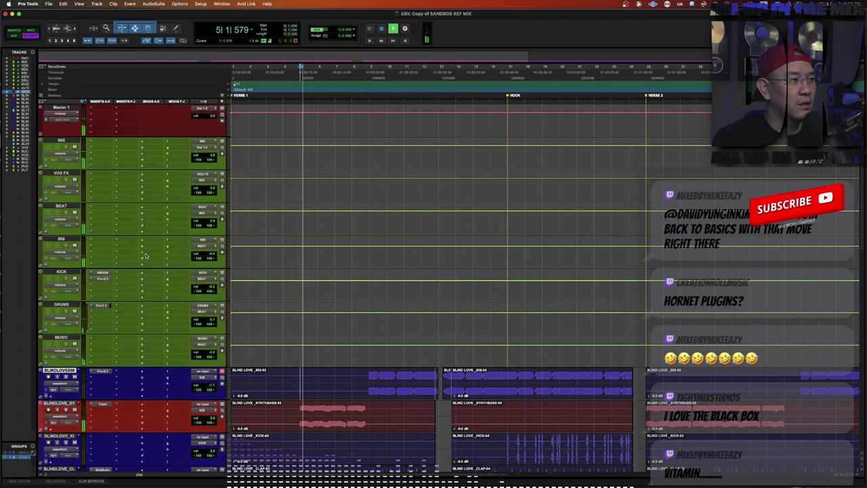
pyautogui.press('space')
# Insert KNOCK on the 808 bus and set its HQ mode to Pristine.
pyautogui.click(96, 240)
pyautogui.click(103, 241)
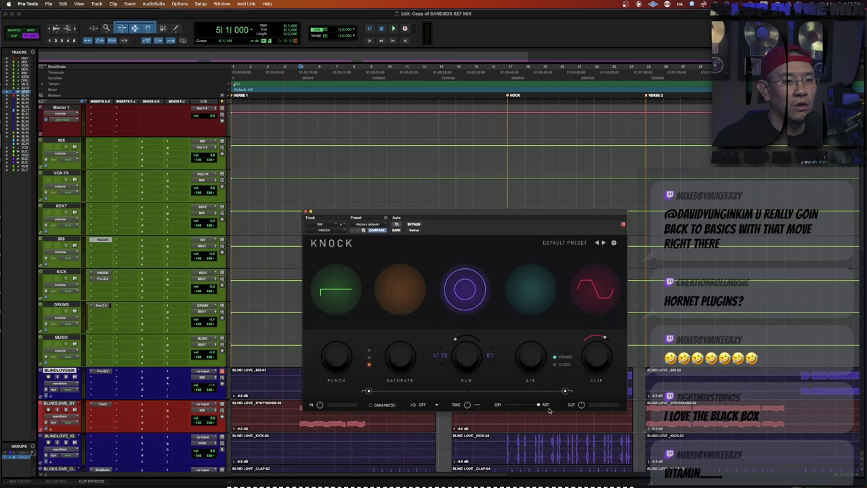
pyautogui.click(425, 405)
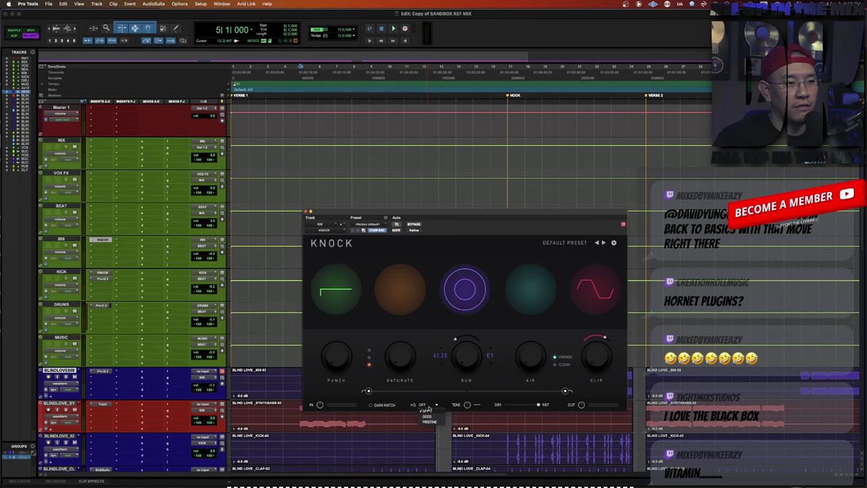
# Raise the Saturate amount slightly in the 808 bus's KNOCK during playback from bar 5, and close the plug-in.
pyautogui.press('space')
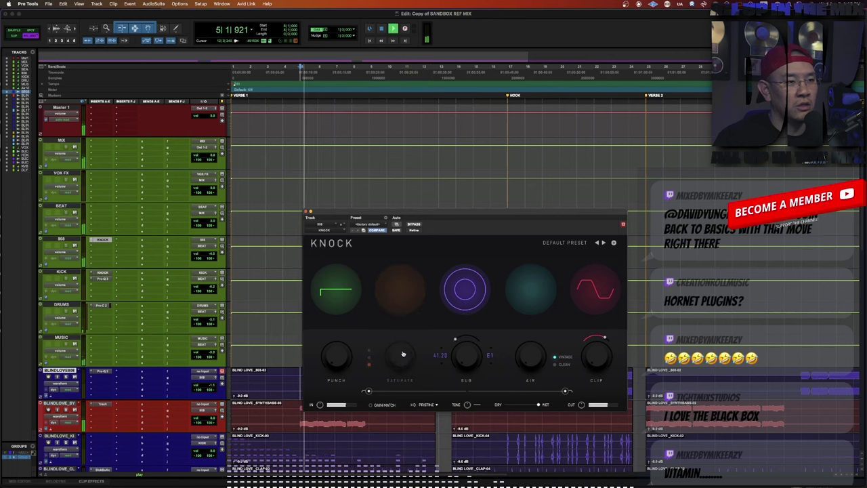
pyautogui.moveTo(404, 353); pyautogui.dragTo(402, 340)
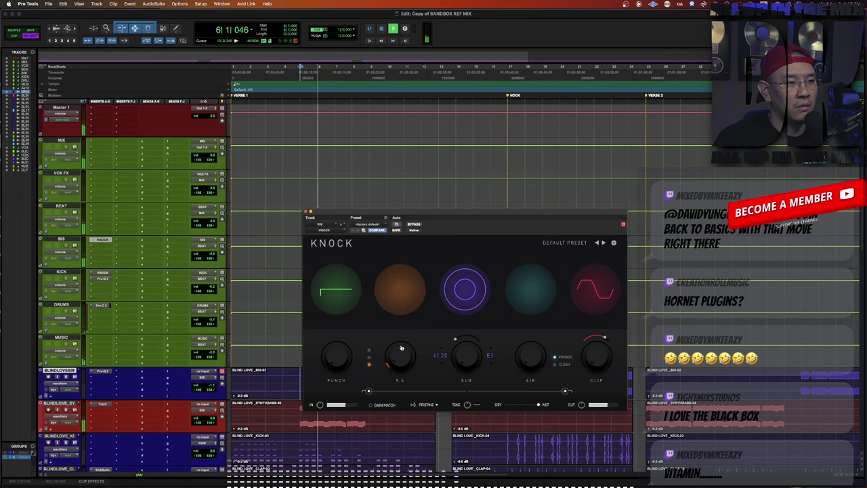
pyautogui.press('super+w')
# Play from bar 9, add a little Clip in the 808 bus's KNOCK, close the plug-in, and stop playback.
pyautogui.click(365, 378)
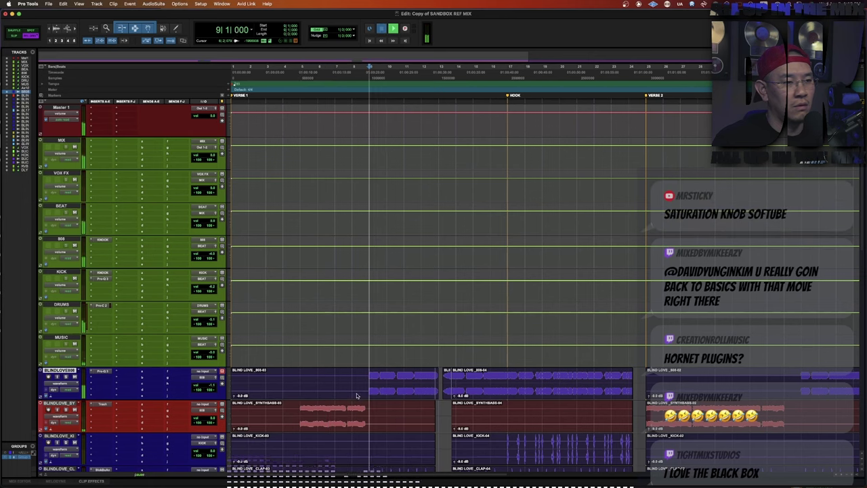
pyautogui.click(102, 240)
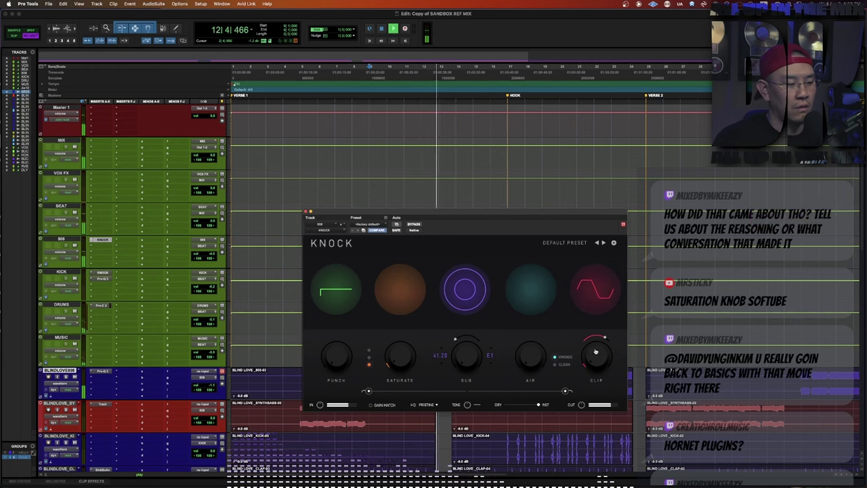
pyautogui.press('super+w')
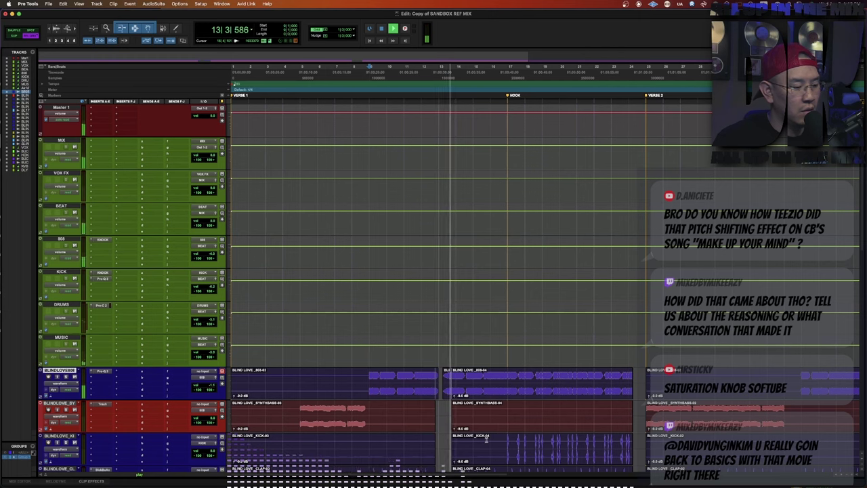
pyautogui.press('space')
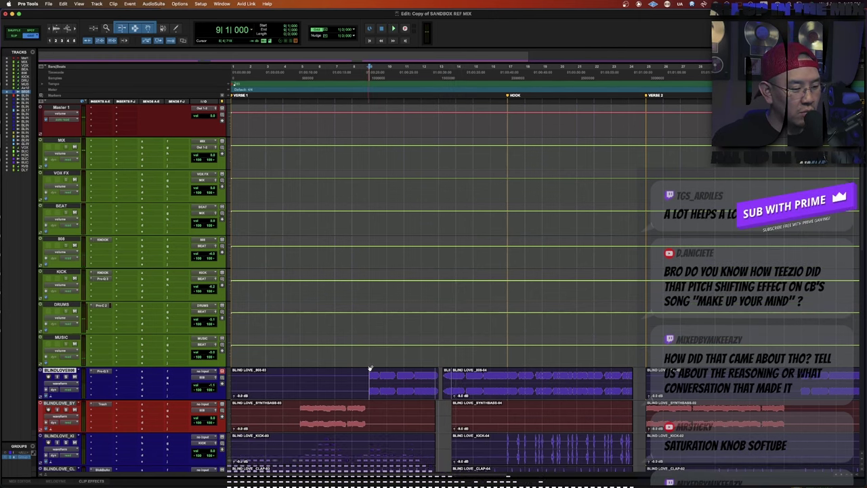
# Listen to the low end around bar 5 and from the 808 entry at bar 9.
pyautogui.press('super+Tab')
pyautogui.press('super+Tab')
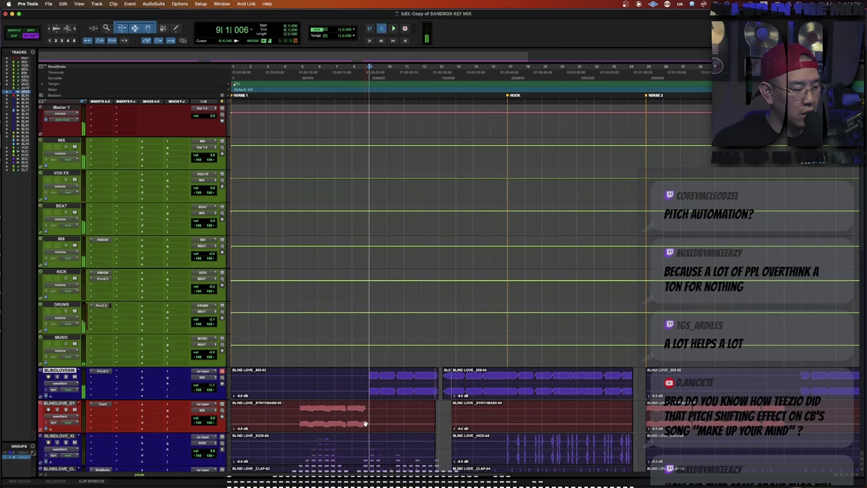
pyautogui.press('space')
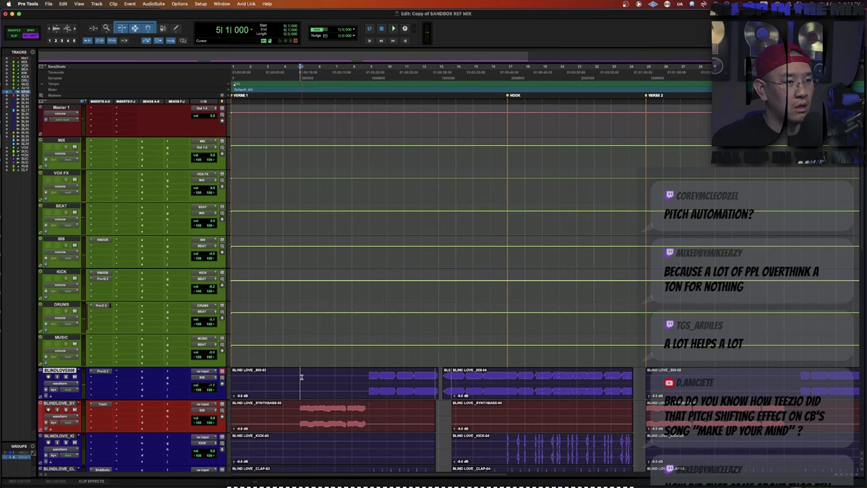
pyautogui.scroll(-2, 302, 377)
pyautogui.click(365, 313)
pyautogui.press('space')
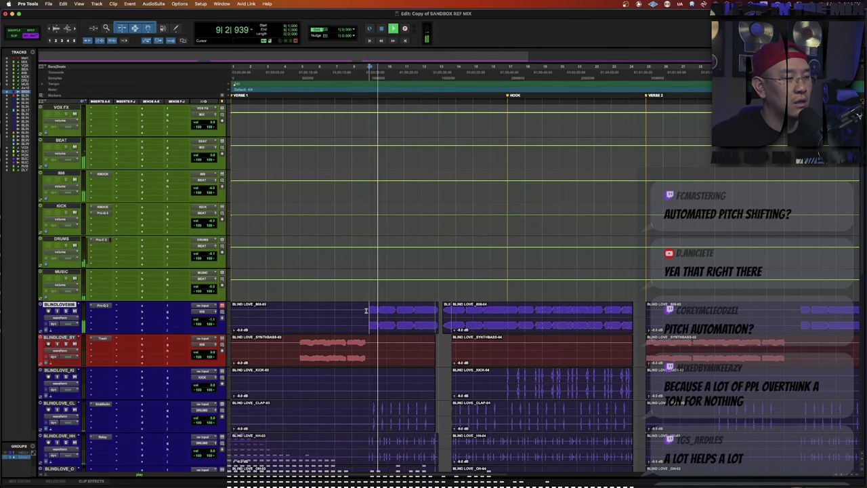
pyautogui.press('r')
pyautogui.press('t')
pyautogui.scroll(2, 301, 338)
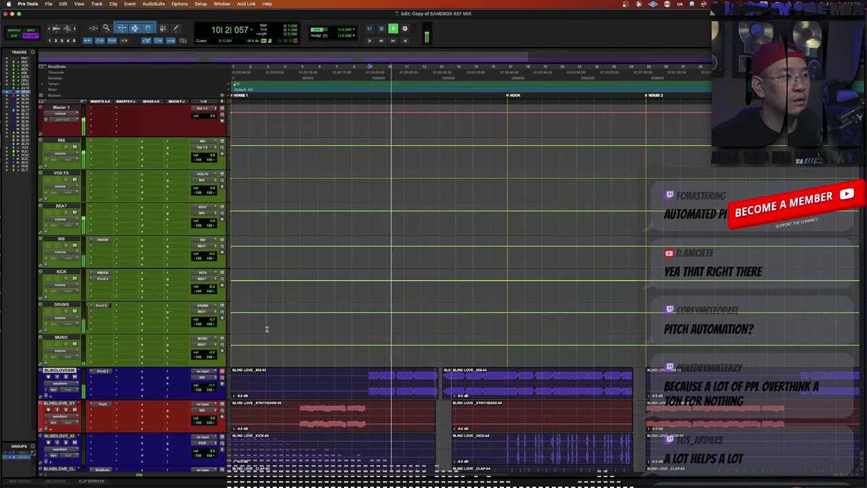
# Review the KNOCK settings on the 808 bus, close the plug-in, and replay the beat from bar 9.
pyautogui.click(104, 246)
pyautogui.press('Escape')
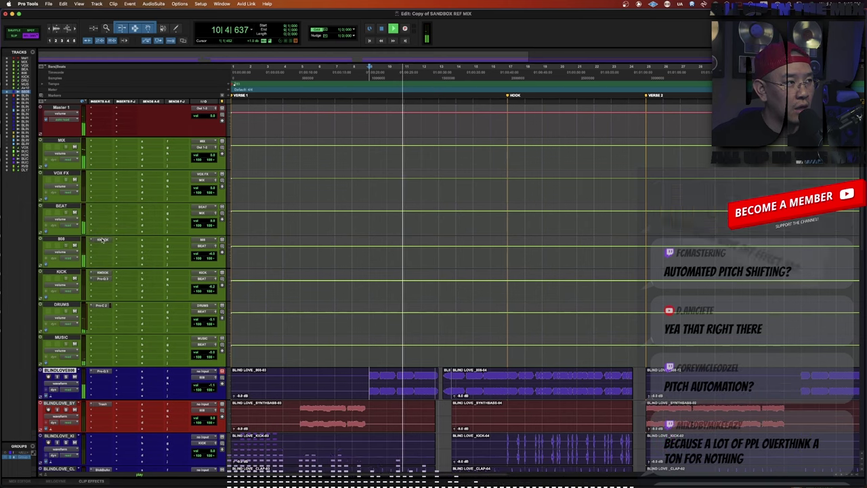
pyautogui.press('space')
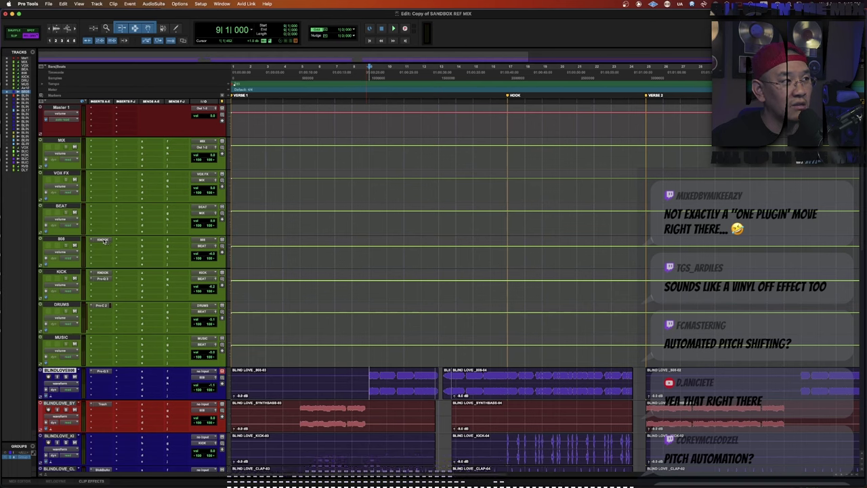
pyautogui.click(103, 240)
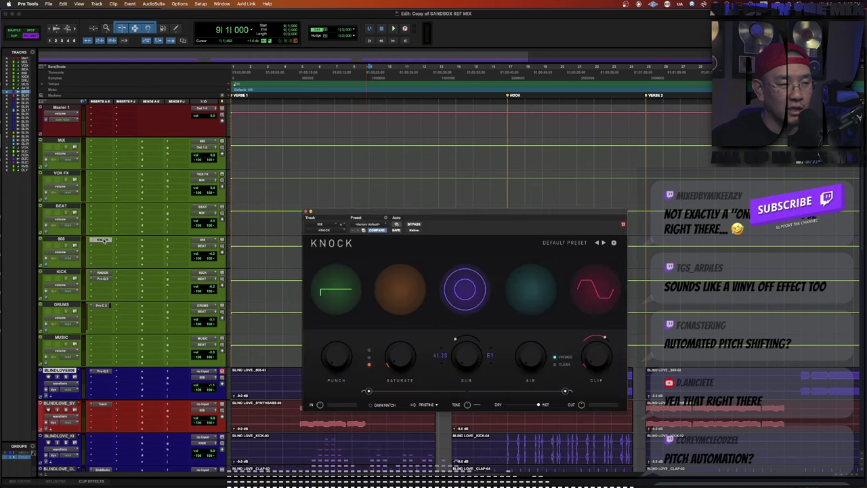
pyautogui.click(103, 241)
pyautogui.press('space')
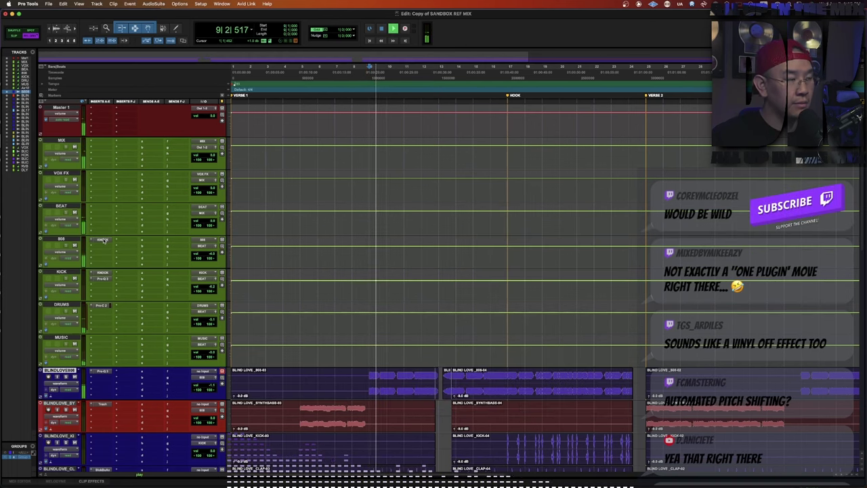
# Search the plug-ins for "oran" and insert Orange Clip on the BEAT bus.
pyautogui.click(93, 208)
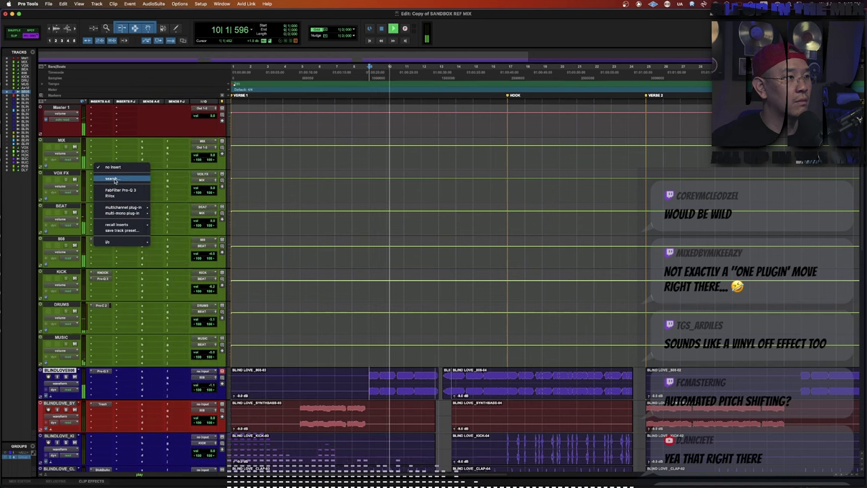
pyautogui.click(124, 257)
pyautogui.click(116, 206)
pyautogui.write('organe')
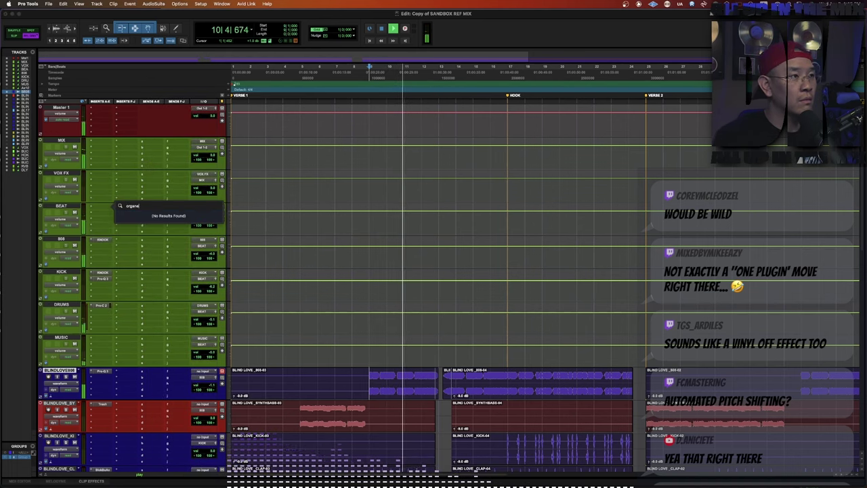
pyautogui.press('BackSpace')
pyautogui.press('BackSpace')
pyautogui.press('BackSpace')
pyautogui.press('BackSpace')
pyautogui.write('an')
pyautogui.press('Return')
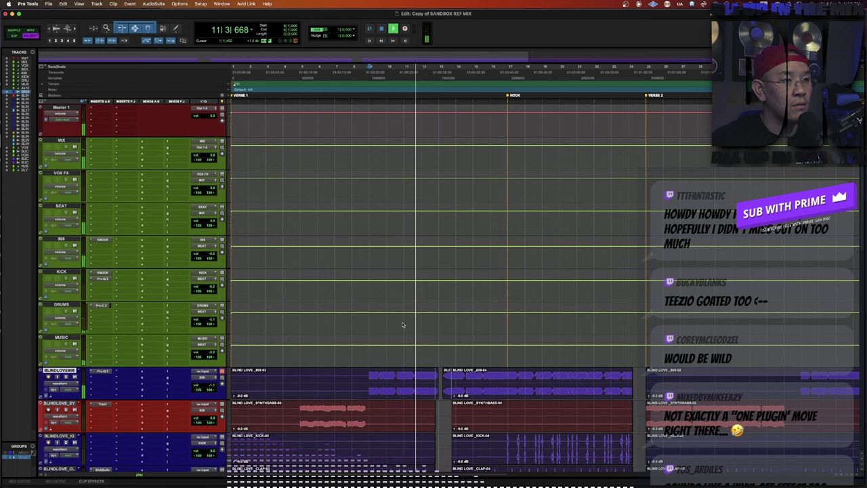
# Set Orange Clip's Orange amount to +5.0 and lower its ceiling while playing from bar 9.
pyautogui.press('space')
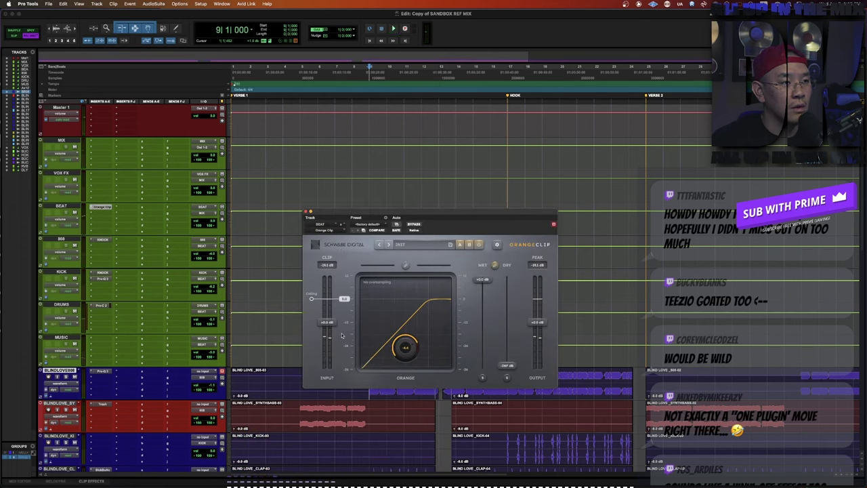
pyautogui.press('space')
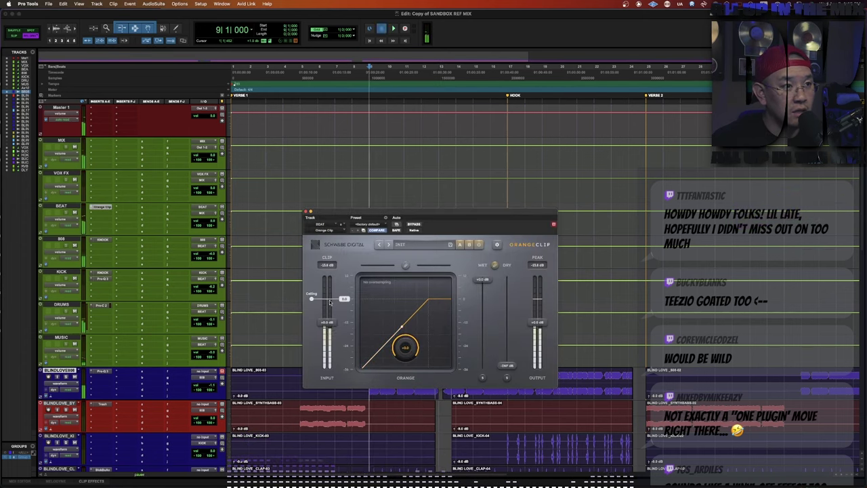
pyautogui.moveTo(344, 299); pyautogui.dragTo(344, 315)
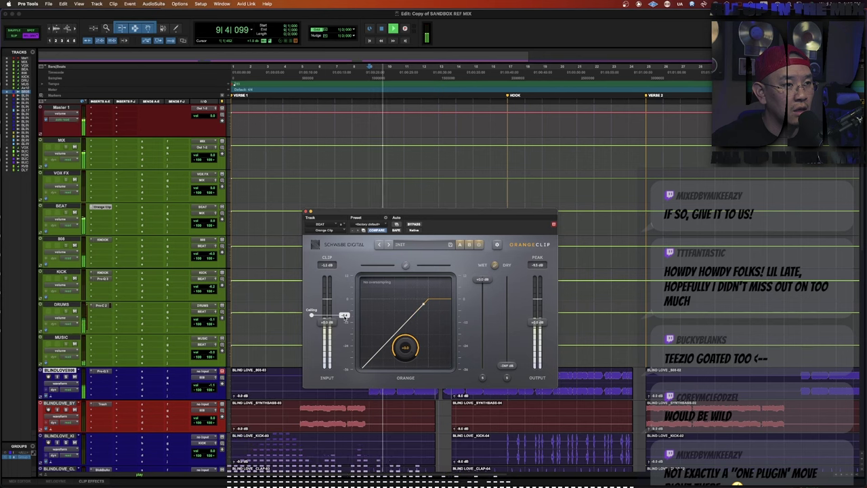
# Play the hook from bar 17, adjust Orange Clip's ceiling to about -7.4 dB, and compare it bypassed and active.
pyautogui.click(510, 446)
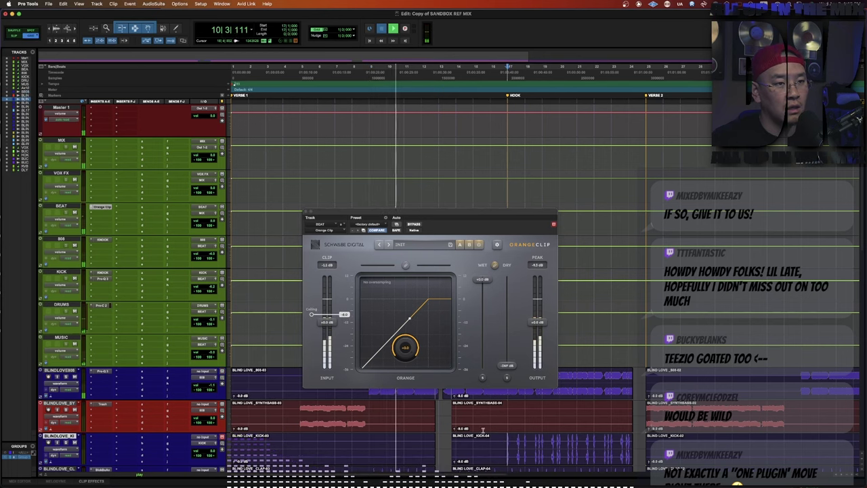
pyautogui.press('space')
pyautogui.press('space')
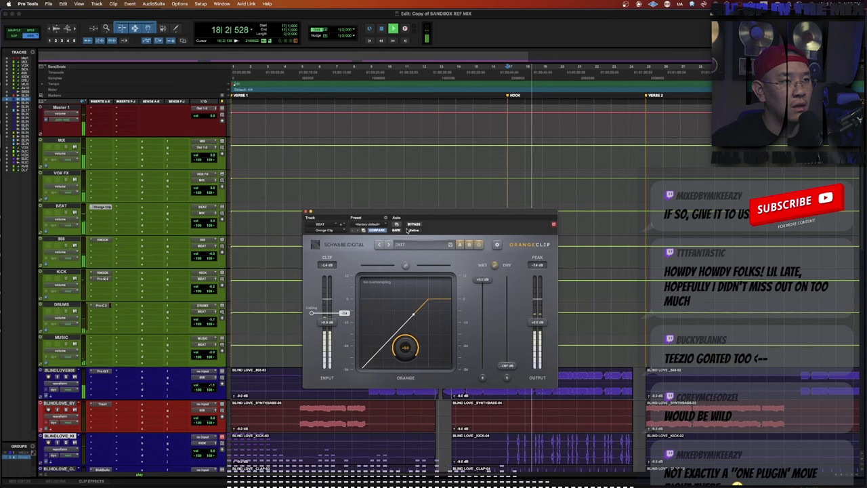
pyautogui.click(414, 224)
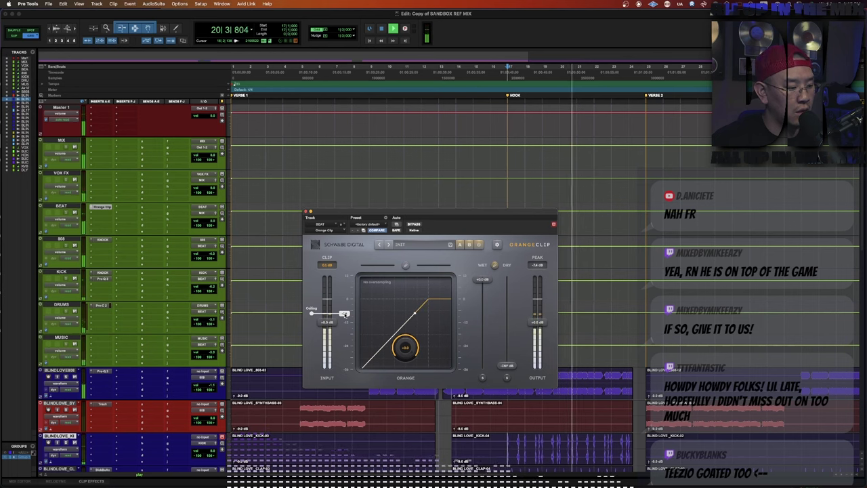
# Close Orange Clip and search the plug-ins for "ozone" from the BEAT bus's second insert.
pyautogui.press('super+w')
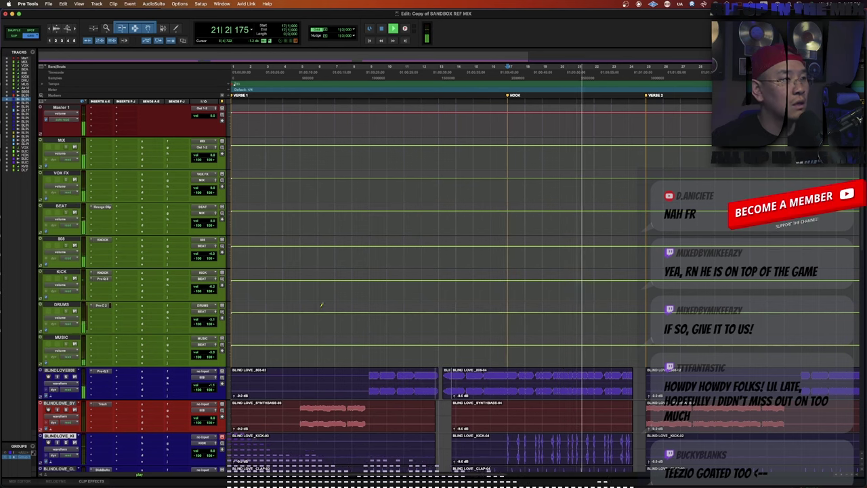
pyautogui.click(93, 213)
pyautogui.moveTo(94, 214)
pyautogui.press('o')
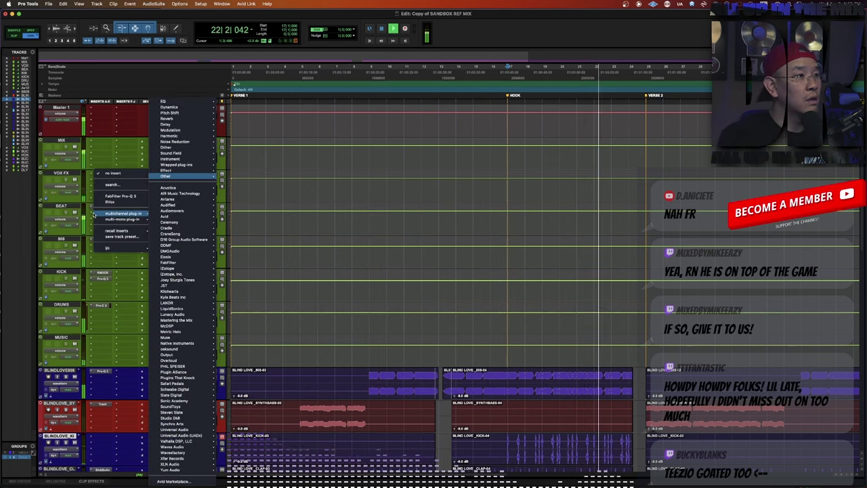
pyautogui.press('p')
pyautogui.press('Escape')
pyautogui.click(94, 214)
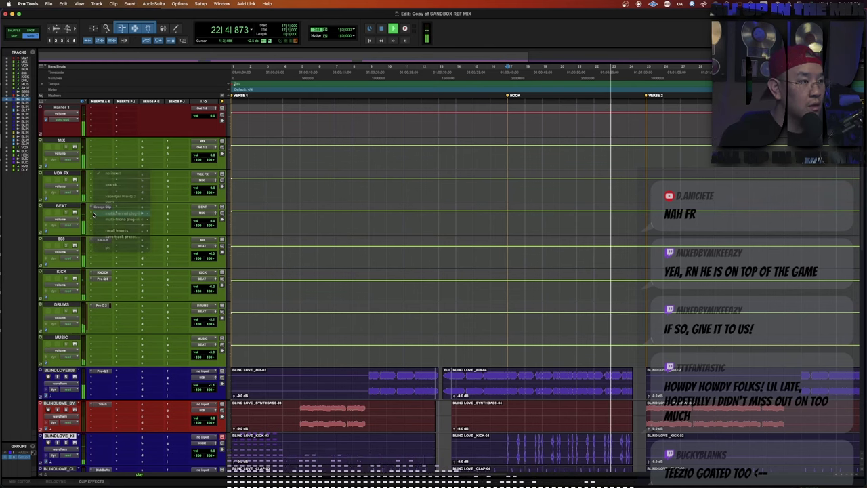
pyautogui.write('ozone')
pyautogui.press('Down')
pyautogui.press('Down')
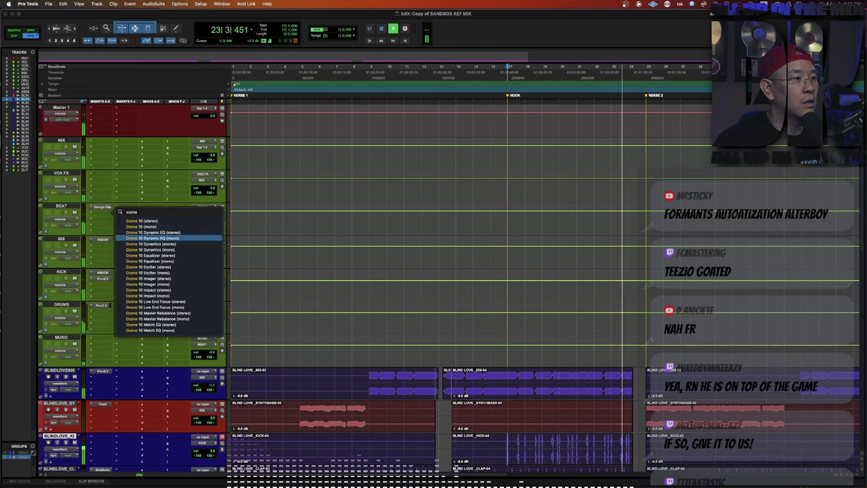
pyautogui.click(99, 215)
# Search the plug-ins for "ozone 11 maxi" and insert the stereo Ozone 11 Maximizer in the BEAT bus's second slot.
pyautogui.click(92, 215)
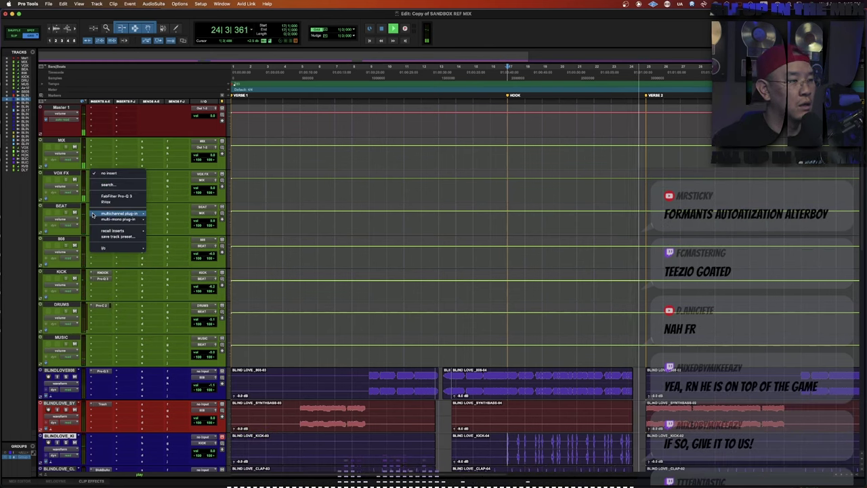
pyautogui.write('ozone')
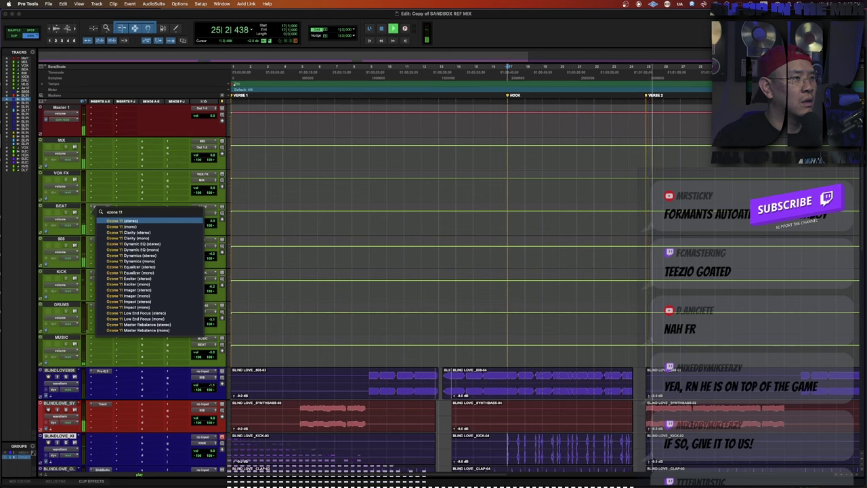
pyautogui.write(' 11')
pyautogui.press('Down')
pyautogui.press('Down')
pyautogui.press('Down')
pyautogui.press('Down')
pyautogui.press('Down')
pyautogui.press('Down')
pyautogui.press('Down')
pyautogui.press('Down')
pyautogui.press('Down')
pyautogui.press('Down')
pyautogui.press('Down')
pyautogui.press('Down')
pyautogui.press('Down')
pyautogui.press('Down')
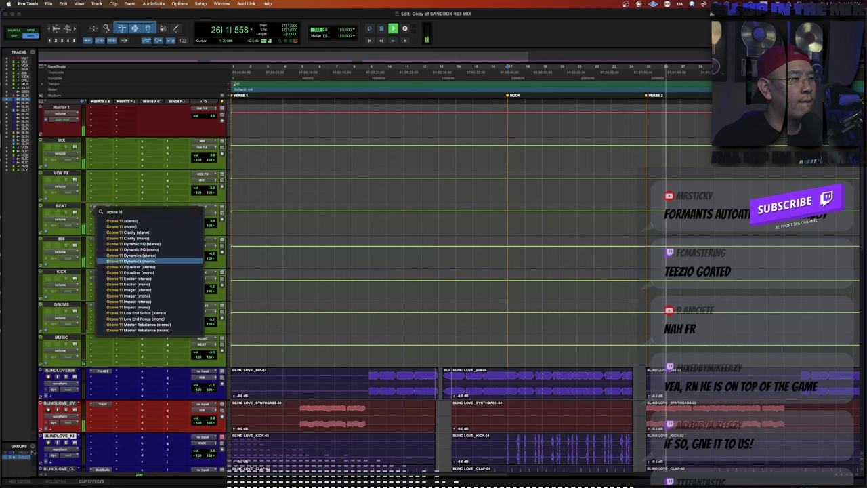
pyautogui.press('Up')
pyautogui.press('Up')
pyautogui.press('Up')
pyautogui.press('Up')
pyautogui.press('Up')
pyautogui.press('Up')
pyautogui.press('Up')
pyautogui.press('Up')
pyautogui.press('Up')
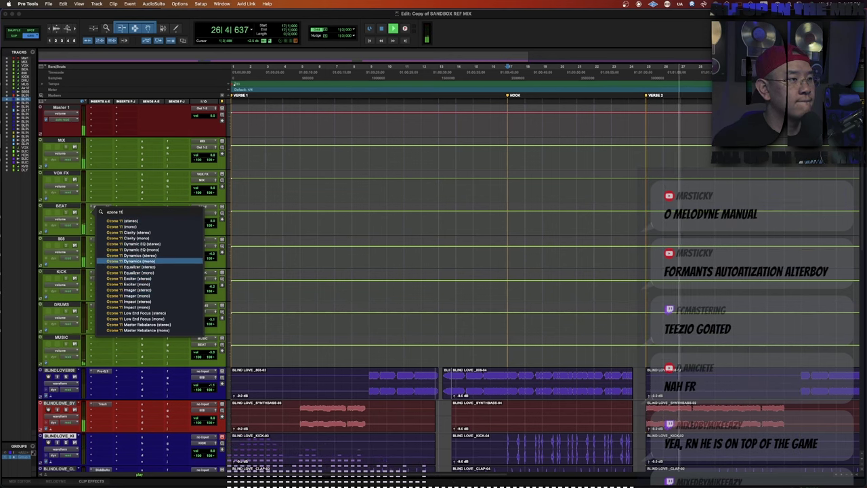
pyautogui.press('Down')
pyautogui.press('Down')
pyautogui.press('Down')
pyautogui.press('Down')
pyautogui.press('Down')
pyautogui.press('Down')
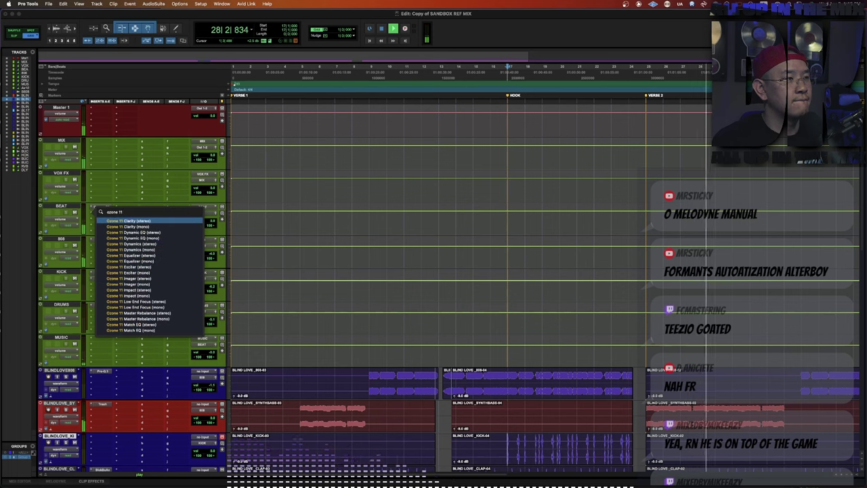
pyautogui.write('maxi')
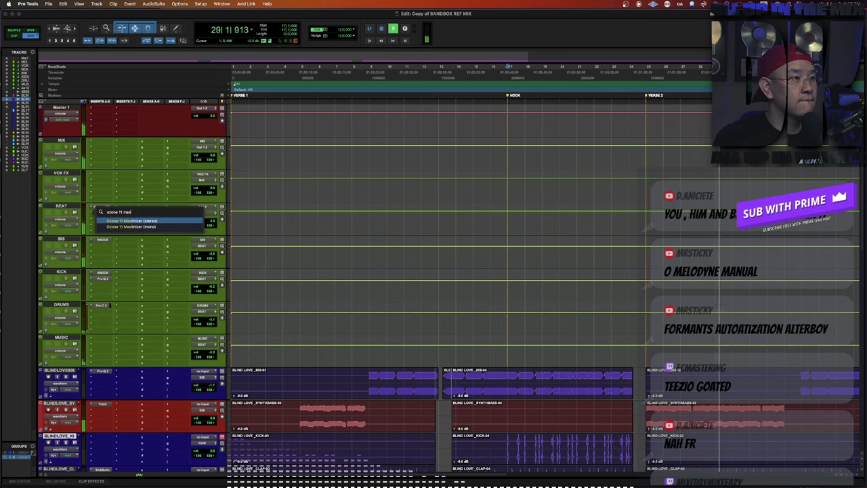
pyautogui.press('Return')
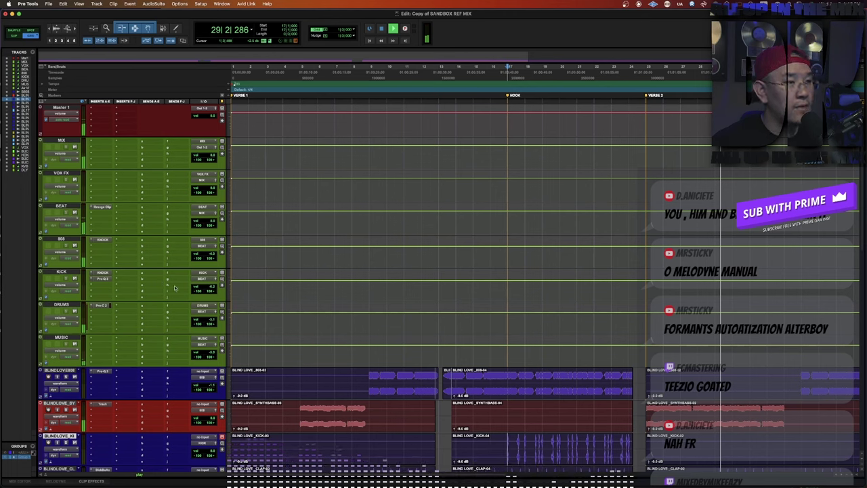
# Choose IRC 1 in Ozone 11 Maximizer and set its Character to 5.71 while playing the hook.
pyautogui.press('space')
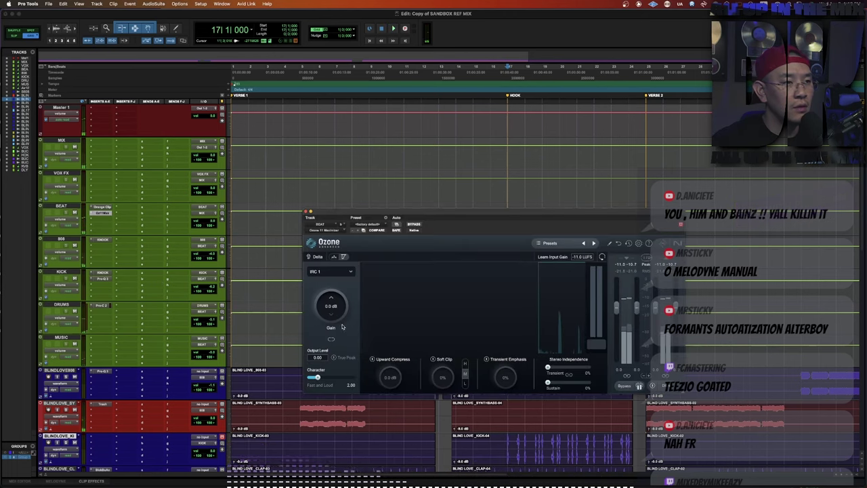
pyautogui.click(350, 272)
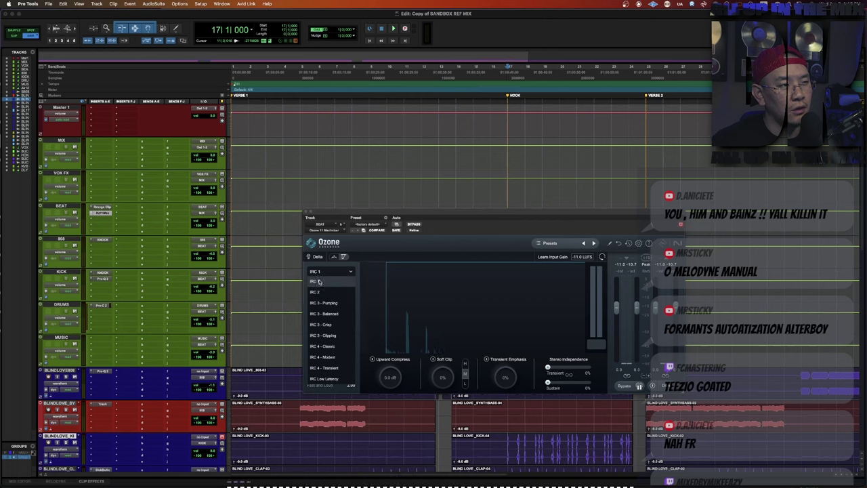
pyautogui.click(318, 282)
pyautogui.press('space')
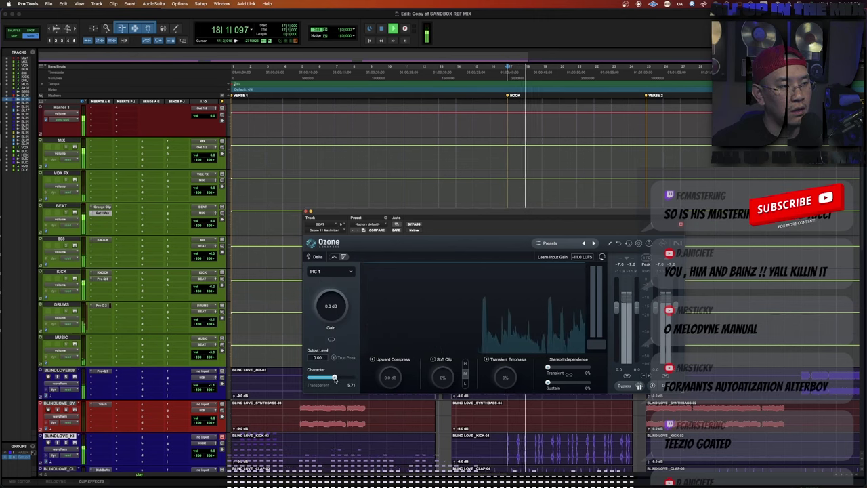
# Set the Maximizer's Upward Compress to +3.0 dB and Soft Clip to 30% while playing the hook.
pyautogui.press('space')
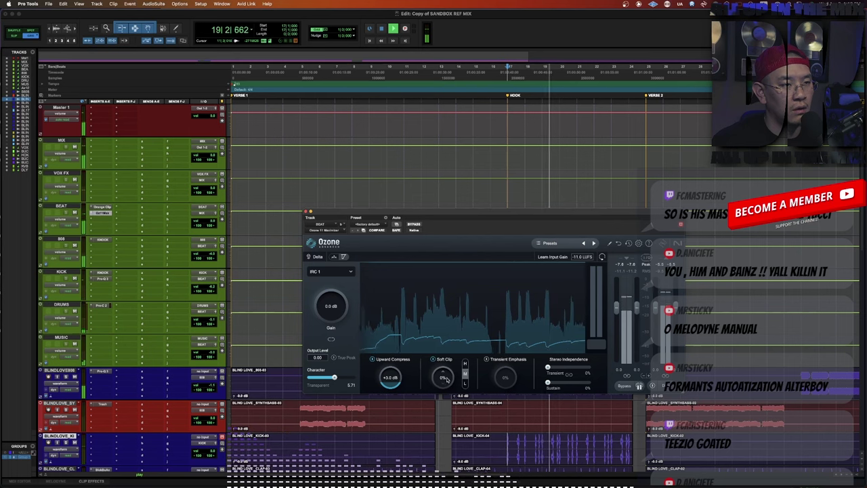
pyautogui.moveTo(452, 353); pyautogui.dragTo(450, 355)
pyautogui.press('space')
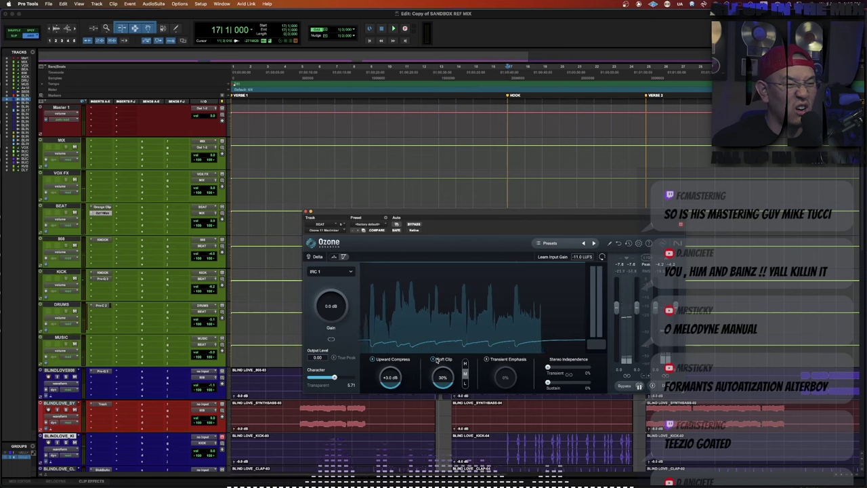
# Raise the Maximizer's Gain to +10.4 dB and lower its output gain while playing the hook, then close the plug-in.
pyautogui.press('space')
pyautogui.moveTo(347, 307); pyautogui.dragTo(347, 278)
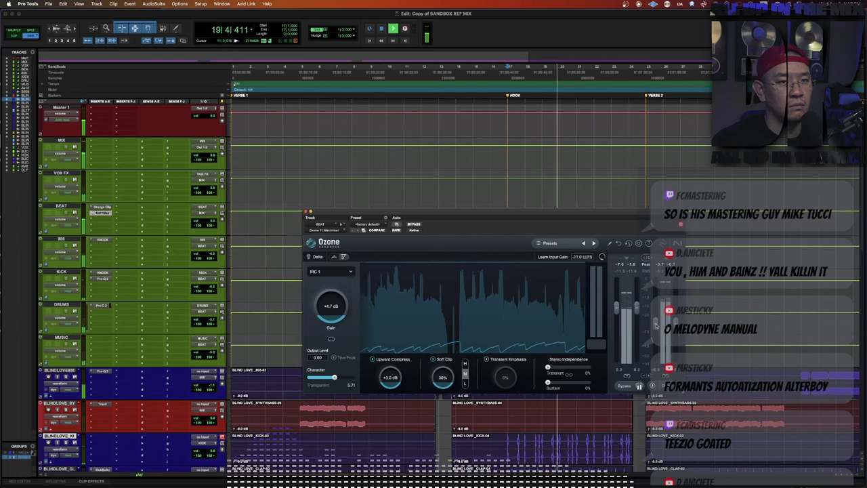
pyautogui.moveTo(338, 310); pyautogui.dragTo(343, 289)
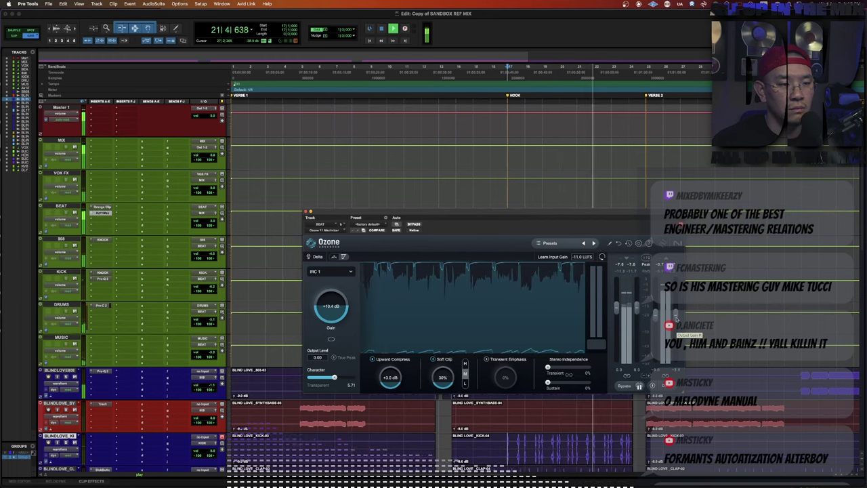
pyautogui.press('super+w')
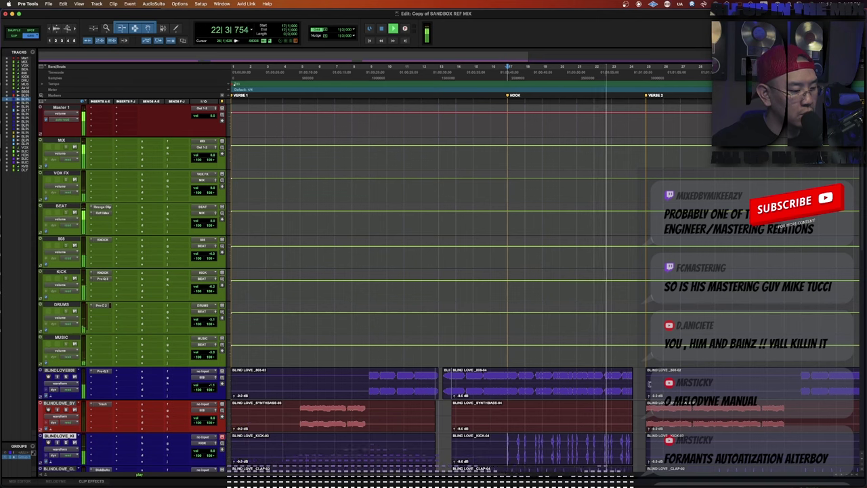
pyautogui.press('space')
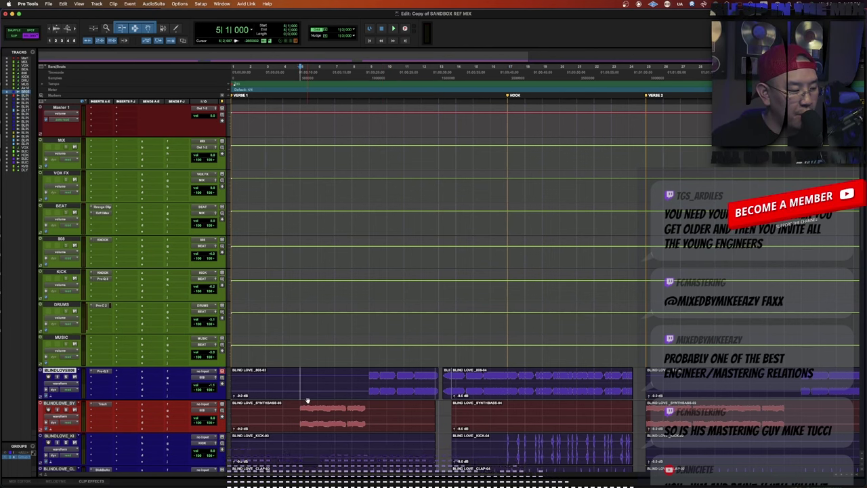
# Play the beat from bar 5 and check the Orange Clip and Ozone 11 Maximizer inserts on the BEAT bus.
pyautogui.press('space')
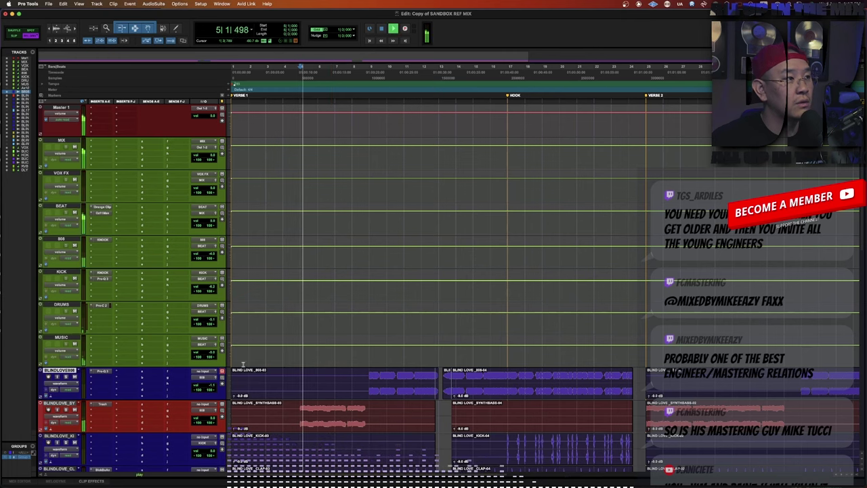
pyautogui.click(101, 208)
pyautogui.click(102, 208)
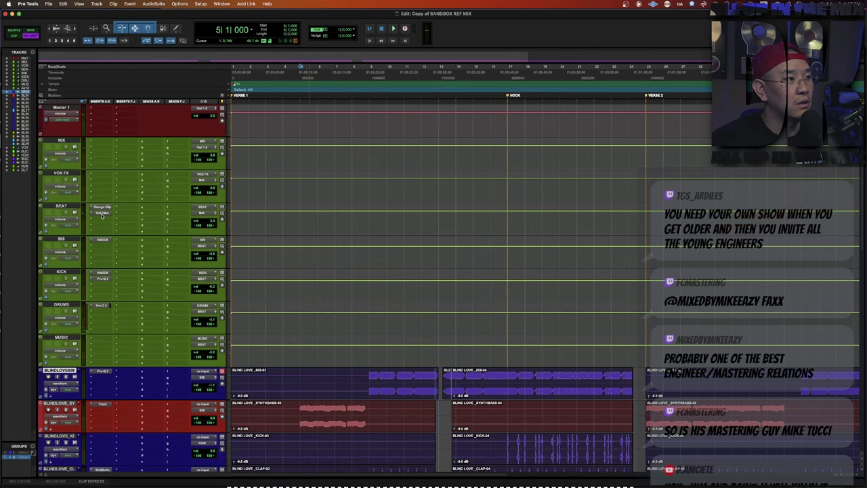
pyautogui.click(105, 214)
pyautogui.click(104, 214)
pyautogui.click(103, 213)
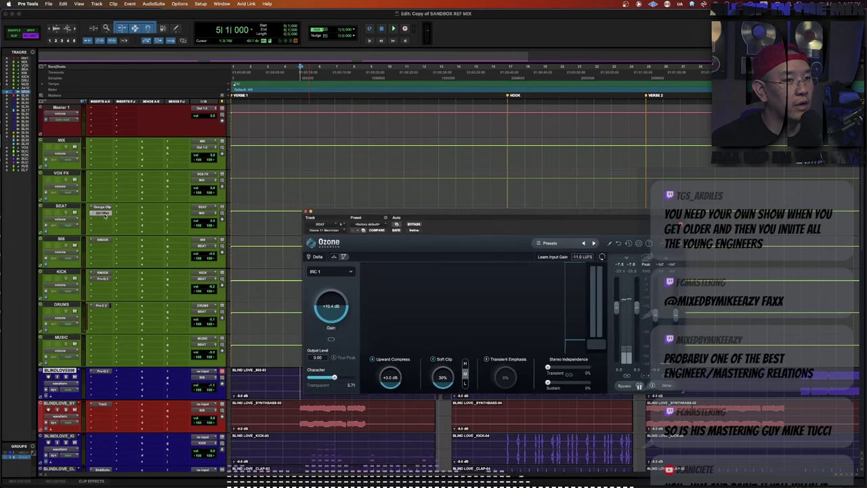
pyautogui.click(104, 214)
pyautogui.click(104, 214)
pyautogui.click(104, 214)
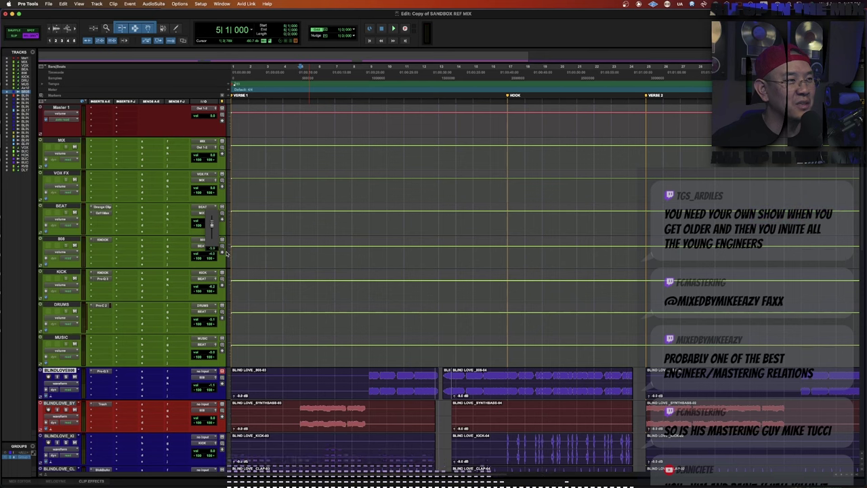
# Lower the BEAT bus's volume to about -6.0 dB and play the beat from bar 9.
pyautogui.press('super+z')
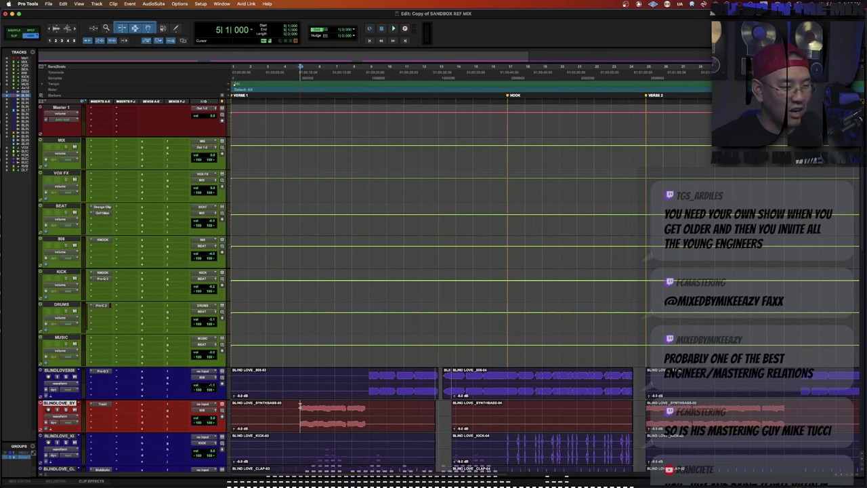
pyautogui.click(369, 377)
pyautogui.press('space')
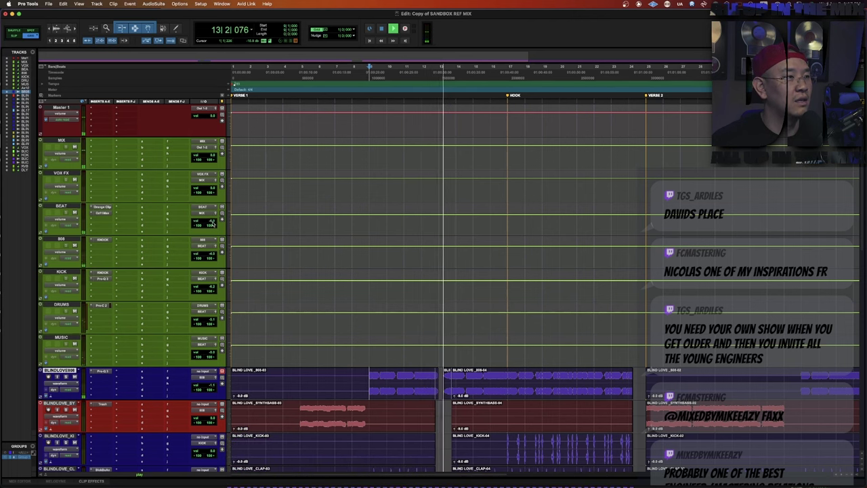
pyautogui.press('space')
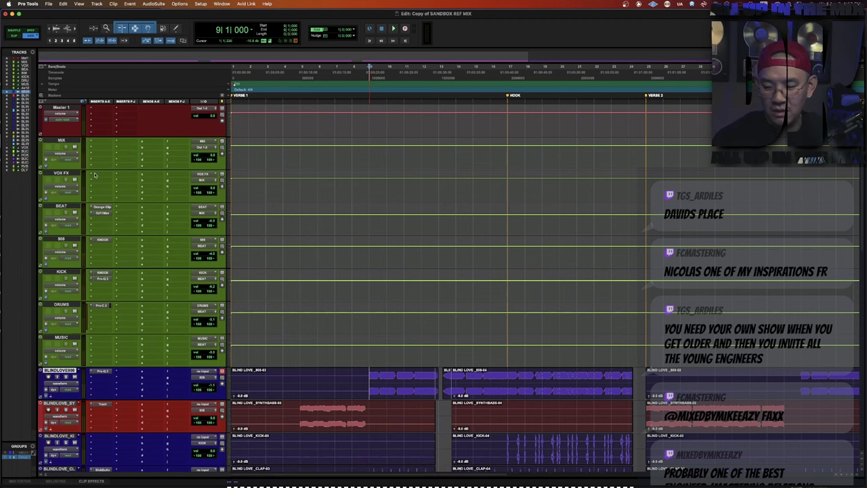
# Replay the beat from bar 9, go to the vocal tracks and select the first verse clip on BUCK VERSE.
pyautogui.press('space')
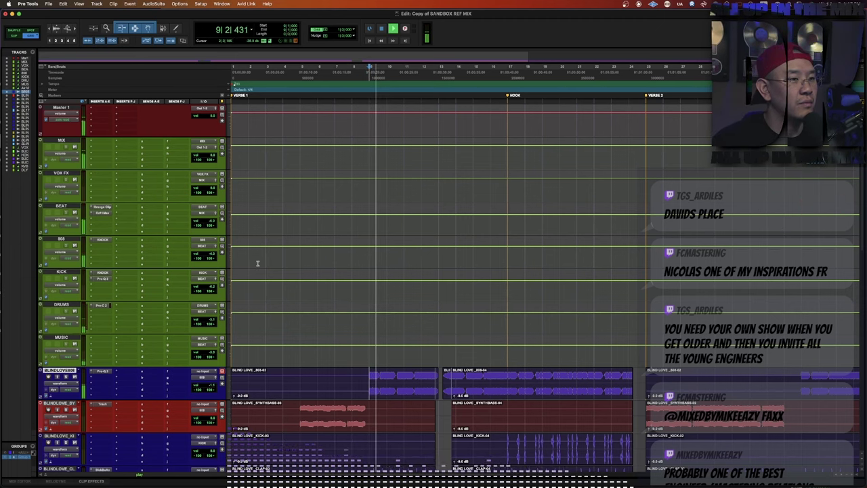
pyautogui.scroll(-5, 258, 264)
pyautogui.scroll(-5, 263, 285)
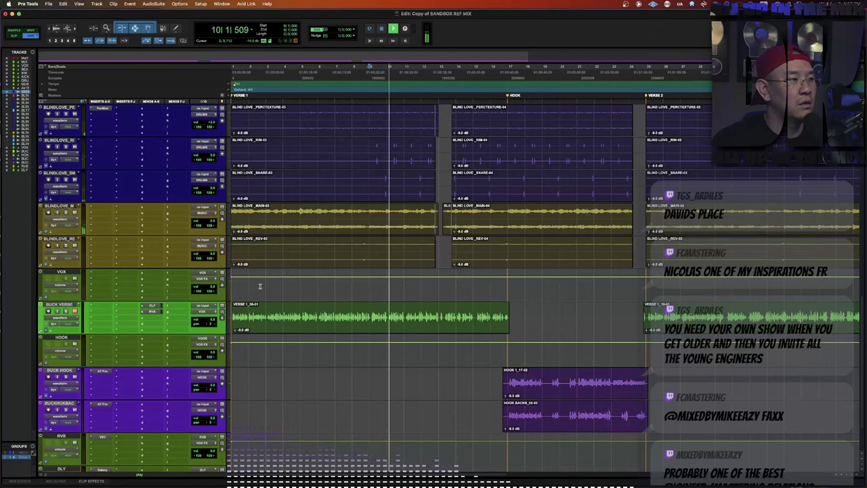
pyautogui.scroll(-3, 272, 305)
pyautogui.press('r')
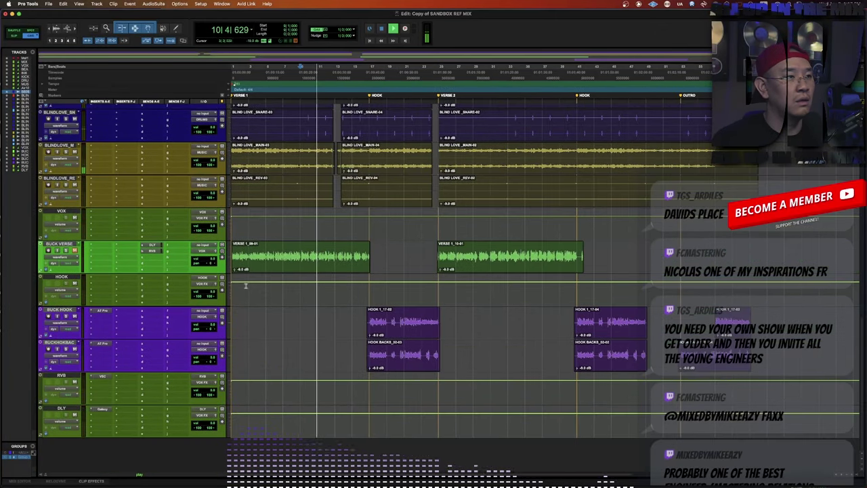
pyautogui.press('F4')
pyautogui.click(259, 267)
pyautogui.press('space')
pyautogui.press('space')
pyautogui.press('t')
pyautogui.press('t')
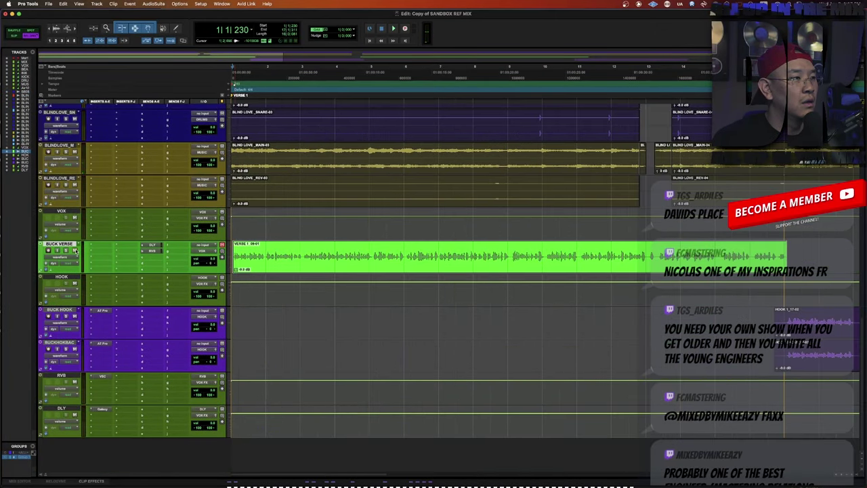
# Insert the stereo Nectar Pro on the VOX bus and remove its Compressor 1 and EQ 1 modules.
pyautogui.click(93, 212)
pyautogui.click(111, 184)
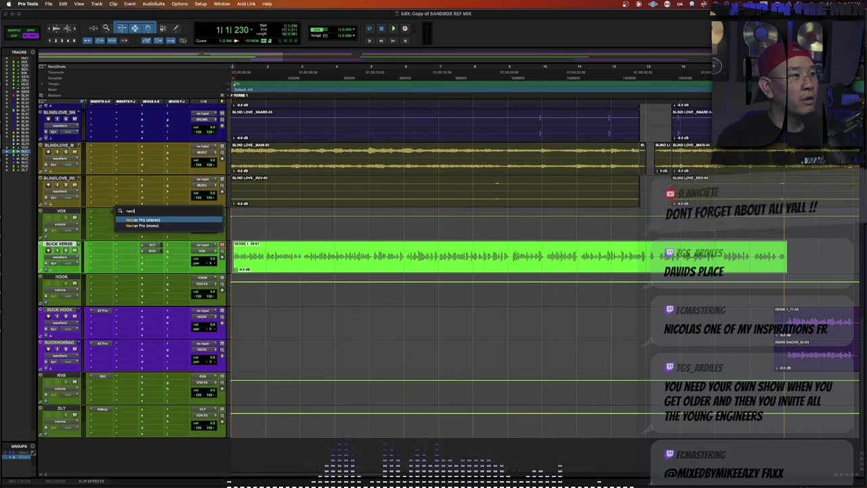
pyautogui.write('nect')
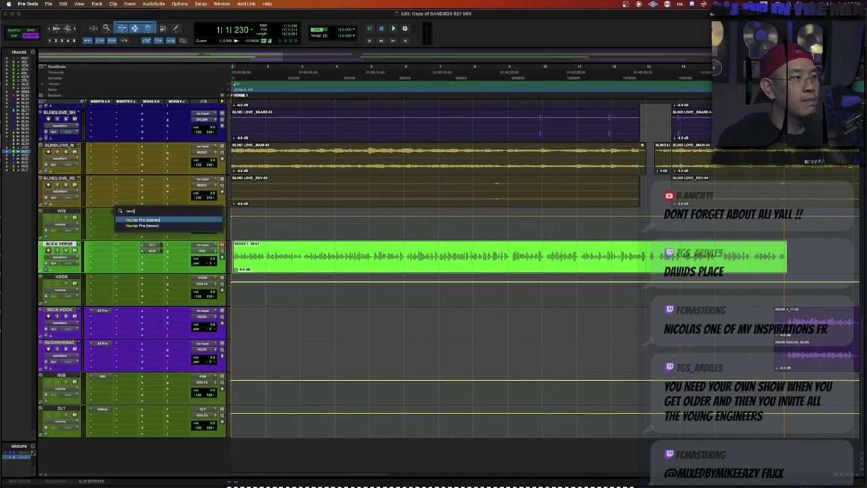
pyautogui.write('ar')
pyautogui.press('Return')
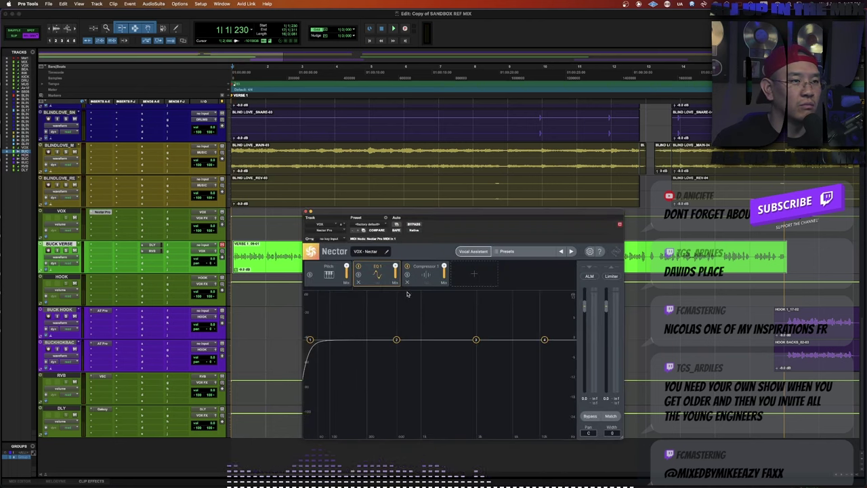
pyautogui.click(407, 282)
pyautogui.click(359, 283)
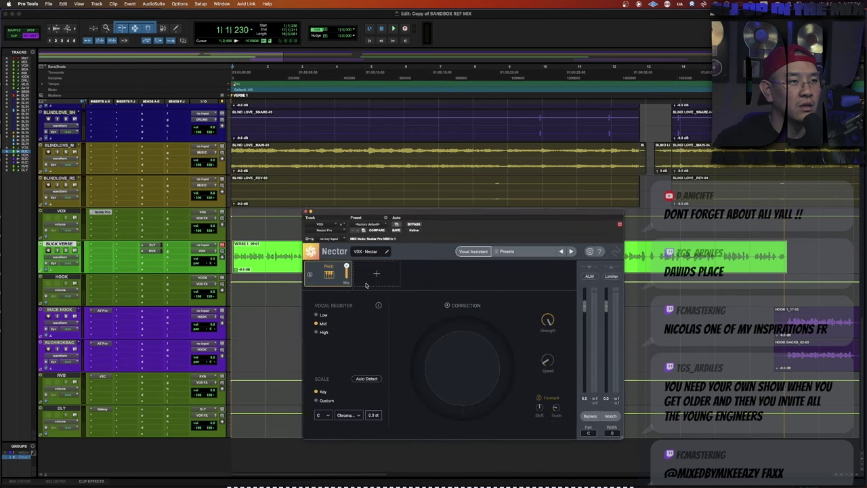
# Turn the Pitch module's mix all the way down and add an EQ module after it in Nectar.
pyautogui.click(375, 276)
pyautogui.click(317, 278)
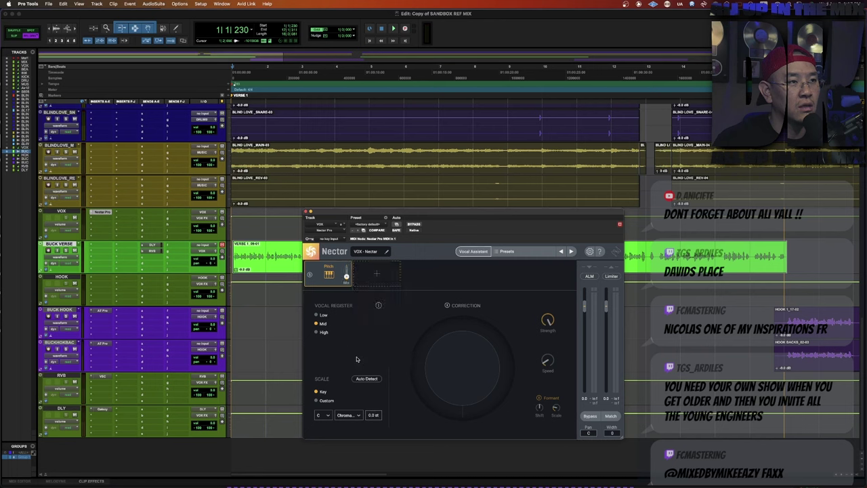
pyautogui.click(383, 277)
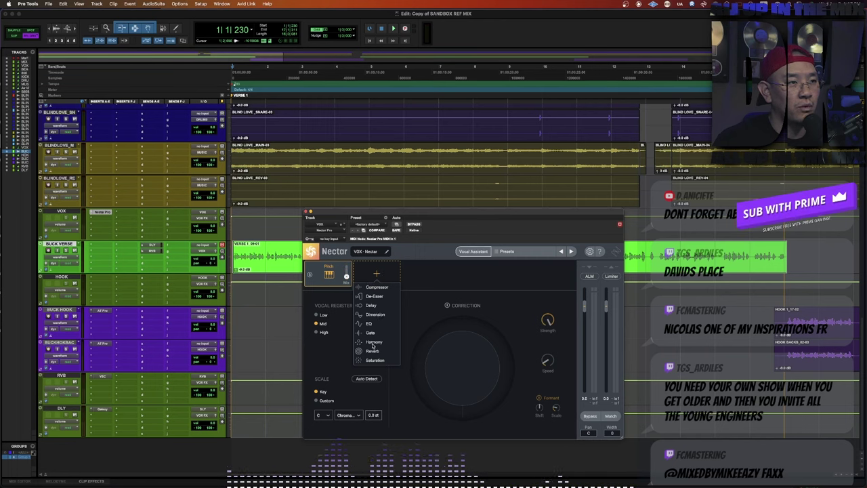
pyautogui.click(370, 324)
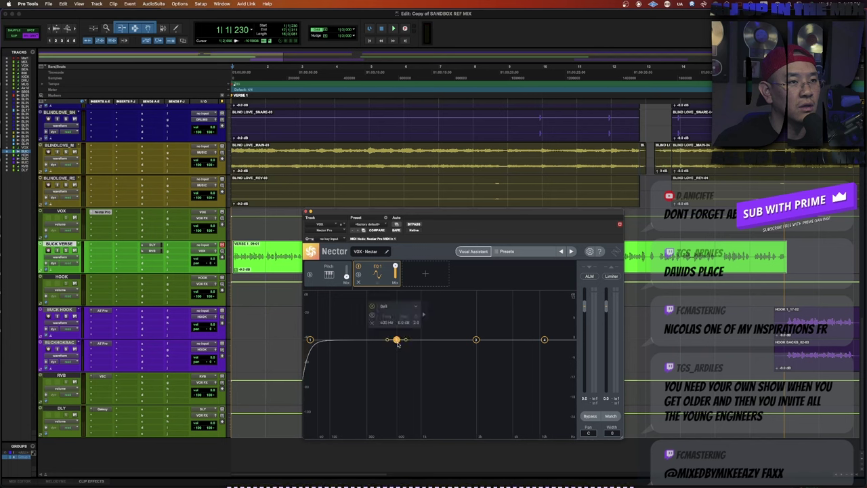
# Shape EQ band 2 into a cut of about -5 dB near 139 Hz with its dynamic mode set to Freq while the verse plays.
pyautogui.moveTo(396, 339); pyautogui.dragTo(370, 362)
pyautogui.press('space')
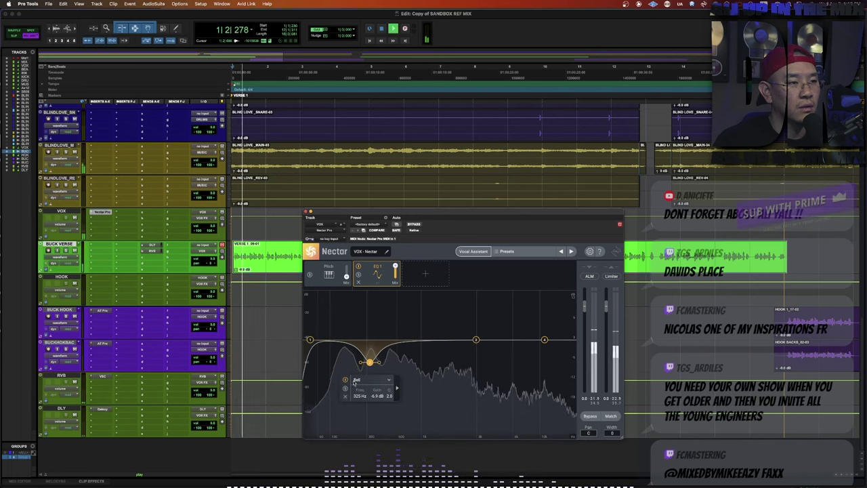
pyautogui.click(397, 388)
pyautogui.click(408, 396)
pyautogui.moveTo(372, 365); pyautogui.dragTo(343, 357)
pyautogui.moveTo(342, 356); pyautogui.dragTo(338, 351)
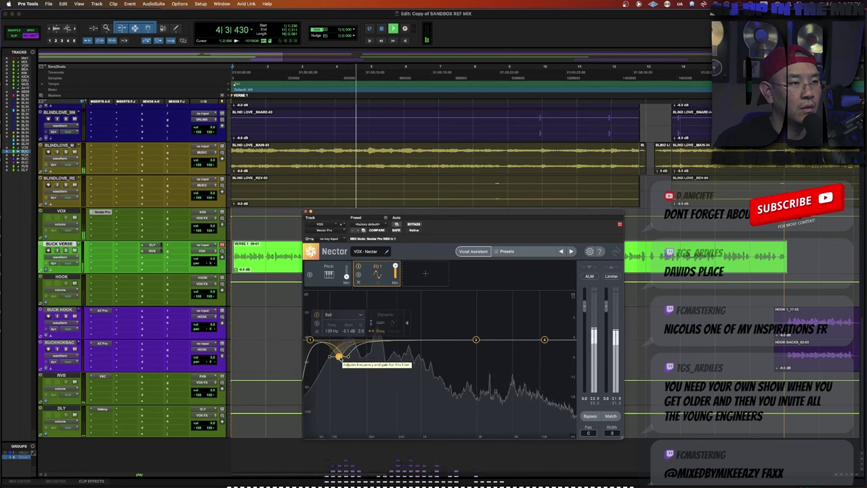
pyautogui.press('space')
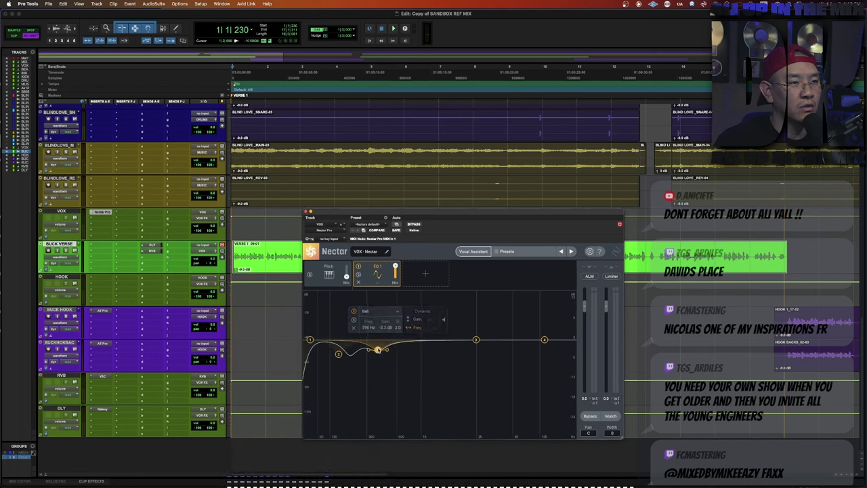
# Position the added low-mid bell band as a narrower cut of about -4.1 dB near 357 Hz and audition it.
pyautogui.moveTo(376, 361); pyautogui.dragTo(364, 357)
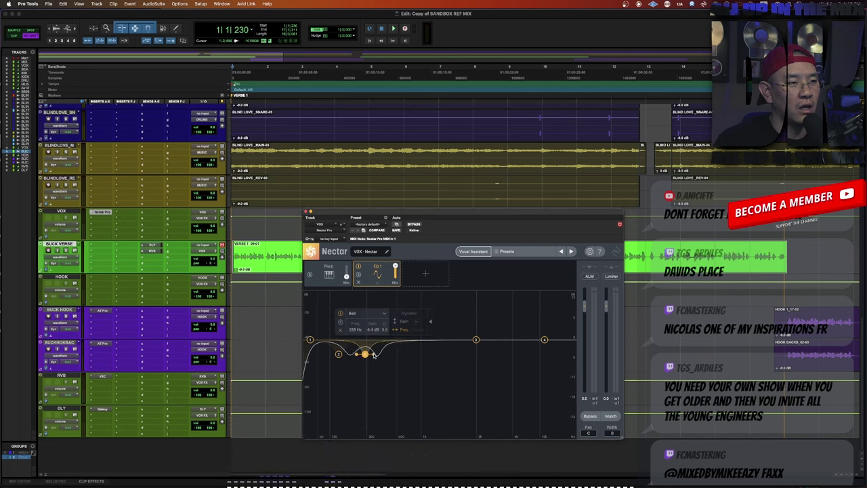
pyautogui.moveTo(367, 355); pyautogui.dragTo(374, 353)
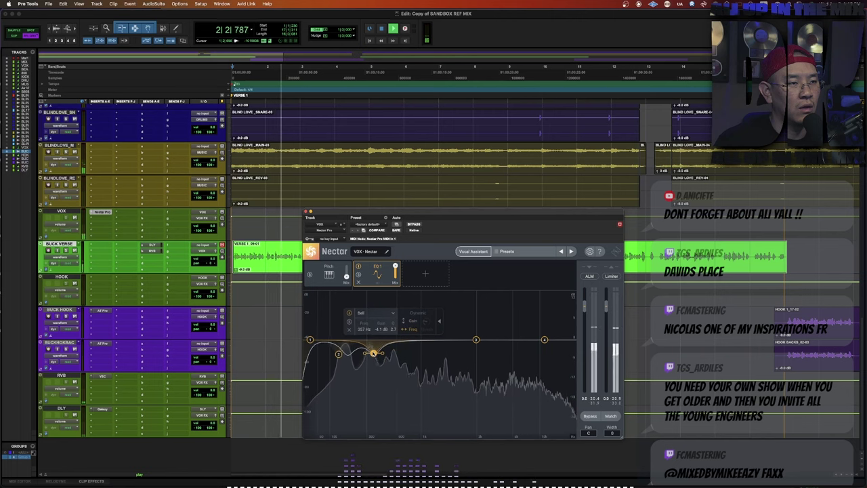
pyautogui.press('space')
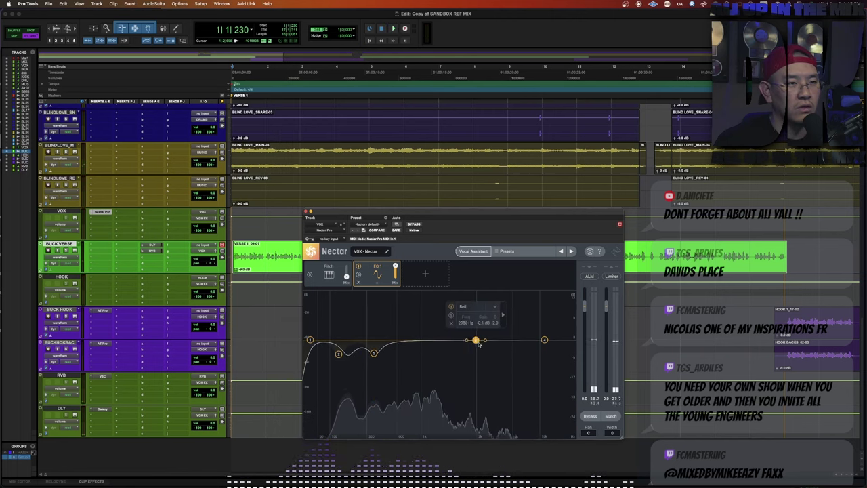
# Set EQ band 3 to a cut of about -9.6 dB at 1000 Hz in dynamic Freq mode while auditioning the verse.
pyautogui.moveTo(476, 339); pyautogui.dragTo(443, 379)
pyautogui.press('space')
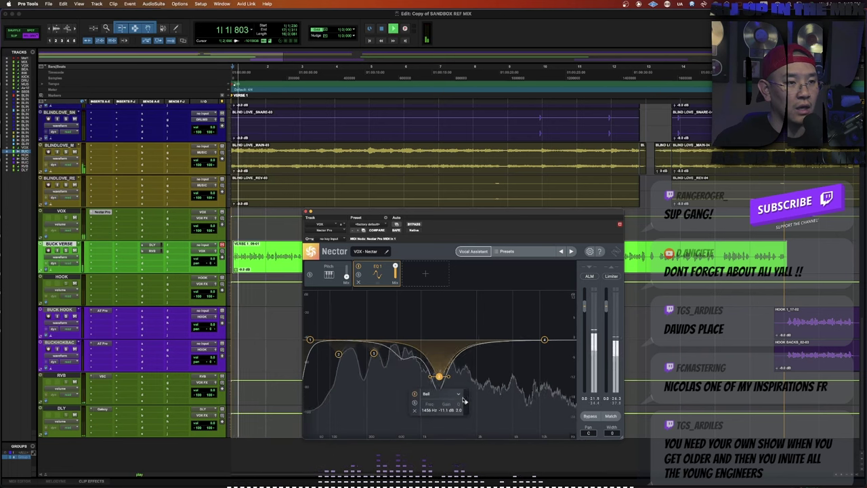
pyautogui.press('space')
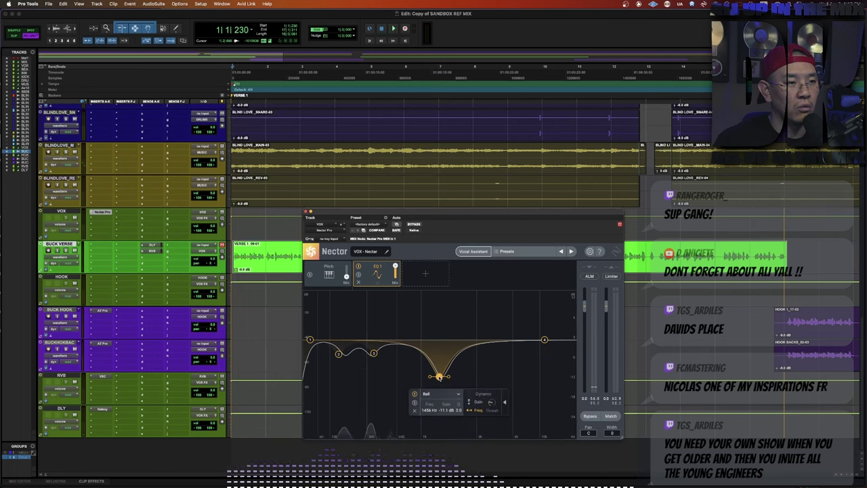
pyautogui.press('space')
pyautogui.moveTo(440, 377); pyautogui.dragTo(422, 371)
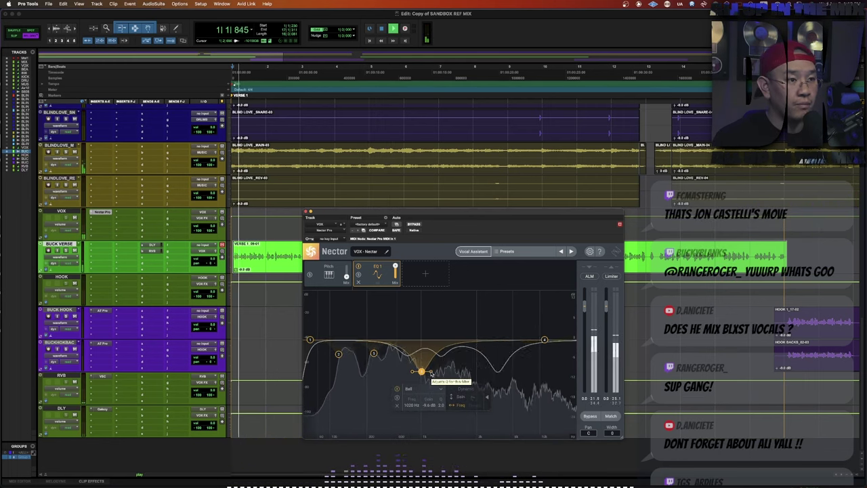
# Raise the EQ's Flat Highpass band to about 128 Hz, then close Nectar, replay the verse and reopen it from the VOX bus.
pyautogui.moveTo(310, 340); pyautogui.dragTo(336, 341)
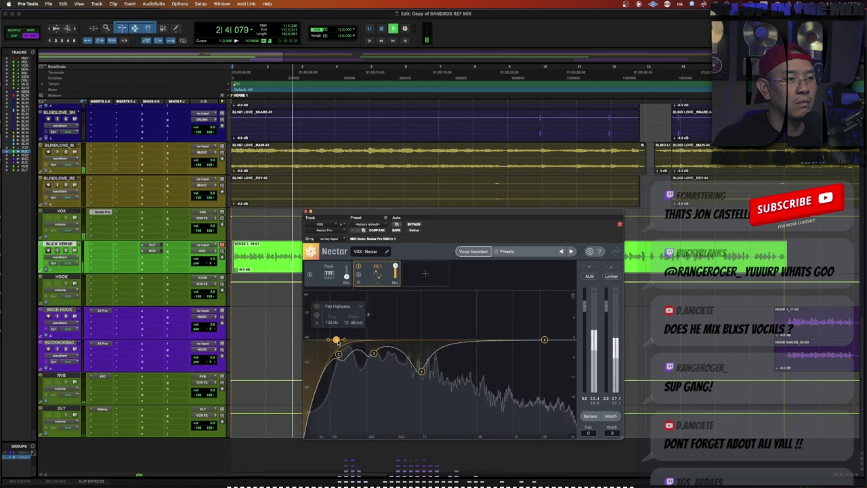
pyautogui.press('space')
pyautogui.press('super+w')
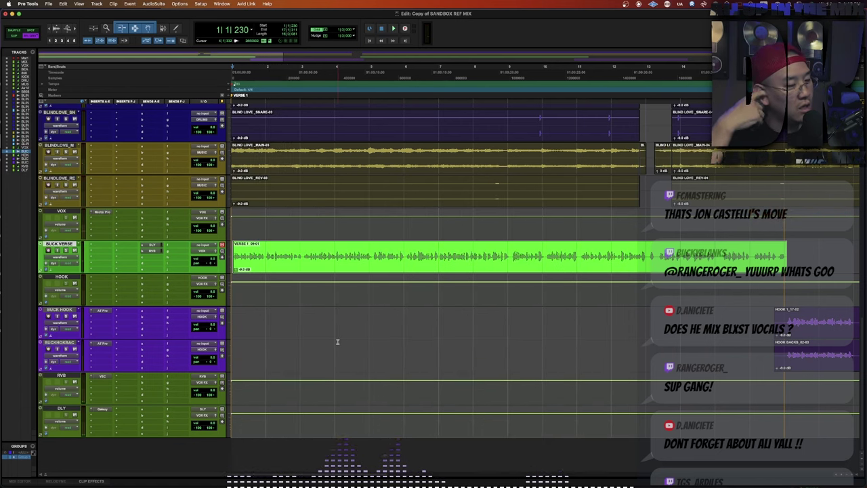
pyautogui.press('space')
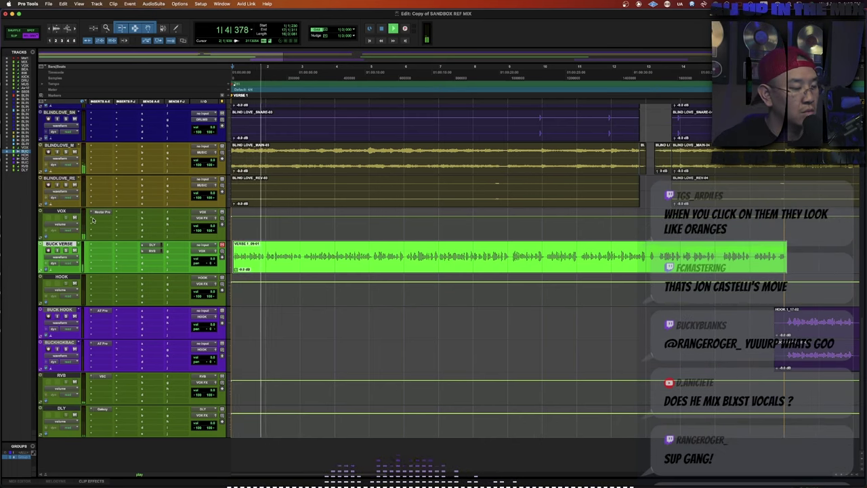
pyautogui.click(100, 212)
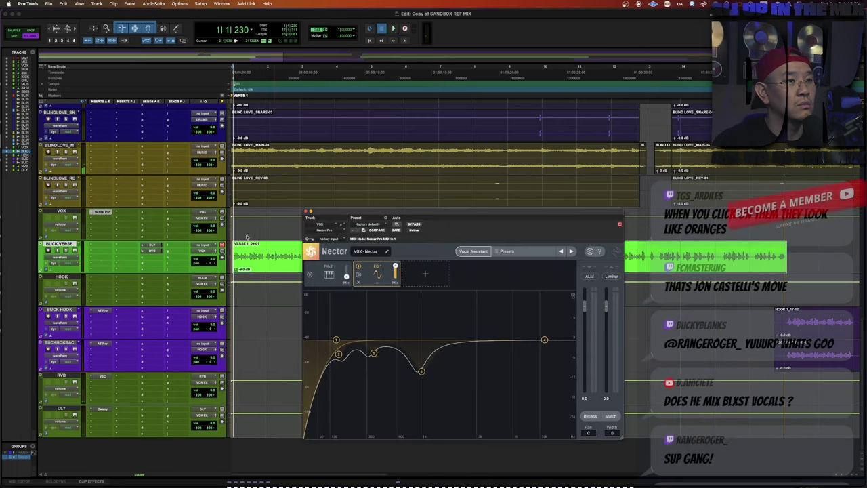
pyautogui.press('space')
# Add a Compressor module after EQ 1, shorten its attack and release, and play the verse.
pyautogui.click(425, 274)
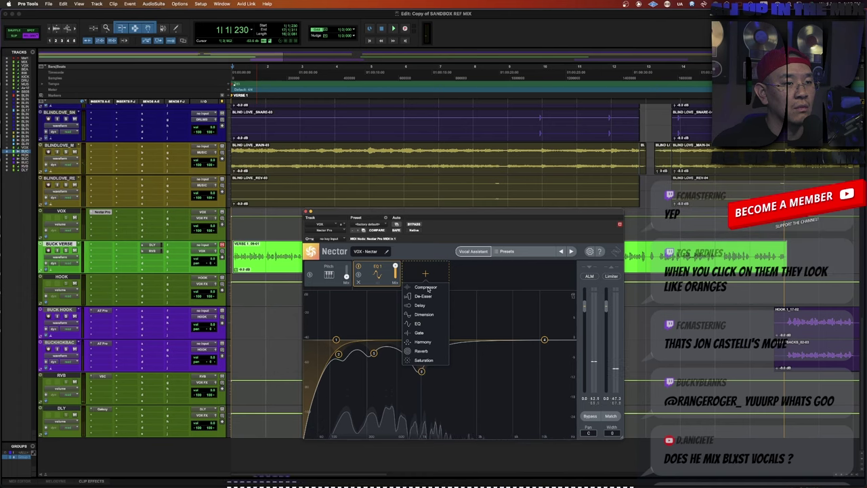
pyautogui.click(426, 287)
pyautogui.press('space')
pyautogui.press('space')
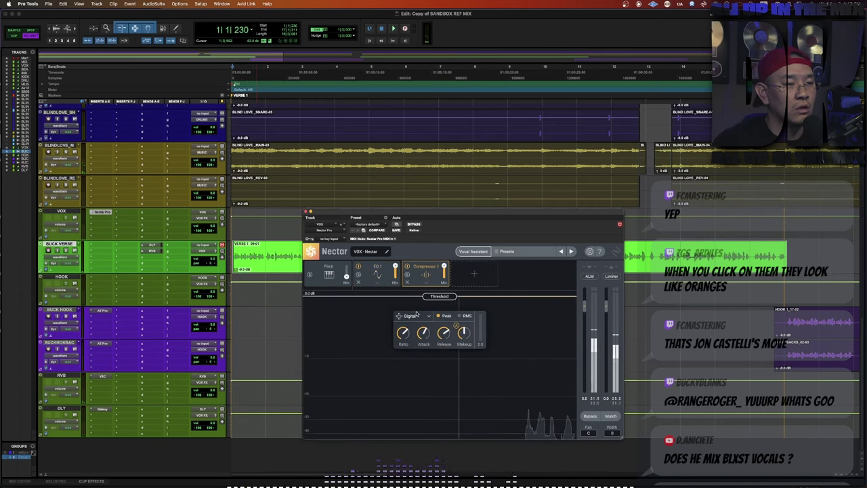
pyautogui.press('space')
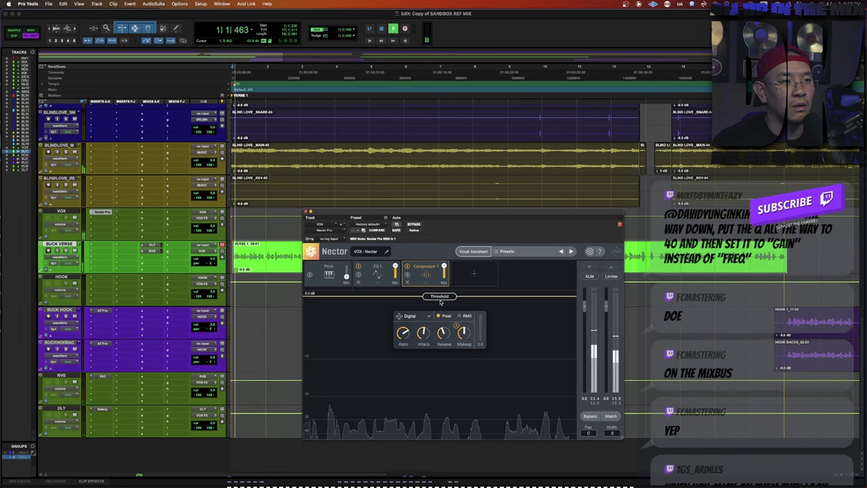
# Try different thresholds on Compressor 1, going down to -40.0 dB and back up to about -21 dB during playback.
pyautogui.moveTo(440, 301); pyautogui.dragTo(444, 447)
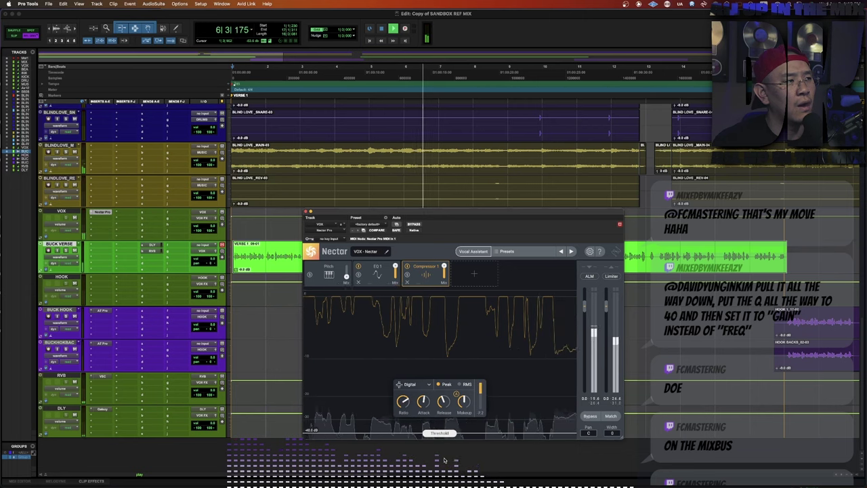
pyautogui.moveTo(444, 460); pyautogui.dragTo(445, 413)
pyautogui.press('space')
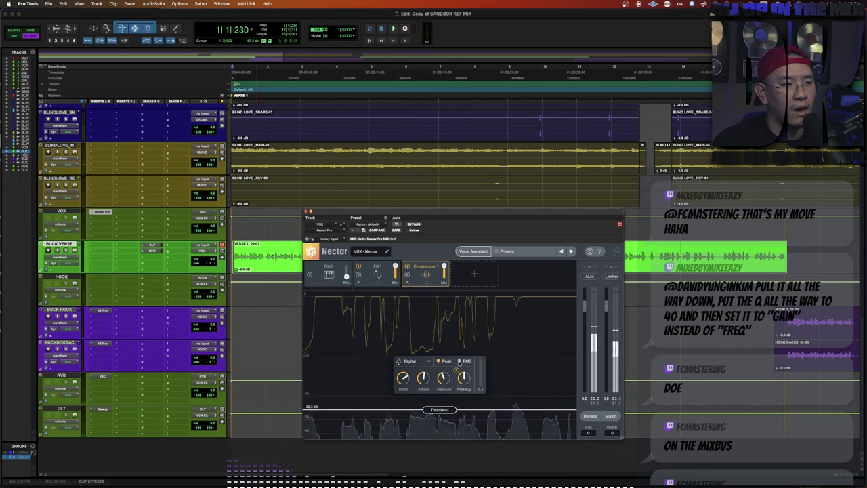
pyautogui.press('space')
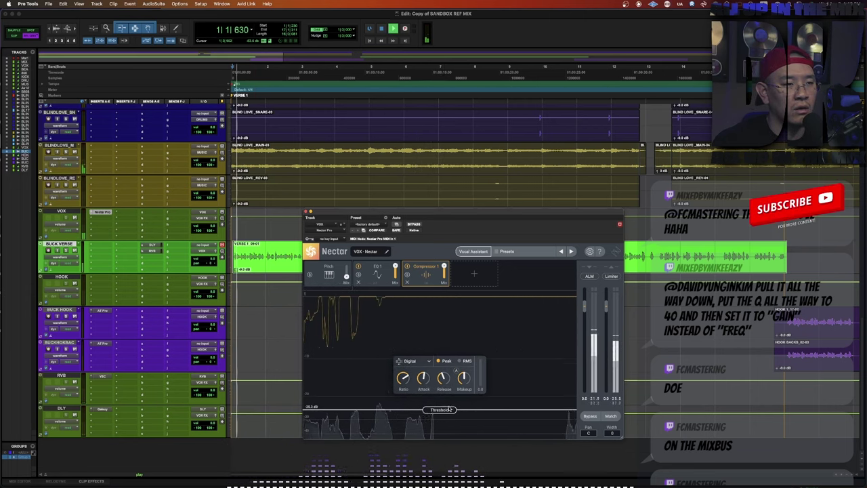
pyautogui.moveTo(445, 410)
pyautogui.mouseDown()
pyautogui.moveTo(447, 433)
pyautogui.moveTo(447, 399)
pyautogui.mouseUp()
pyautogui.press('space')
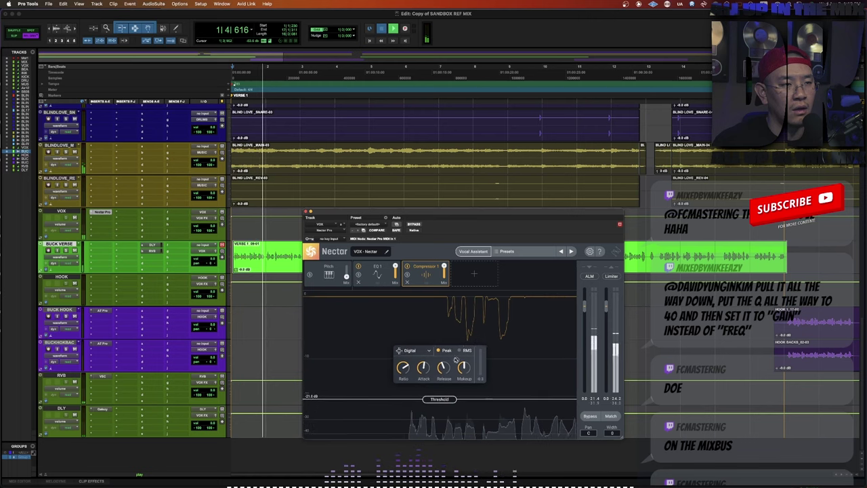
# Keep Compressor 1 on Peak detection and change its type from Digital to Vintage.
pyautogui.click(465, 350)
pyautogui.press('space')
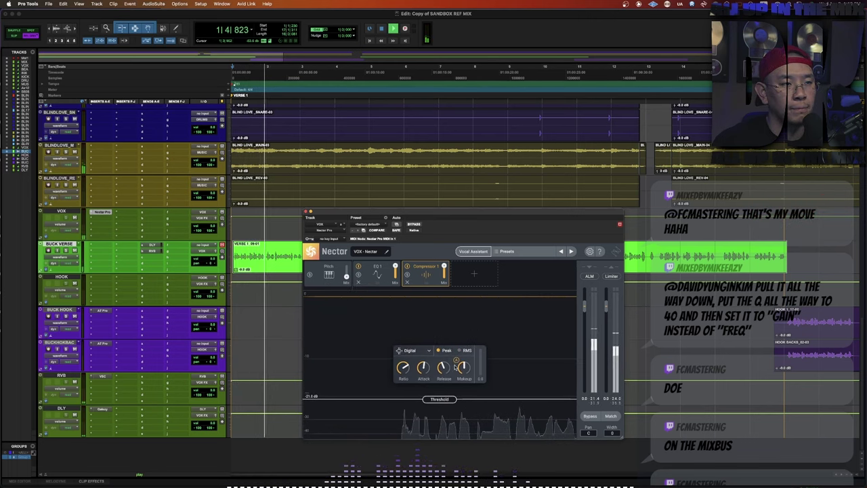
pyautogui.click(445, 351)
pyautogui.click(429, 350)
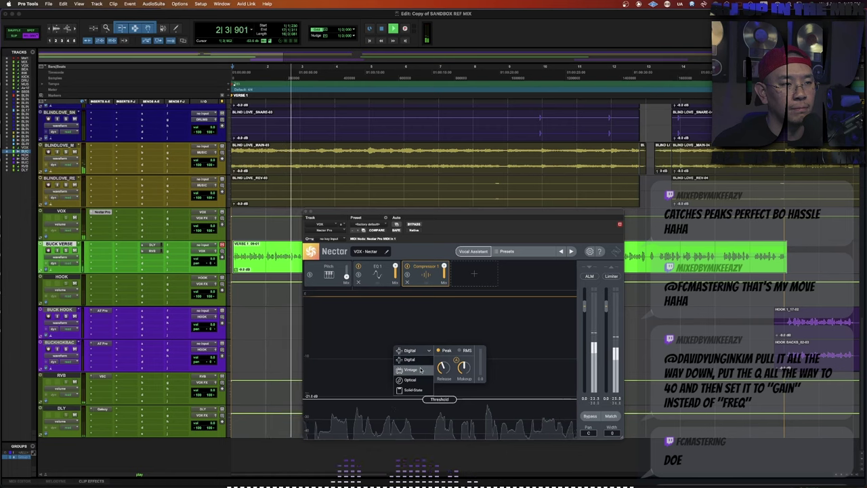
pyautogui.click(420, 370)
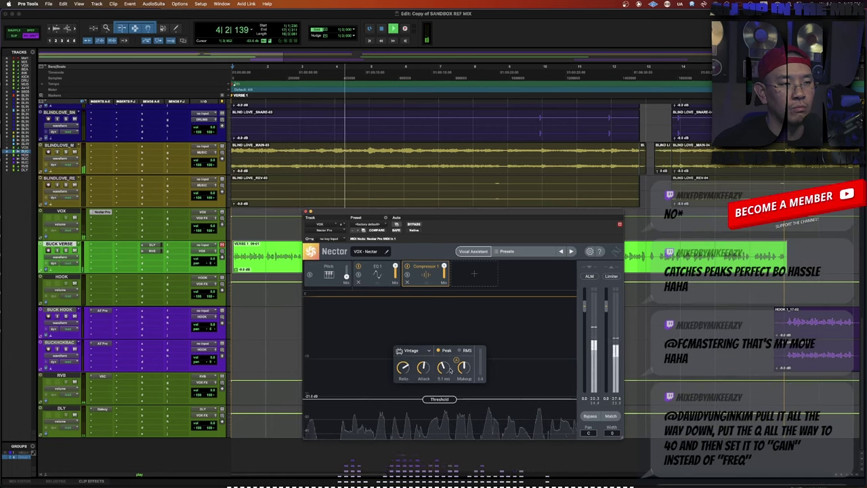
# Test the Vintage compressor's threshold down to -40.0 dB, then raise it back up near the upper end of its range.
pyautogui.moveTo(444, 405); pyautogui.dragTo(443, 420)
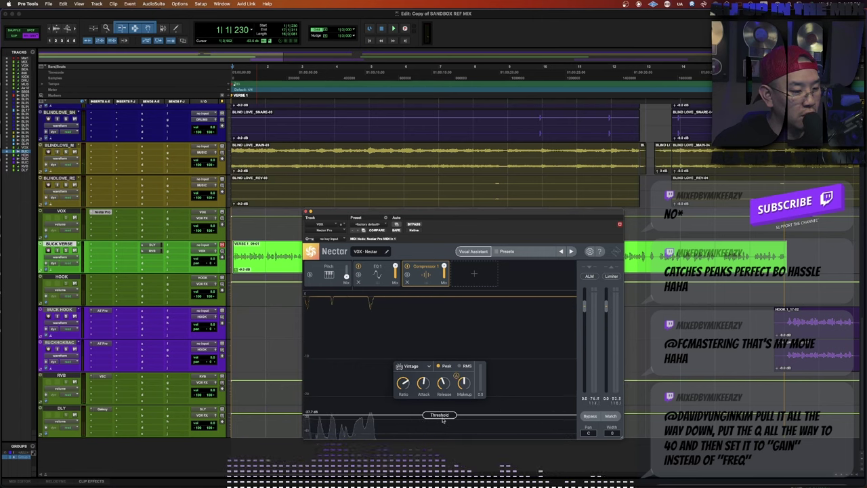
pyautogui.moveTo(443, 419); pyautogui.dragTo(440, 458)
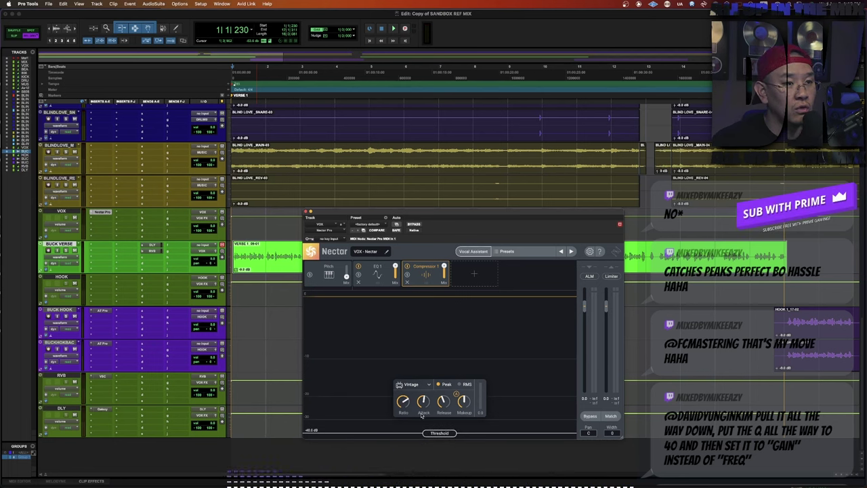
pyautogui.moveTo(442, 434); pyautogui.dragTo(439, 399)
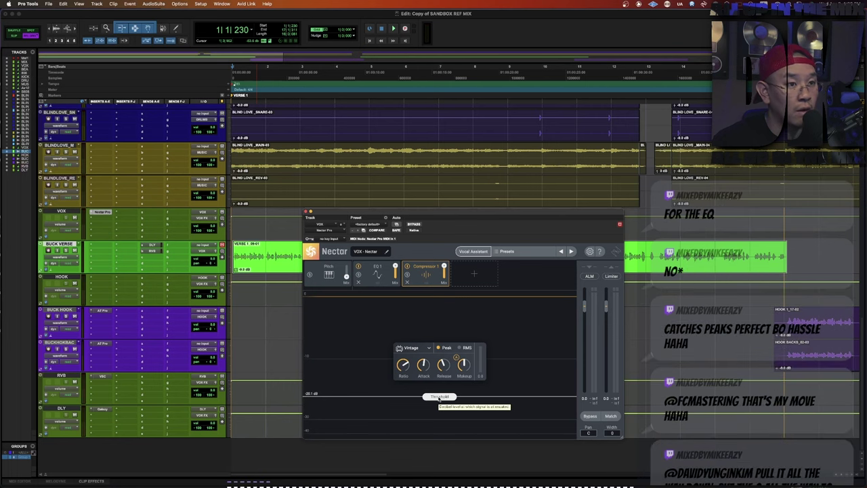
pyautogui.moveTo(439, 398); pyautogui.dragTo(440, 317)
# Pull EQ 1's band 3 down to -30.0 dB near 1006 Hz, switch its dynamic mode to Gain and adjust its Q during playback.
pyautogui.click(378, 282)
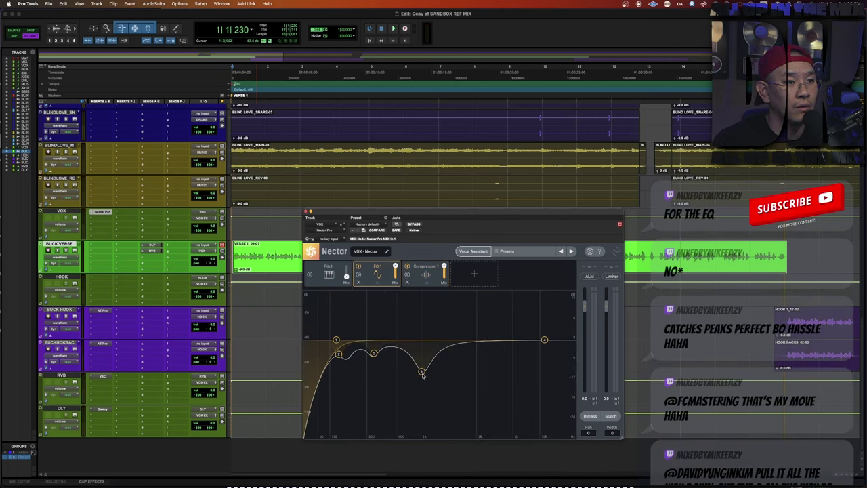
pyautogui.click(421, 372)
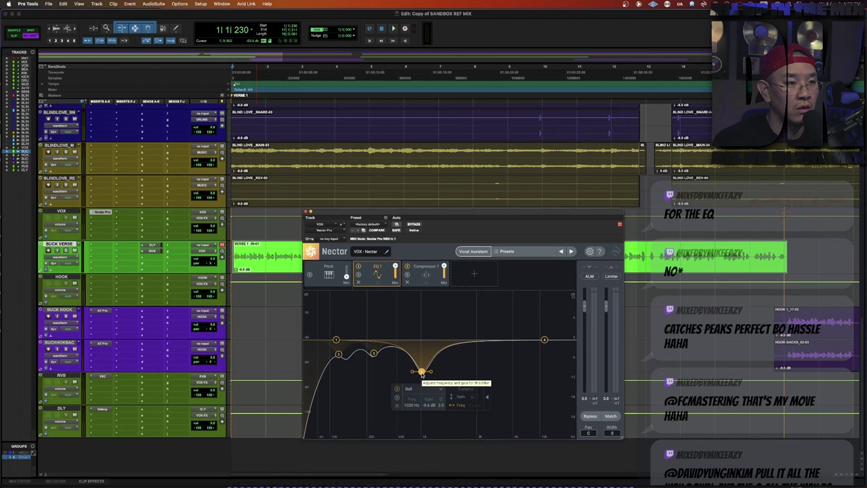
pyautogui.moveTo(423, 375); pyautogui.dragTo(422, 439)
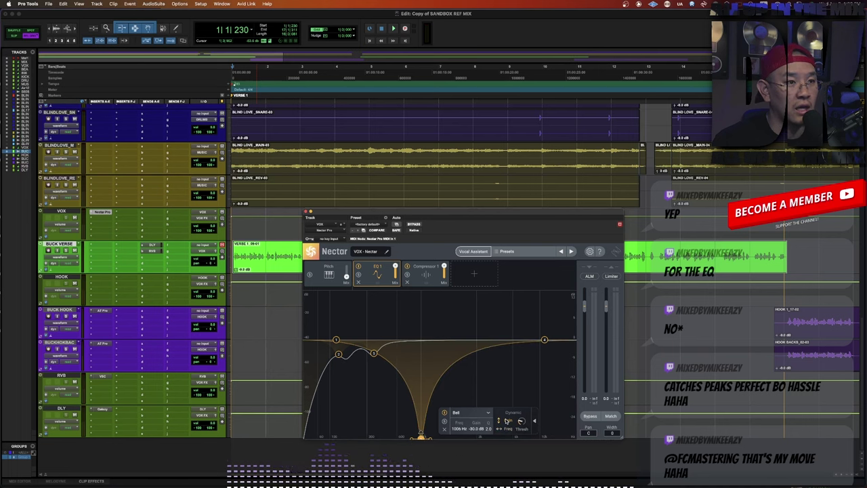
pyautogui.press('space')
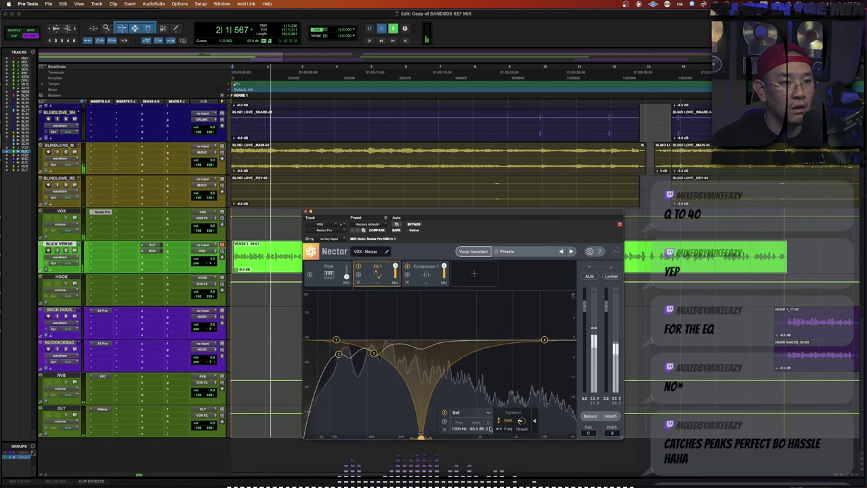
pyautogui.scroll(10, 487, 430)
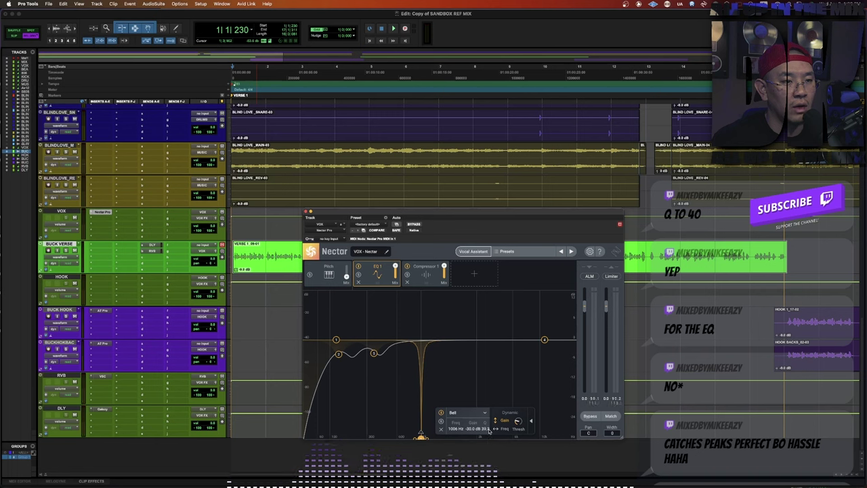
pyautogui.press('space')
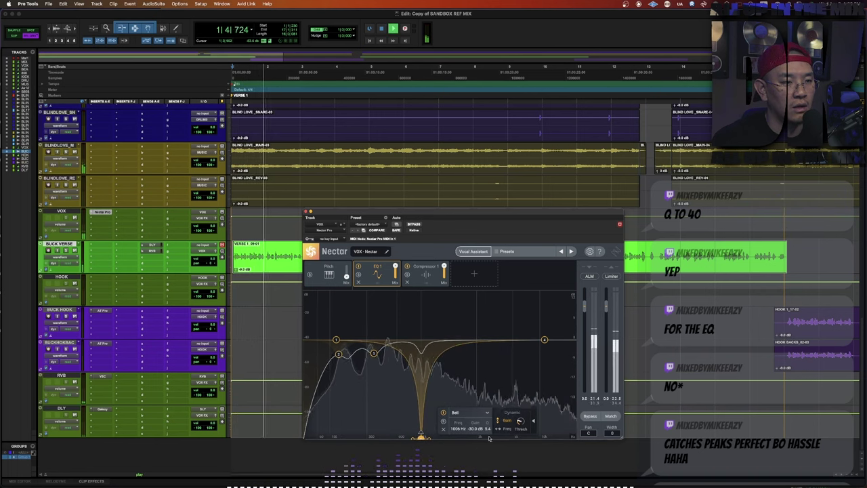
# Widen EQ 1's band 3 to a Q of 3.7 at 1006 Hz and close the Nectar window.
pyautogui.moveTo(488, 429); pyautogui.dragTo(488, 438)
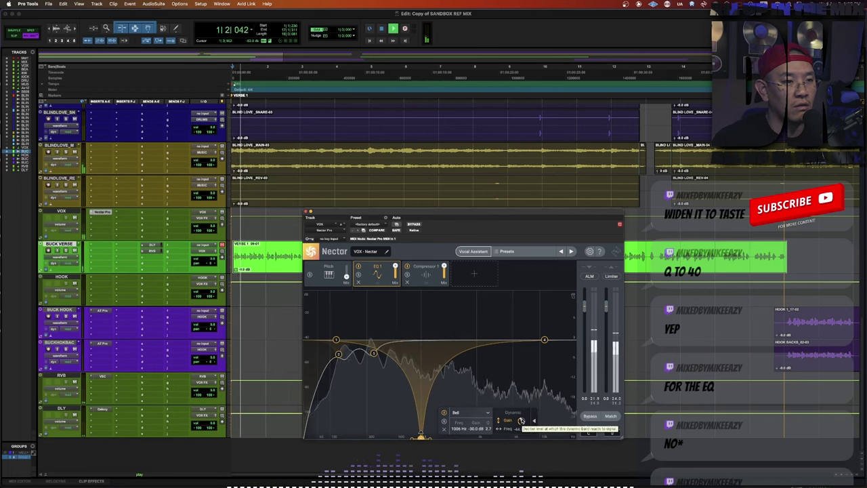
pyautogui.click(306, 212)
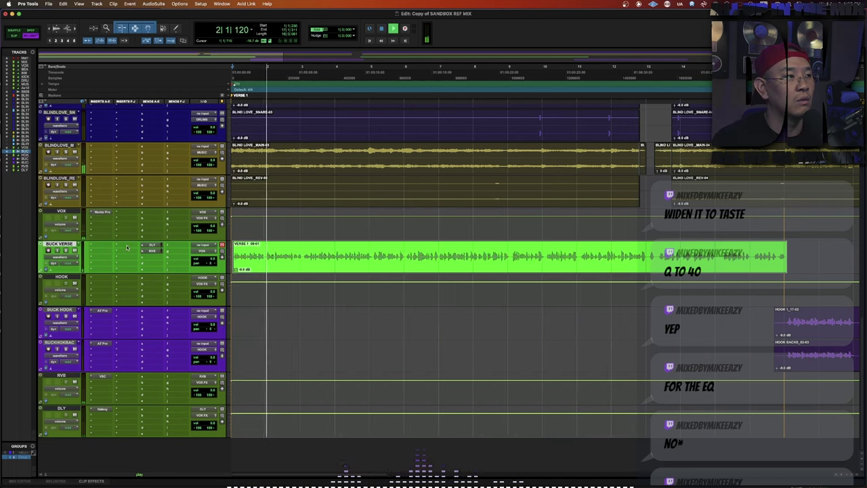
# Test a lower threshold on the Vintage compressor during playback and remove Compressor 1 from the VOX bus's Nectar chain.
pyautogui.click(101, 212)
pyautogui.click(427, 271)
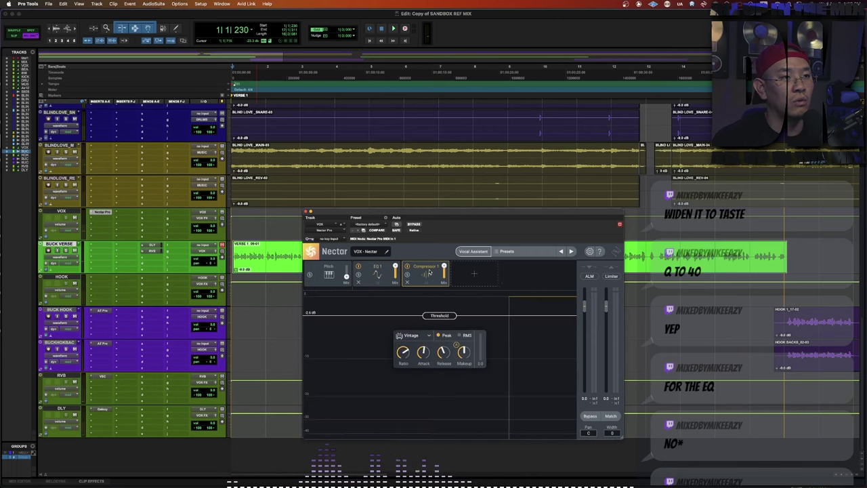
pyautogui.press('space')
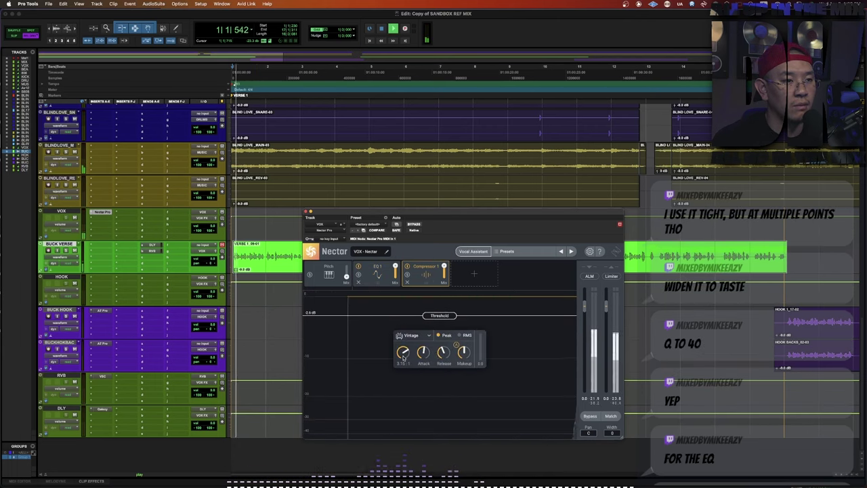
pyautogui.moveTo(434, 323); pyautogui.dragTo(435, 410)
pyautogui.press('space')
pyautogui.click(408, 282)
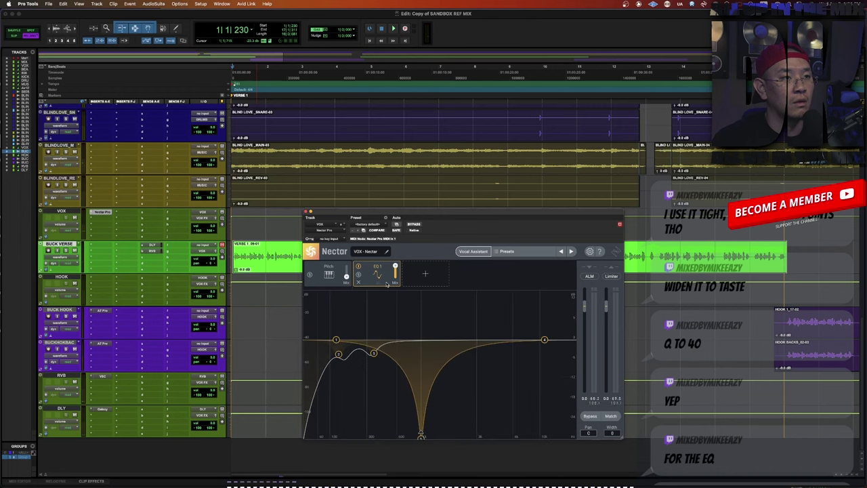
# Insert FabFilter Pro-C 2 (stereo) on the VOX bus below Nectar and adjust its threshold during playback.
pyautogui.click(94, 218)
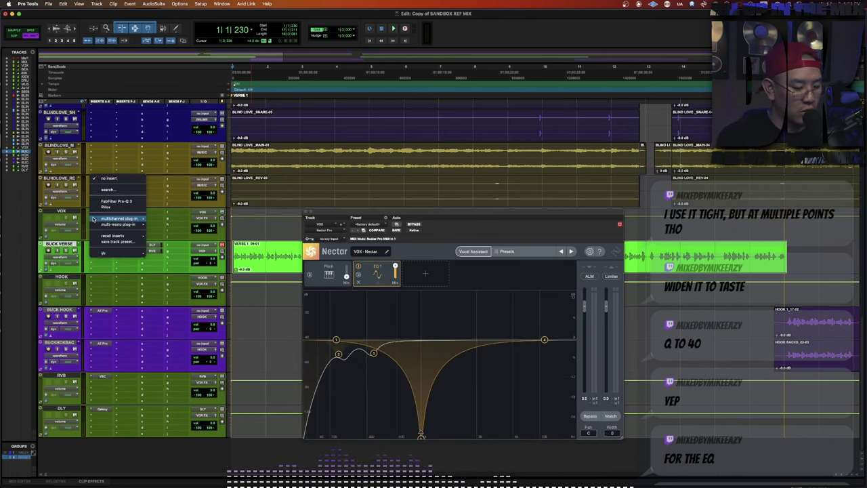
pyautogui.click(108, 189)
pyautogui.write('pro c')
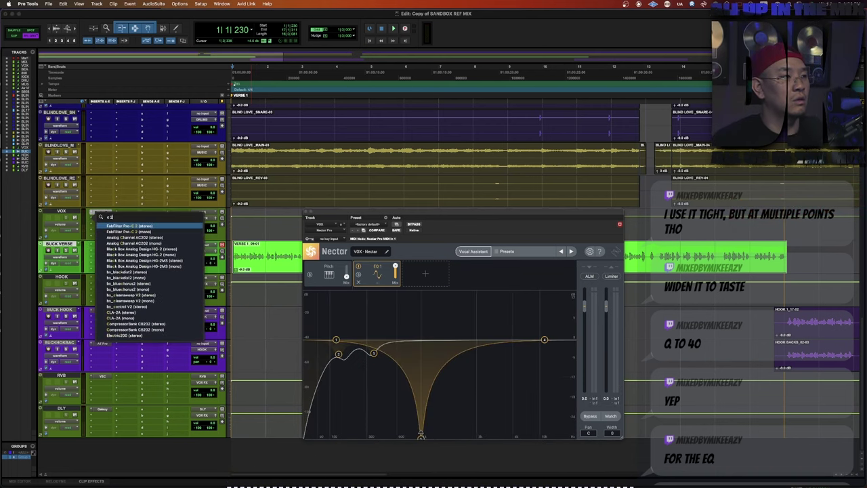
pyautogui.press('Return')
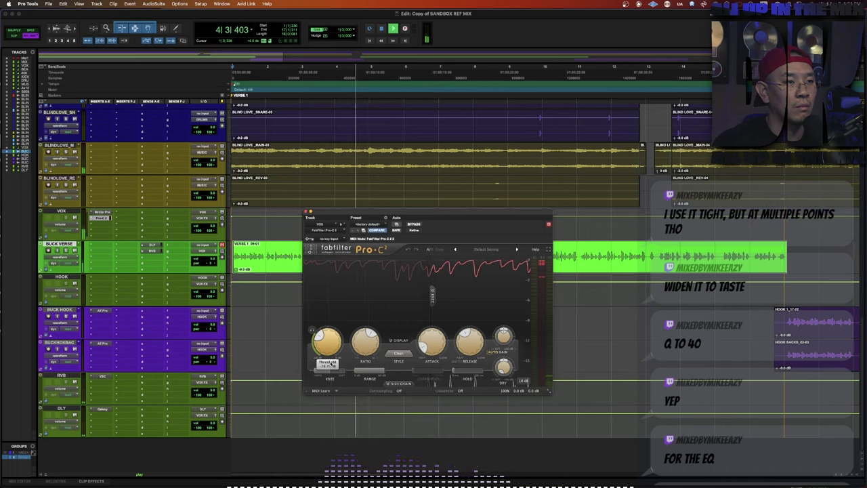
pyautogui.press('space')
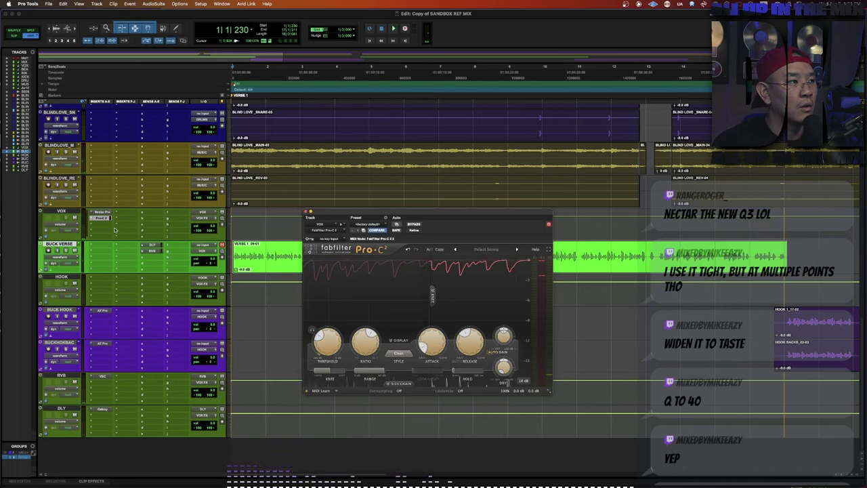
# Insert UAD Teletronix LA-3A (stereo) below Pro-C 2 on the VOX bus and adjust its Peak Reduction during playback.
pyautogui.click(99, 223)
pyautogui.moveTo(100, 224)
pyautogui.click(113, 195)
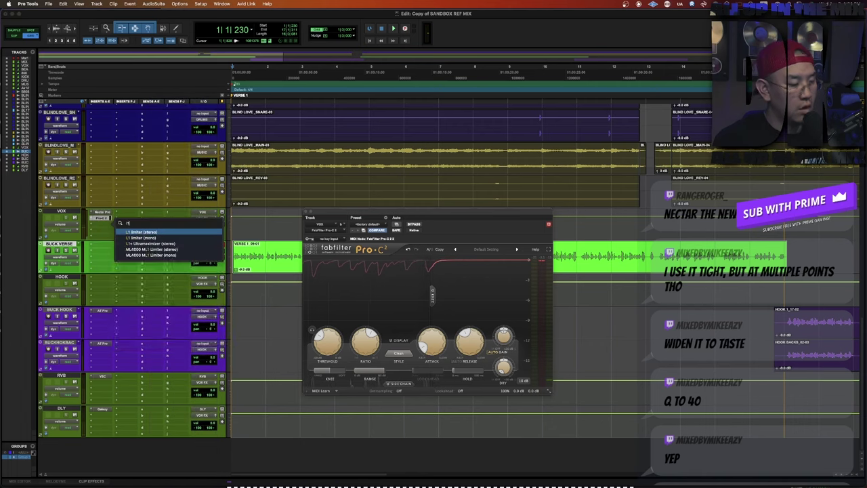
pyautogui.press('BackSpace')
pyautogui.write('la  3a')
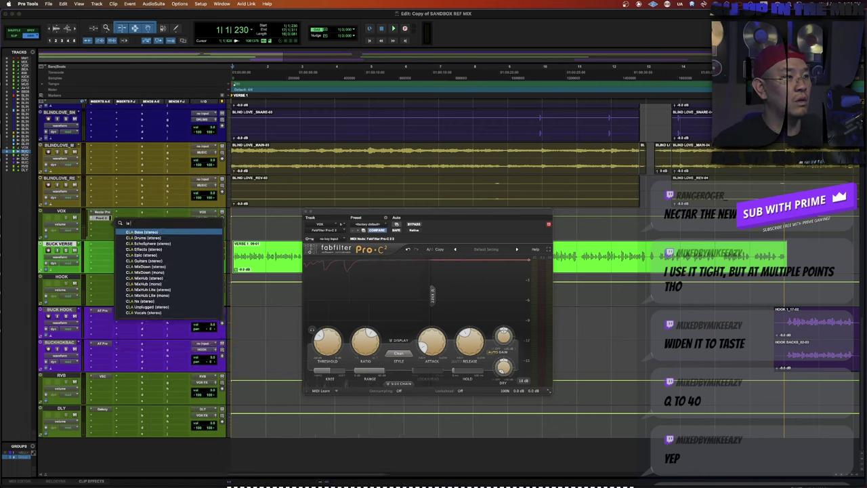
pyautogui.press('Down')
pyautogui.press('Down')
pyautogui.press('Down')
pyautogui.press('Up')
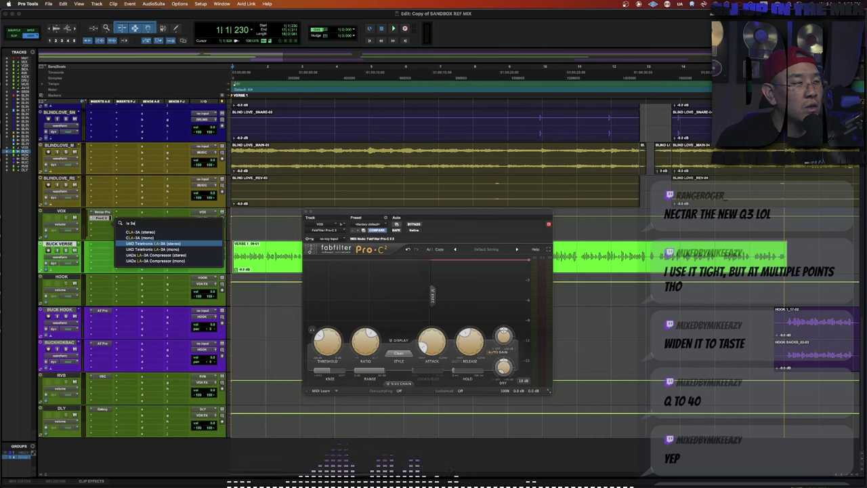
pyautogui.press('Return')
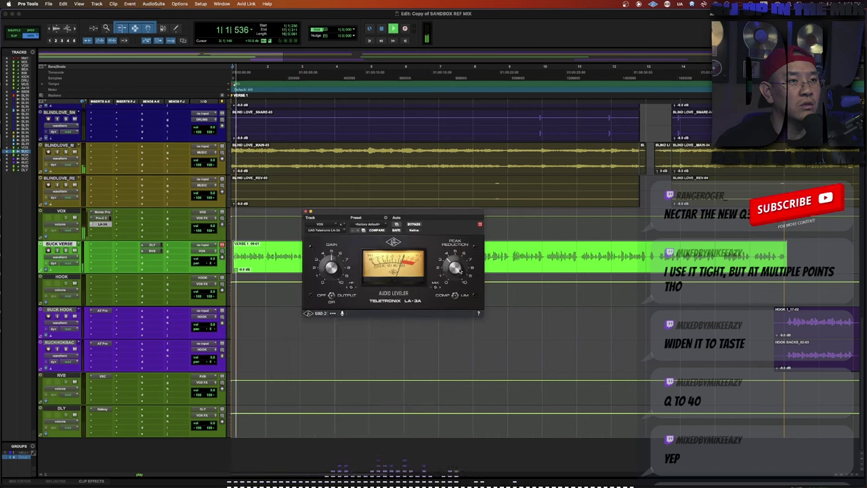
pyautogui.moveTo(460, 270); pyautogui.dragTo(462, 255)
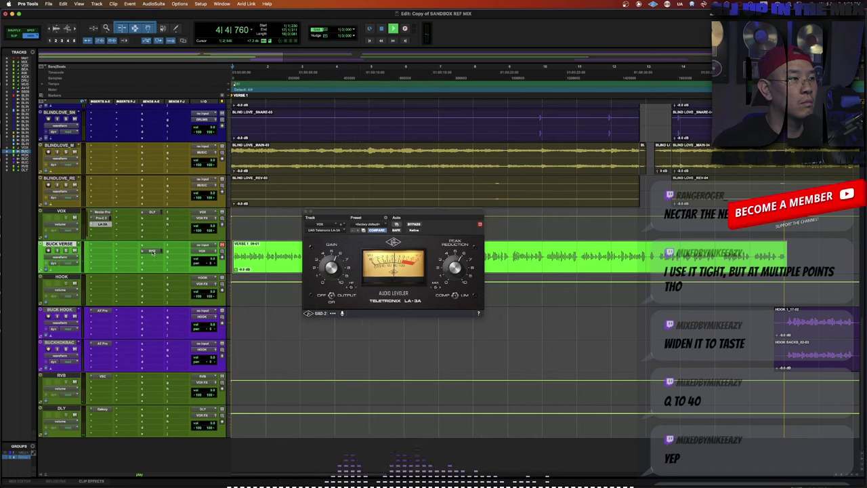
# Move the DLY and RVB sends from the BUCK VERSE track to the VOX bus and review the bus's plug-ins during playback.
pyautogui.moveTo(152, 252); pyautogui.dragTo(153, 221)
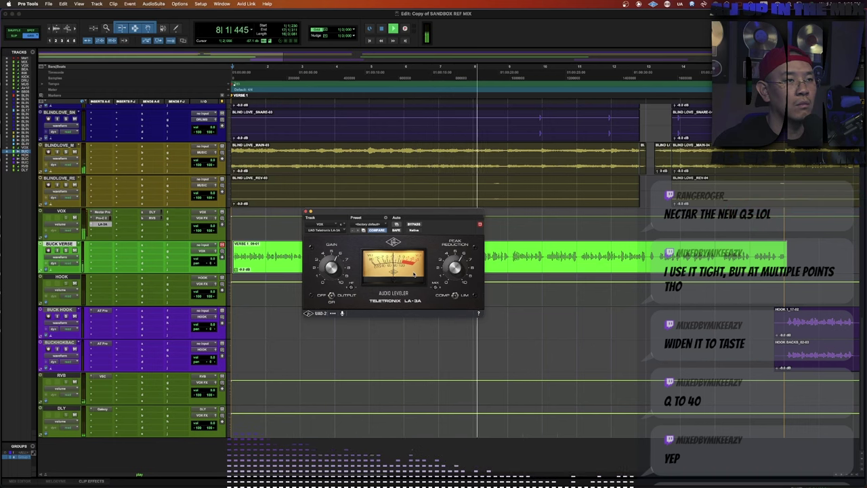
pyautogui.click(102, 218)
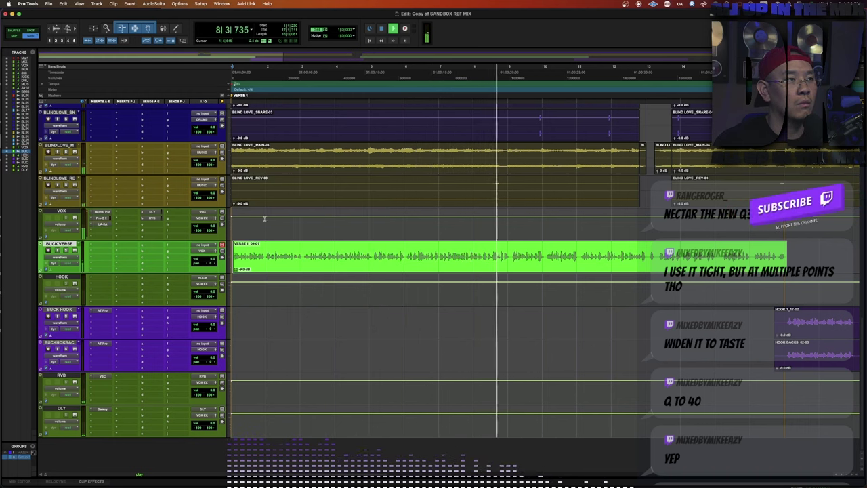
pyautogui.click(101, 218)
pyautogui.click(100, 212)
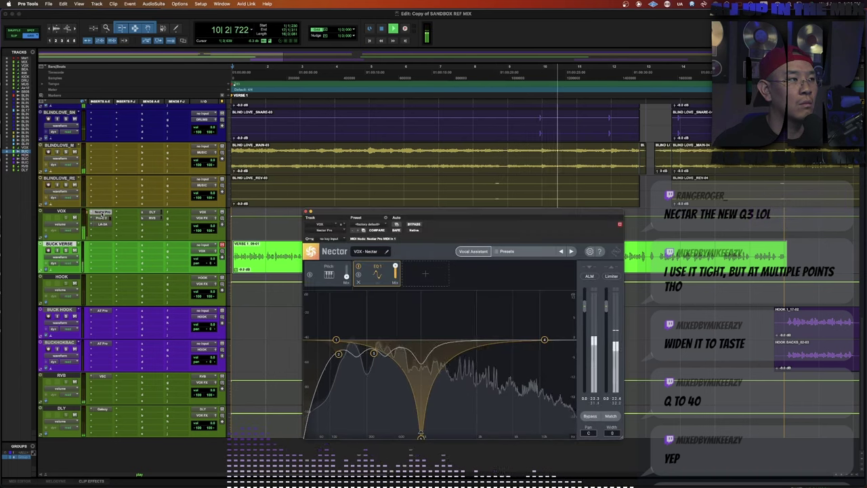
pyautogui.click(101, 213)
pyautogui.press('space')
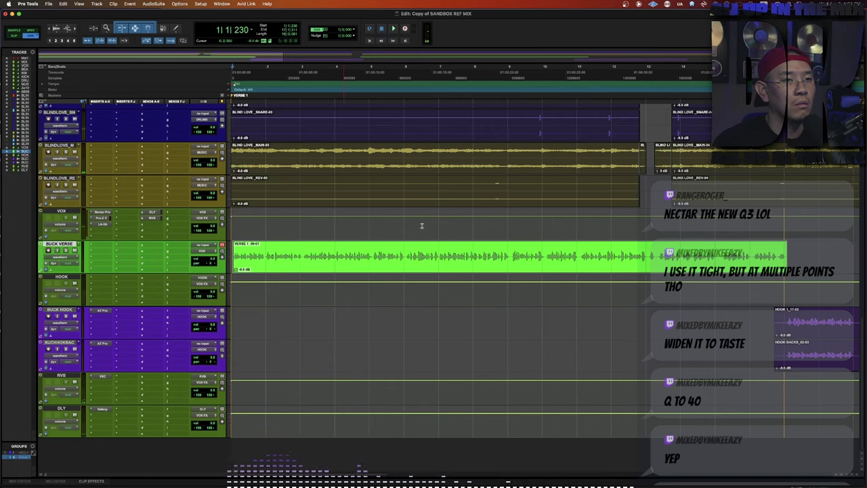
# Select a range on the BUCK VERSE track and play the verse from its beginning.
pyautogui.press('r')
pyautogui.press('r')
pyautogui.click(346, 264)
pyautogui.keyDown('shift'); pyautogui.click(474, 264); pyautogui.keyUp('shift')
pyautogui.press('t')
pyautogui.press('t')
pyautogui.press('space')
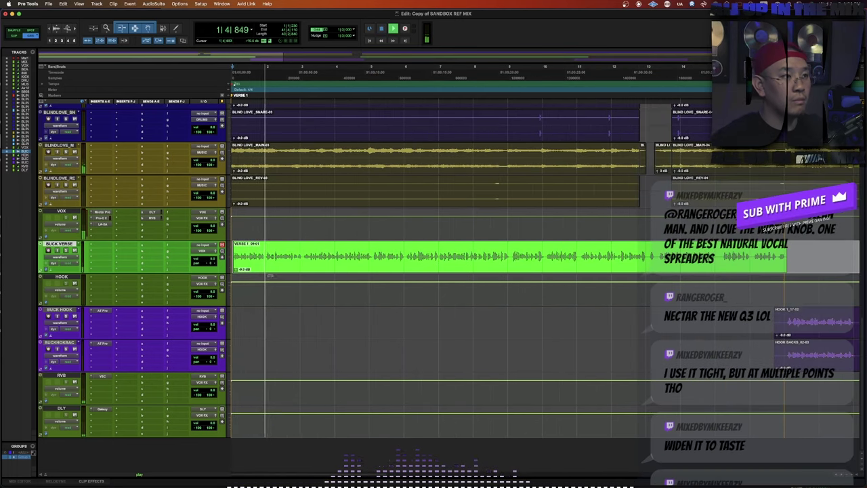
# Stop playback and insert Ozone 11 (stereo) in the first insert slot of the MIX bus.
pyautogui.scroll(10, 284, 276)
pyautogui.press('space')
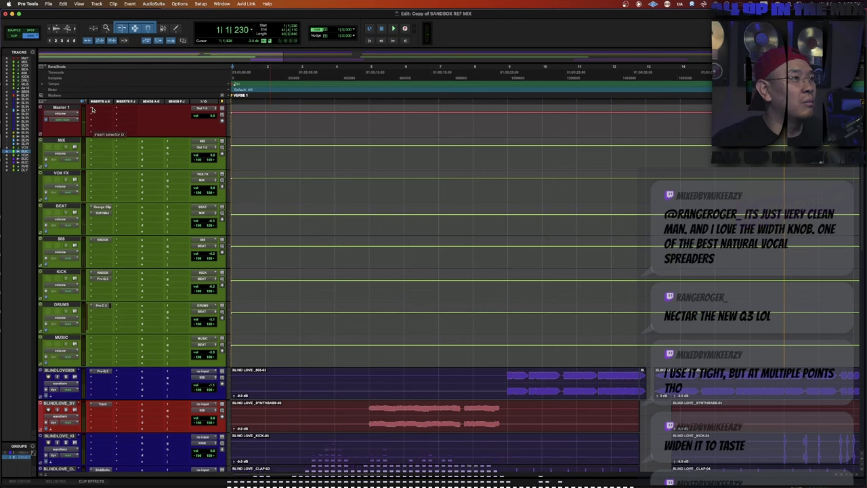
pyautogui.click(95, 143)
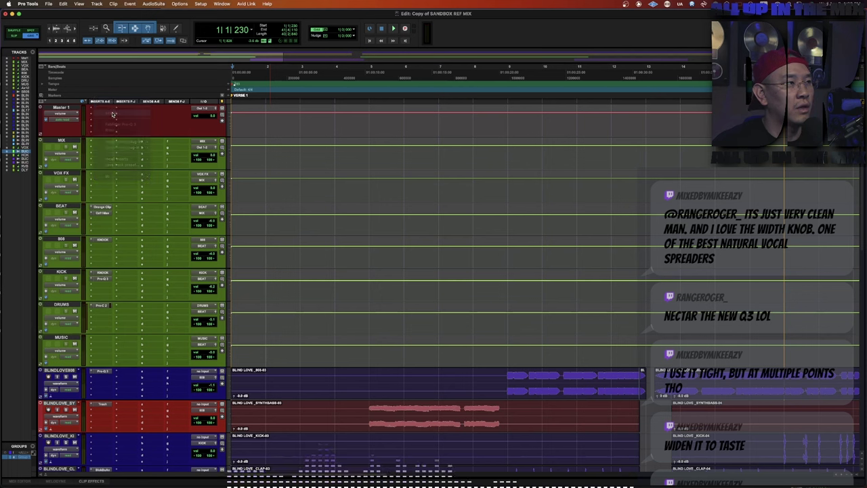
pyautogui.click(112, 113)
pyautogui.write('ozone')
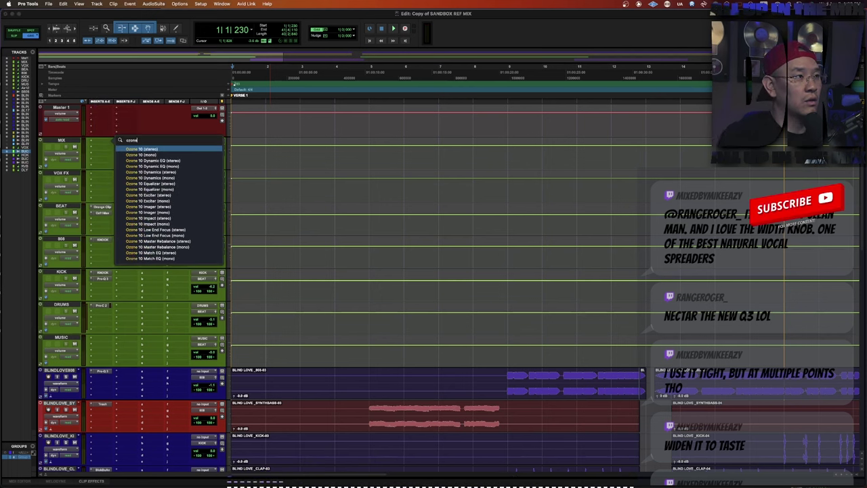
pyautogui.write(' 11')
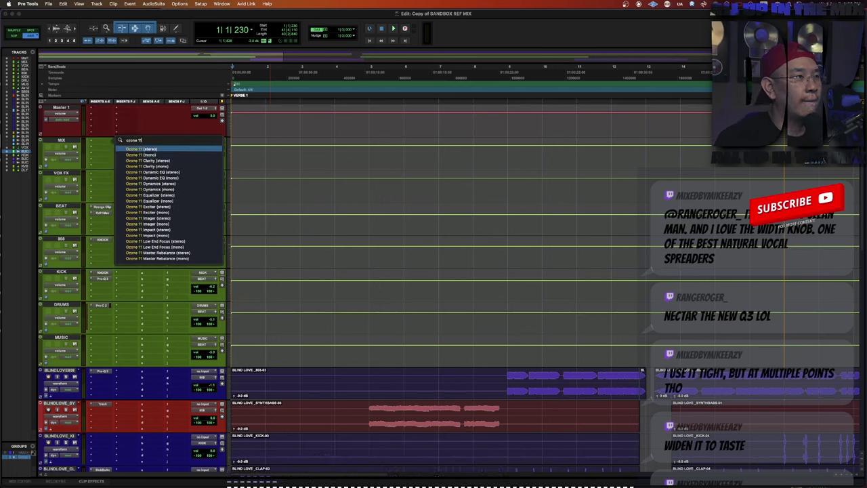
pyautogui.press('Return')
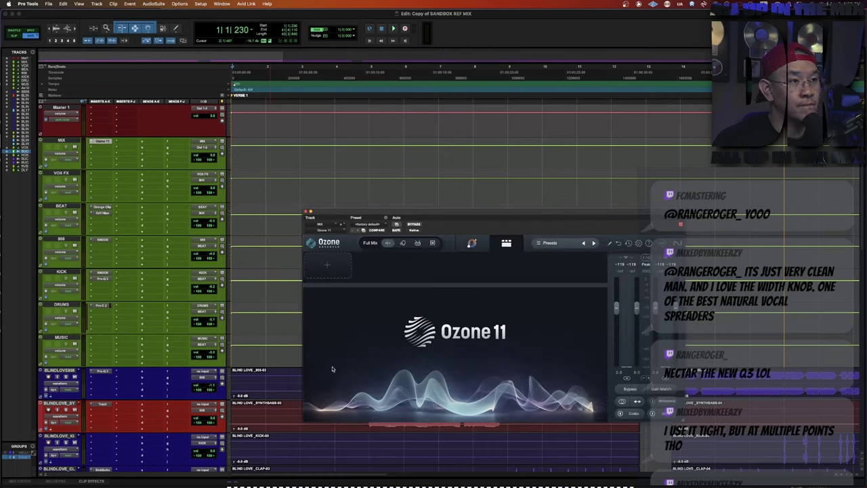
# Add the Clarity, Stabilizer and Imager modules to Ozone 11, split the Imager into two bands and widen band 2 to 37.
pyautogui.click(336, 270)
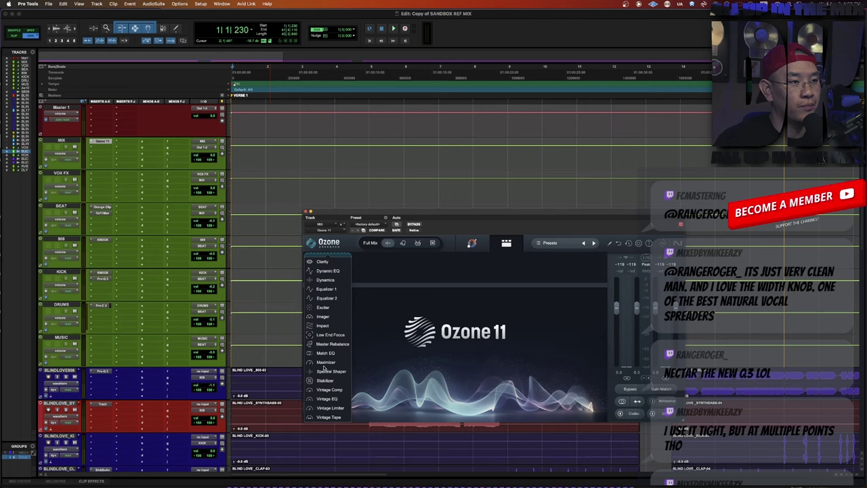
pyautogui.click(322, 262)
pyautogui.click(360, 268)
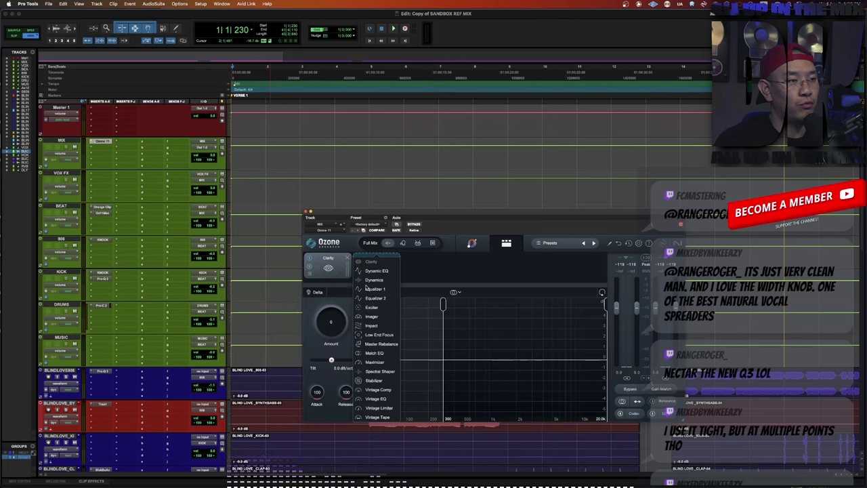
pyautogui.click(376, 380)
pyautogui.click(407, 266)
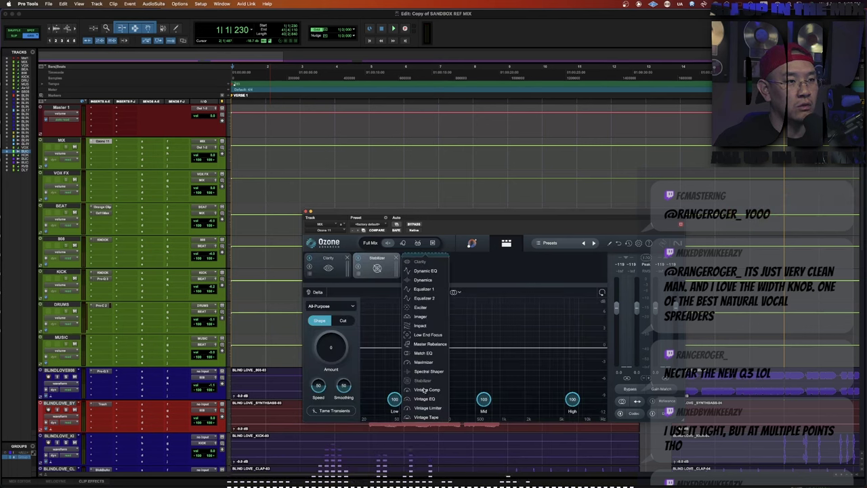
pyautogui.click(421, 318)
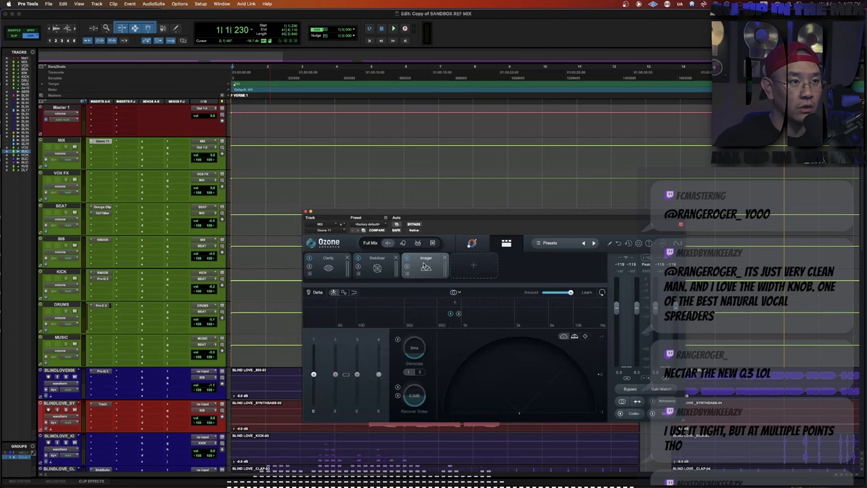
pyautogui.click(405, 305)
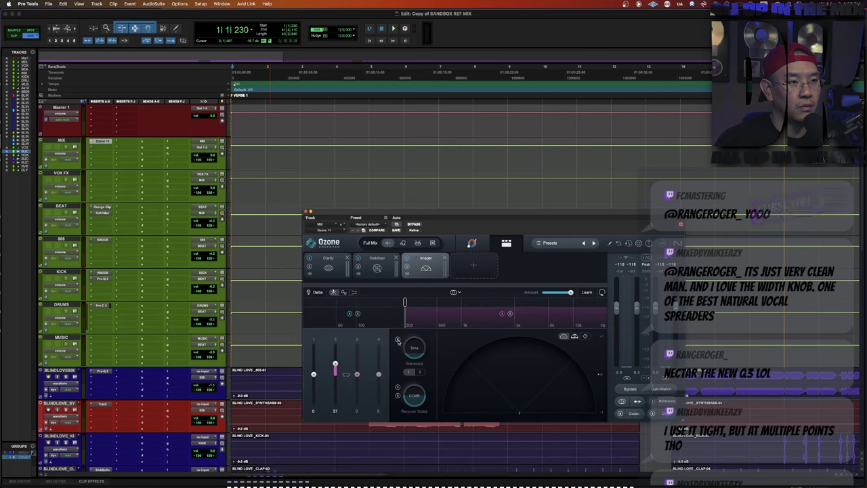
# Set Clarity's amount to 5 and the Stabilizer's amount to 7 while the mix plays.
pyautogui.click(365, 271)
pyautogui.click(328, 268)
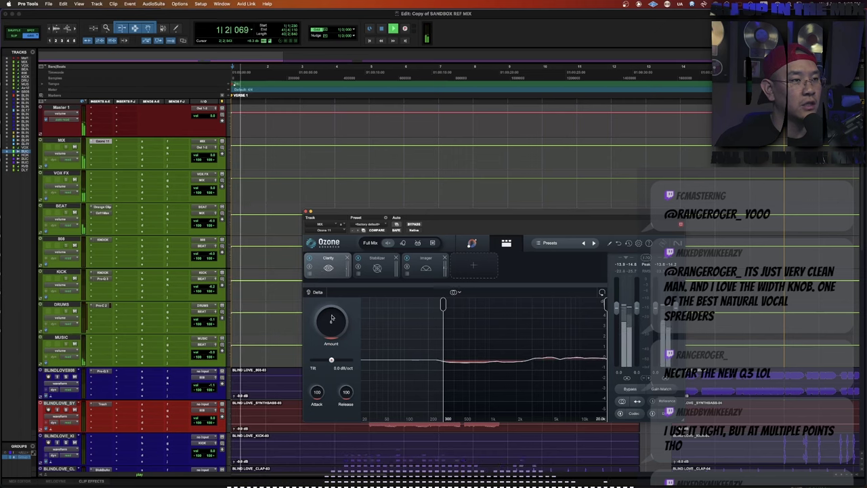
pyautogui.moveTo(342, 329); pyautogui.dragTo(342, 332)
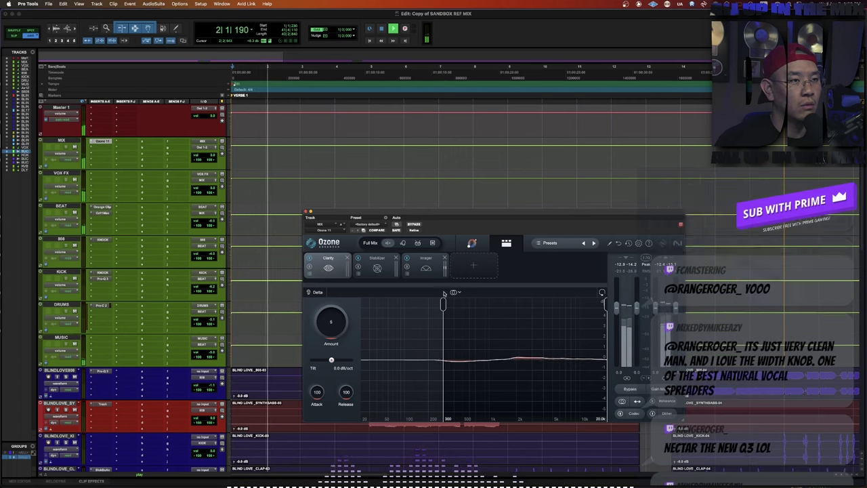
pyautogui.click(377, 267)
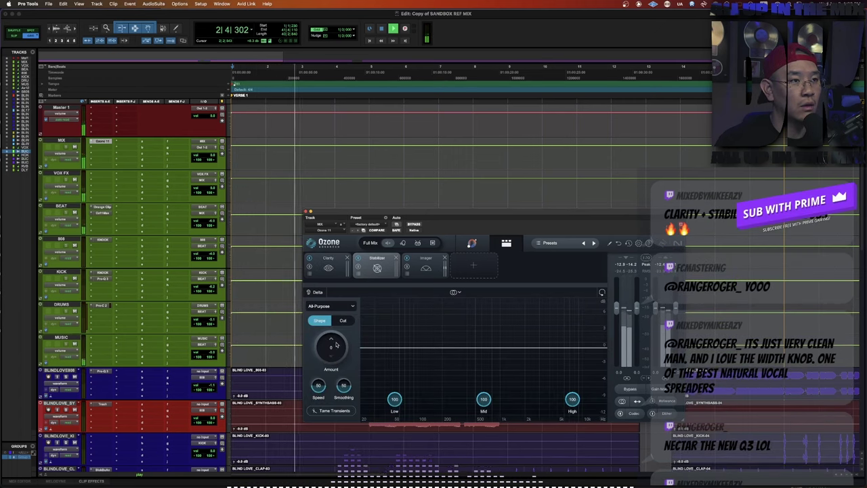
pyautogui.moveTo(345, 348); pyautogui.dragTo(345, 344)
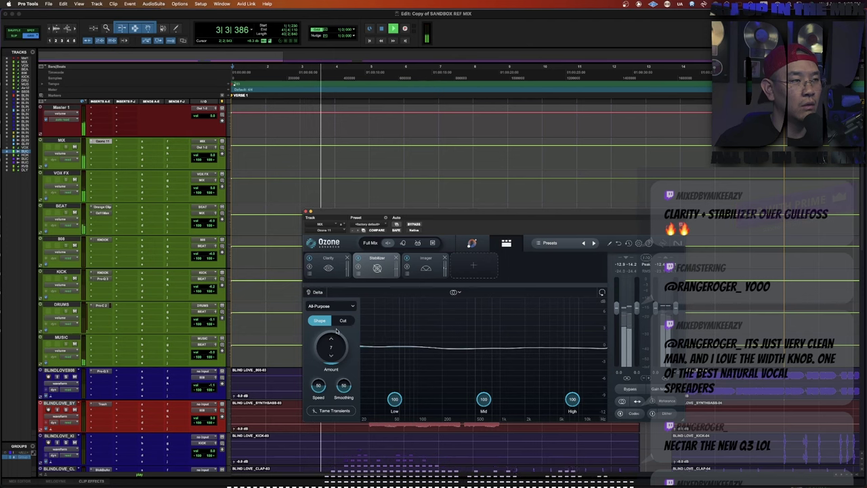
pyautogui.press('space')
# Insert Gold Clip on the MIX bus in the slot below Ozone 11.
pyautogui.click(93, 146)
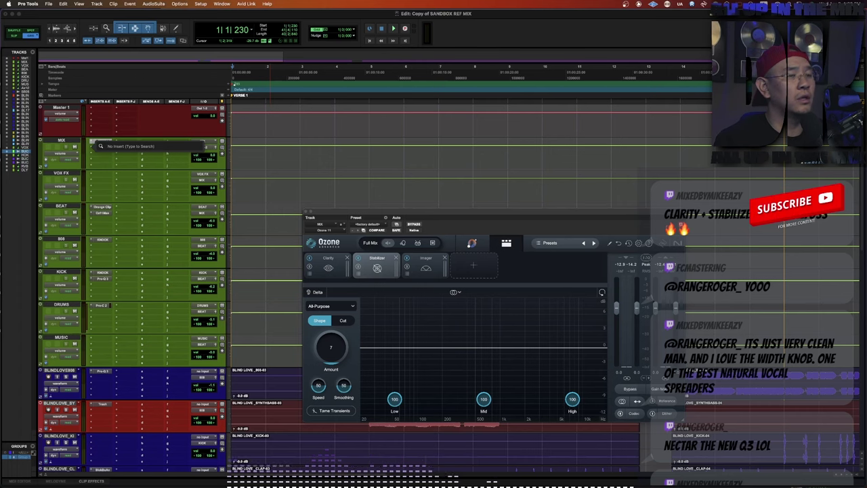
pyautogui.write('gull')
pyautogui.press('Return')
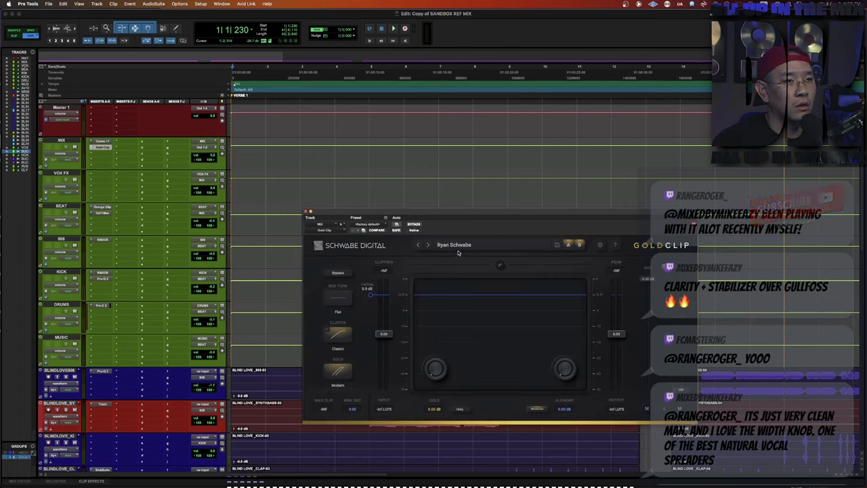
# Load Gold Clip's Ryan Schwabe preset and, with the mix playing, compare the Gold modes, ending on Modern.
pyautogui.click(458, 248)
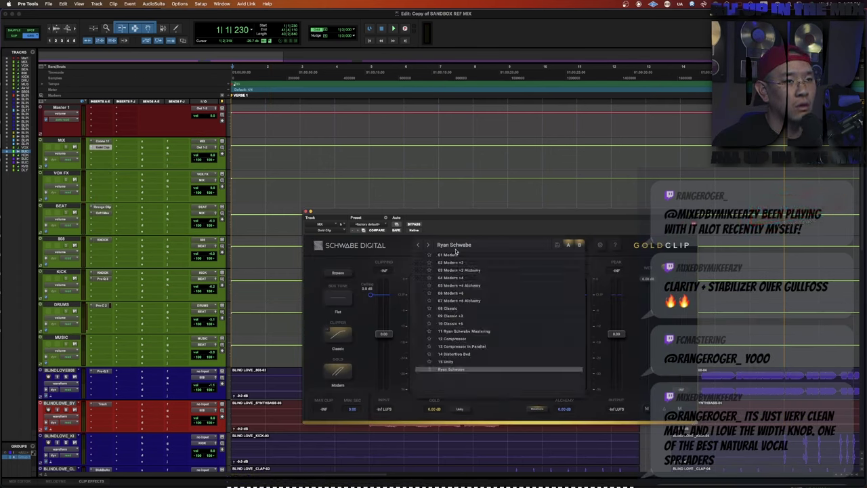
pyautogui.click(453, 370)
pyautogui.press('space')
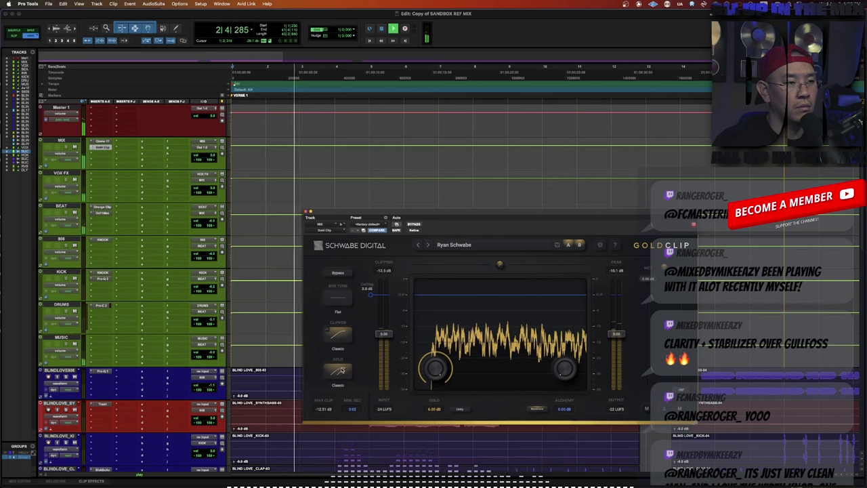
pyautogui.click(338, 371)
pyautogui.click(339, 371)
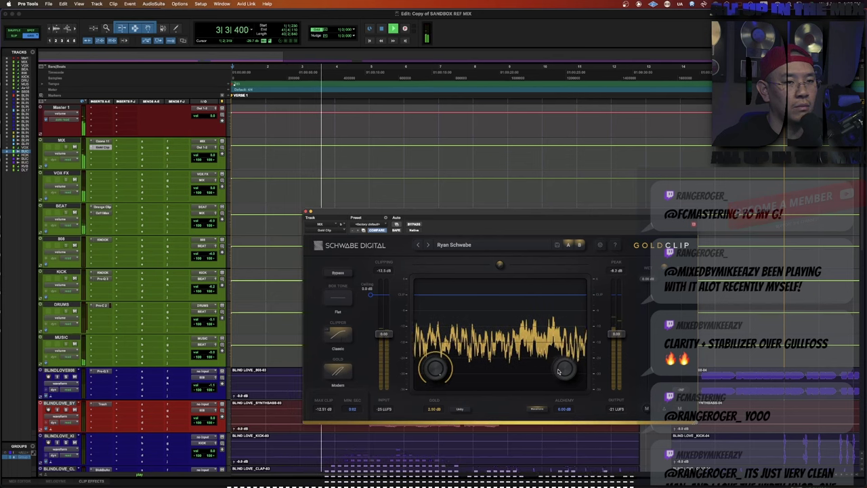
# Raise Gold Clip's Alchemy to about 0.30 dB, lower its clipping ceiling, stop playback and close the plug-in.
pyautogui.moveTo(558, 369); pyautogui.dragTo(571, 355)
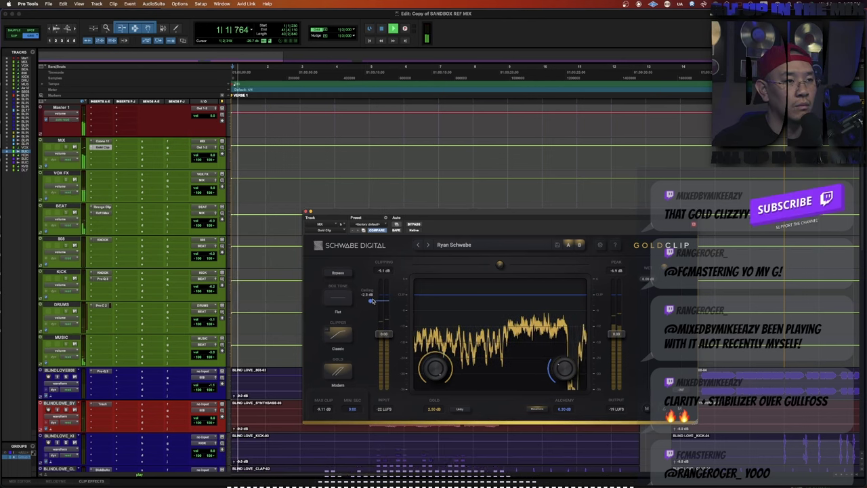
pyautogui.moveTo(373, 295)
pyautogui.mouseDown()
pyautogui.moveTo(374, 320)
pyautogui.moveTo(372, 296)
pyautogui.mouseUp()
pyautogui.press('space')
pyautogui.press('super+w')
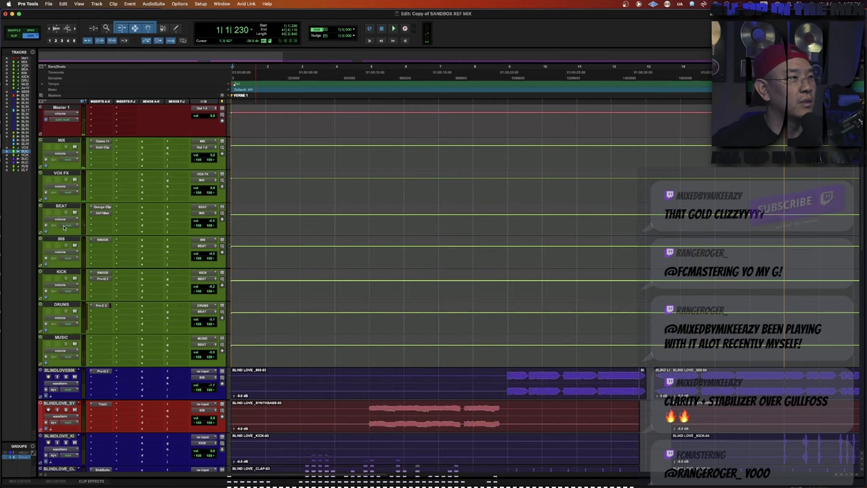
# Insert The God Particle on the MIX bus in the slot below Gold Clip.
pyautogui.click(93, 155)
pyautogui.click(93, 155)
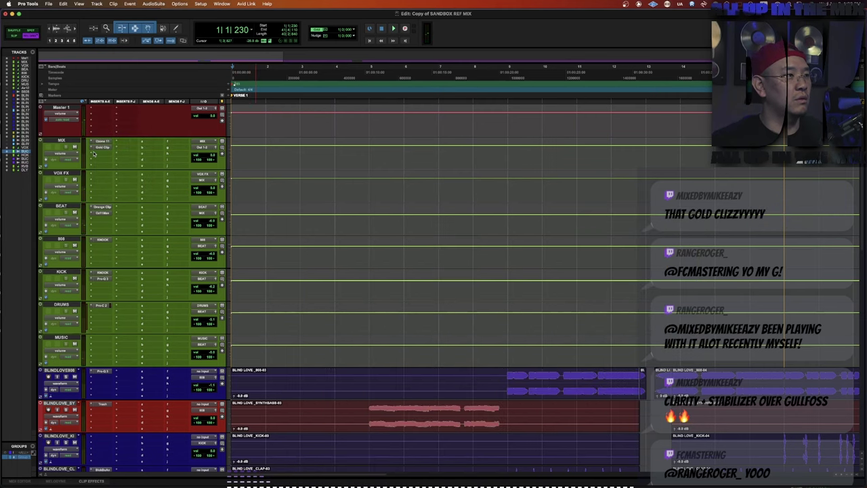
pyautogui.click(92, 156)
pyautogui.click(92, 155)
pyautogui.click(93, 156)
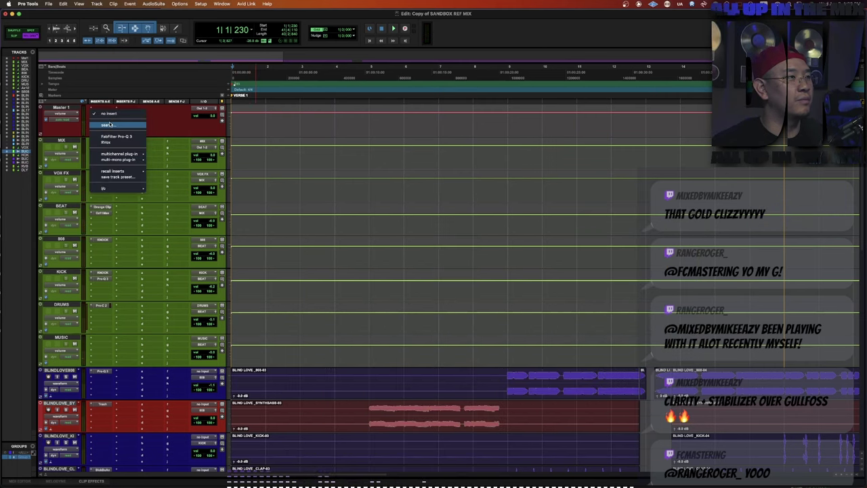
pyautogui.click(110, 125)
pyautogui.write('parti')
pyautogui.press('Return')
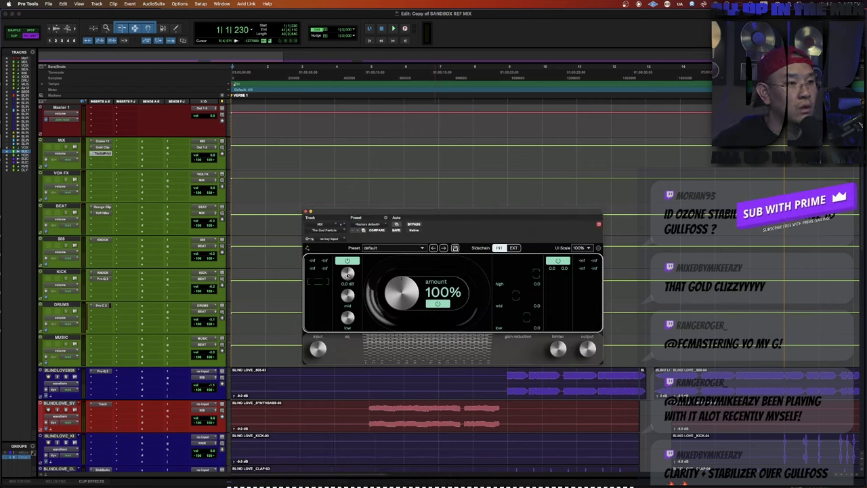
# Set The God Particle's amount to 41% and turn up its limiter while auditioning the mix.
pyautogui.press('space')
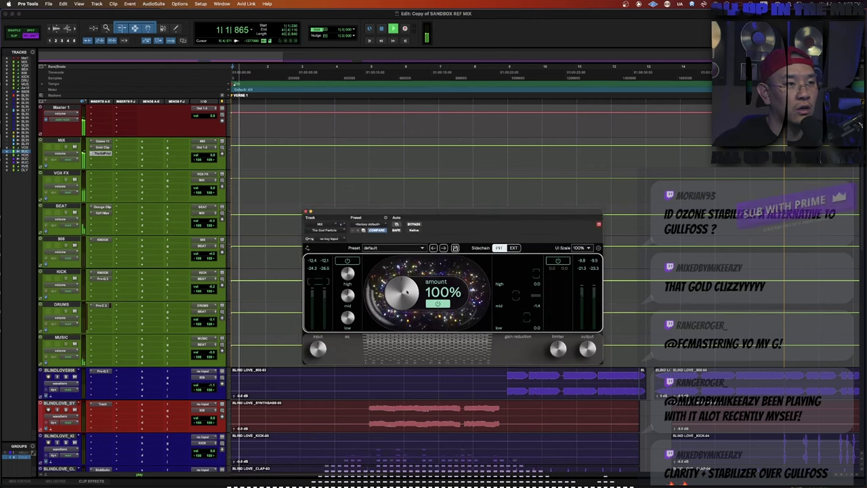
pyautogui.moveTo(402, 292); pyautogui.dragTo(409, 316)
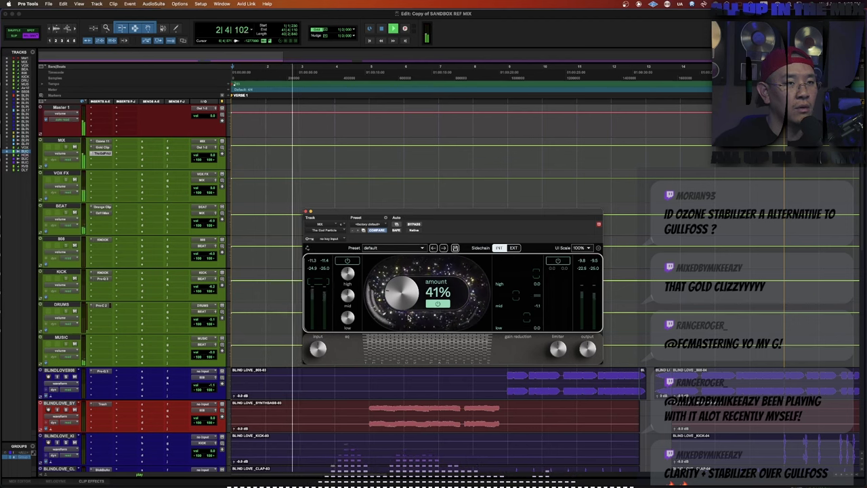
pyautogui.press('space')
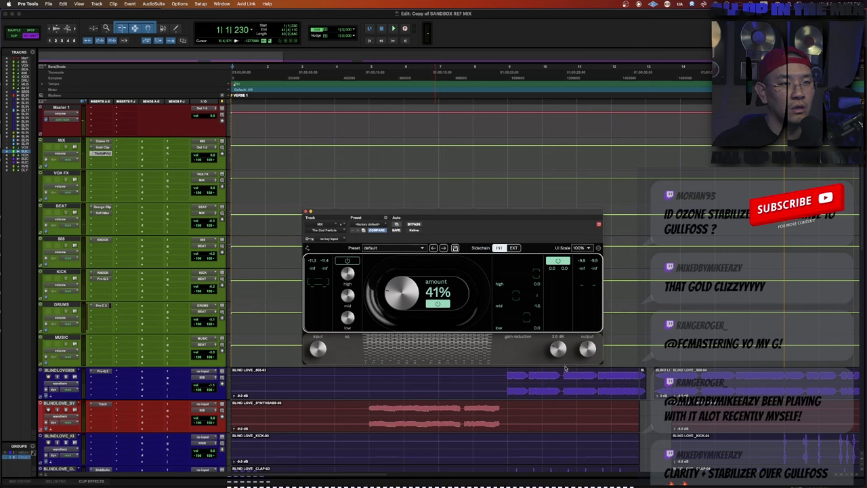
pyautogui.press('space')
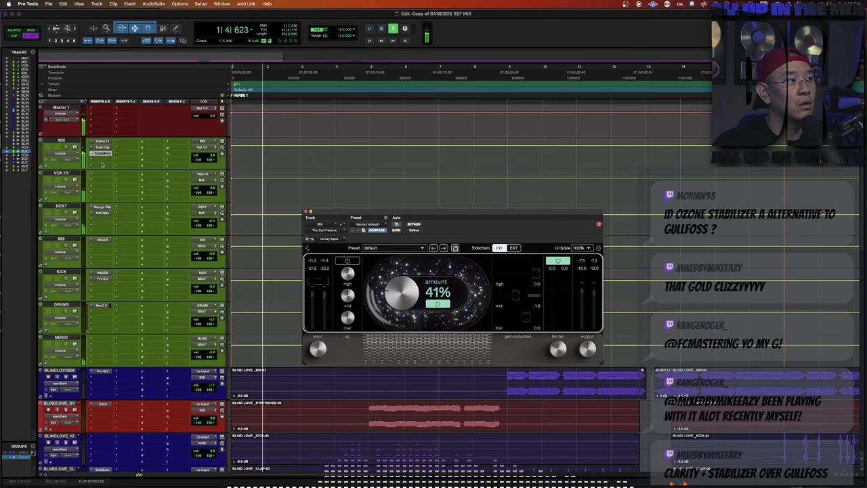
# Insert bx_XL V2 (stereo) on the MIX bus below The God Particle and reposition its window to show all controls.
pyautogui.click(102, 110)
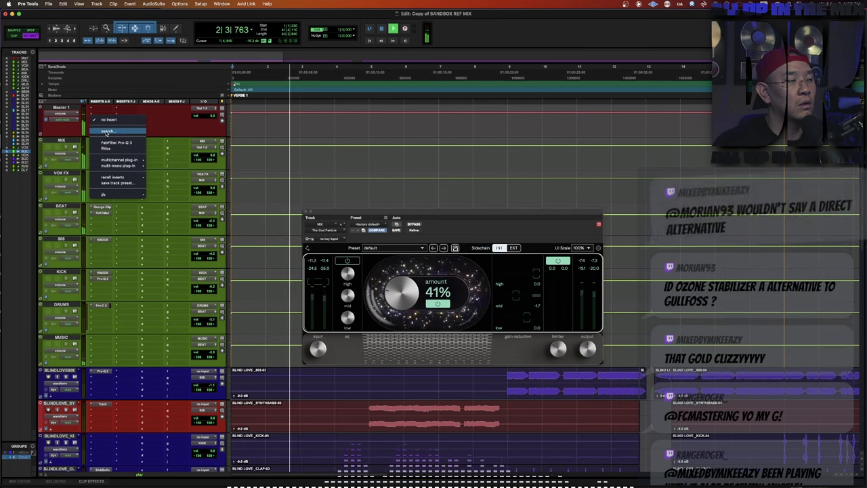
pyautogui.click(59, 140)
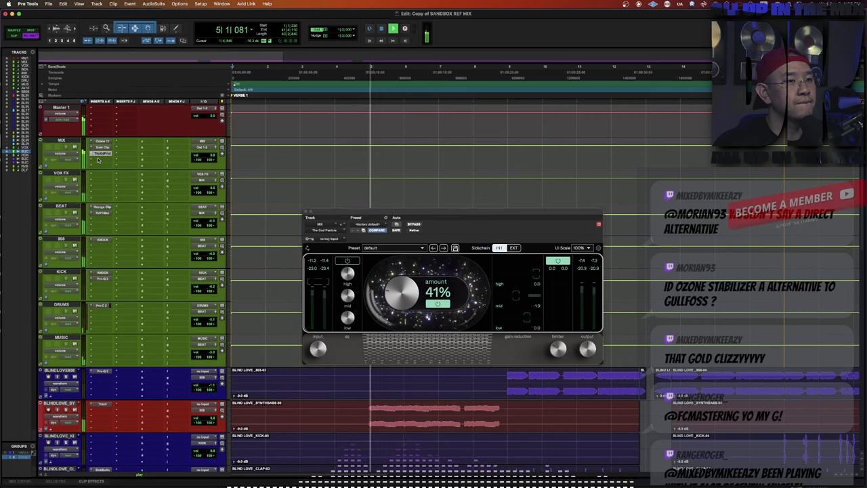
pyautogui.click(98, 160)
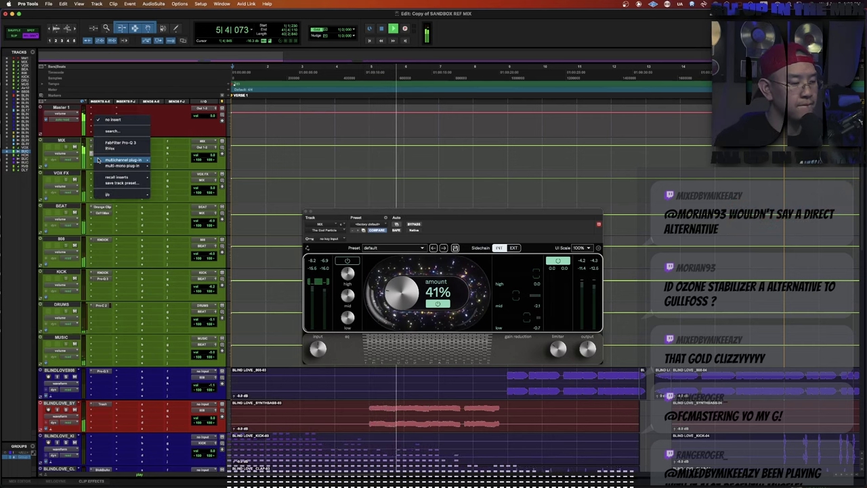
pyautogui.write('bx xl')
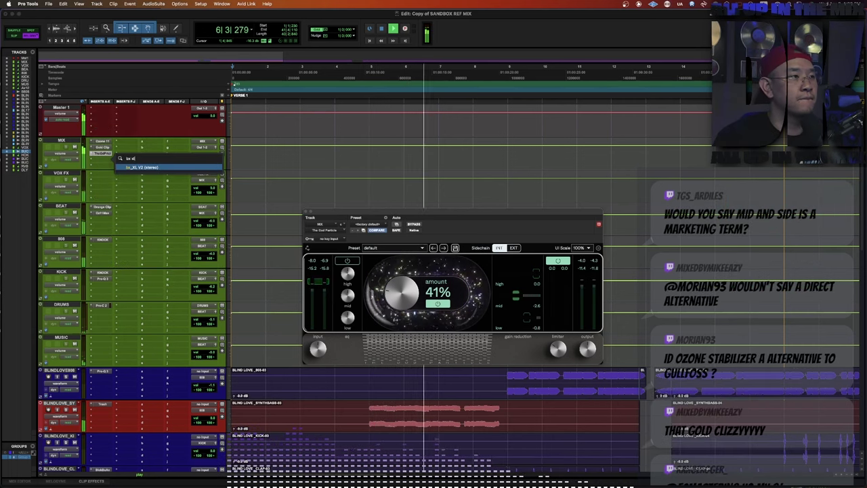
pyautogui.press('Return')
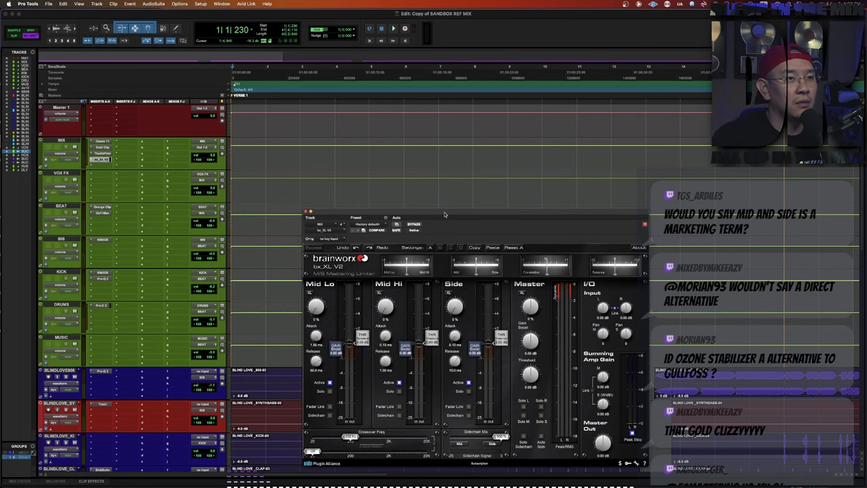
pyautogui.moveTo(444, 215); pyautogui.dragTo(443, 119)
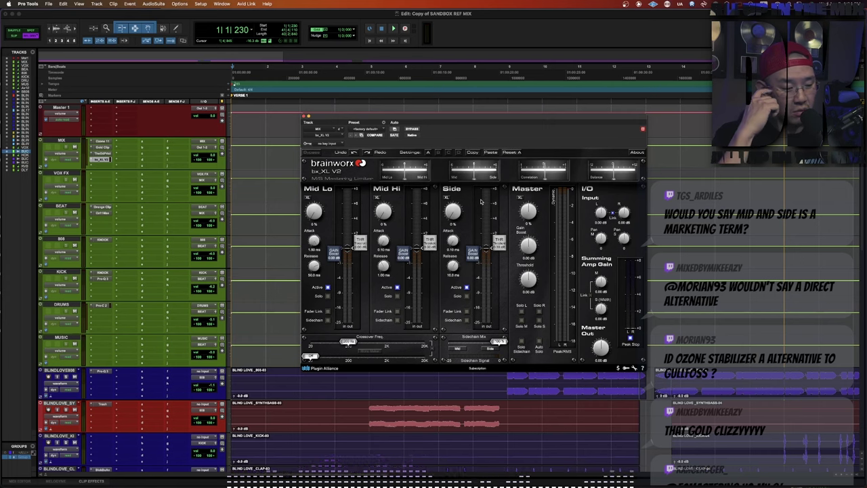
# Raise the linked M and S summing amp gains in bx_XL V2 to about 2.4 dB during playback.
pyautogui.press('space')
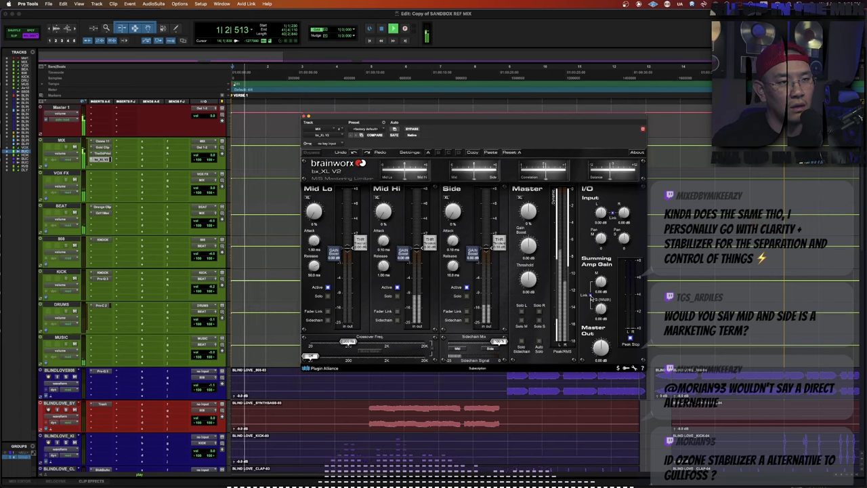
pyautogui.moveTo(603, 284)
pyautogui.mouseDown()
pyautogui.moveTo(609, 263)
pyautogui.moveTo(607, 300)
pyautogui.mouseUp()
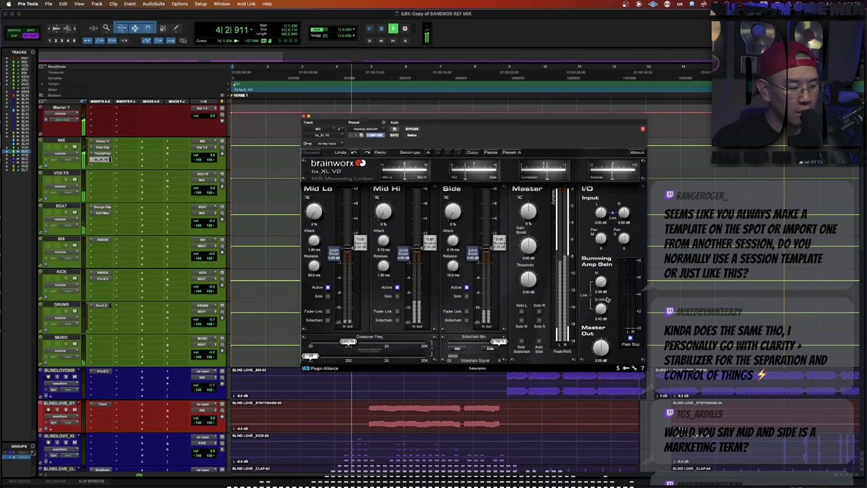
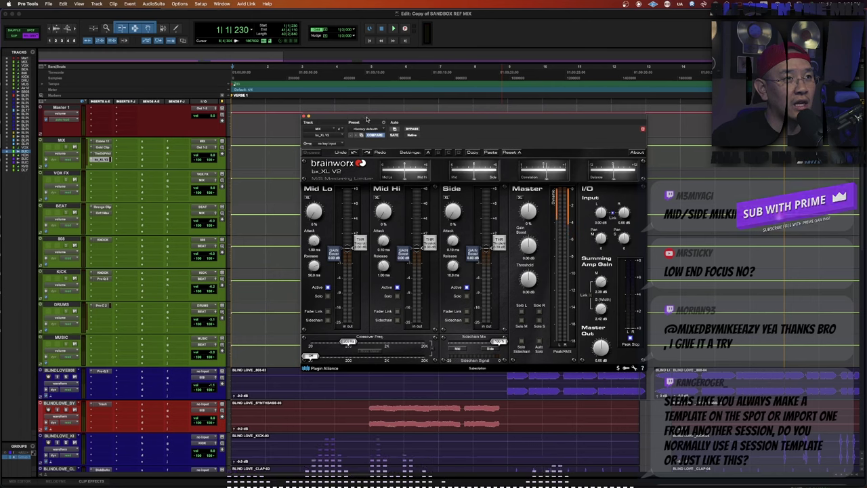
pyautogui.moveTo(367, 119)
pyautogui.mouseDown()
pyautogui.moveTo(359, 134)
pyautogui.moveTo(368, 120)
pyautogui.mouseUp()
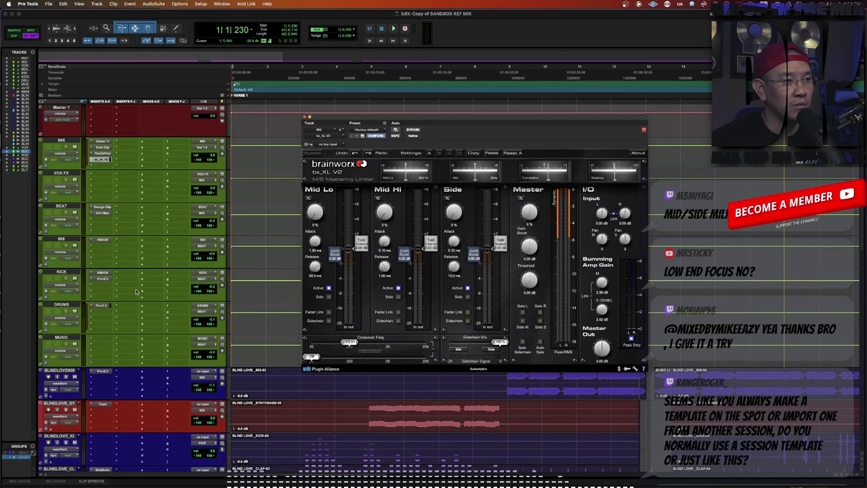
# Set the XL saturation of the Mid Lo, Mid Hi and Side bands to 15% and replay the mix.
pyautogui.press('space')
pyautogui.moveTo(315, 216); pyautogui.dragTo(316, 206)
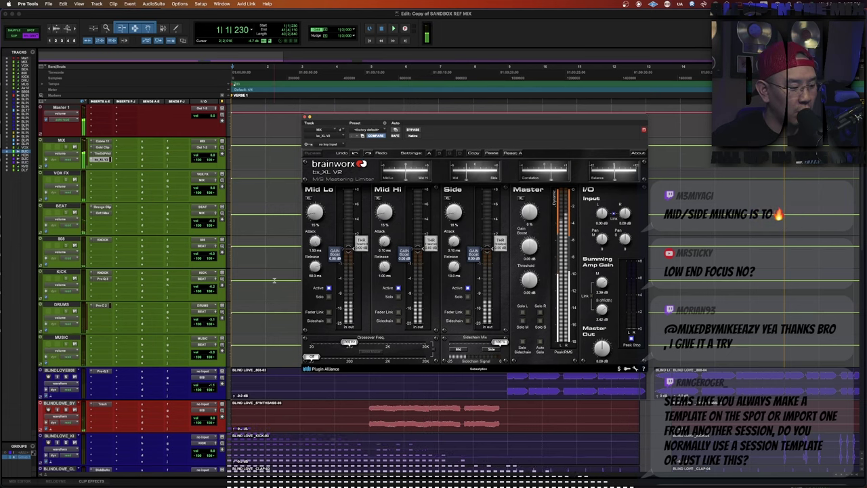
pyautogui.press('space')
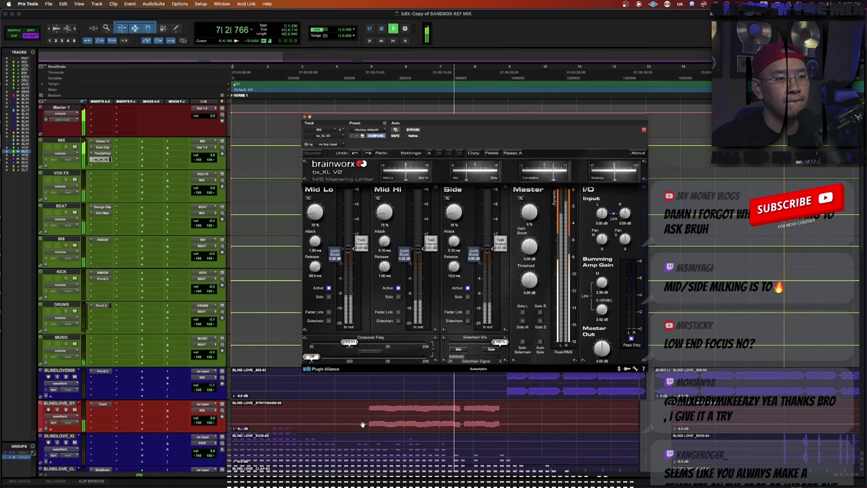
# Audition the section from bar 17 while adjusting the master gain boost in bx_XL V2, and stop playback.
pyautogui.click(774, 384)
pyautogui.press('space')
pyautogui.press('space')
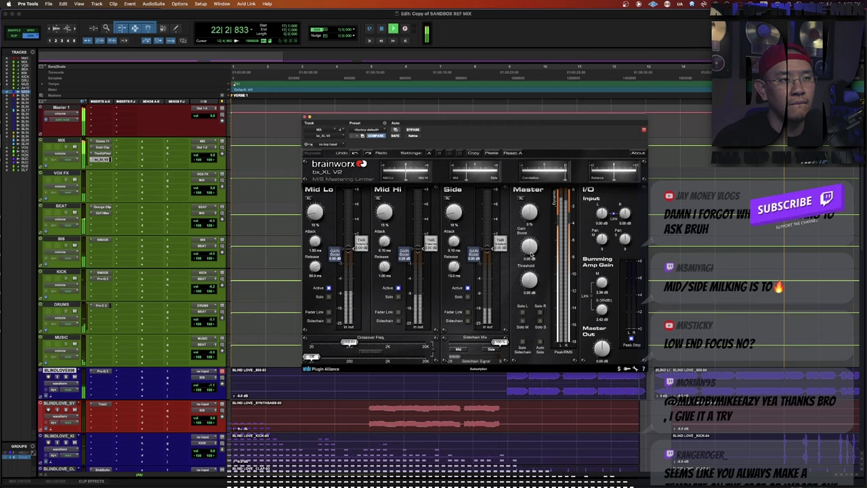
pyautogui.moveTo(533, 249)
pyautogui.mouseDown()
pyautogui.moveTo(533, 235)
pyautogui.moveTo(533, 246)
pyautogui.mouseUp()
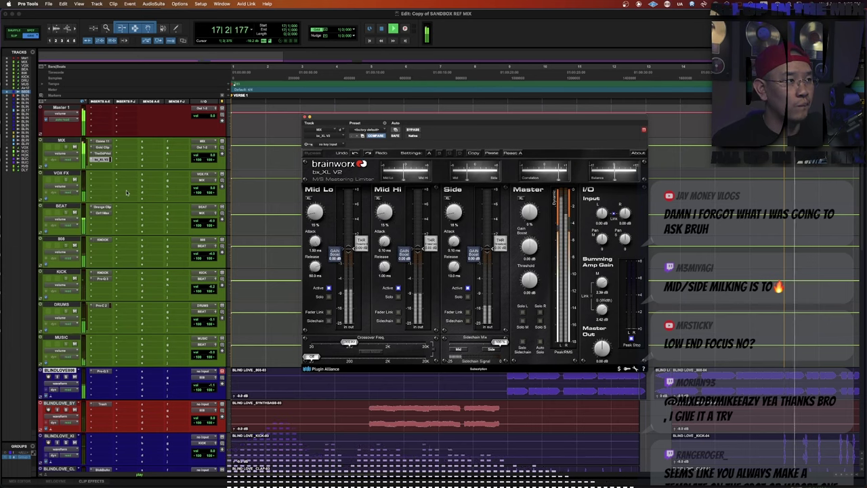
pyautogui.press('space')
# Insert Limitless (stereo) on the MIX bus in the slot below bx_XL V2.
pyautogui.click(95, 165)
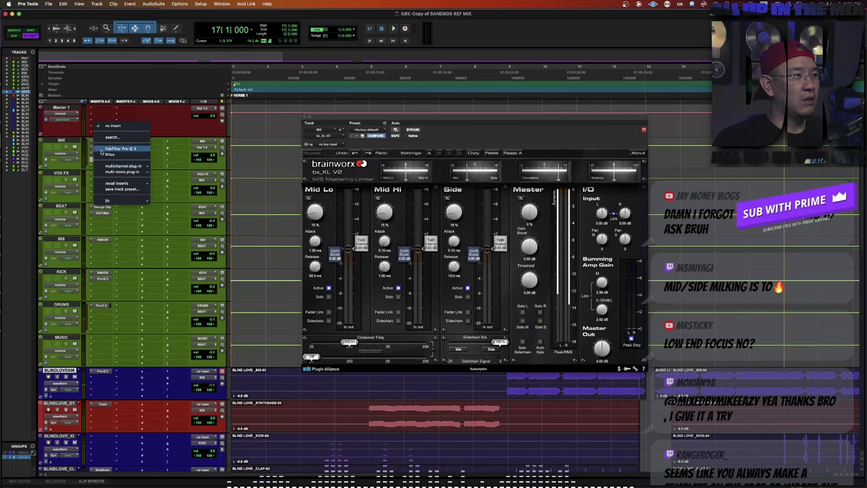
pyautogui.write('limit')
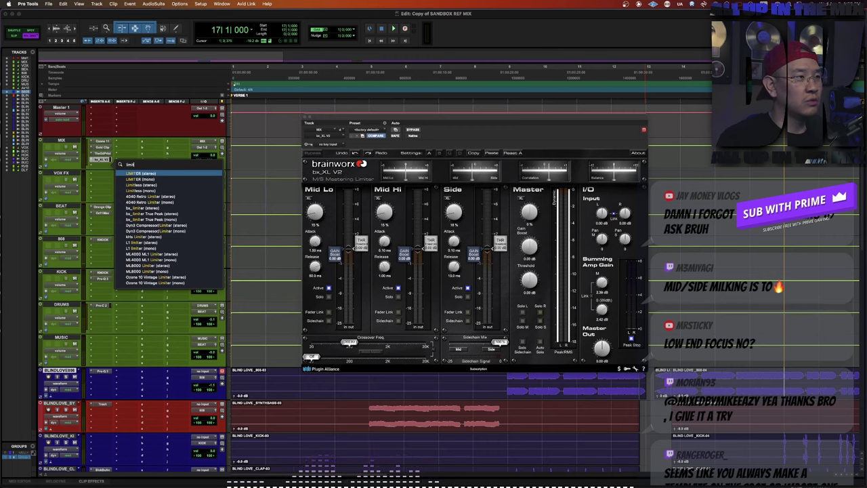
pyautogui.write('e')
pyautogui.press('BackSpace')
pyautogui.press('Down')
pyautogui.press('Return')
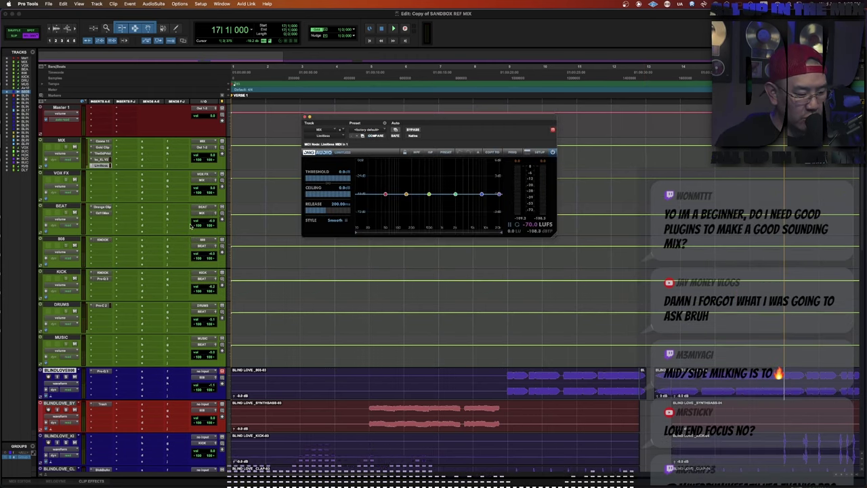
# Set Limitless to the Punchy style and lower its threshold to about -4.8 dB while auditioning from bar 17.
pyautogui.press('space')
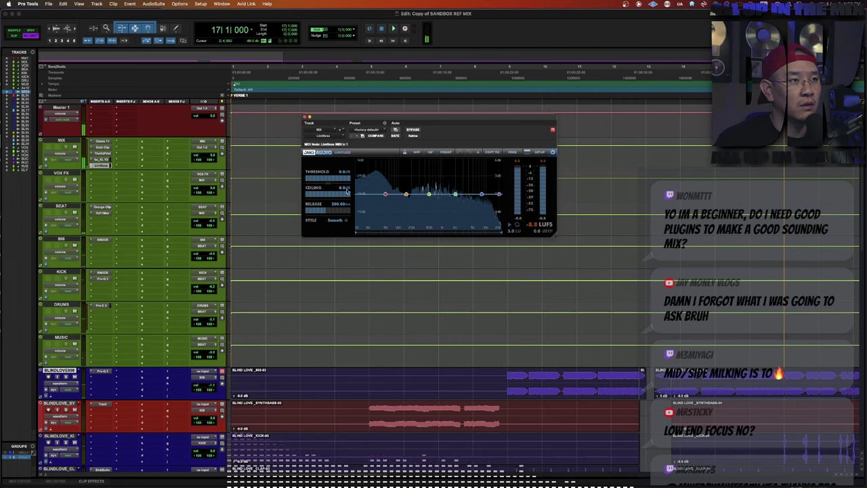
pyautogui.click(336, 221)
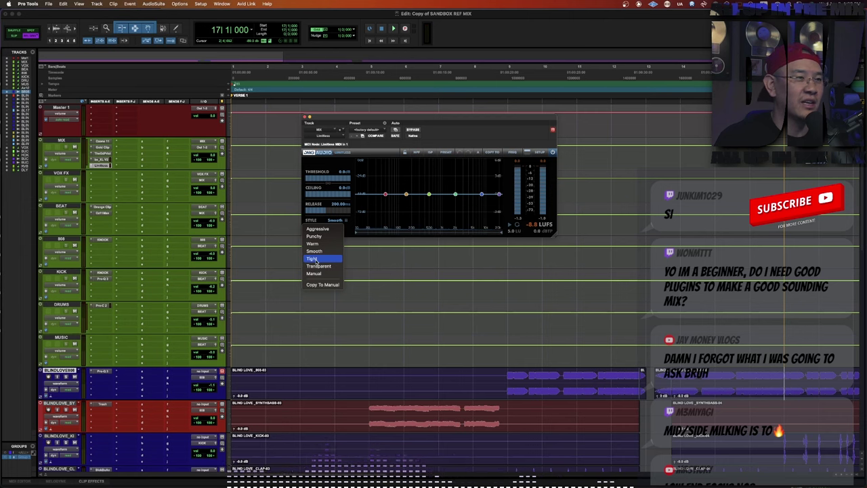
pyautogui.click(315, 236)
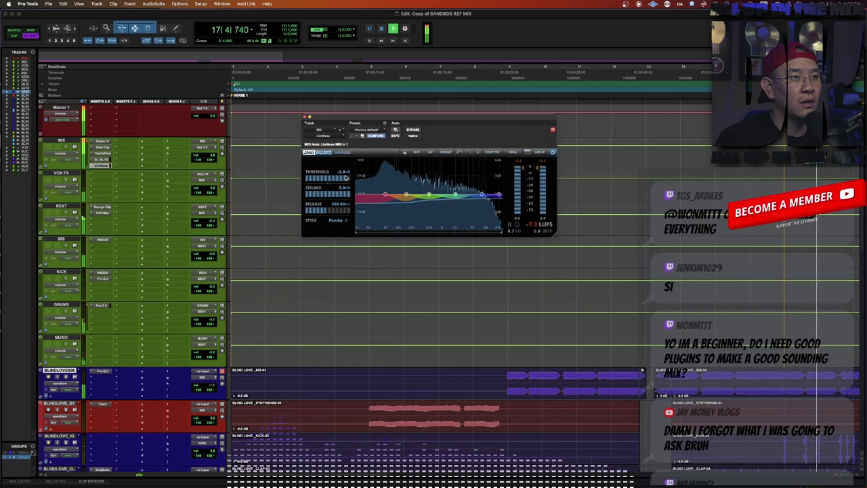
pyautogui.press('space')
pyautogui.moveTo(346, 176); pyautogui.dragTo(347, 176)
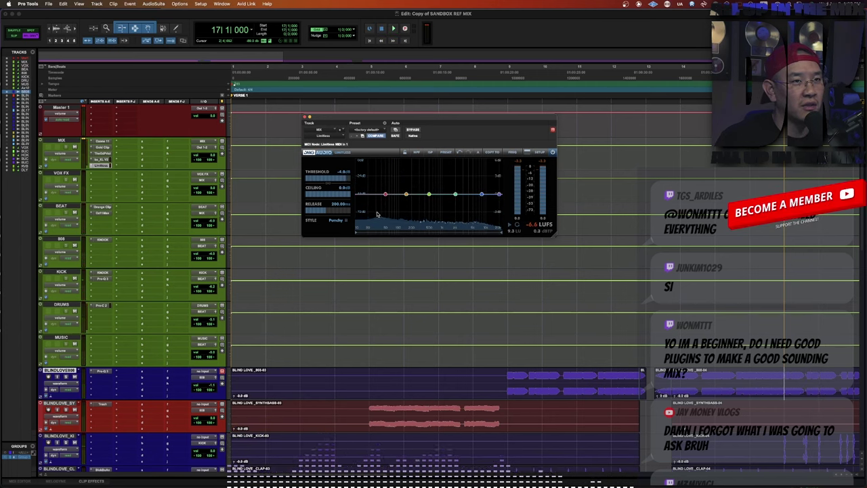
# Insert FabFilter Pro-L 2 on the MIX bus in the first slot of inserts F-J.
pyautogui.click(126, 142)
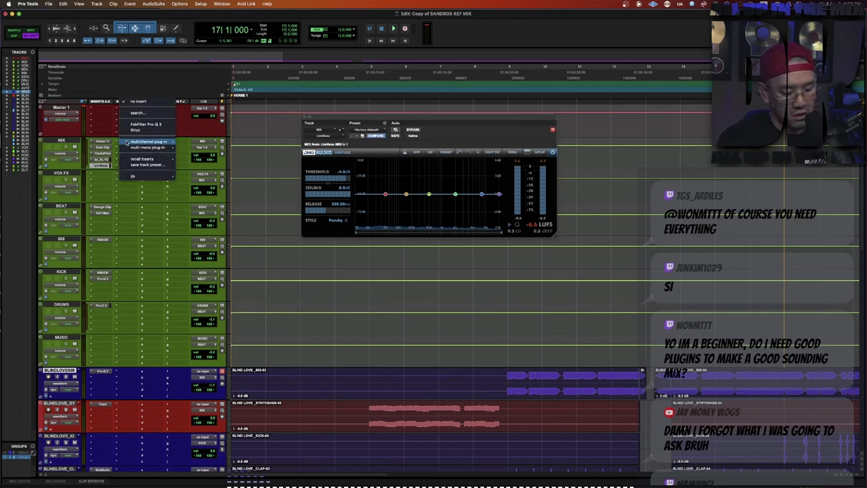
pyautogui.click(127, 143)
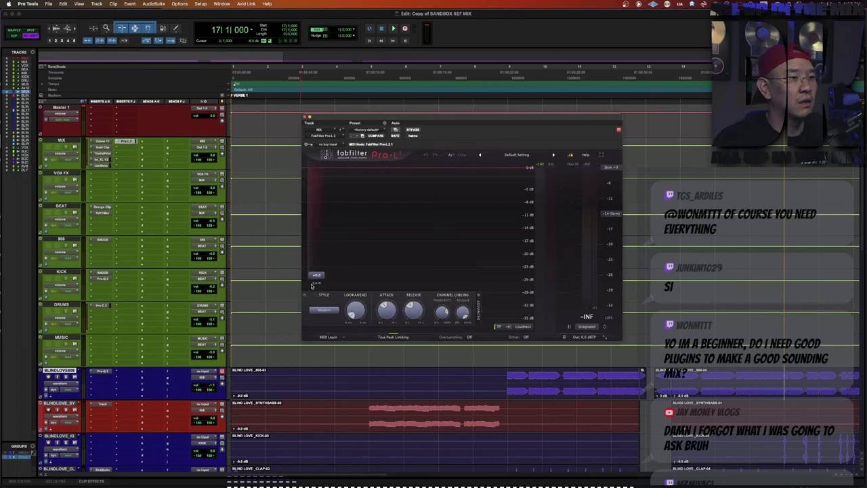
# Set Pro-L 2 to the Transparent style with 16x oversampling and an output level of -0.1 dBTP.
pyautogui.click(320, 310)
pyautogui.click(330, 319)
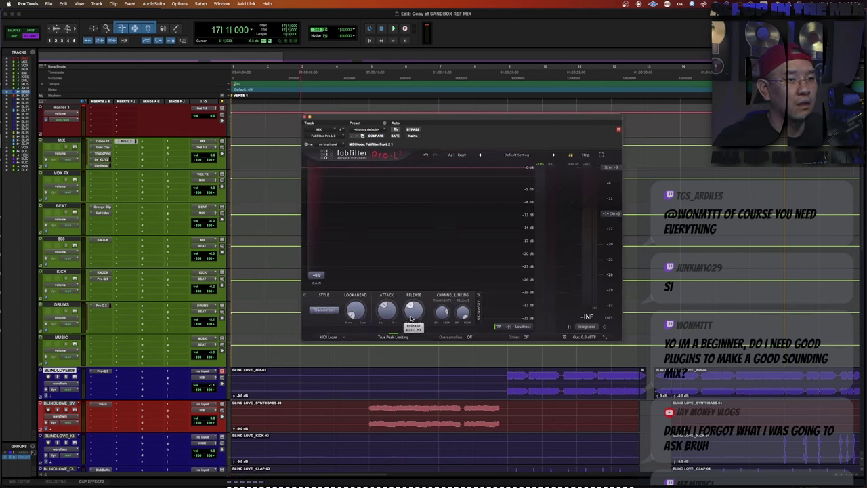
pyautogui.click(469, 337)
pyautogui.click(483, 376)
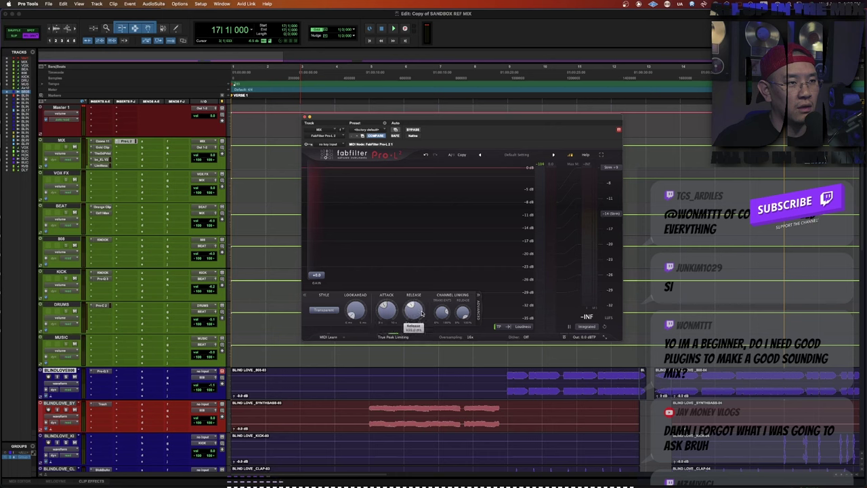
pyautogui.moveTo(598, 340)
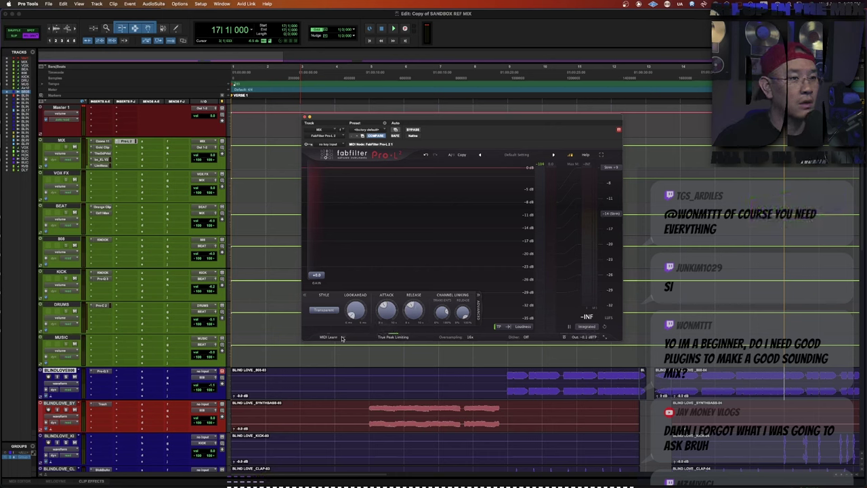
# Raise the Limitless threshold on the MIX bus to about -3.3 dB while auditioning the section.
pyautogui.press('space')
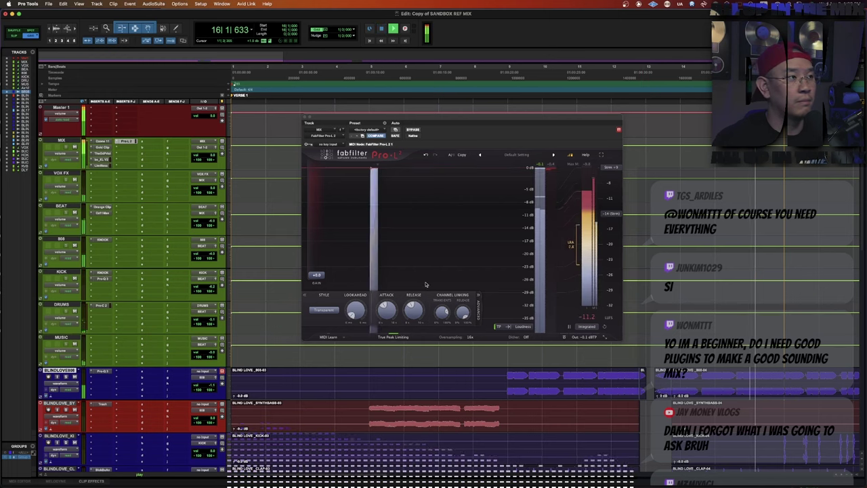
pyautogui.click(102, 165)
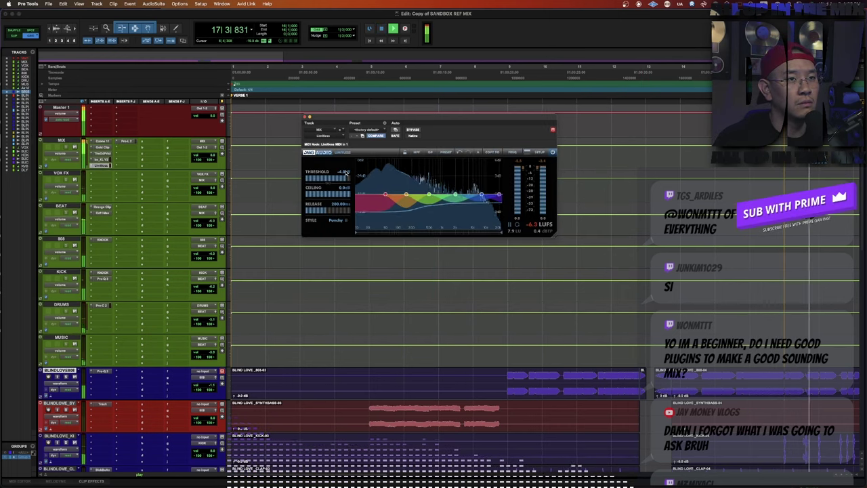
pyautogui.moveTo(347, 173); pyautogui.dragTo(348, 171)
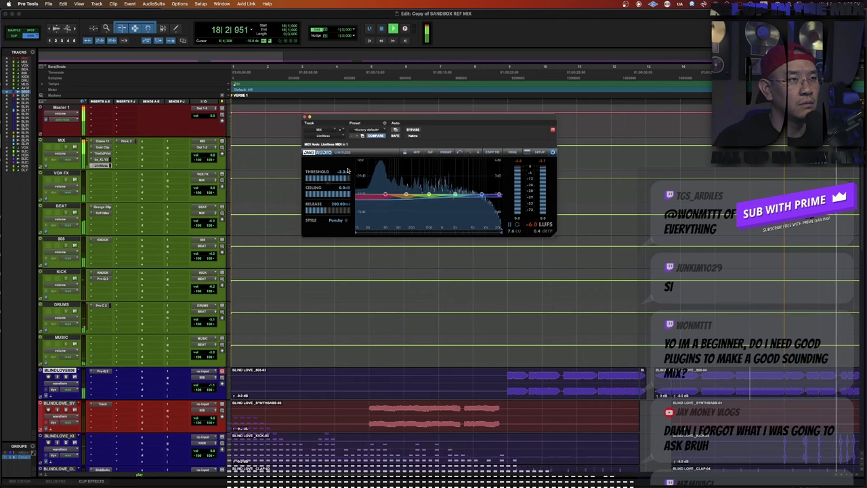
# Lower the linked summing amp gain in bx_XL V2 to about 1.11 dB for M while auditioning, and close the plug-in.
pyautogui.click(101, 159)
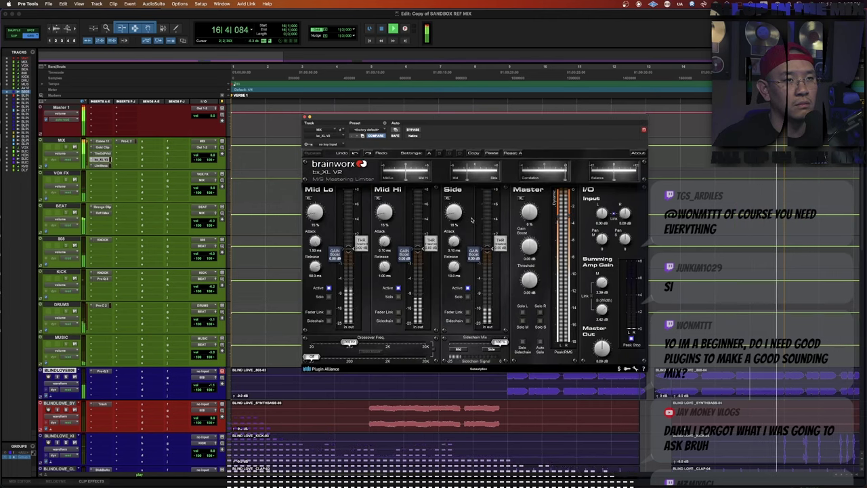
pyautogui.press('space')
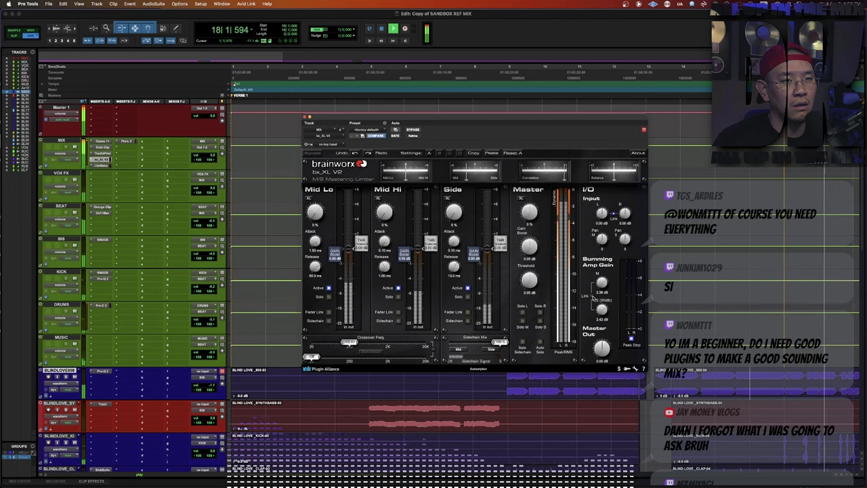
pyautogui.press('space')
pyautogui.press('space')
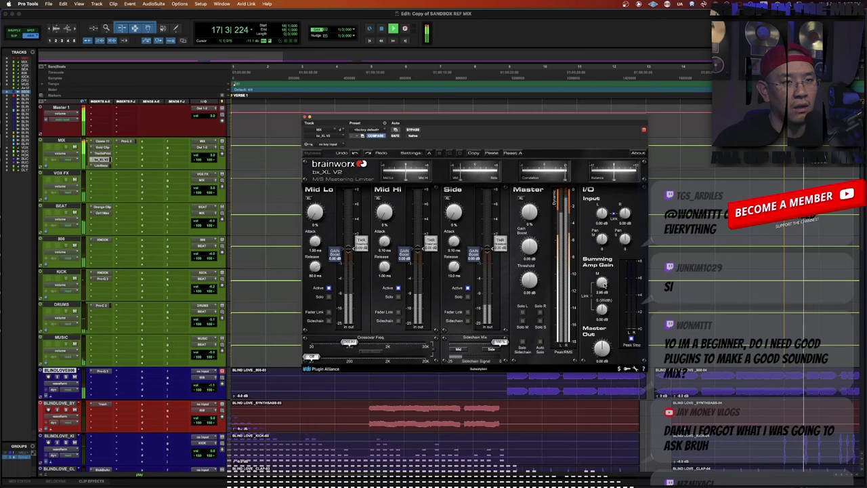
pyautogui.moveTo(604, 284); pyautogui.dragTo(603, 297)
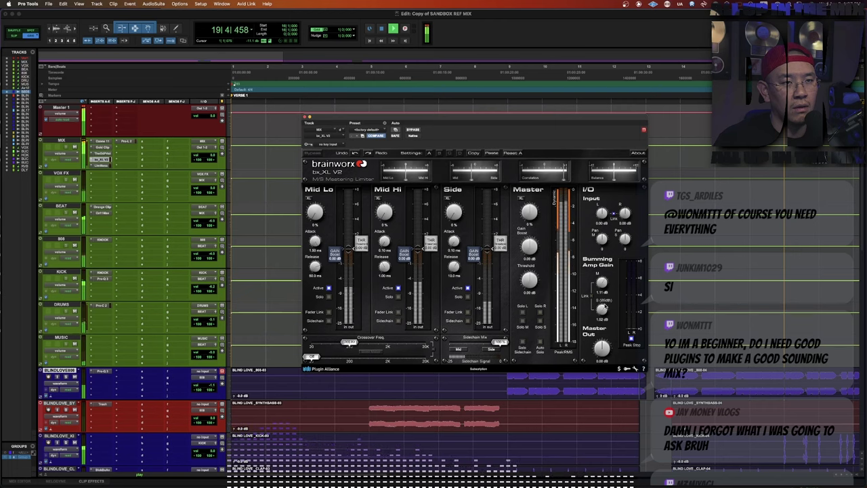
pyautogui.press('space')
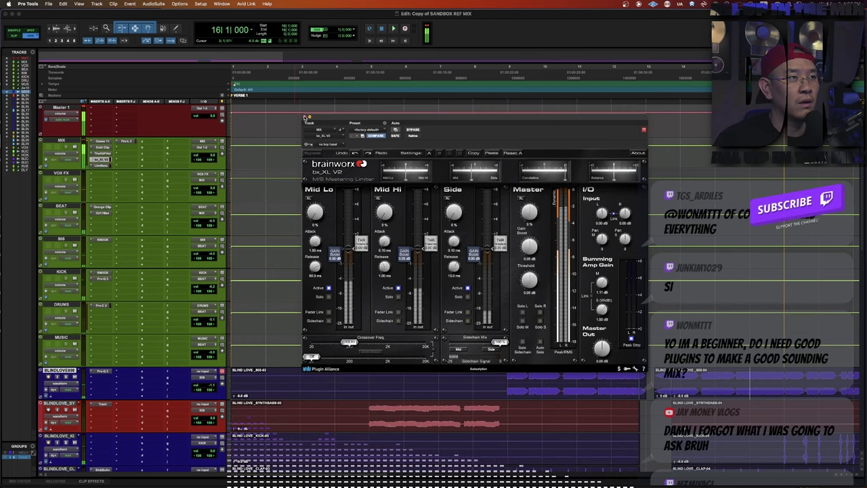
pyautogui.click(305, 116)
# Insert Insight 2 in the last slot of inserts F-J on the MIX bus and continue in demo mode.
pyautogui.press('r')
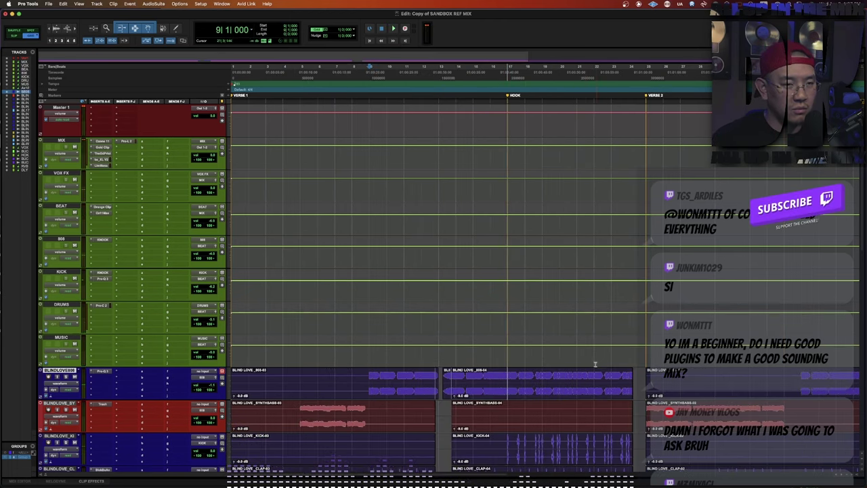
pyautogui.press('space')
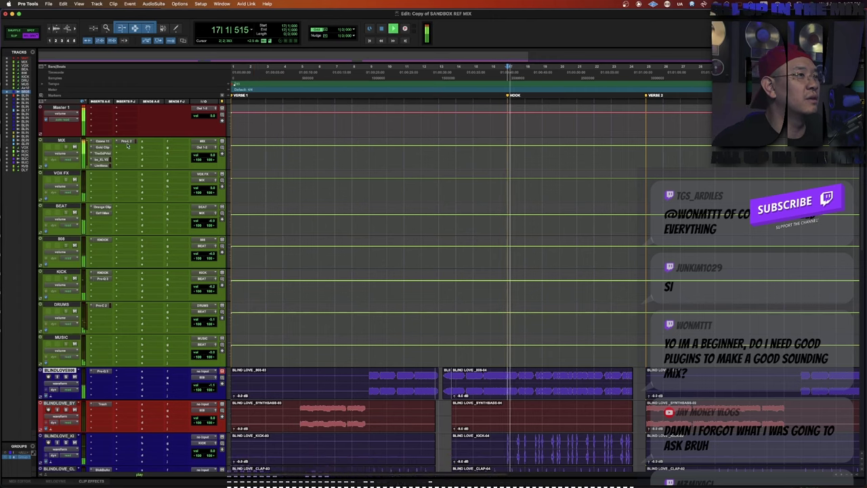
pyautogui.click(126, 168)
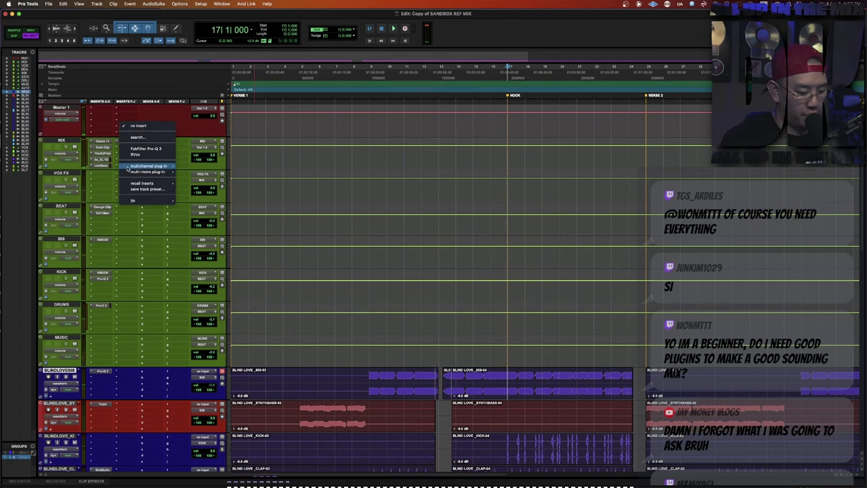
pyautogui.press('Escape')
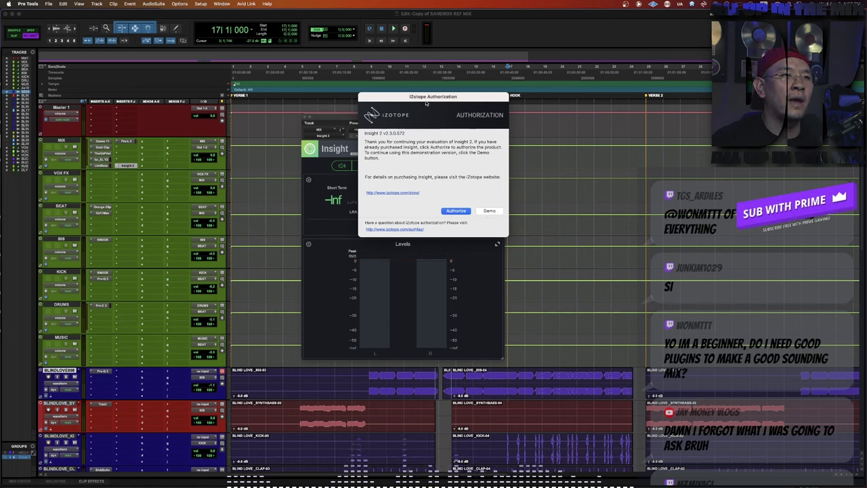
pyautogui.moveTo(426, 104); pyautogui.dragTo(617, 139)
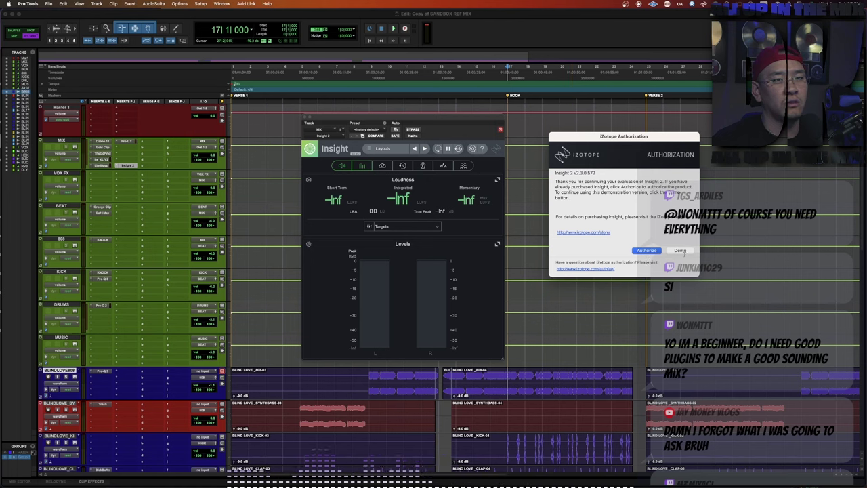
pyautogui.click(683, 251)
# Replace Insight 2 with Insight Pro in the last slot of inserts F-J on the MIX bus.
pyautogui.click(118, 168)
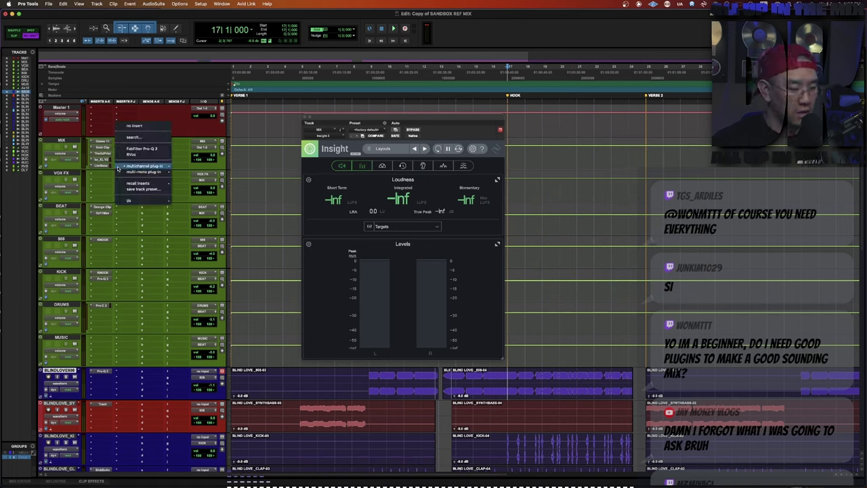
pyautogui.write('ans')
pyautogui.press('BackSpace')
pyautogui.press('BackSpace')
pyautogui.press('BackSpace')
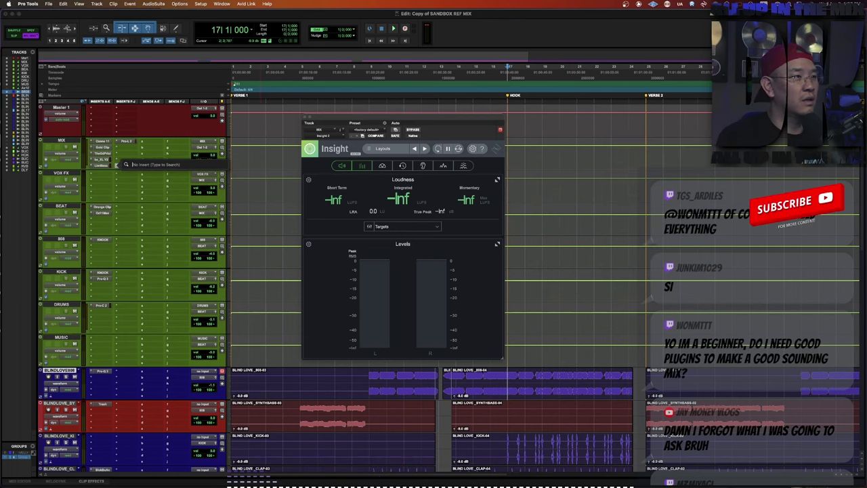
pyautogui.write('insight')
pyautogui.press('Down')
pyautogui.press('Return')
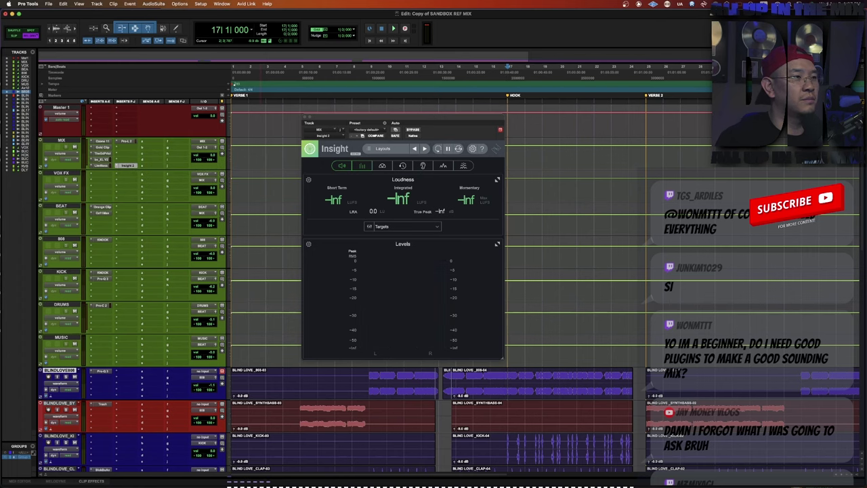
# Play the hook from bar 17 to check the mix loudness and levels in Insight Pro, and close the meter.
pyautogui.press('space')
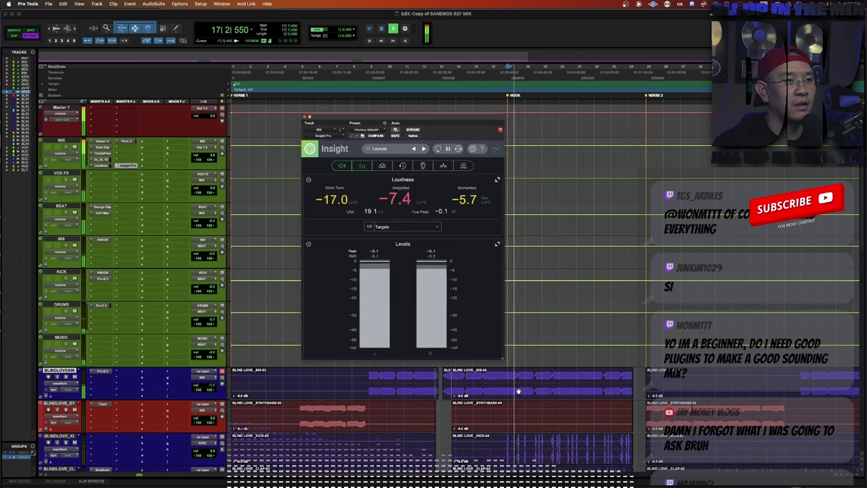
pyautogui.press('space')
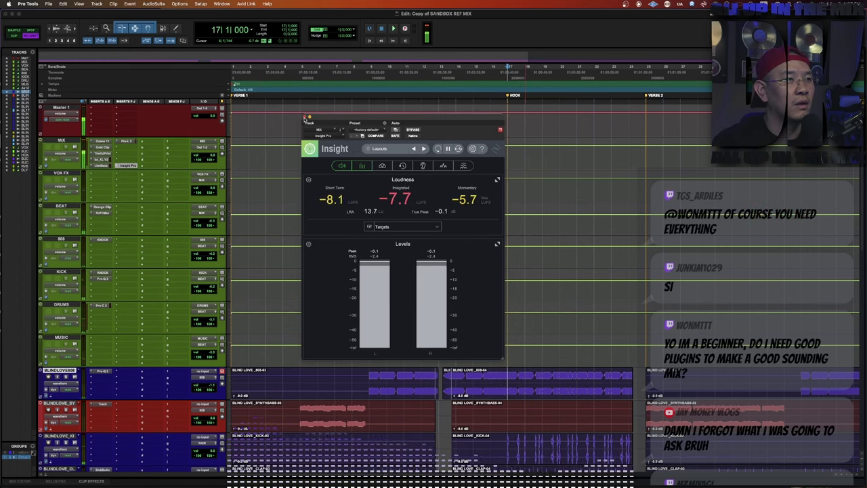
pyautogui.click(305, 118)
# Select the first clip on the BUCK VERSE track and audition it with Nectar Pro open on the VOX bus.
pyautogui.scroll(-5, 364, 246)
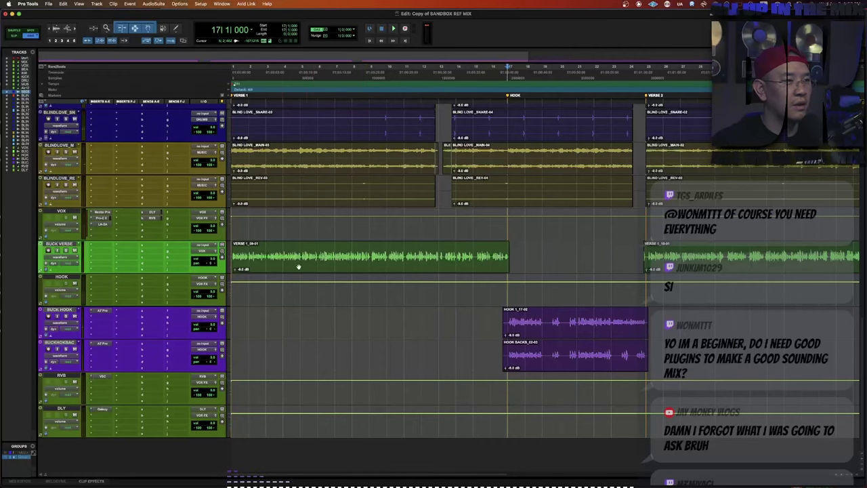
pyautogui.click(298, 267)
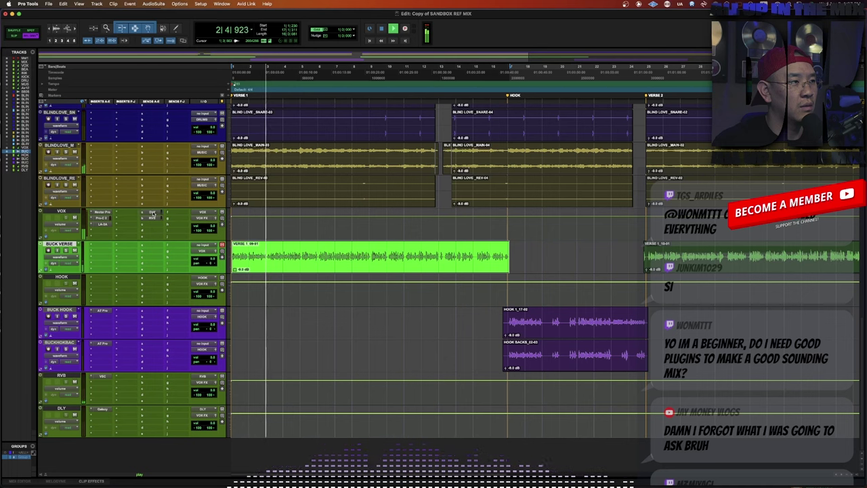
pyautogui.click(102, 212)
pyautogui.press('space')
pyautogui.press('space')
pyautogui.press('space')
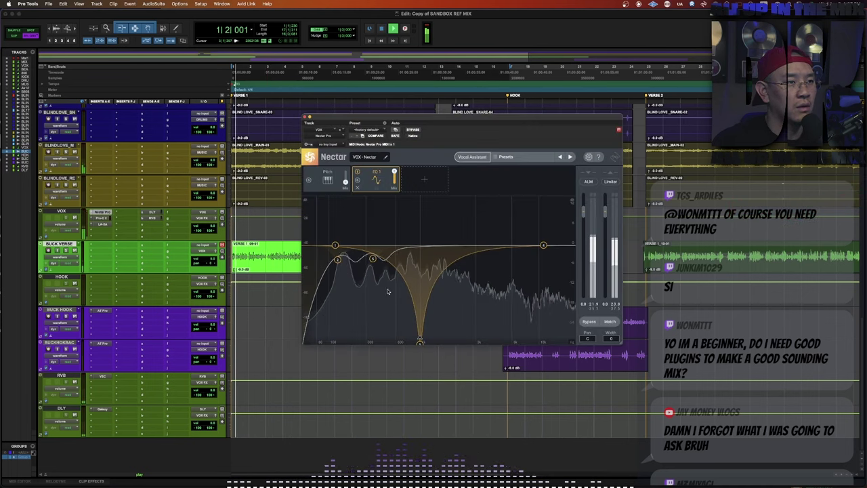
# Reshape Nectar's deep EQ cut on the VOX bus to about 1042 Hz, -11.2 dB and a wider Q of 1.1 while auditioning.
pyautogui.click(420, 342)
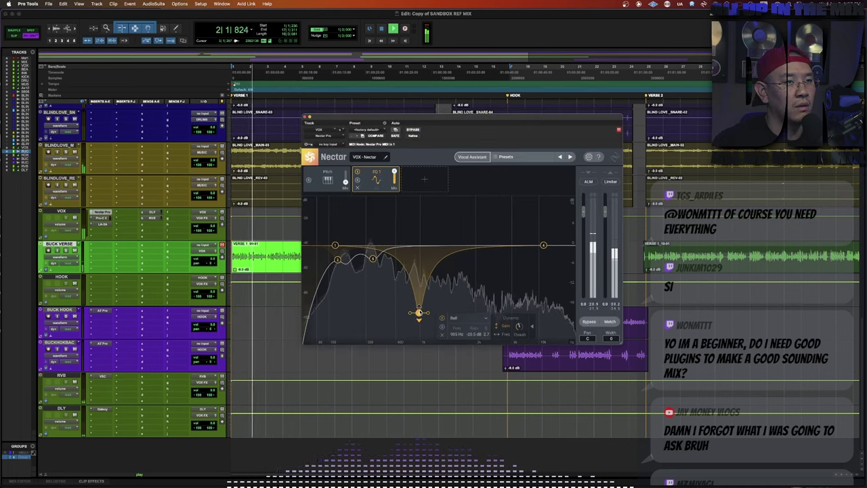
pyautogui.moveTo(420, 342); pyautogui.dragTo(421, 291)
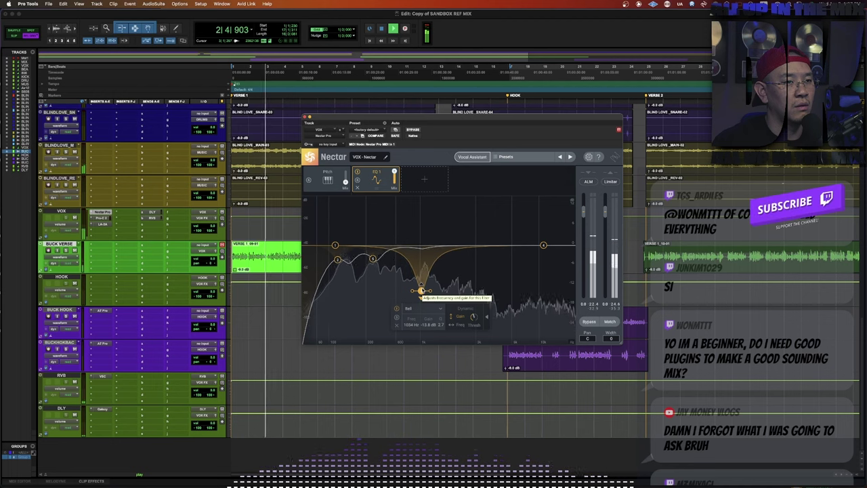
pyautogui.press('space')
pyautogui.press('space')
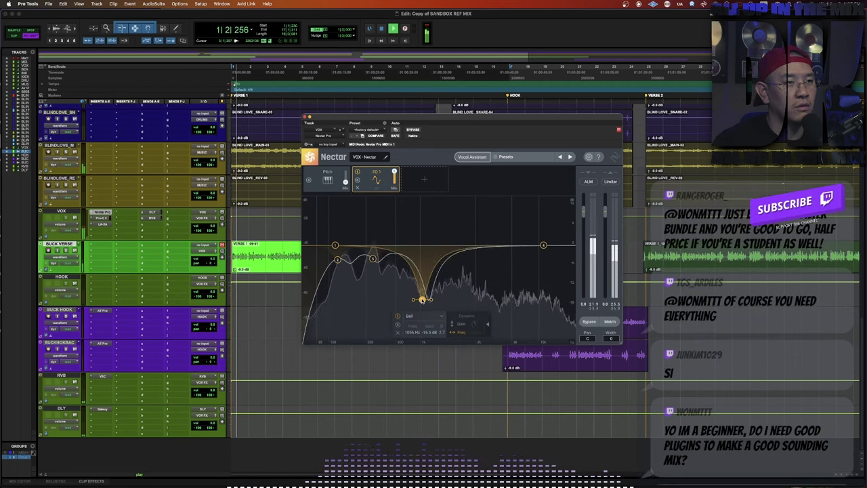
pyautogui.moveTo(422, 291); pyautogui.dragTo(421, 281)
pyautogui.scroll(-5, 422, 282)
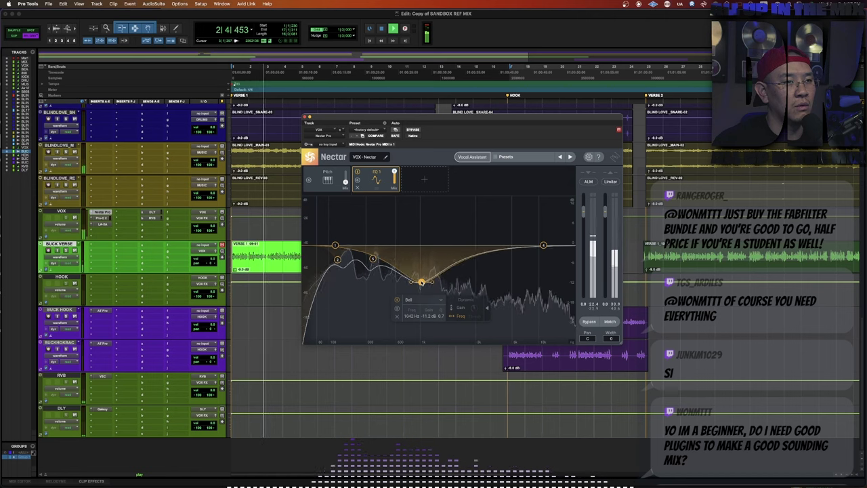
pyautogui.press('space')
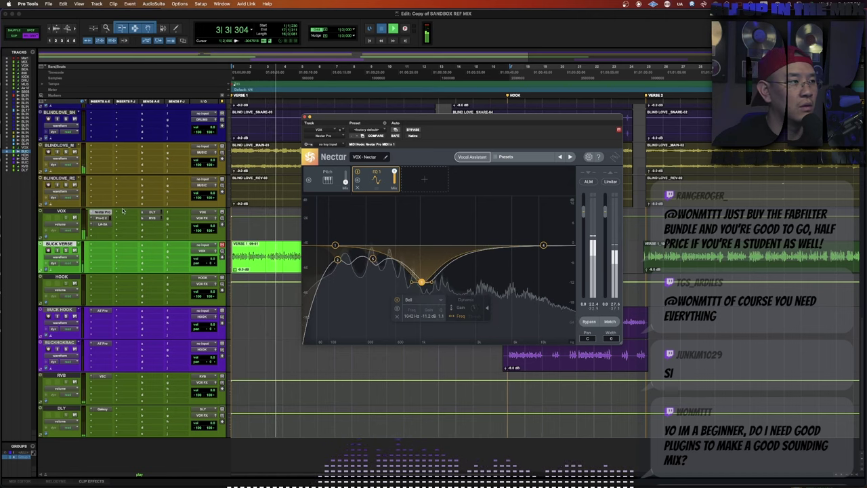
# Insert soothe2 (stereo) on the VOX bus in the first slot of inserts F-J and briefly audition it.
pyautogui.click(124, 212)
pyautogui.press('Escape')
pyautogui.write('soothe2 (stereo')
pyautogui.press('Return')
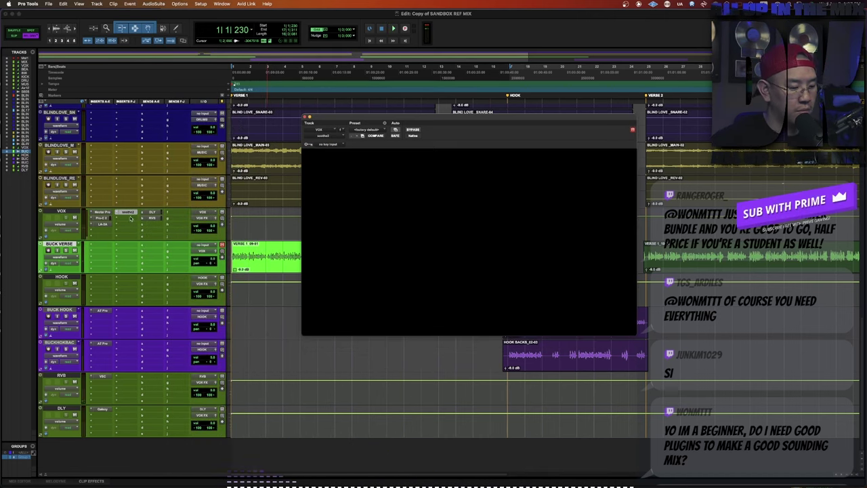
pyautogui.press('space')
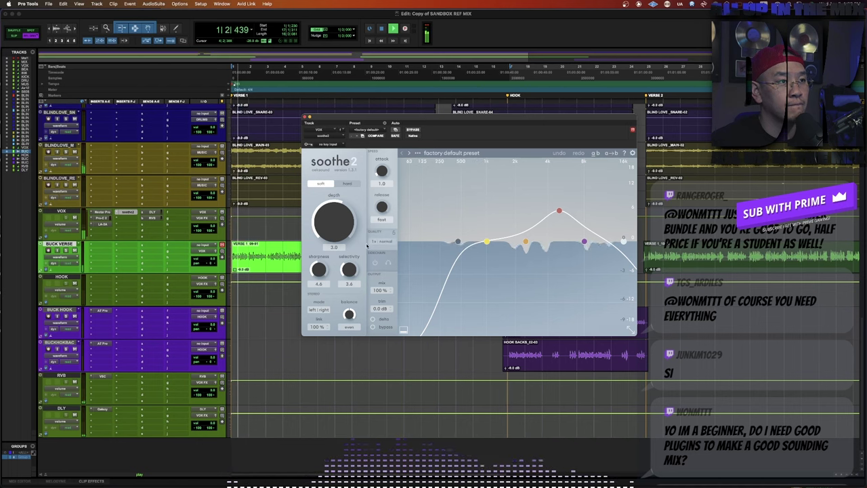
pyautogui.press('space')
# Load the DYK - de-ess preset in soothe2 and set its mix to 60 % while auditioning the verse.
pyautogui.click(447, 154)
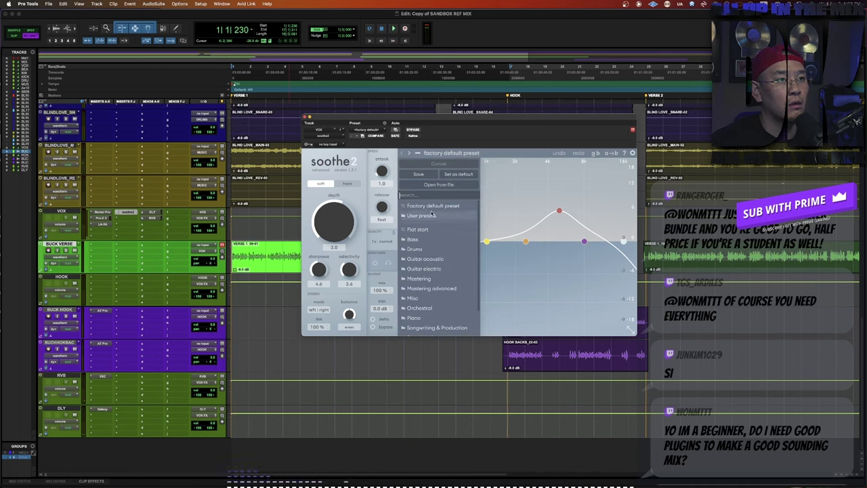
pyautogui.moveTo(430, 215)
pyautogui.click(500, 164)
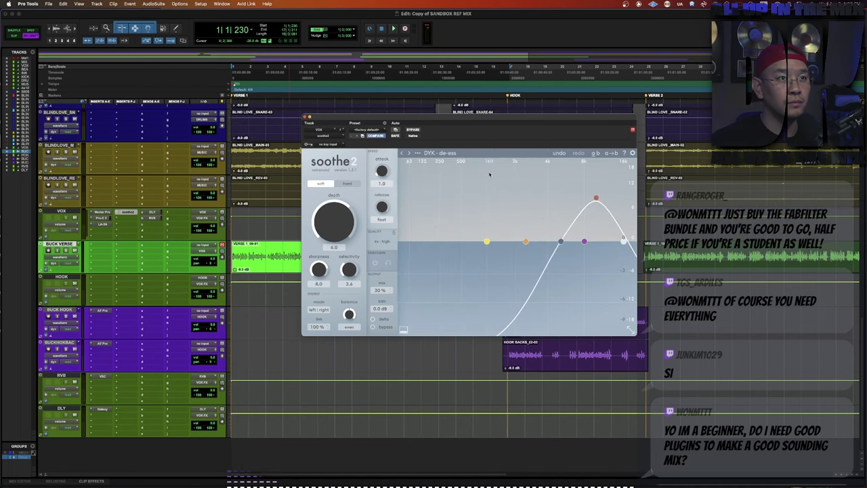
pyautogui.press('space')
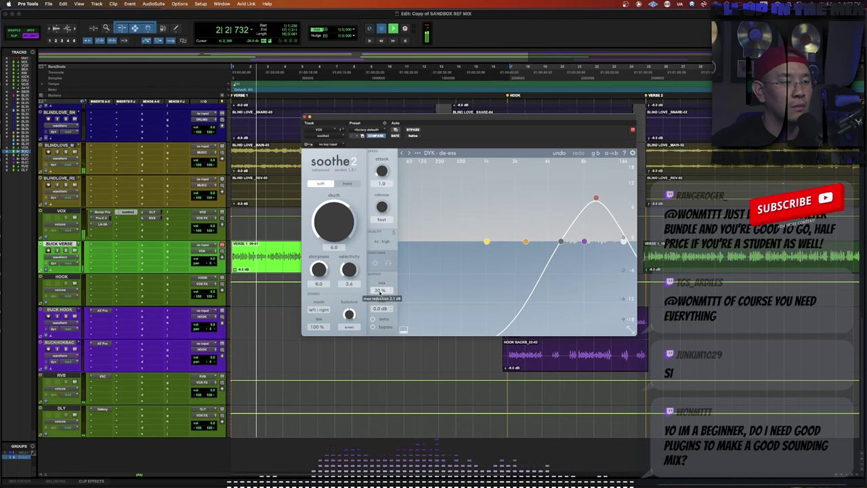
pyautogui.press('space')
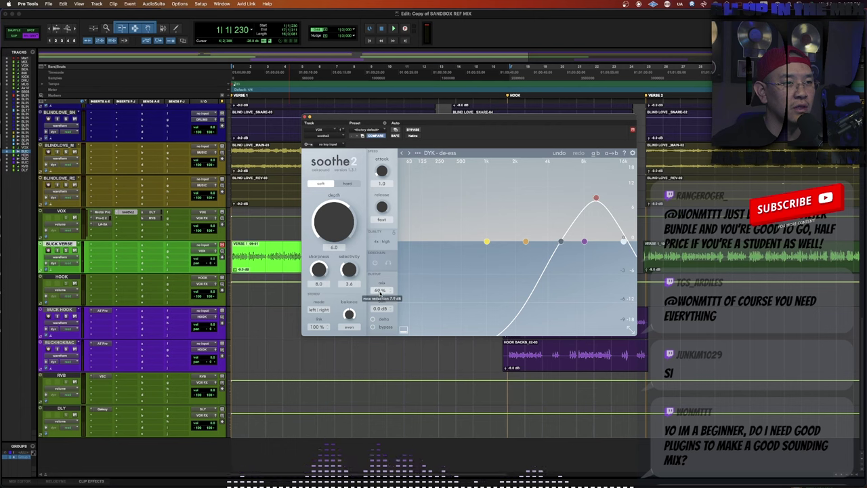
# Audition soothe2, insert Fresh Air (stereo) in the VOX bus's second F-J insert slot, and set its high air to 5.
pyautogui.press('space')
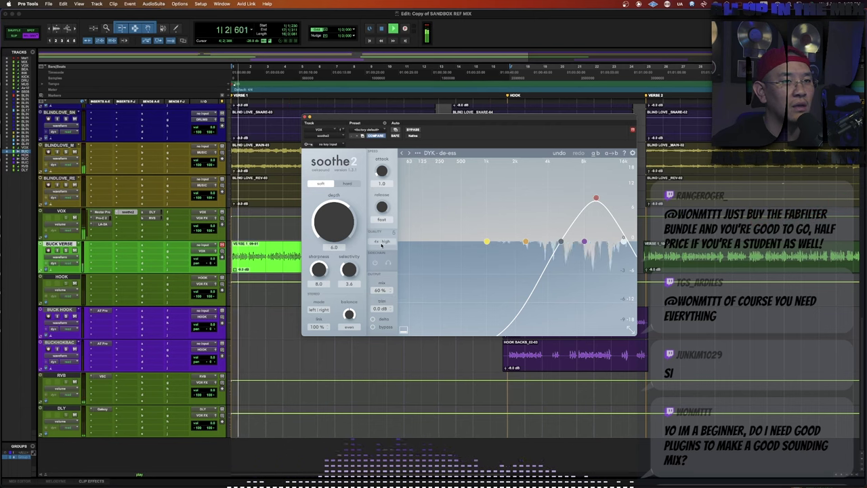
pyautogui.press('space')
pyautogui.click(119, 218)
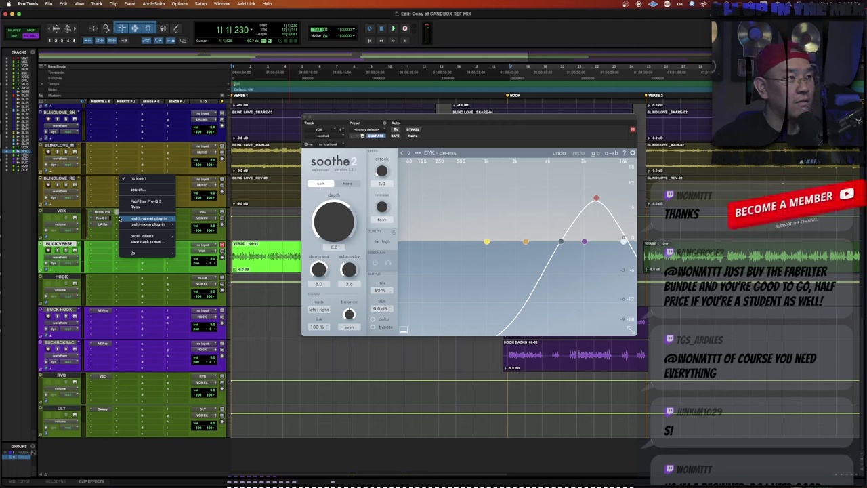
pyautogui.click(138, 190)
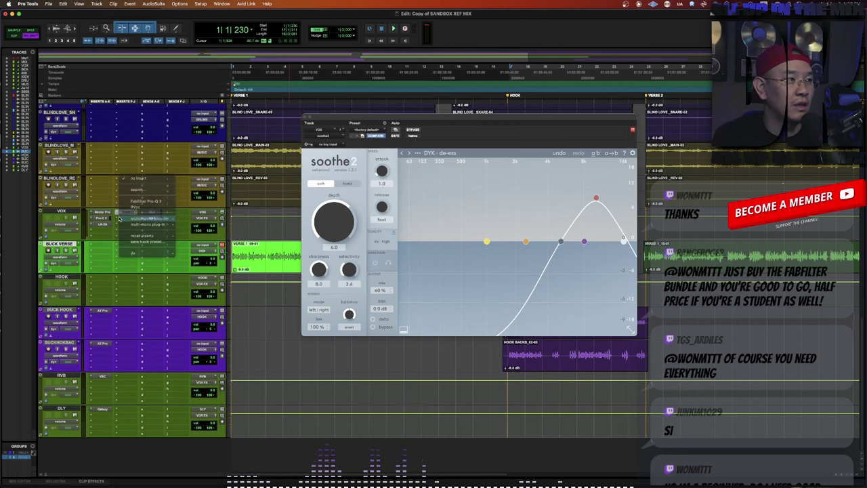
pyautogui.write('f')
pyautogui.press('BackSpace')
pyautogui.write('fresh air')
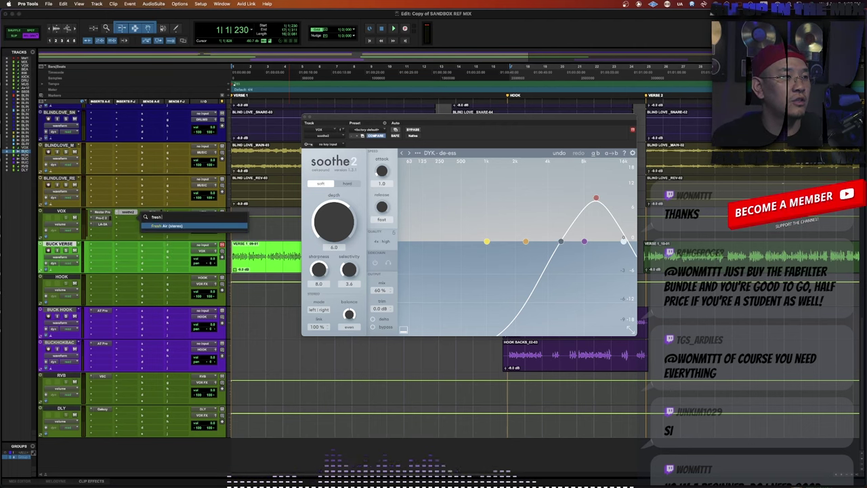
pyautogui.press('Return')
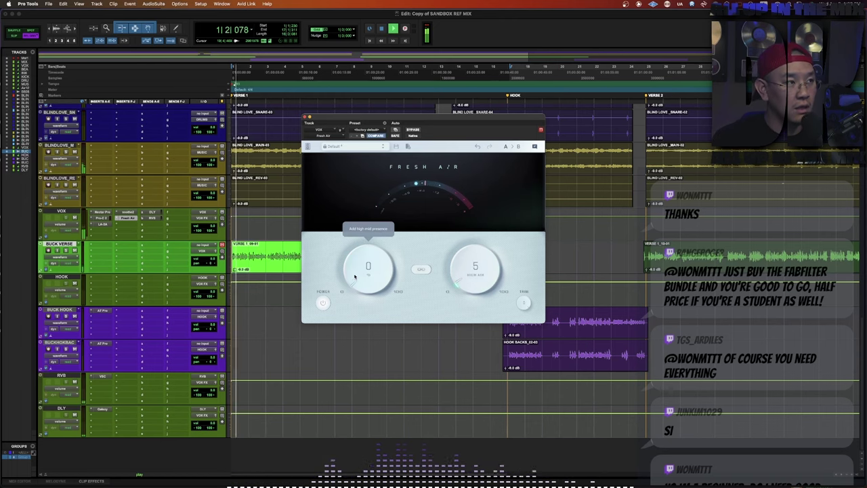
pyautogui.click(305, 117)
# Solo the BUCK VERSE track, select the VOX track and play the verse from the start.
pyautogui.tripleClick(287, 250)
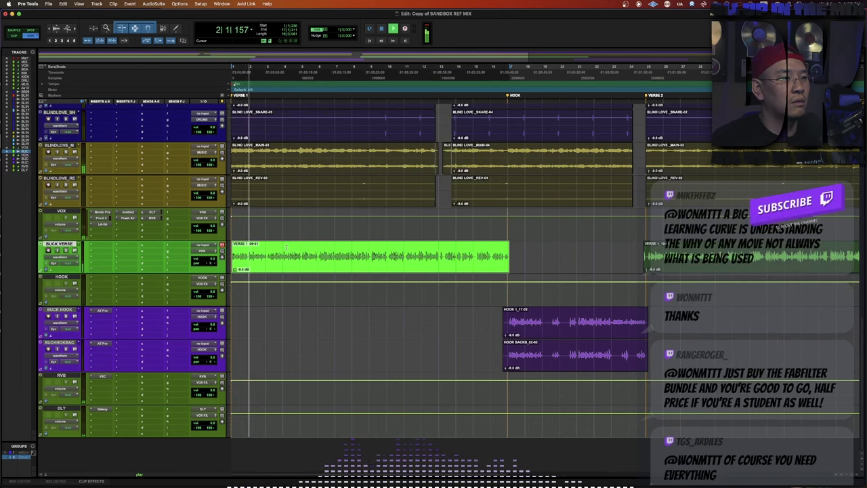
pyautogui.click(66, 251)
pyautogui.click(64, 215)
pyautogui.press('space')
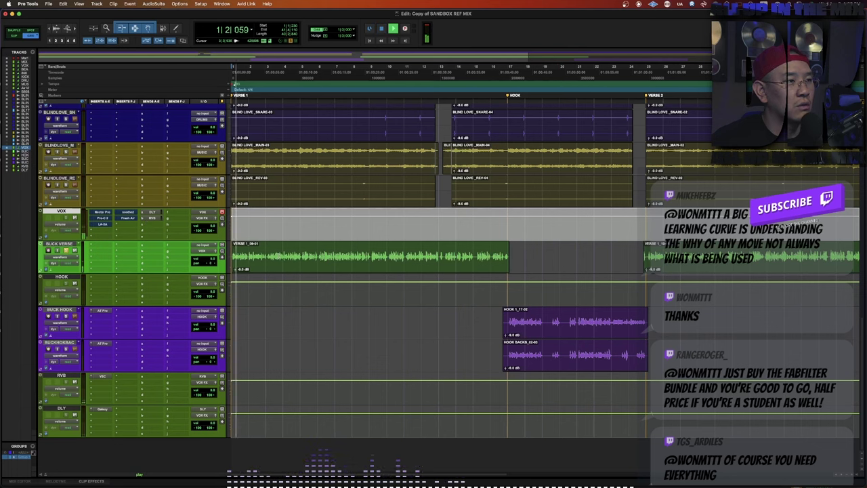
# Review Nectar Pro, Pro-C 2, LA-3A and the DLY and RVB sends on the VOX bus during playback.
pyautogui.click(102, 213)
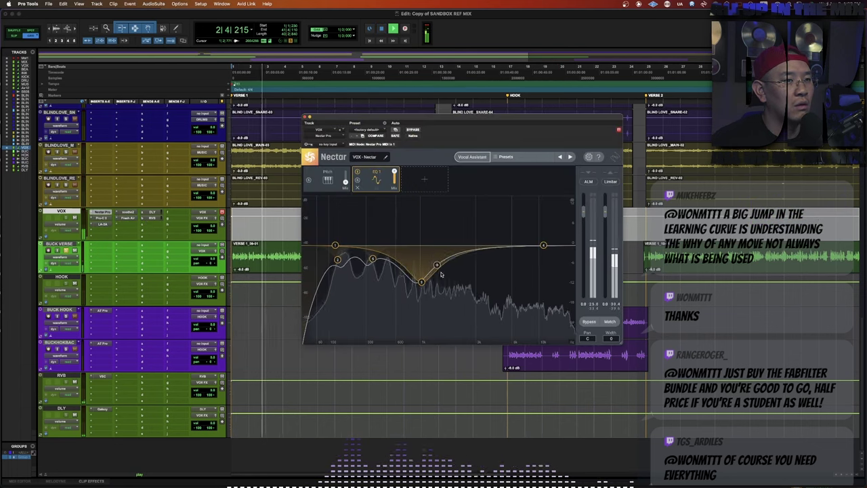
pyautogui.click(101, 218)
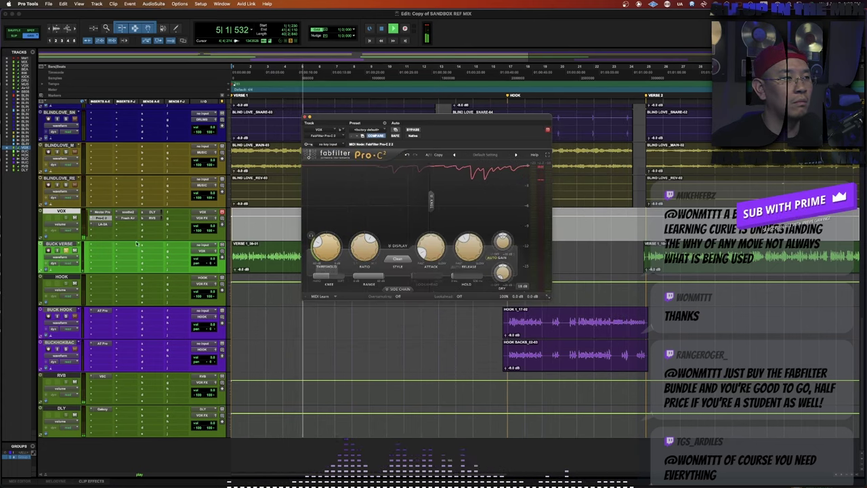
pyautogui.click(102, 223)
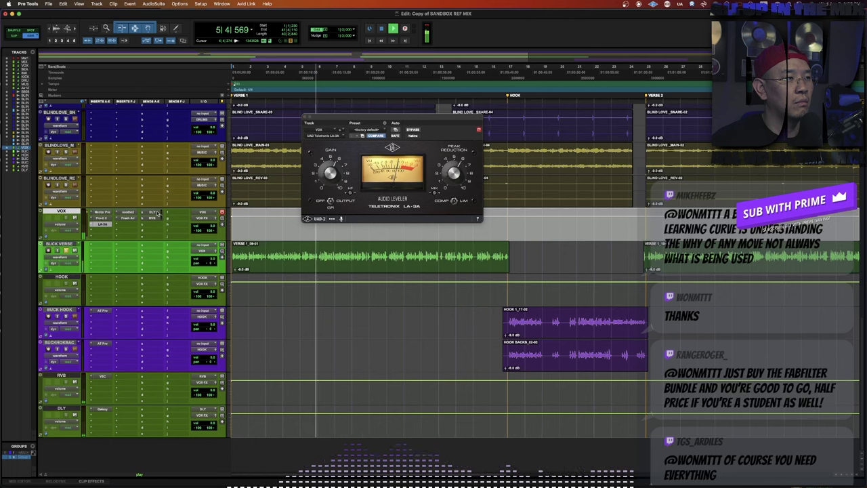
pyautogui.click(157, 213)
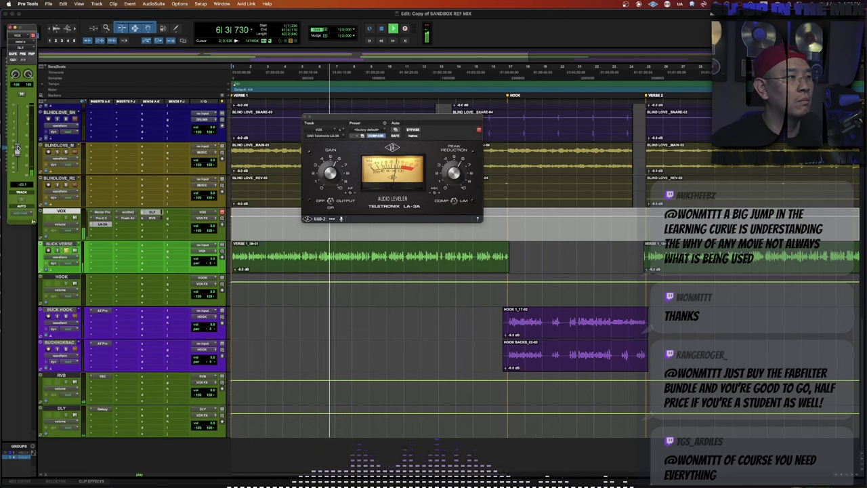
pyautogui.click(154, 217)
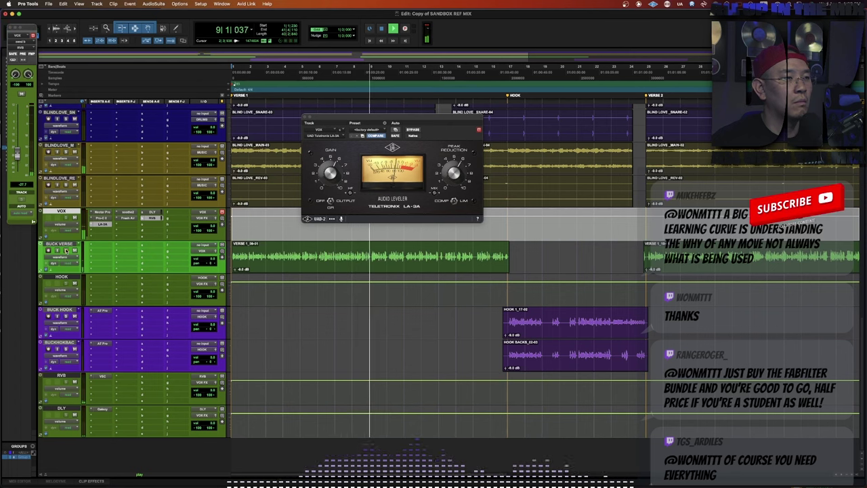
# Play the verse with the music from the start and check Nectar Pro's EQ on the VOX bus.
pyautogui.press('Return')
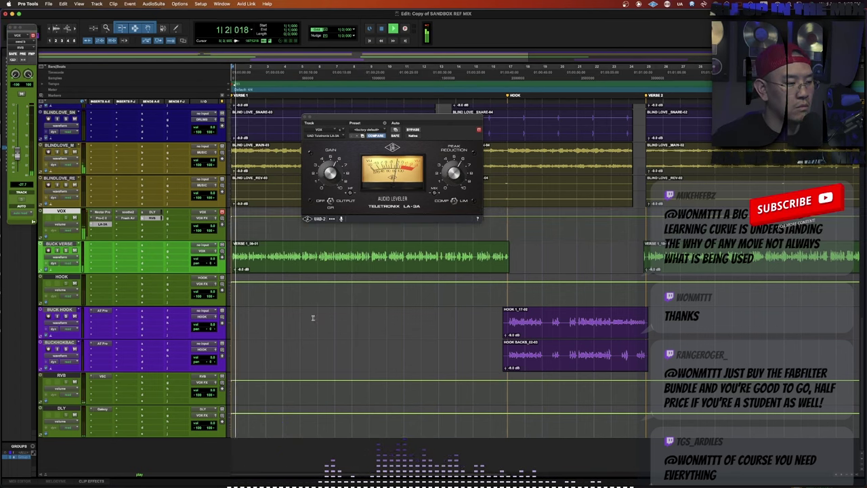
pyautogui.press('t')
pyautogui.press('ctrl+alt+super+w')
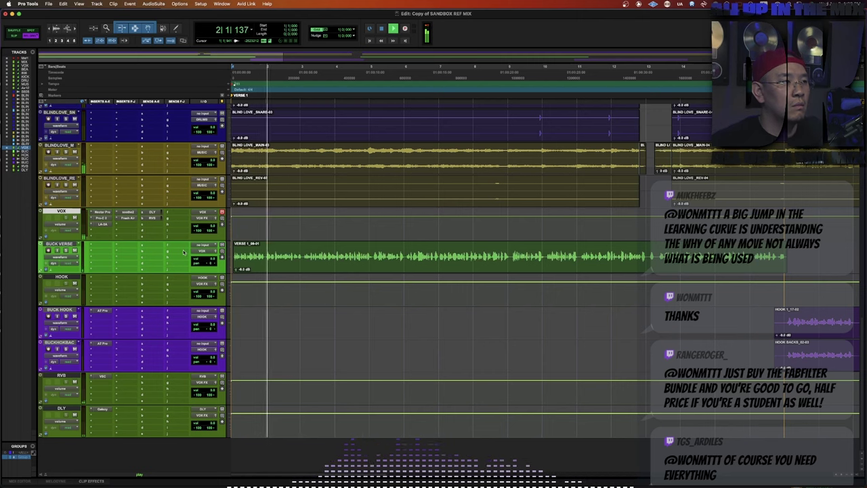
pyautogui.click(102, 213)
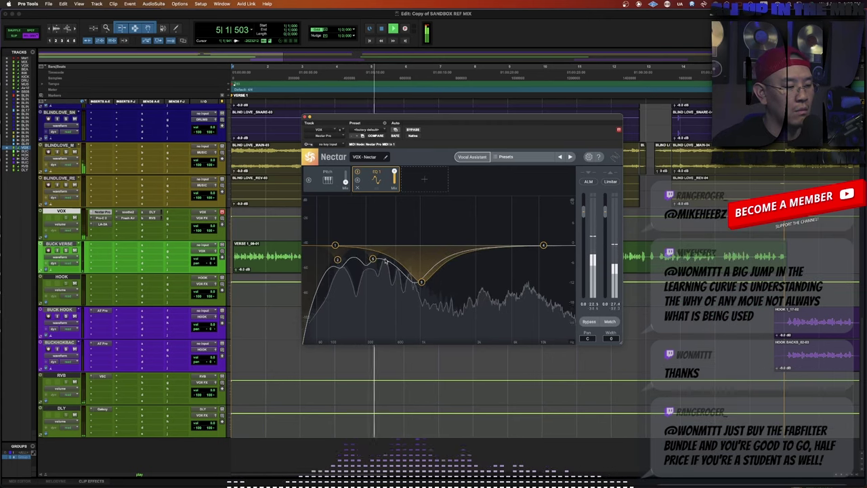
pyautogui.click(305, 116)
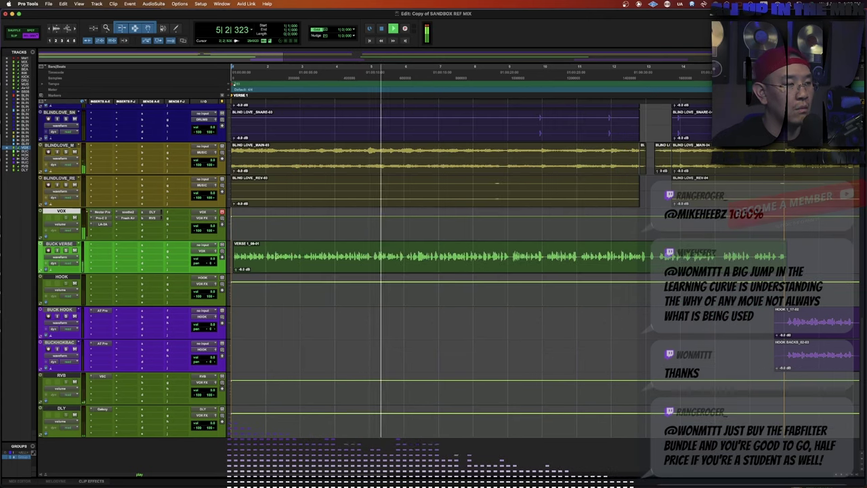
pyautogui.press('space')
# Move Pro-C 2 and LA-3A down one insert slot on the VOX bus and insert the Waves DeEsser after Nectar Pro.
pyautogui.click(100, 225)
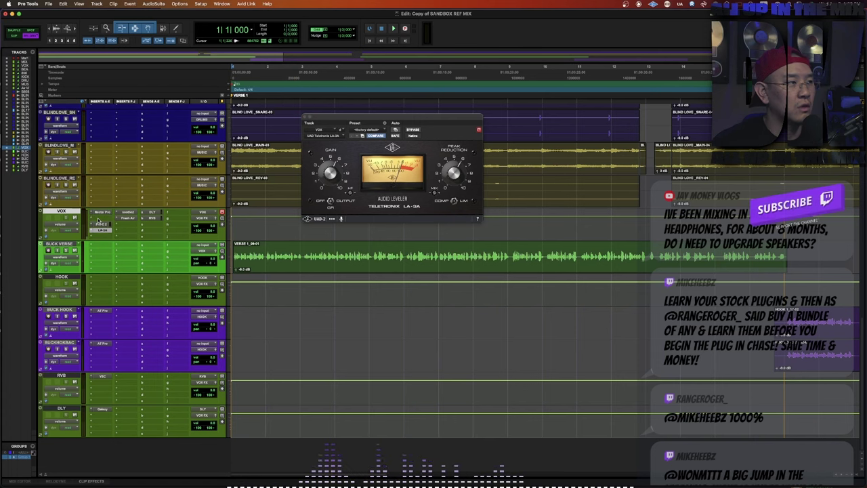
pyautogui.click(101, 235)
pyautogui.write('dees')
pyautogui.click(141, 226)
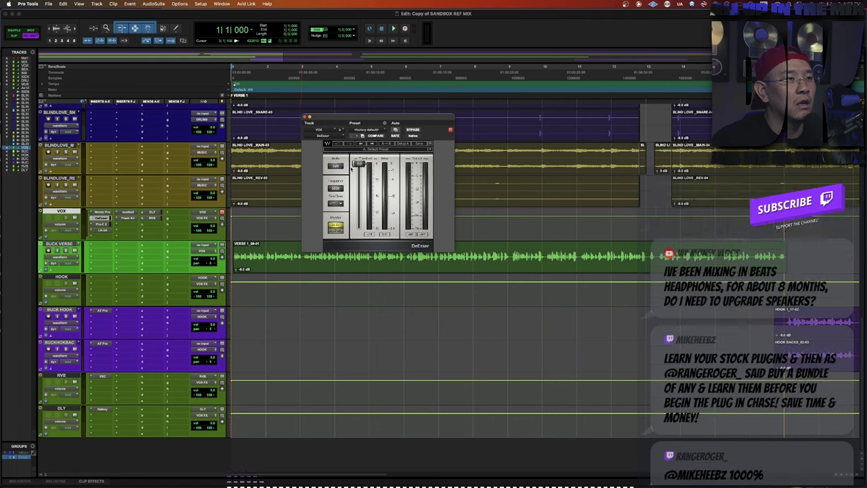
# Adjust the DeEsser's audio mode and lower its threshold on the VOX bus while auditioning the verse.
pyautogui.click(336, 167)
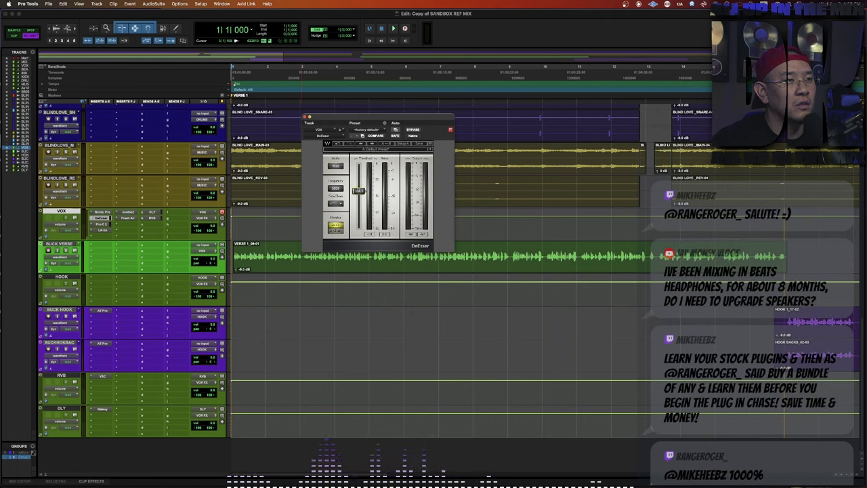
pyautogui.press('t')
pyautogui.press('t')
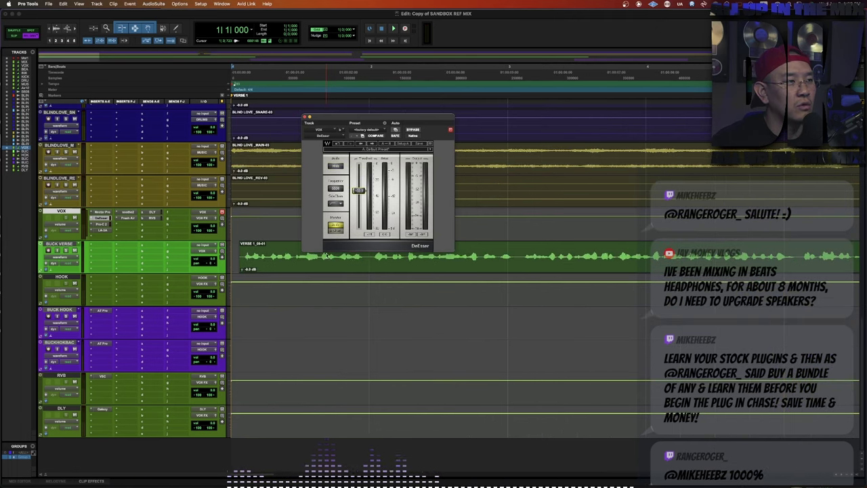
pyautogui.press('space')
pyautogui.moveTo(360, 191); pyautogui.dragTo(360, 197)
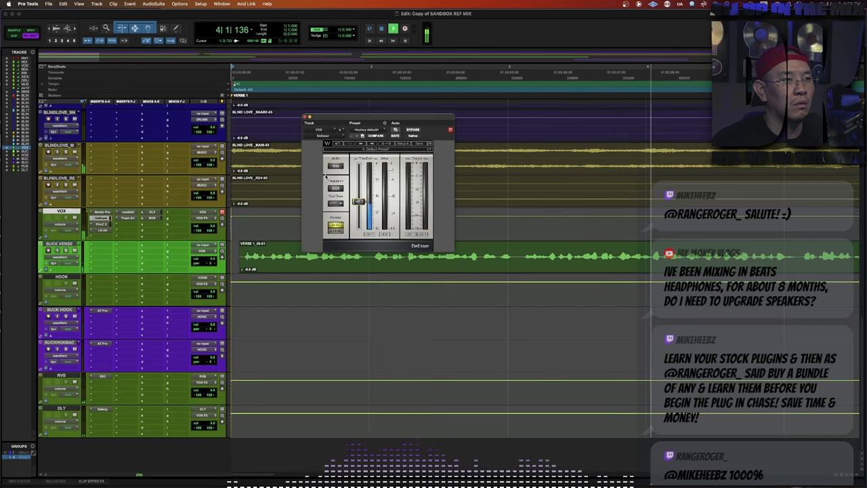
pyautogui.click(305, 117)
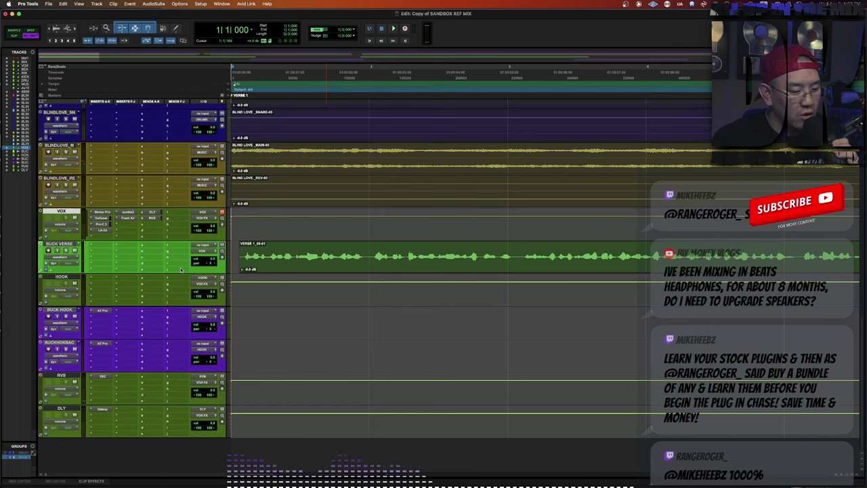
# Check the Fresh Air and LA-3A settings on the VOX bus while auditioning the start of the verse.
pyautogui.click(127, 219)
pyautogui.click(128, 218)
pyautogui.click(128, 219)
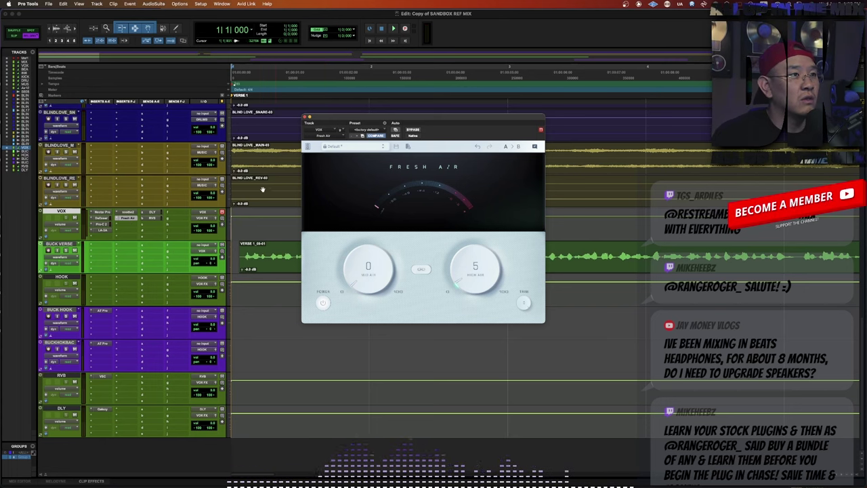
pyautogui.click(306, 117)
pyautogui.press('space')
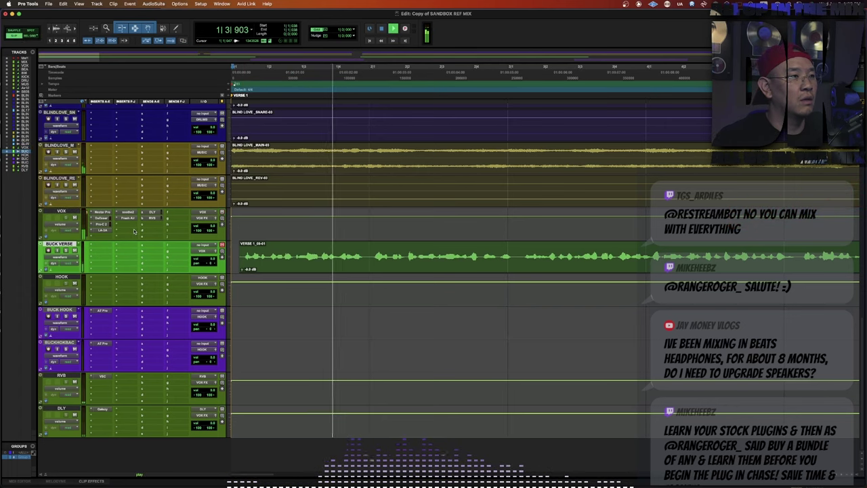
pyautogui.press('space')
pyautogui.click(100, 231)
pyautogui.press('space')
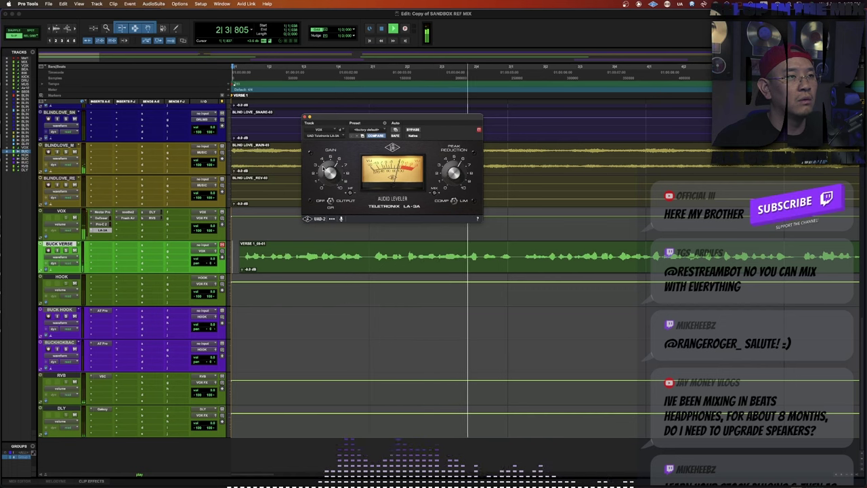
pyautogui.press('space')
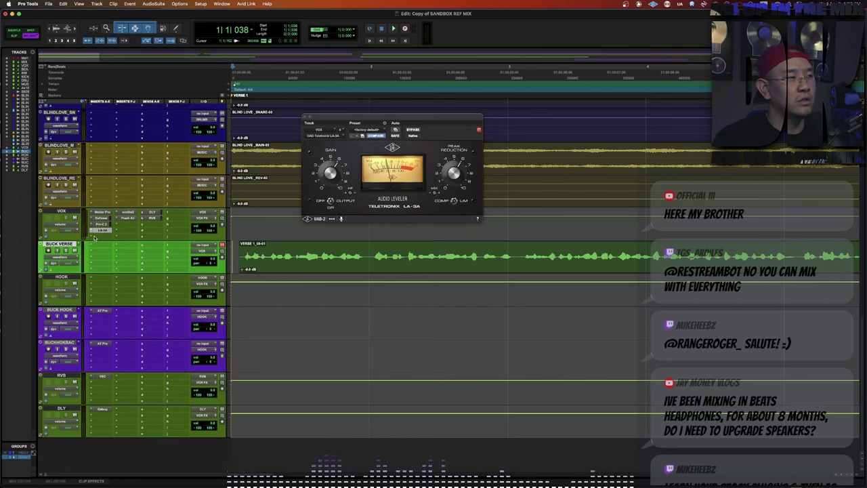
# Insert the McDSP MC404 multi-band compressor in the VOX bus's fifth insert slot and lower its band thresholds while auditioning the verse.
pyautogui.click(93, 237)
pyautogui.write('pro-q')
pyautogui.press('Return')
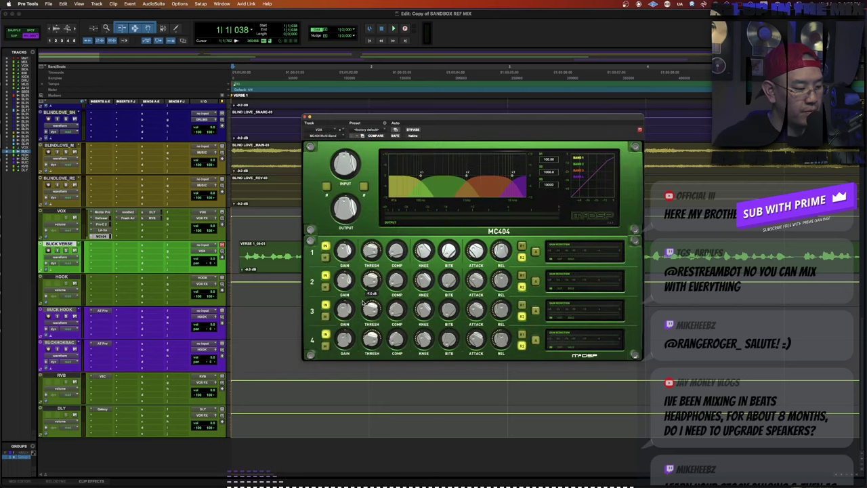
pyautogui.press('space')
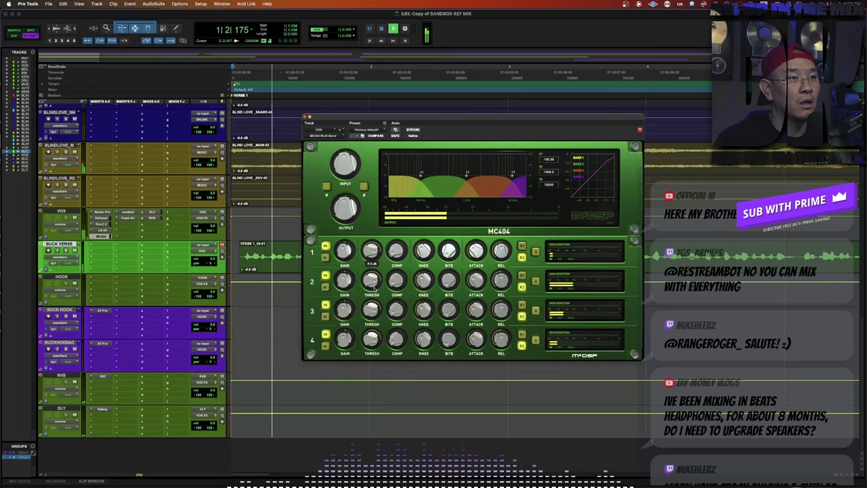
pyautogui.press('space')
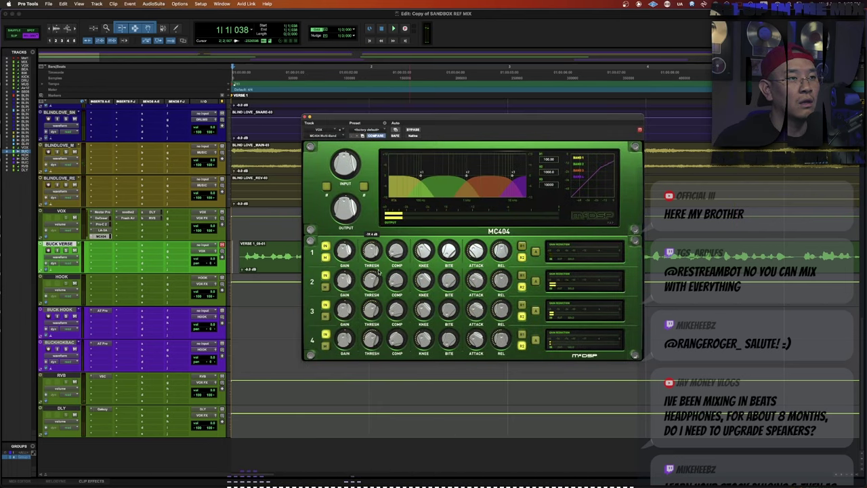
pyautogui.press('space')
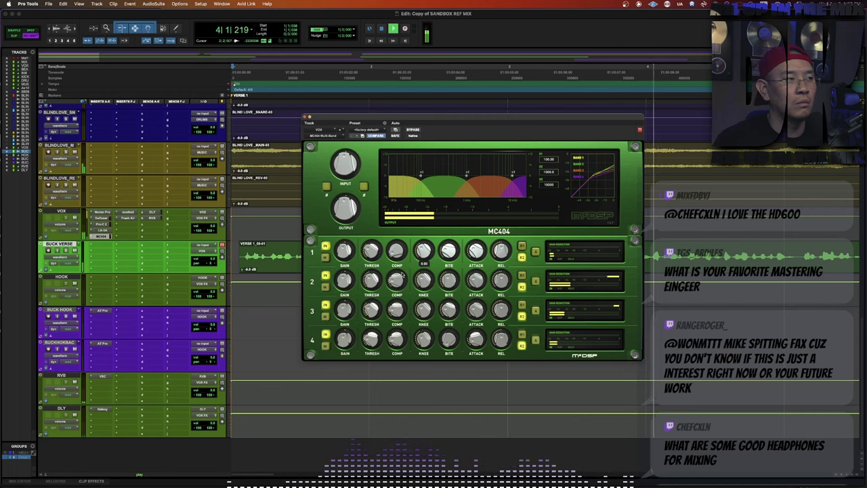
# Keep the verse playing while rechecking the MC404, soothe2, Fresh Air and Nectar Pro inserts on the VOX bus.
pyautogui.click(102, 235)
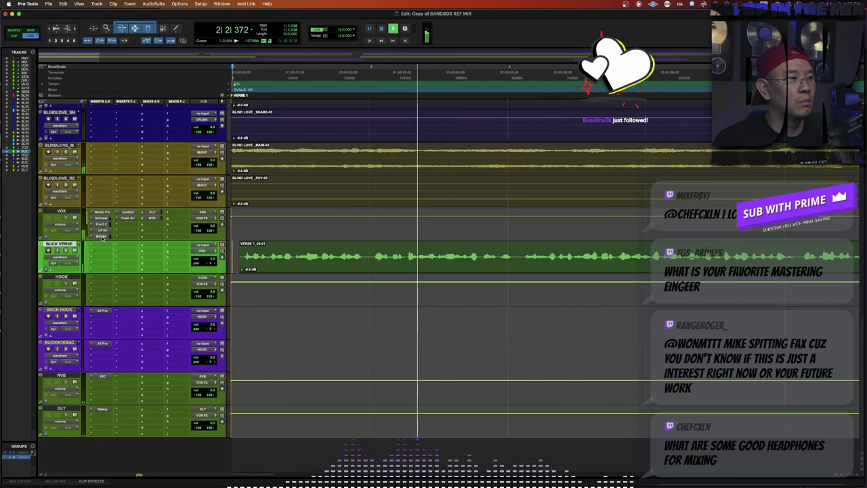
pyautogui.click(101, 235)
pyautogui.click(102, 235)
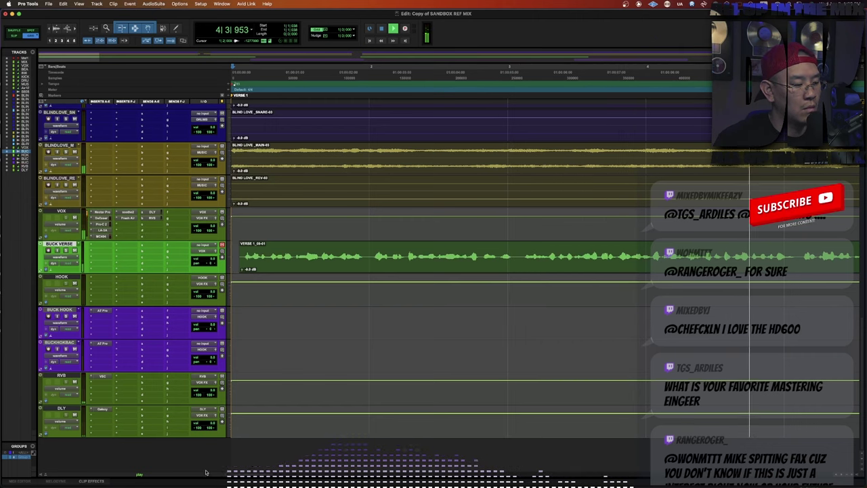
pyautogui.click(128, 217)
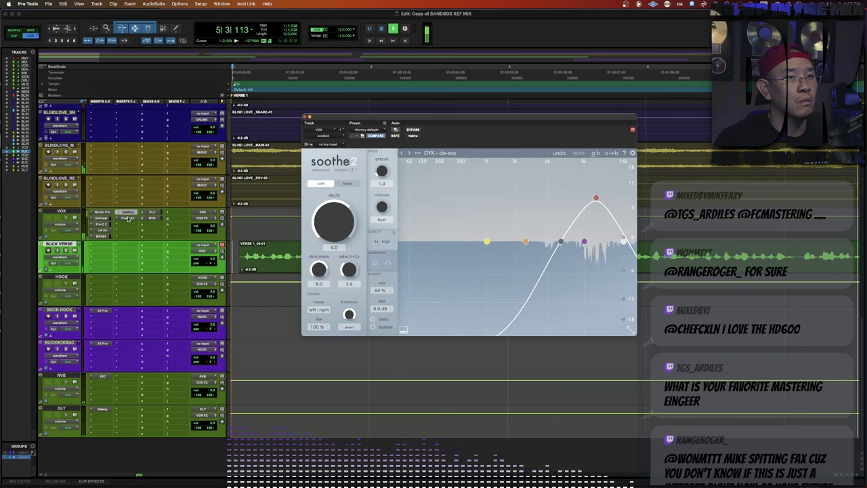
pyautogui.click(128, 218)
pyautogui.click(125, 218)
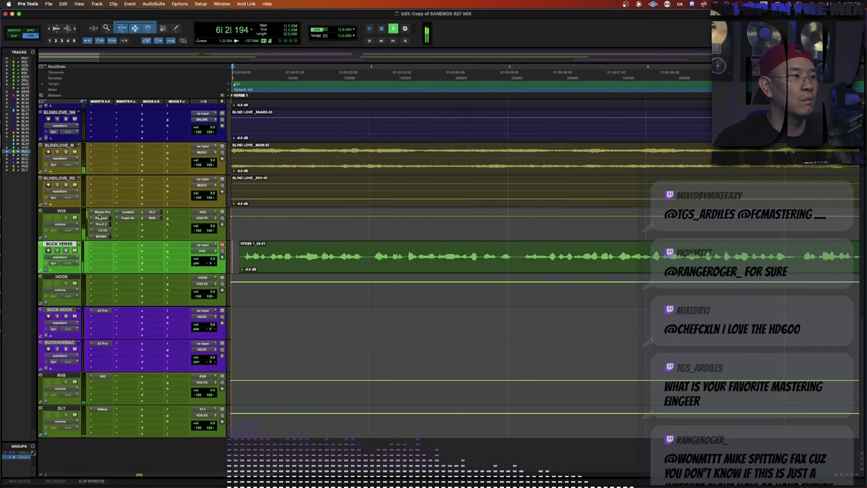
pyautogui.click(99, 213)
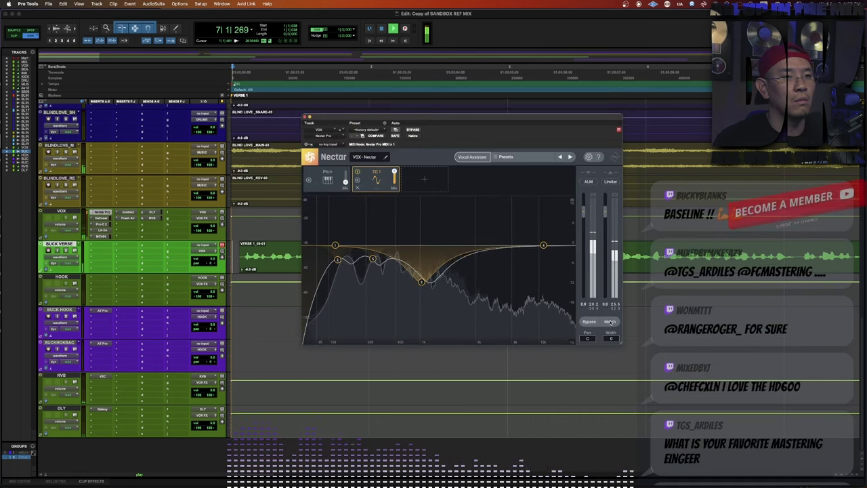
# Change the Nectar EQ's high-shelf node on the VOX bus to a Bell and shape it into a cut near 10 kHz.
pyautogui.moveTo(543, 244); pyautogui.dragTo(526, 258)
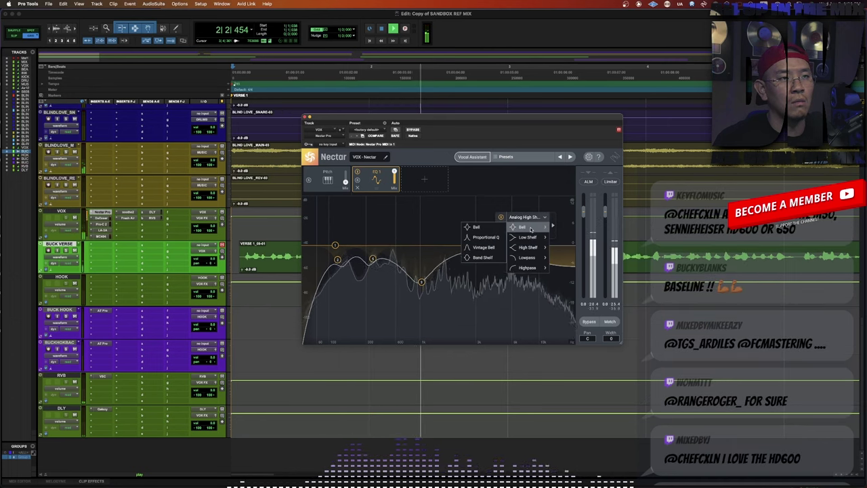
pyautogui.click(531, 228)
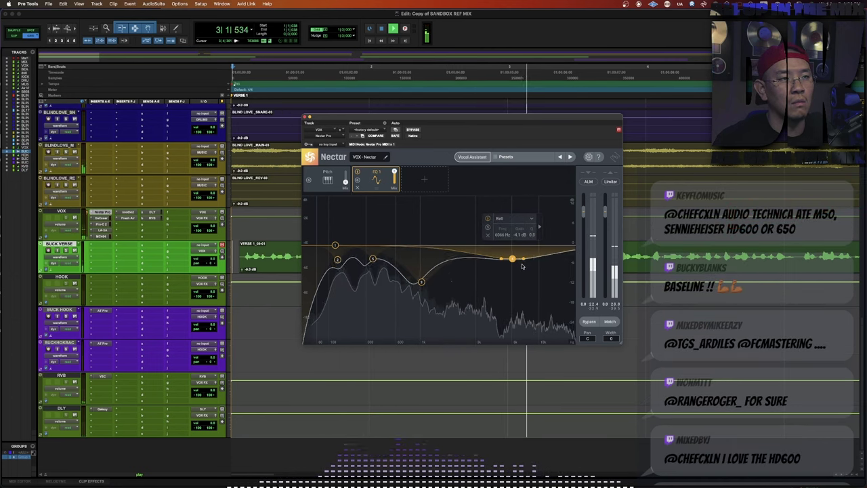
pyautogui.click(488, 228)
pyautogui.click(487, 228)
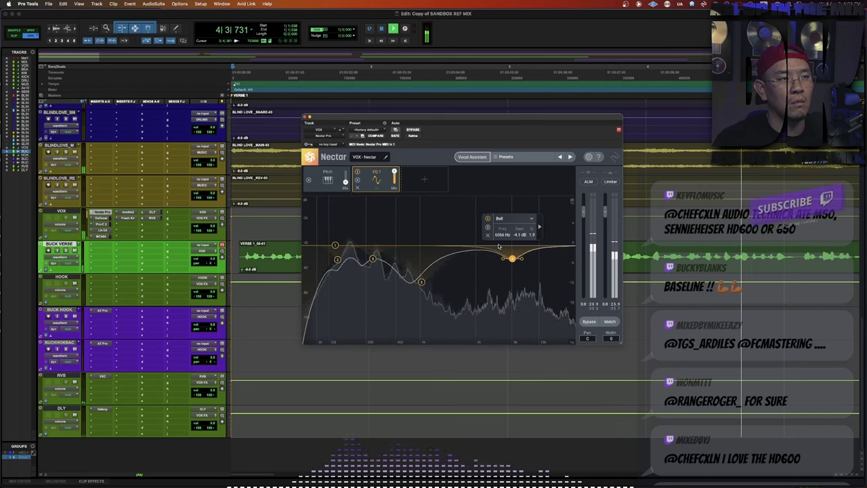
pyautogui.click(488, 228)
pyautogui.moveTo(513, 257)
pyautogui.mouseDown()
pyautogui.moveTo(474, 261)
pyautogui.moveTo(545, 270)
pyautogui.moveTo(513, 272)
pyautogui.mouseUp()
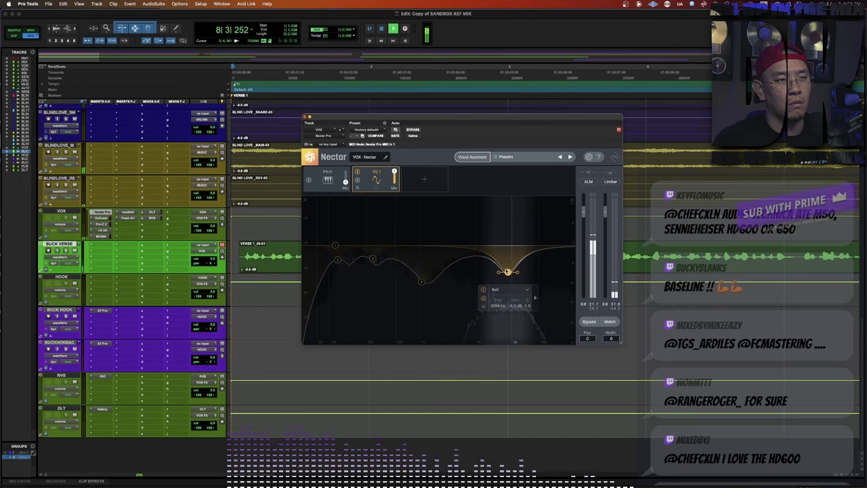
pyautogui.moveTo(510, 271); pyautogui.dragTo(542, 274)
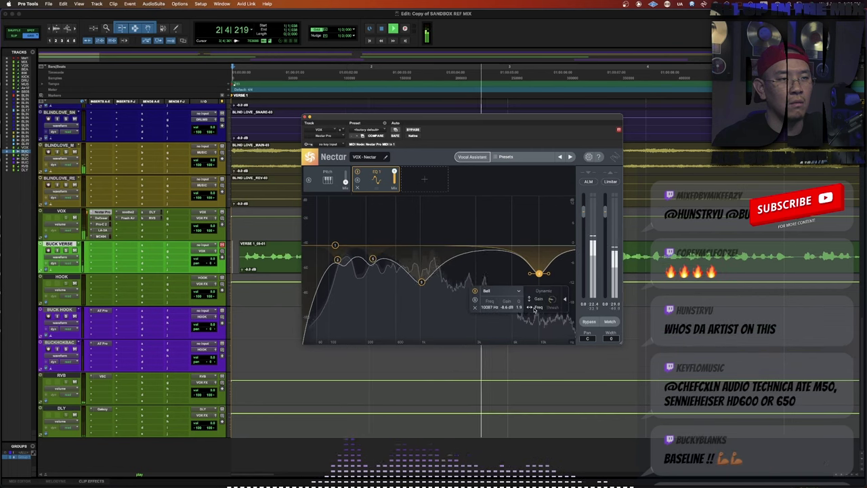
pyautogui.moveTo(538, 274); pyautogui.dragTo(539, 265)
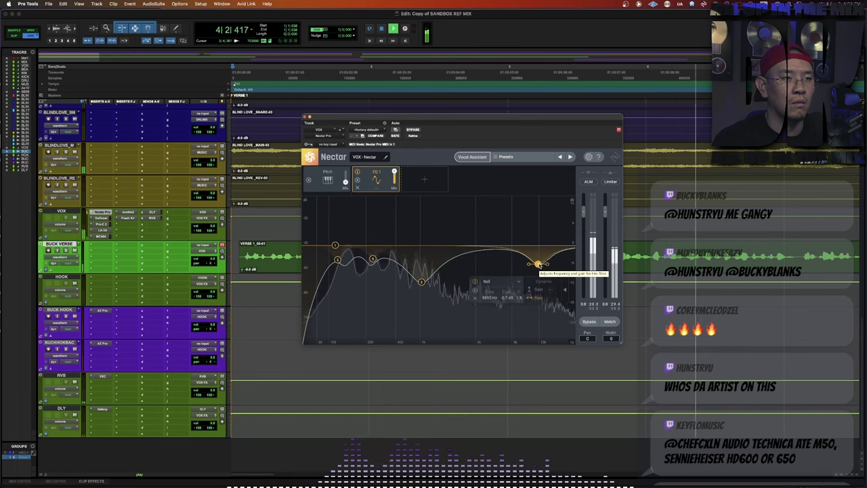
# Make the cut around 1 kHz in the Nectar EQ shallower and close the plug-in.
pyautogui.moveTo(426, 275); pyautogui.dragTo(421, 265)
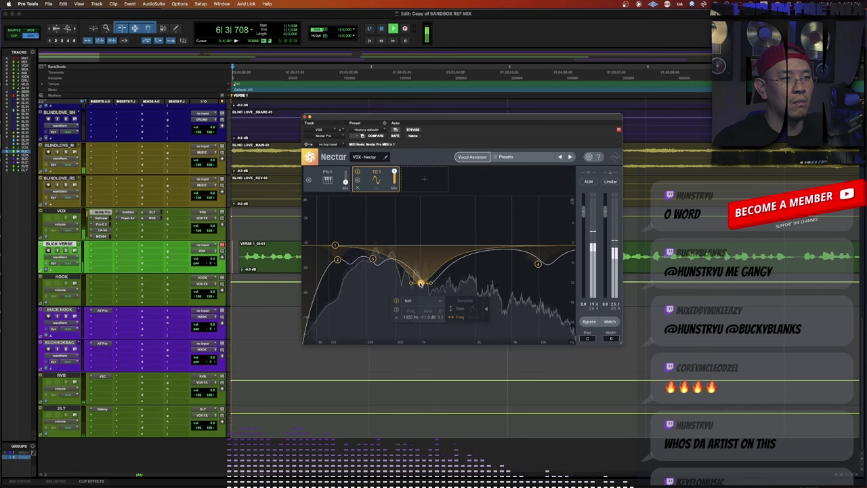
pyautogui.moveTo(420, 283); pyautogui.dragTo(423, 272)
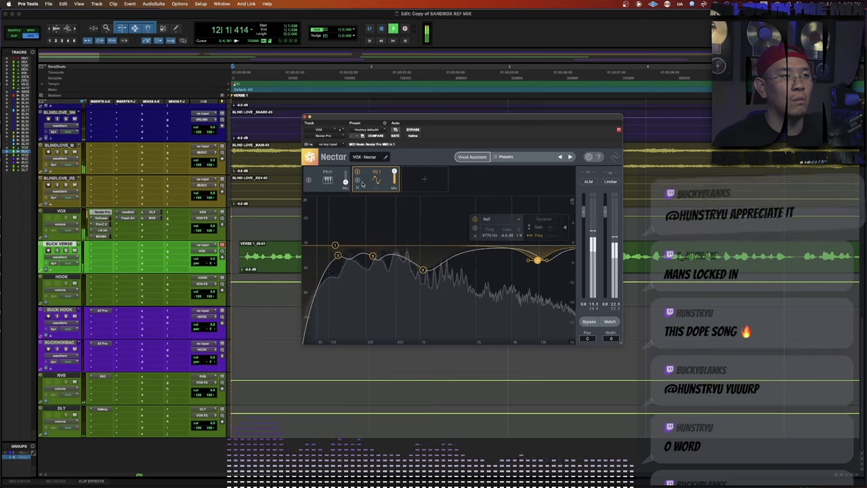
pyautogui.click(307, 117)
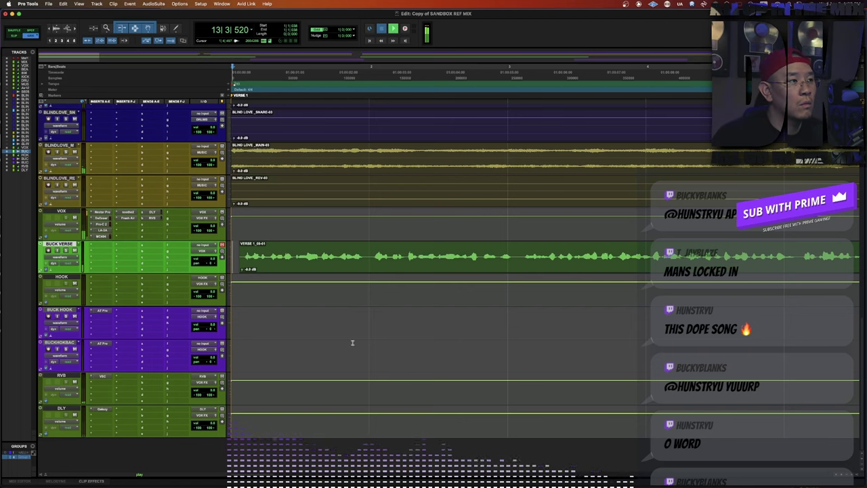
# Replay the start of the verse and check the LA-3A on the VOX bus.
pyautogui.press('space')
pyautogui.press('space')
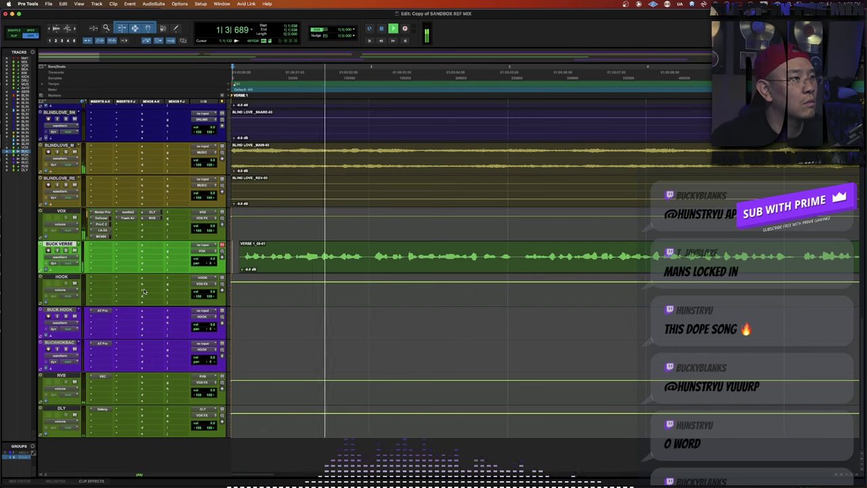
pyautogui.press('space')
pyautogui.click(102, 233)
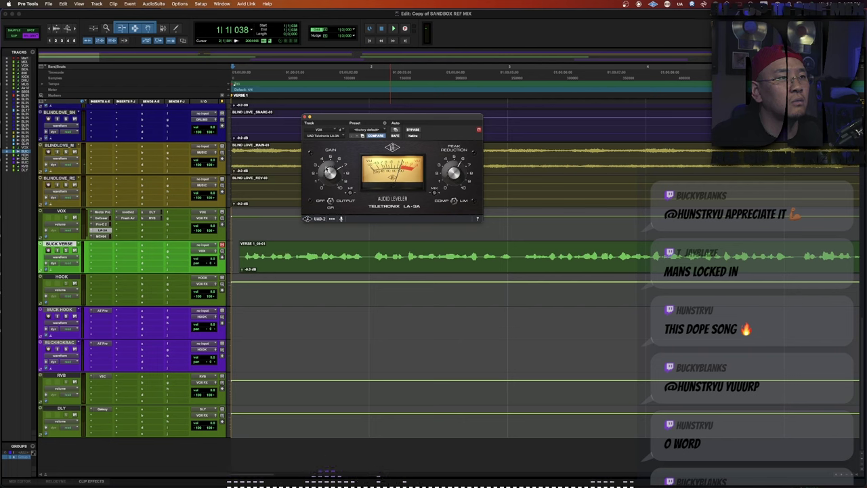
pyautogui.press('super+w')
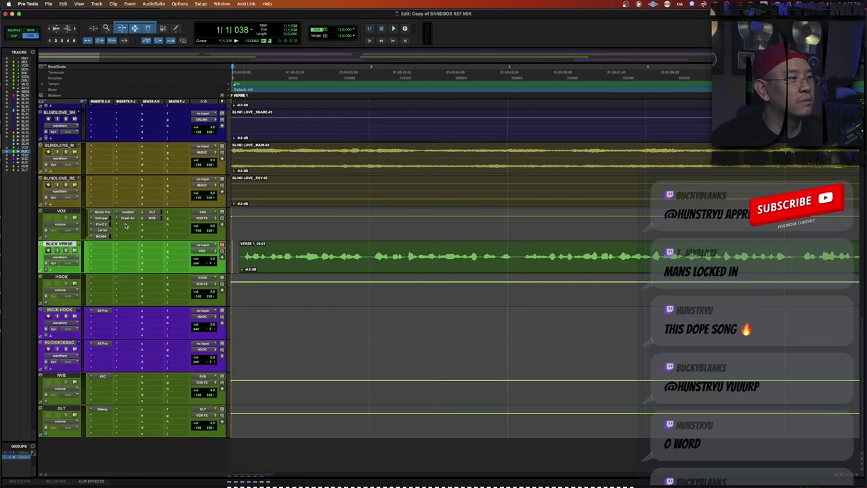
# Set soothe2's low-cut band to about 4.3 kHz and its sharpness to 6.0 on the VOX bus while the verse plays.
pyautogui.click(127, 214)
pyautogui.press('space')
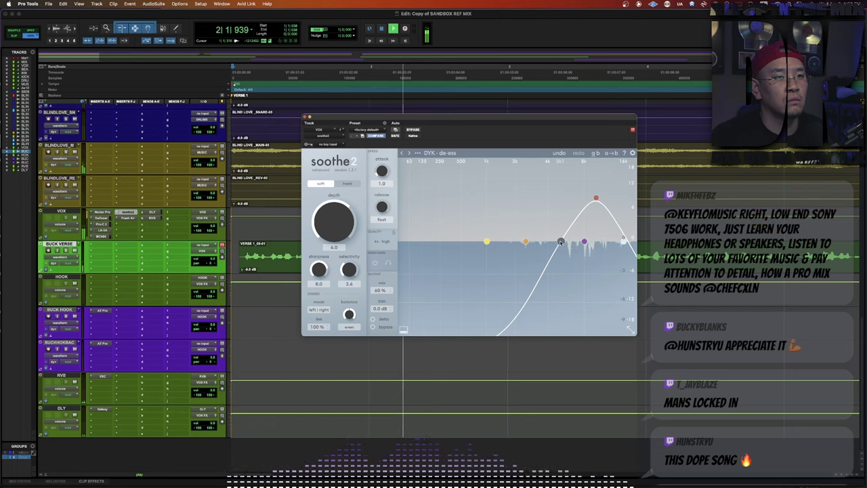
pyautogui.moveTo(561, 241); pyautogui.dragTo(552, 242)
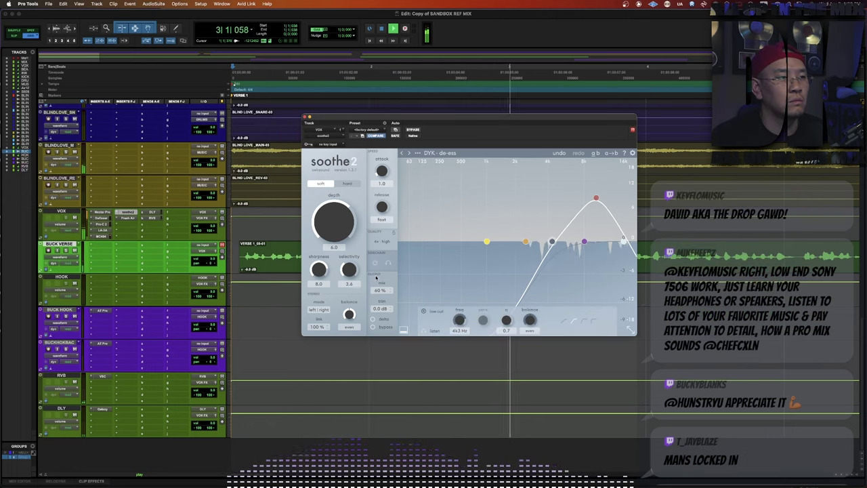
pyautogui.moveTo(313, 274); pyautogui.dragTo(314, 292)
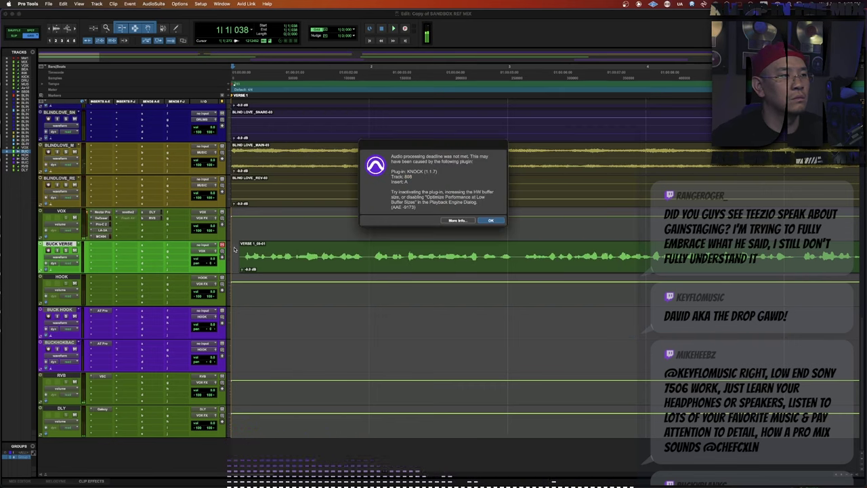
# Dismiss the audio-processing error and resume playback while looking over the session's tracks.
pyautogui.click(490, 220)
pyautogui.press('space')
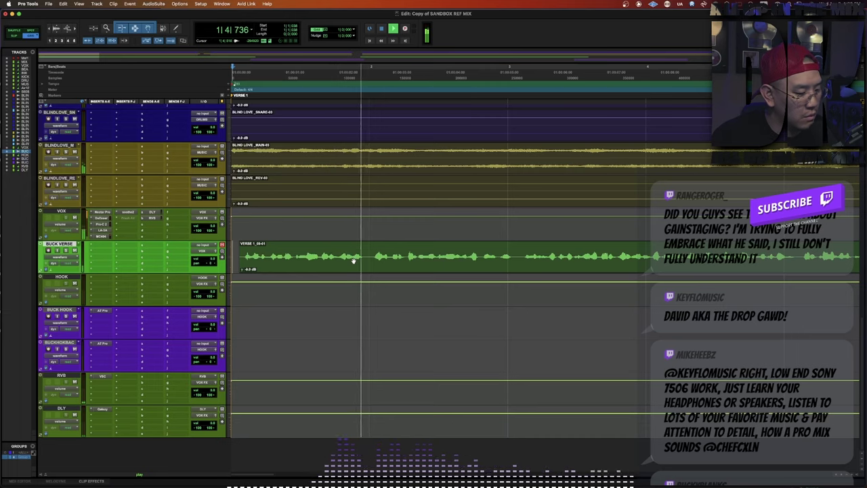
pyautogui.scroll(10, 448, 210)
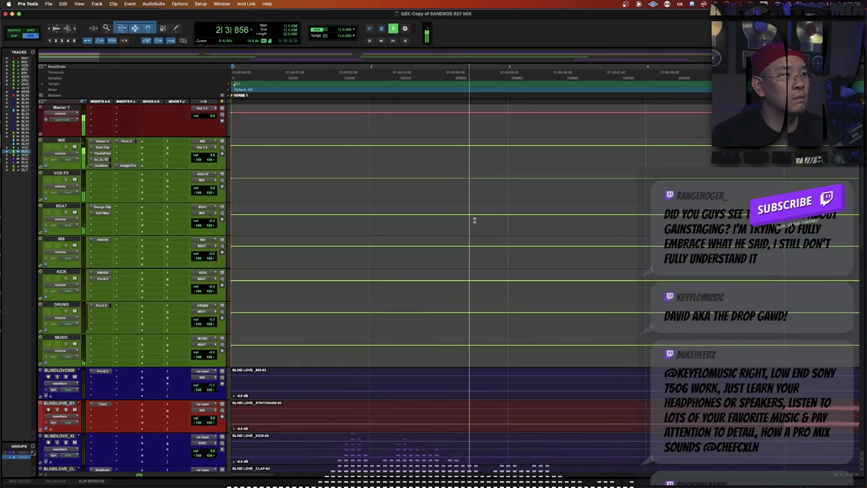
pyautogui.scroll(-10, 461, 237)
pyautogui.press('r')
pyautogui.scroll(-3, 452, 263)
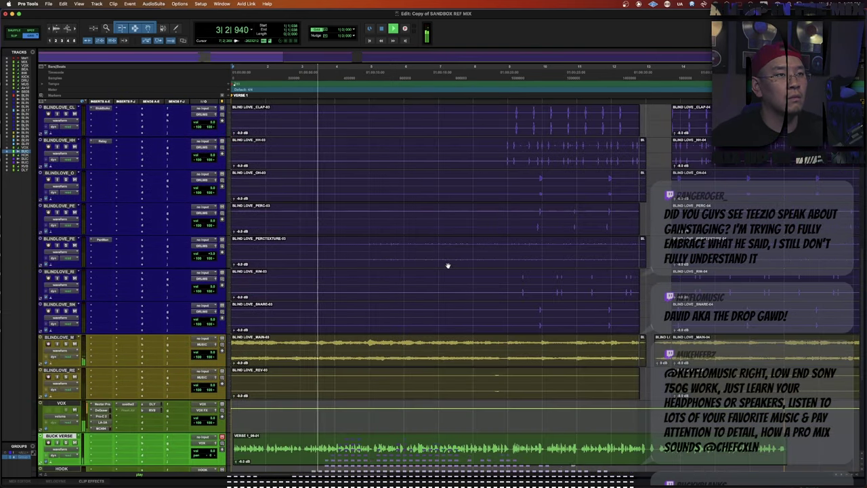
# Audition the second half of the first verse from bar 14.
pyautogui.scroll(1, 476, 262)
pyautogui.press('F4')
pyautogui.press('space')
pyautogui.click(667, 413)
pyautogui.press('space')
pyautogui.scroll(-6, 657, 400)
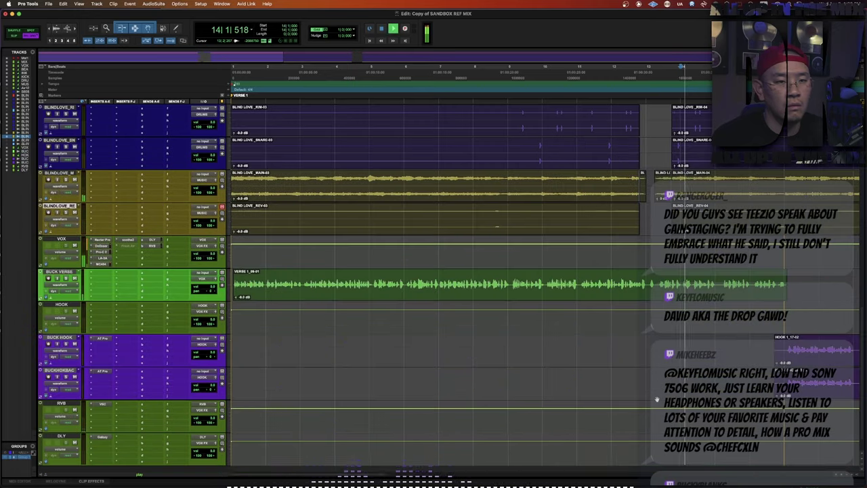
pyautogui.press('r')
pyautogui.press('F4')
pyautogui.click(453, 284)
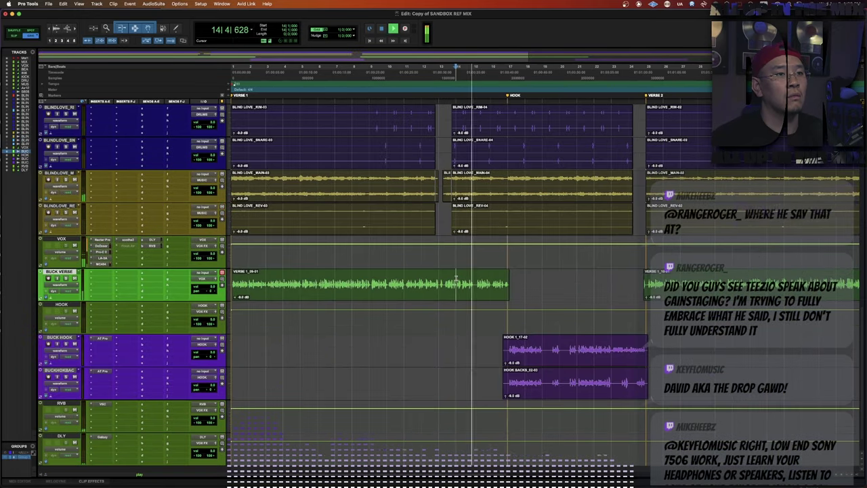
pyautogui.press('space')
pyautogui.press('space')
pyautogui.press('space')
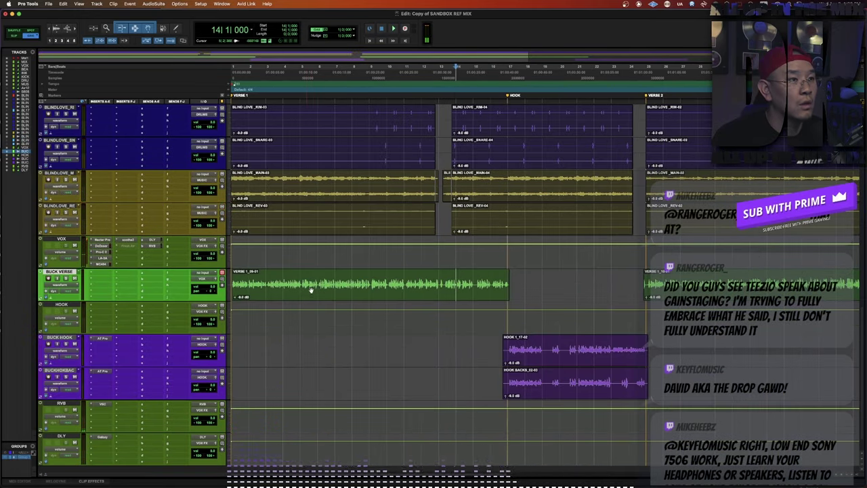
# Audition the start of the BUCK VERSE clip from bar 1.
pyautogui.tripleClick(290, 279)
pyautogui.press('t')
pyautogui.press('t')
pyautogui.press('t')
pyautogui.press('t')
pyautogui.press('t')
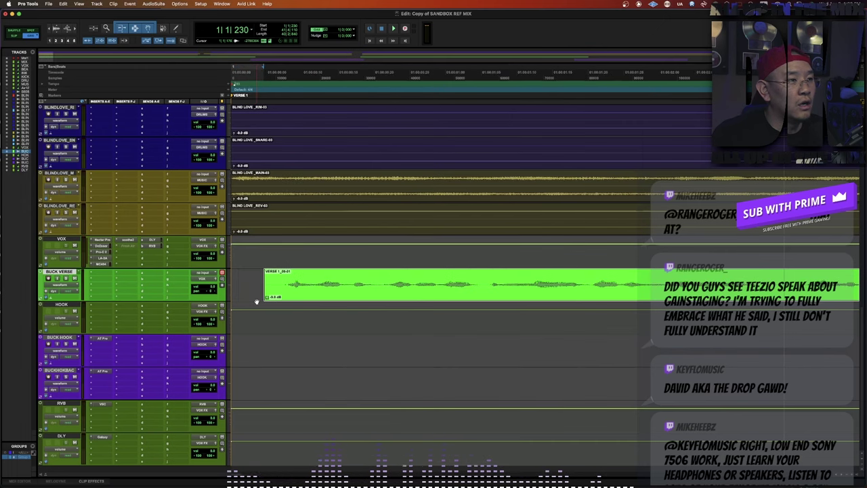
pyautogui.click(238, 278)
pyautogui.press('r')
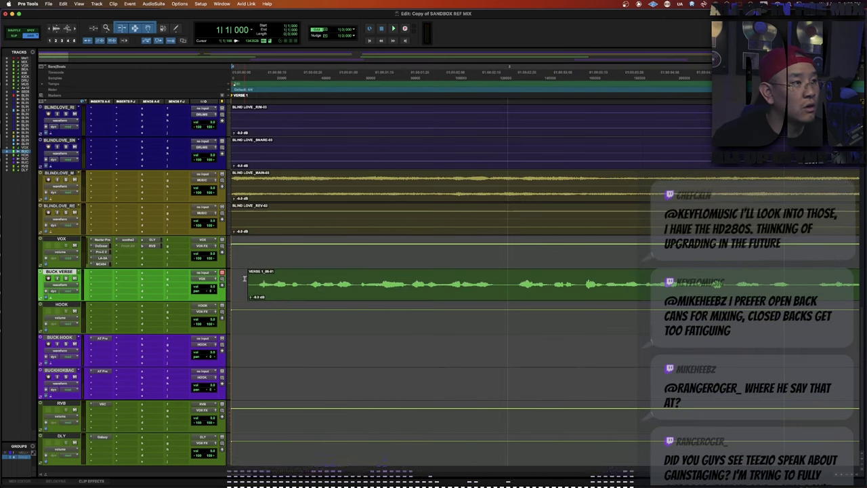
pyautogui.press('space')
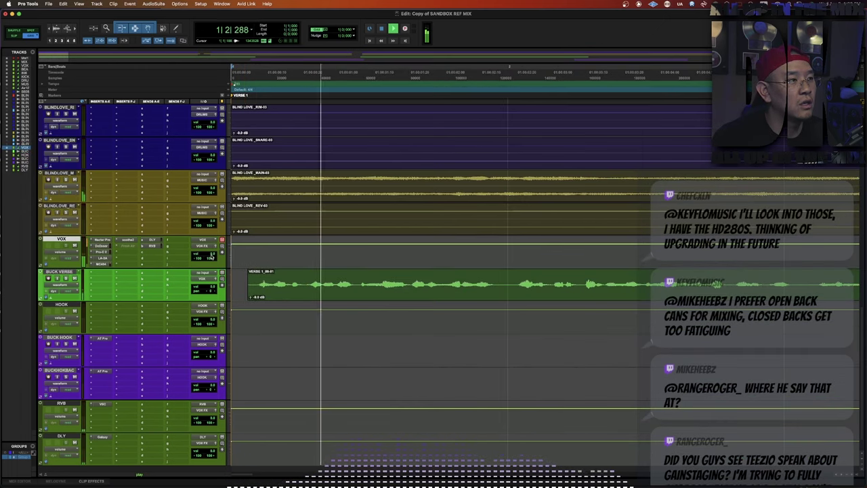
pyautogui.press('space')
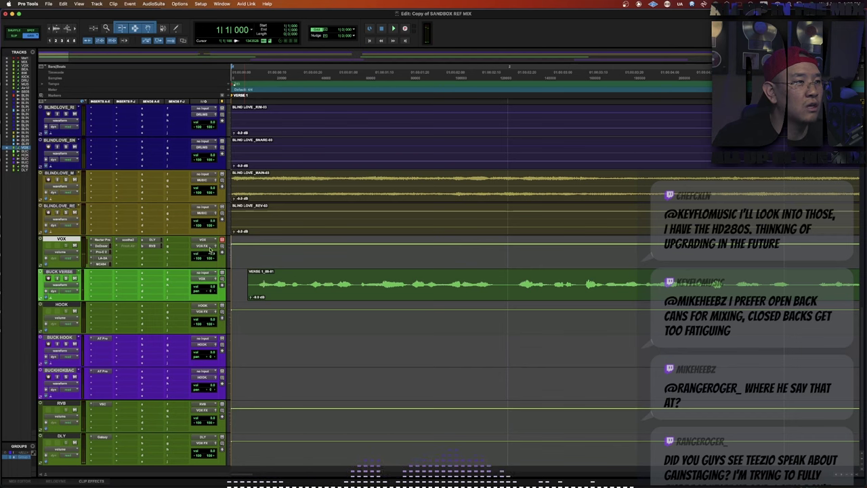
# Set the MC404's output on the VOX bus to 2.0 dB while auditioning the verse, and close the plug-in.
pyautogui.click(102, 258)
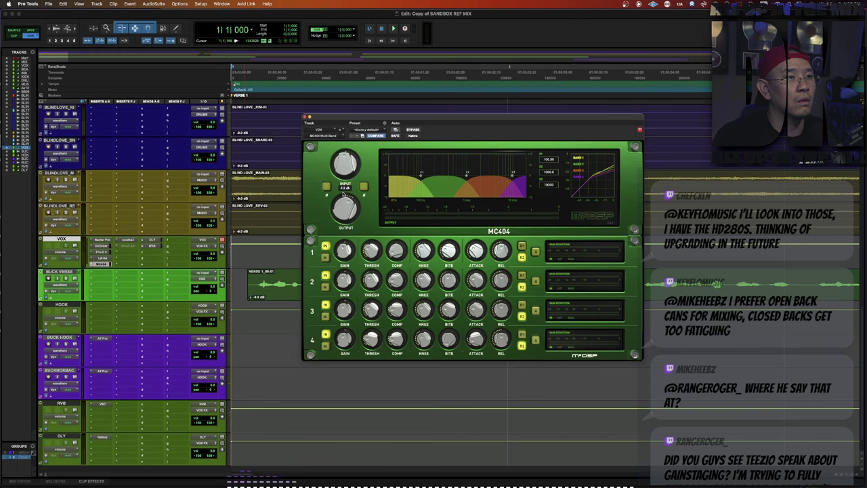
pyautogui.press('space')
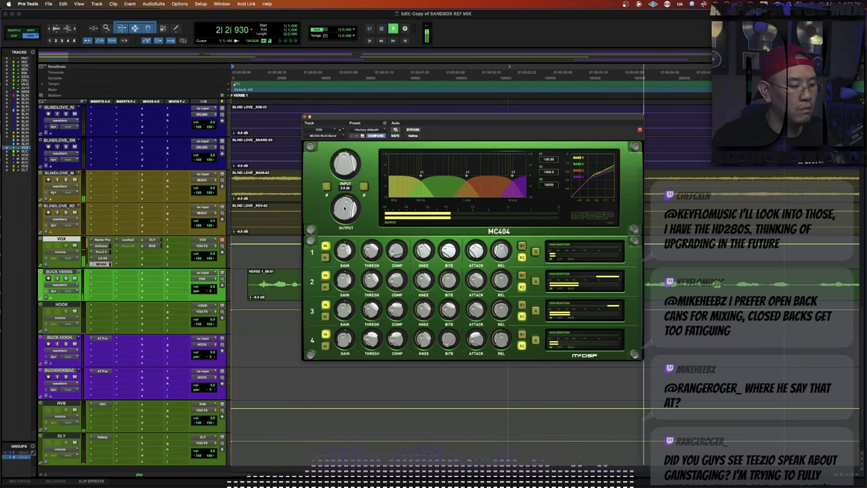
pyautogui.press('super+w')
# Switch to Slip mode and add a short fade-in at the start of the BUCK VERSE clip.
pyautogui.press('r')
pyautogui.press('r')
pyautogui.press('F2')
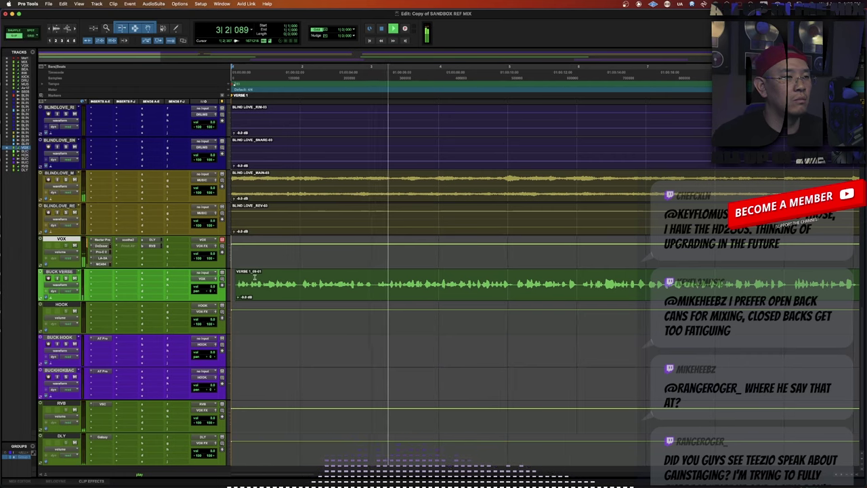
pyautogui.click(255, 276)
pyautogui.press('t')
pyautogui.press('t')
pyautogui.press('t')
pyautogui.press('super+bracketleft')
pyautogui.press('super+bracketleft')
pyautogui.press('super+bracketleft')
pyautogui.press('super+bracketleft')
pyautogui.press('super+bracketleft')
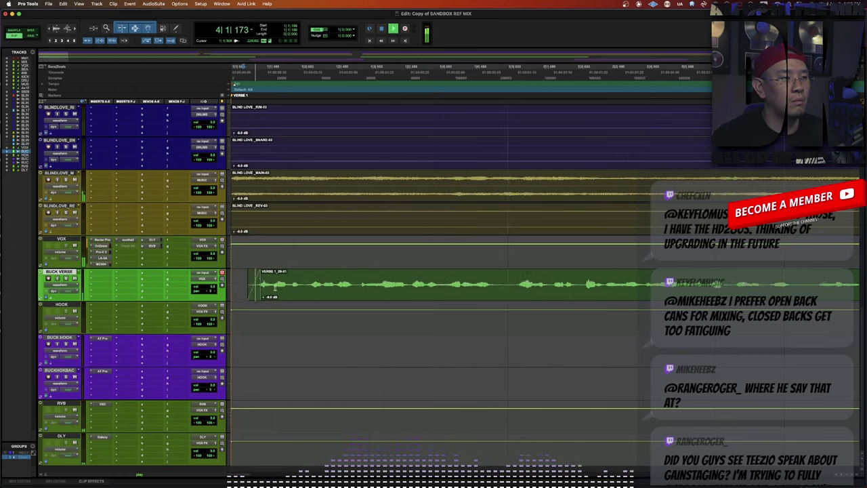
pyautogui.press('super+bracketleft')
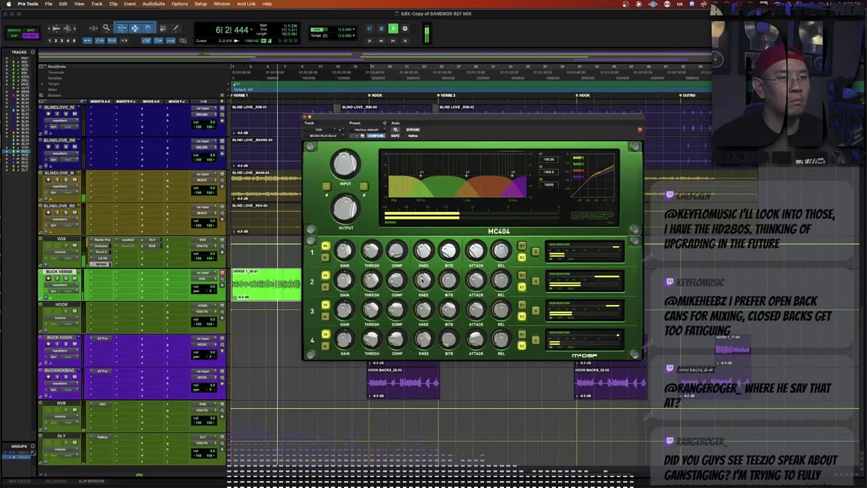
# Fine-tune the MC404's input level and its band 1 and band 2 compression on the VOX bus while auditioning the verse.
pyautogui.moveTo(345, 171)
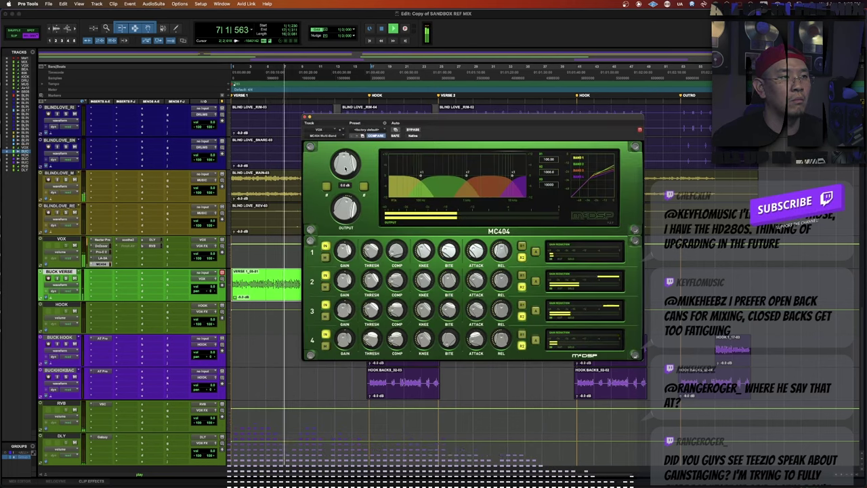
pyautogui.moveTo(345, 170); pyautogui.dragTo(346, 172)
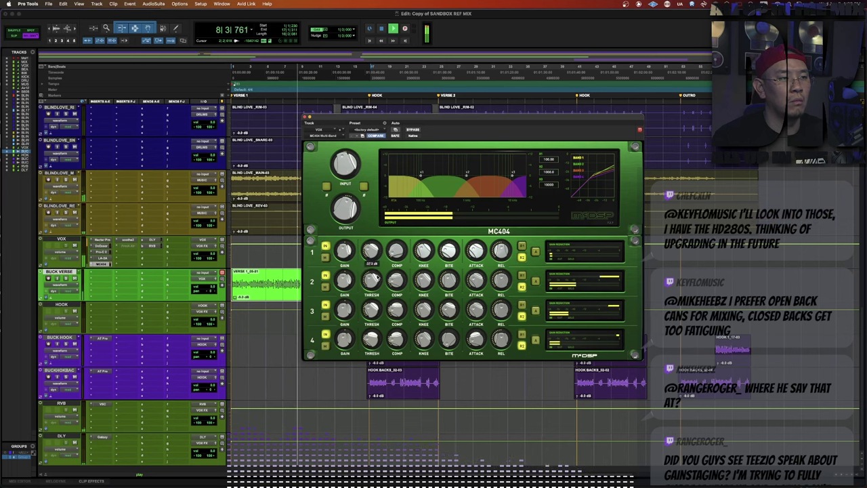
pyautogui.moveTo(404, 282); pyautogui.dragTo(403, 282)
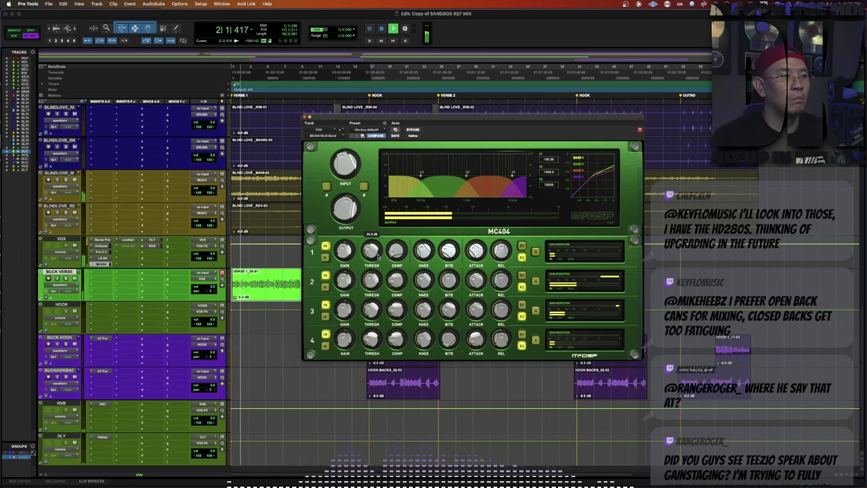
pyautogui.click(102, 264)
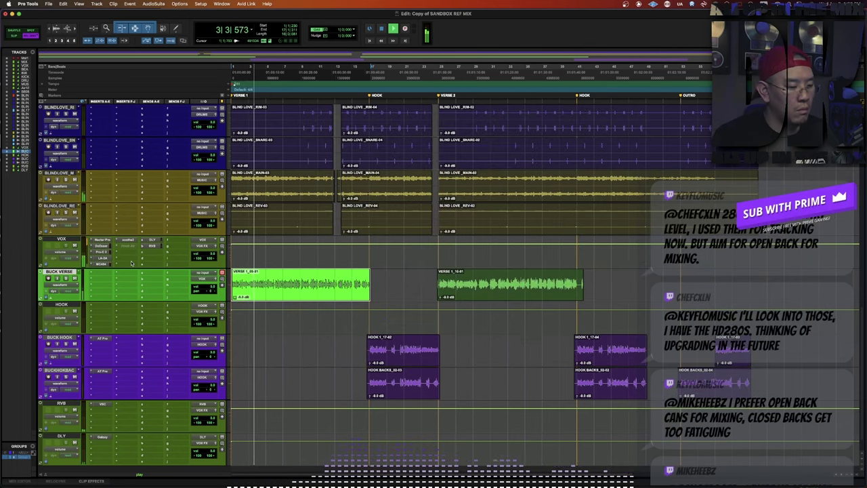
# Recheck soothe2 and replace the Fresh Air insert on the VOX bus with FabFilter Pro-Q 3.
pyautogui.click(126, 240)
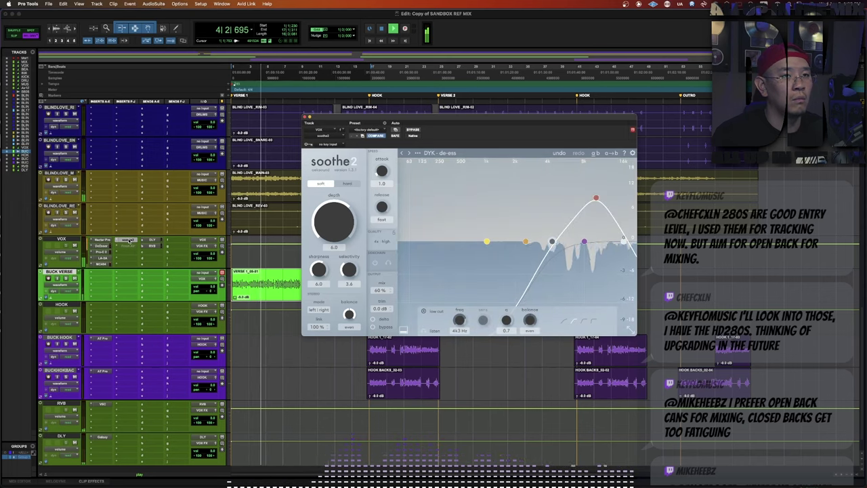
pyautogui.click(127, 240)
pyautogui.click(119, 246)
pyautogui.moveTo(118, 247)
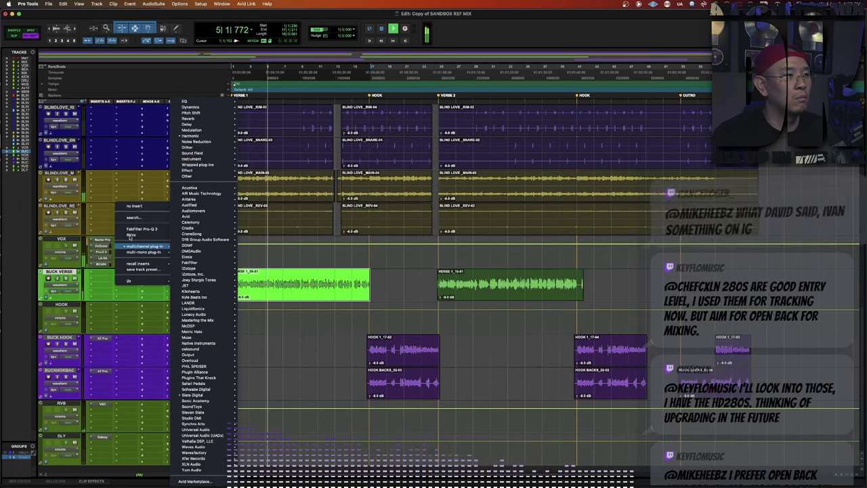
pyautogui.click(140, 229)
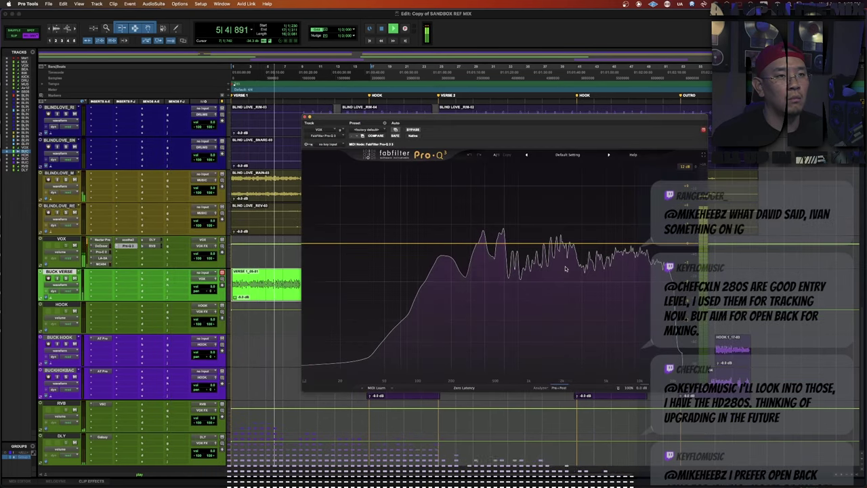
# Adjust the spectrum analyzer options in the VOX track's Pro-Q 3 and close the plug-in.
pyautogui.click(559, 387)
pyautogui.click(528, 377)
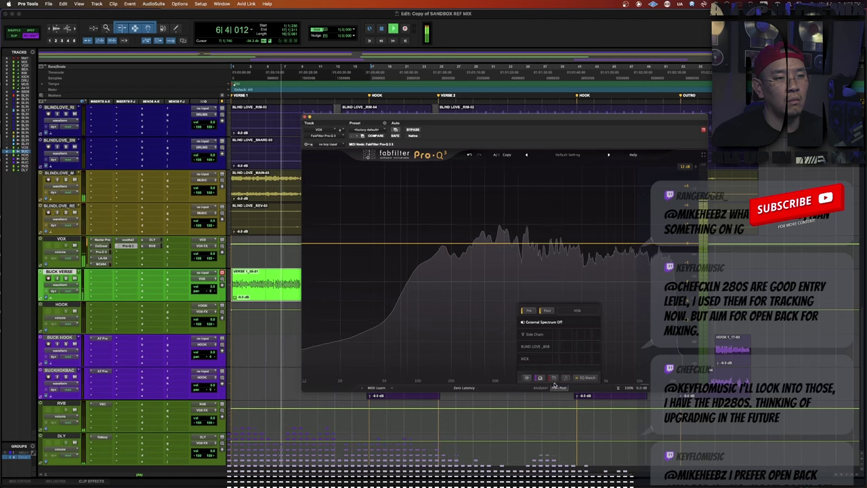
pyautogui.click(559, 388)
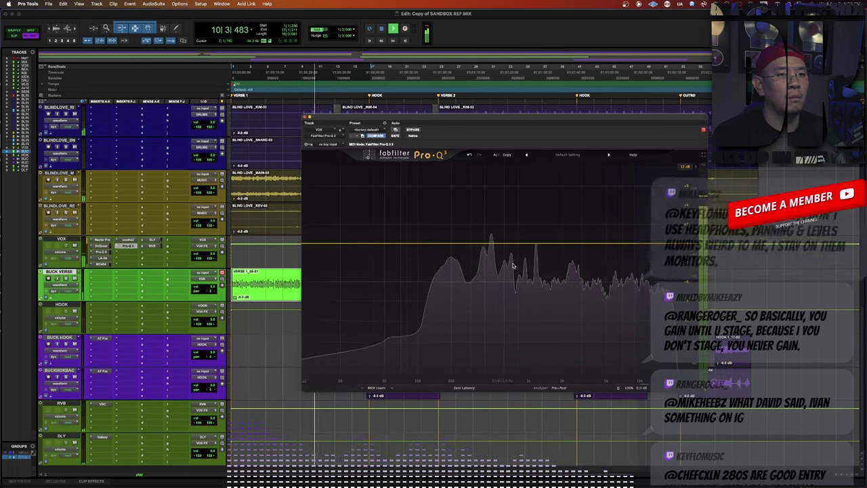
pyautogui.click(307, 118)
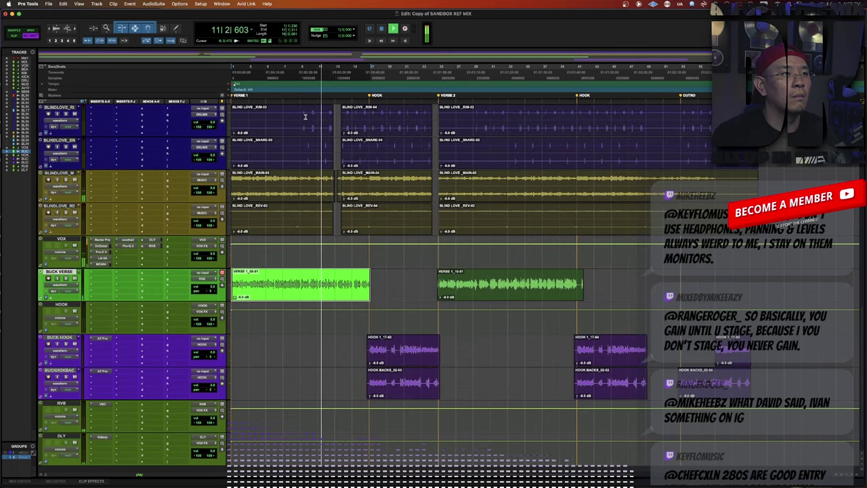
# Check the DeEsser on the VOX track, close it and stop playback.
pyautogui.click(101, 247)
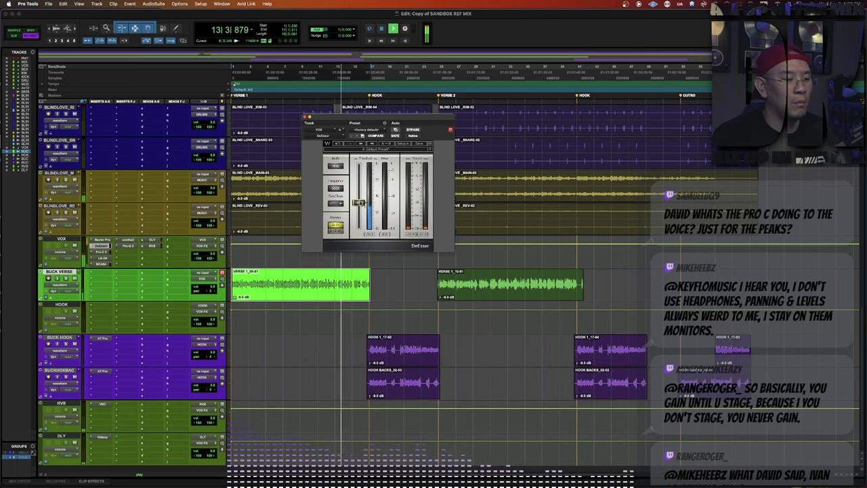
pyautogui.press('super+w')
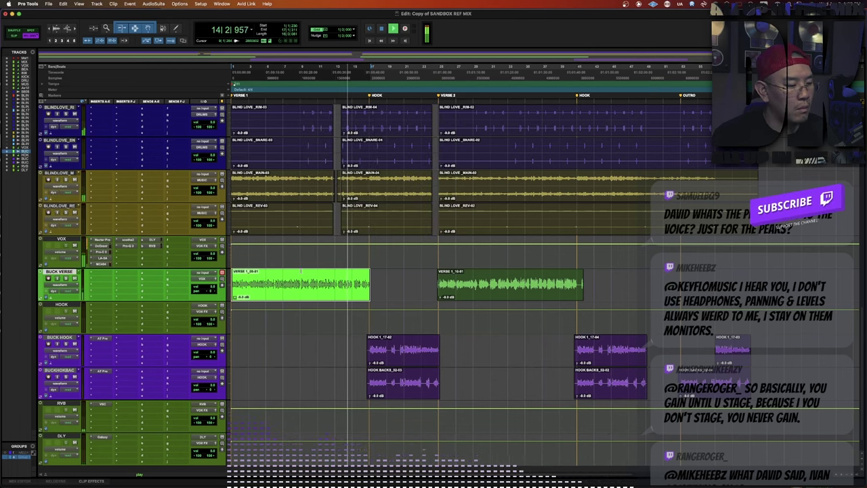
pyautogui.press('space')
# Open Pro-C 2 on the VOX track and watch its gain reduction while playing the first verse from the beginning.
pyautogui.click(102, 252)
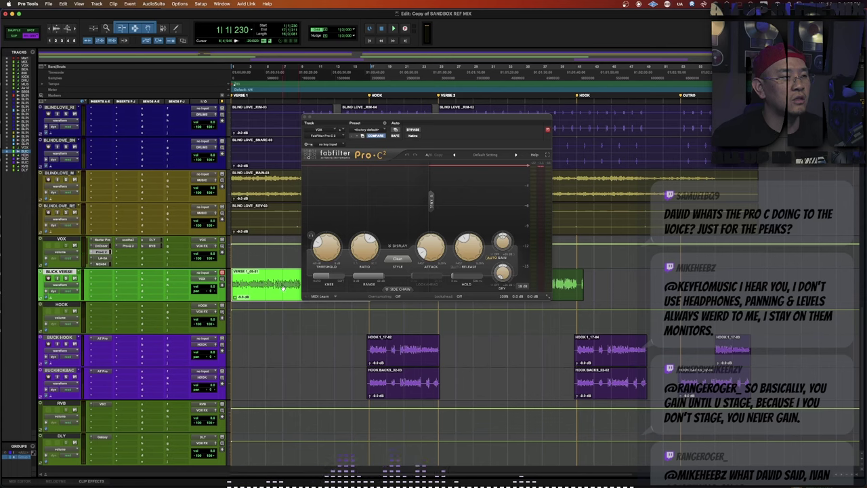
pyautogui.press('t')
pyautogui.press('t')
pyautogui.press('r')
pyautogui.press('t')
pyautogui.press('t')
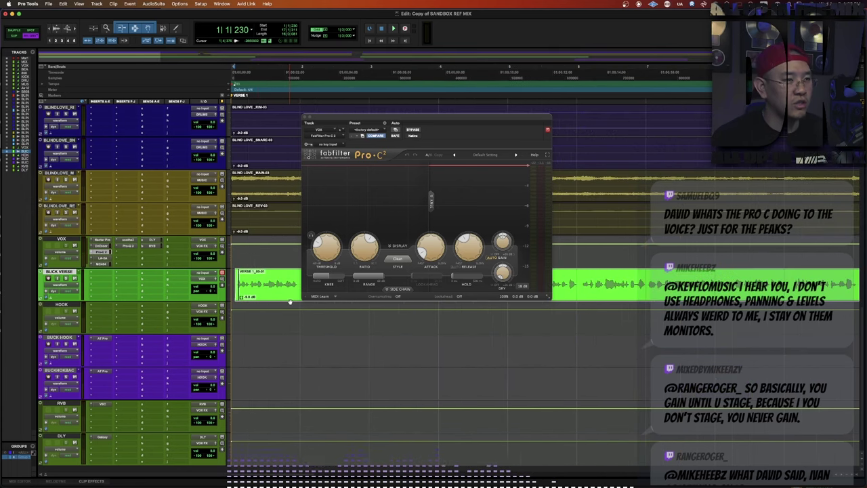
pyautogui.press('space')
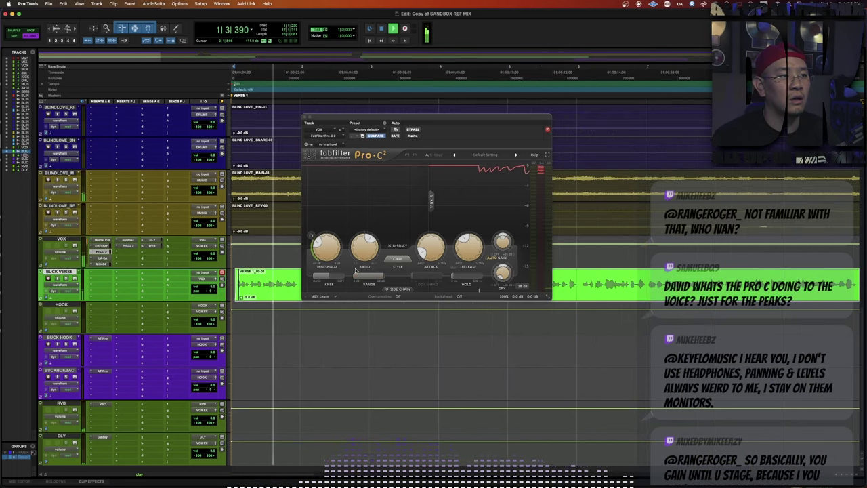
pyautogui.hotkey('ctrl', 'e')
pyautogui.press('space')
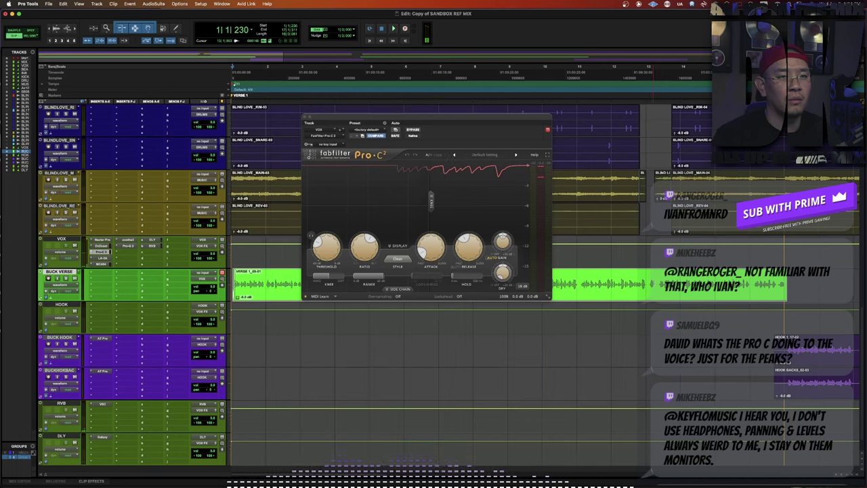
# Play from bar 13 to check Pro-C 2's gain reduction and attack on the end of the verse, and close it.
pyautogui.click(659, 280)
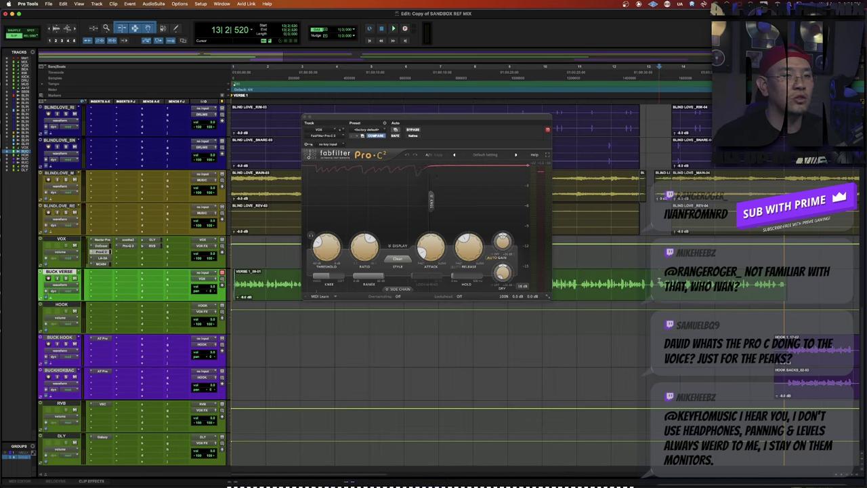
pyautogui.press('space')
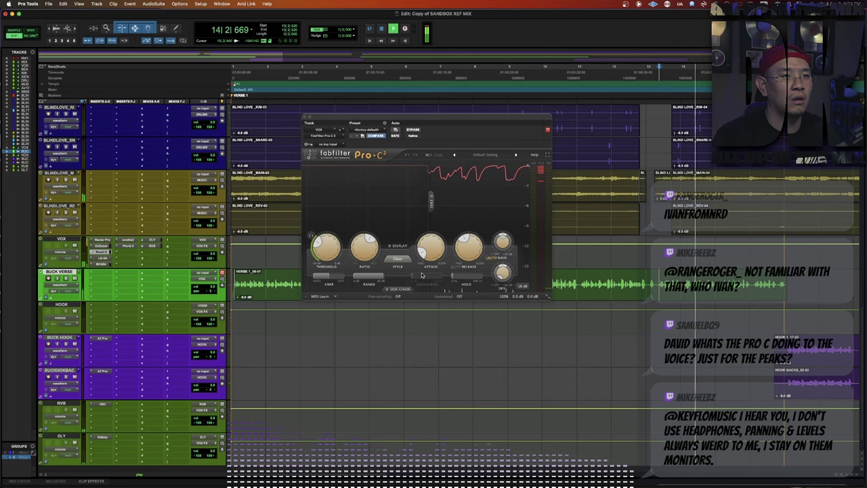
pyautogui.moveTo(435, 247)
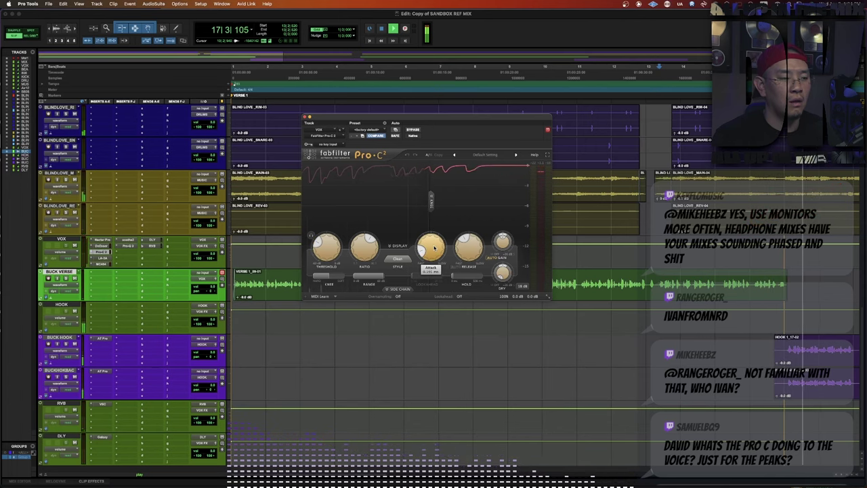
pyautogui.press('super+w')
# Select the first hook clip on the BUCK HOOK track and audition the hook from its start.
pyautogui.press('r')
pyautogui.press('r')
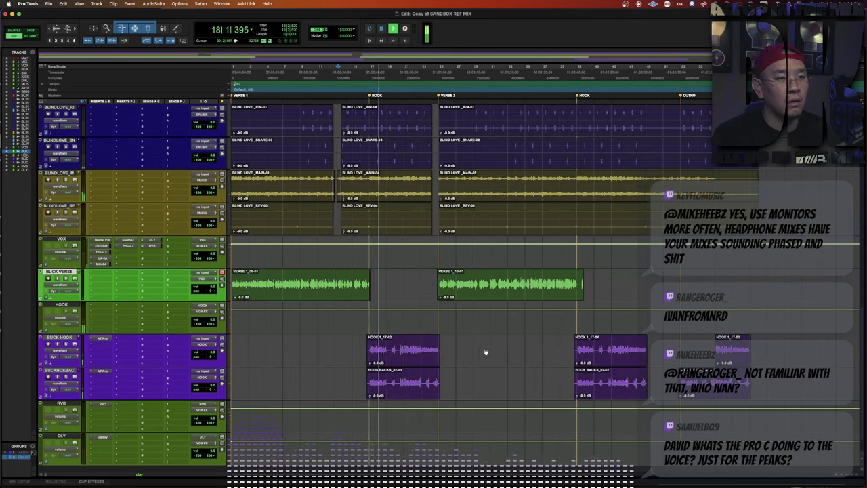
pyautogui.press('F4')
pyautogui.click(404, 363)
pyautogui.press('t')
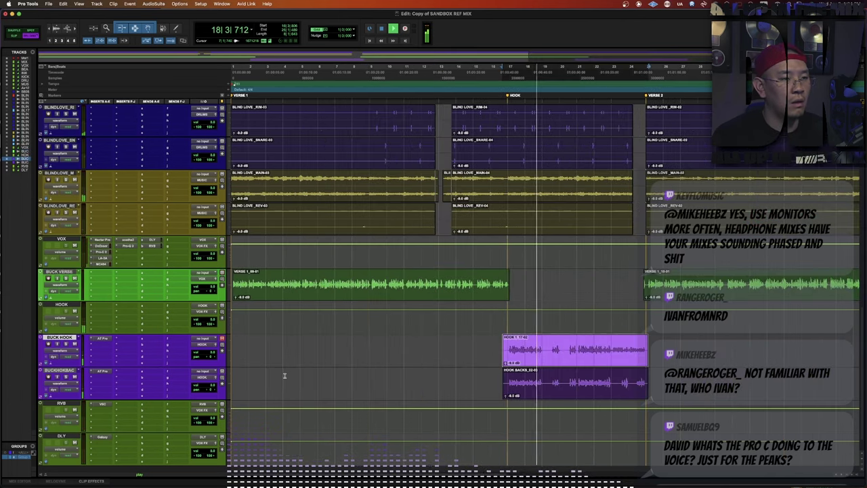
pyautogui.click(501, 343)
pyautogui.press('space')
pyautogui.press('space')
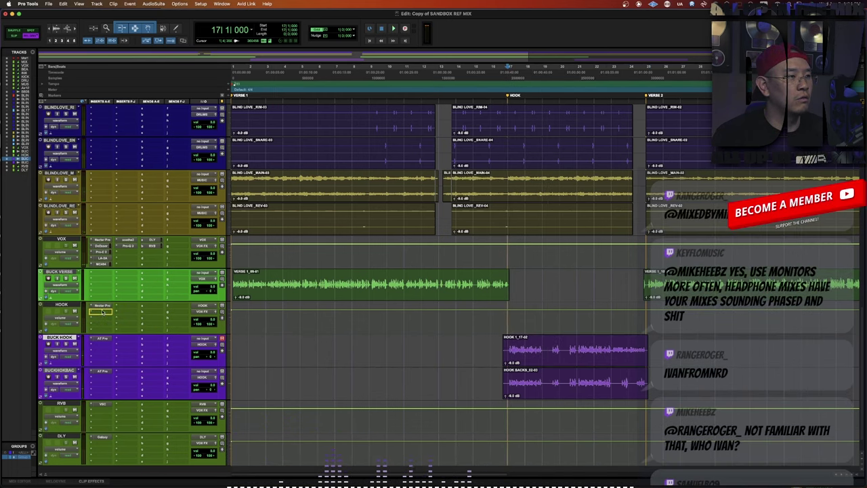
# Copy the VOX track's insert chain and its DLY and RVB sends to the HOOK track.
pyautogui.click(100, 251)
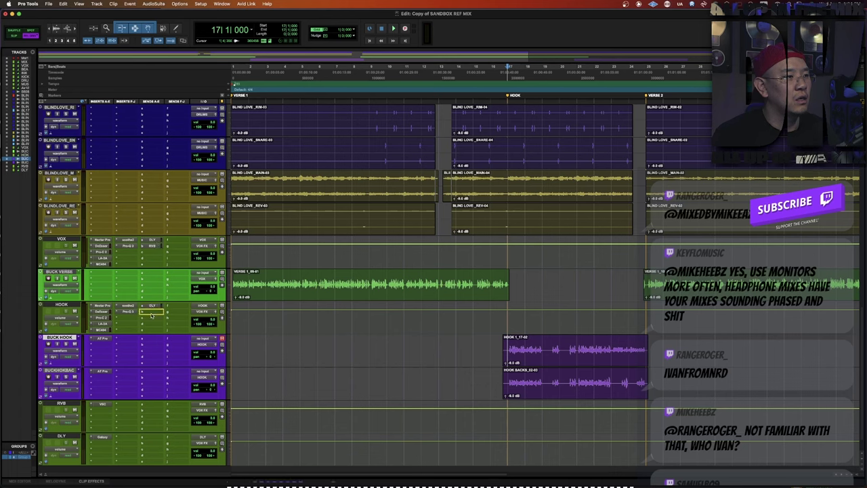
# Add short fades at the start and end of the first hook and hook backs clips.
pyautogui.click(494, 342)
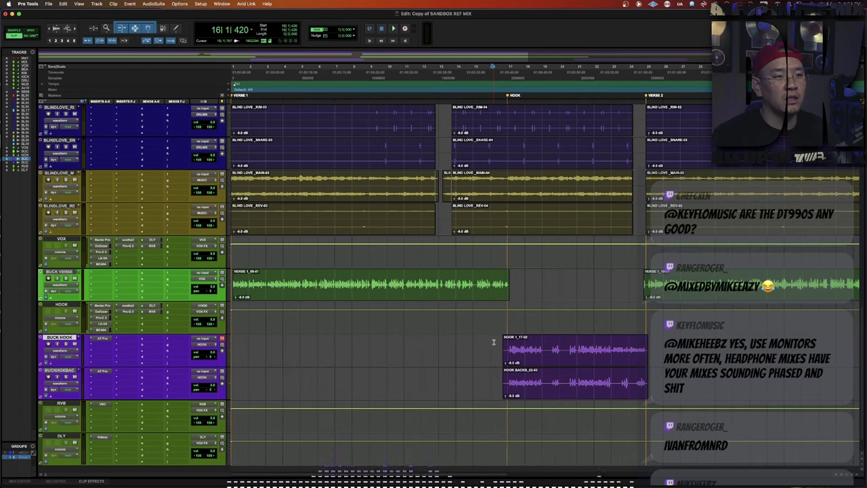
pyautogui.moveTo(494, 343); pyautogui.dragTo(505, 389)
pyautogui.moveTo(655, 342); pyautogui.dragTo(648, 387)
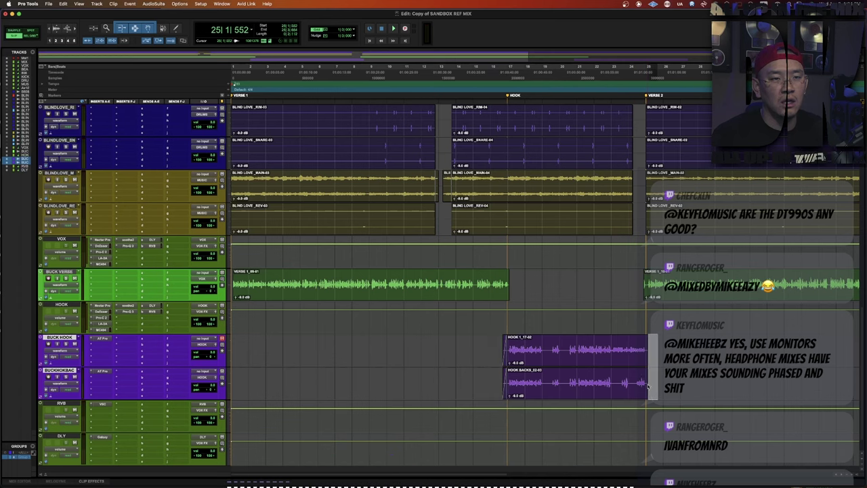
pyautogui.press('F4')
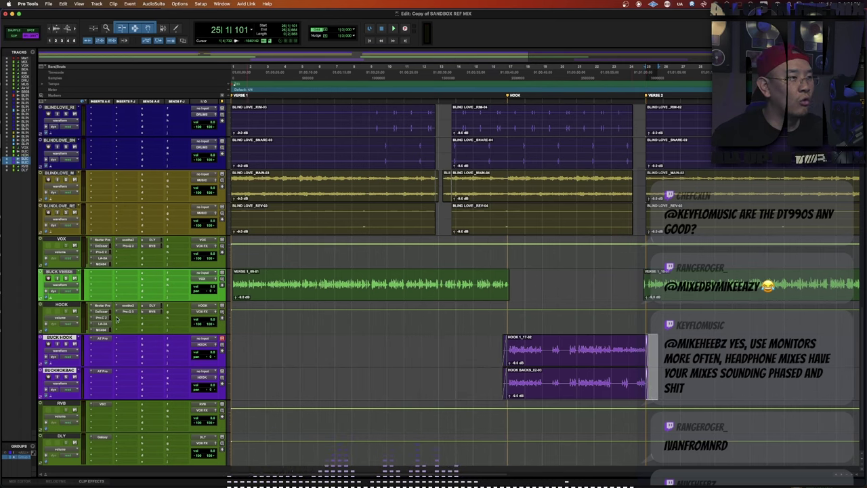
# Play the verse vocal and the hook for comparison, and lower the HOOK track's volume to about -2.1 dB.
pyautogui.click(283, 296)
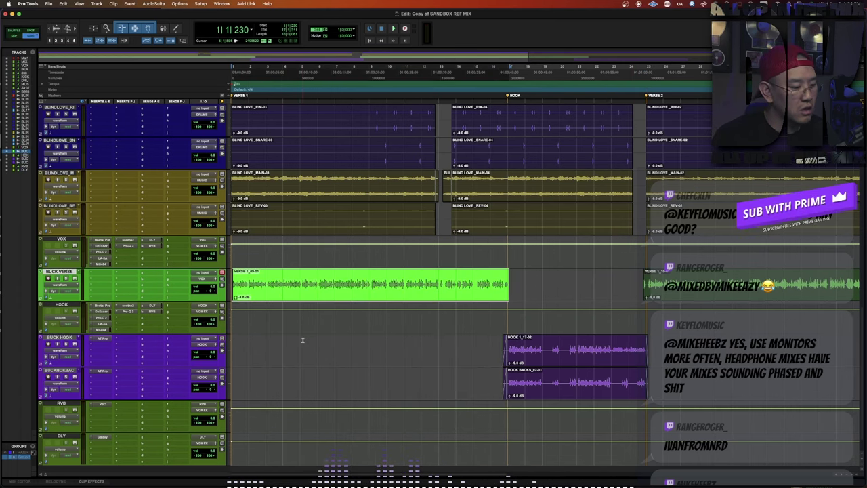
pyautogui.press('space')
pyautogui.press('t')
pyautogui.press('super+bracketleft')
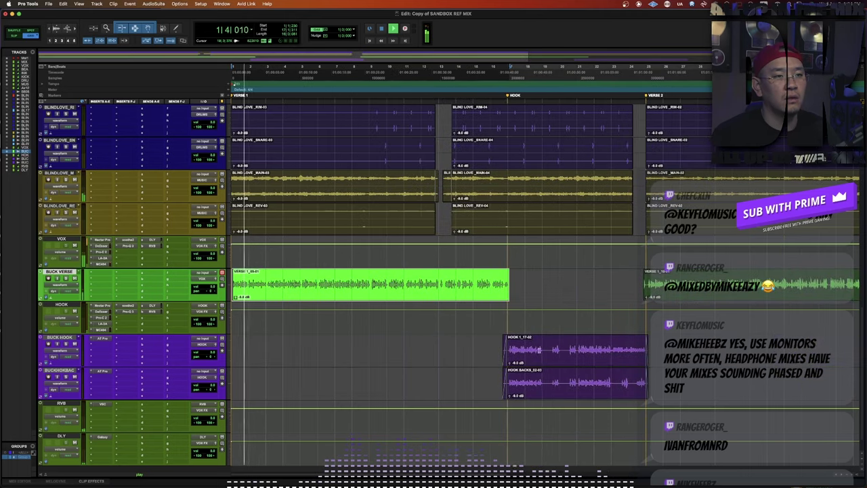
pyautogui.click(499, 347)
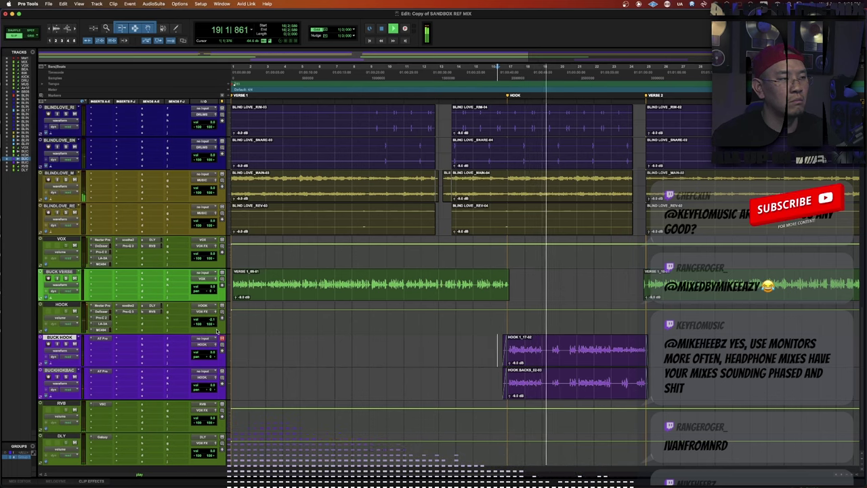
# Raise the HOOK track's RVB send to about -22 dB and close the send window.
pyautogui.click(150, 311)
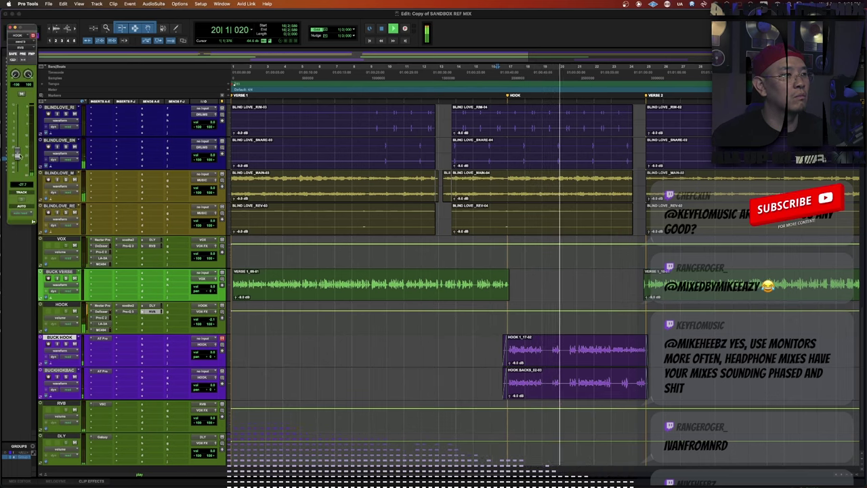
pyautogui.moveTo(18, 154); pyautogui.dragTo(17, 145)
pyautogui.press('super+w')
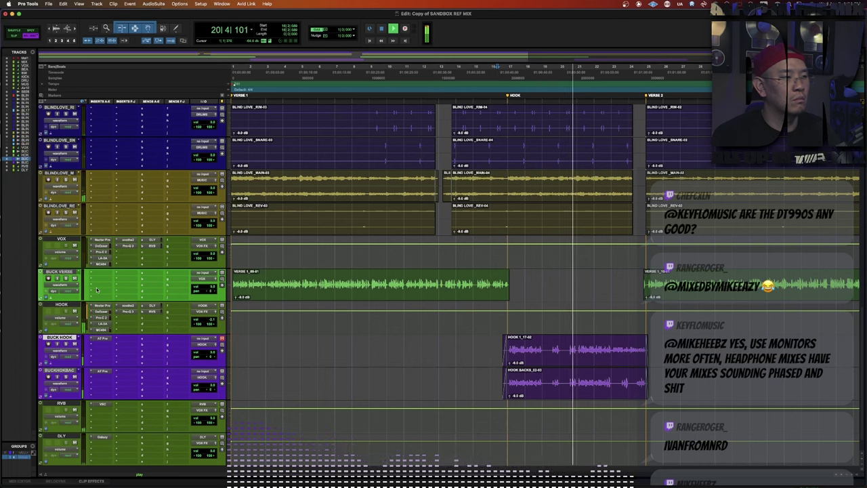
# Check the LA-3A compressor and the RVB send level on the HOOK track, and close both windows.
pyautogui.click(102, 324)
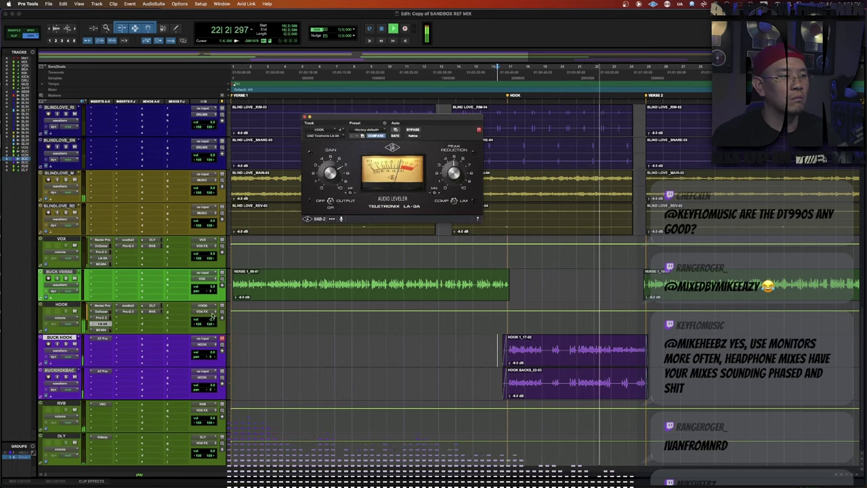
pyautogui.click(151, 312)
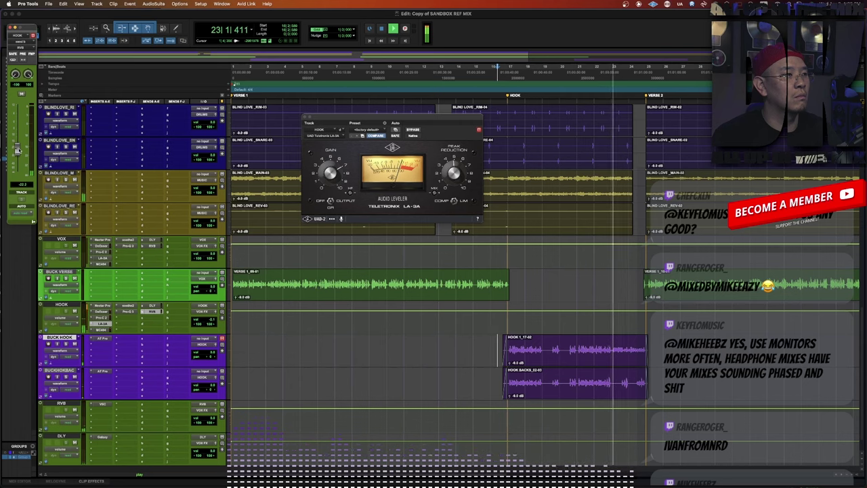
pyautogui.press('ctrl+alt+super+w')
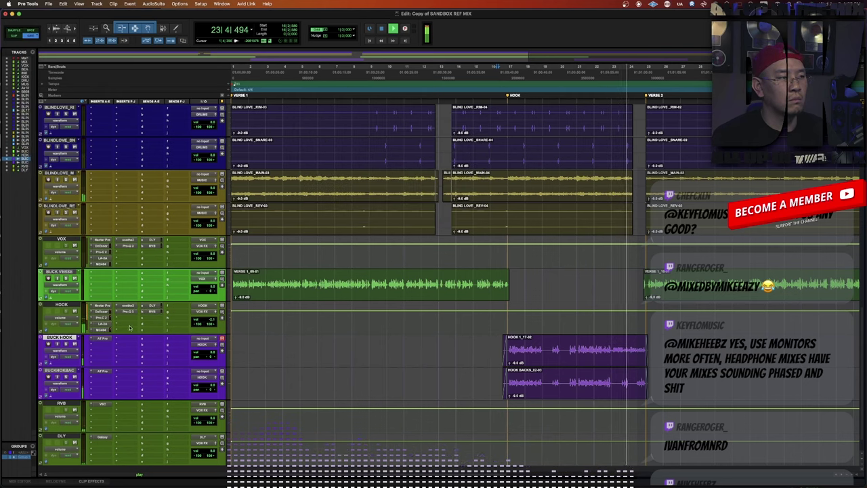
# Replay the hook with the HOOK track's Pro-C 2 open and adjust its threshold to about -26 dB.
pyautogui.click(101, 317)
pyautogui.press('space')
pyautogui.press('space')
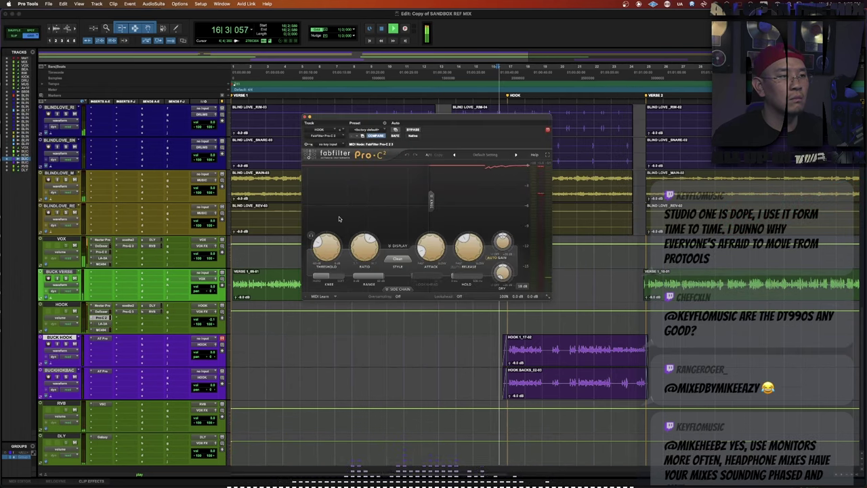
pyautogui.moveTo(322, 251); pyautogui.dragTo(323, 245)
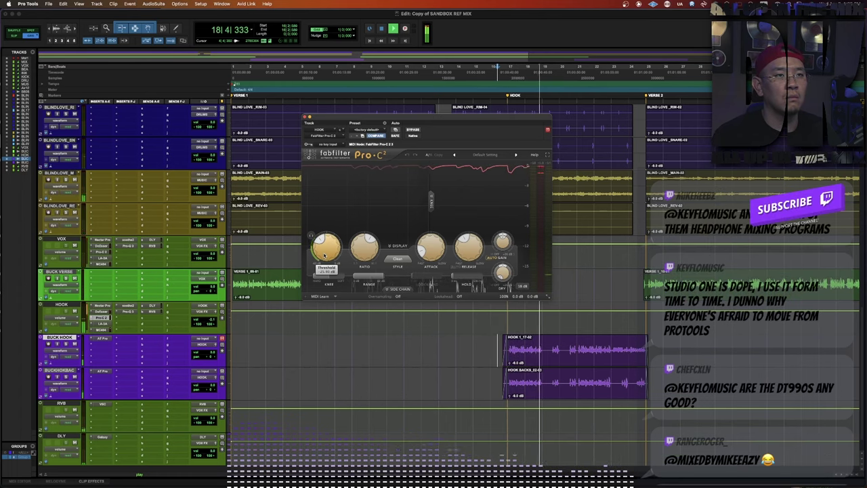
# In the HOOK track's Nectar EQ, move the low-mid bell cut to about 467 Hz at -3.6 dB.
pyautogui.click(101, 306)
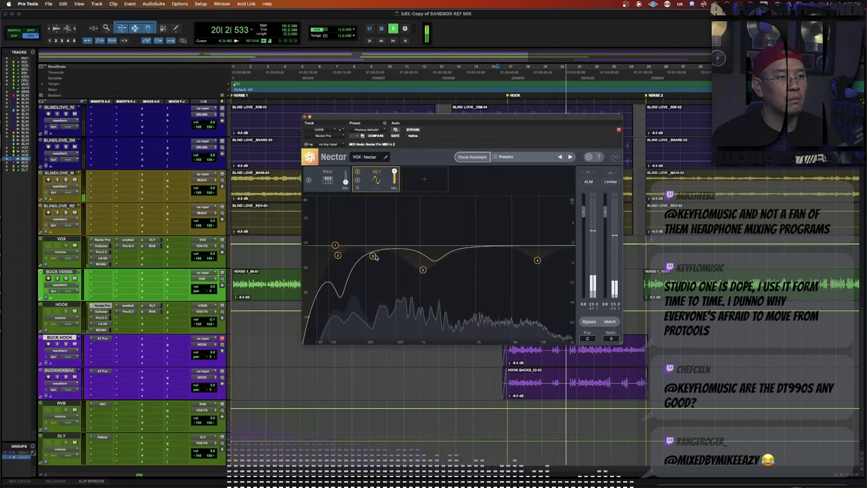
pyautogui.moveTo(373, 256); pyautogui.dragTo(388, 258)
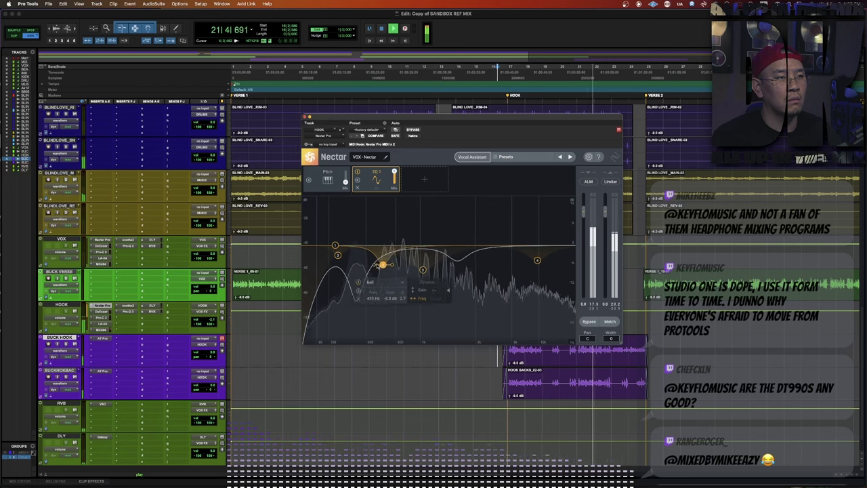
pyautogui.moveTo(383, 265); pyautogui.dragTo(381, 263)
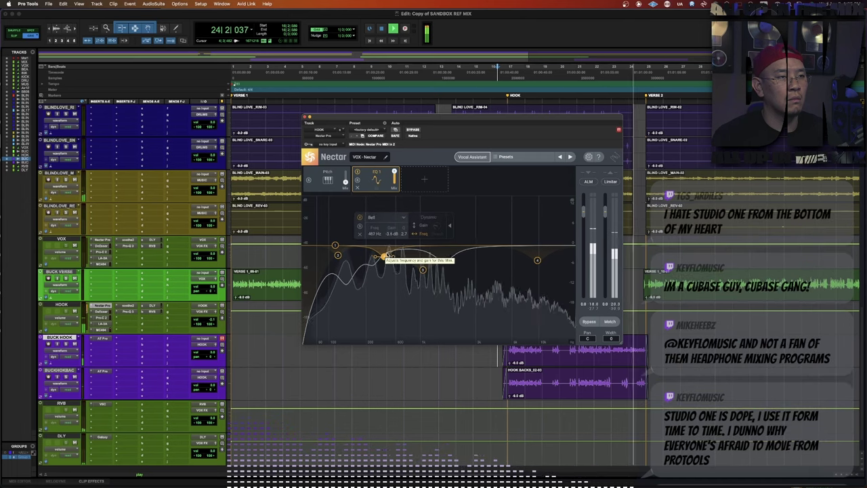
# Move Nectar's high-pass to 50 Hz and set the low bell band to about 108 Hz, -0.6 dB and a Q of 6.2.
pyautogui.moveTo(385, 254); pyautogui.dragTo(330, 249)
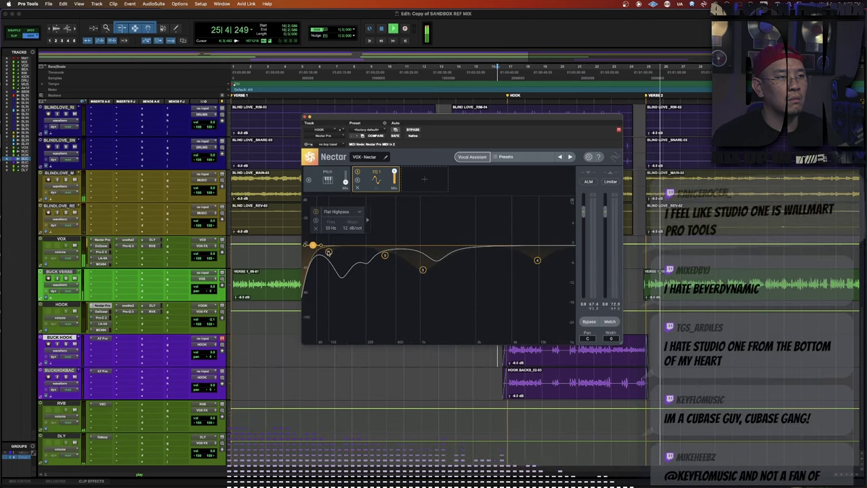
pyautogui.press('space')
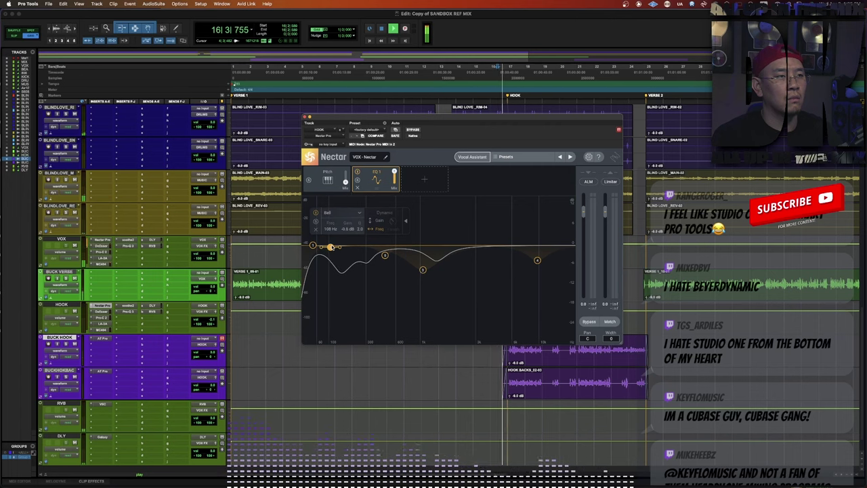
pyautogui.moveTo(360, 229); pyautogui.dragTo(361, 239)
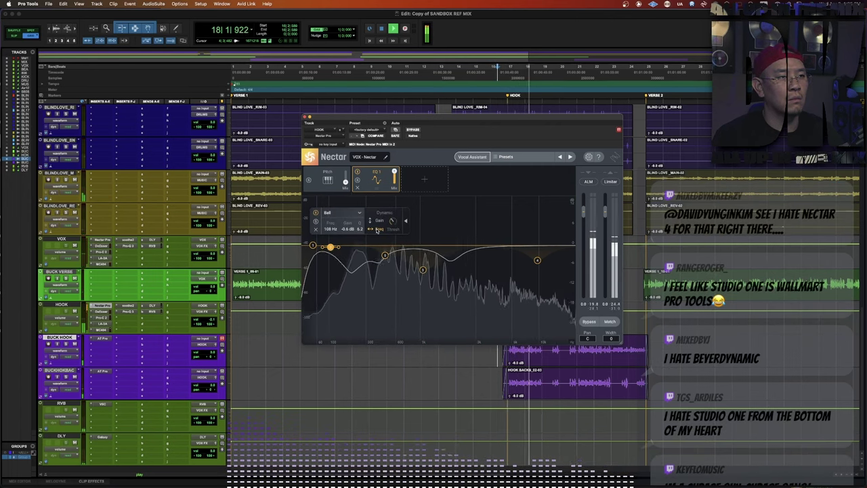
# In the HOOK track's Nectar EQ, set the mid bell cut to about 1049 Hz at -8.2 dB while replaying the hook.
pyautogui.click(386, 255)
pyautogui.press('space')
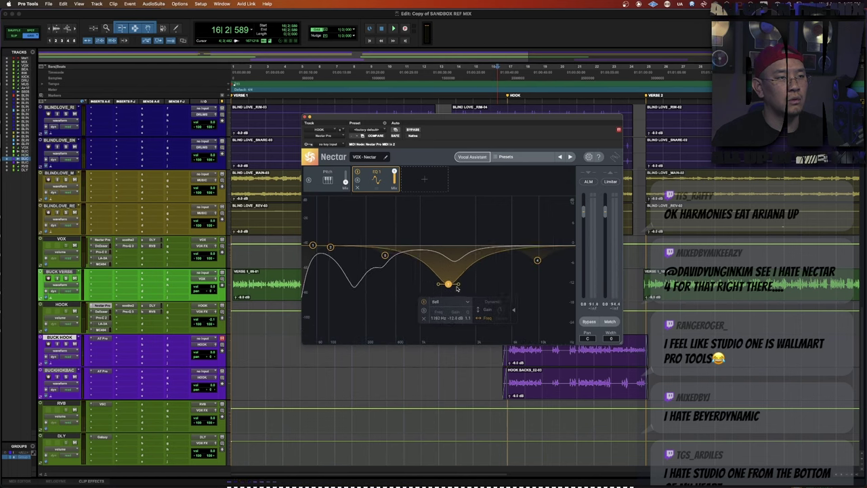
pyautogui.moveTo(449, 284); pyautogui.dragTo(412, 281)
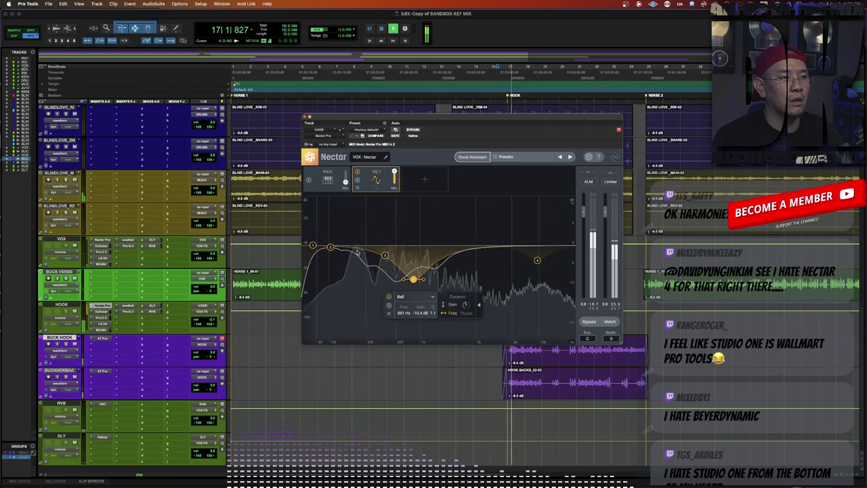
pyautogui.click(385, 256)
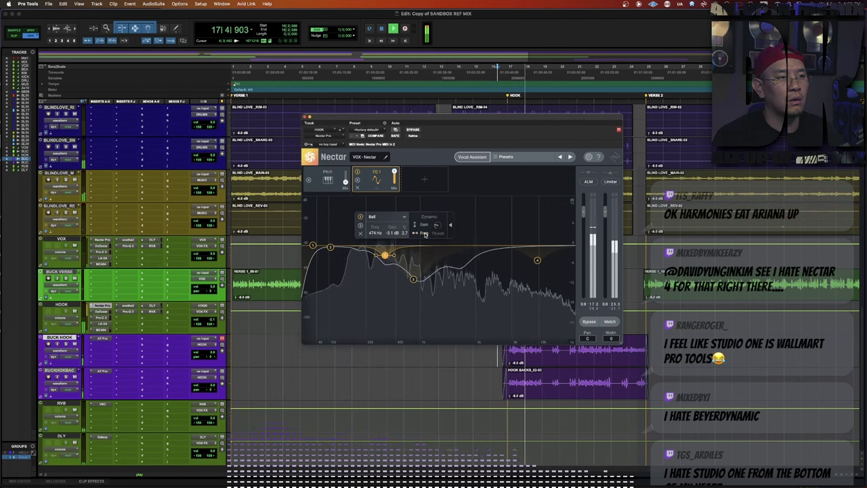
pyautogui.click(415, 279)
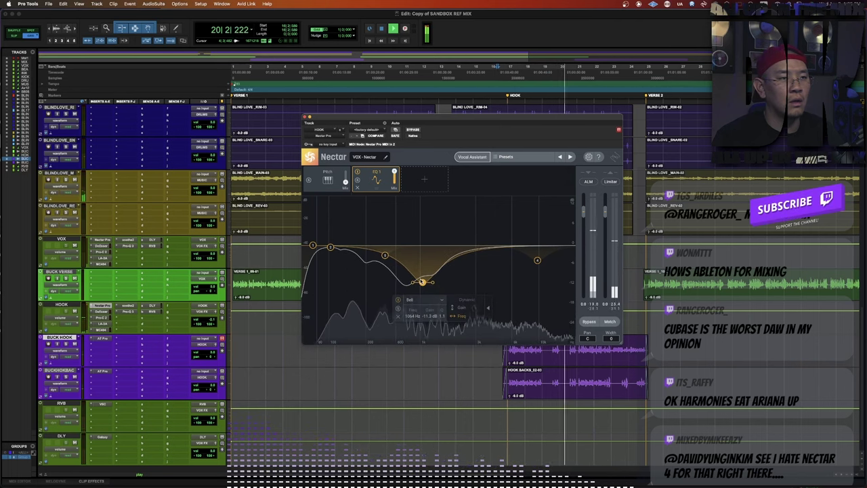
pyautogui.click(537, 259)
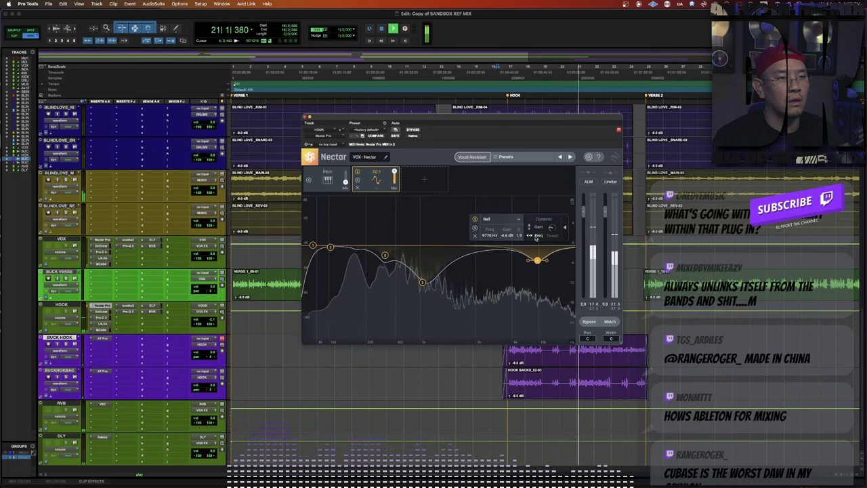
pyautogui.click(423, 283)
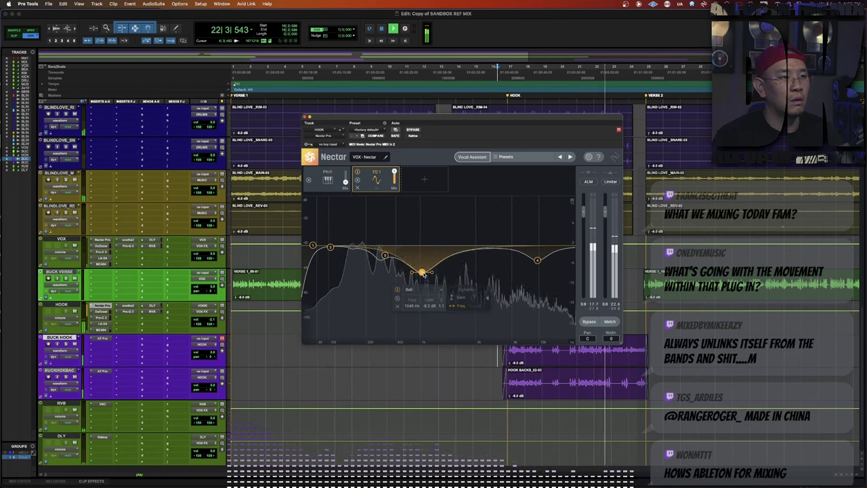
# Move Nectar's low bell to about 90 Hz at -4.5 dB and the low-mid bell to about 519 Hz at -4.0 dB.
pyautogui.click(384, 258)
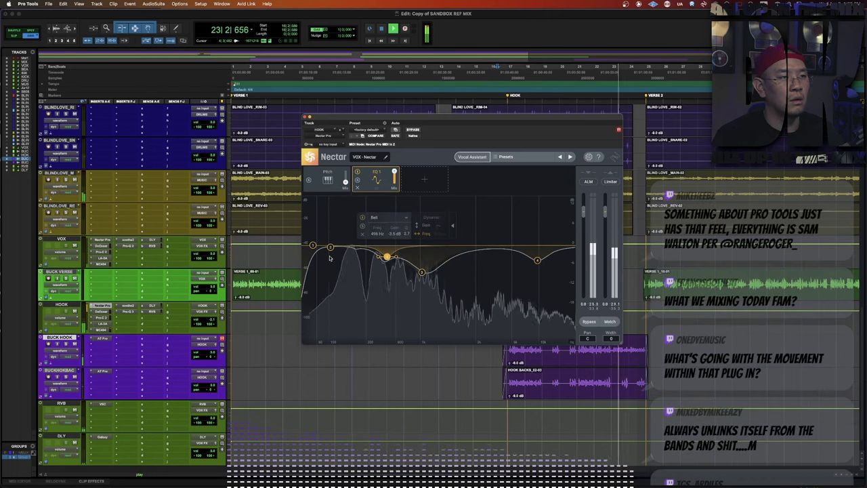
pyautogui.moveTo(330, 247)
pyautogui.mouseDown()
pyautogui.moveTo(329, 260)
pyautogui.moveTo(360, 254)
pyautogui.moveTo(326, 261)
pyautogui.mouseUp()
pyautogui.press('space')
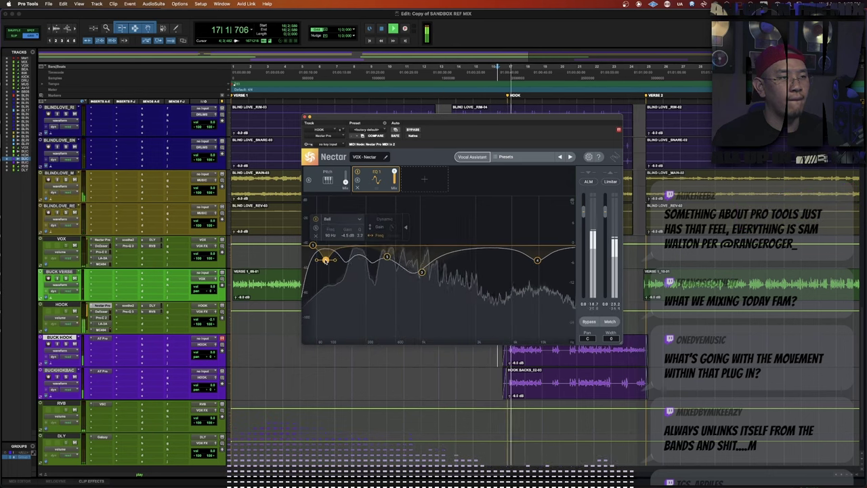
pyautogui.moveTo(391, 260); pyautogui.dragTo(389, 260)
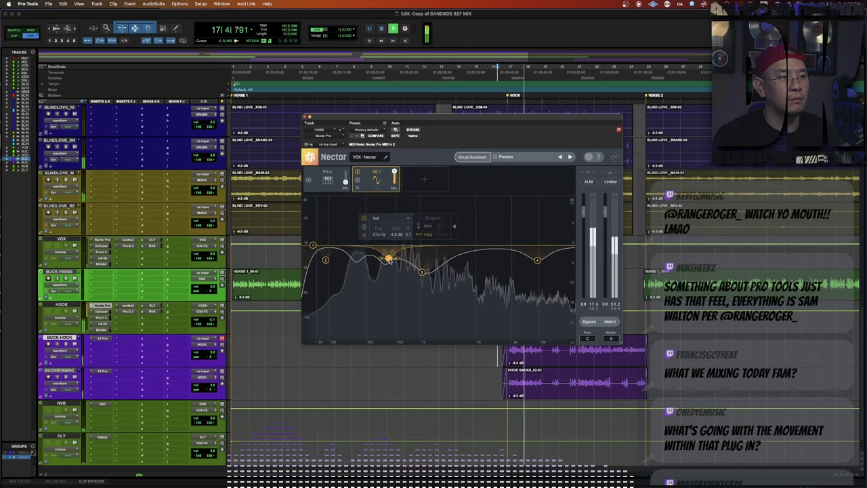
# Raise the threshold of the HOOK track's DeEsser slightly and close its window.
pyautogui.click(128, 306)
pyautogui.click(127, 306)
pyautogui.click(102, 311)
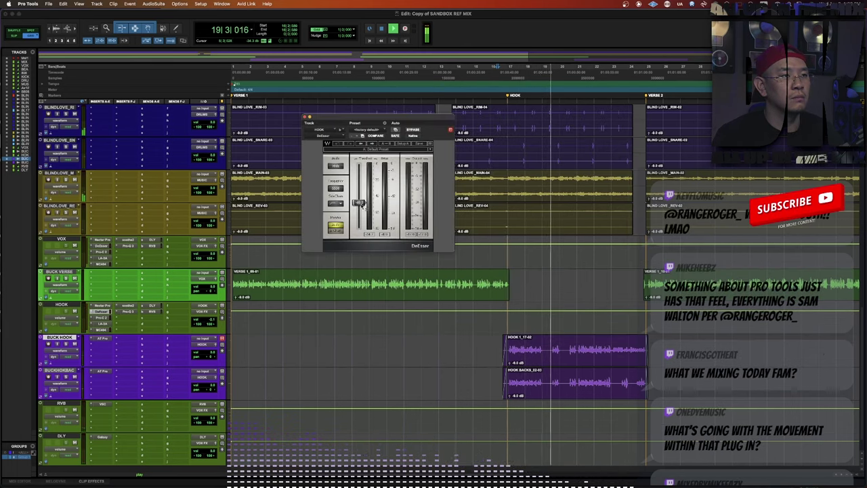
pyautogui.moveTo(361, 203); pyautogui.dragTo(360, 200)
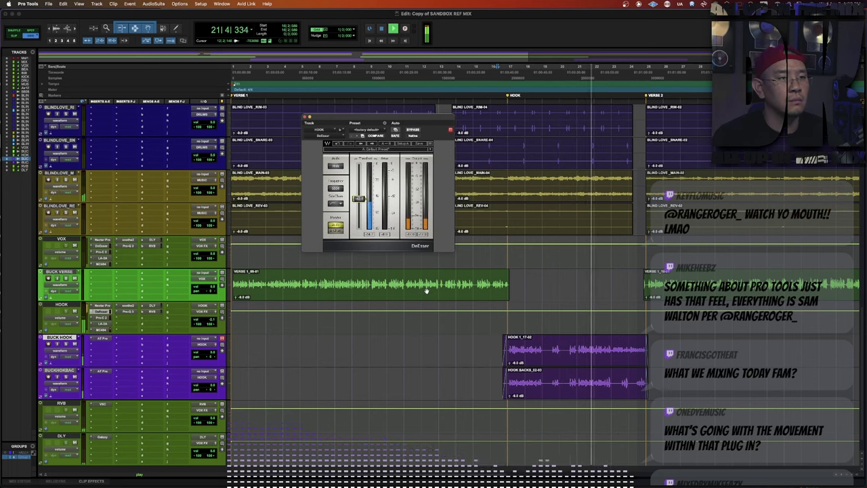
pyautogui.click(101, 312)
# Set the mix of the HOOK track's soothe2 to 25 %, close it and restart playback from the hook.
pyautogui.click(128, 305)
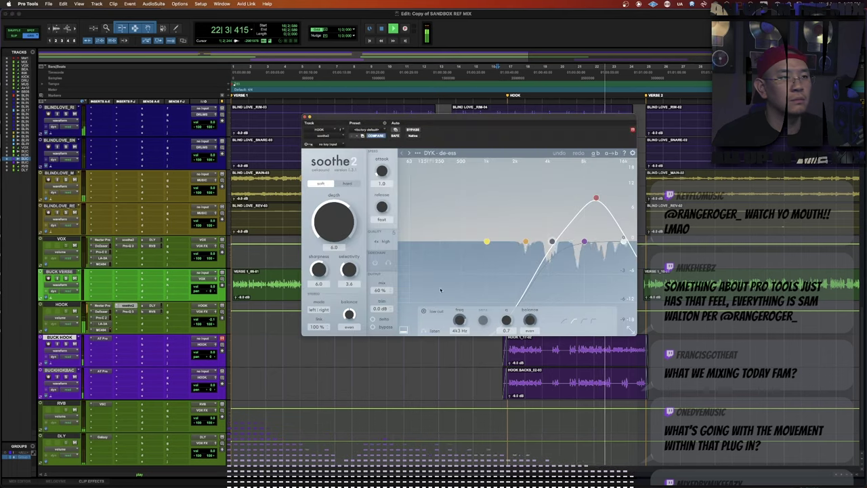
pyautogui.moveTo(381, 290); pyautogui.dragTo(389, 318)
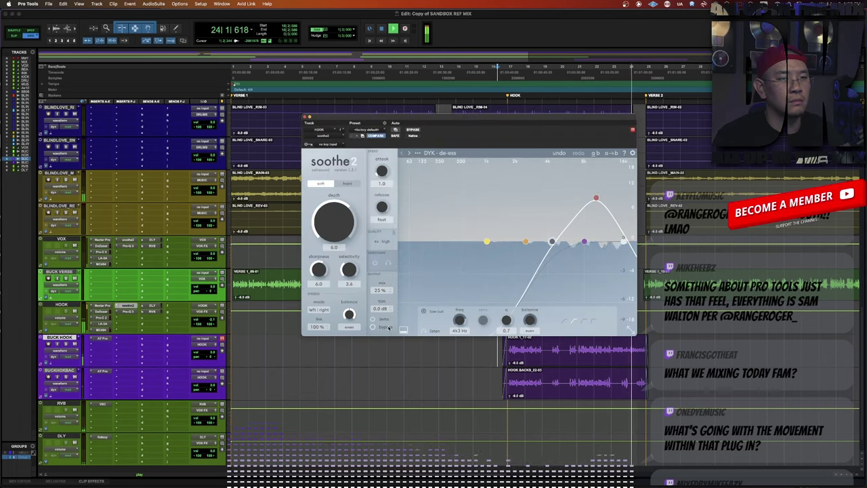
pyautogui.click(127, 305)
pyautogui.press('space')
pyautogui.press('space')
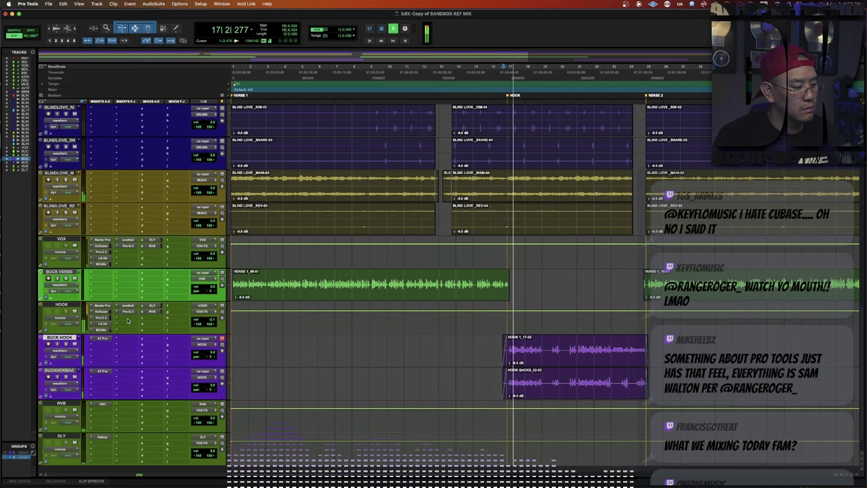
# Solo the BUCK HOOK track and audition the start of the hook close up.
pyautogui.click(66, 344)
pyautogui.press('space')
pyautogui.press('space')
pyautogui.press('t')
pyautogui.press('t')
pyautogui.press('t')
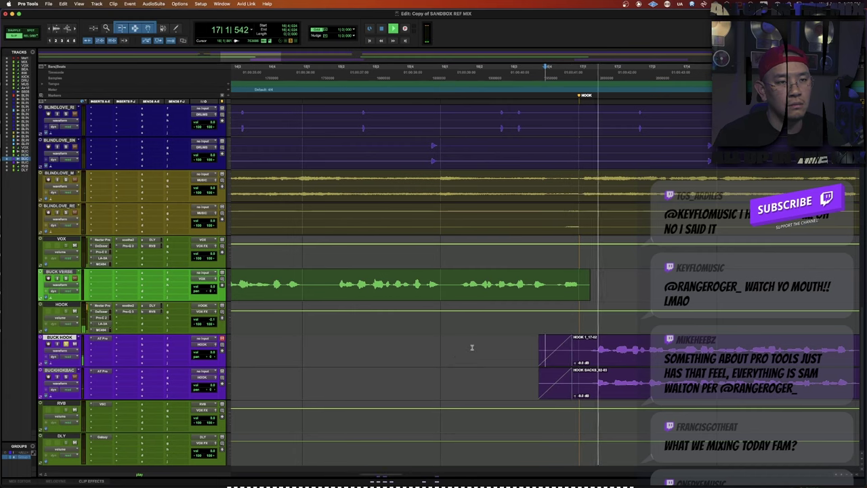
pyautogui.press('super+bracketleft')
pyautogui.press('super+bracketleft')
pyautogui.press('super+bracketleft')
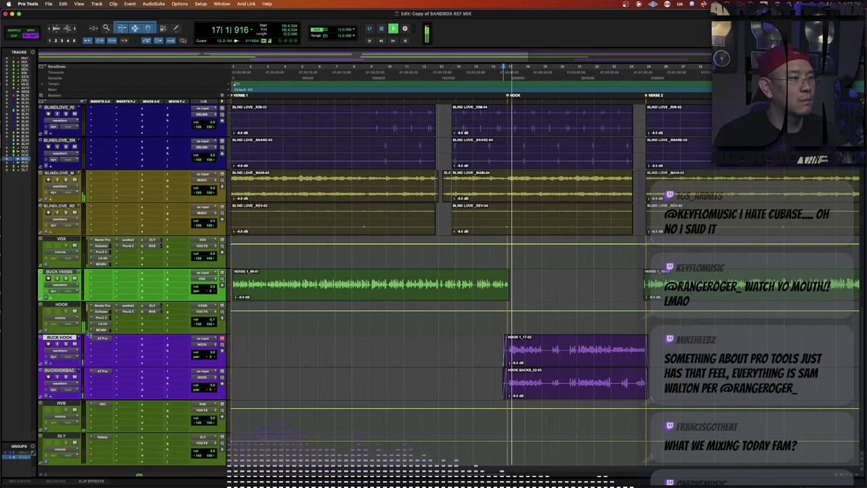
# Check the HOOK track's Pro-Q 3, and set its DLY send level to about -24.7 dB.
pyautogui.click(129, 312)
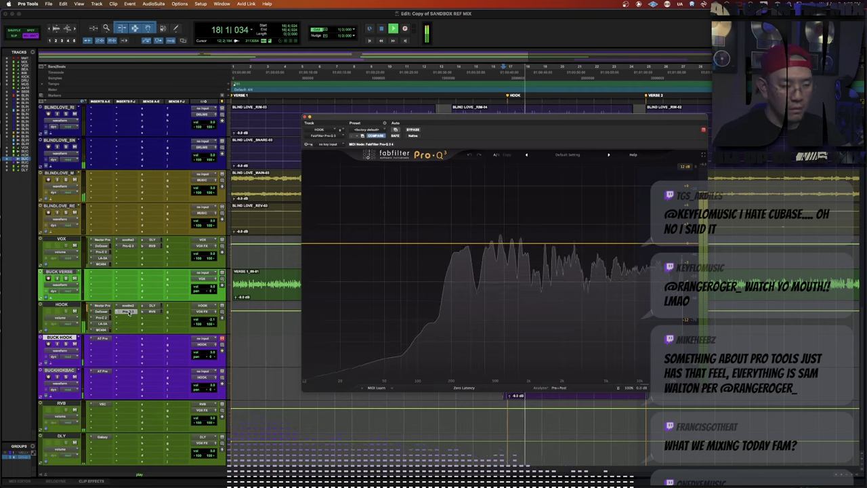
pyautogui.click(129, 312)
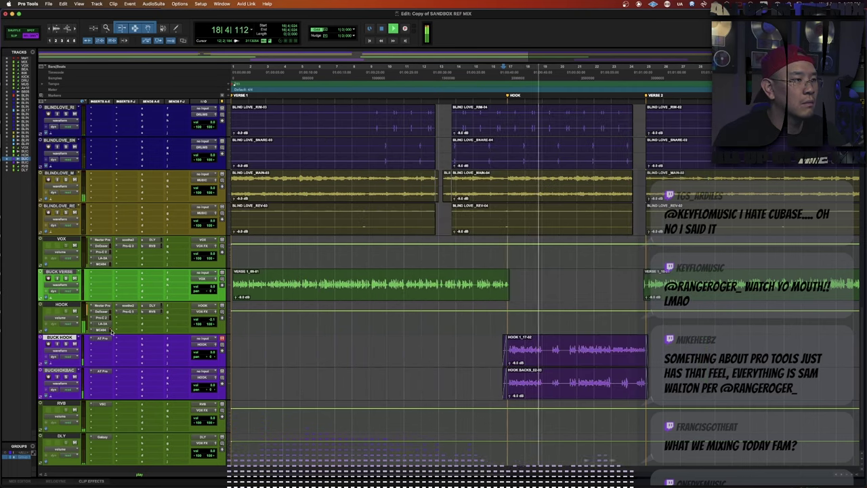
pyautogui.click(152, 305)
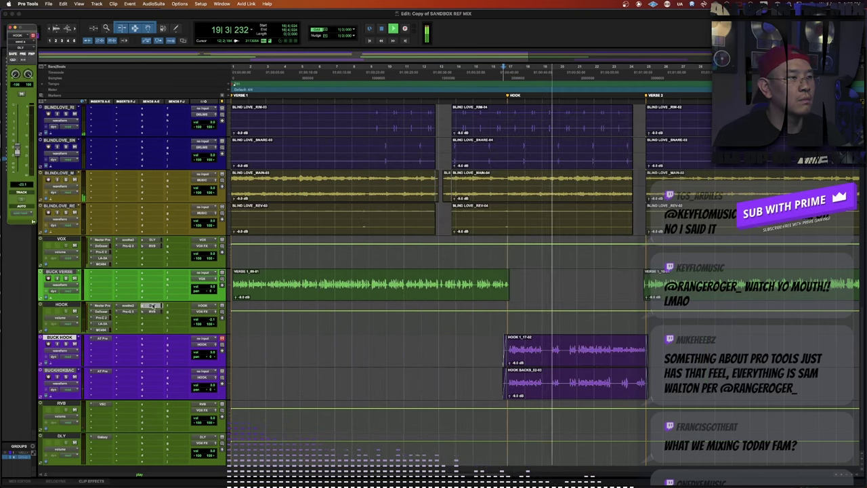
pyautogui.moveTo(18, 155)
pyautogui.mouseDown()
pyautogui.moveTo(18, 133)
pyautogui.moveTo(18, 153)
pyautogui.mouseUp()
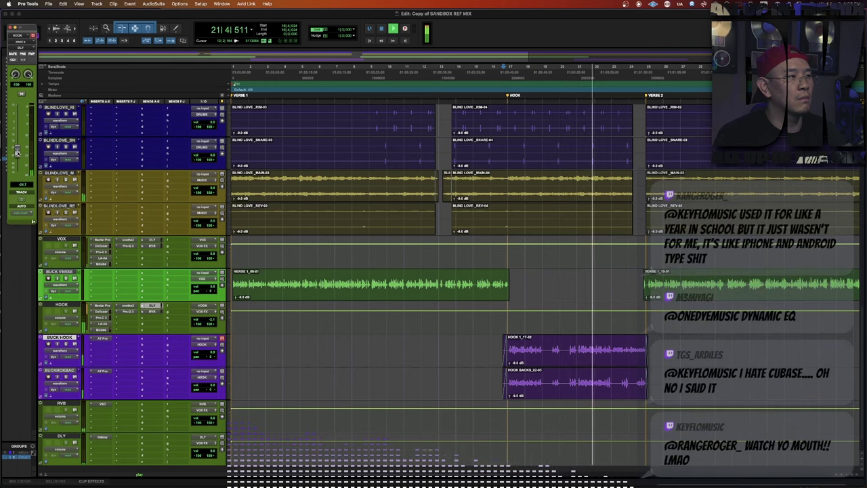
pyautogui.press('super+w')
# Duplicate the DLY return track and rename the copy DLY2.
pyautogui.scroll(-3, 146, 321)
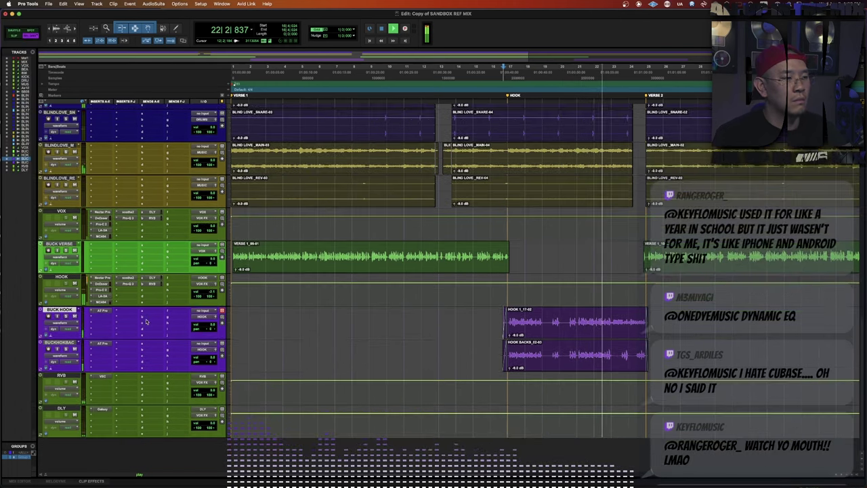
pyautogui.click(58, 409)
pyautogui.press('super+shift+n')
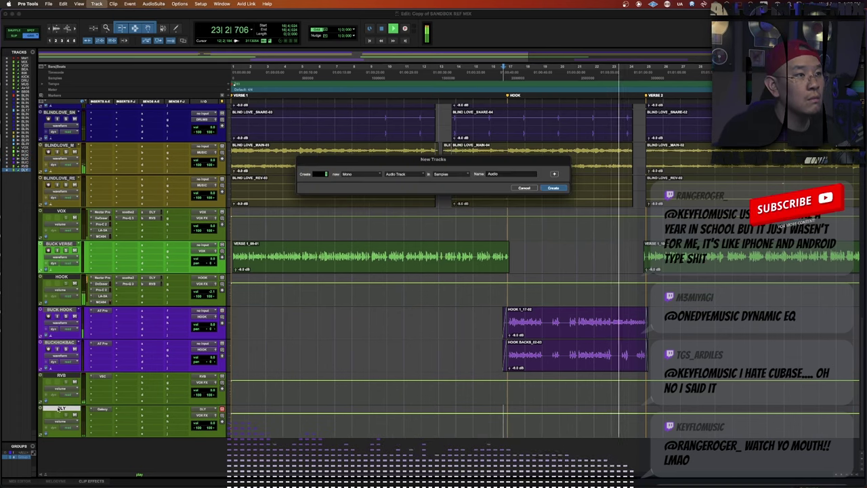
pyautogui.press('Escape')
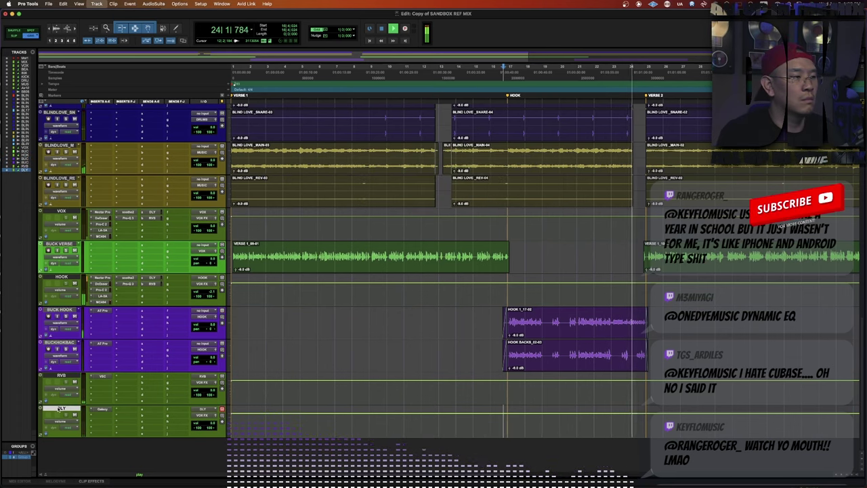
pyautogui.hotkey('alt', 'shift', 'd')
pyautogui.press('Return')
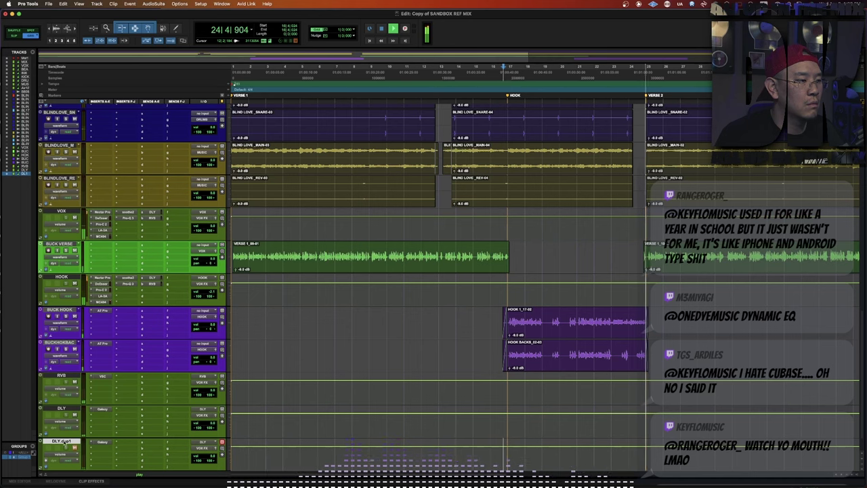
pyautogui.doubleClick(61, 441)
pyautogui.write('DLY2')
pyautogui.press('Return')
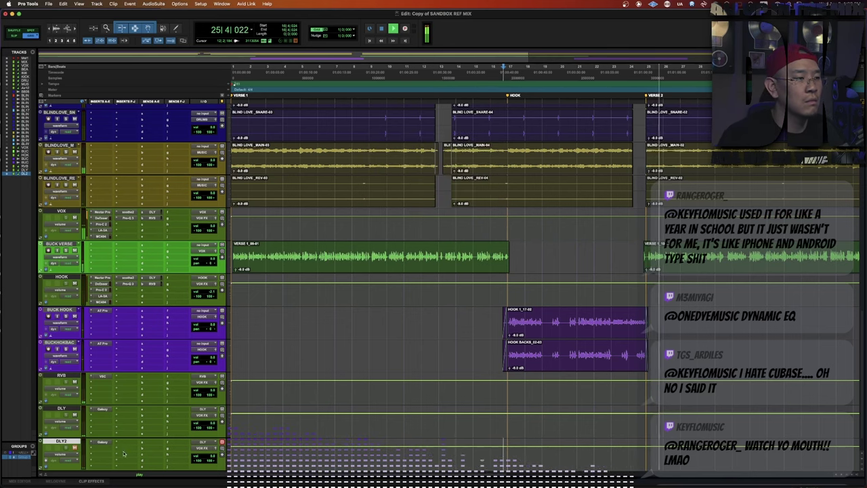
# Set the DLY2 track's input to stereo Bus 23-24 and rename that bus DLY2.
pyautogui.click(205, 442)
pyautogui.moveTo(222, 448)
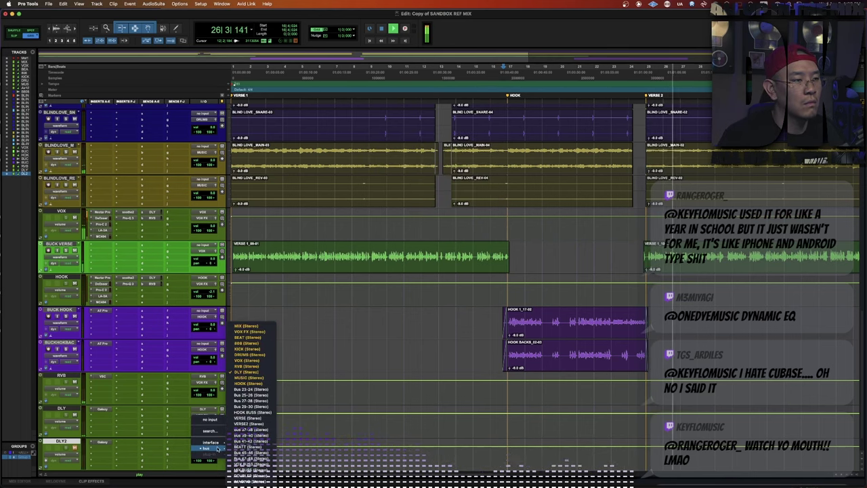
pyautogui.click(248, 389)
pyautogui.click(206, 442)
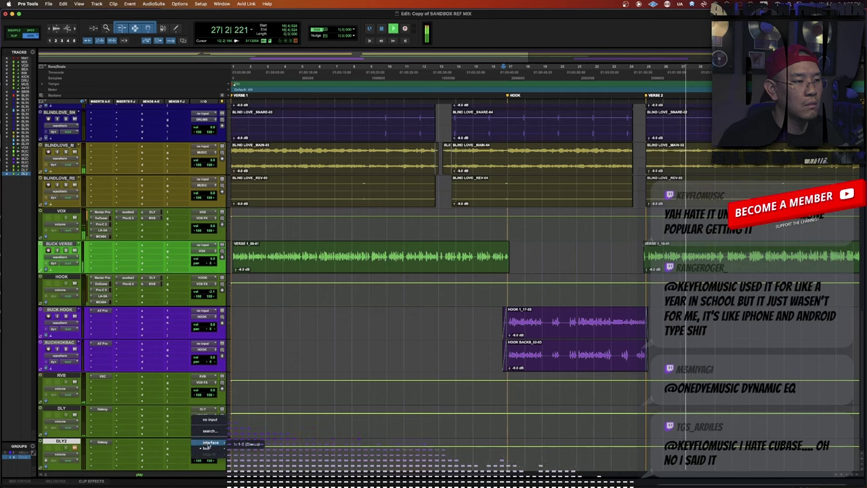
pyautogui.click(179, 446)
pyautogui.rightClick(203, 443)
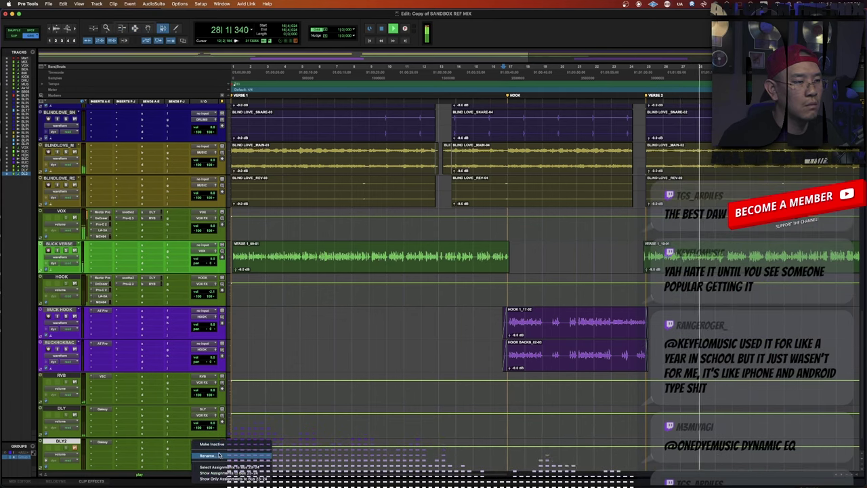
pyautogui.click(208, 444)
pyautogui.write('DLY2')
pyautogui.press('Return')
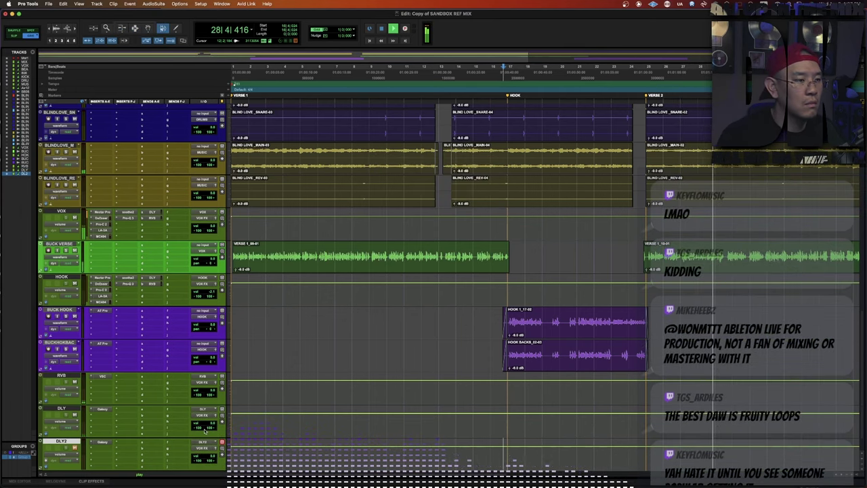
# Replace the Galaxy insert on the DLY2 track with EchoBoy (stereo) and close the plug-in window.
pyautogui.scroll(5, 146, 350)
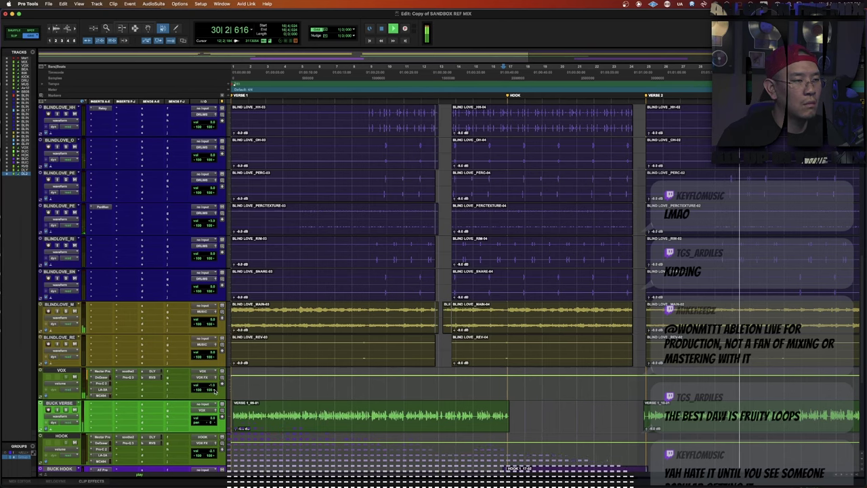
pyautogui.scroll(-5, 206, 380)
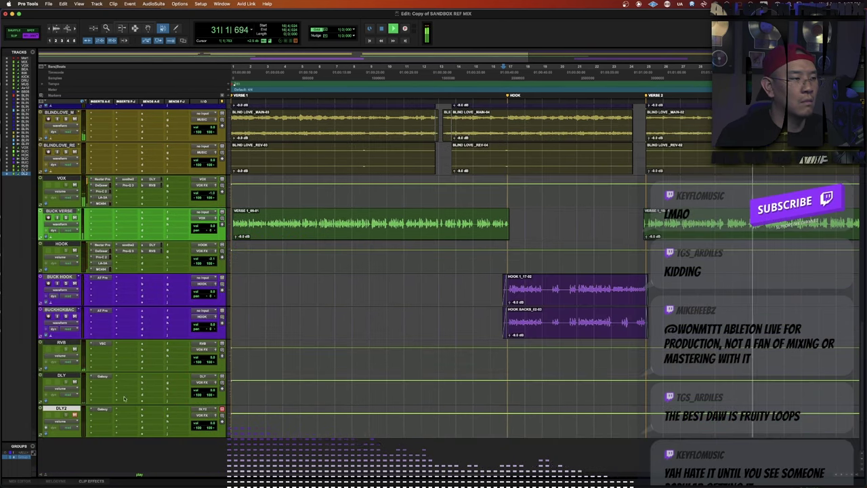
pyautogui.click(91, 410)
pyautogui.click(106, 381)
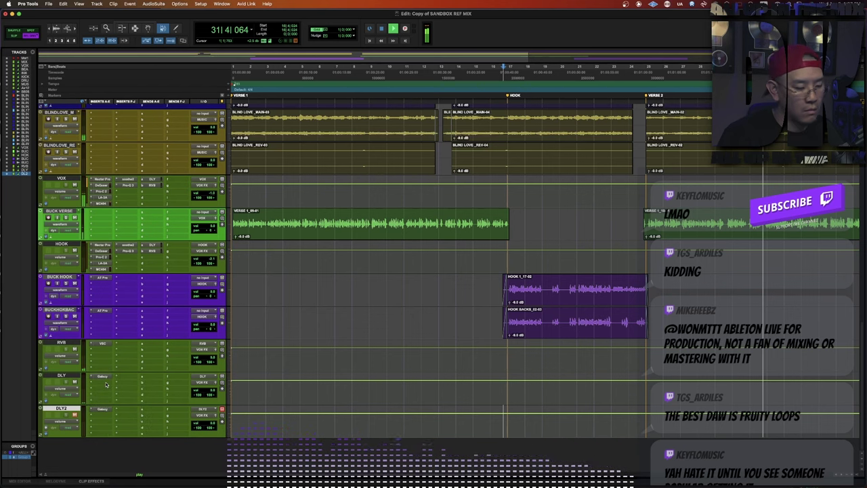
pyautogui.write('echo boy')
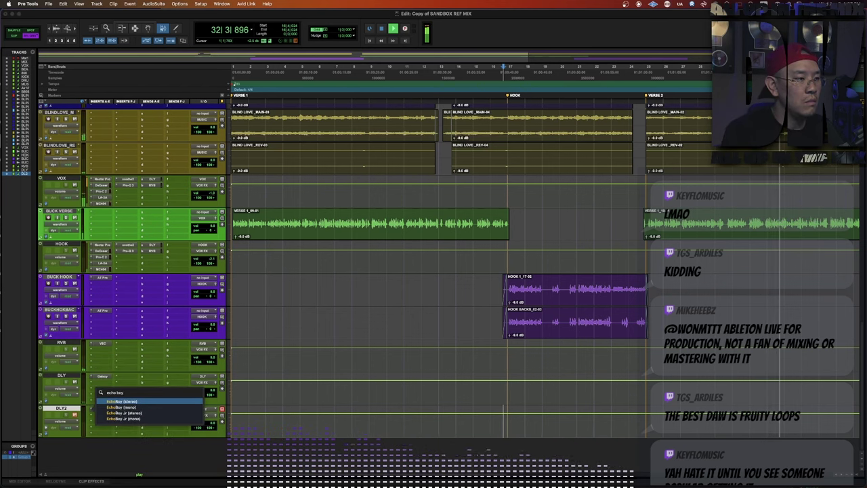
pyautogui.press('Return')
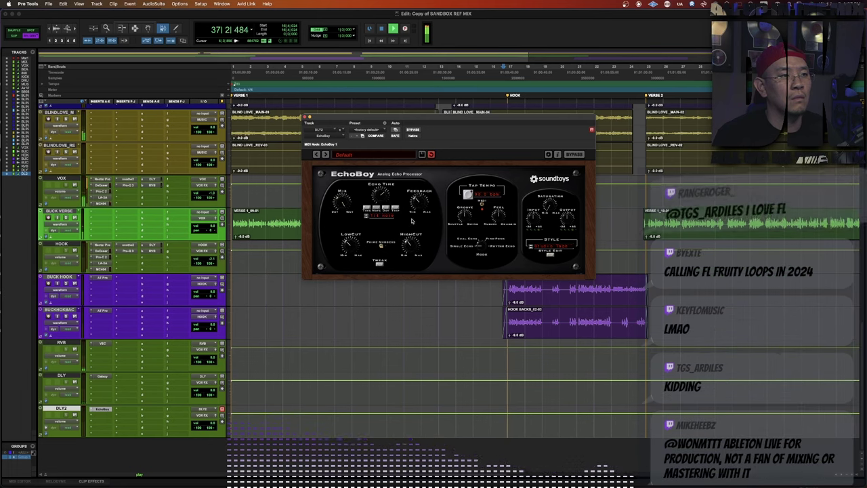
pyautogui.press('super+w')
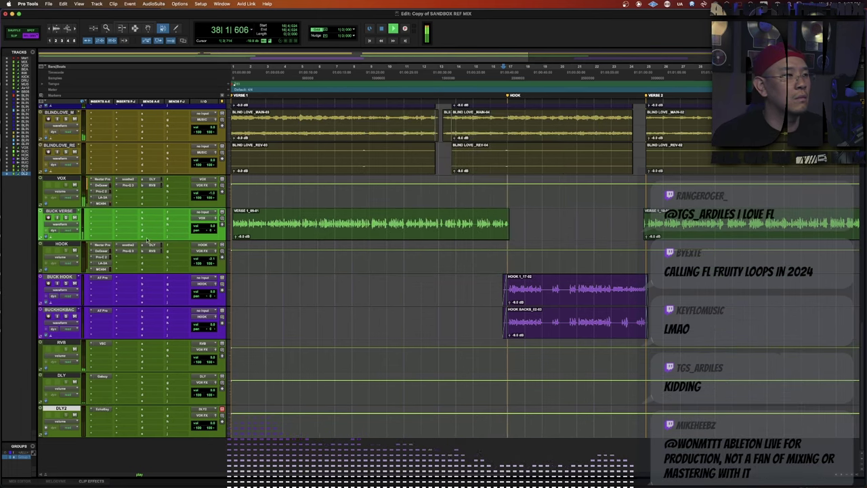
# Check the MC404 multiband compressor on the VOX track during playback, and close its window.
pyautogui.click(100, 197)
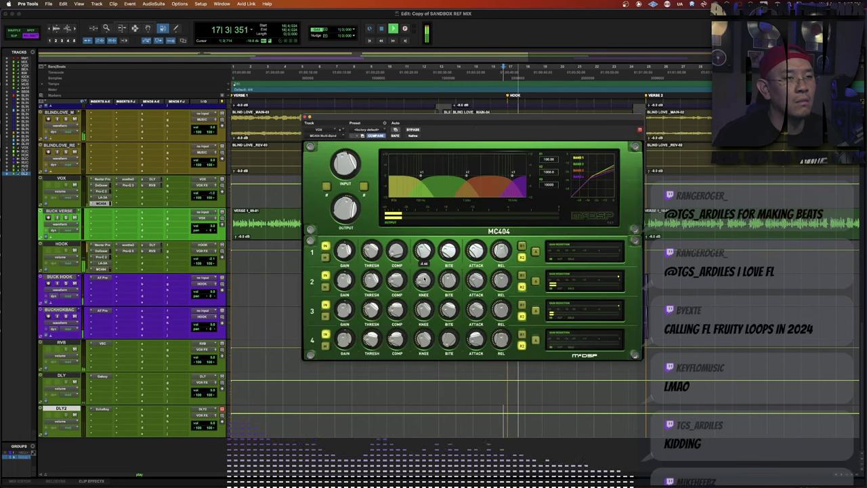
pyautogui.press('space')
pyautogui.press('space')
pyautogui.press('super+w')
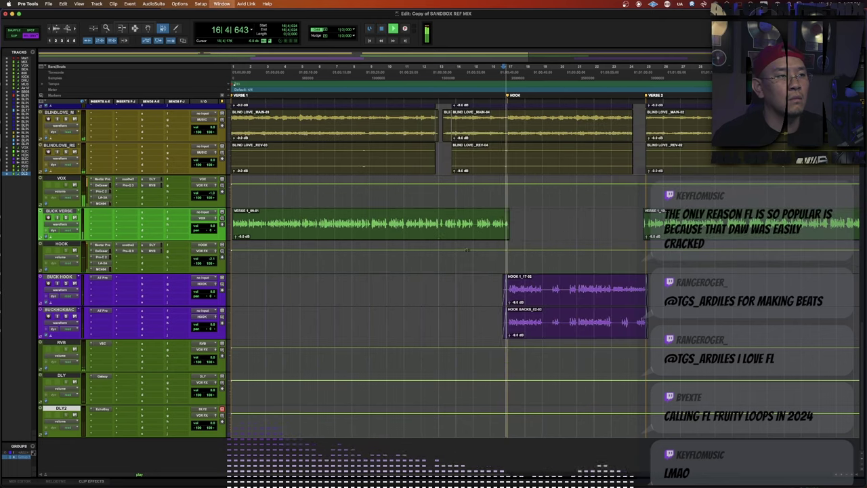
# Play back the first verse clip on the BUCK VERSE track from just before bar 5.
pyautogui.press('F4')
pyautogui.click(307, 220)
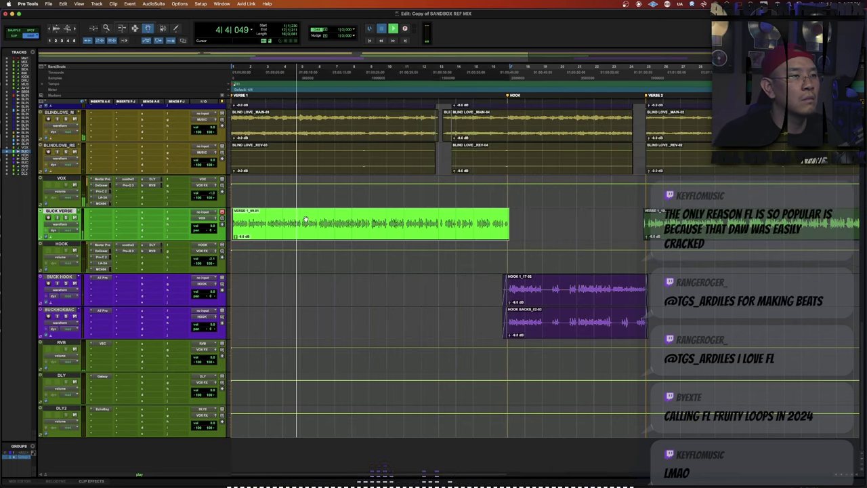
pyautogui.click(300, 217)
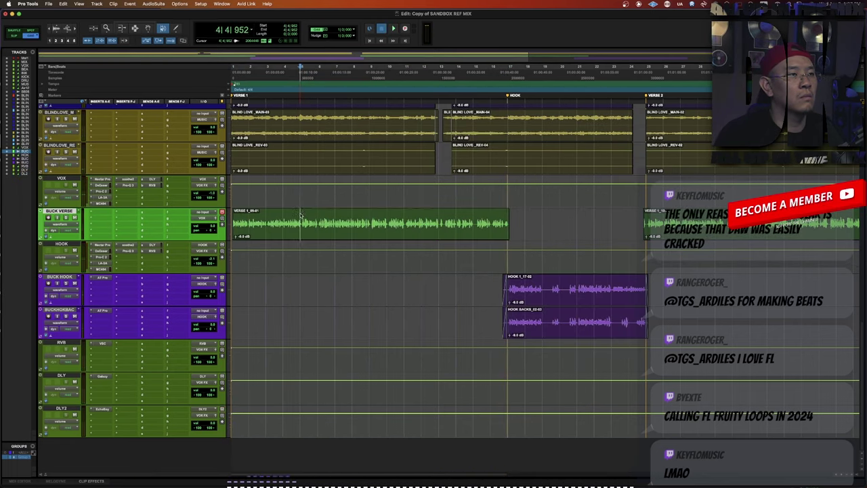
pyautogui.press('space')
pyautogui.press('super+7')
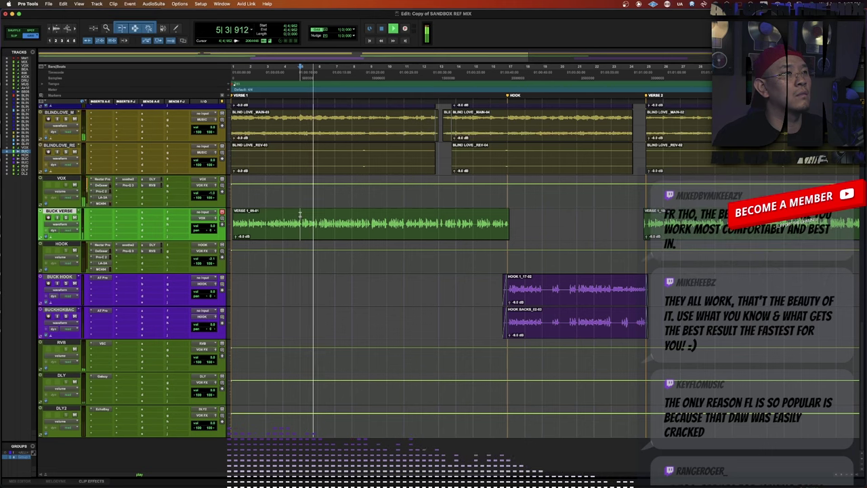
# In the VOX track's Nectar EQ, turn the bell near 1 kHz into a dynamic cut of about -13.3 dB, and close the plug-in.
pyautogui.click(100, 182)
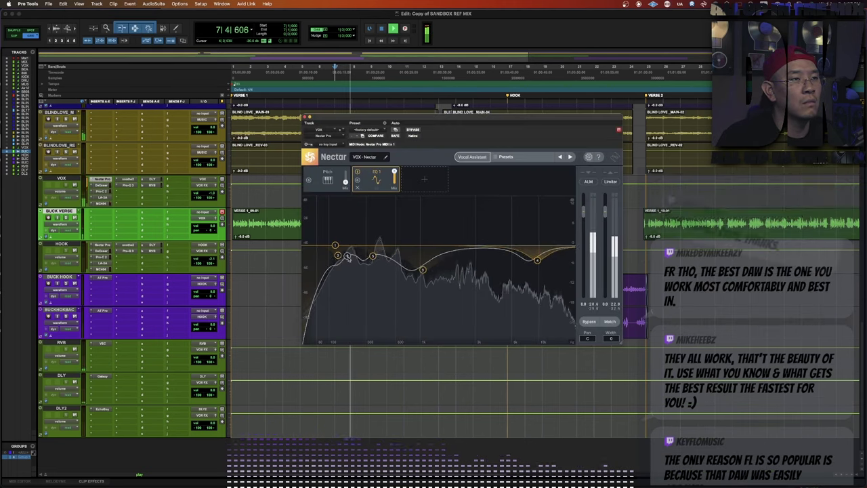
pyautogui.click(337, 259)
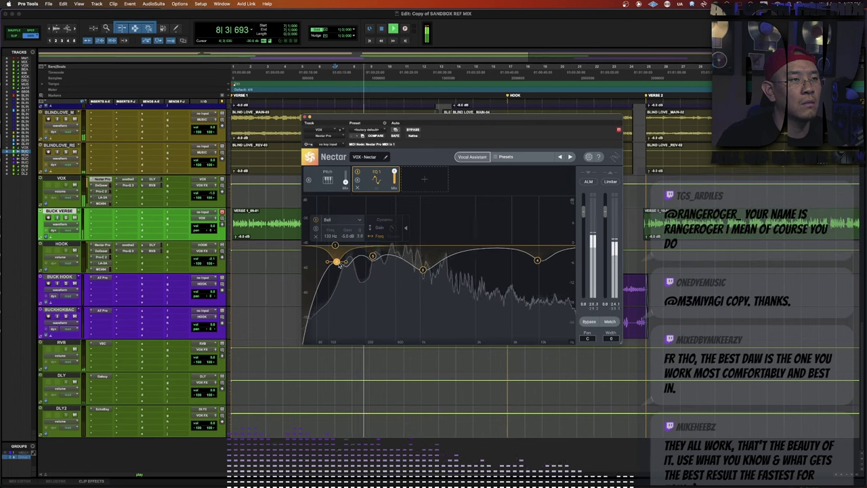
pyautogui.click(373, 258)
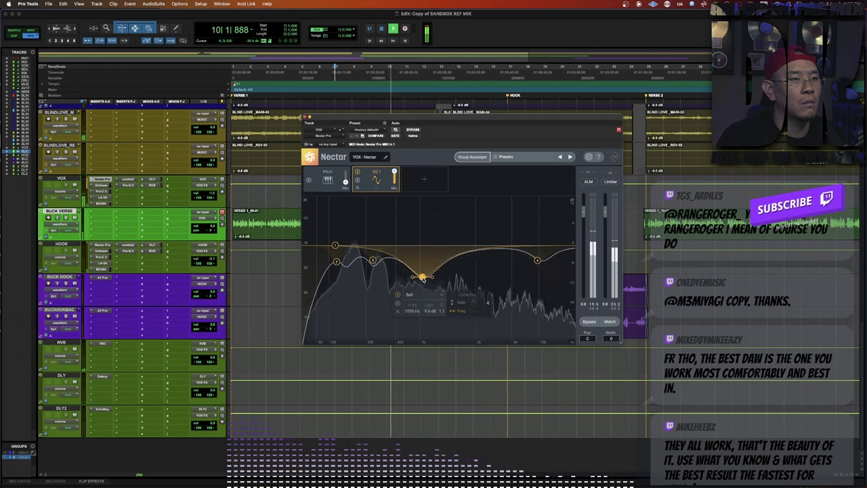
pyautogui.moveTo(423, 280); pyautogui.dragTo(433, 279)
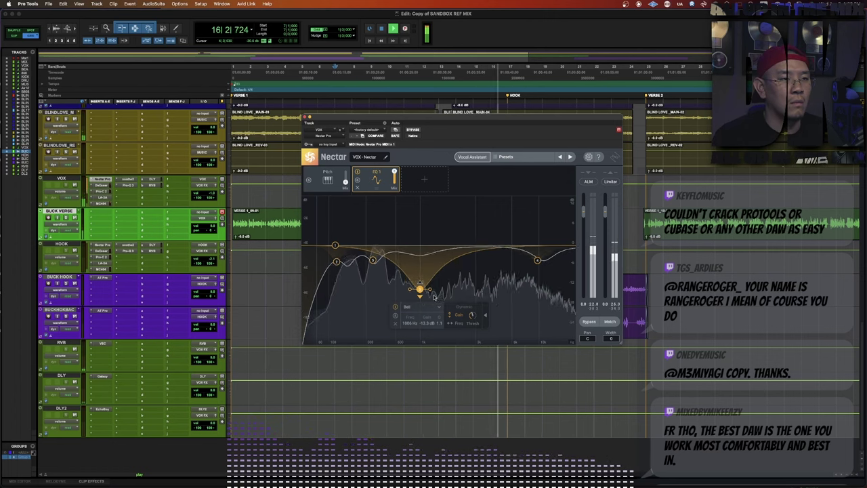
pyautogui.press('super+w')
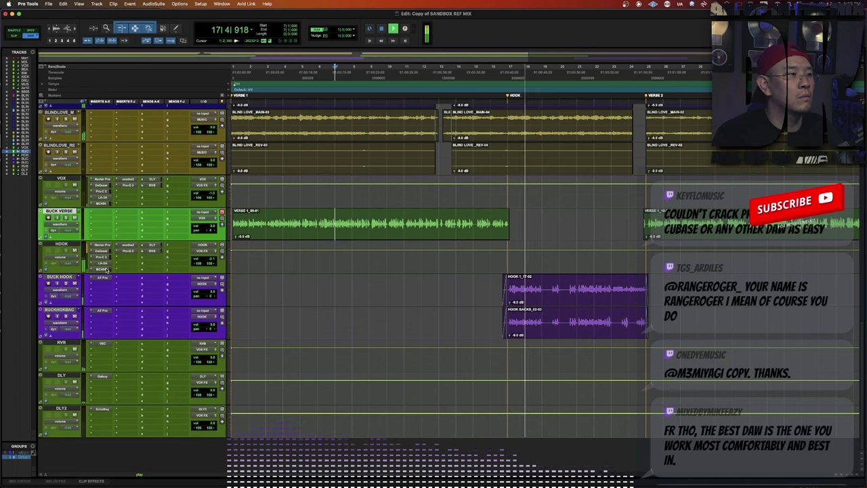
# In the HOOK track's Nectar EQ, make the bell near 1 kHz a deeper dynamic cut and add a bell cut at about 707 Hz.
pyautogui.click(127, 251)
pyautogui.click(102, 246)
pyautogui.click(100, 246)
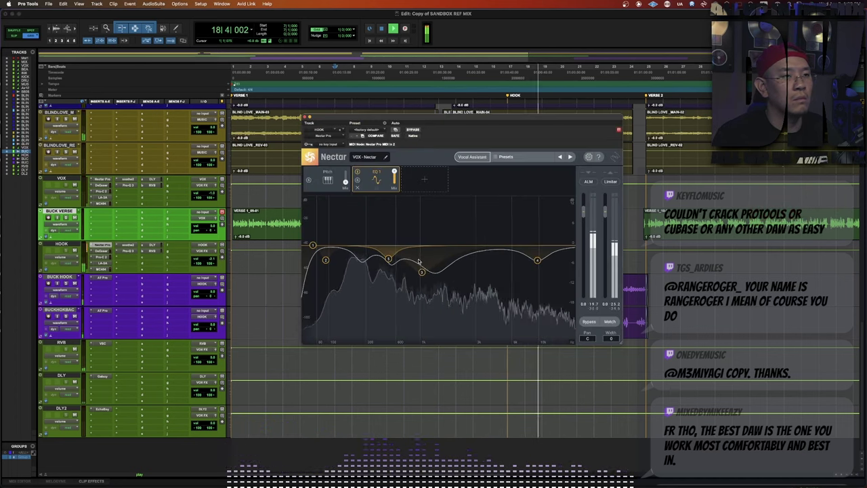
pyautogui.moveTo(422, 272); pyautogui.dragTo(420, 282)
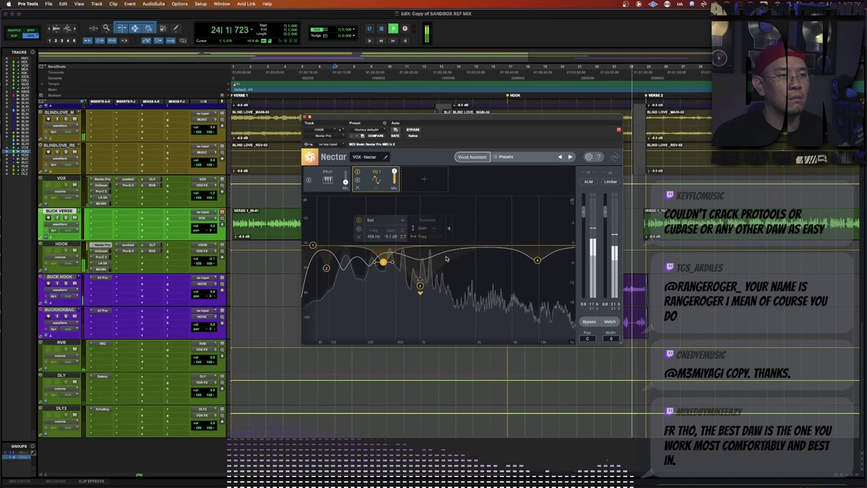
pyautogui.moveTo(482, 250); pyautogui.dragTo(404, 262)
# Play back from the second HOOK marker at bar 41 to hear the edited hook EQ.
pyautogui.press('space')
pyautogui.press('space')
pyautogui.scroll(3, 533, 397)
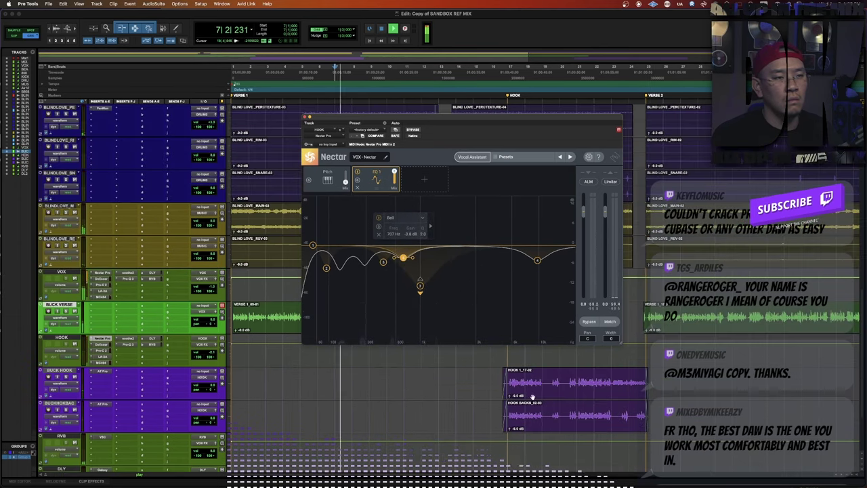
pyautogui.press('F4')
pyautogui.press('space')
pyautogui.press('.')
pyautogui.press('4')
pyautogui.press('.')
pyautogui.press('space')
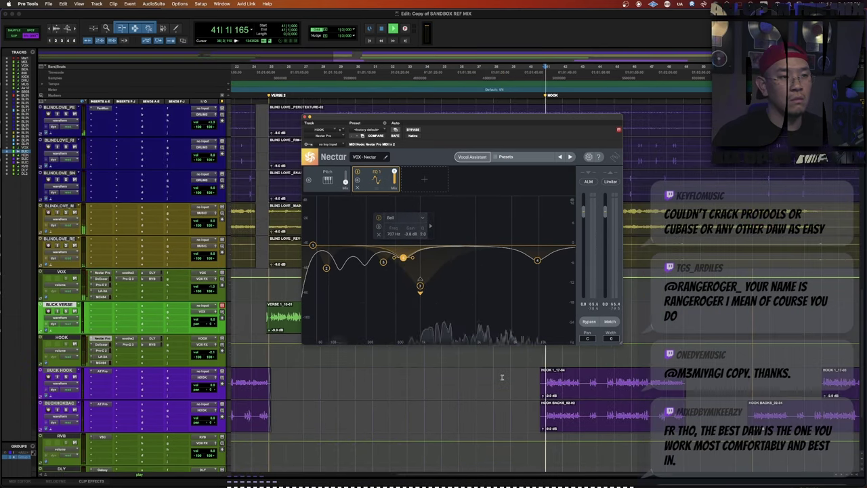
pyautogui.press('r')
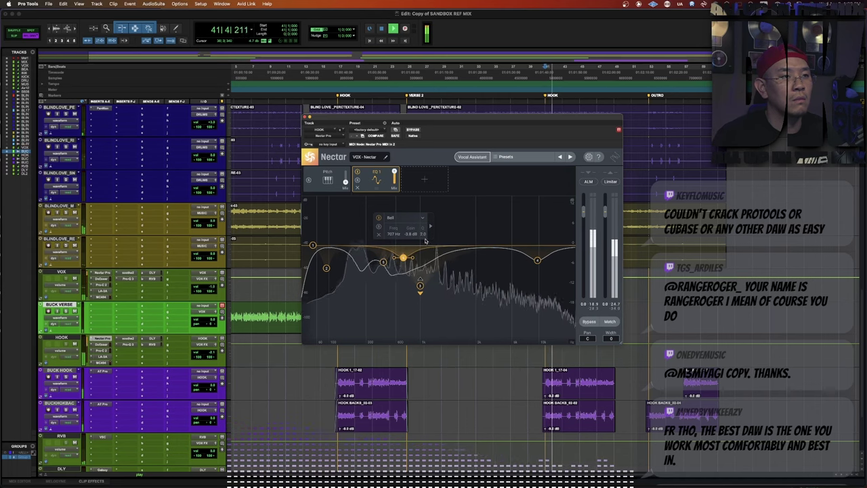
# Adjust the added bell cut in HOOK's Nectar to about 682 Hz and -4.2 dB, and close the plug-in.
pyautogui.moveTo(404, 258)
pyautogui.mouseDown()
pyautogui.moveTo(393, 264)
pyautogui.moveTo(458, 264)
pyautogui.moveTo(398, 262)
pyautogui.mouseUp()
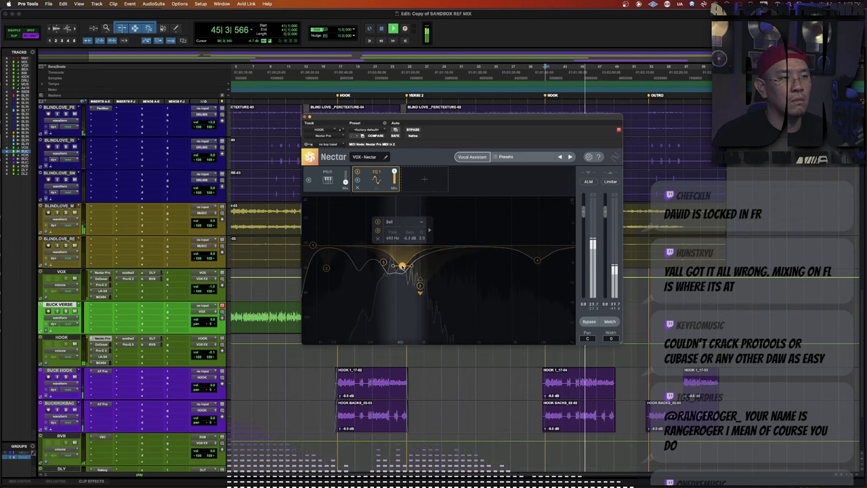
pyautogui.moveTo(402, 267); pyautogui.dragTo(403, 265)
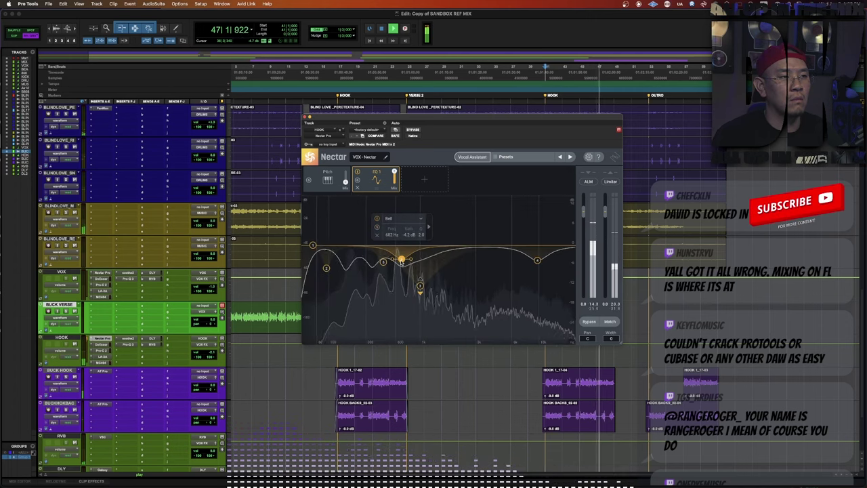
pyautogui.press('super+w')
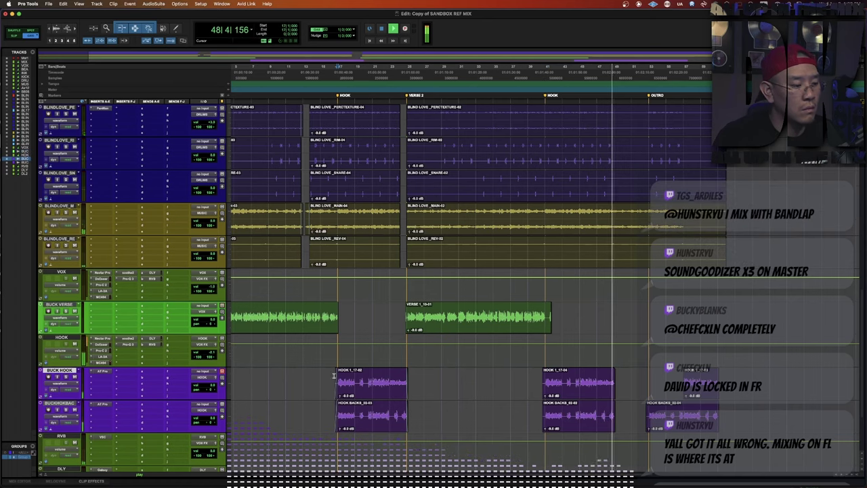
# Compare the vocals by playing the start of verse 1 and then the first HOOK marker at bar 17.
pyautogui.press('space')
pyautogui.click(257, 307)
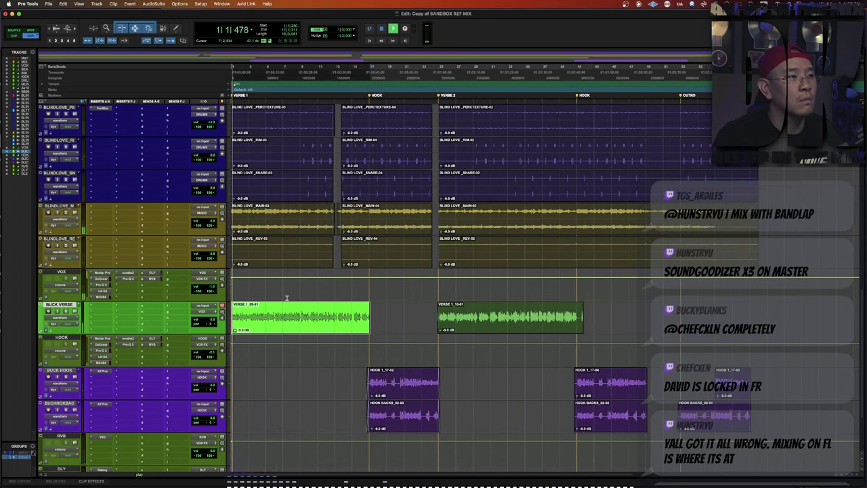
pyautogui.press('space')
pyautogui.press('.')
pyautogui.press('2')
pyautogui.press('.')
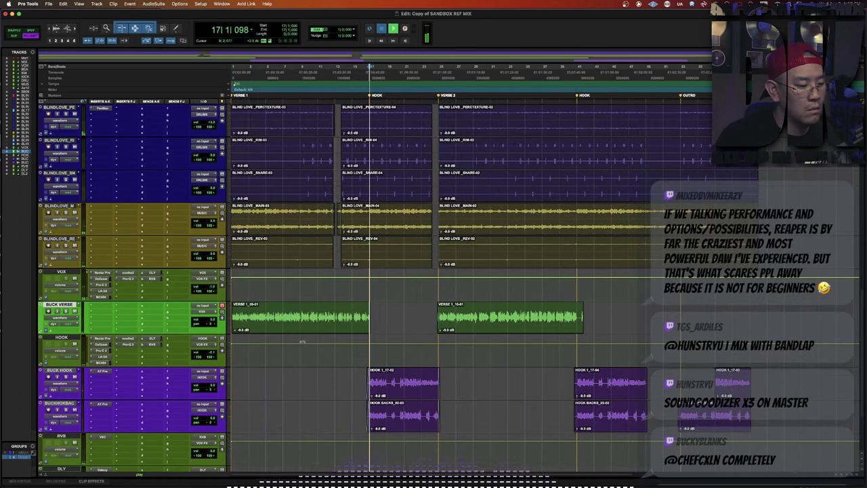
pyautogui.press('t')
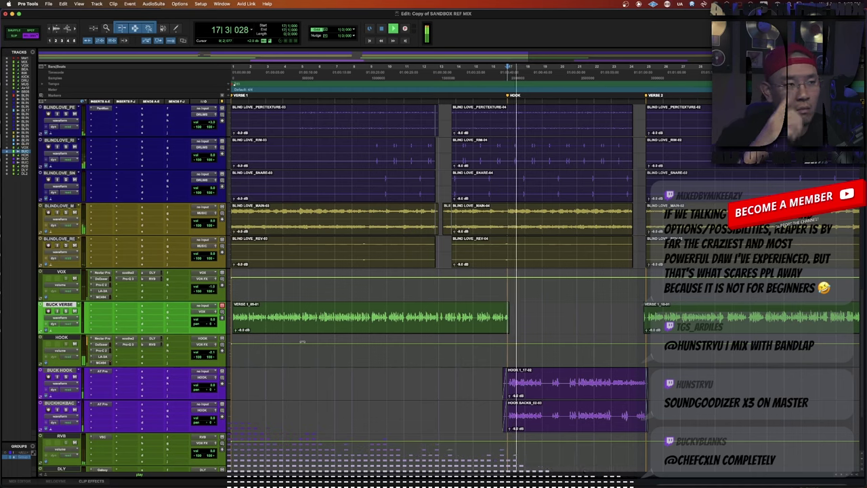
pyautogui.press('super+bracketleft')
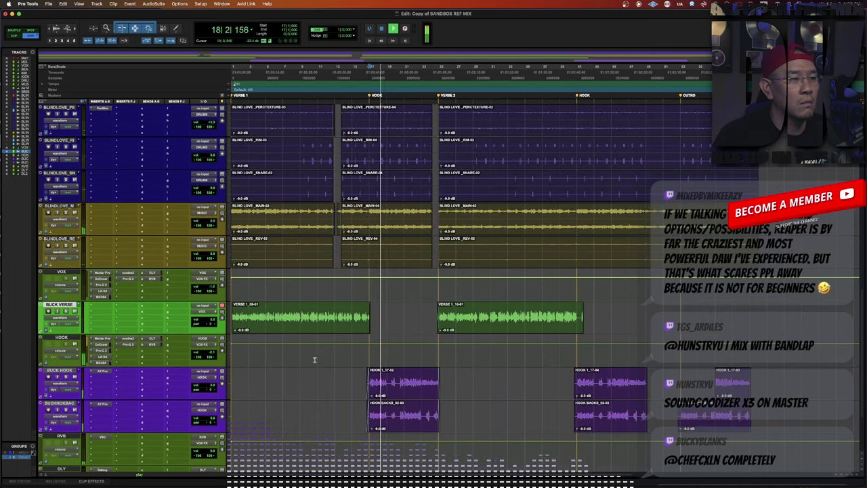
pyautogui.scroll(-2, 298, 372)
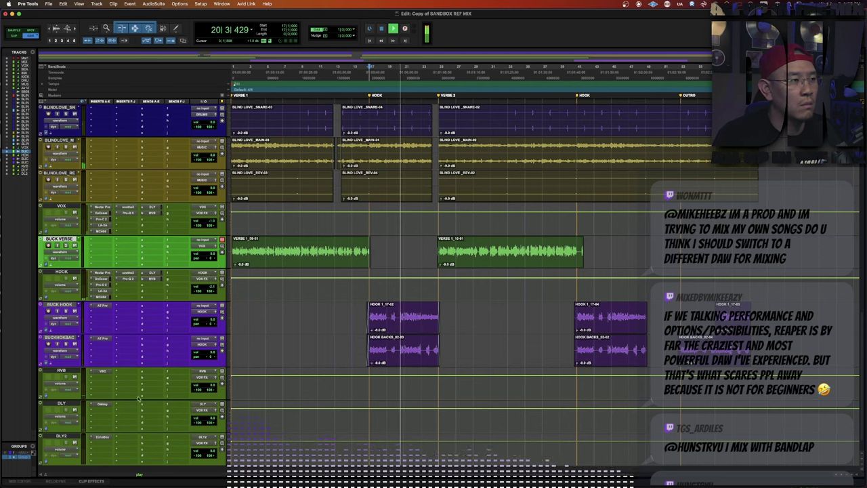
# Add a DLY2 send to the HOOK track and set its level to about -17.4 dB.
pyautogui.click(153, 286)
pyautogui.press('Escape')
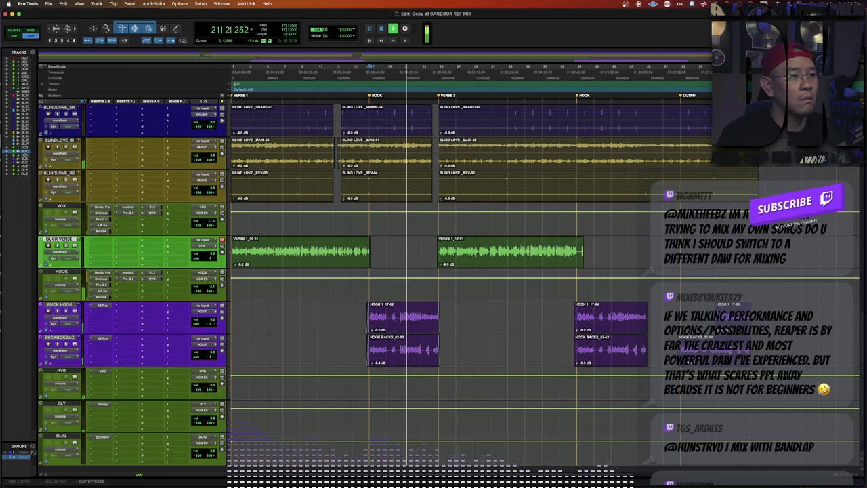
pyautogui.moveTo(18, 172); pyautogui.dragTo(18, 144)
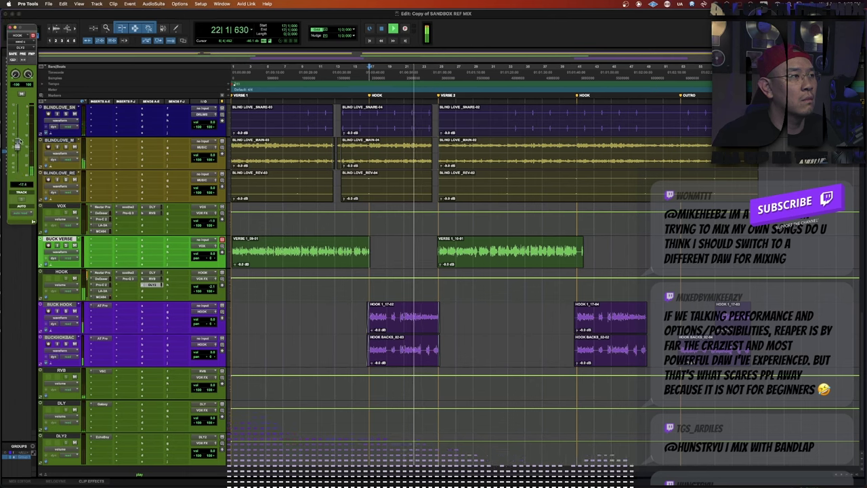
# Switch EchoBoy on the DLY2 track to Ping-Pong mode and replay the hook from its start.
pyautogui.click(102, 437)
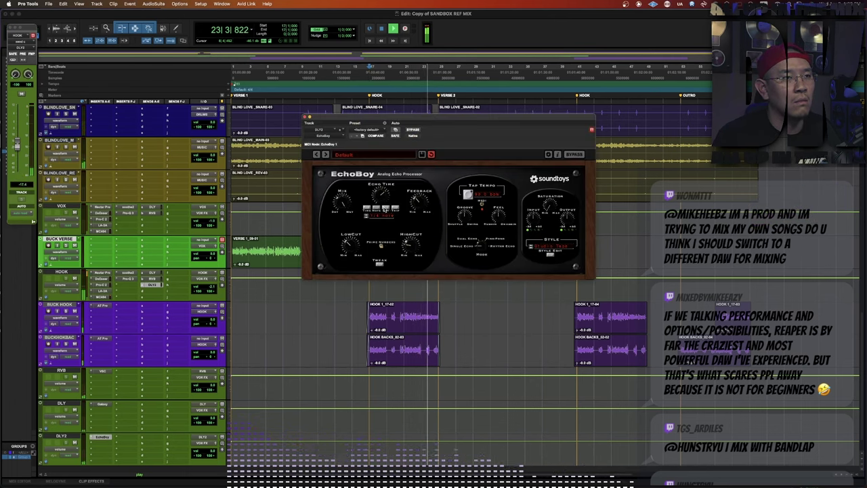
pyautogui.click(489, 241)
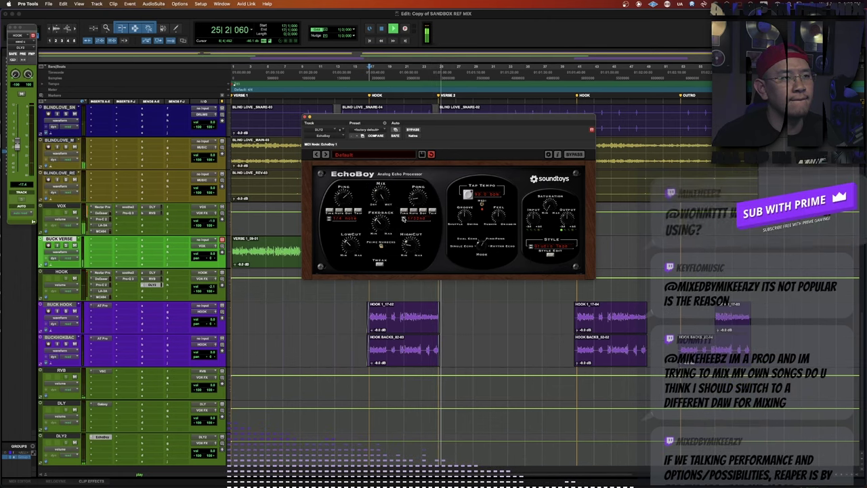
pyautogui.press('space')
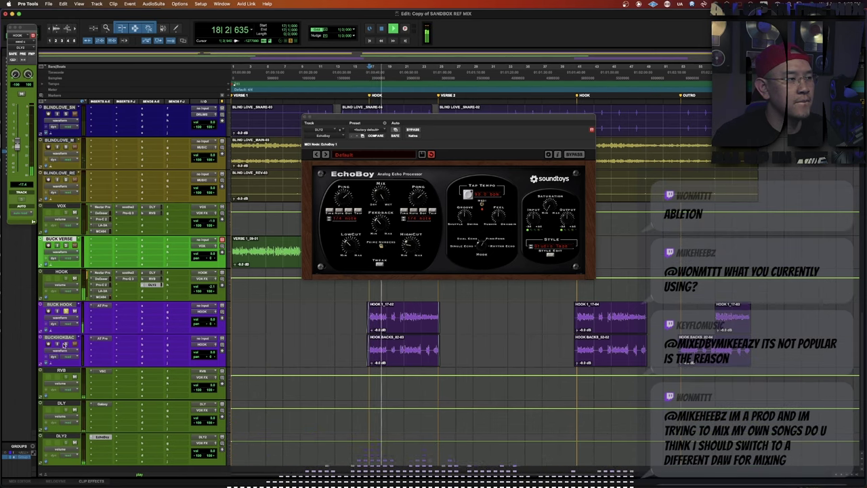
# Insert Sidewidener II on the hook backing vocal track below its first insert.
pyautogui.click(98, 348)
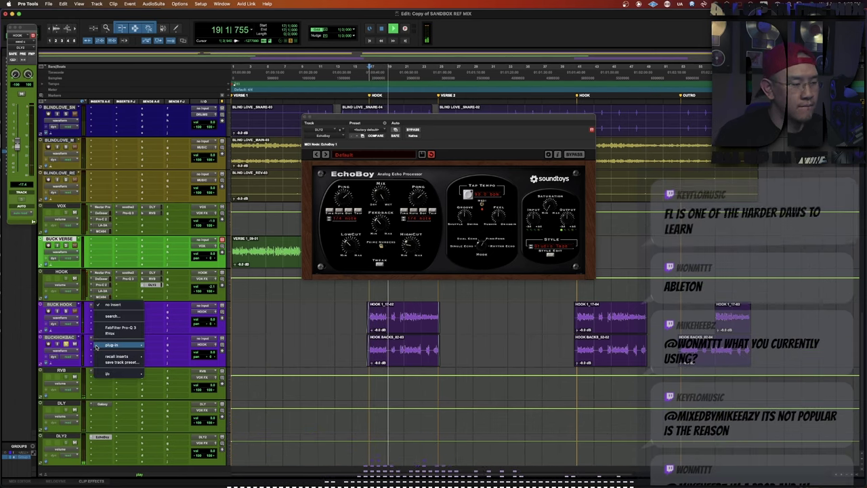
pyautogui.write('side')
pyautogui.press('Return')
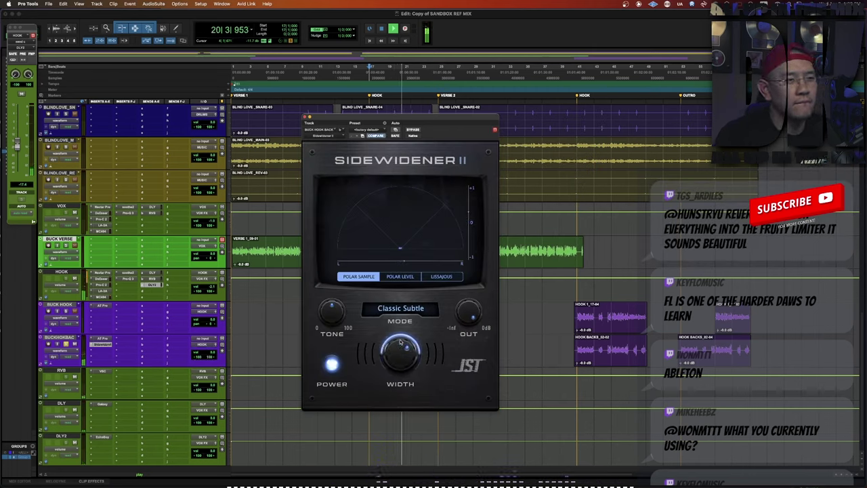
# Audition Sidewidener II's Classic Balanced mode, then choose Classic Extreme with Tone at about 17%.
pyautogui.click(401, 308)
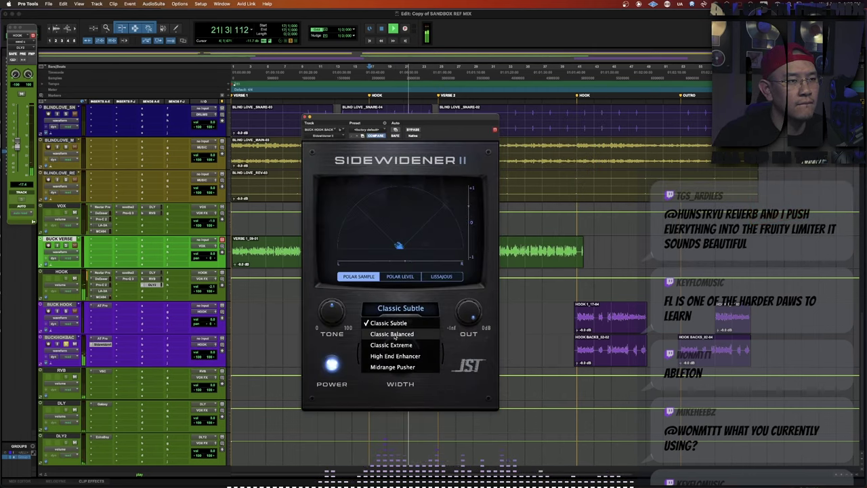
pyautogui.click(396, 335)
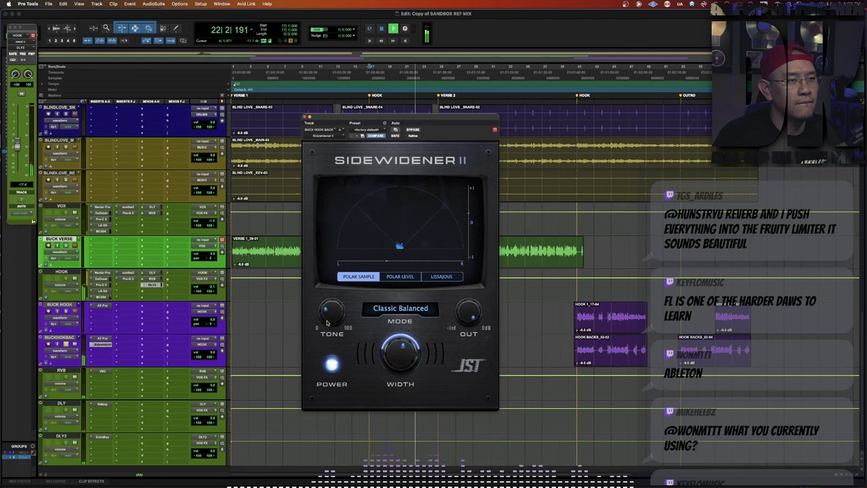
pyautogui.click(400, 308)
pyautogui.click(401, 308)
pyautogui.click(400, 308)
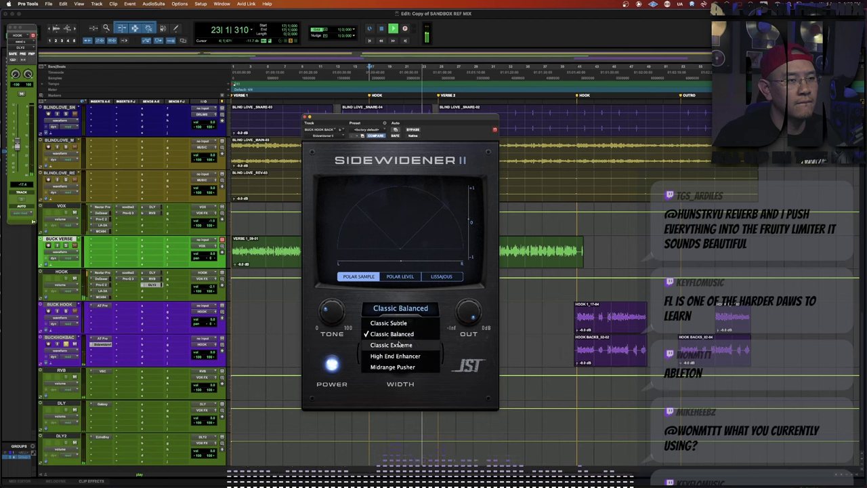
pyautogui.click(399, 344)
pyautogui.click(401, 309)
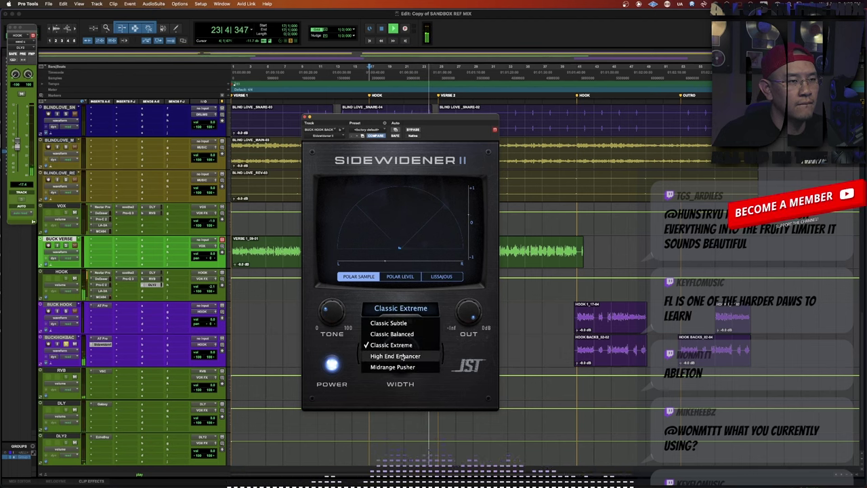
pyautogui.click(333, 313)
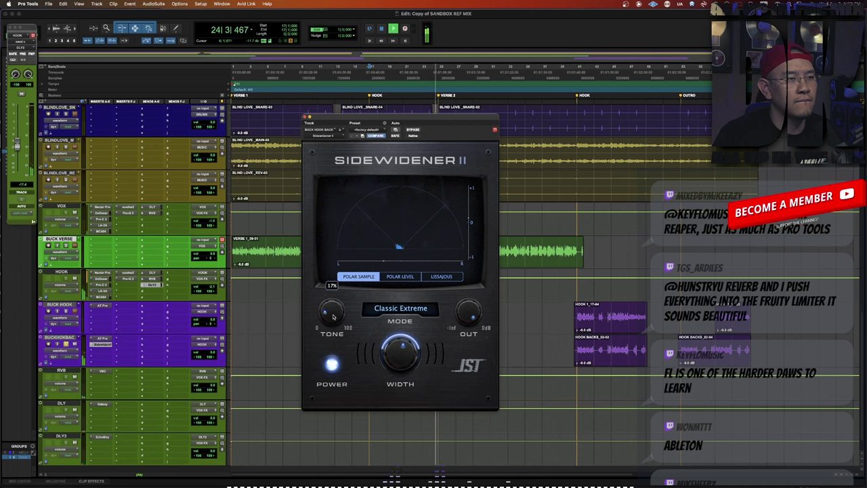
# Compare Sidewidener II's Classic Subtle and Classic Extreme modes, settle on Classic Subtle, and close the plug-in.
pyautogui.click(407, 313)
pyautogui.click(361, 323)
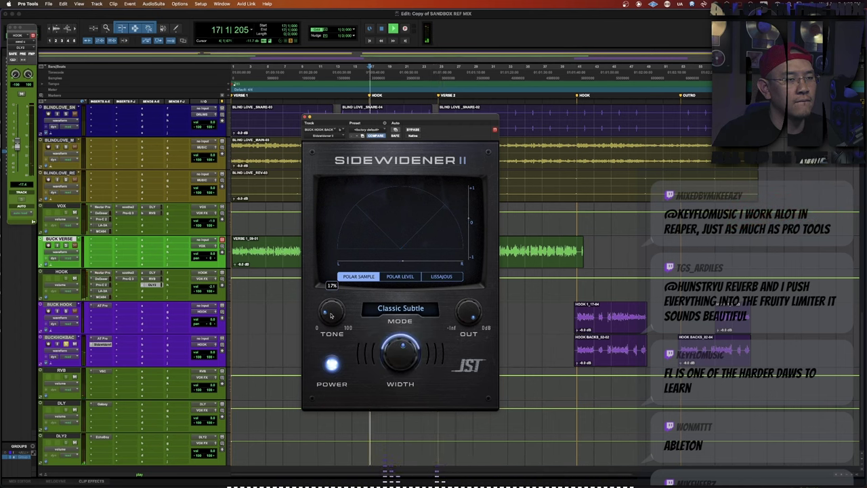
pyautogui.click(389, 309)
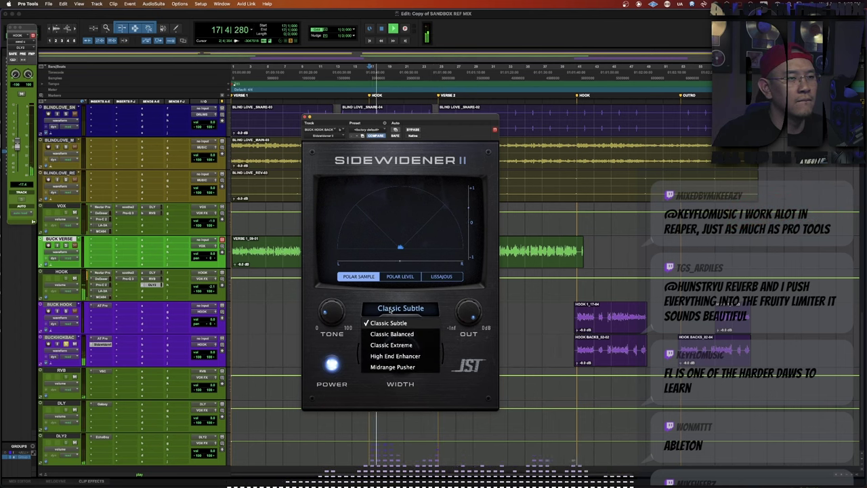
pyautogui.click(391, 323)
pyautogui.click(394, 312)
pyautogui.click(394, 345)
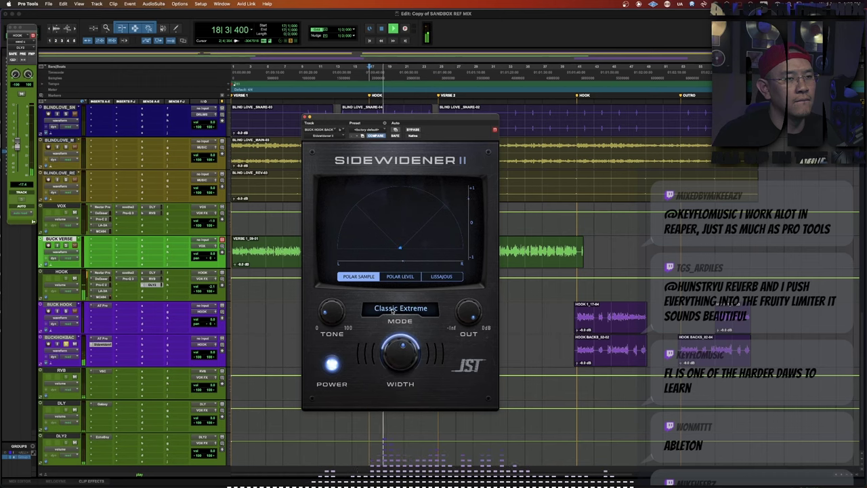
pyautogui.click(393, 311)
pyautogui.click(394, 323)
pyautogui.press('ctrl+alt+super+w')
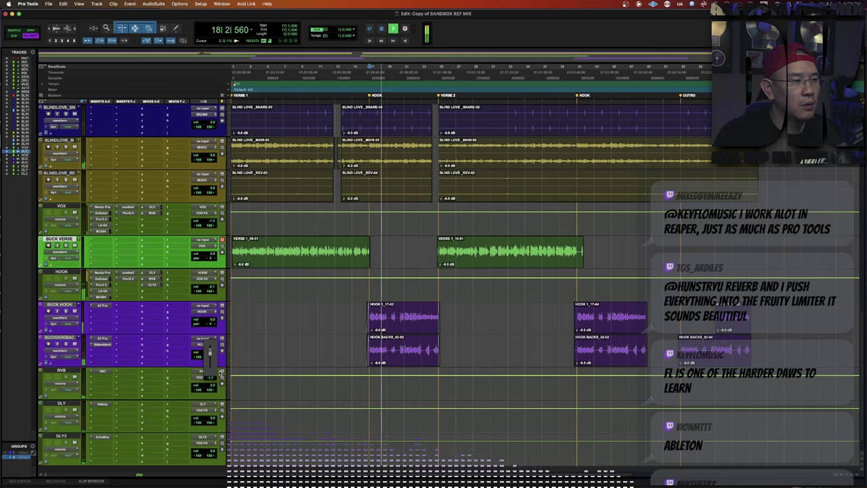
# Stop playback, enable Delay Compensation for the session, and replay the hook.
pyautogui.press('space')
pyautogui.click(181, 4)
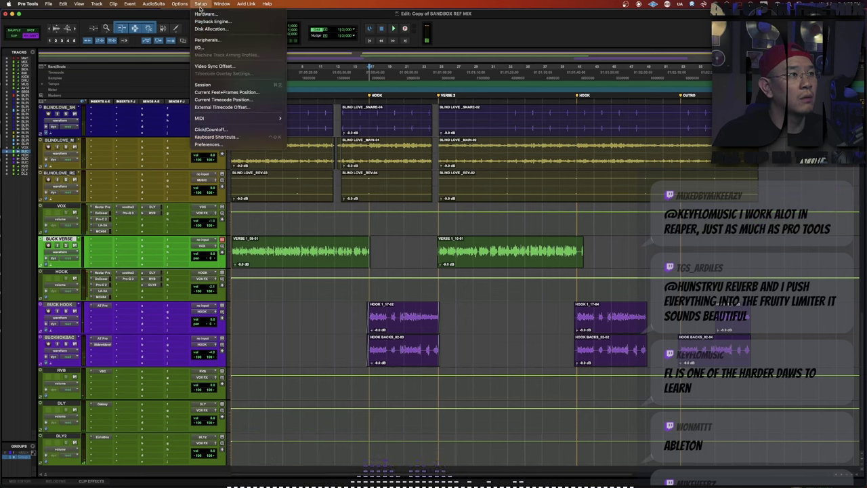
pyautogui.click(192, 256)
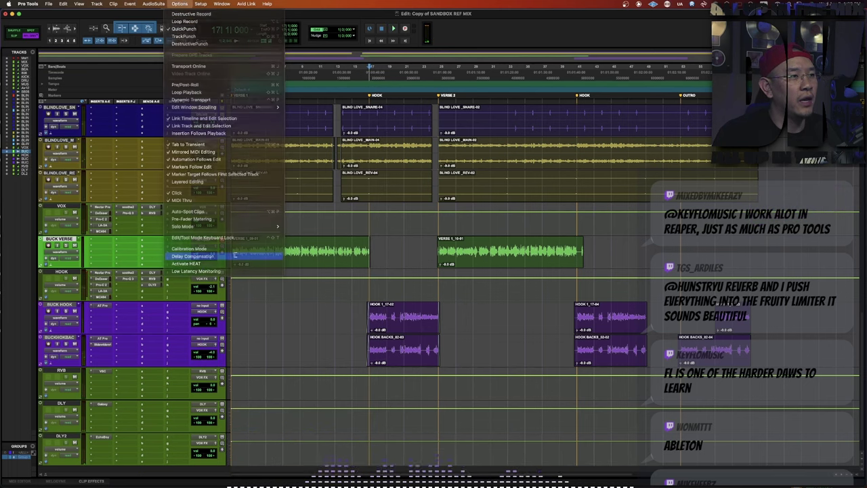
pyautogui.press('space')
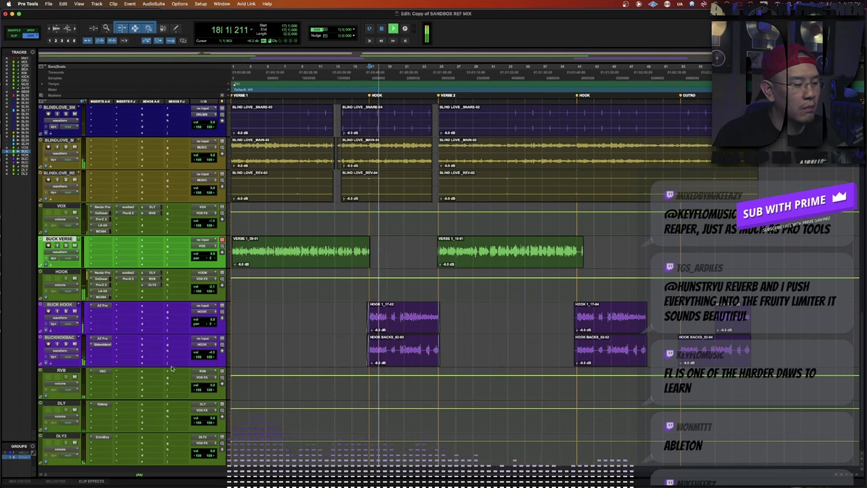
# Lower the hook backing vocal track to about -7.8 dB and insert stereo ValhallaRoom on it.
pyautogui.moveTo(213, 352); pyautogui.dragTo(218, 375)
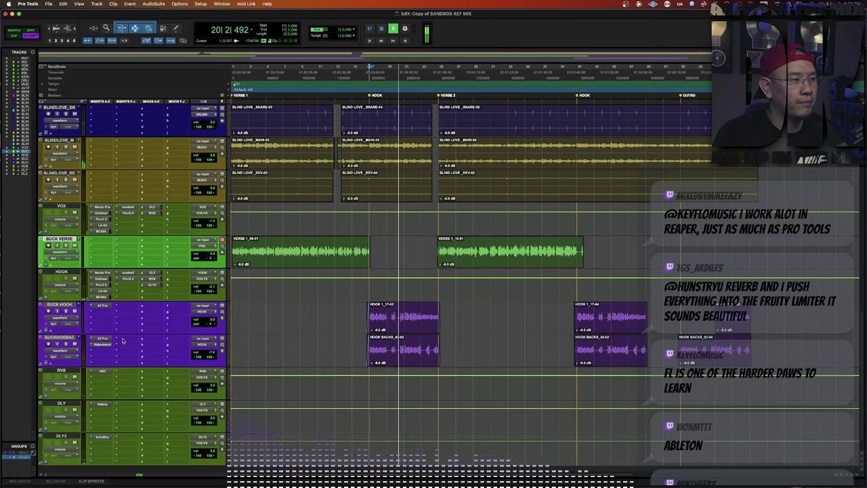
pyautogui.click(123, 340)
pyautogui.click(123, 339)
pyautogui.click(123, 338)
pyautogui.write('valha')
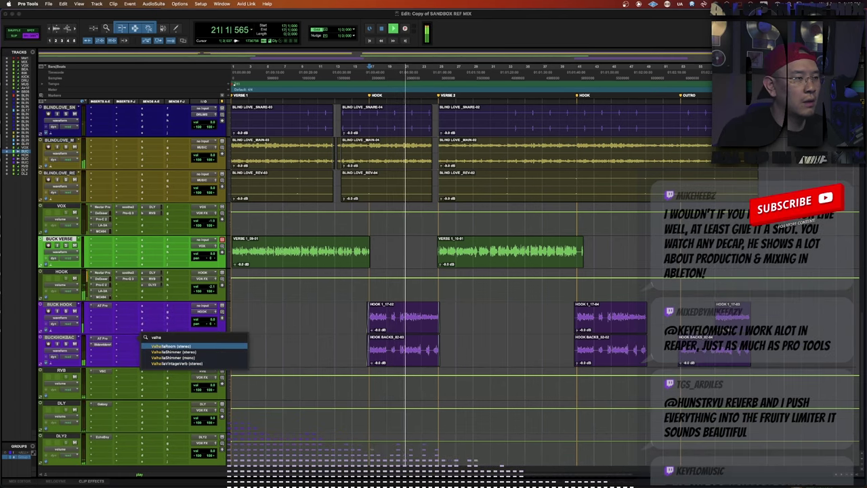
pyautogui.click(193, 347)
# Set ValhallaRoom's Mix to 19.8%, Depth to 21.8% and Late Size to 0.24, and close the plug-in.
pyautogui.moveTo(317, 180); pyautogui.dragTo(412, 237)
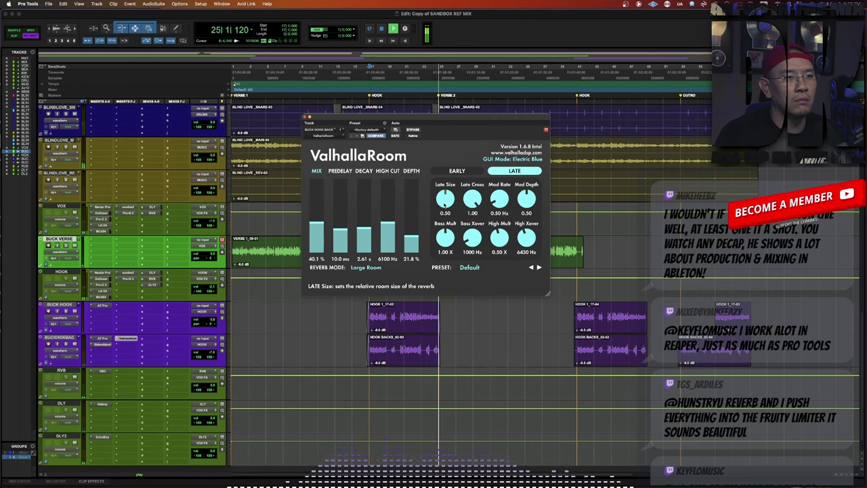
pyautogui.moveTo(444, 205); pyautogui.dragTo(442, 267)
pyautogui.press('space')
pyautogui.moveTo(316, 223); pyautogui.dragTo(316, 240)
pyautogui.press('space')
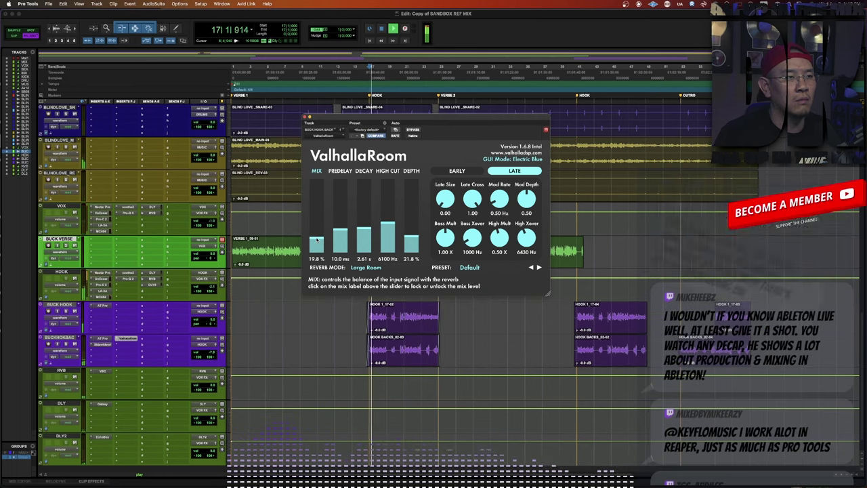
pyautogui.moveTo(445, 200)
pyautogui.mouseDown()
pyautogui.moveTo(444, 176)
pyautogui.moveTo(447, 206)
pyautogui.mouseUp()
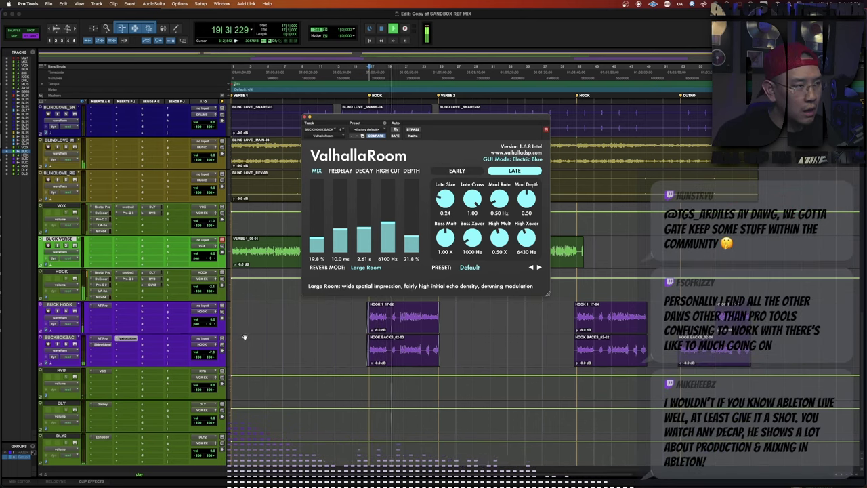
pyautogui.press('super+w')
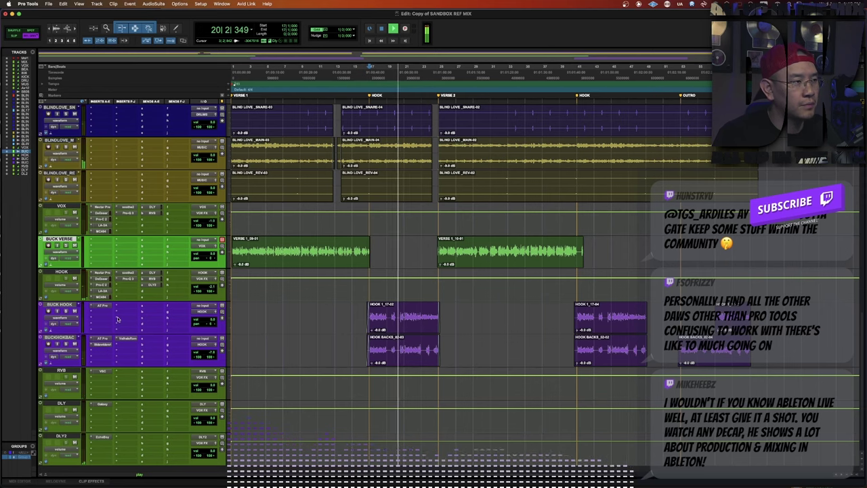
# Insert FabFilter Pro-Q 3 on the BUCK HOOK track and add a low cut at about 112 Hz.
pyautogui.click(129, 278)
pyautogui.click(129, 278)
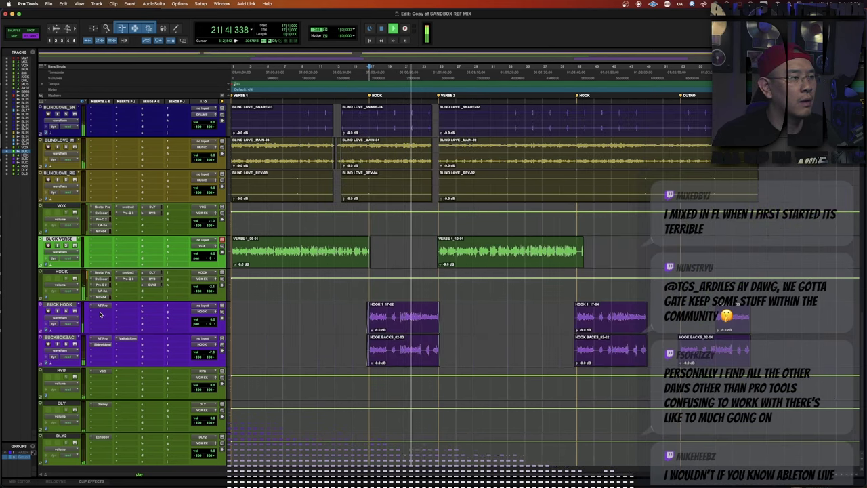
pyautogui.click(121, 283)
pyautogui.click(120, 295)
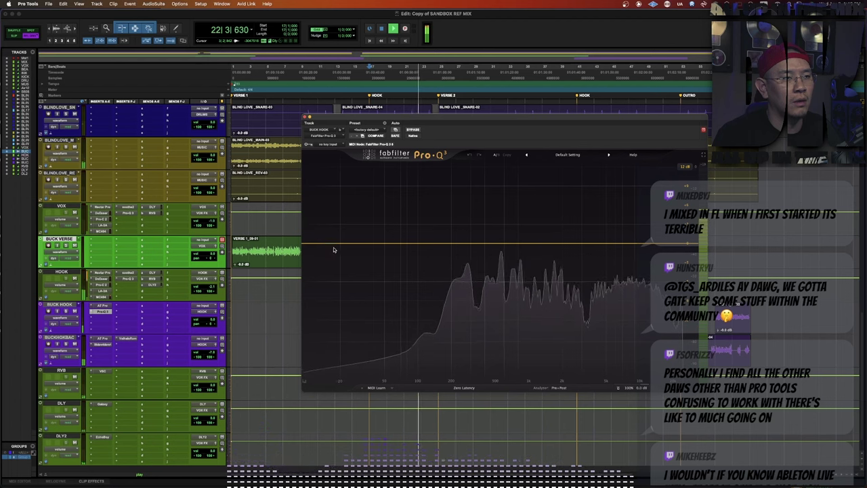
pyautogui.click(332, 245)
pyautogui.moveTo(332, 245); pyautogui.dragTo(423, 243)
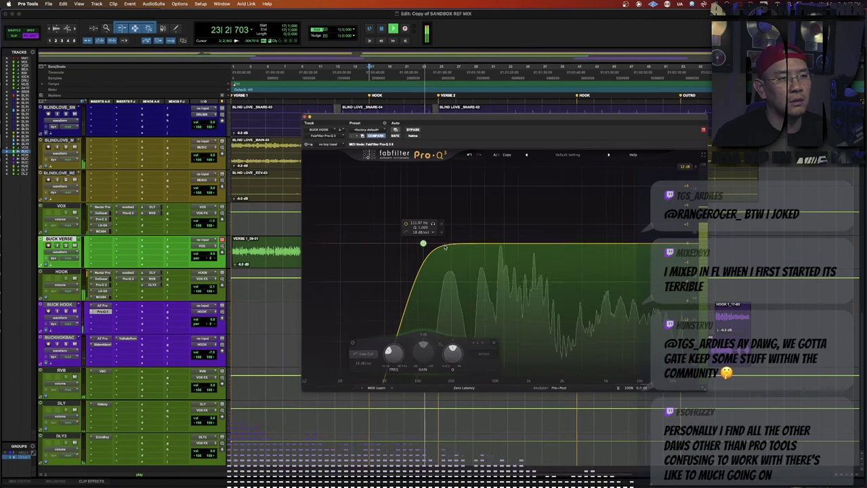
# Add gentle bell cuts to BUCK HOOK's Pro-Q 3 at about 227 Hz and at about 440 Hz, the latter about -1.7 dB.
pyautogui.moveTo(498, 245)
pyautogui.mouseDown()
pyautogui.moveTo(503, 263)
pyautogui.moveTo(456, 269)
pyautogui.moveTo(491, 259)
pyautogui.mouseUp()
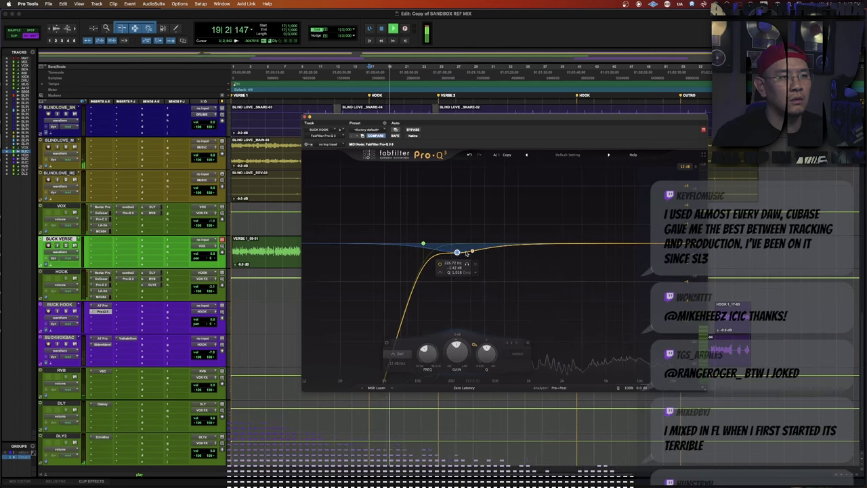
pyautogui.scroll(2, 456, 252)
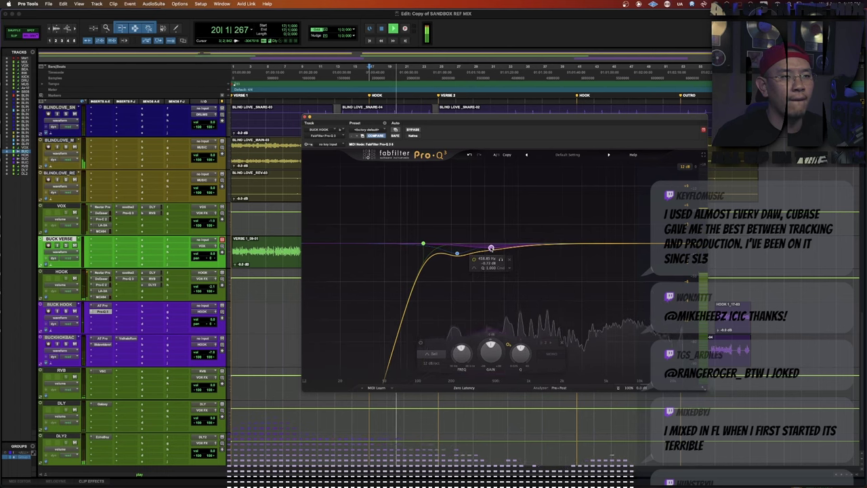
pyautogui.scroll(7, 487, 252)
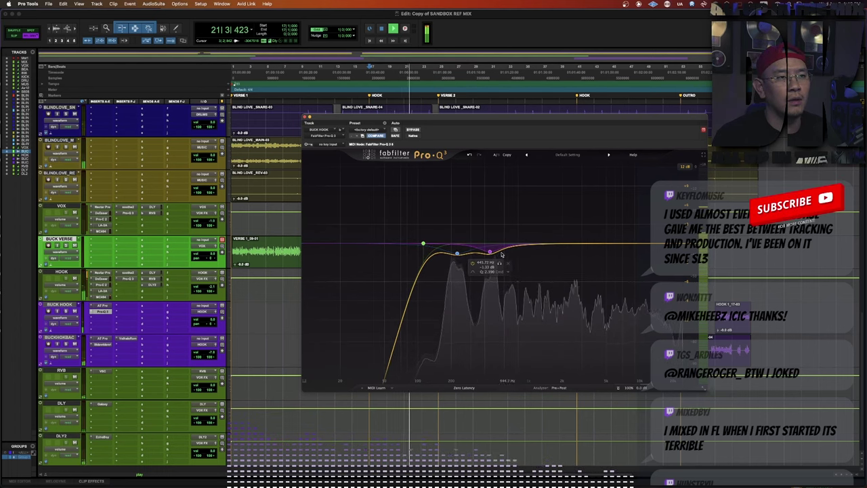
pyautogui.moveTo(508, 258); pyautogui.dragTo(511, 260)
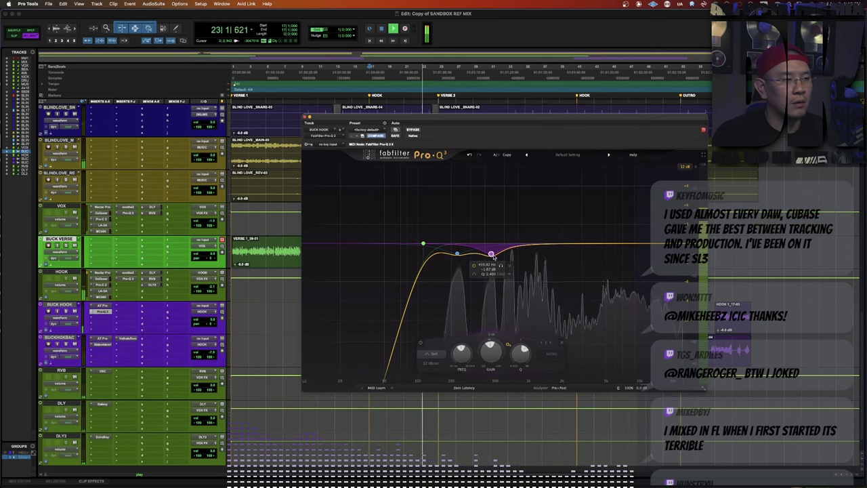
pyautogui.press('ctrl+alt+super+w')
pyautogui.press('ctrl+alt+super+w')
# Add a high cut at about 18 kHz to BUCK HOOK's Pro-Q 3 and close the plug-in.
pyautogui.click(694, 245)
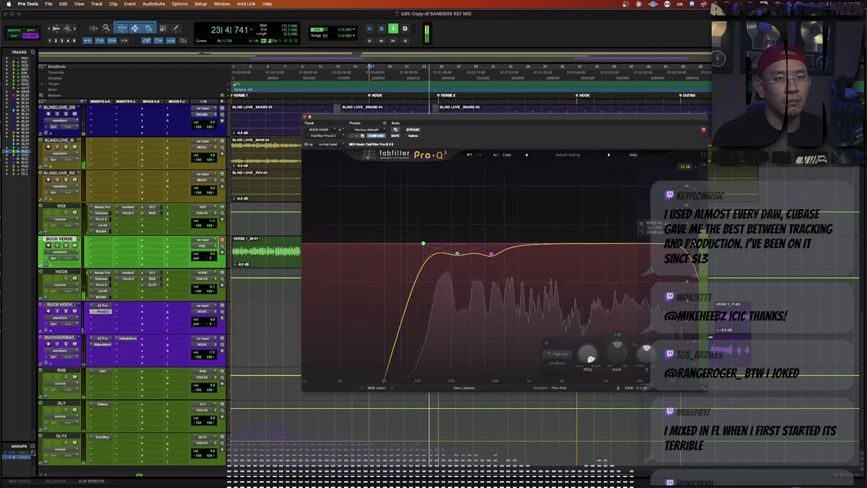
pyautogui.moveTo(686, 243); pyautogui.dragTo(679, 244)
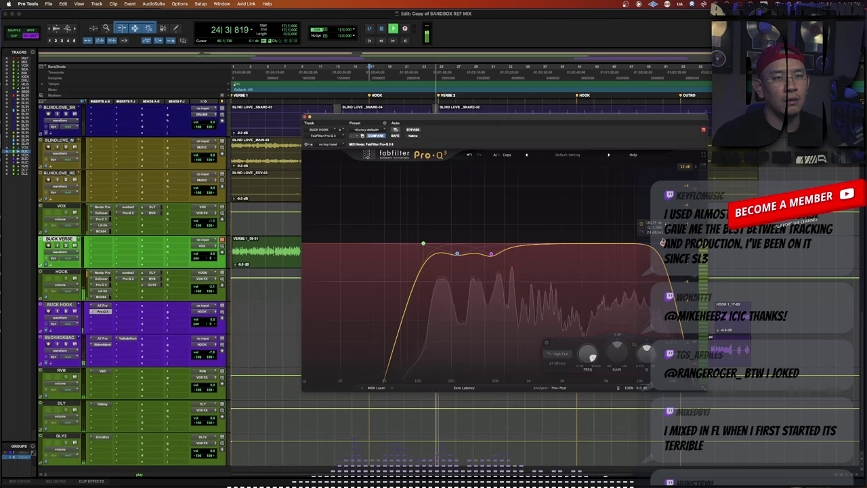
pyautogui.press('ctrl+alt+super+w')
# Set the HOOK track's volume to about -1.7 dB.
pyautogui.press('F4')
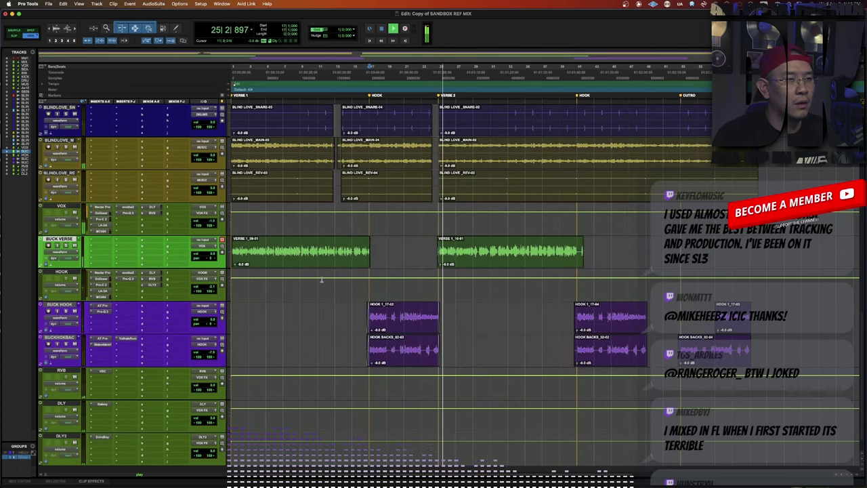
pyautogui.press('r')
pyautogui.press('super+bracketright')
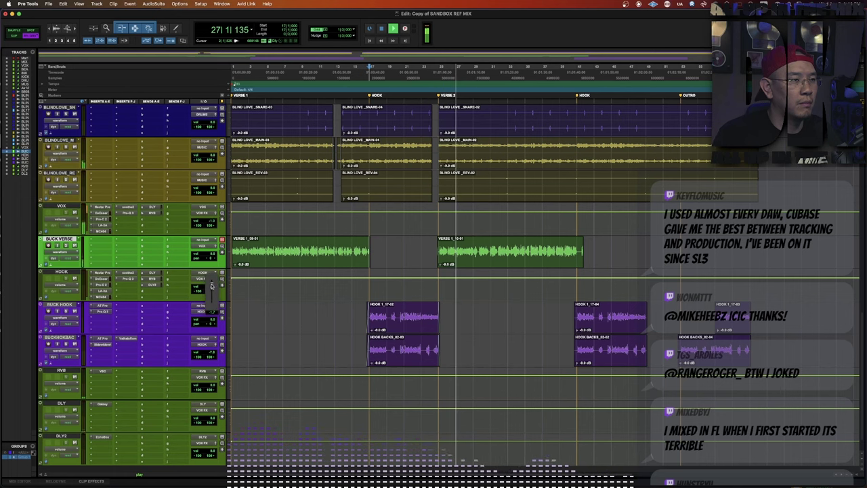
# Restart playback just before the first hook and lower the clap track's volume to about -2.0 dB.
pyautogui.scroll(10, 213, 286)
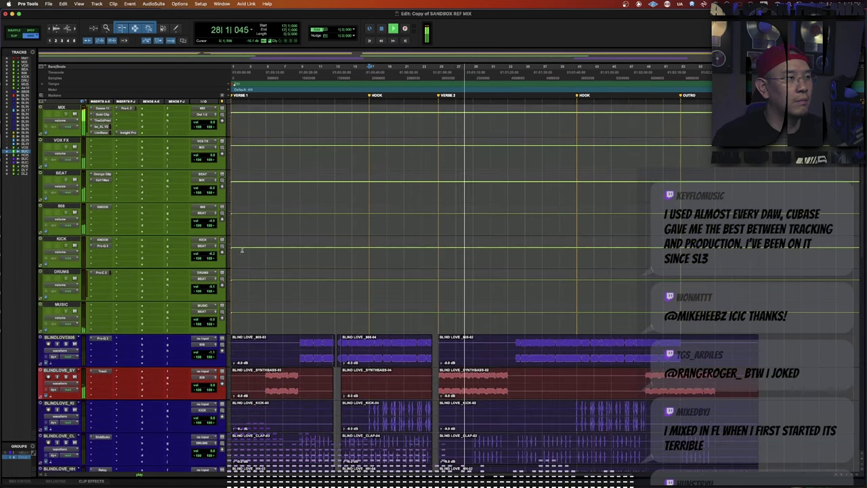
pyautogui.click(300, 346)
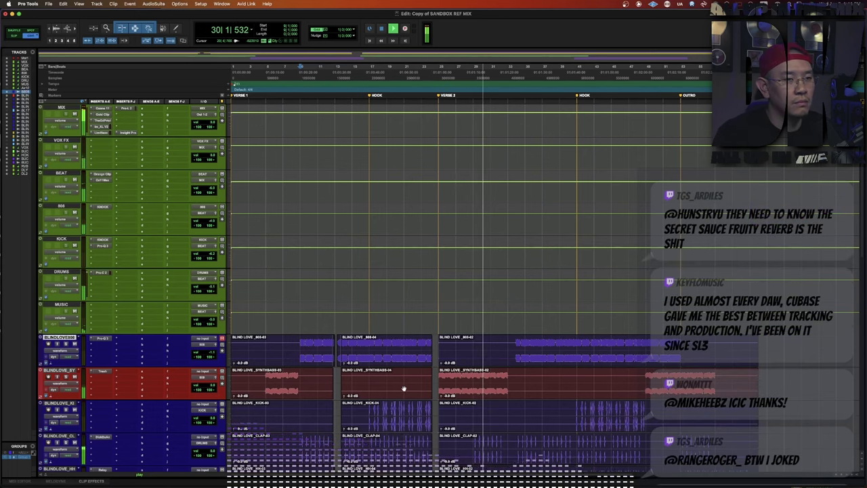
pyautogui.scroll(-3, 372, 345)
pyautogui.click(361, 360)
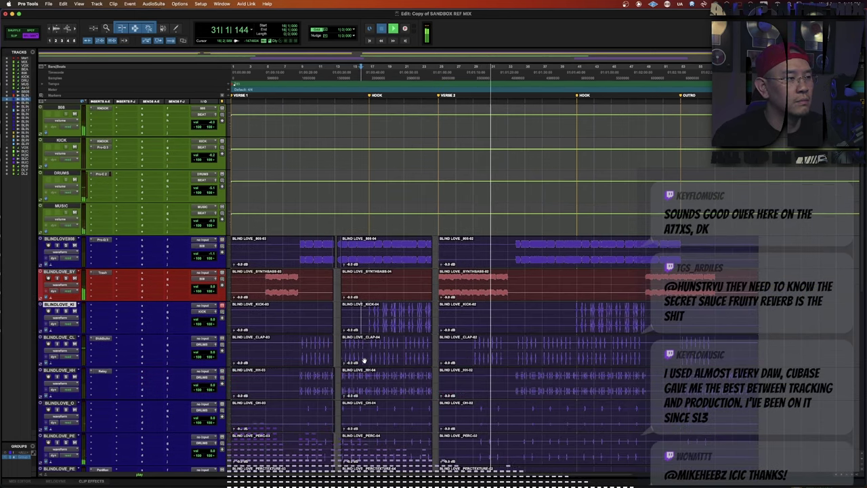
pyautogui.moveTo(212, 352); pyautogui.dragTo(218, 364)
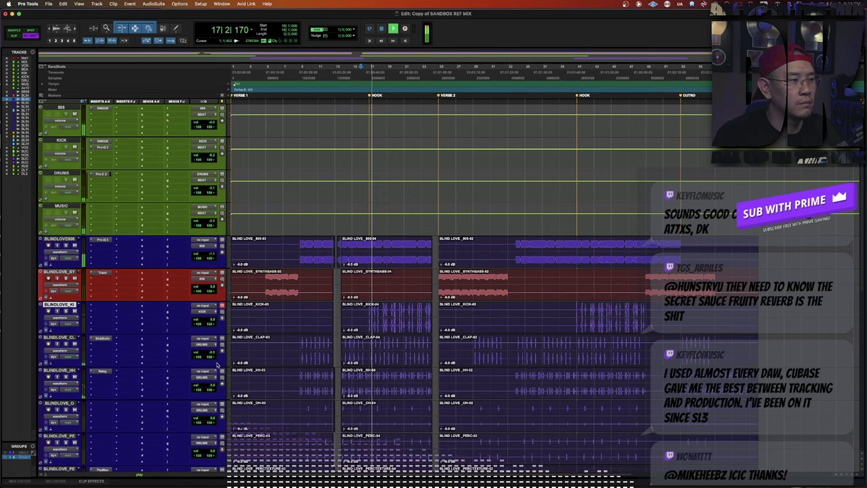
# Lower the VOX FX track to about -2.1 dB and insert FabFilter Pro-Q 3 in its first slot.
pyautogui.scroll(4, 167, 306)
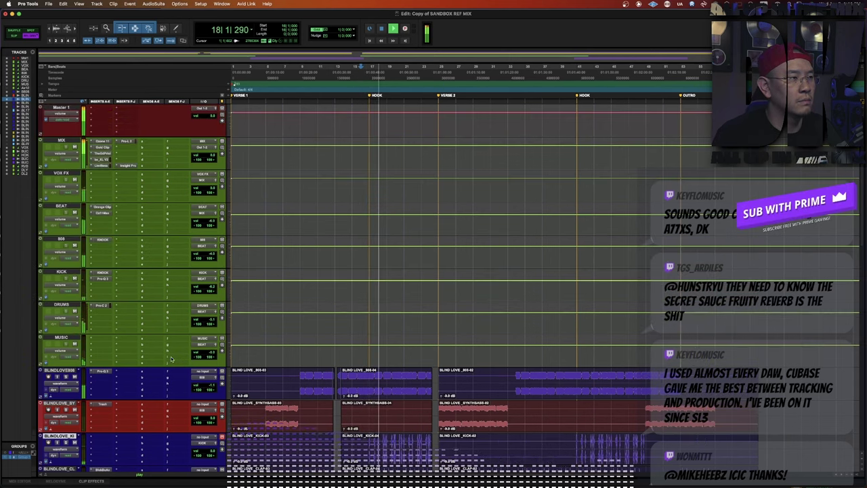
pyautogui.scroll(-6, 167, 306)
pyautogui.scroll(6, 205, 200)
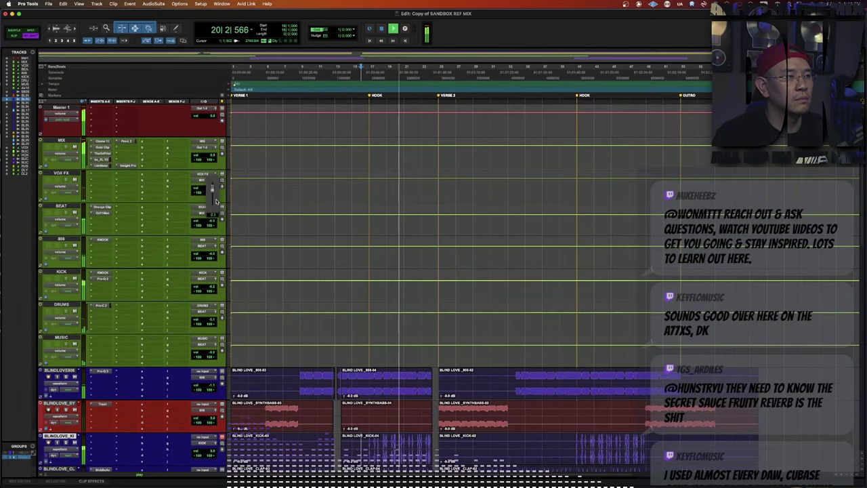
pyautogui.click(93, 174)
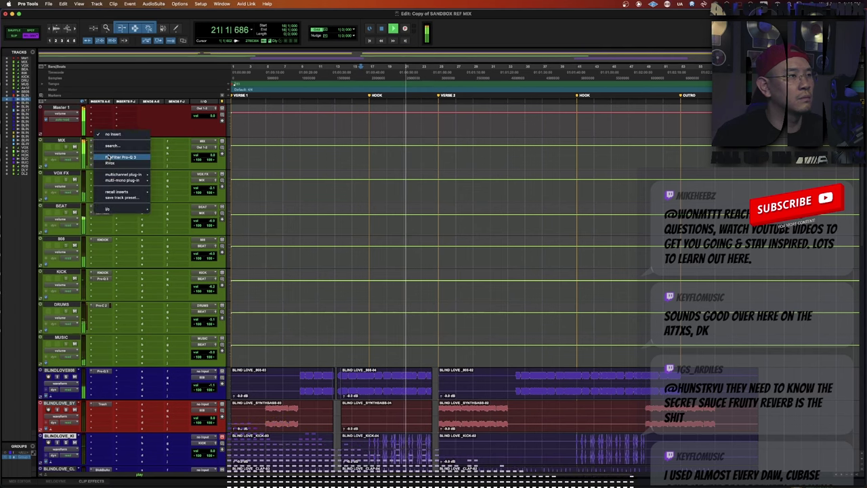
pyautogui.click(119, 156)
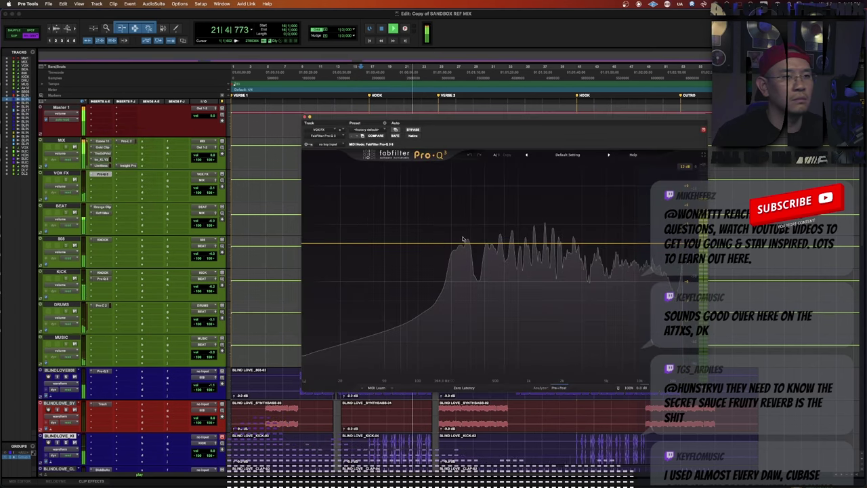
# Cut VOX FX in Pro-Q 3 by about 1 dB near 269 Hz and narrowly by about 1.65 dB near 1437 Hz.
pyautogui.moveTo(461, 245); pyautogui.dragTo(464, 249)
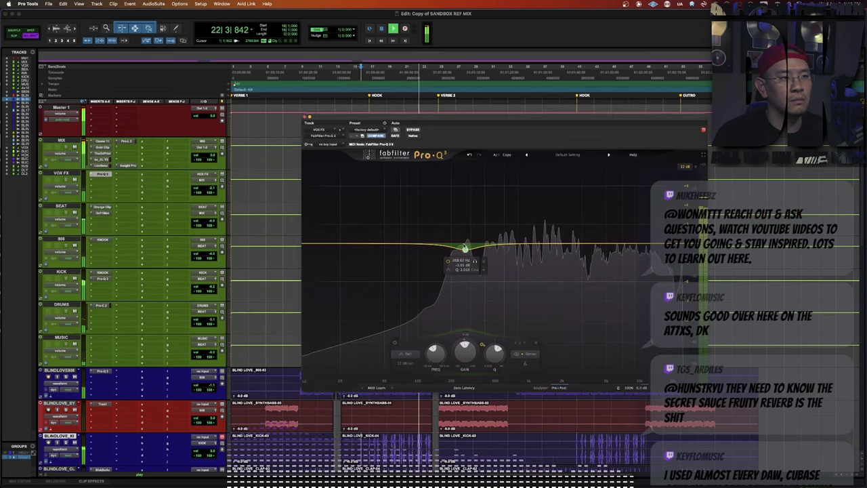
pyautogui.moveTo(544, 245); pyautogui.dragTo(557, 255)
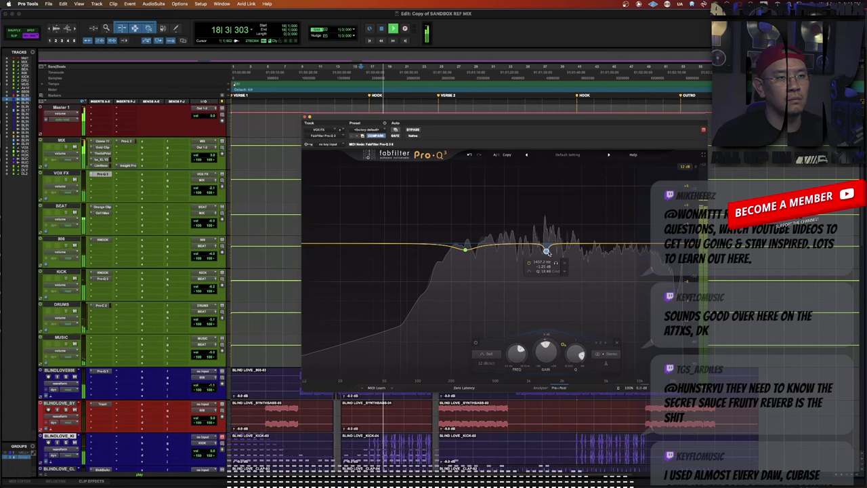
pyautogui.click(562, 387)
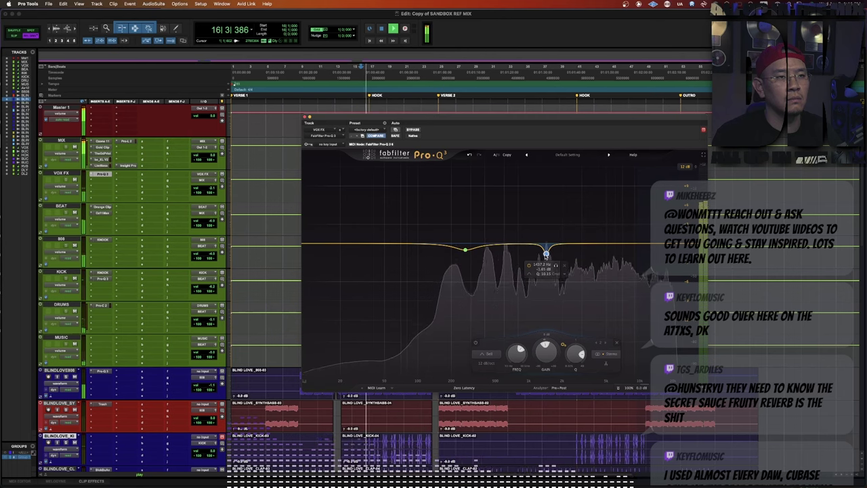
# Deepen the narrow cut in the VOX FX Pro-Q 3 to about -2.0 dB near 1412 Hz and close the plug-in.
pyautogui.moveTo(547, 256); pyautogui.dragTo(546, 261)
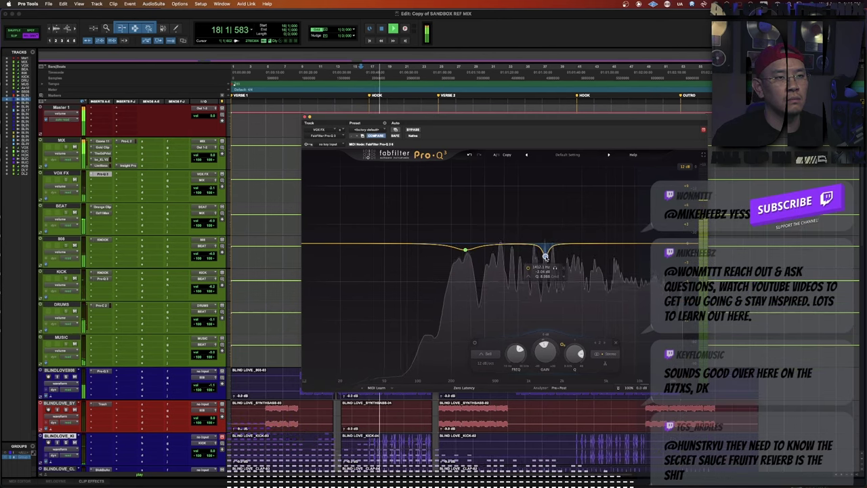
pyautogui.press('super+w')
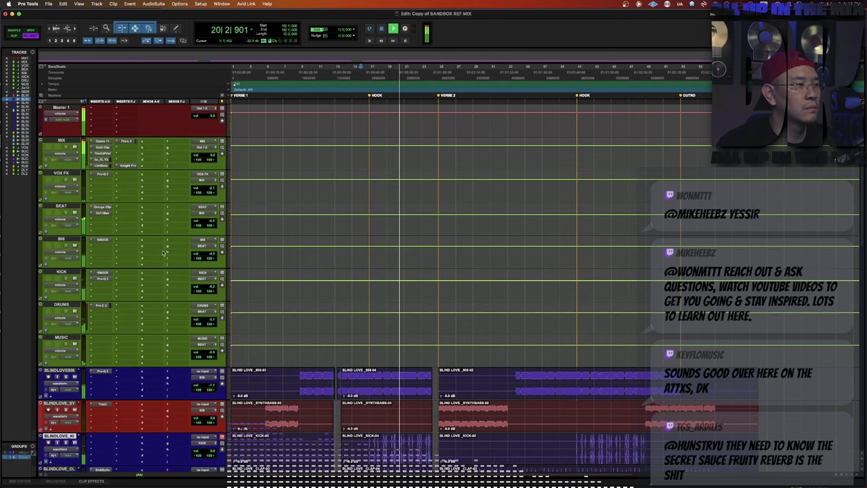
# Insert Trackspacer in the first slot of the MUSIC track.
pyautogui.scroll(-4, 162, 253)
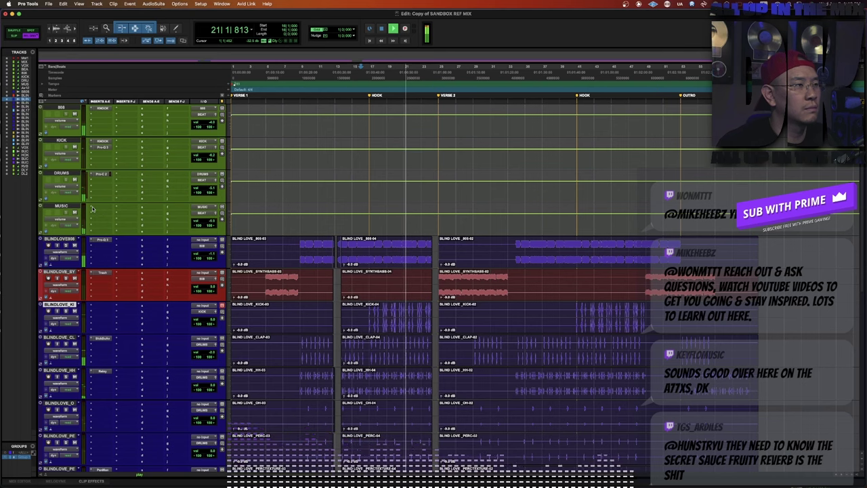
pyautogui.click(102, 206)
pyautogui.write('trackspa')
pyautogui.press('Return')
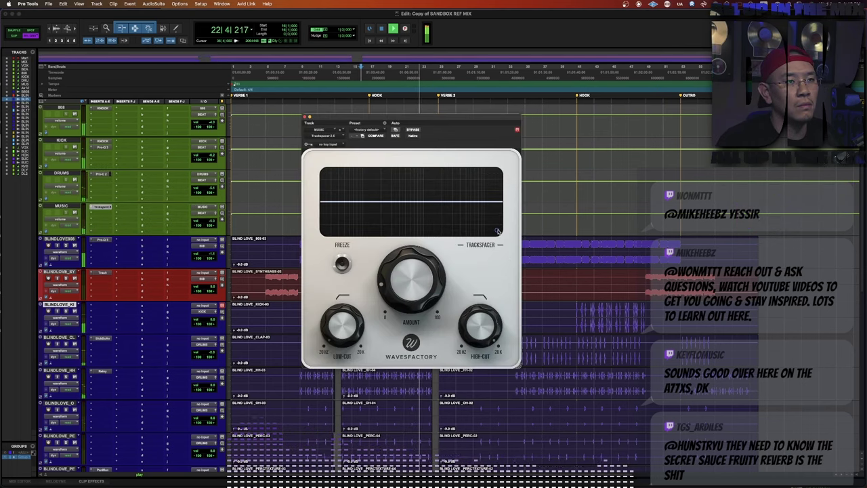
# Set Trackspacer to M/S mode, key it from the VOX FILL bus, set its amount to about 8.7%, and close it.
pyautogui.click(497, 230)
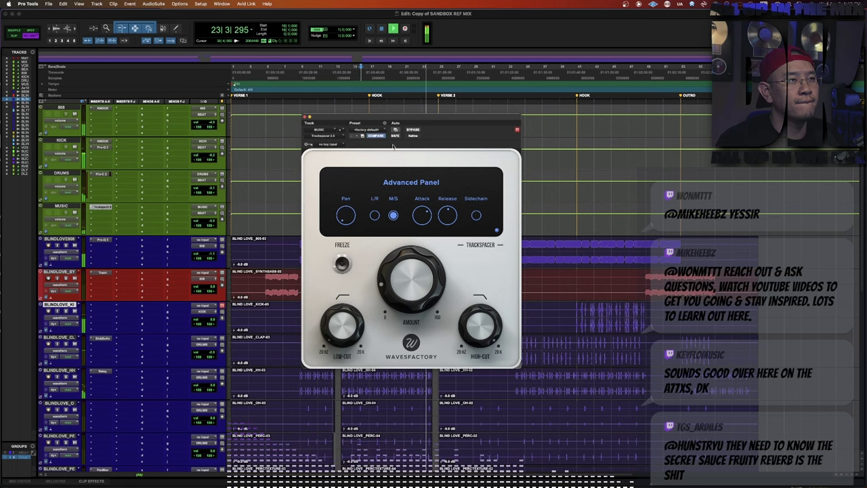
pyautogui.click(329, 144)
pyautogui.click(382, 155)
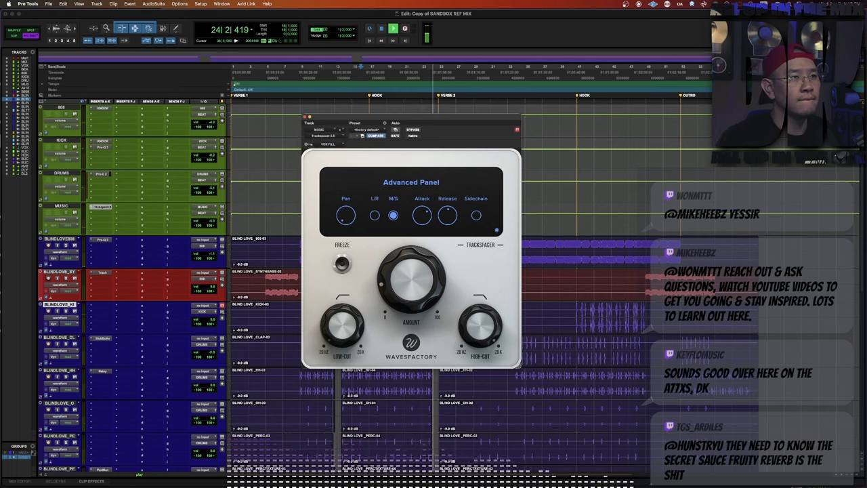
pyautogui.moveTo(398, 307); pyautogui.dragTo(399, 311)
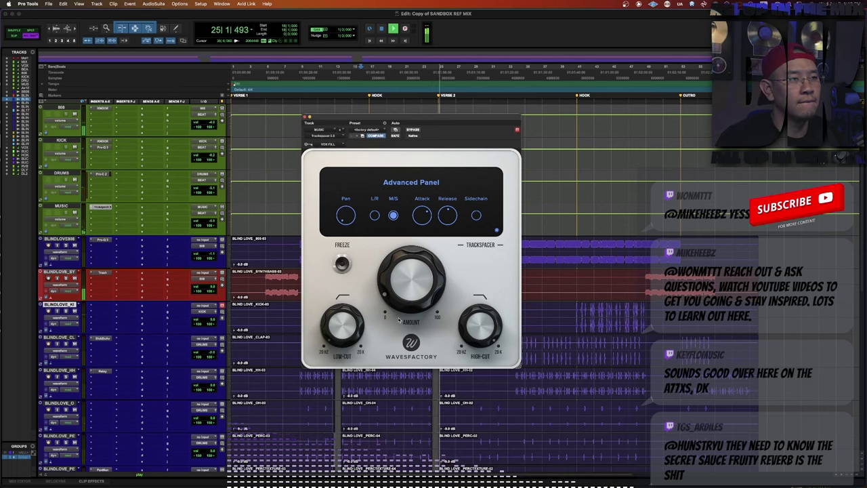
pyautogui.click(497, 232)
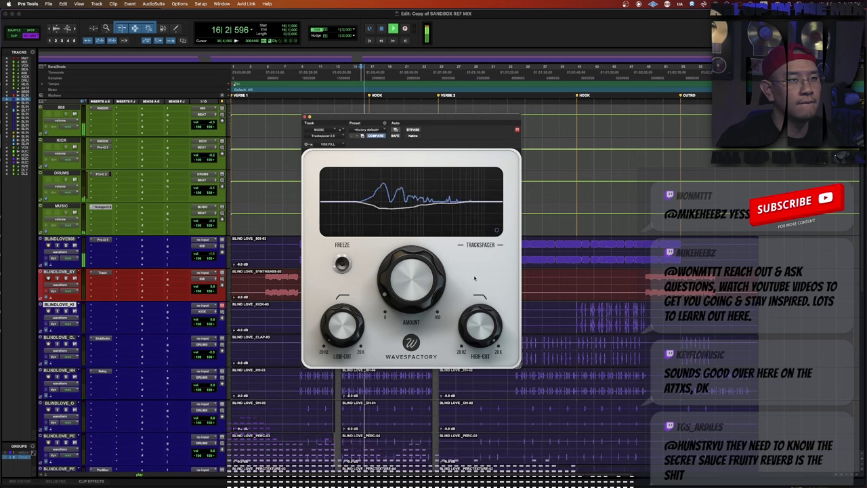
pyautogui.moveTo(417, 285); pyautogui.dragTo(416, 283)
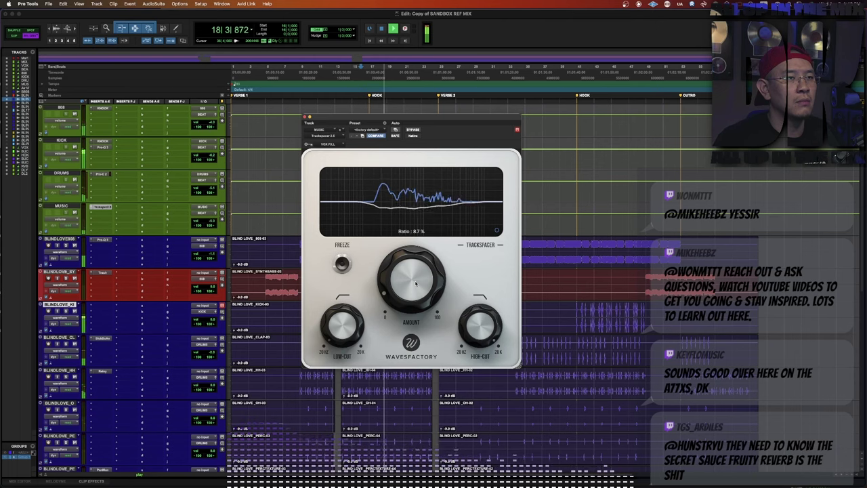
pyautogui.press('super+w')
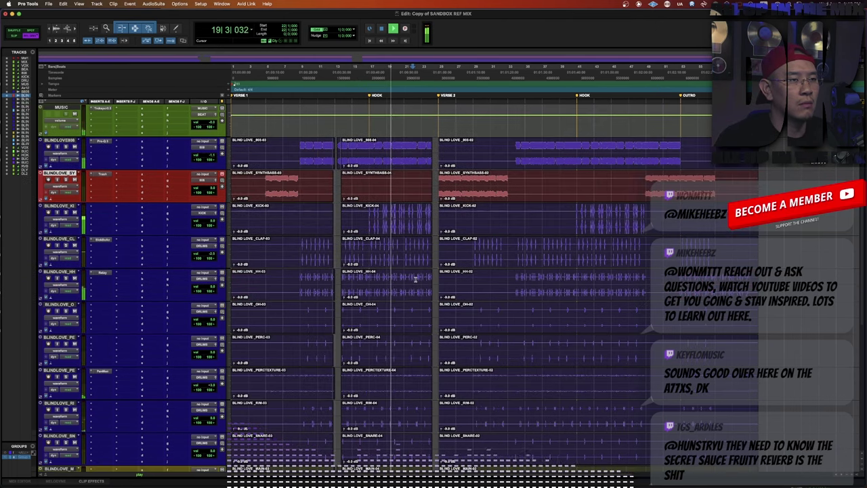
# Reduce the low-frequency boost near 46 Hz in the BLINDLOVE 808 track's Pro-Q 3 and close the plug-in.
pyautogui.scroll(-3, 371, 257)
pyautogui.scroll(3, 372, 256)
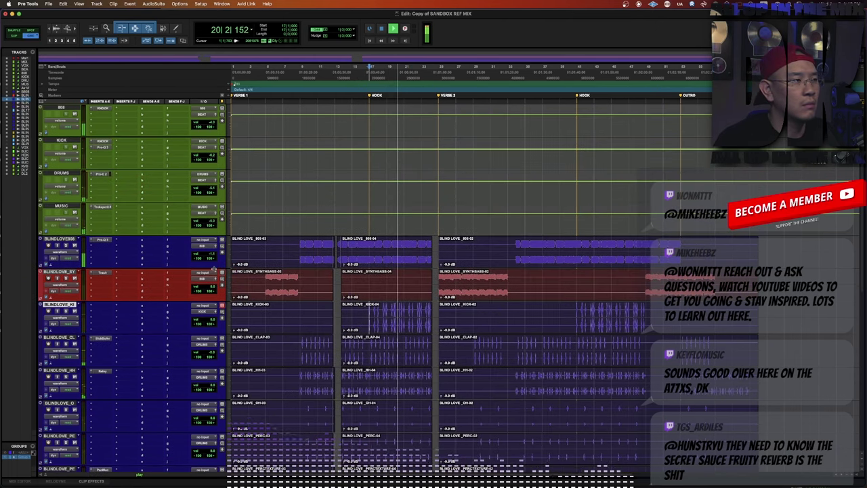
pyautogui.scroll(3, 131, 266)
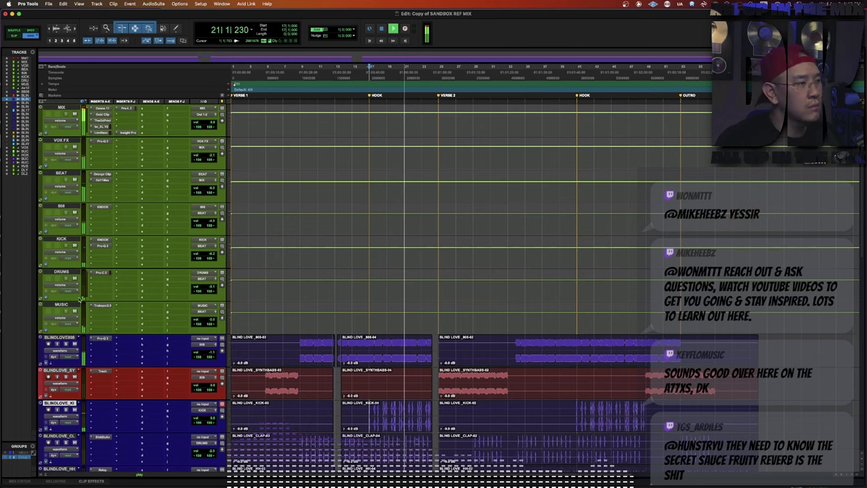
pyautogui.click(101, 337)
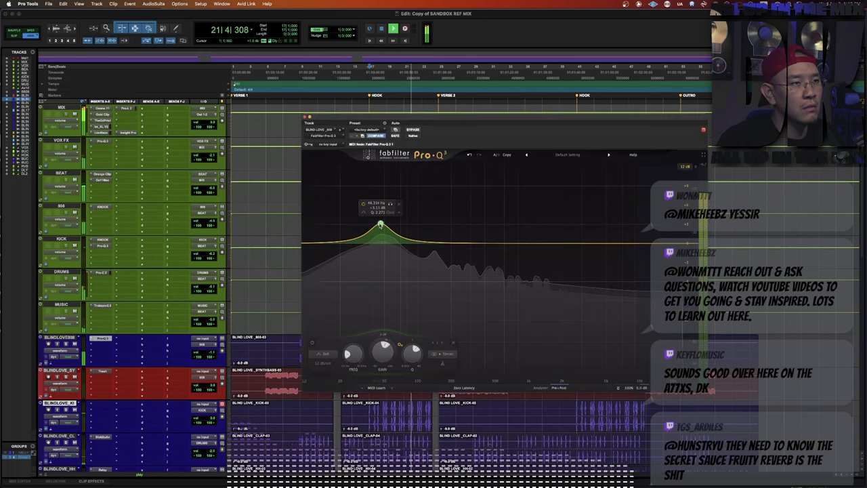
pyautogui.moveTo(381, 224); pyautogui.dragTo(378, 236)
pyautogui.press('super+w')
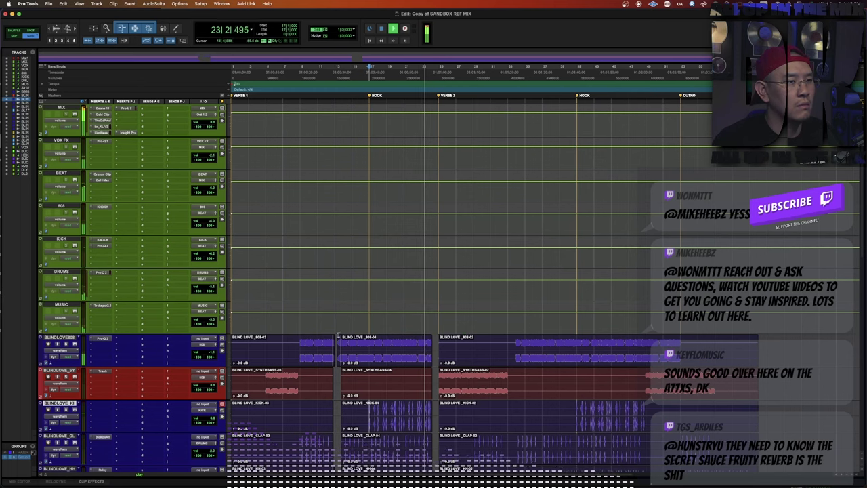
# Examine the 808 track's clips around the gap just before Verse 2.
pyautogui.click(301, 344)
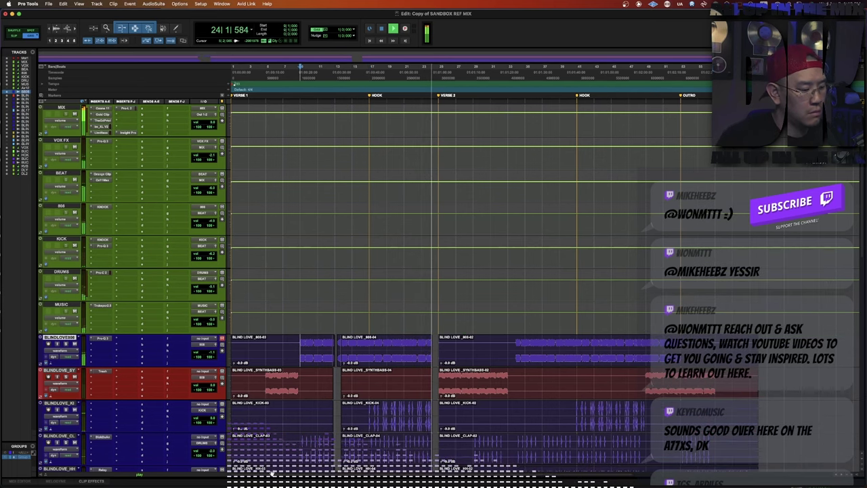
pyautogui.click(459, 358)
pyautogui.press('t')
pyautogui.press('t')
pyautogui.press('t')
pyautogui.press('t')
pyautogui.press('t')
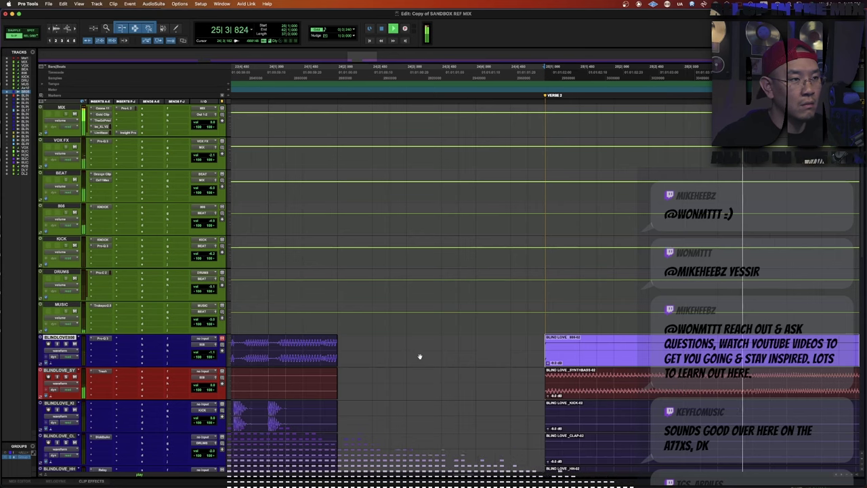
# Turn the track groups back on and play the grouped beat clips from just before the Verse 2 gap.
pyautogui.moveTo(346, 348); pyautogui.dragTo(338, 369)
pyautogui.press('super+shift+g')
pyautogui.press('r')
pyautogui.click(303, 369)
pyautogui.press('space')
pyautogui.press('space')
pyautogui.scroll(-5, 477, 368)
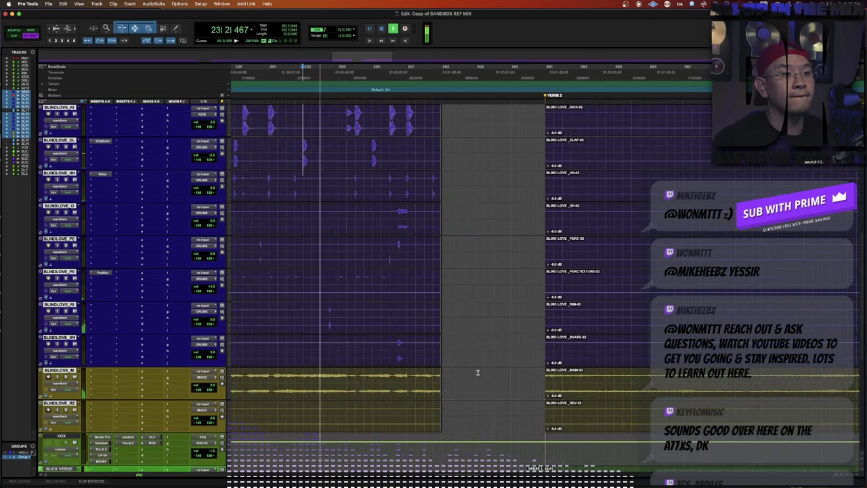
pyautogui.press('r')
pyautogui.press('F4')
pyautogui.press('r')
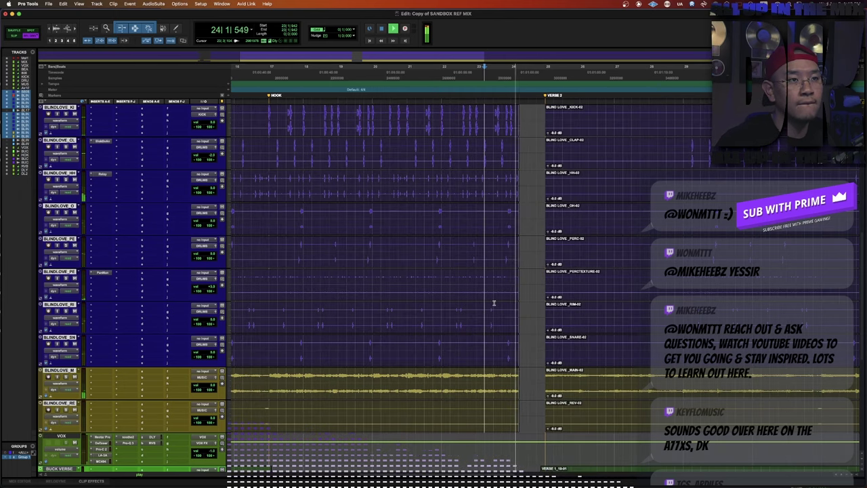
# Duplicate the hook backing-vocal track, clear the duplicate's clips, and copy the short phrase between bars 23 and 24 onto it.
pyautogui.scroll(-8, 501, 296)
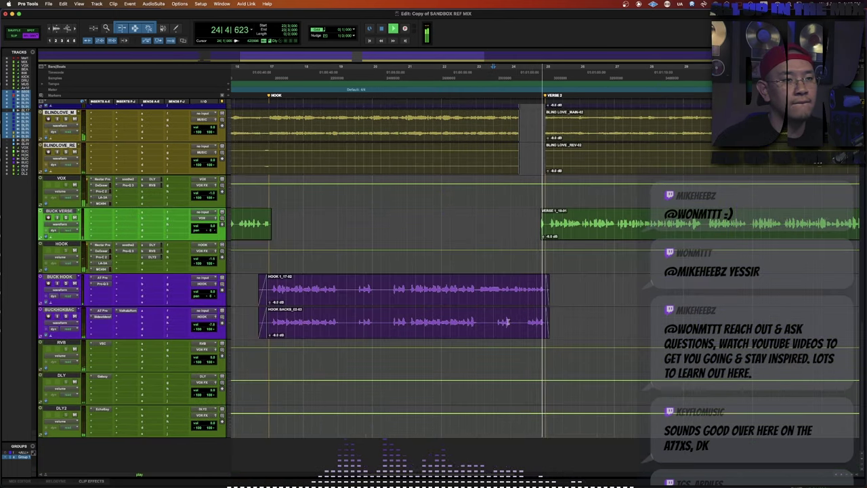
pyautogui.moveTo(494, 314); pyautogui.dragTo(513, 321)
pyautogui.press('KP_Enter')
pyautogui.press('Escape')
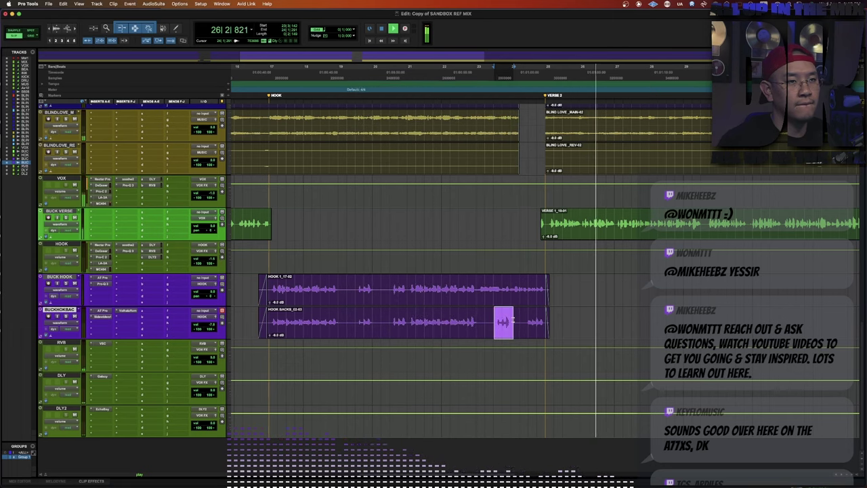
pyautogui.hotkey('alt', 'shift', 'd')
pyautogui.press('Return')
pyautogui.press('super+a')
pyautogui.press('Delete')
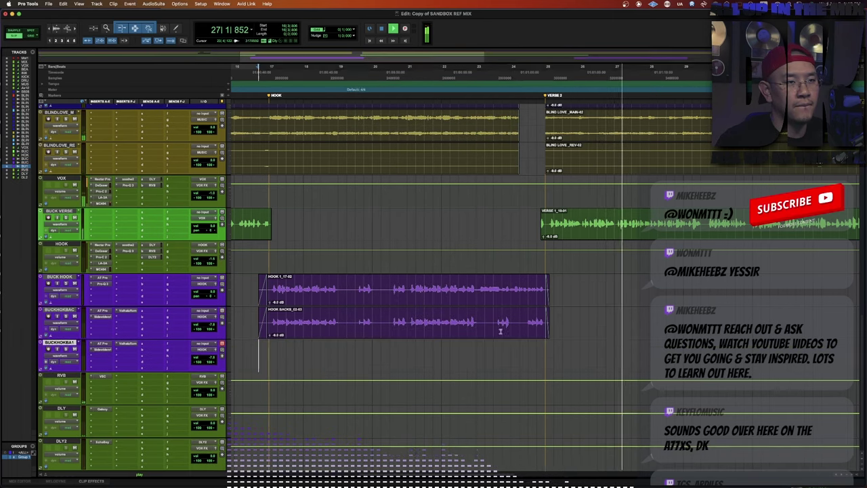
pyautogui.moveTo(494, 321); pyautogui.dragTo(507, 354)
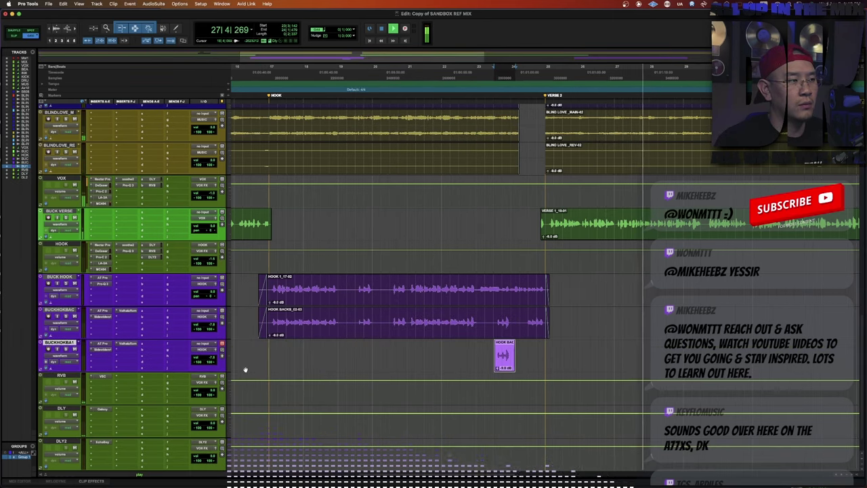
# Insert a Repeater delay on the duplicated backing-vocal track, set both delay rates to 1/4, and lower its output volume.
pyautogui.click(124, 350)
pyautogui.click(124, 350)
pyautogui.write('panman')
pyautogui.press('Return')
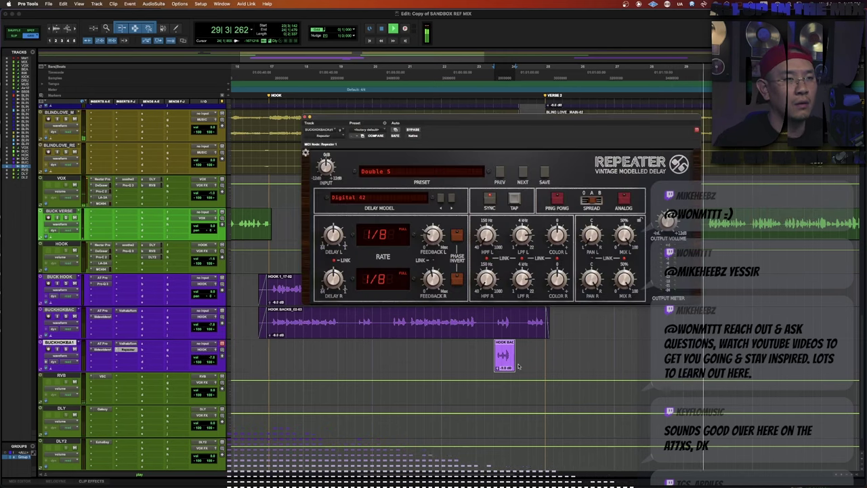
pyautogui.moveTo(332, 235); pyautogui.dragTo(334, 225)
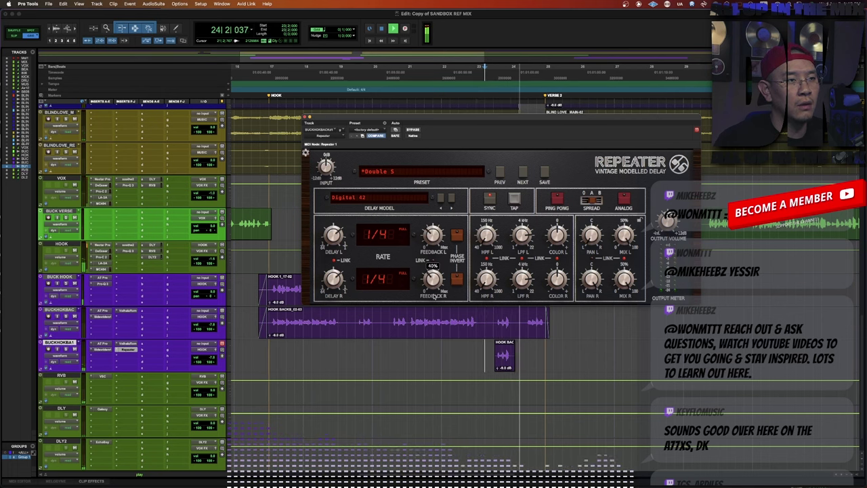
pyautogui.moveTo(670, 228); pyautogui.dragTo(669, 244)
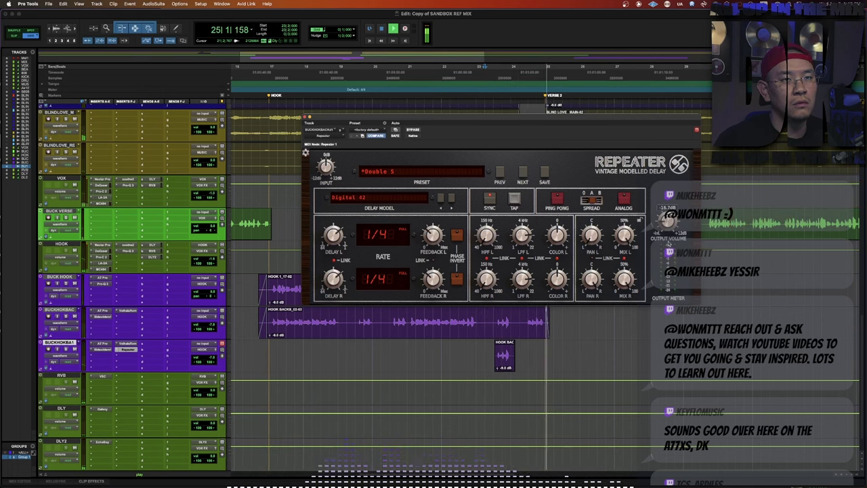
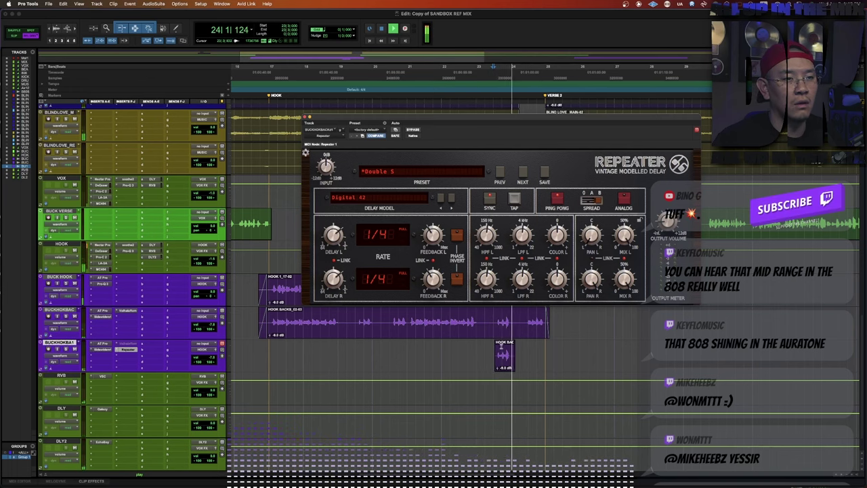
# Trim the start of the copied backing-vocal clip to just before its loudest part and audition the delay throw.
pyautogui.click(502, 347)
pyautogui.press('t')
pyautogui.press('t')
pyautogui.press('t')
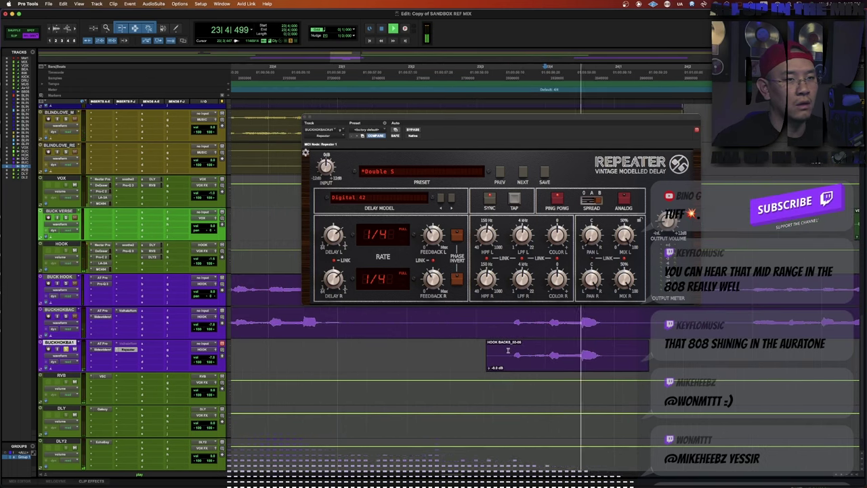
pyautogui.click(546, 354)
pyautogui.press('a')
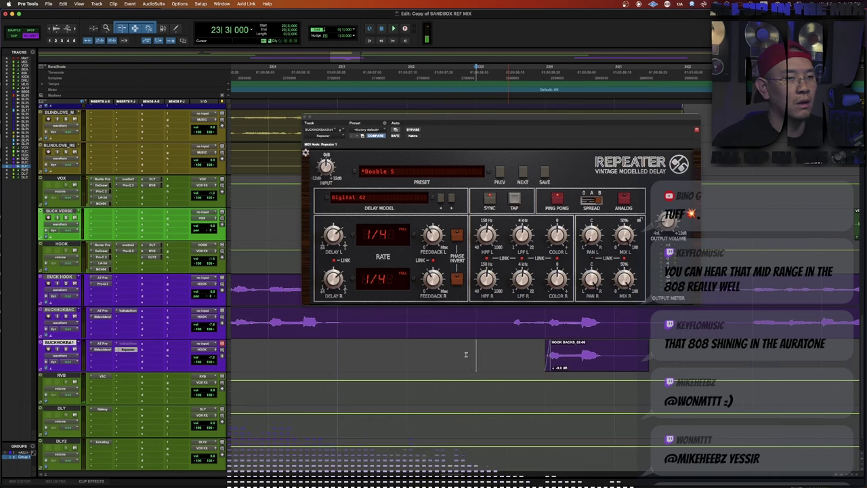
pyautogui.press('r')
pyautogui.press('space')
pyautogui.press('r')
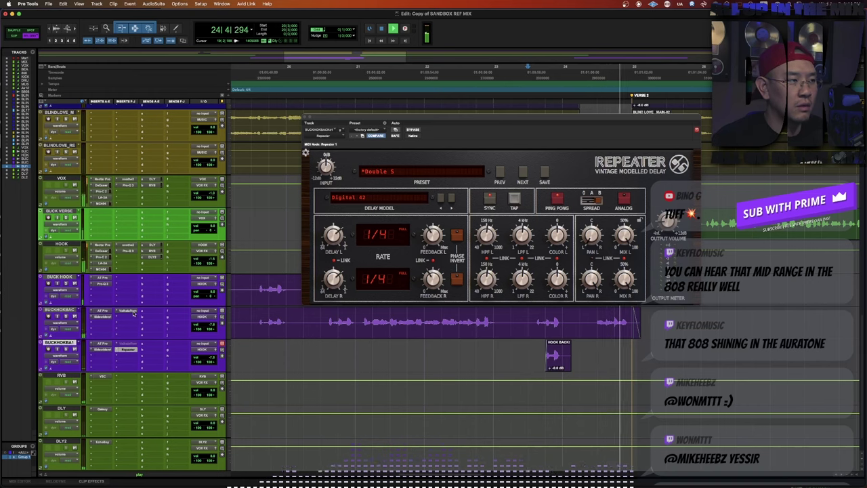
# Automate ValhallaRoom's bypass over the phrase between bars 23 and 24 on the original hook backing-vocal track and play it back.
pyautogui.moveTo(528, 318); pyautogui.dragTo(581, 317)
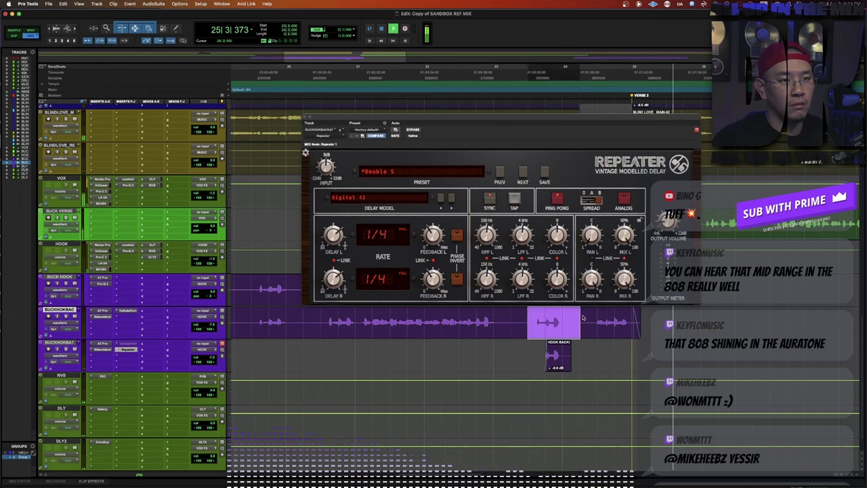
pyautogui.click(126, 311)
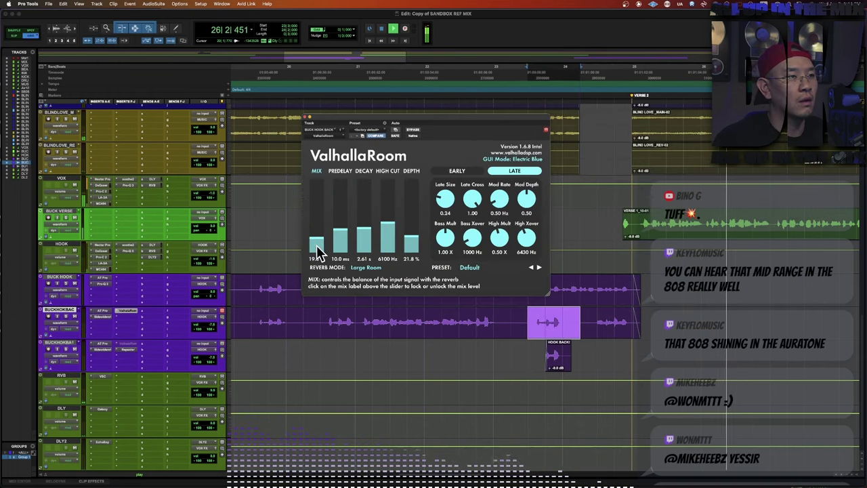
pyautogui.keyDown('ctrl'); pyautogui.keyDown('super'); pyautogui.click(320, 245); pyautogui.keyUp('super'); pyautogui.keyUp('ctrl')
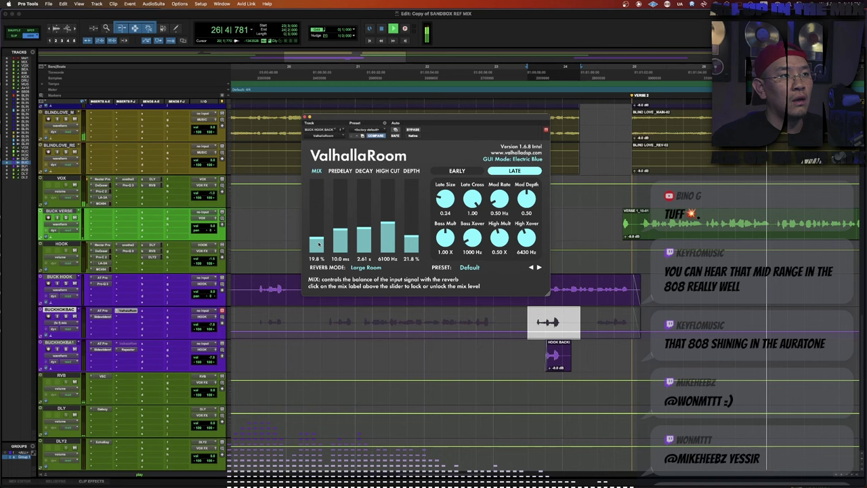
pyautogui.click(414, 130)
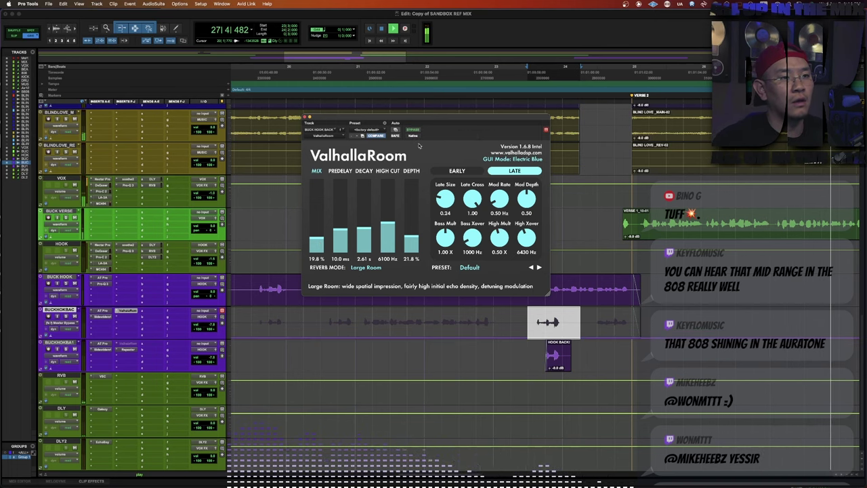
pyautogui.click(513, 320)
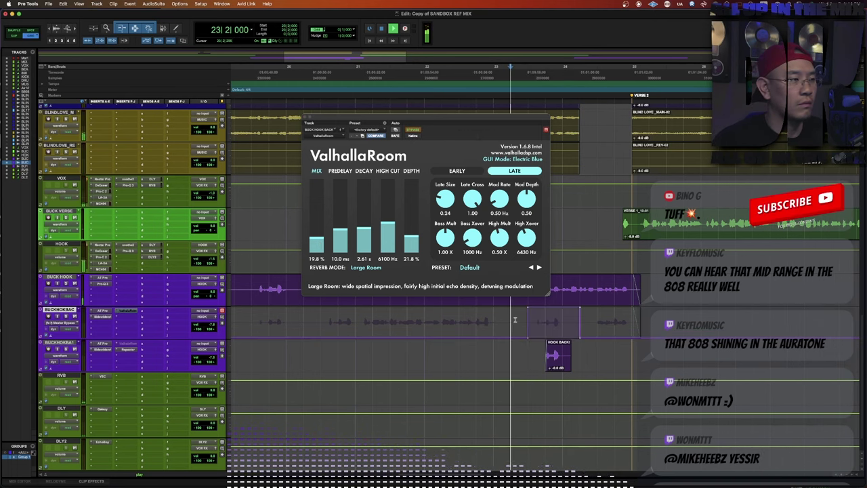
pyautogui.press('-')
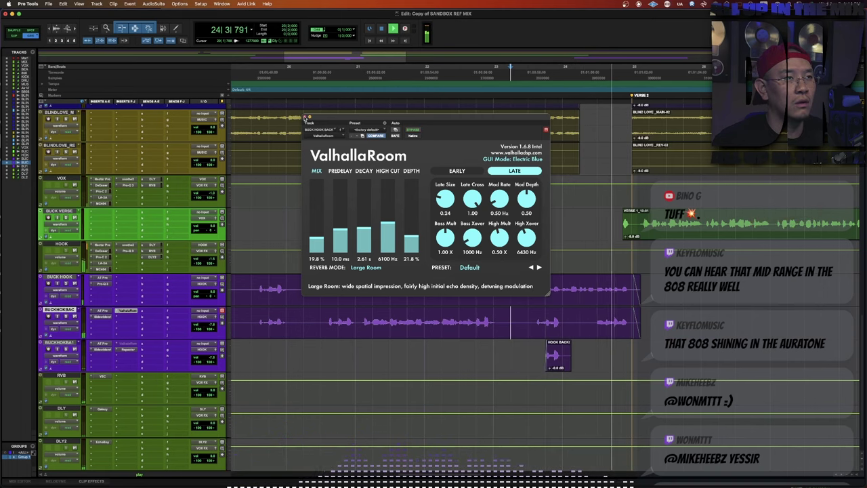
# Close the ValhallaRoom window and listen through the transition from the hook into verse 2.
pyautogui.press('super+w')
pyautogui.press('r')
pyautogui.press('r')
pyautogui.press('super+w')
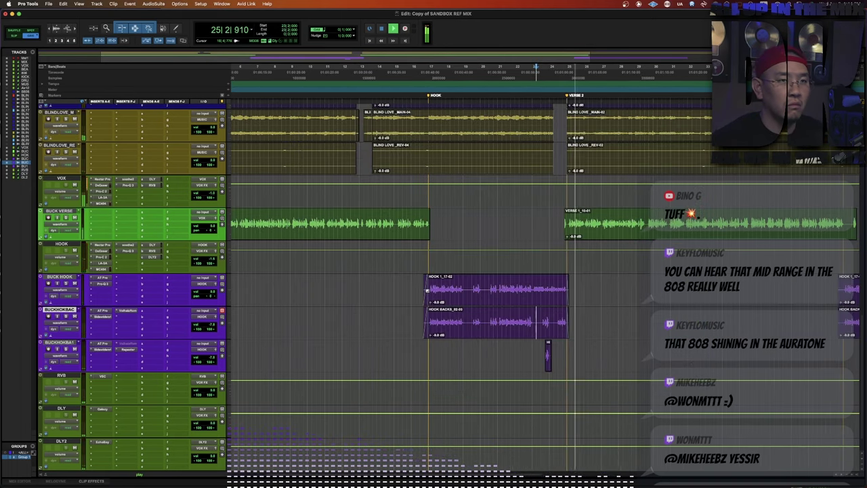
pyautogui.click(550, 211)
pyautogui.press('t')
pyautogui.press('r')
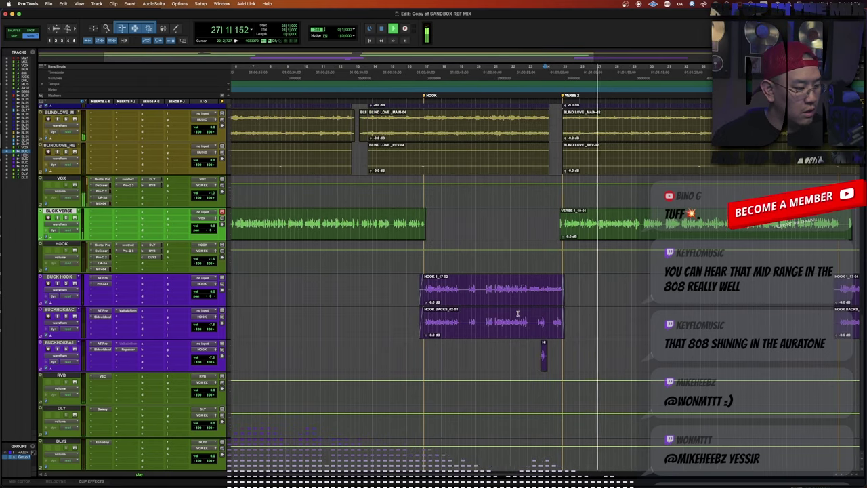
# Review the drum, music and vocal tracks during verse 2 playback and place the cursor at the start of the verse 2 vocal.
pyautogui.scroll(5, 521, 313)
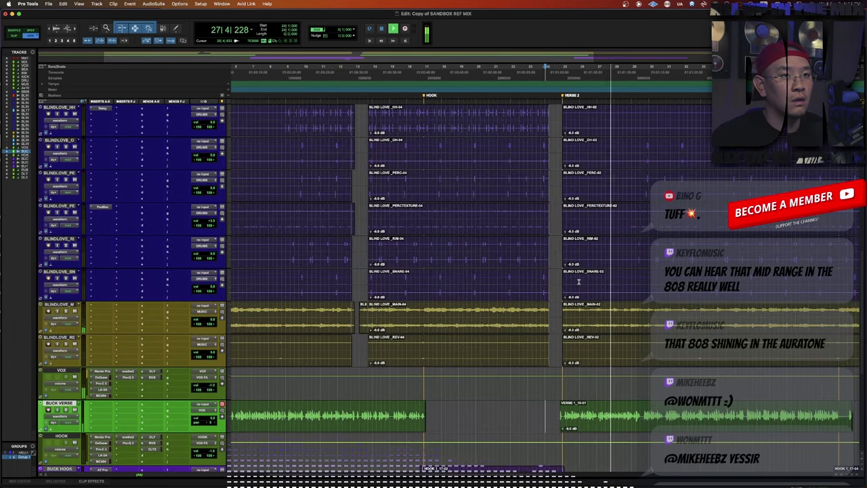
pyautogui.hotkey('ctrl', '[')
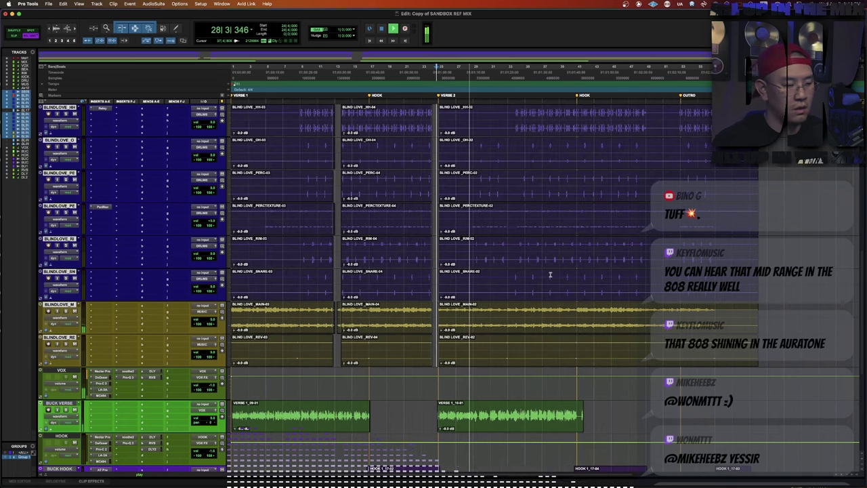
pyautogui.scroll(3, 512, 238)
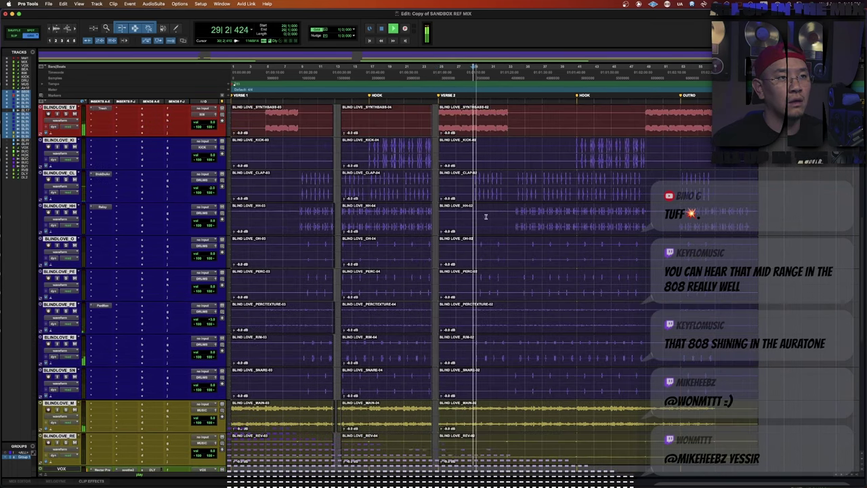
pyautogui.hotkey('ctrl', ']')
pyautogui.scroll(-5, 490, 231)
pyautogui.scroll(-3, 489, 231)
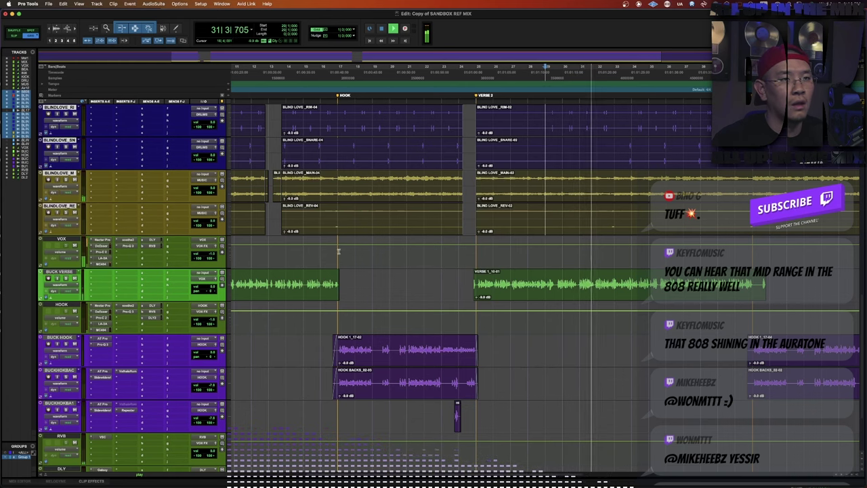
pyautogui.click(123, 253)
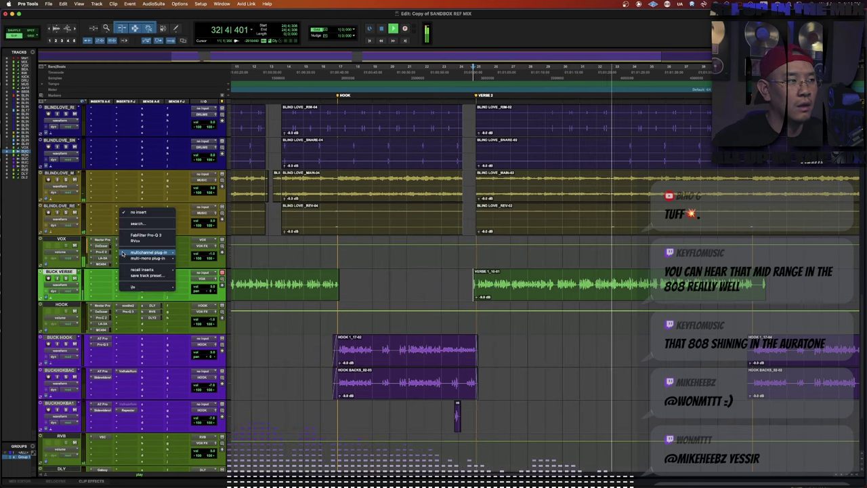
pyautogui.click(477, 277)
pyautogui.click(478, 277)
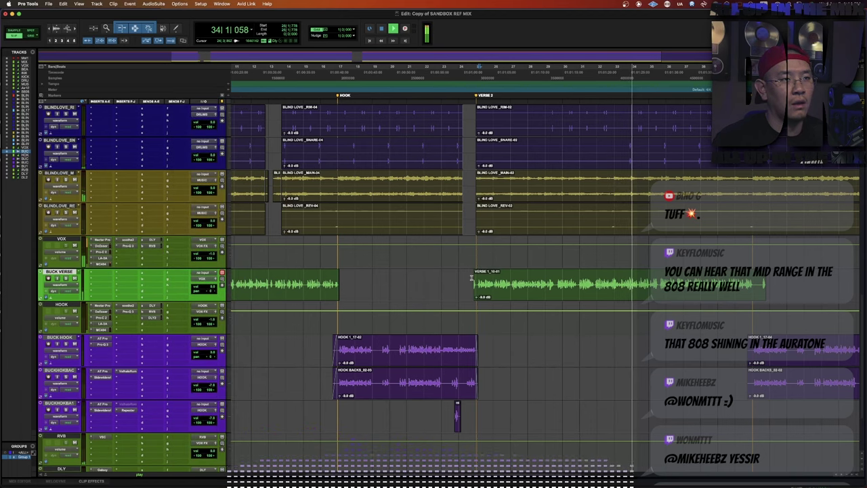
# Audition the entry of the 808 at bar 34 in verse 2.
pyautogui.scroll(5, 582, 307)
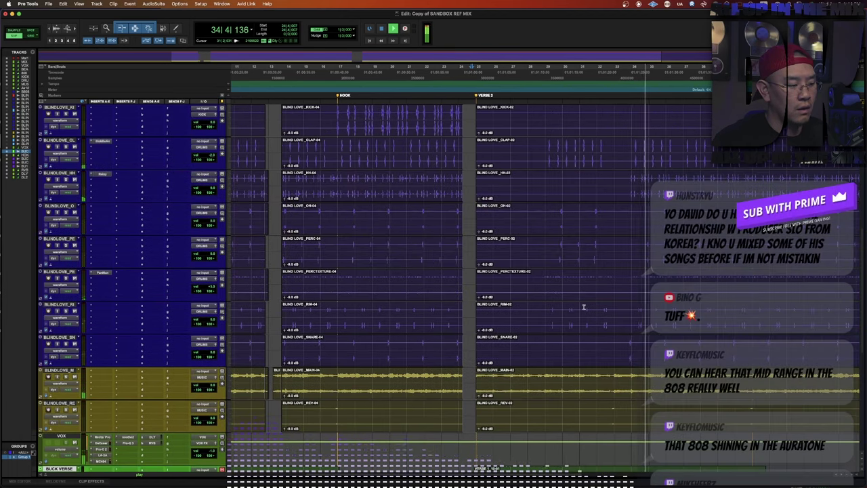
pyautogui.press('space')
pyautogui.scroll(4, 581, 330)
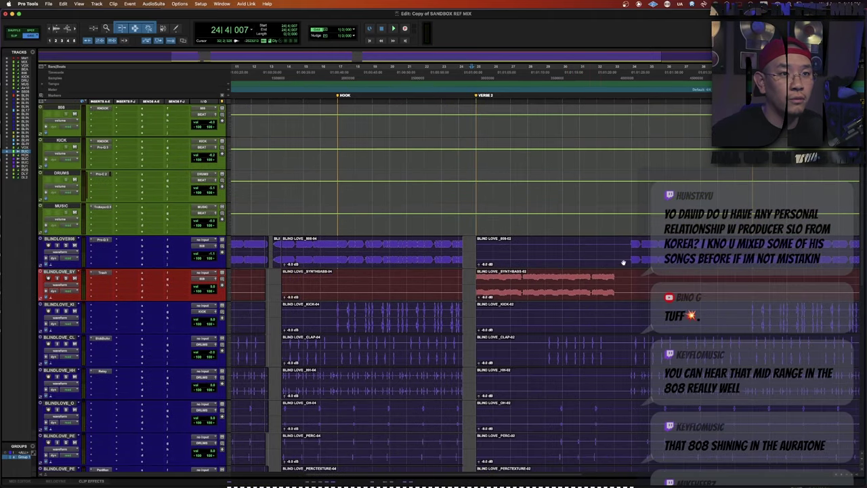
pyautogui.click(631, 245)
pyautogui.press('space')
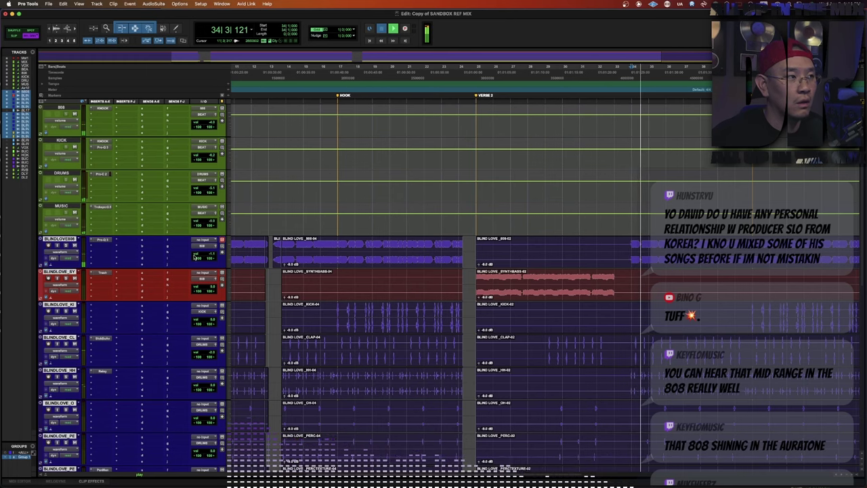
pyautogui.press('space')
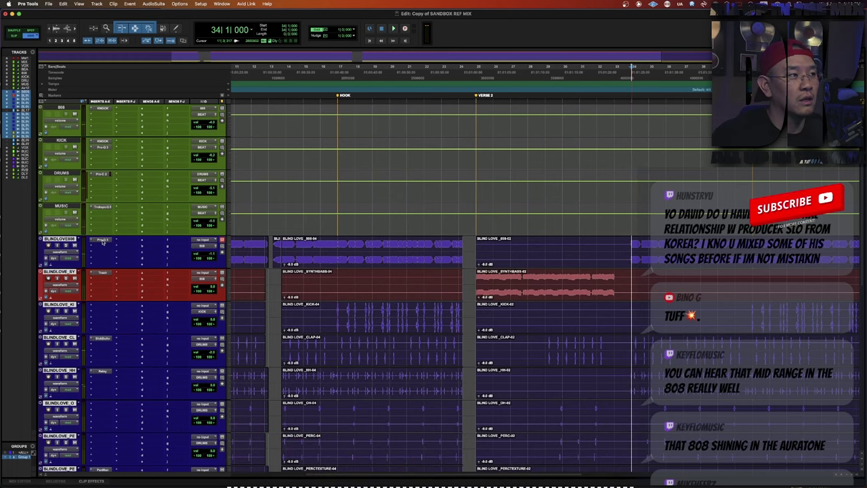
# Check the Pro-Q 3 on the 808 track and the KNOCK plug-in on the 808 bus, and replay from bar 34.
pyautogui.click(102, 241)
pyautogui.click(102, 240)
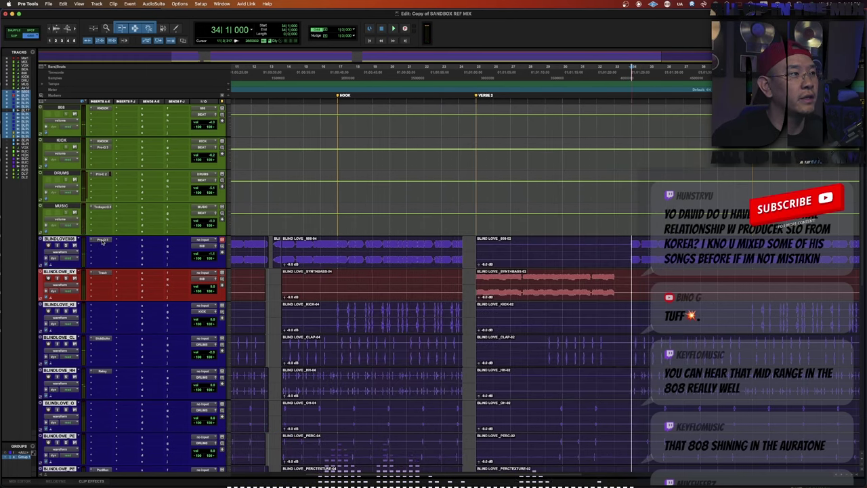
pyautogui.click(103, 109)
pyautogui.click(102, 108)
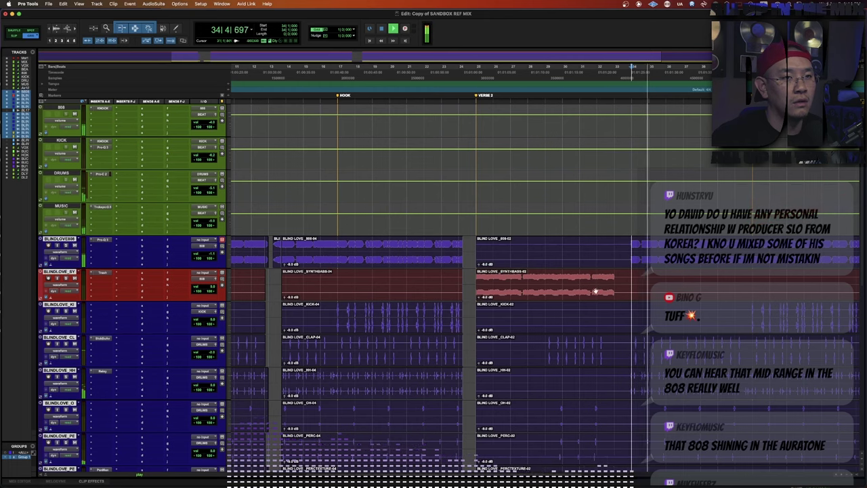
# Lower the 808 bus volume slightly while verse 2 plays.
pyautogui.press('r')
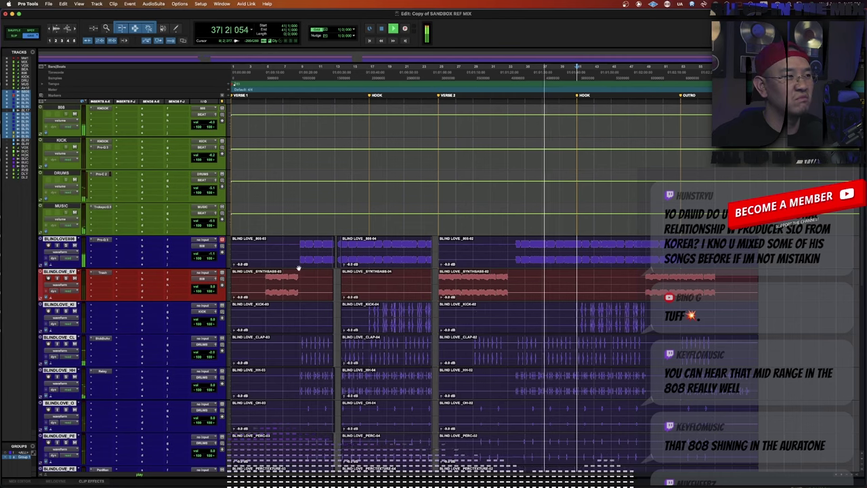
pyautogui.scroll(3, 223, 229)
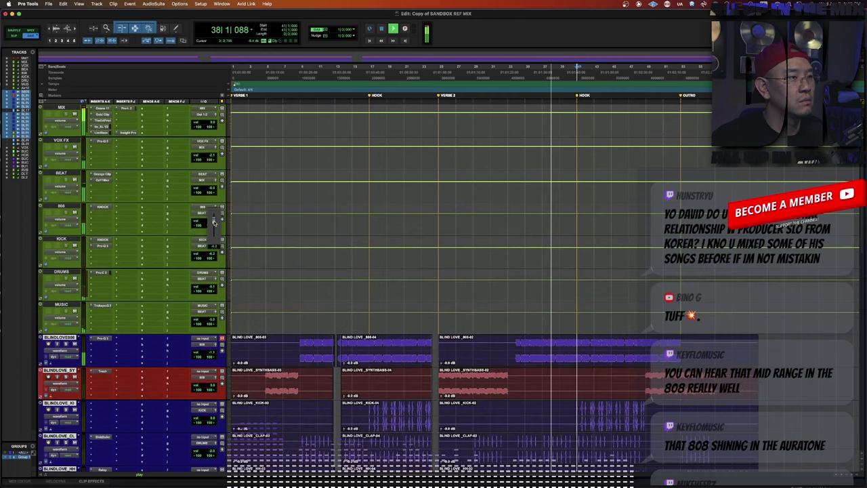
pyautogui.scroll(1, 215, 225)
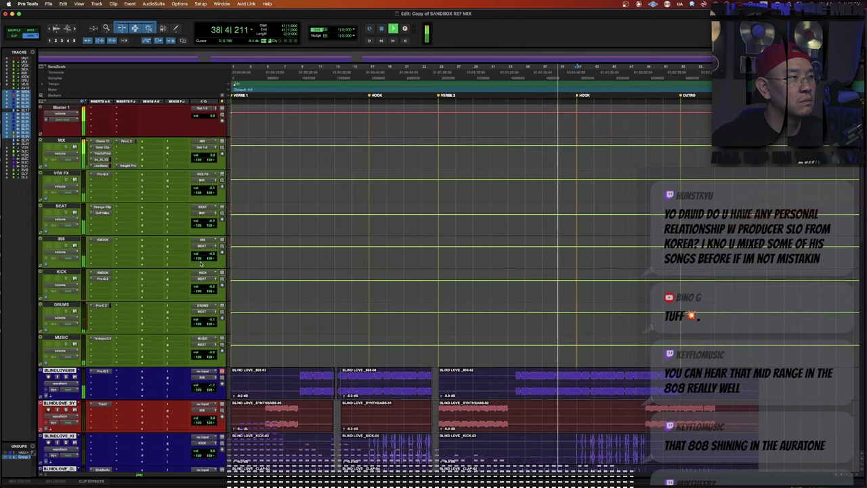
# Check the mix loudness in Insight Pro and compare the second hook with the MIX bus's bx_XL V2 inactive and active.
pyautogui.click(127, 165)
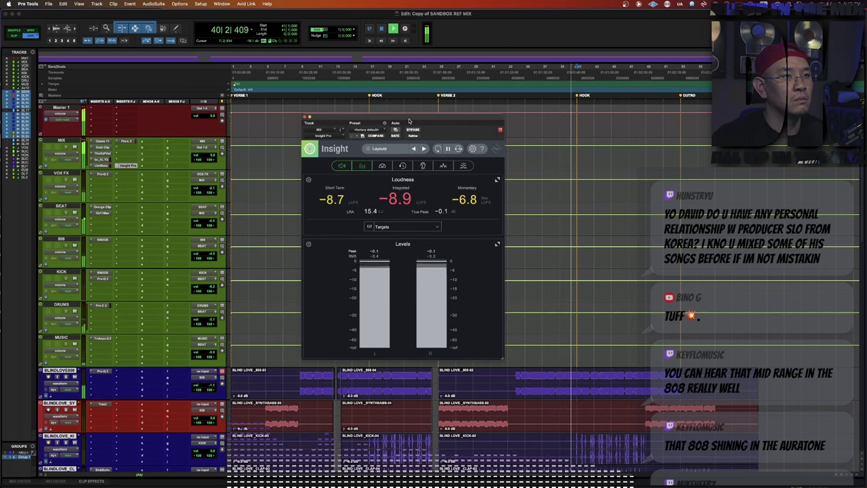
pyautogui.moveTo(415, 124); pyautogui.dragTo(503, 109)
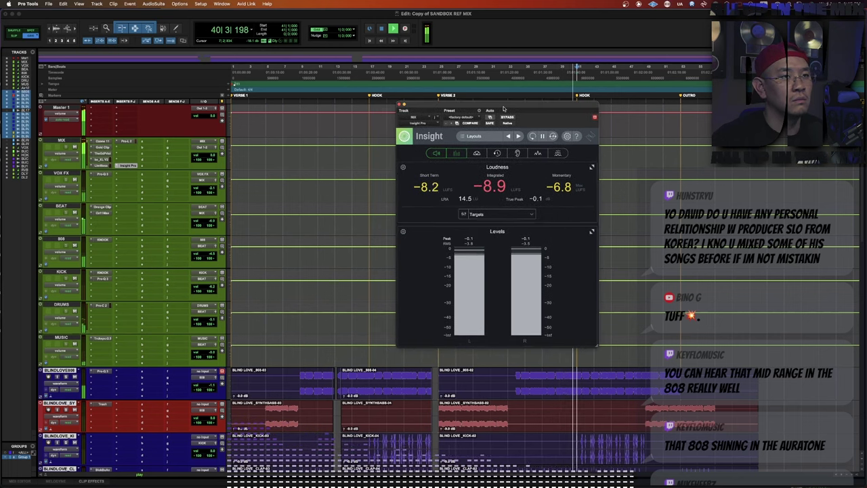
pyautogui.click(100, 160)
pyautogui.keyDown('ctrl'); pyautogui.keyDown('super'); pyautogui.click(100, 160); pyautogui.keyUp('super'); pyautogui.keyUp('ctrl')
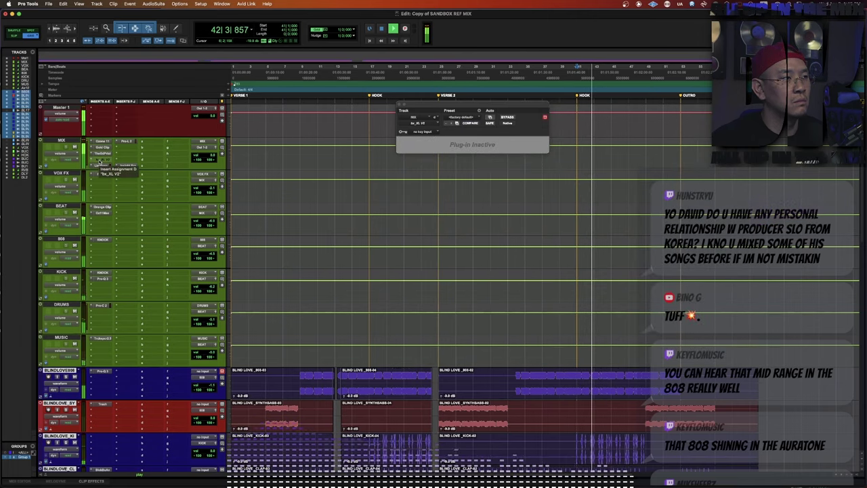
pyautogui.keyDown('ctrl'); pyautogui.keyDown('super'); pyautogui.click(101, 161); pyautogui.keyUp('super'); pyautogui.keyUp('ctrl')
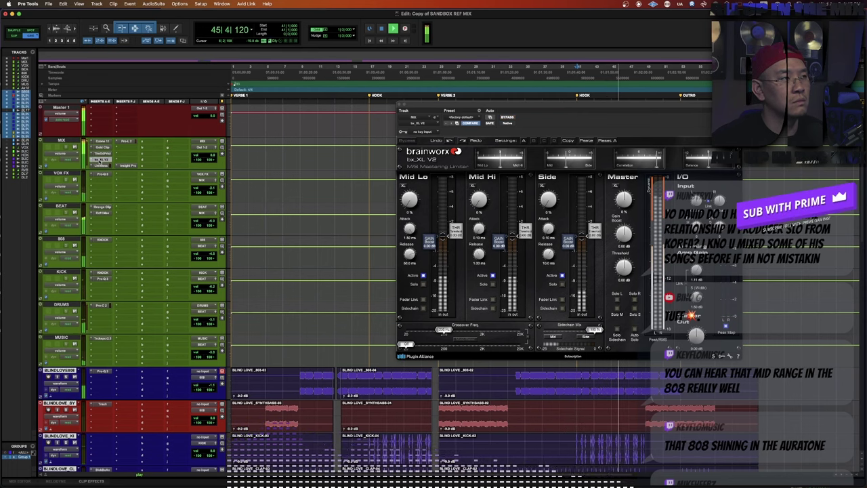
# Compare the second hook with the MIX bus's bx_XL V2 limiter bypassed and engaged.
pyautogui.keyDown('super'); pyautogui.click(101, 160); pyautogui.keyUp('super')
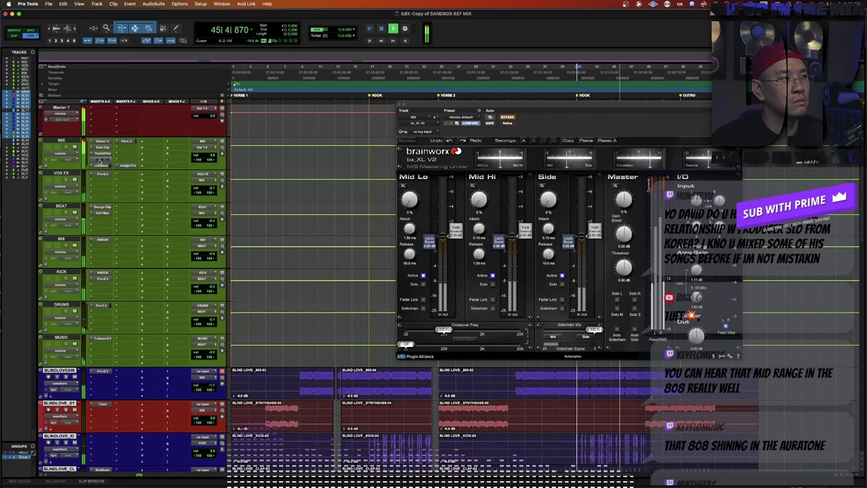
pyautogui.keyDown('super'); pyautogui.click(101, 161); pyautogui.keyUp('super')
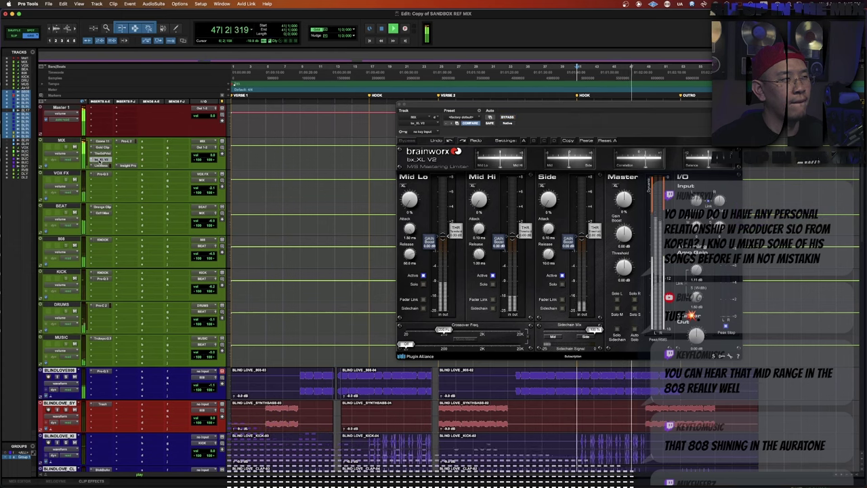
pyautogui.keyDown('super'); pyautogui.click(100, 161); pyautogui.keyUp('super')
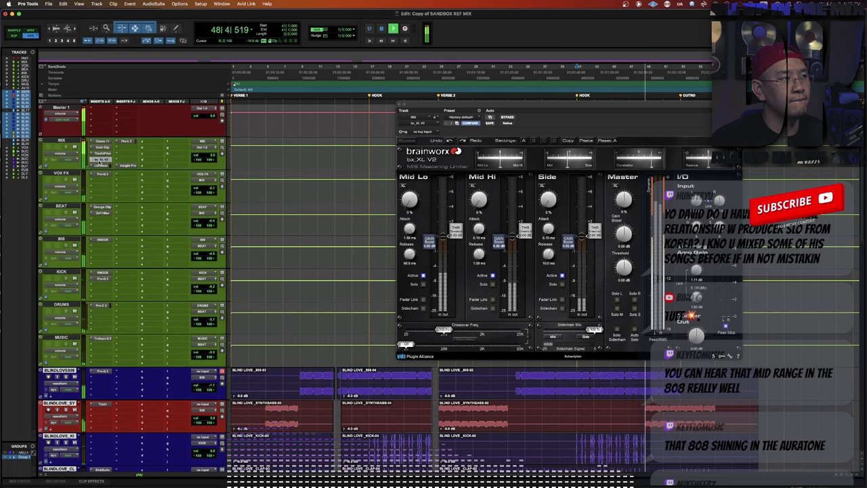
pyautogui.press('space')
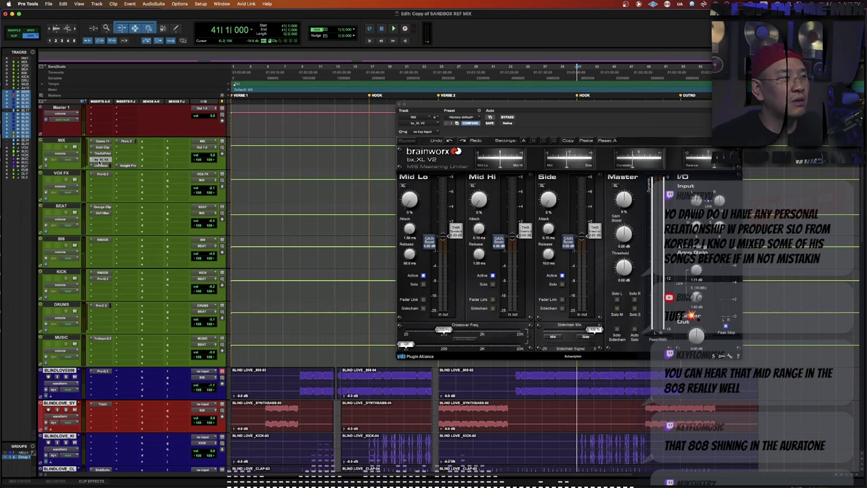
# Replay the second hook from bar 41, close the bx_XL V2 window, and audition the section again with the limiter bypassed.
pyautogui.press('space')
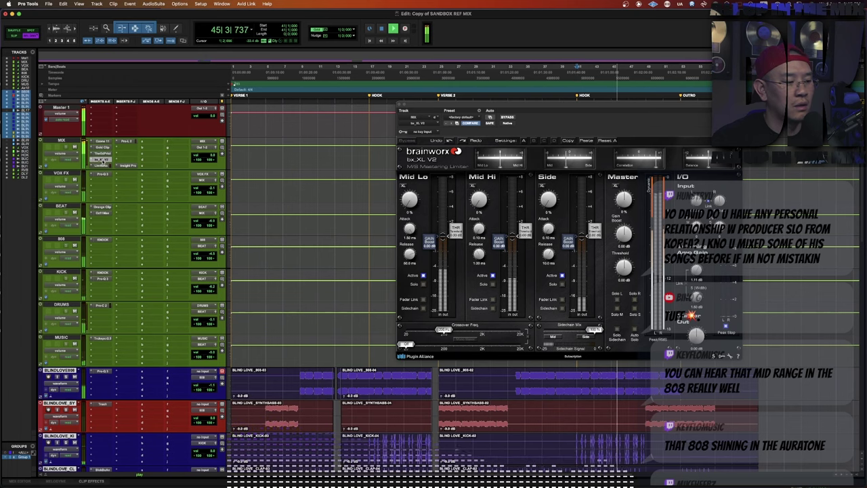
pyautogui.press('space')
pyautogui.press('super+w')
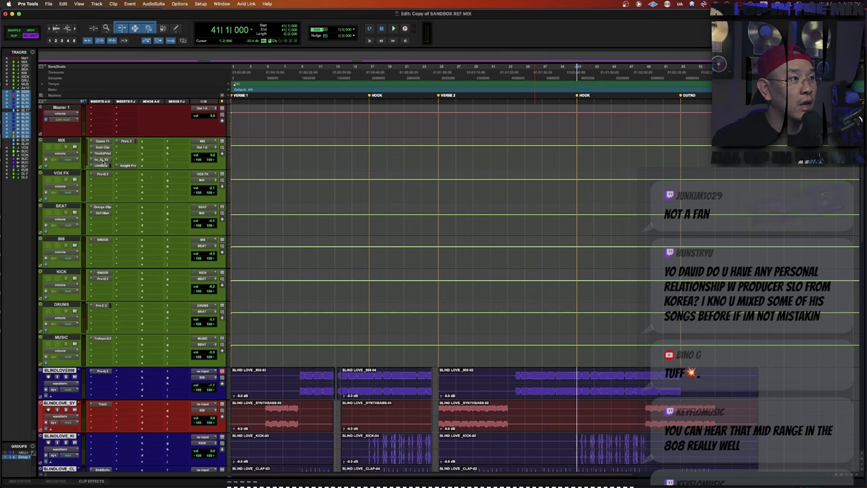
pyautogui.press('space')
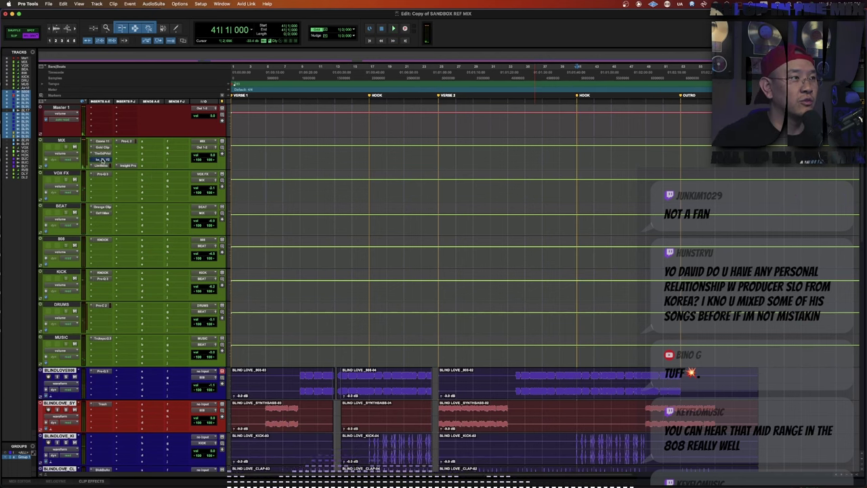
pyautogui.press('space')
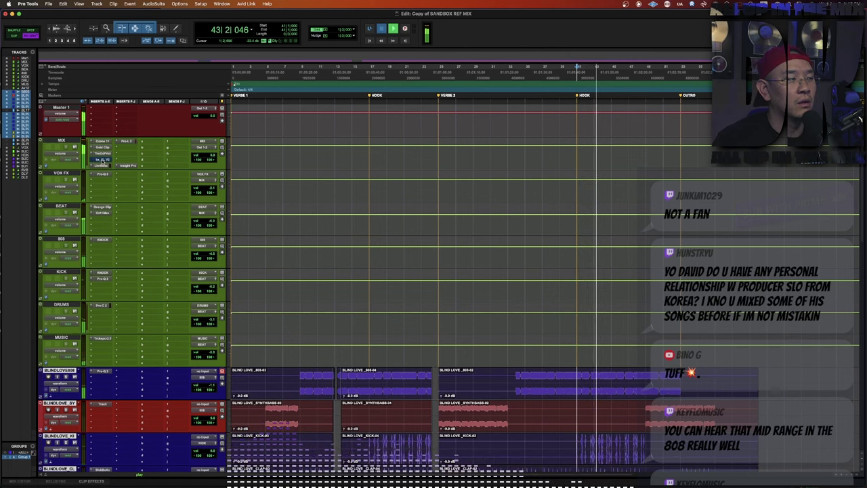
pyautogui.press('space')
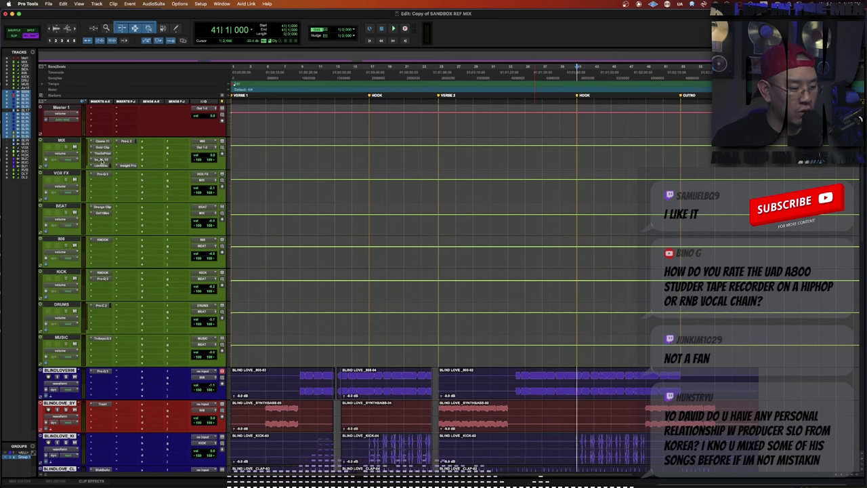
# Audition the second hook with bx_XL V2 engaged, make the limiter inactive on the MIX bus, and replay from bar 41.
pyautogui.click(101, 159)
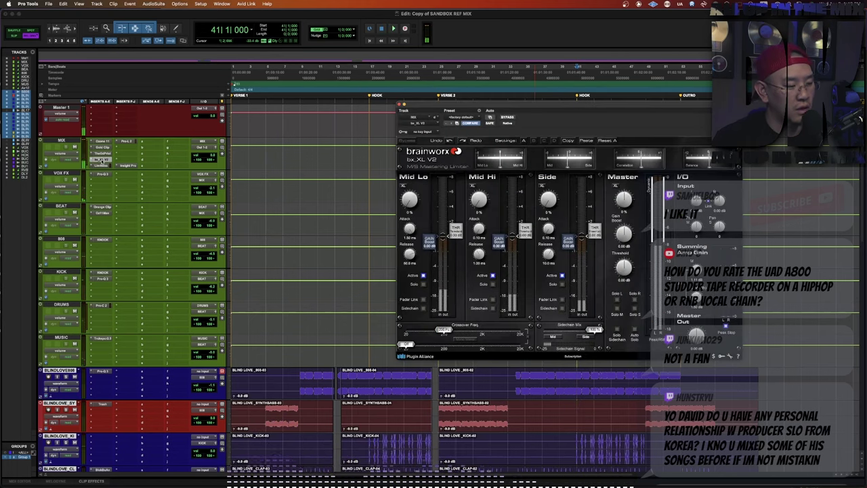
pyautogui.press('space')
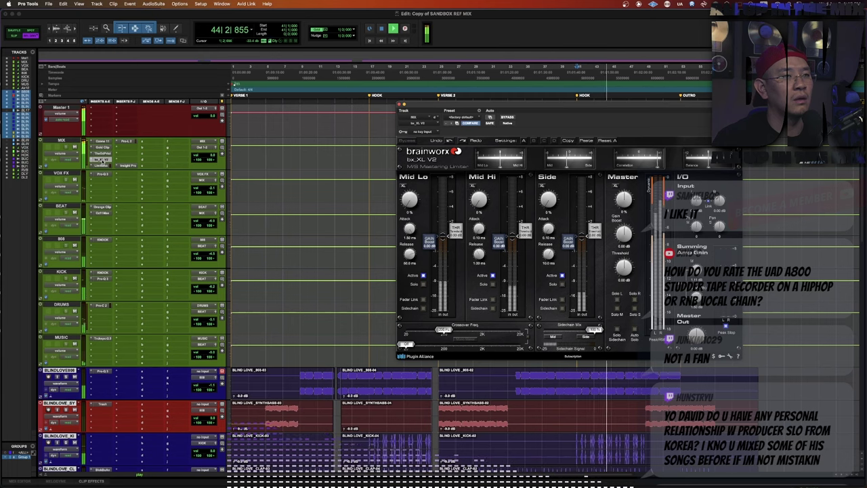
pyautogui.press('space')
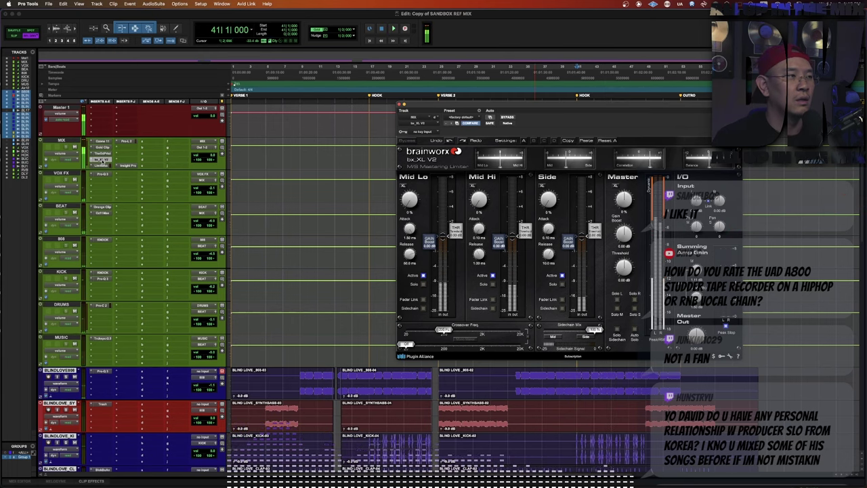
pyautogui.keyDown('ctrl'); pyautogui.keyDown('super'); pyautogui.click(101, 159); pyautogui.keyUp('super'); pyautogui.keyUp('ctrl')
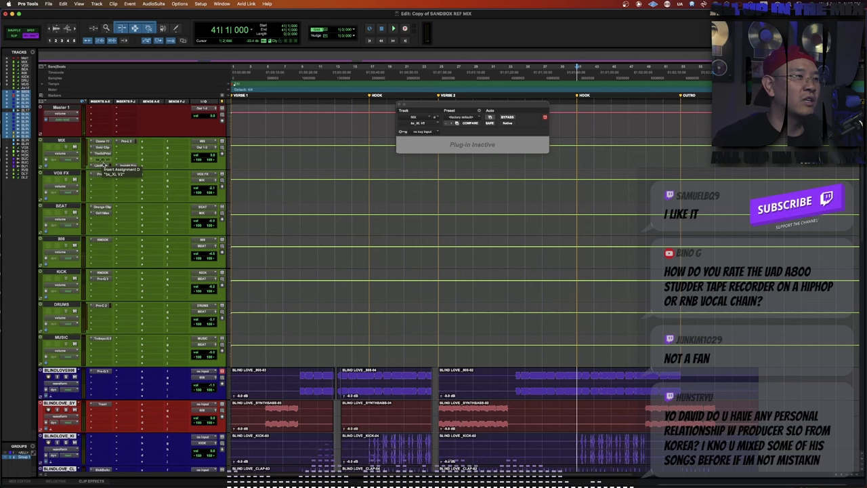
pyautogui.press('space')
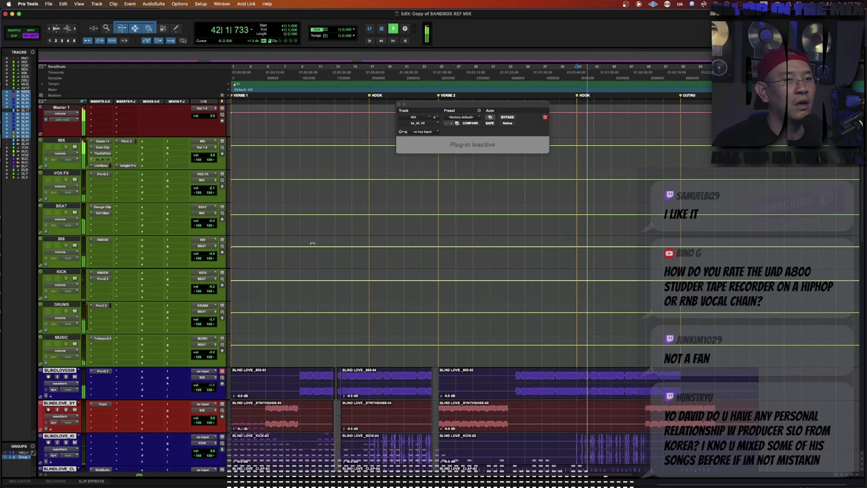
# Insert Pro-Q 3 on the hook backing vocal track and boost about 386 Hz by about 1.4 dB.
pyautogui.scroll(-5, 378, 249)
pyautogui.scroll(-10, 378, 248)
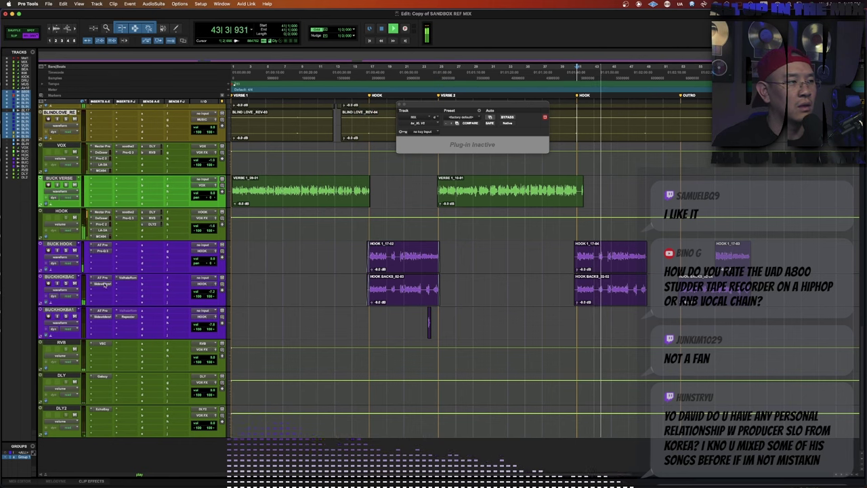
pyautogui.click(124, 285)
pyautogui.click(136, 268)
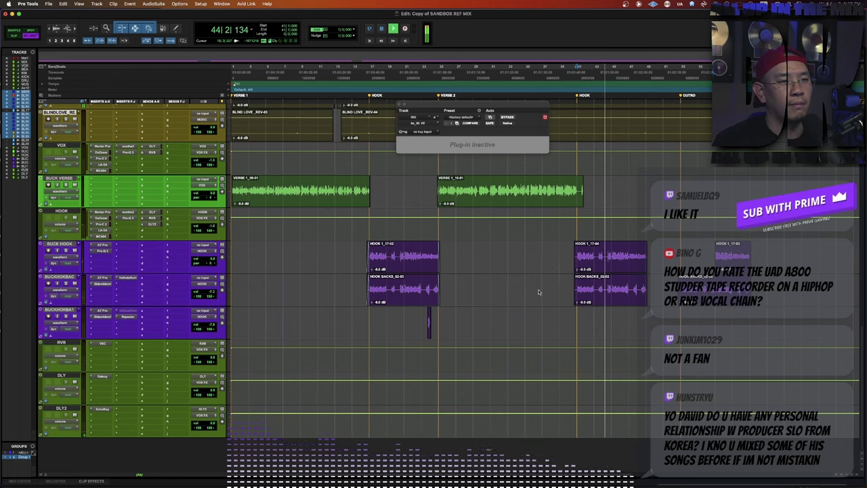
pyautogui.moveTo(588, 229)
pyautogui.mouseDown()
pyautogui.moveTo(579, 200)
pyautogui.moveTo(577, 212)
pyautogui.moveTo(577, 169)
pyautogui.moveTo(576, 224)
pyautogui.mouseUp()
pyautogui.scroll(5, 579, 211)
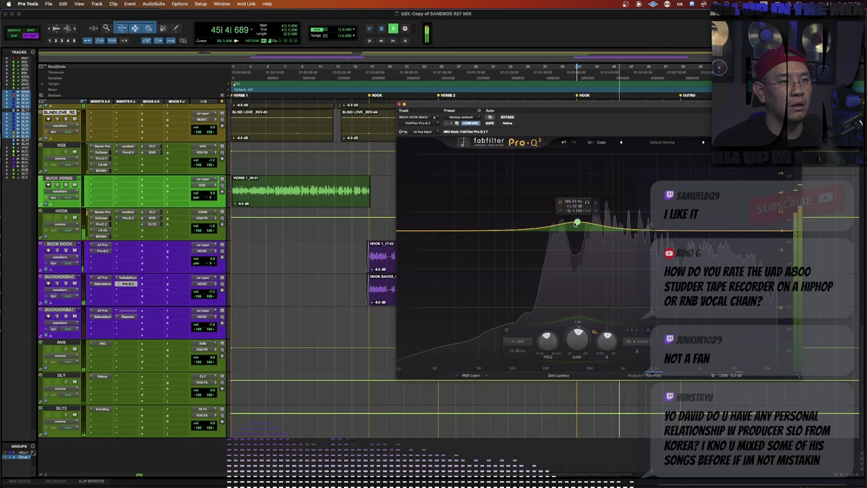
pyautogui.press('super+w')
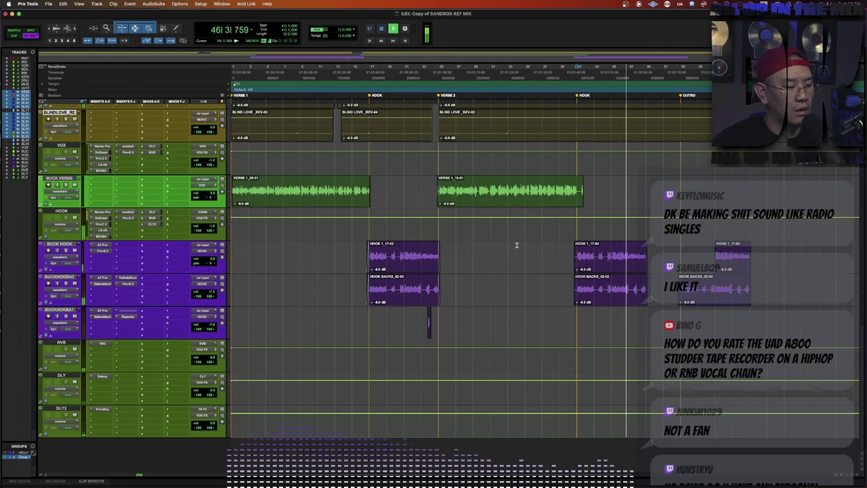
# Stop playback, place the start position at bar 16 before the first hook, and adjust the hook backing vocal's volume.
pyautogui.press('super+bracketleft')
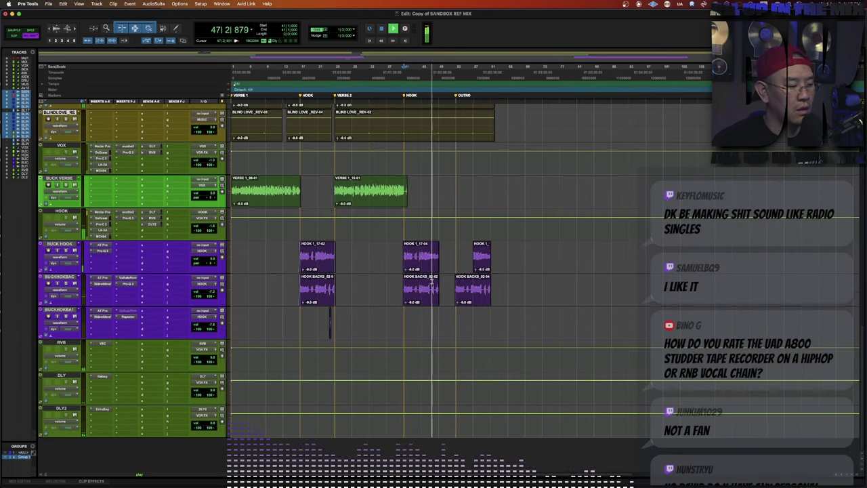
pyautogui.press('super+bracketright')
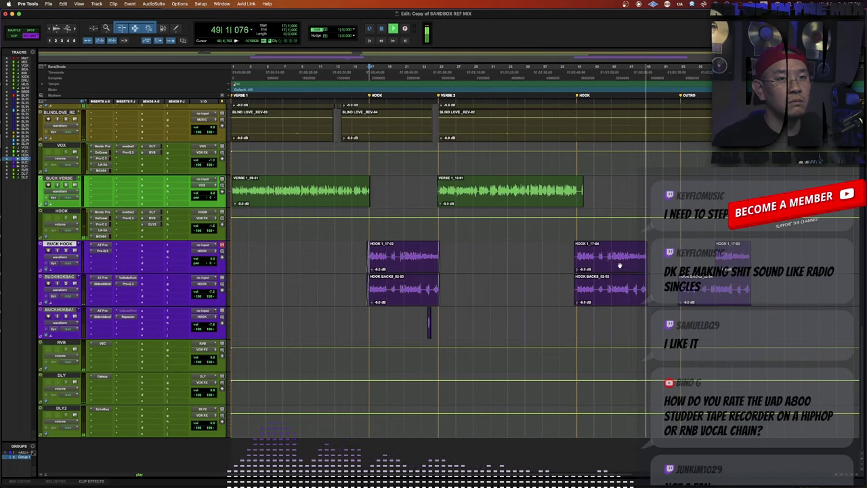
pyautogui.click(630, 282)
pyautogui.press('space')
pyautogui.click(361, 300)
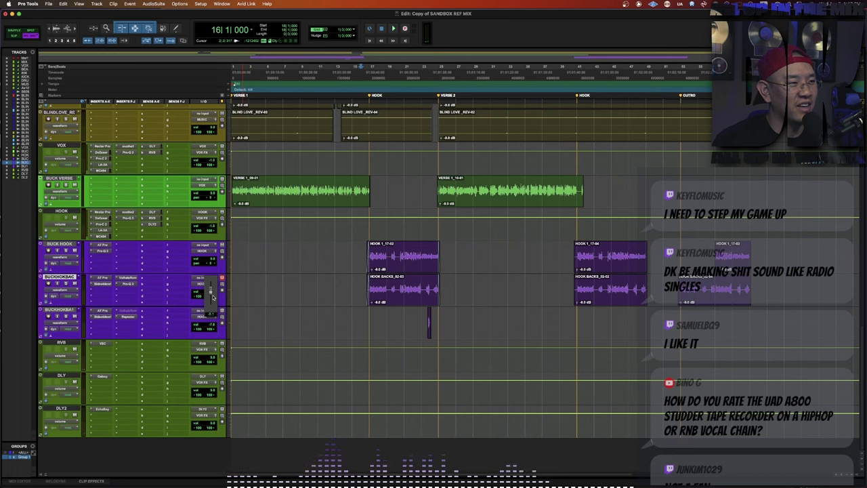
# Examine the fade-in at the start of the first BUCK VERSE clip and put the playback position at bar 1.
pyautogui.press('super+bracketleft')
pyautogui.tripleClick(252, 185)
pyautogui.press('t')
pyautogui.press('t')
pyautogui.press('t')
pyautogui.press('t')
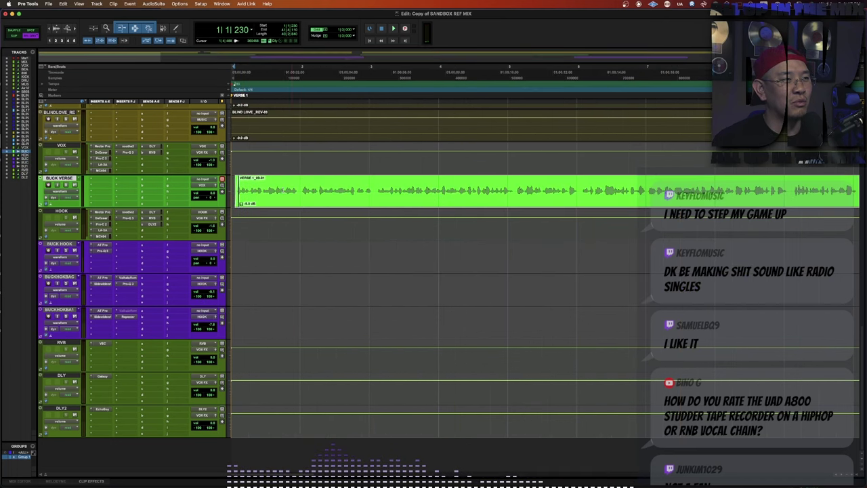
pyautogui.click(234, 184)
pyautogui.press('t')
pyautogui.press('t')
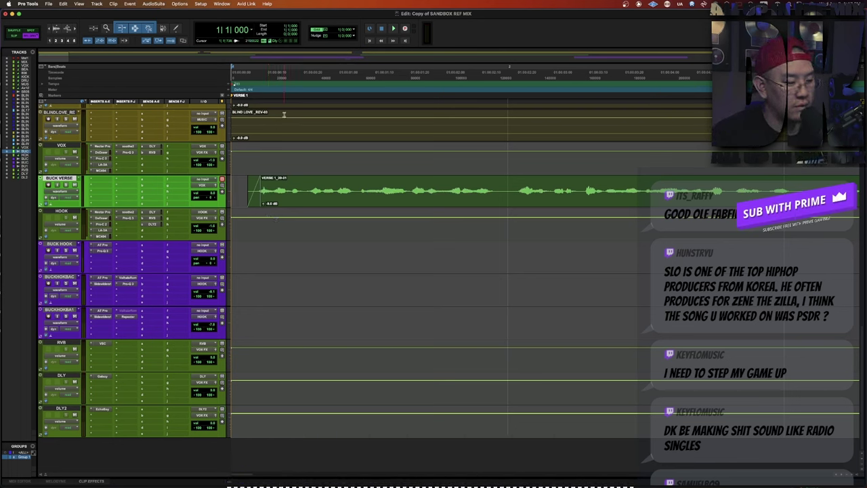
# Play verse 1 from bar 1 to hear how the lead vocal enters.
pyautogui.press('space')
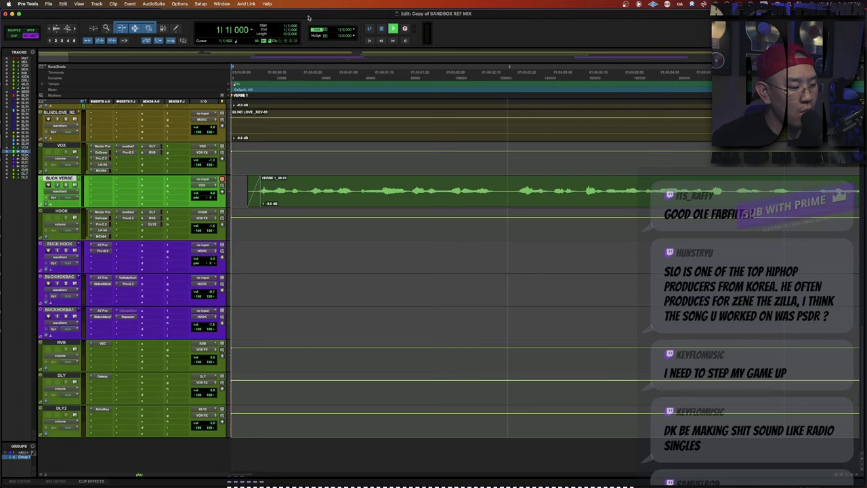
pyautogui.press('r')
pyautogui.press('r')
pyautogui.press('r')
pyautogui.press('r')
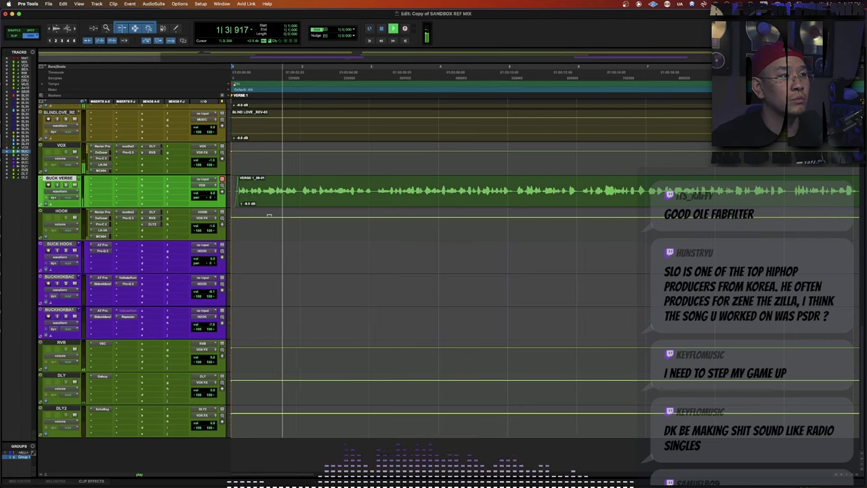
pyautogui.scroll(5, 316, 247)
pyautogui.press('r')
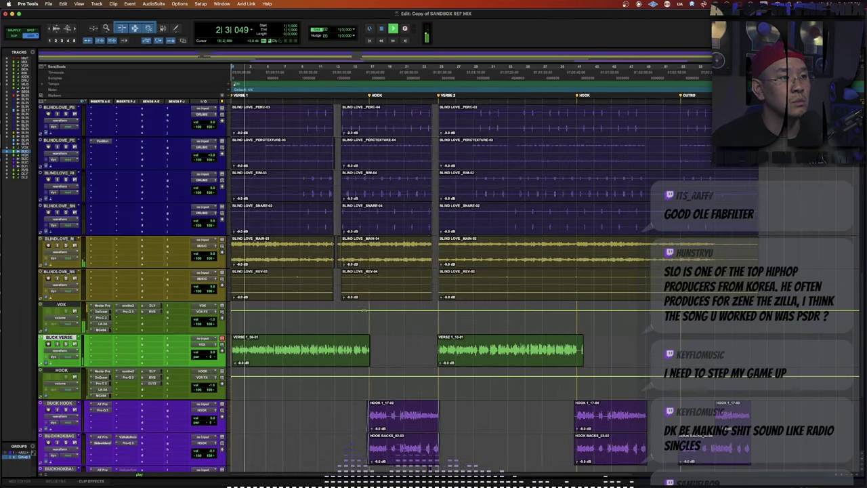
# Set the playback start at bar 11 across the beat tracks and stop playback.
pyautogui.click(336, 312)
pyautogui.press('t')
pyautogui.press('t')
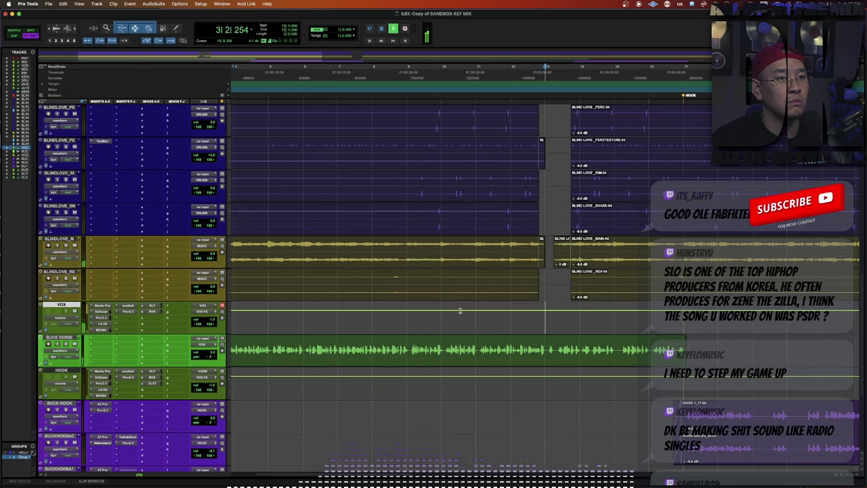
pyautogui.press('super+bracketleft')
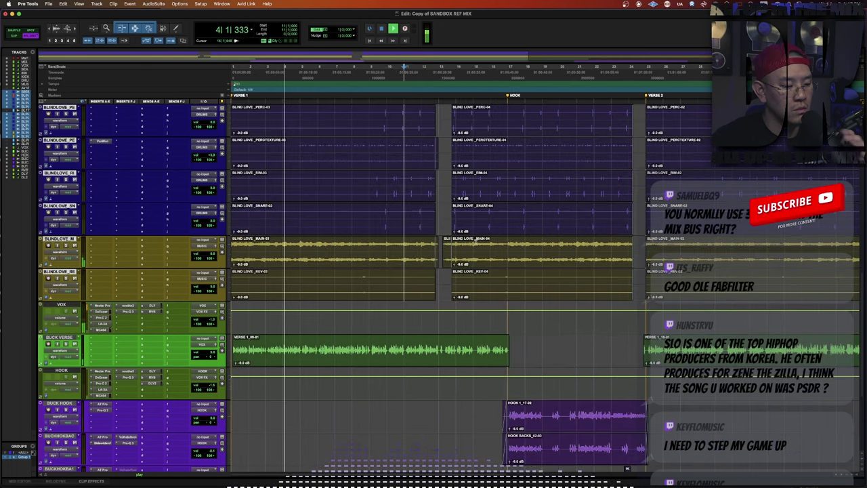
pyautogui.scroll(10, 406, 271)
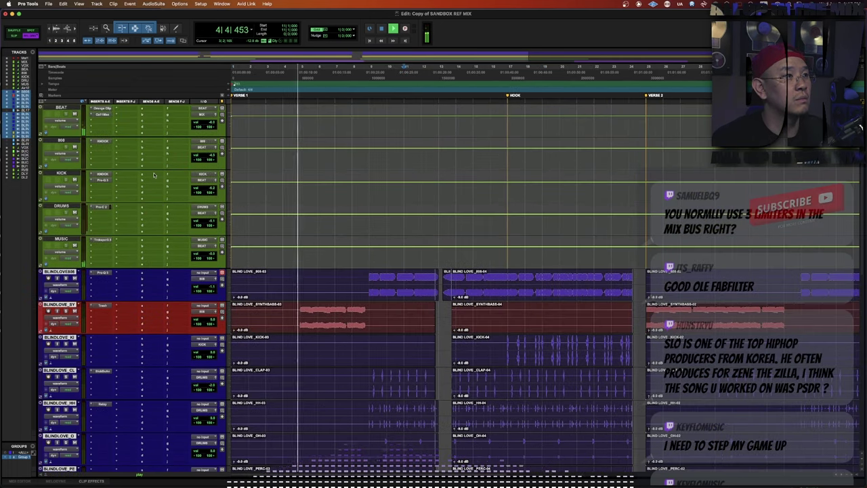
pyautogui.press('space')
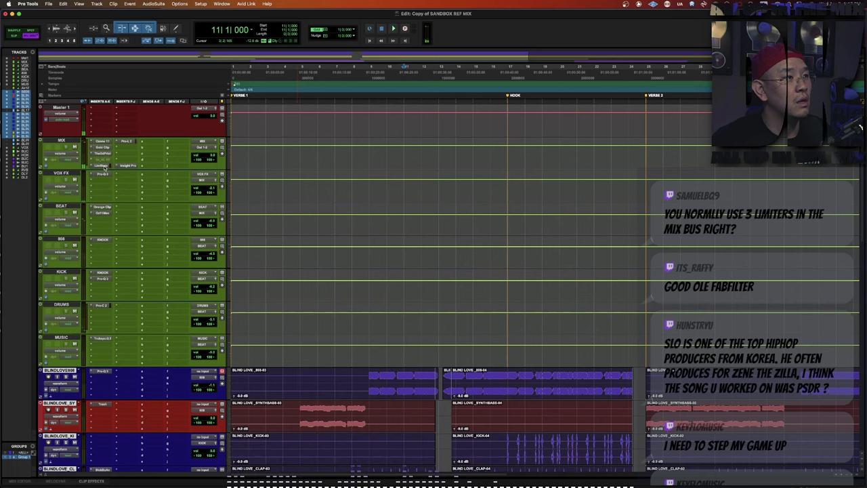
# Review the Gold Clip and The God Particle settings on the MIX bus.
pyautogui.click(102, 164)
pyautogui.click(102, 156)
pyautogui.click(101, 148)
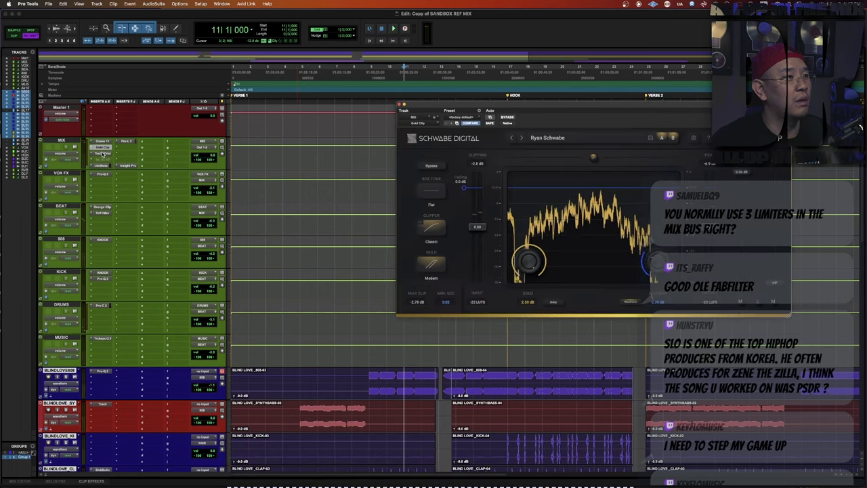
pyautogui.click(102, 154)
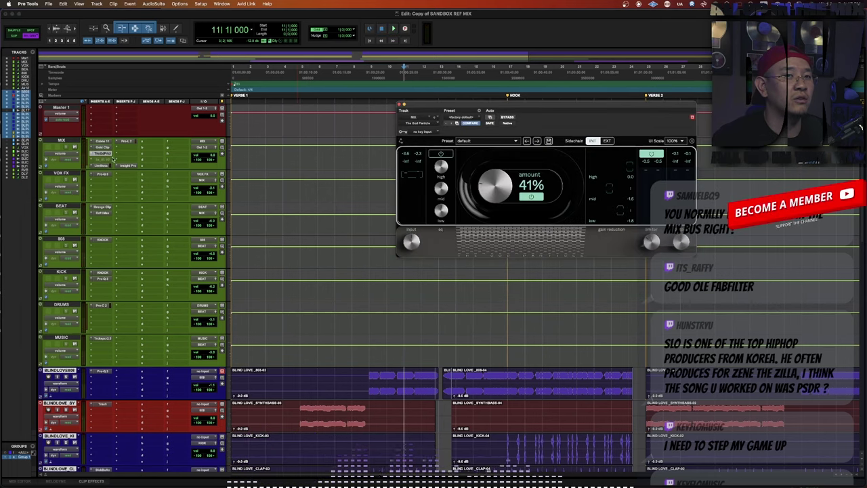
# Play from bar 11 and from the first hook at bar 17 while watching The God Particle's gain reduction.
pyautogui.press('space')
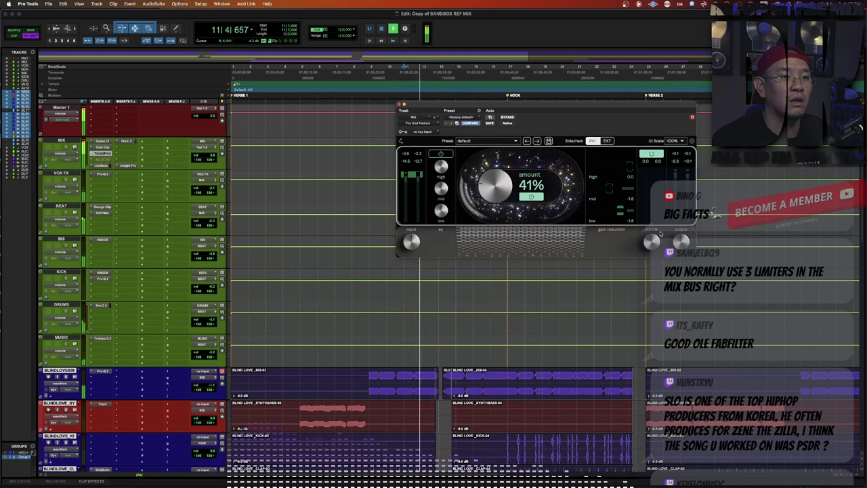
pyautogui.press('space')
pyautogui.click(508, 377)
pyautogui.press('space')
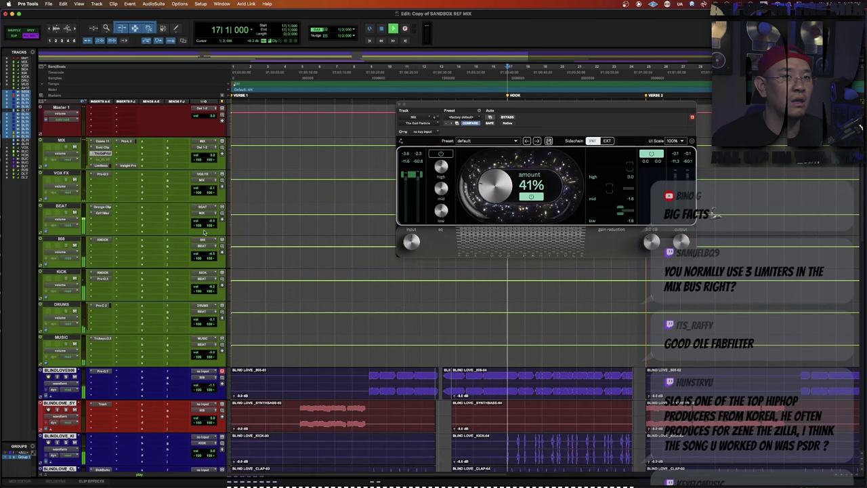
pyautogui.press('space')
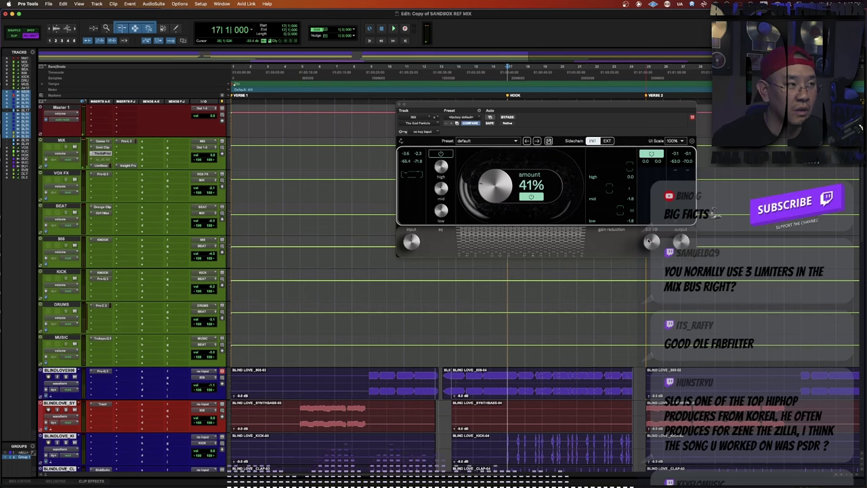
# Check Limitless and Pro-L 2 on the MIX bus, playing the first hook and reading its loudness in Insight Pro.
pyautogui.click(103, 165)
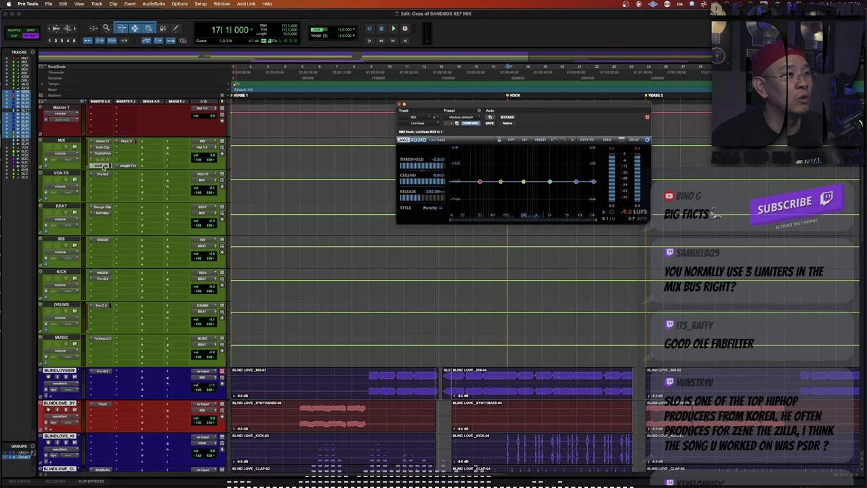
pyautogui.click(125, 142)
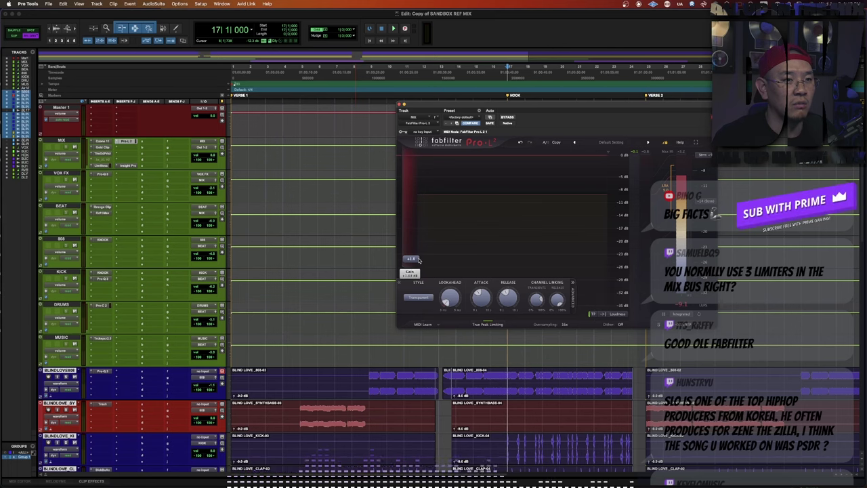
pyautogui.press('space')
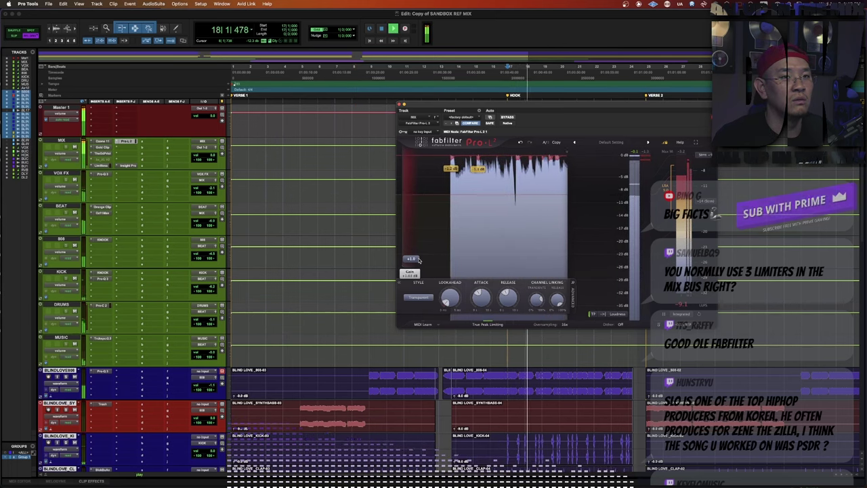
pyautogui.click(127, 166)
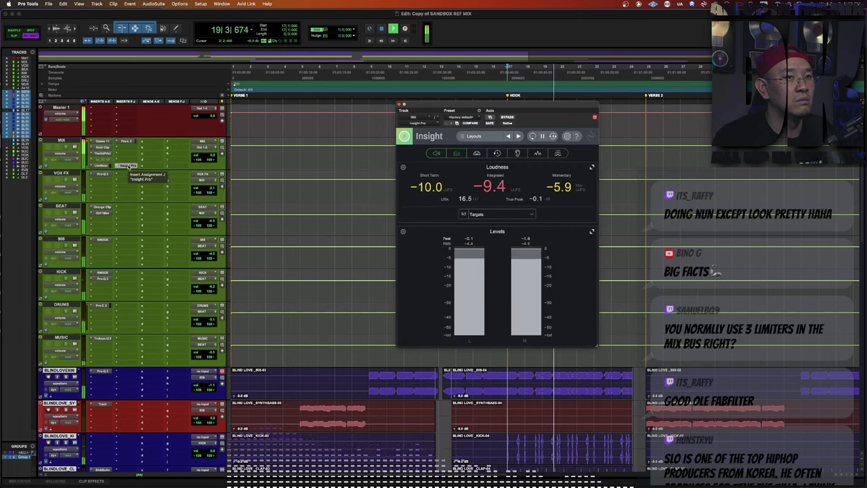
pyautogui.click(127, 166)
pyautogui.press('space')
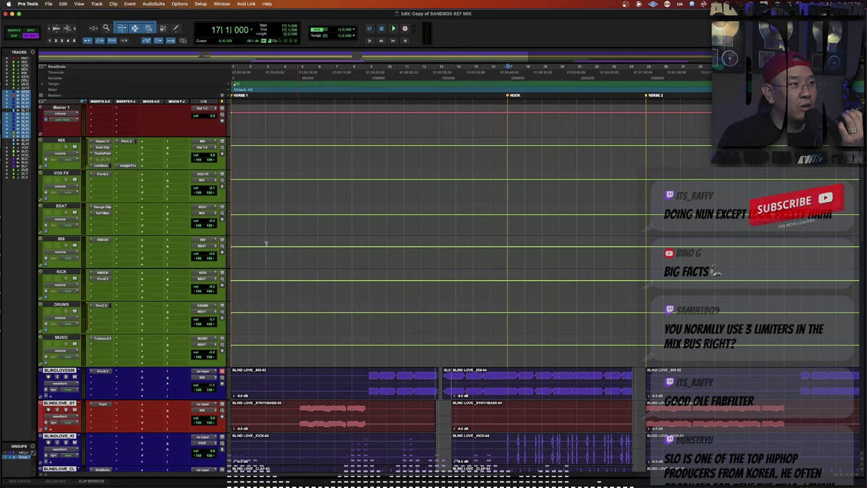
# Inspect the KNOCK settings on the 808 bus and the Pro-Q 3 curve on the KICK bus.
pyautogui.click(101, 240)
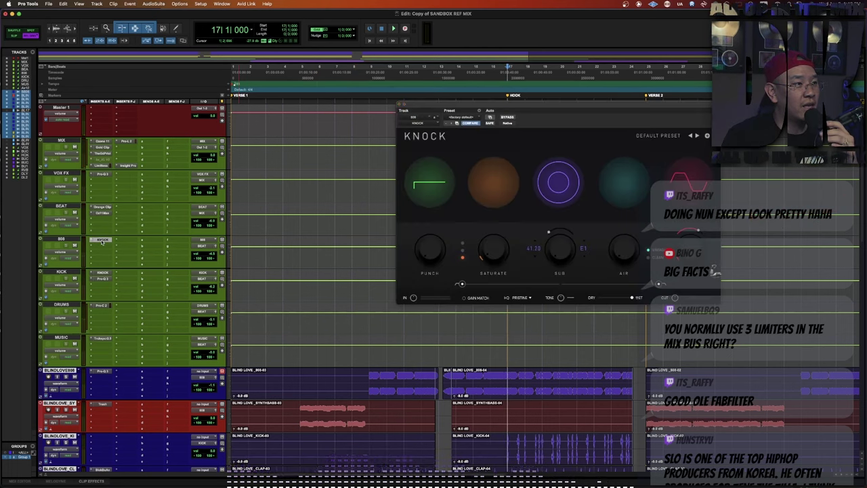
pyautogui.click(102, 240)
pyautogui.click(103, 278)
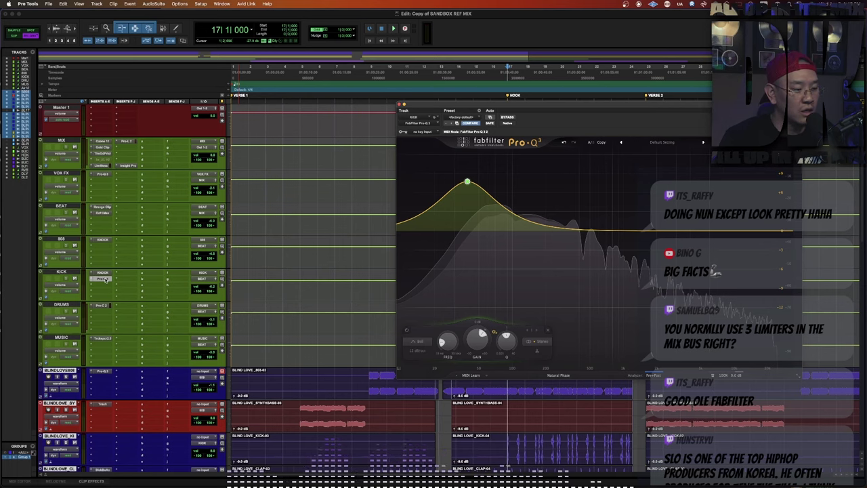
pyautogui.click(105, 278)
# Play the first hook from bar 17, move the start position to bar 9, and stop playback.
pyautogui.press('space')
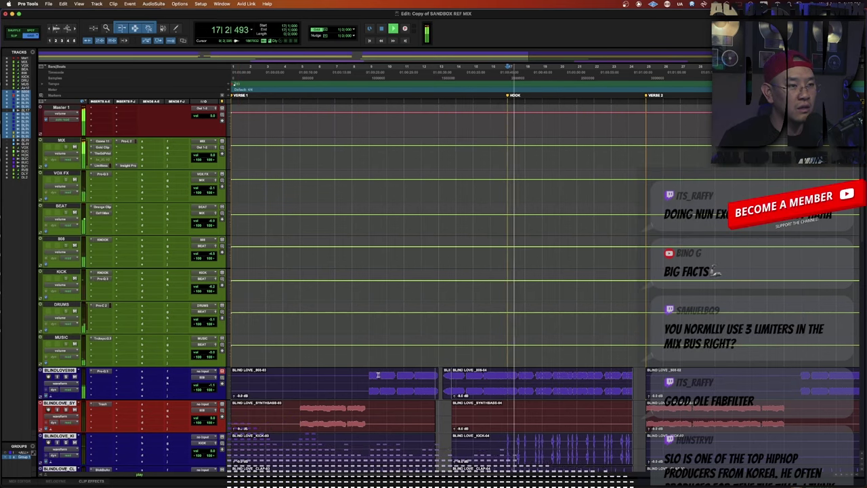
pyautogui.scroll(-4, 339, 325)
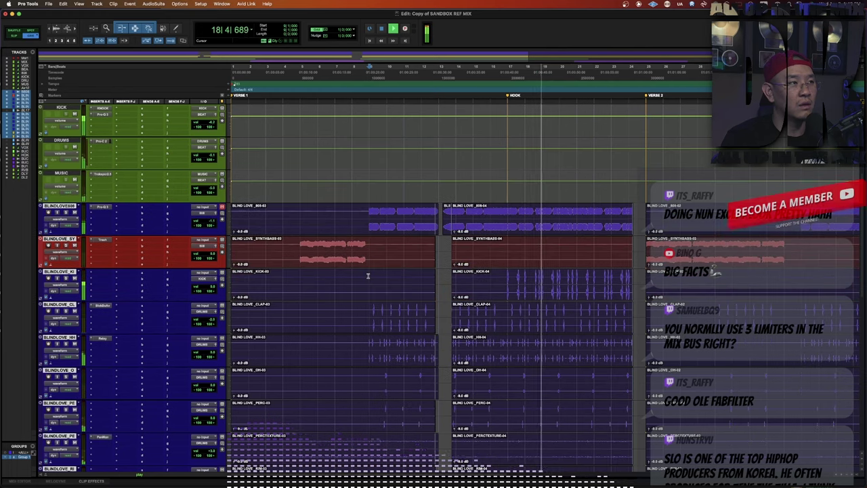
pyautogui.scroll(-1, 368, 276)
pyautogui.scroll(5, 374, 321)
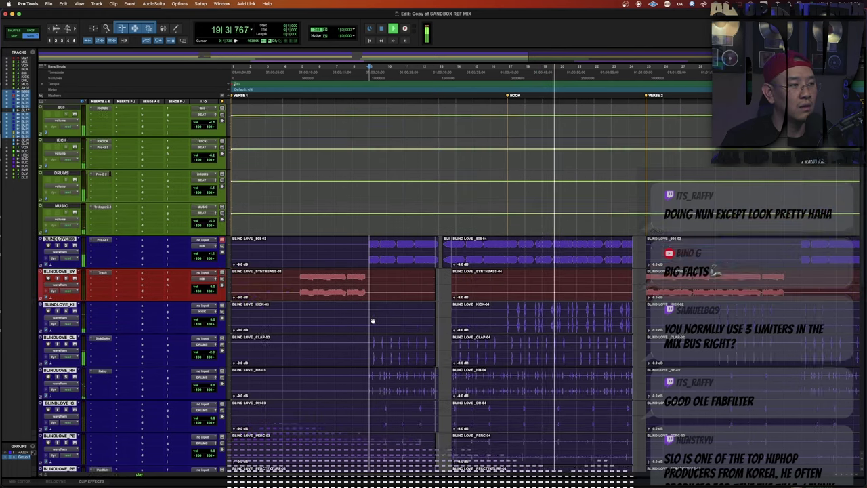
pyautogui.press('space')
# Add a Pro-Q 3 band on the KICK bus boosting about 166 Hz by about 2.3 dB, and play the first hook.
pyautogui.click(102, 278)
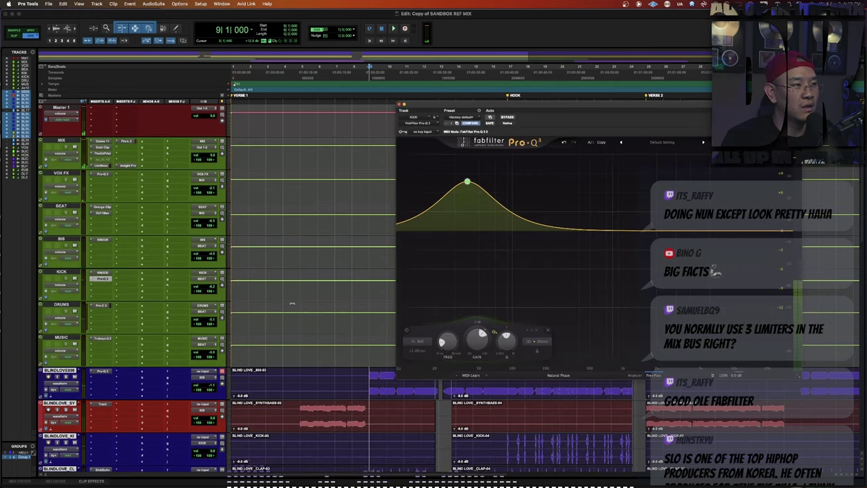
pyautogui.moveTo(595, 231); pyautogui.dragTo(549, 202)
pyautogui.press('space')
pyautogui.press('space')
pyautogui.press('KP_Decimal')
pyautogui.press('KP_2')
pyautogui.press('KP_Decimal')
pyautogui.press('space')
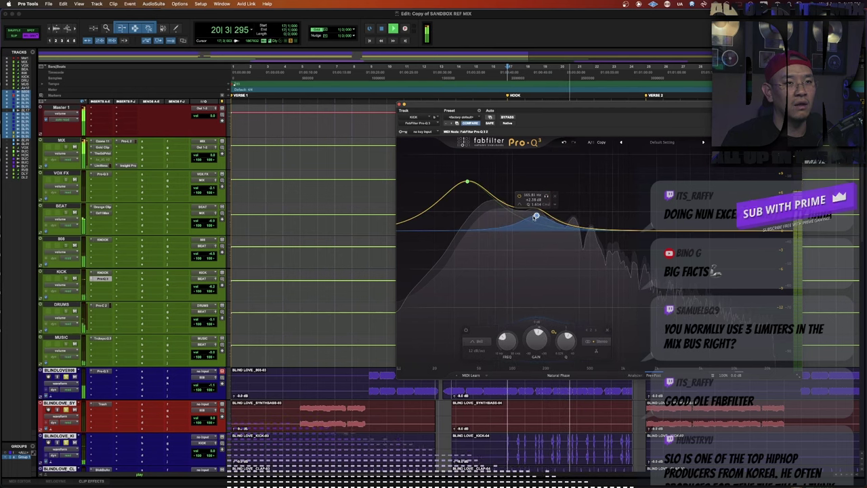
# Narrow the KICK bus's 166 Hz band to a Q of about 7, set its gain to about 4.6 dB, and replay the hook.
pyautogui.scroll(4, 535, 222)
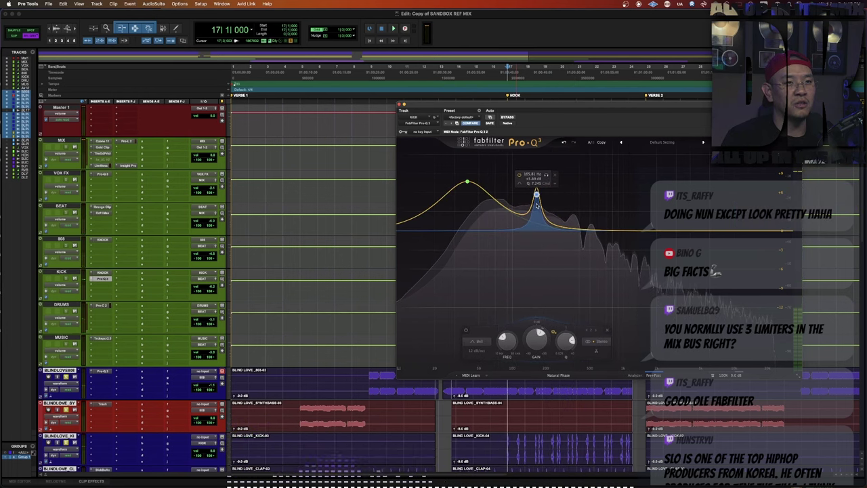
pyautogui.moveTo(537, 199); pyautogui.dragTo(537, 204)
pyautogui.press('space')
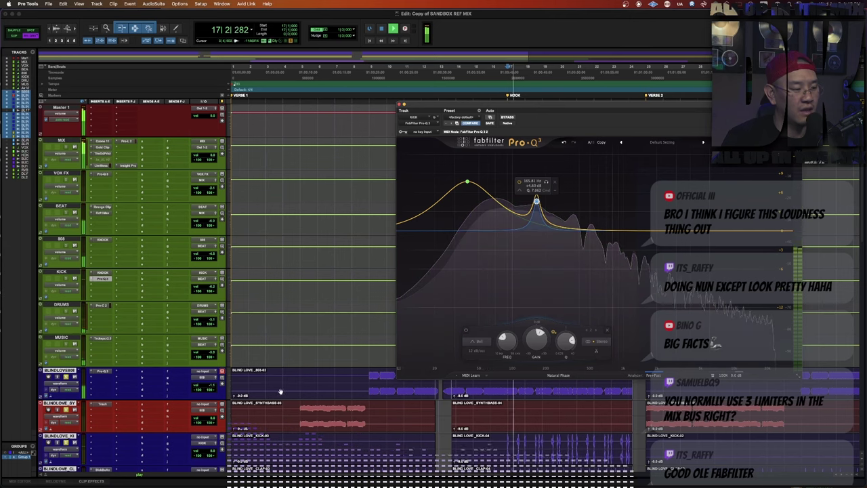
# Replay the first hook and set the gain of the KICK bus's 59 Hz Pro-Q 3 band to about 7.4 dB.
pyautogui.press('space')
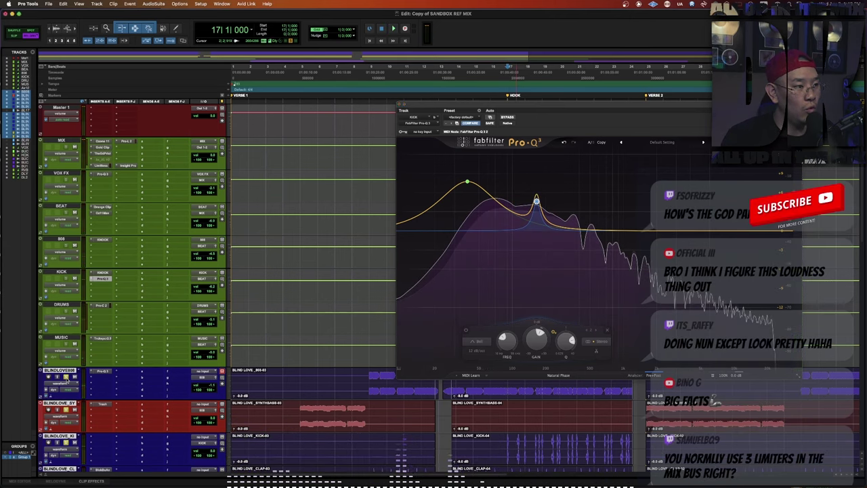
pyautogui.press('space')
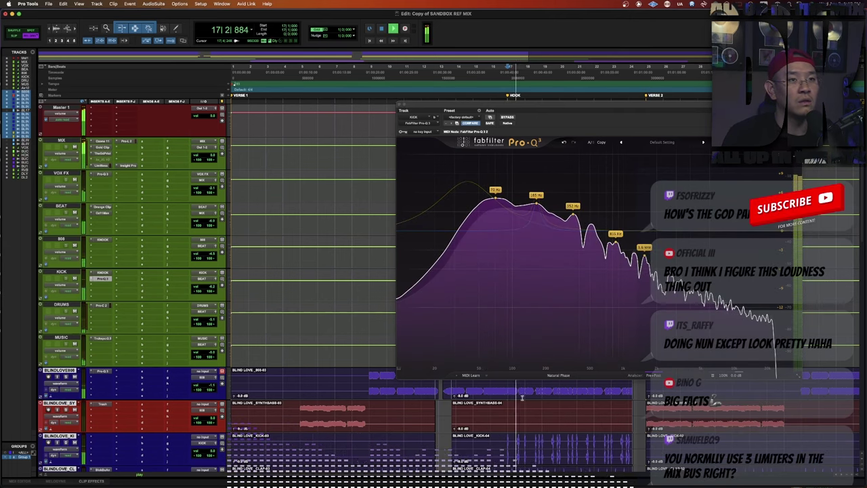
pyautogui.click(655, 376)
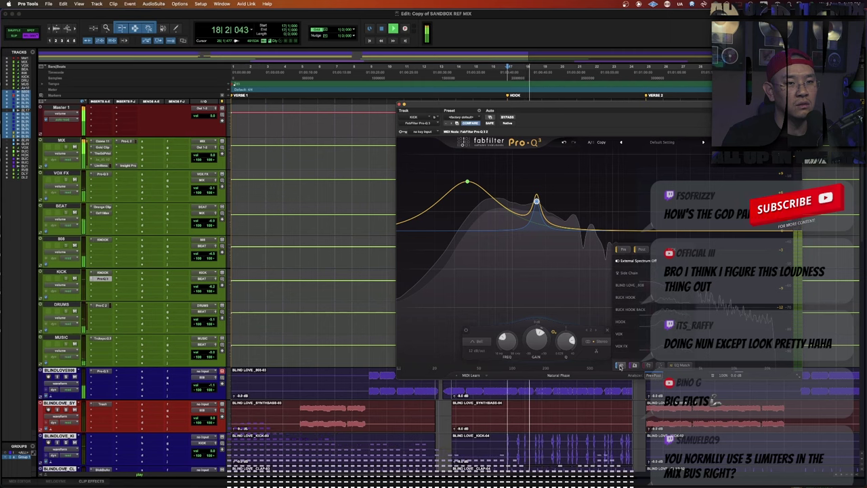
pyautogui.click(620, 367)
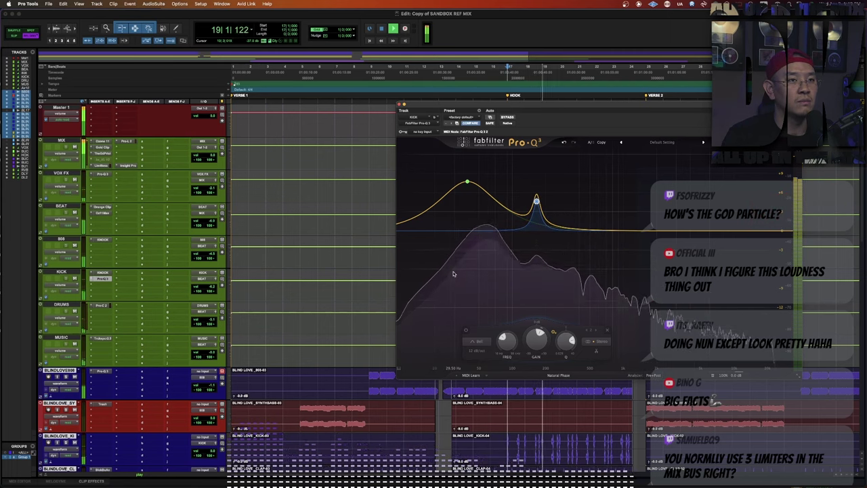
pyautogui.click(467, 184)
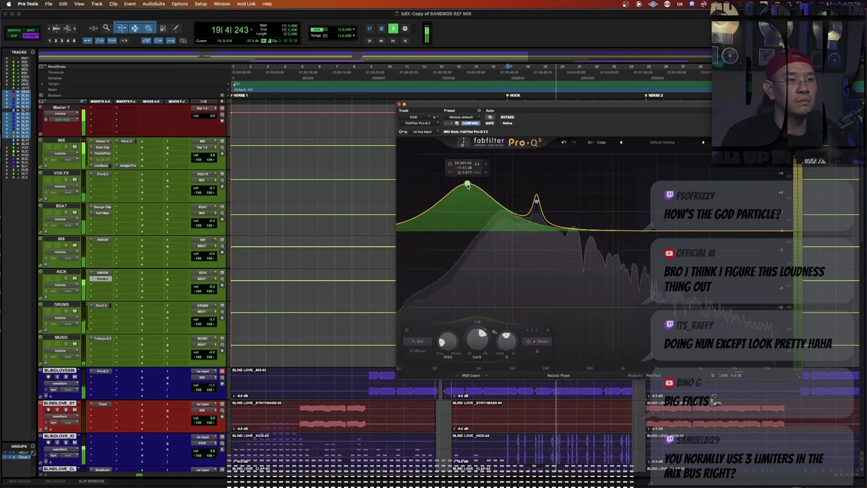
pyautogui.press('super+w')
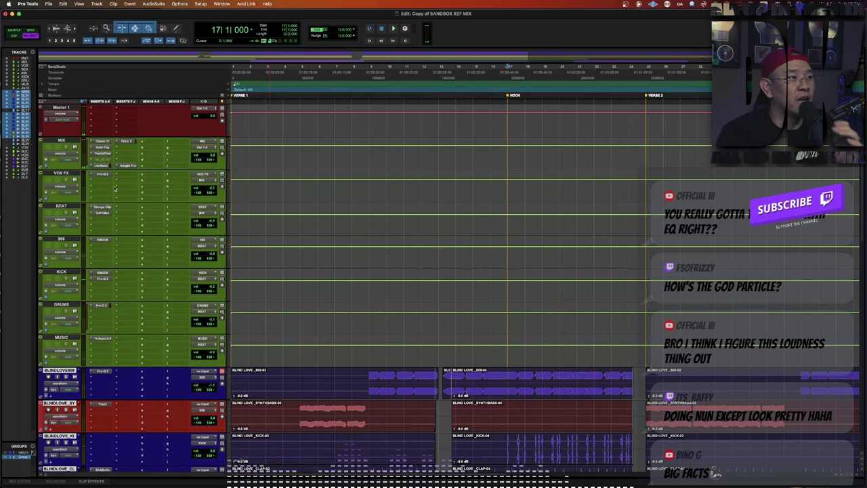
# Inspect the Repeater settings on the BUCKHOKBA1 track and the Galaxy Tape Echo settings on the DLY track.
pyautogui.scroll(-10, 349, 255)
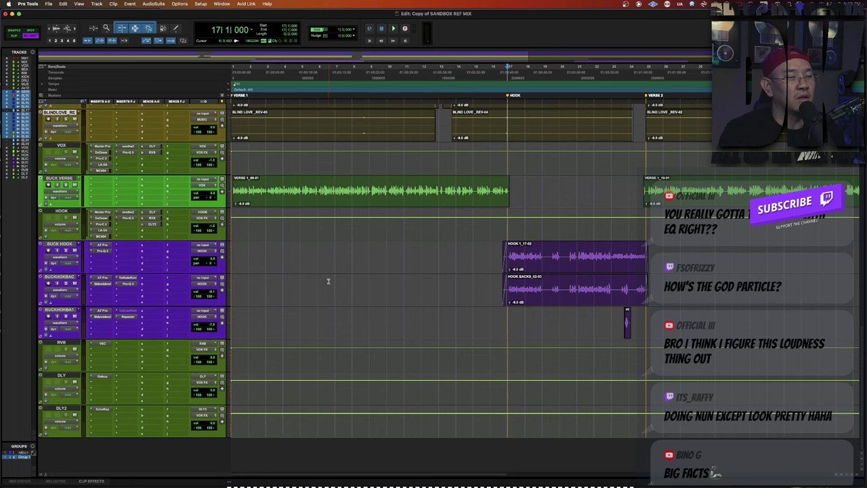
pyautogui.click(129, 316)
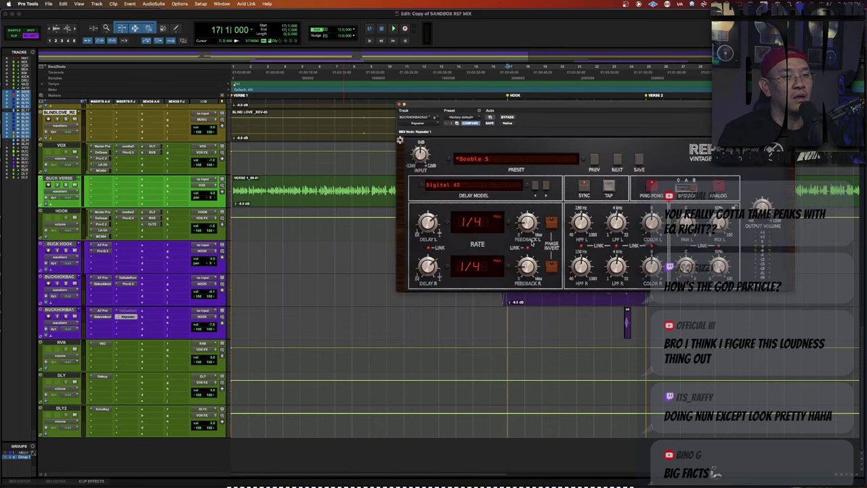
pyautogui.press('super+w')
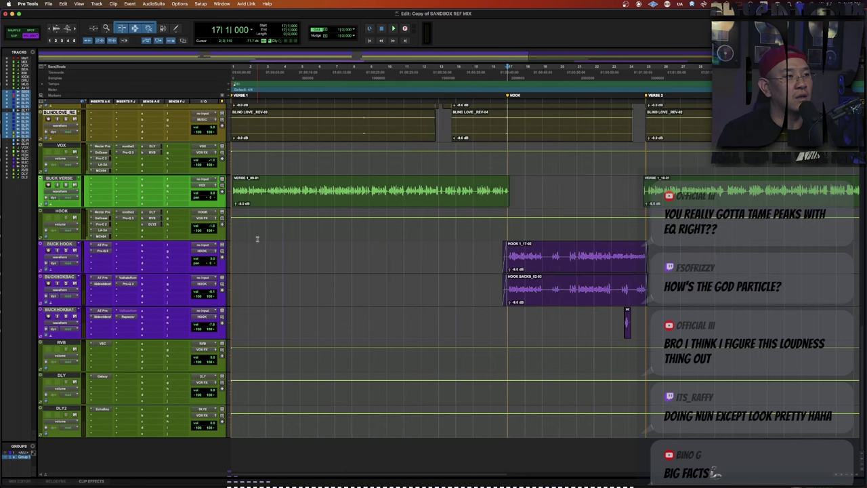
pyautogui.click(101, 377)
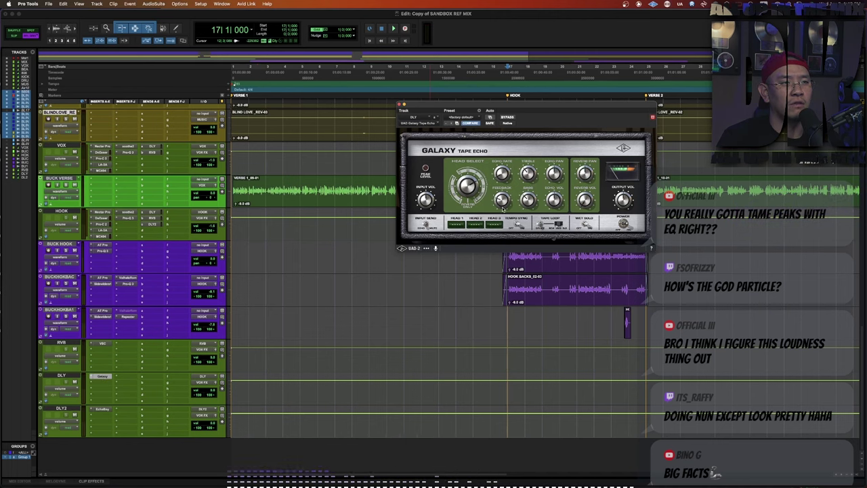
pyautogui.press('super+w')
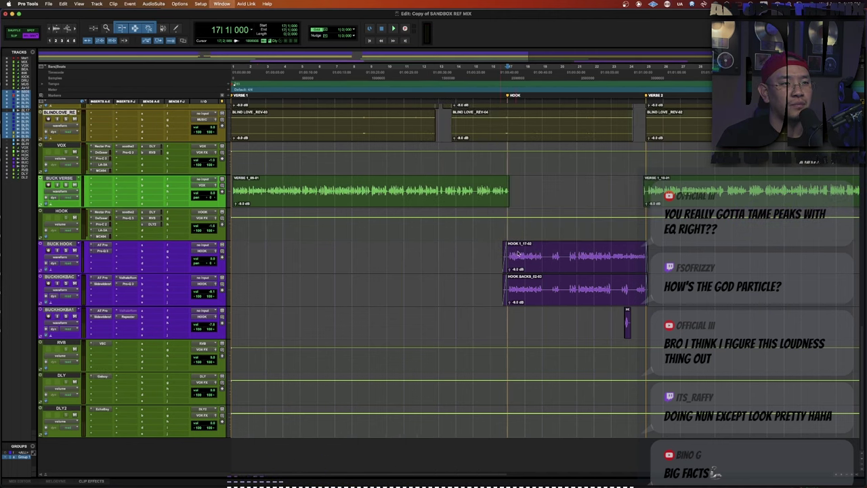
pyautogui.click(502, 252)
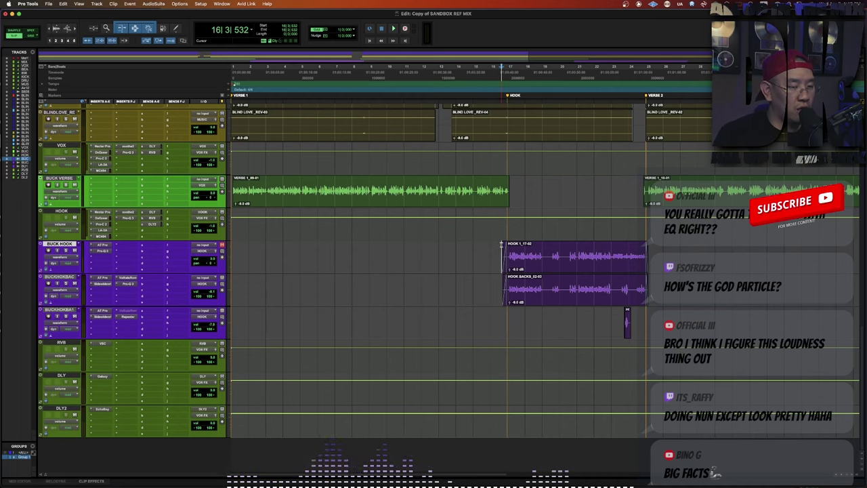
pyautogui.scroll(5, 443, 264)
pyautogui.press('r')
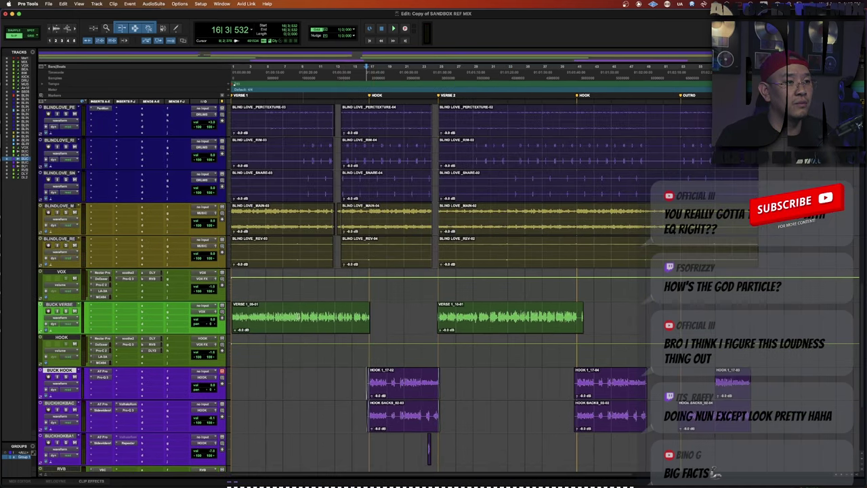
pyautogui.click(283, 307)
pyautogui.press('super+a')
pyautogui.press('t')
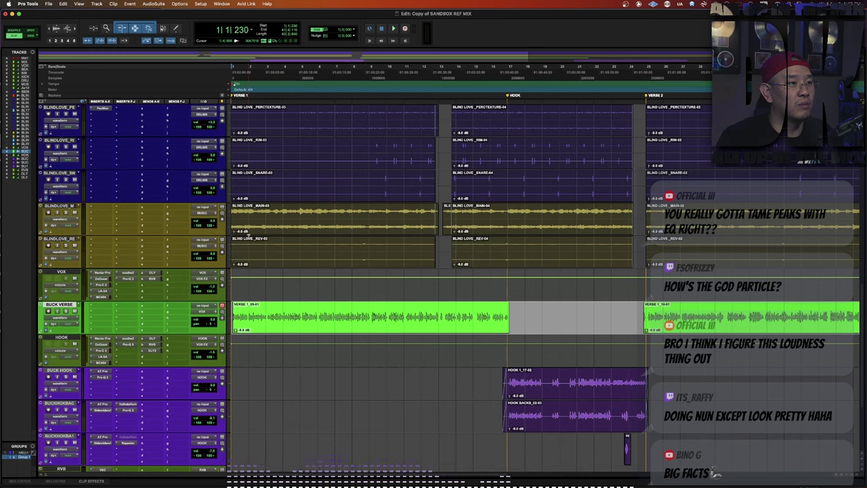
pyautogui.doubleClick(250, 239)
pyautogui.press('super+a')
pyautogui.press('r')
pyautogui.tripleClick(266, 244)
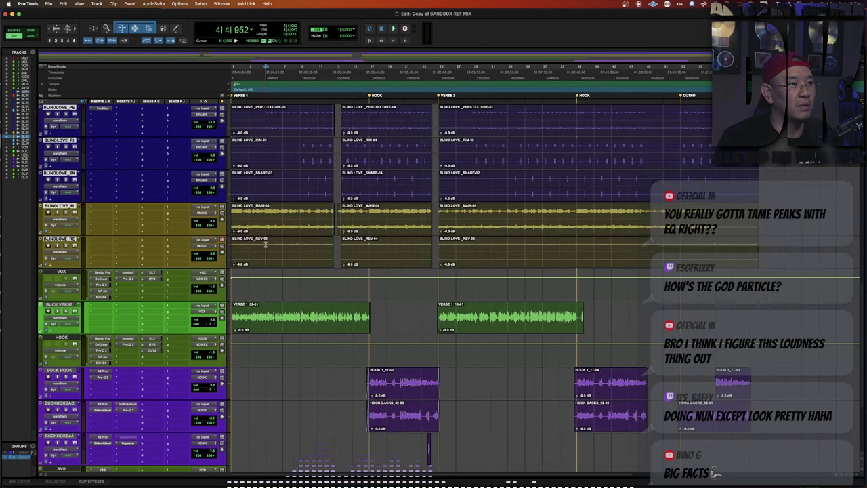
# Play verse 1 from the start of the song.
pyautogui.press('Return')
pyautogui.press('space')
pyautogui.press('t')
pyautogui.press('t')
pyautogui.press('t')
pyautogui.press('t')
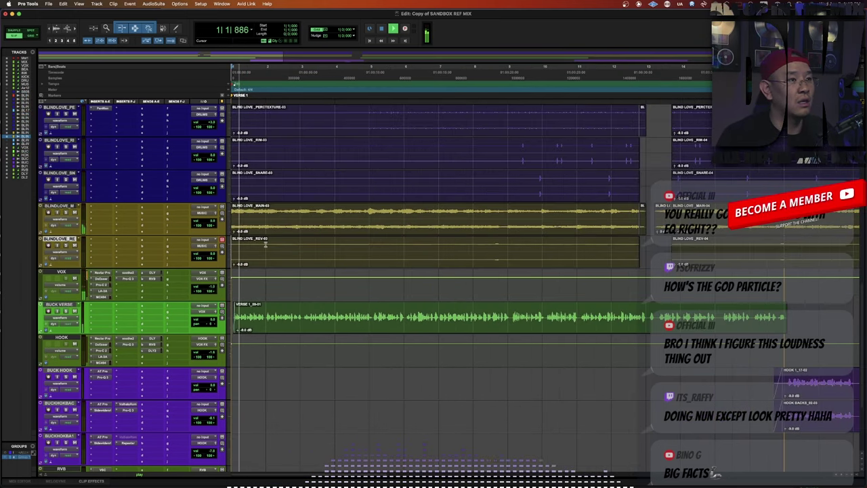
# Try shifting every clip in the session four bars later so the arrangement starts at bar 5.
pyautogui.hotkey('ctrl', 'a')
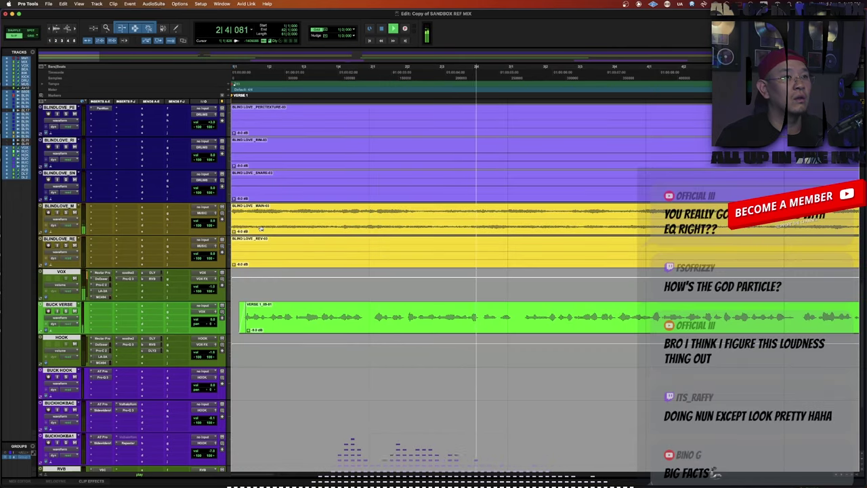
pyautogui.press('r')
pyautogui.press('r')
pyautogui.moveTo(270, 230); pyautogui.dragTo(390, 230)
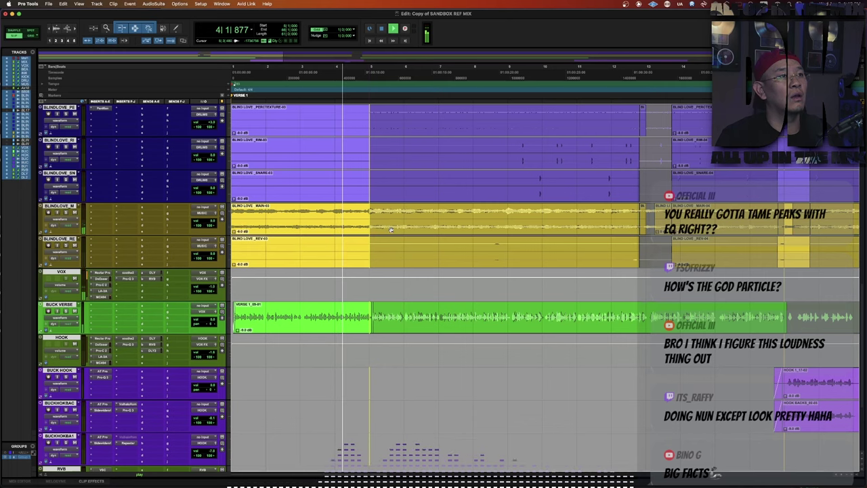
pyautogui.press('Delete')
# Try a four-bar intro by copying the first four bars of the main music clip to bar 1, and play it.
pyautogui.click(249, 211)
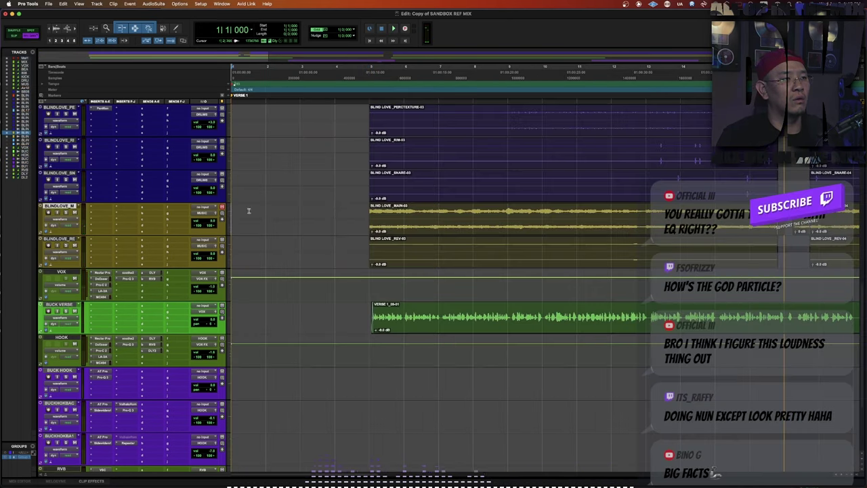
pyautogui.moveTo(366, 213); pyautogui.dragTo(235, 223)
pyautogui.press('space')
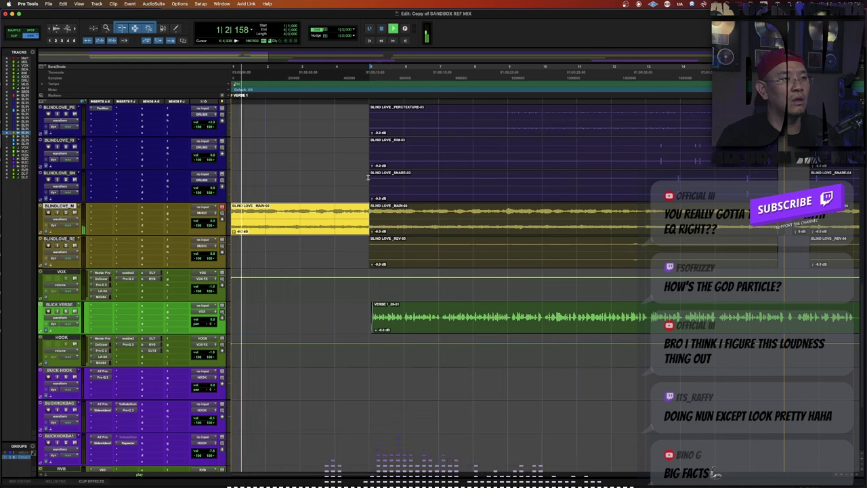
pyautogui.click(300, 210)
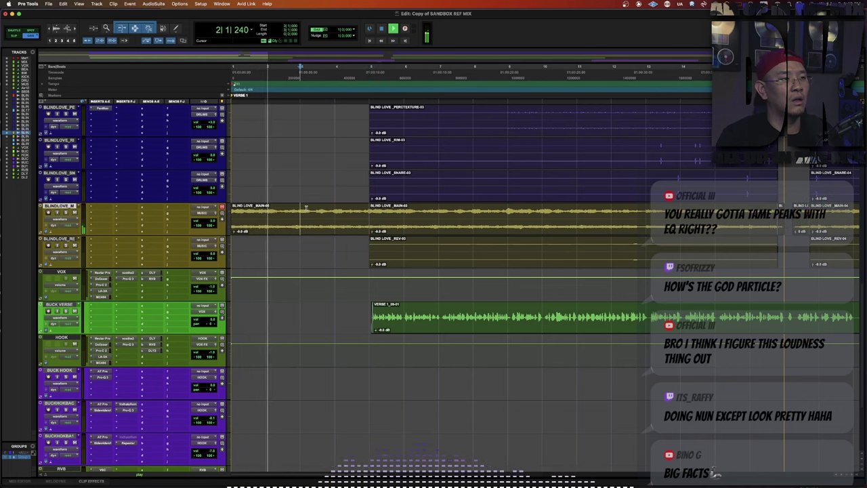
pyautogui.doubleClick(306, 206)
pyautogui.click(369, 178)
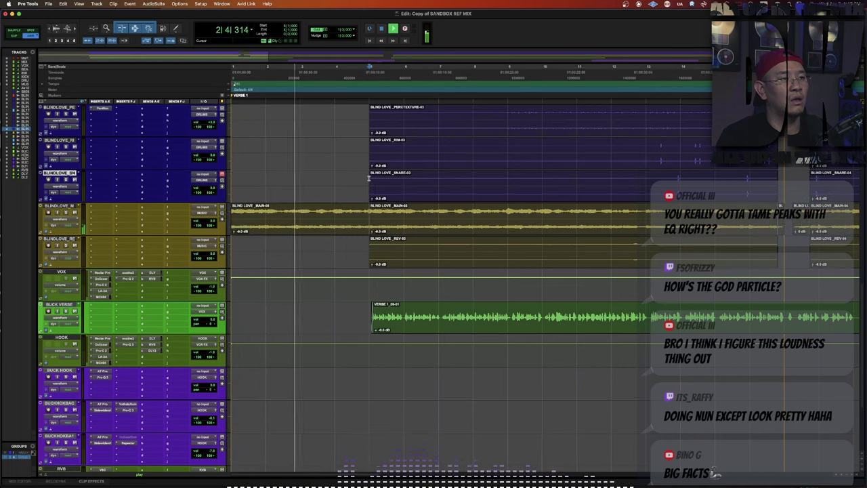
# Stop playback and undo the copied intro clip and the four-bar shift of the arrangement.
pyautogui.press('space')
pyautogui.press('super+z')
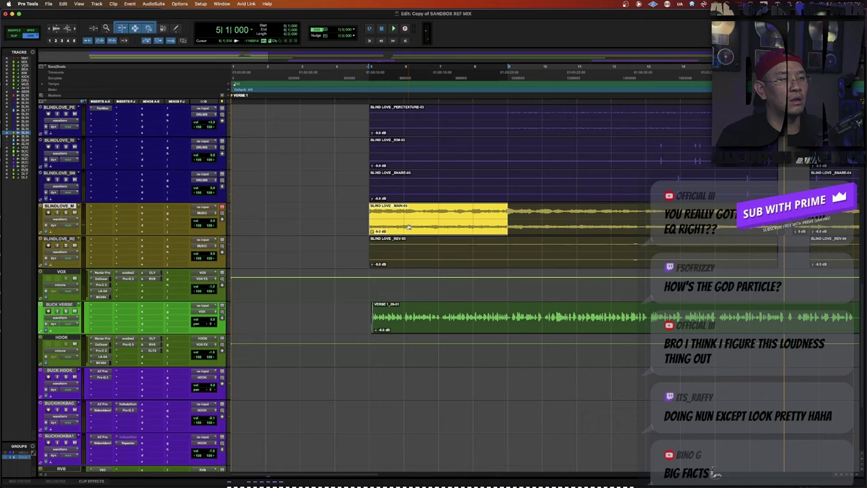
pyautogui.press('super+z')
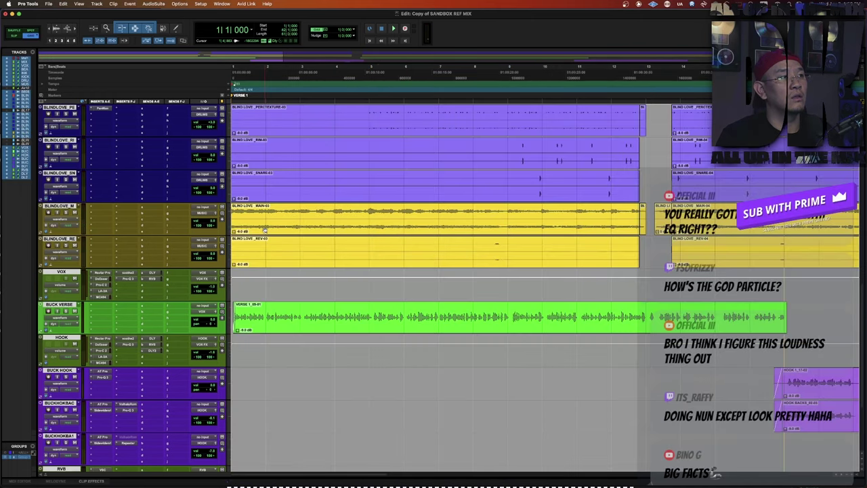
# Shift all clips eight bars later to bar 9, and copy the first eight bars of the main music clip to bar 1.
pyautogui.moveTo(264, 231); pyautogui.dragTo(488, 215)
pyautogui.click(488, 215)
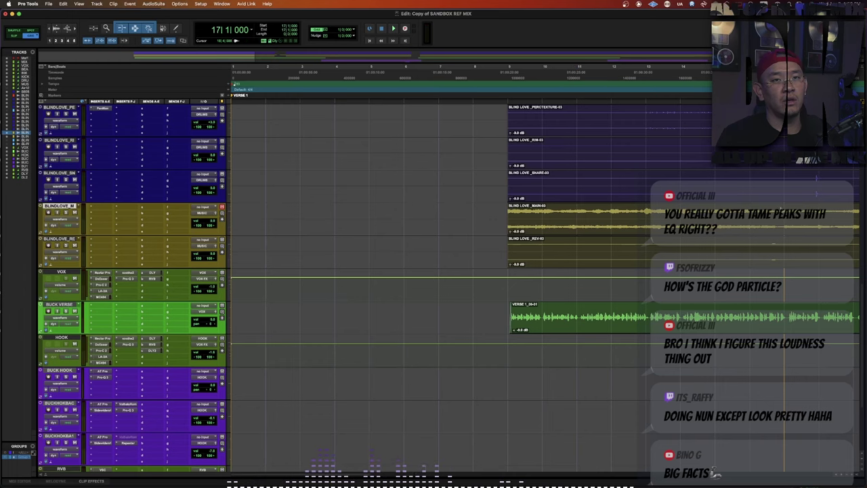
pyautogui.press('b')
pyautogui.moveTo(698, 234); pyautogui.dragTo(330, 233)
pyautogui.press('r')
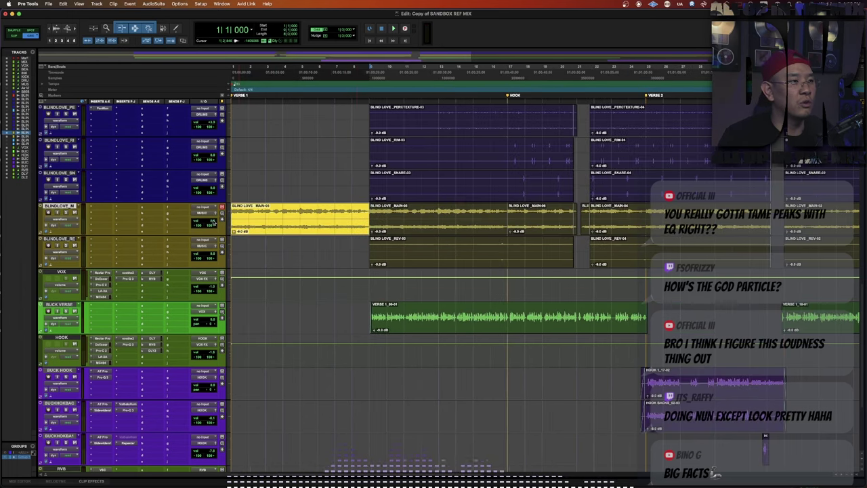
# Duplicate the BLINDLOVE_M music track and delete all the clips from the duplicate.
pyautogui.hotkey('alt', 'shift', 'd')
pyautogui.press('Return')
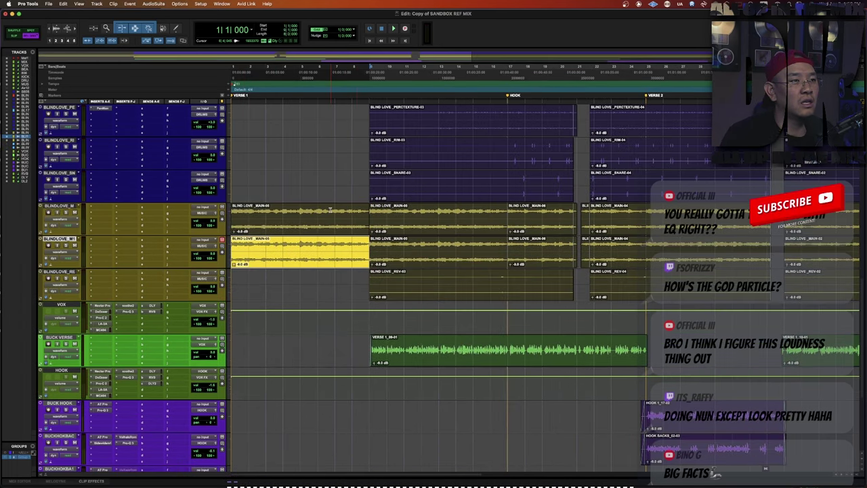
pyautogui.press('p')
pyautogui.tripleClick(314, 255)
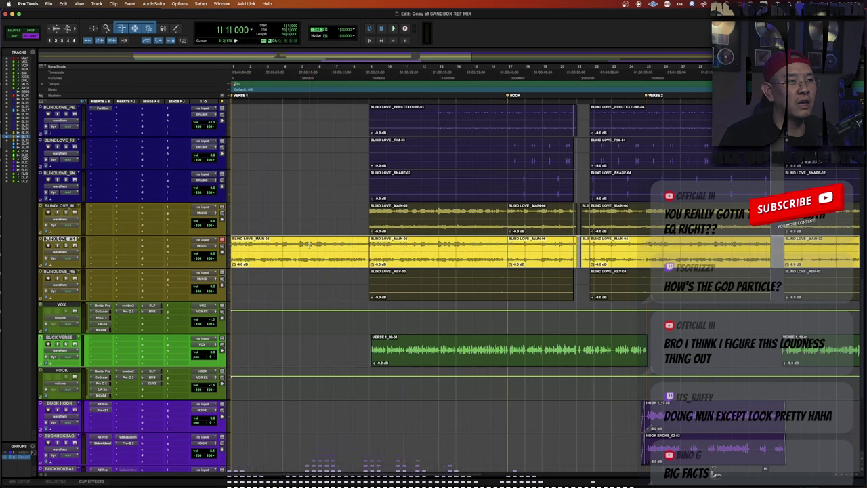
pyautogui.press('super+z')
pyautogui.click(305, 206)
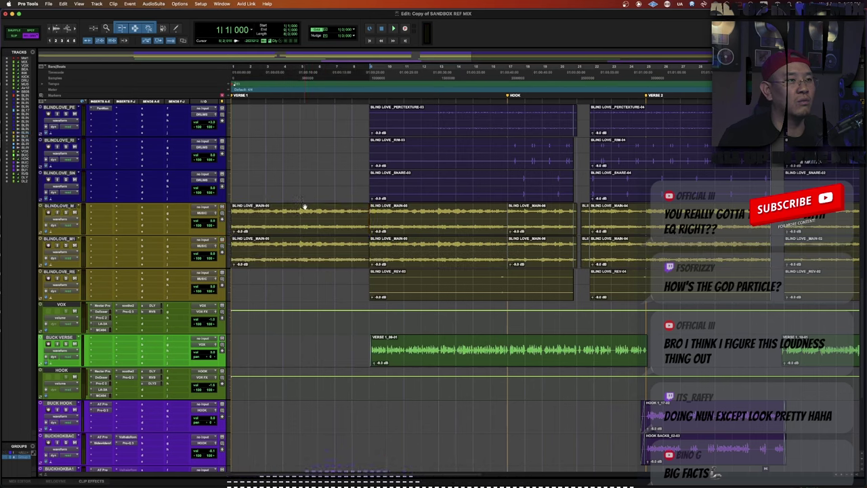
pyautogui.tripleClick(300, 245)
pyautogui.press('BackSpace')
# Move the eight-bar intro clip from the main music track to the start of the duplicate track.
pyautogui.click(290, 225)
pyautogui.moveTo(290, 225); pyautogui.dragTo(274, 273)
pyautogui.press('F4')
pyautogui.press('super+z')
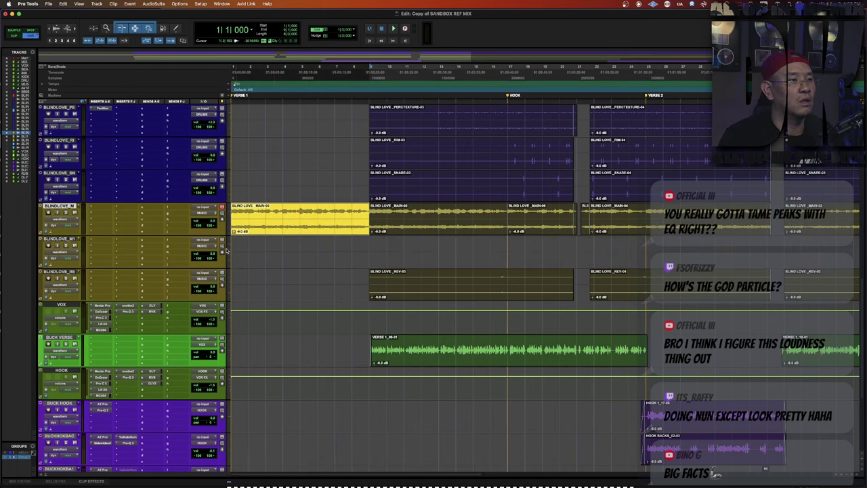
pyautogui.moveTo(248, 226); pyautogui.dragTo(245, 250)
# Insert FabFilter Pro-Q 3 on the duplicate music track with a low cut near 108 Hz and a high cut near 715 Hz, and play the intro.
pyautogui.click(92, 239)
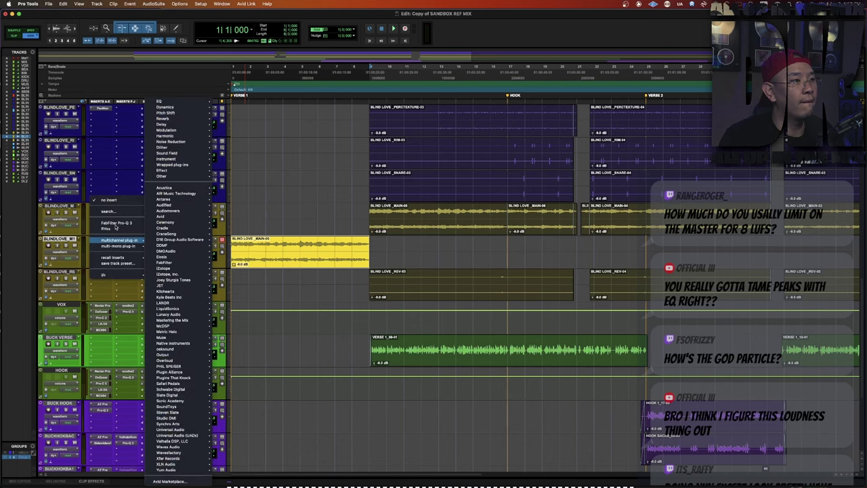
pyautogui.click(115, 222)
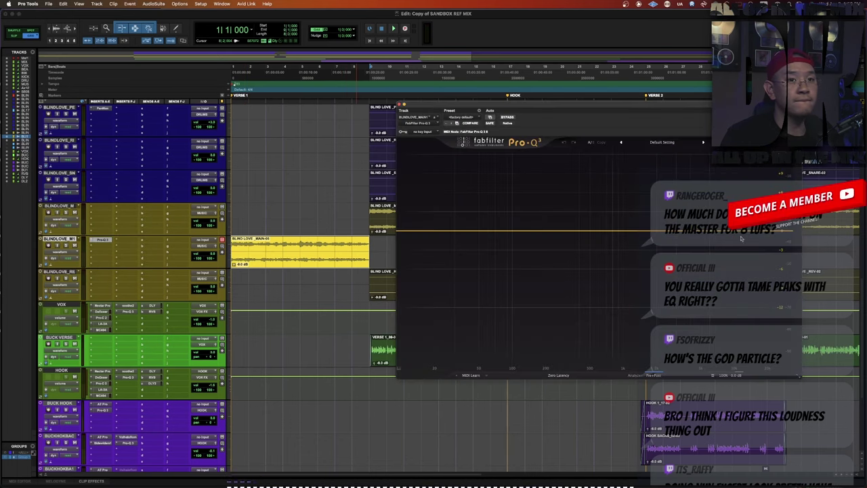
pyautogui.moveTo(771, 231); pyautogui.dragTo(682, 231)
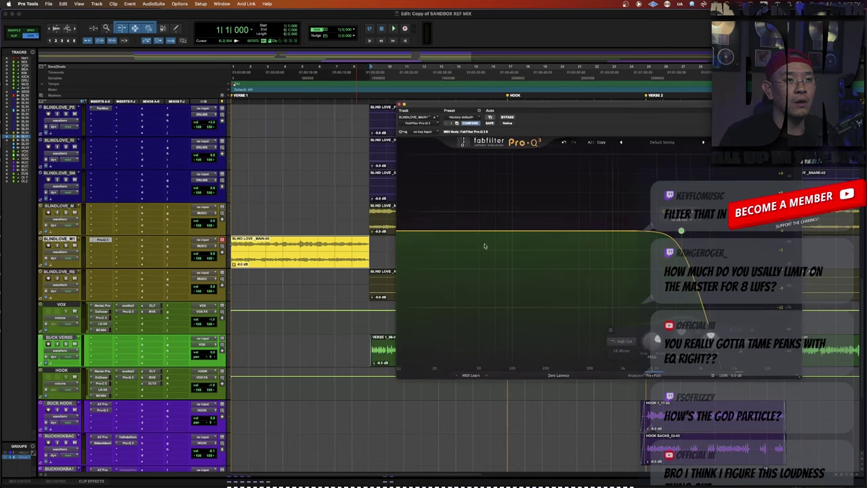
pyautogui.moveTo(425, 232); pyautogui.dragTo(516, 231)
pyautogui.press('space')
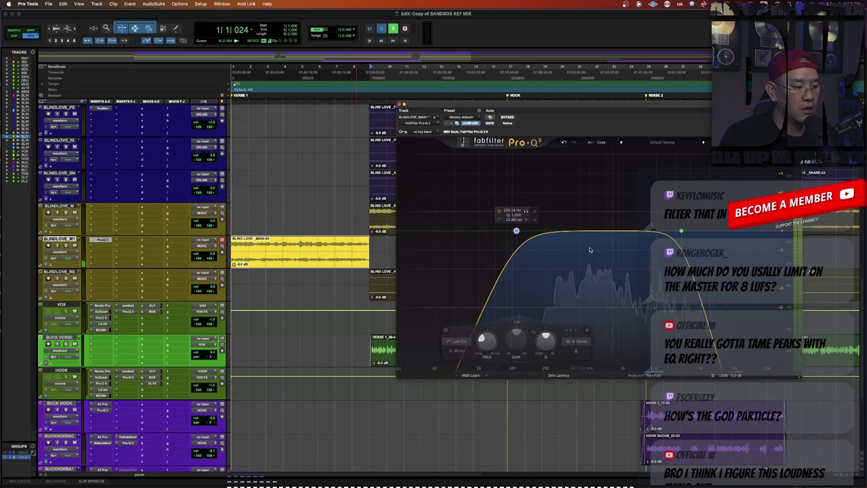
pyautogui.moveTo(678, 234); pyautogui.dragTo(607, 232)
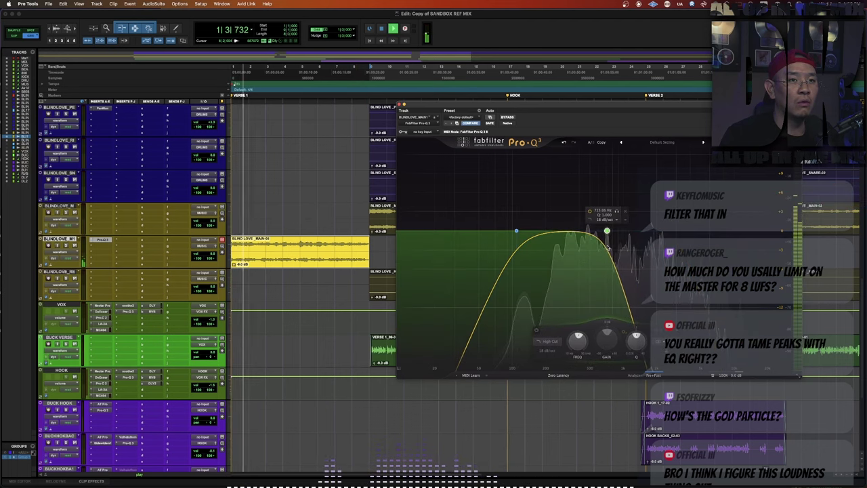
# Soften the slopes of the low and high cuts in the duplicate music track's EQ, lowering the high cut's Q to about 0.4.
pyautogui.moveTo(516, 231); pyautogui.dragTo(516, 254)
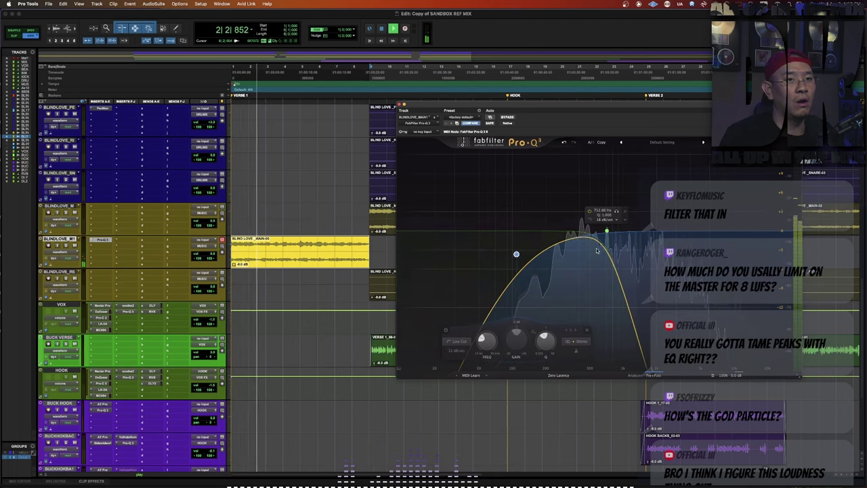
pyautogui.moveTo(607, 232); pyautogui.dragTo(599, 289)
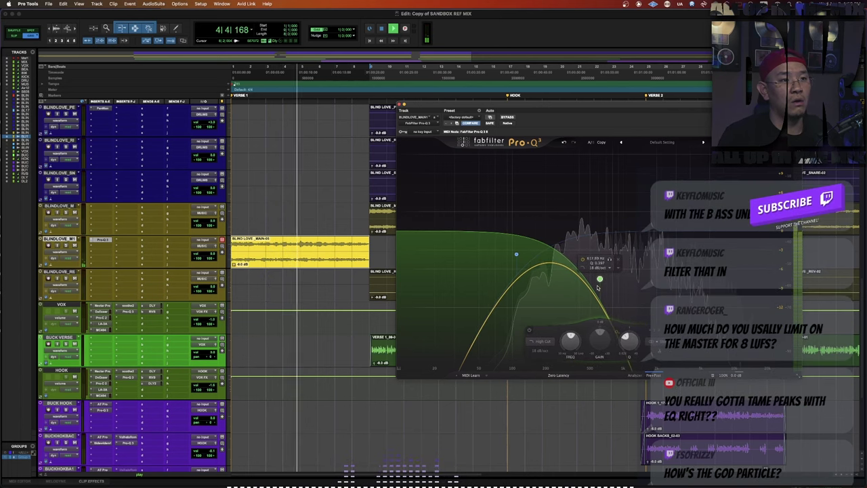
pyautogui.press('super+w')
pyautogui.press('r')
pyautogui.scroll(4, 397, 278)
pyautogui.press('t')
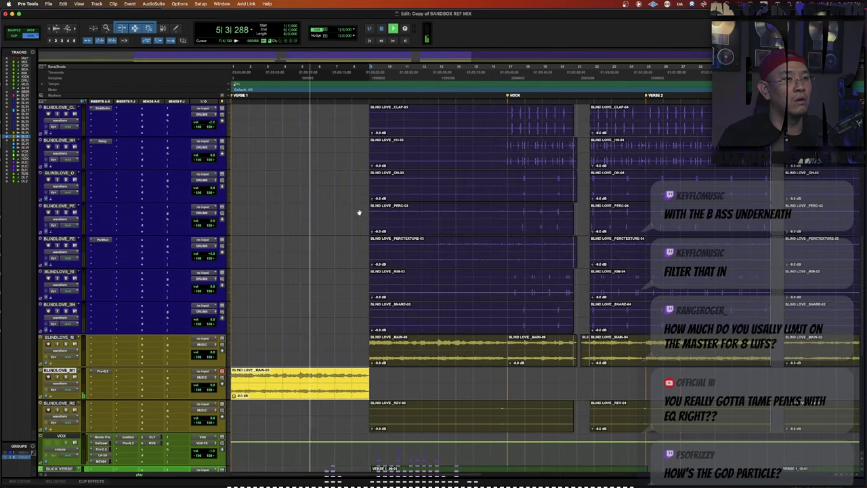
pyautogui.scroll(2, 406, 212)
pyautogui.moveTo(437, 113); pyautogui.dragTo(492, 132)
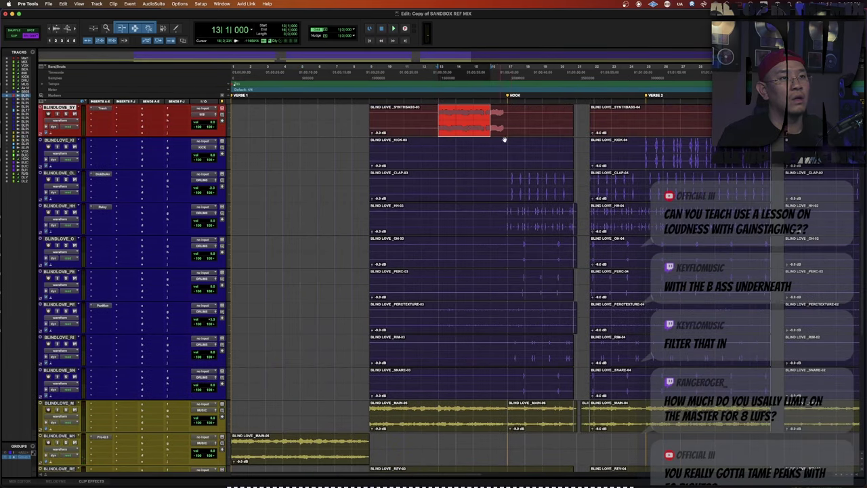
pyautogui.scroll(2, 505, 139)
pyautogui.click(505, 182)
pyautogui.moveTo(505, 182); pyautogui.dragTo(163, 191)
pyautogui.hotkey('alt', 'shift', 'd')
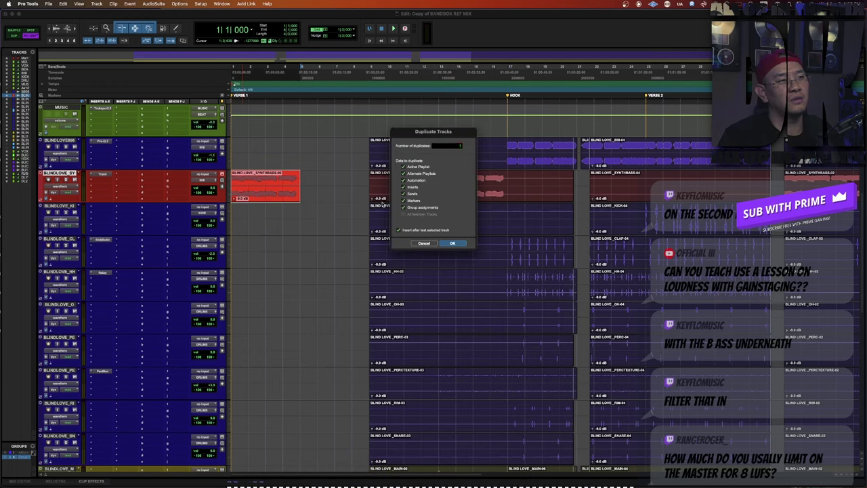
pyautogui.press('Escape')
pyautogui.press('super+z')
# Replay the music intro and add a gentle bell boost between the two cuts in the duplicate music track's Pro-Q 3.
pyautogui.scroll(-9, 299, 240)
pyautogui.click(285, 218)
pyautogui.click(280, 230)
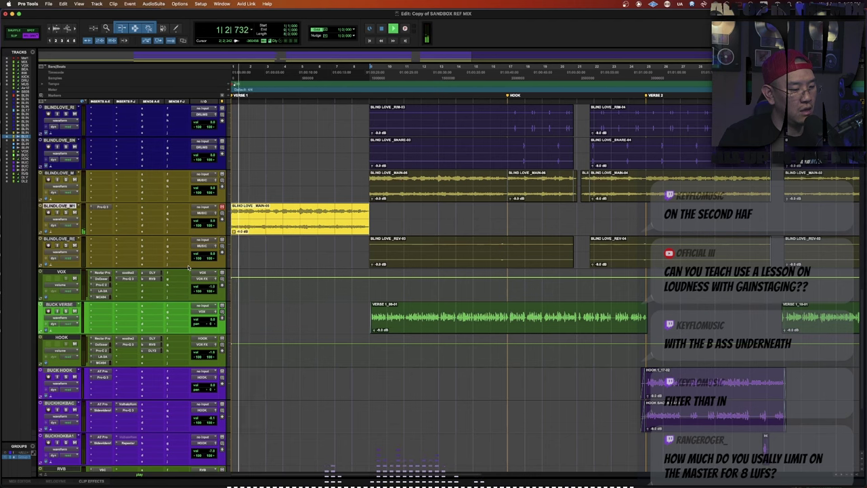
pyautogui.press('r')
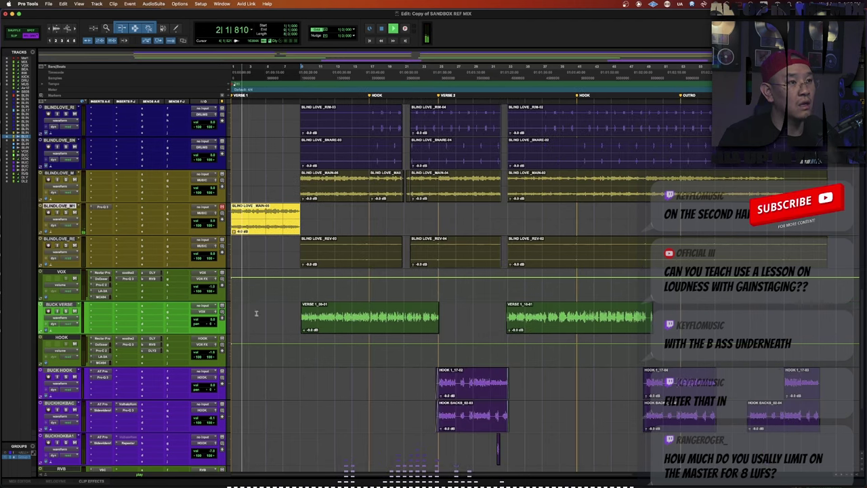
pyautogui.press('t')
pyautogui.press('t')
pyautogui.click(100, 207)
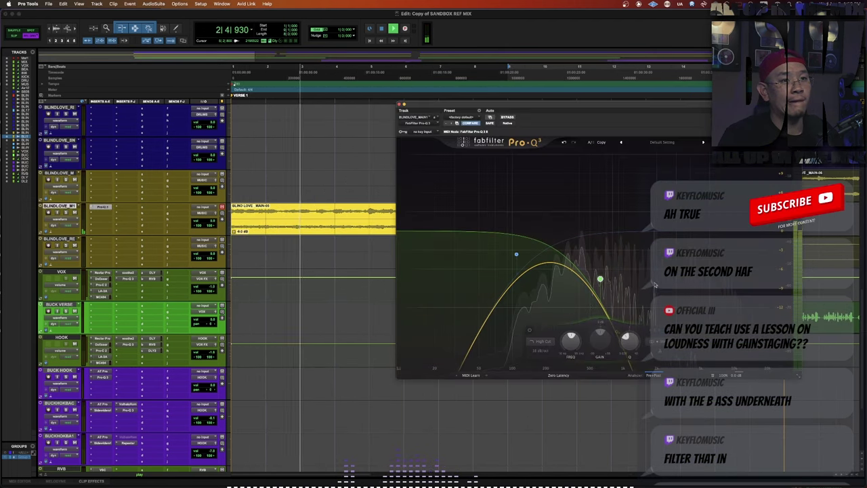
pyautogui.moveTo(541, 264); pyautogui.dragTo(535, 220)
pyautogui.scroll(-3, 535, 208)
pyautogui.press('super+w')
# Copy the four-bar synth bass section from bar 13 to bar 5 and duplicate the synth bass track.
pyautogui.scroll(10, 395, 282)
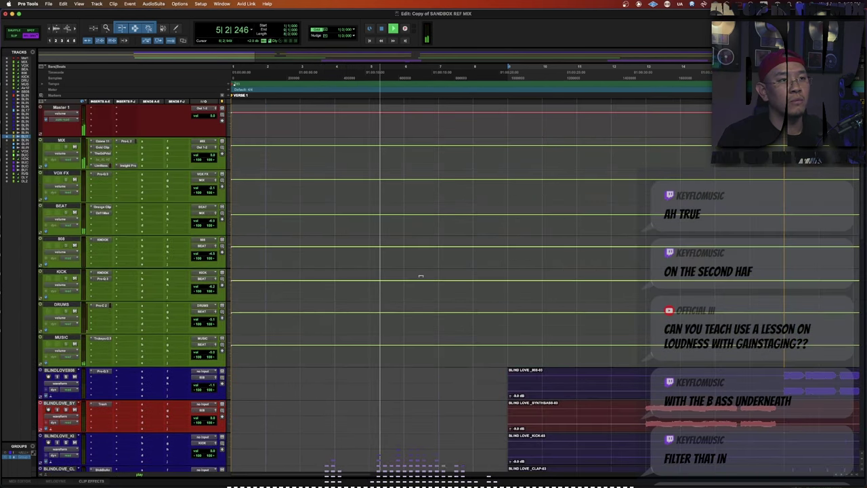
pyautogui.moveTo(650, 246); pyautogui.dragTo(479, 257)
pyautogui.press('r')
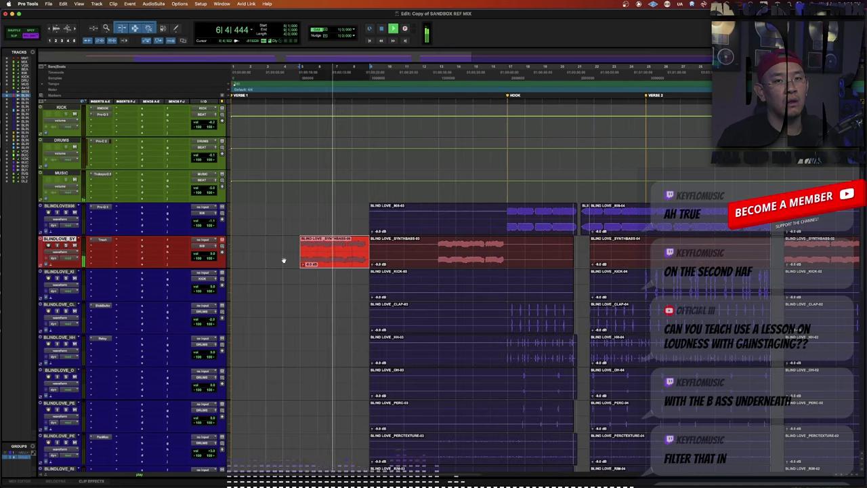
pyautogui.press('space')
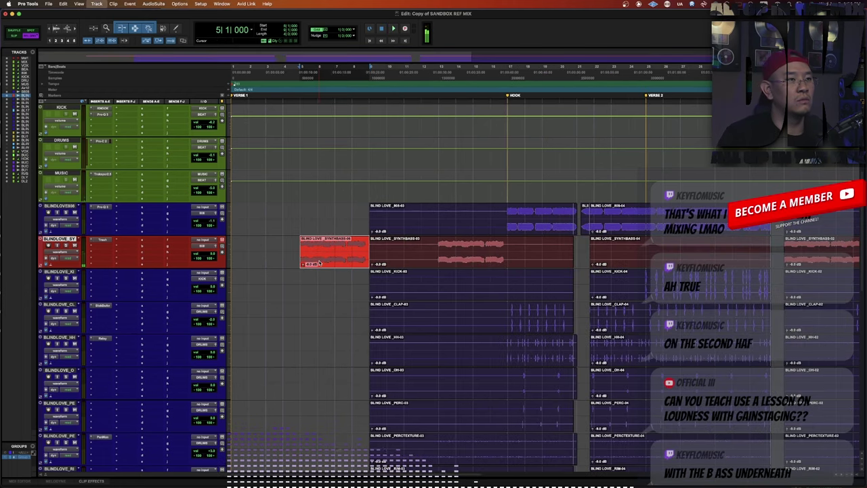
pyautogui.hotkey('alt', 'shift', 'd')
pyautogui.press('Return')
# Delete all clips from the duplicate synth bass track and move the four-bar clip at bar 5 onto it.
pyautogui.click(317, 279)
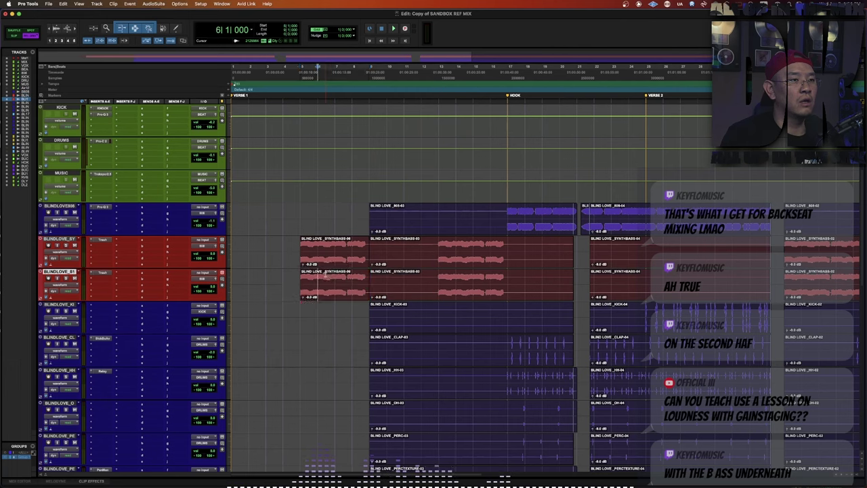
pyautogui.press('super+a')
pyautogui.press('Delete')
pyautogui.moveTo(321, 261); pyautogui.dragTo(321, 296)
# Insert FabFilter Pro-Q 3 on the duplicate synth bass track with a high cut near 83 Hz, and play the clip.
pyautogui.click(102, 279)
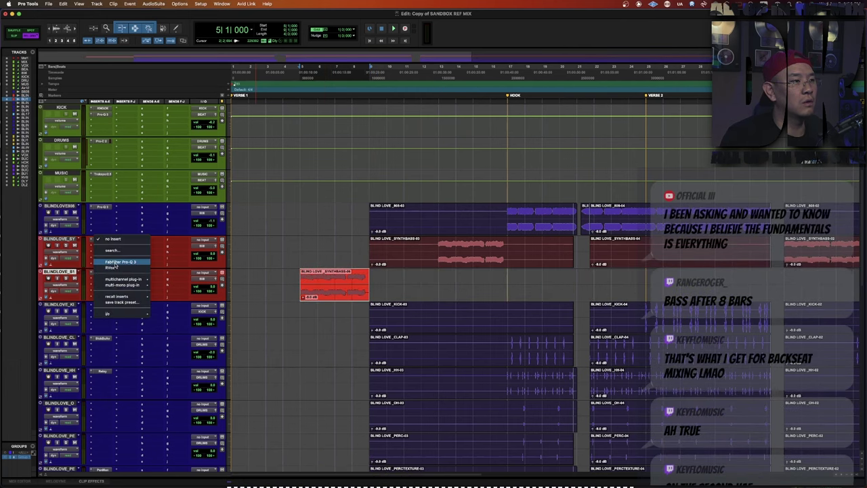
pyautogui.click(119, 265)
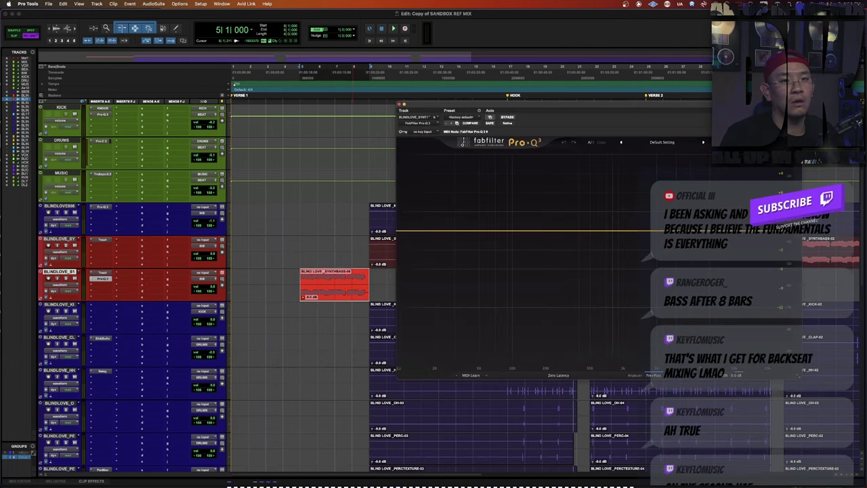
pyautogui.moveTo(767, 232); pyautogui.dragTo(490, 253)
pyautogui.press('space')
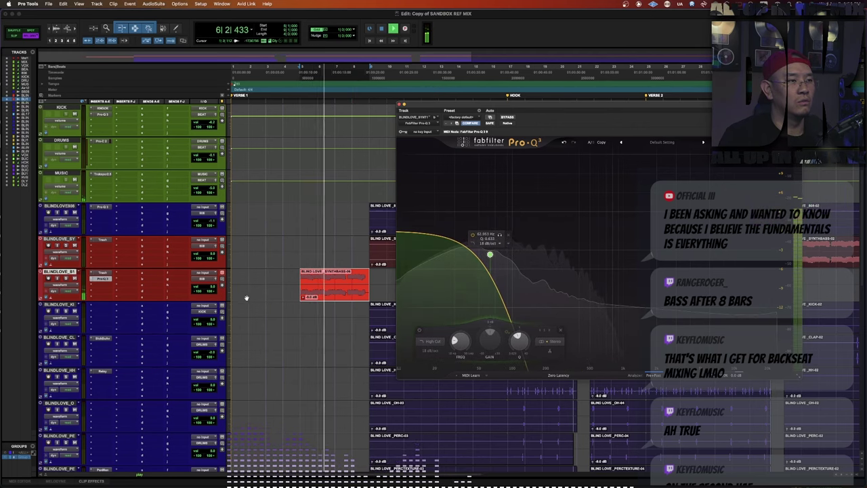
# Lower the clip gain of the four-bar synth bass intro clip to about -16 dB during playback.
pyautogui.click(103, 279)
pyautogui.moveTo(301, 298); pyautogui.dragTo(307, 309)
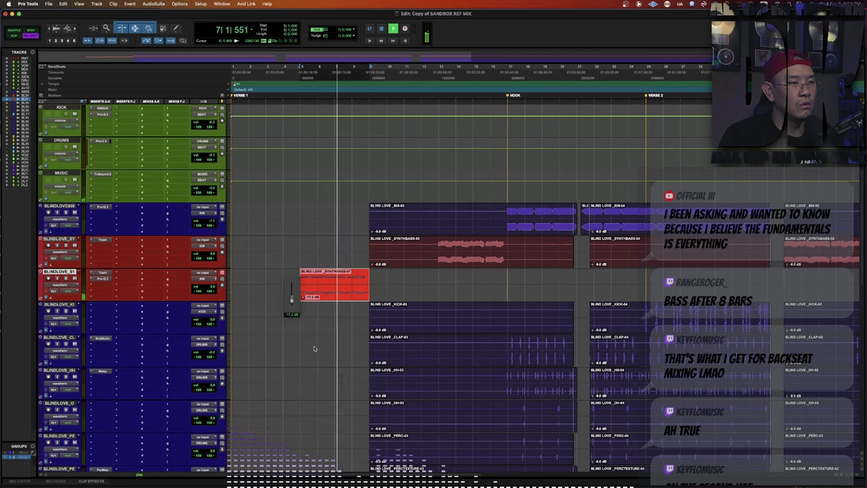
pyautogui.moveTo(314, 342); pyautogui.dragTo(313, 338)
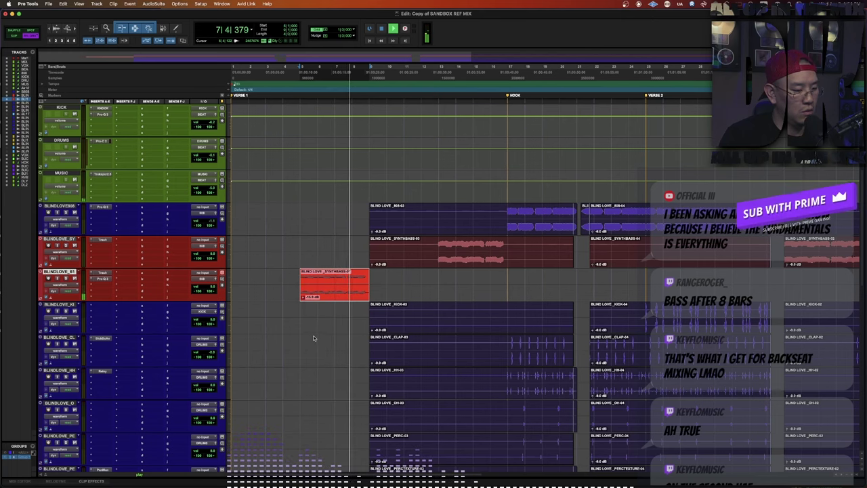
pyautogui.click(103, 279)
pyautogui.press('super+w')
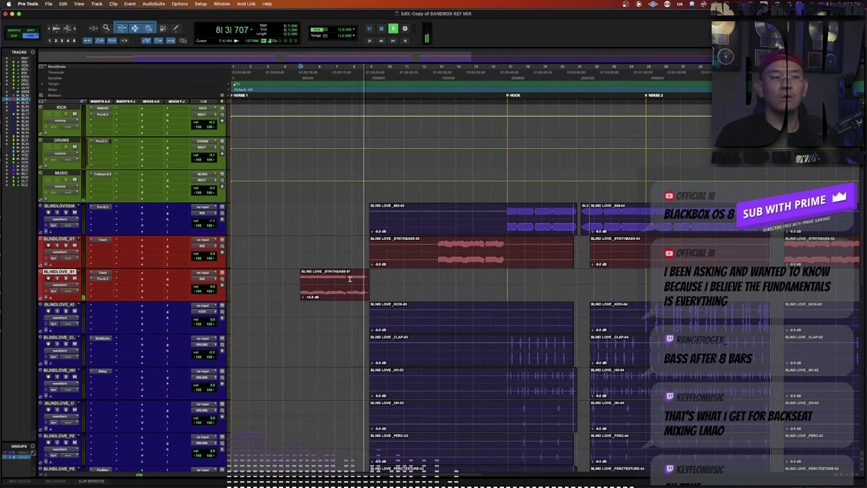
# Play the last bar of the bass intro through the transition into bar 9.
pyautogui.click(363, 248)
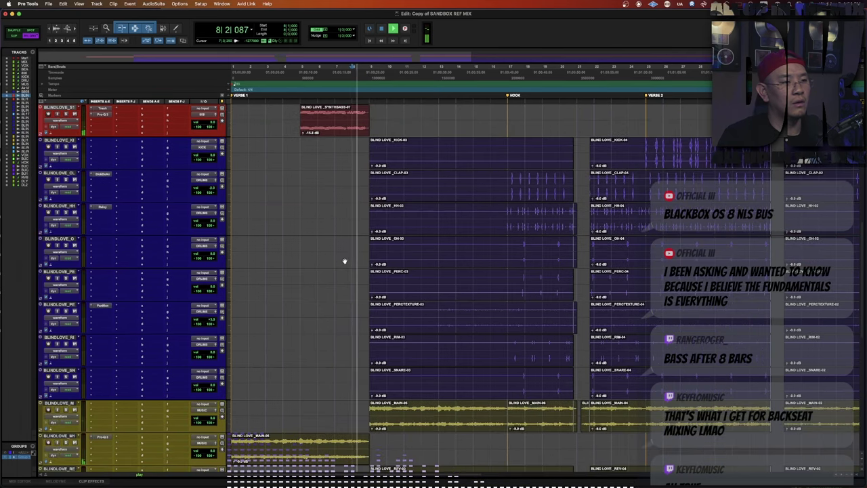
pyautogui.moveTo(353, 115); pyautogui.dragTo(371, 116)
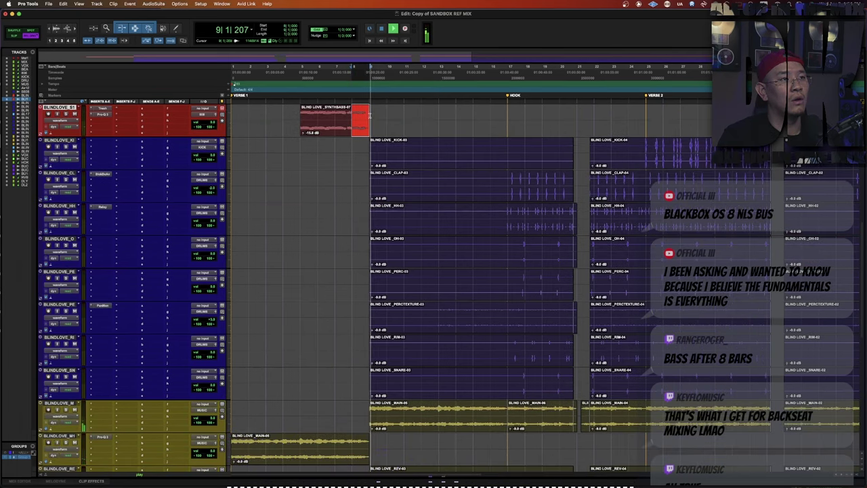
pyautogui.click(360, 117)
# Replace the four-bar clip on the duplicate bass track with the eight-bar synth bass section before the second hook, starting at bar 1.
pyautogui.press('r')
pyautogui.scroll(5, 614, 253)
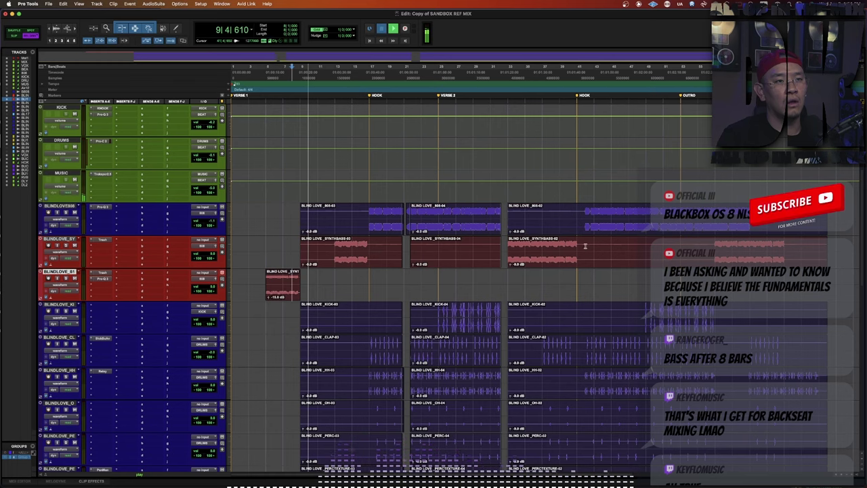
pyautogui.press('space')
pyautogui.moveTo(577, 253); pyautogui.dragTo(259, 284)
pyautogui.press('super+bracketright')
pyautogui.press('super+bracketright')
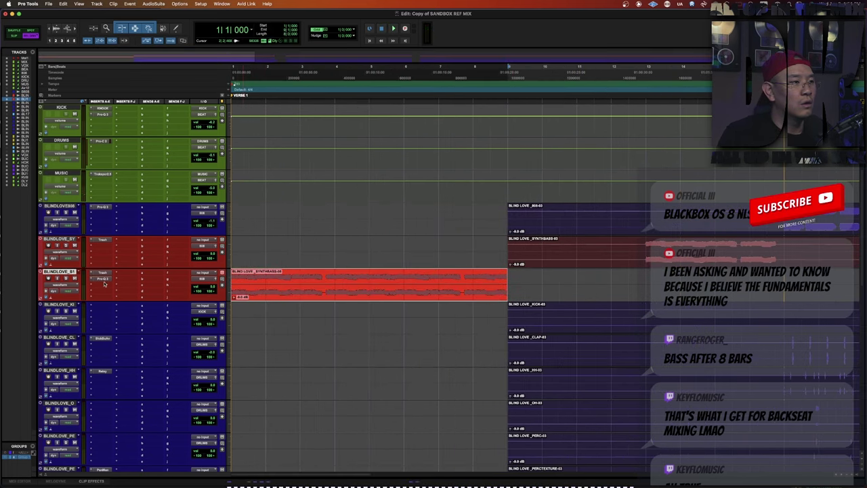
pyautogui.press('super+bracketleft')
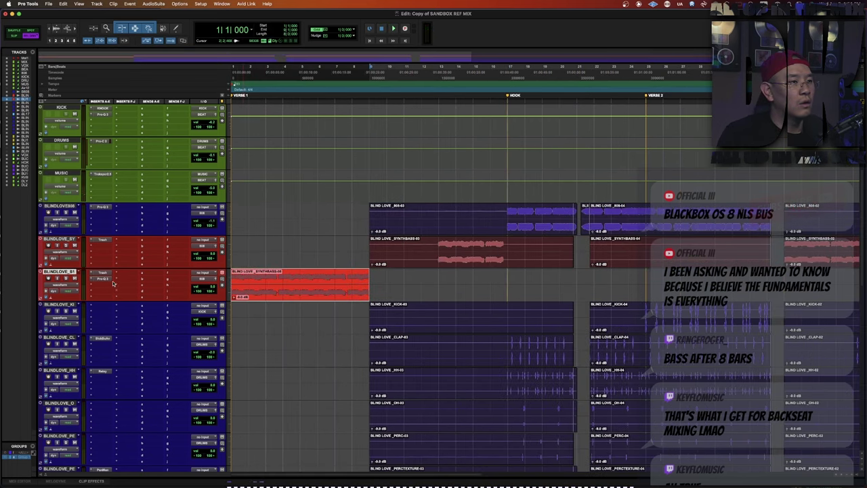
# Draw a rising volume automation ramp across the eight-bar bass intro on the duplicate synth bass track, and play it.
pyautogui.keyDown('ctrl'); pyautogui.keyDown('super'); pyautogui.click(214, 288); pyautogui.keyUp('super'); pyautogui.keyUp('ctrl')
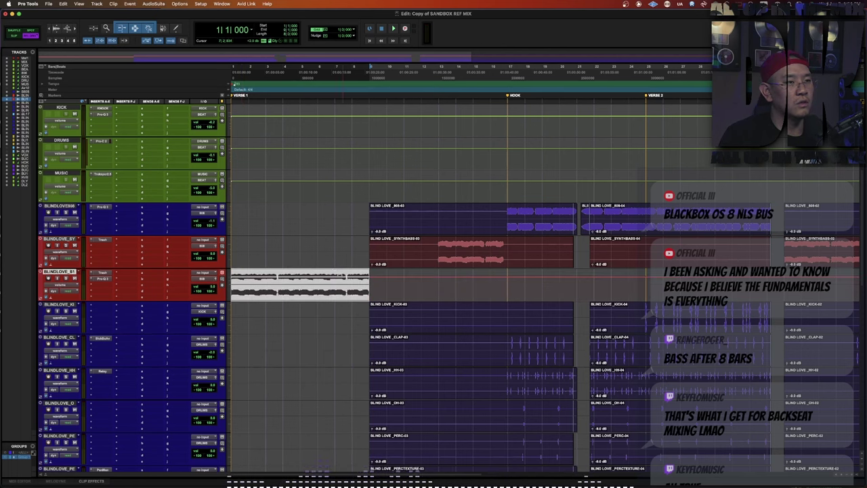
pyautogui.keyDown('alt'); pyautogui.click(370, 302); pyautogui.keyUp('alt')
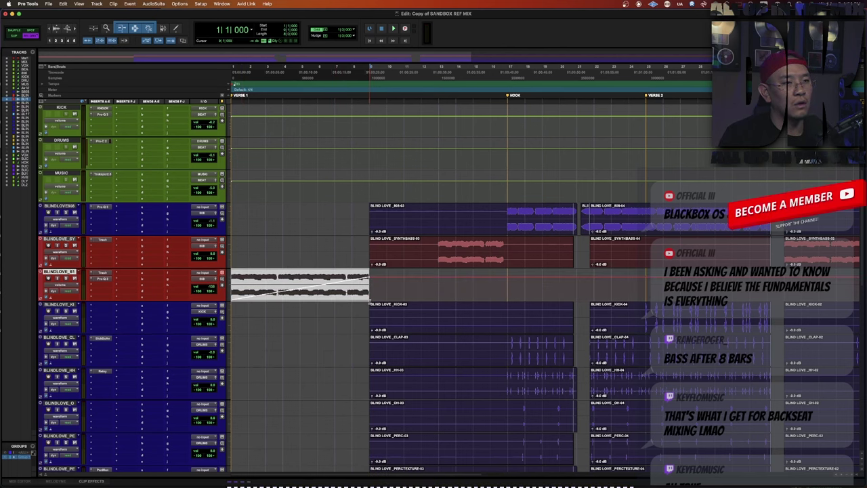
pyautogui.scroll(-1, 200, 270)
pyautogui.press('space')
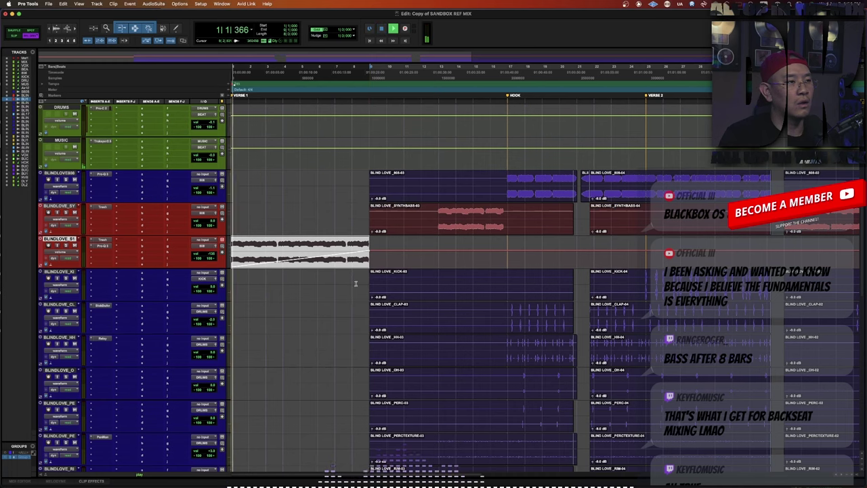
pyautogui.click(63, 241)
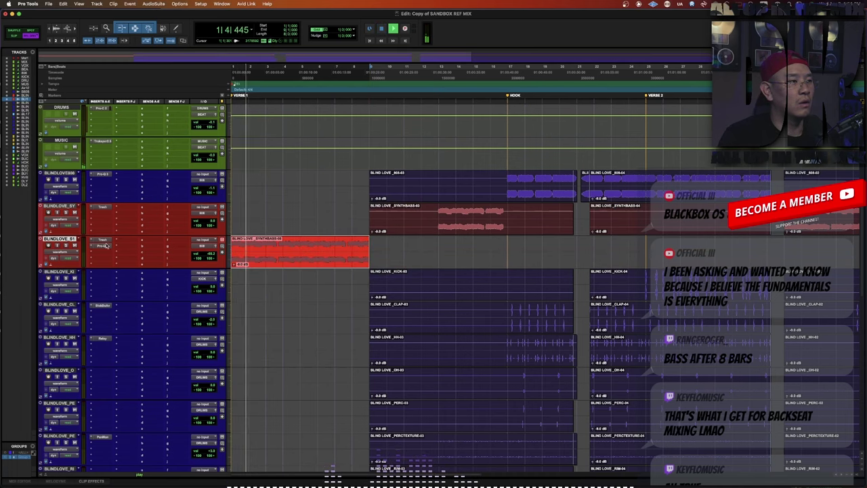
# Raise the bar 9 end point of the duplicate bass track's volume ramp to about -1.4 dB and play the transition.
pyautogui.click(104, 247)
pyautogui.click(103, 247)
pyautogui.scroll(-8, 312, 310)
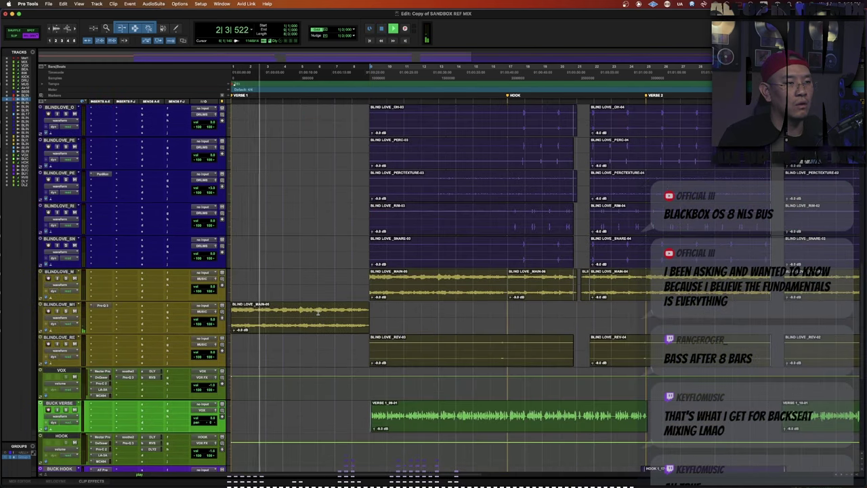
pyautogui.click(371, 312)
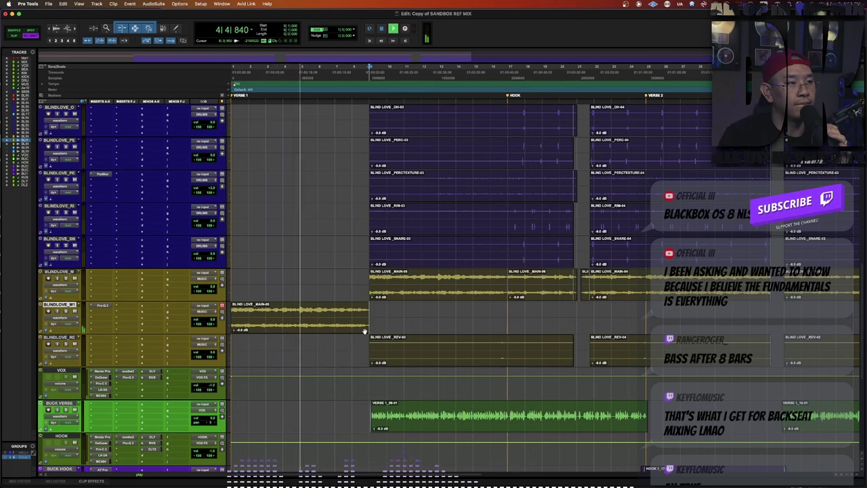
pyautogui.scroll(10, 359, 328)
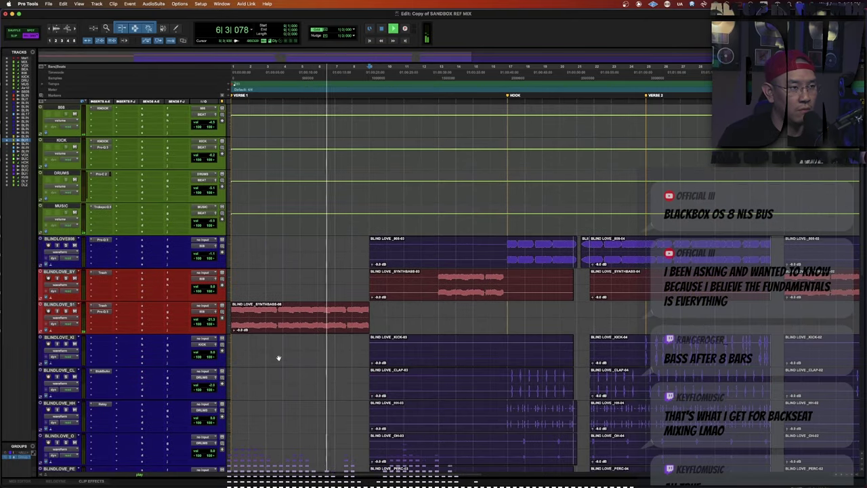
pyautogui.press('-')
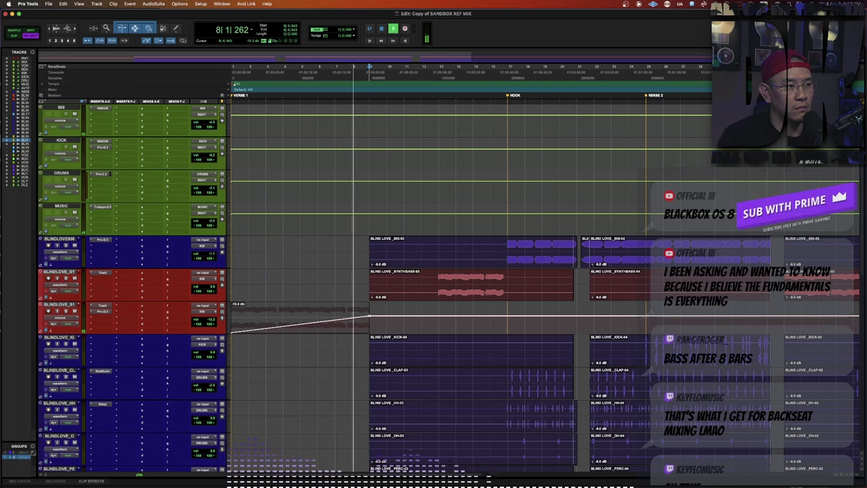
pyautogui.moveTo(371, 317); pyautogui.dragTo(369, 310)
pyautogui.press('space')
pyautogui.press('space')
pyautogui.click(346, 321)
pyautogui.press('space')
pyautogui.press('space')
pyautogui.click(371, 319)
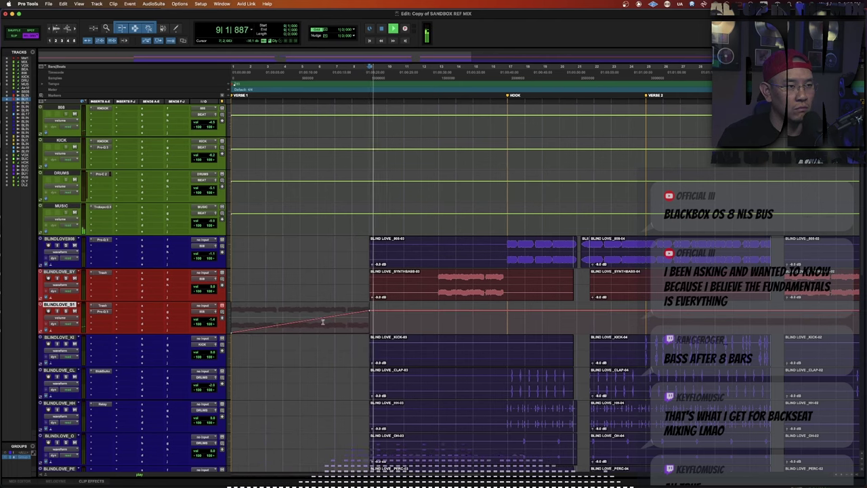
# Enable automation for the high-cut band's frequency in the duplicate music track's Pro-Q 3.
pyautogui.scroll(-3, 362, 324)
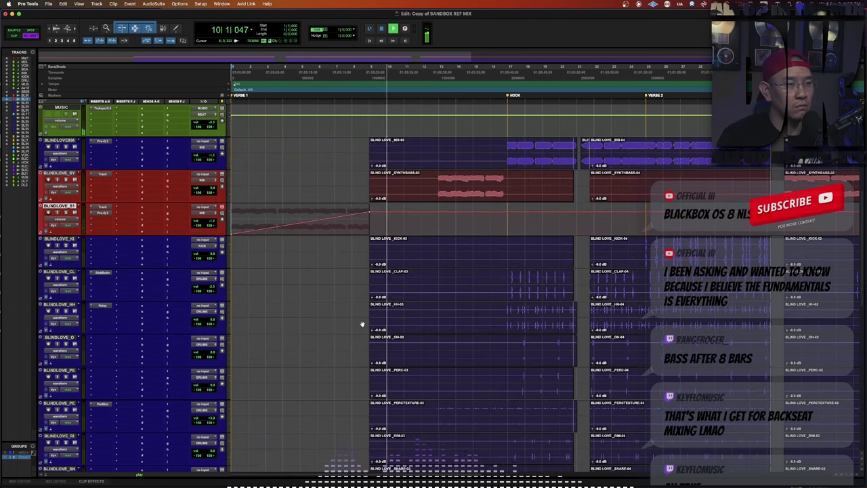
pyautogui.scroll(-5, 361, 324)
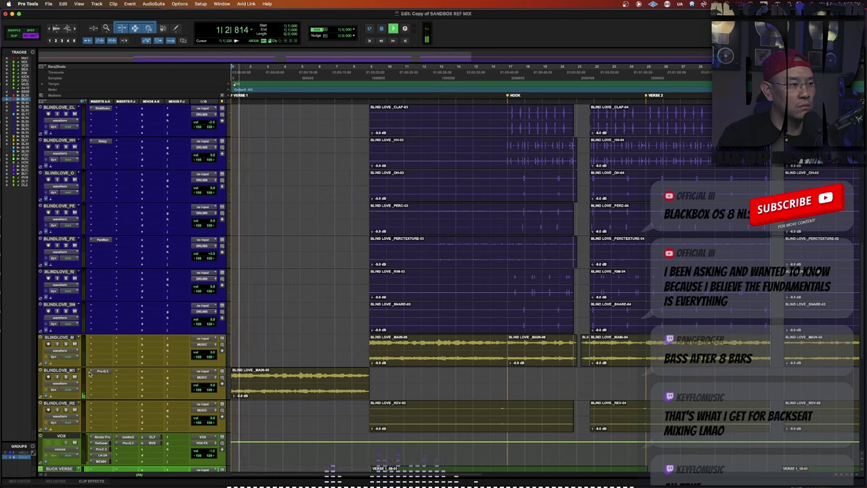
pyautogui.click(100, 371)
pyautogui.rightClick(605, 282)
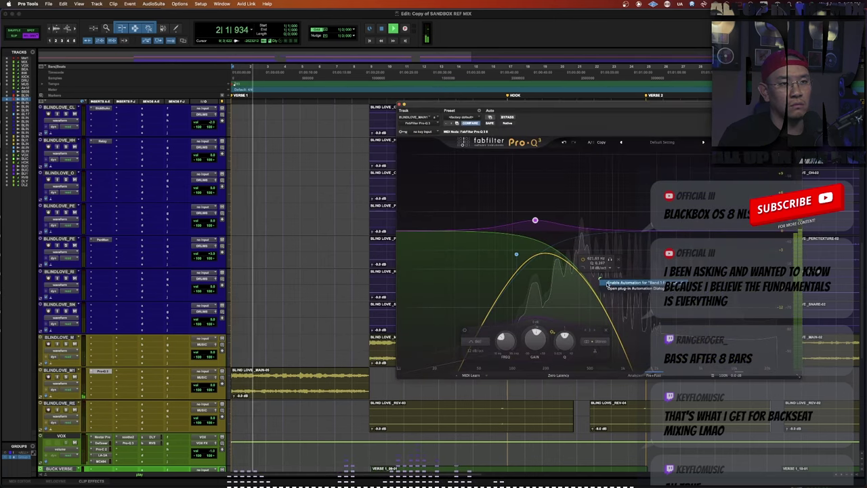
pyautogui.click(608, 283)
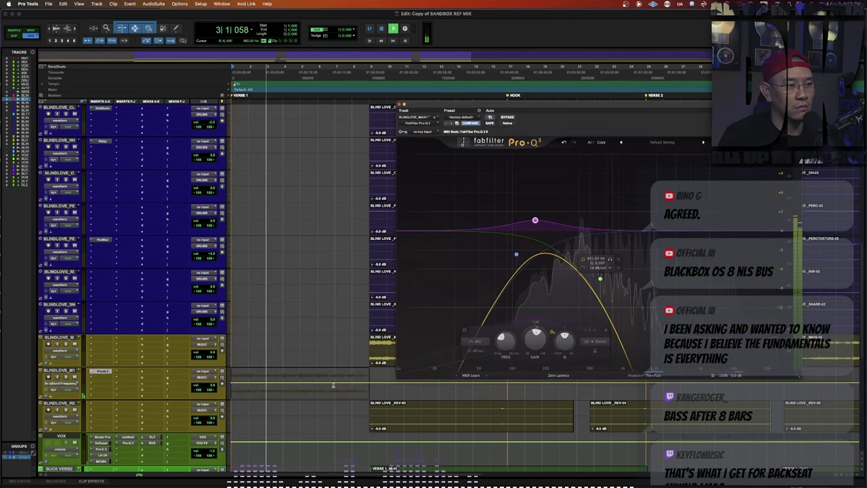
# Draw a rising high-cut frequency automation ramp from bar 7 to bar 9 on the duplicate music track.
pyautogui.moveTo(333, 385); pyautogui.dragTo(336, 353)
pyautogui.keyDown('alt'); pyautogui.keyDown('super'); pyautogui.click(334, 368); pyautogui.keyUp('super'); pyautogui.keyUp('alt')
pyautogui.keyDown('alt'); pyautogui.keyDown('super'); pyautogui.click(370, 383); pyautogui.keyUp('super'); pyautogui.keyUp('alt')
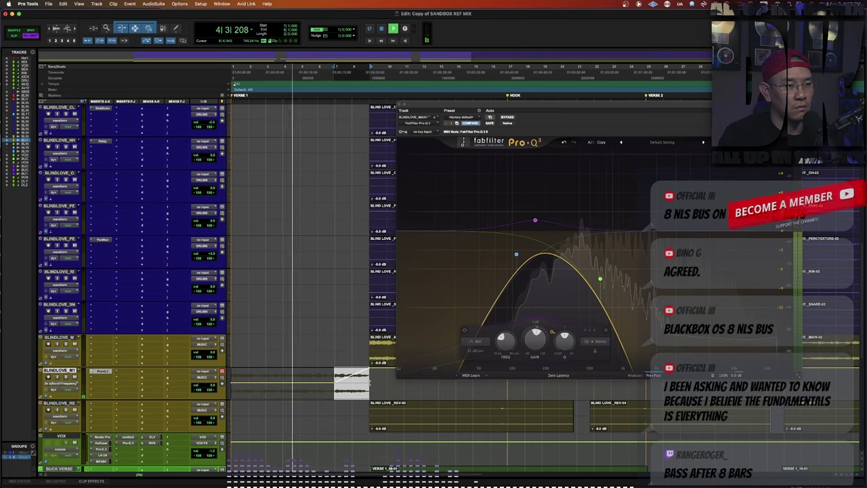
# Close the Pro-Q 3 window and return the BLINDLOVE_M1 track from its automation lane to waveform view.
pyautogui.press('super+w')
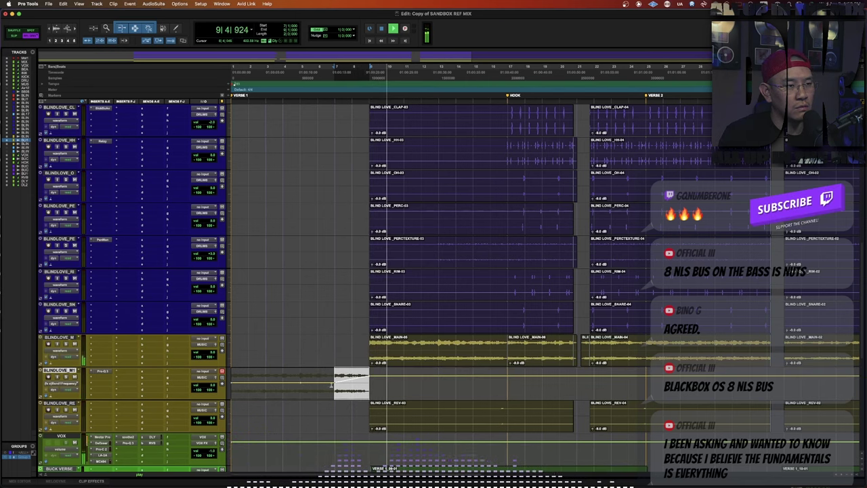
pyautogui.click(300, 384)
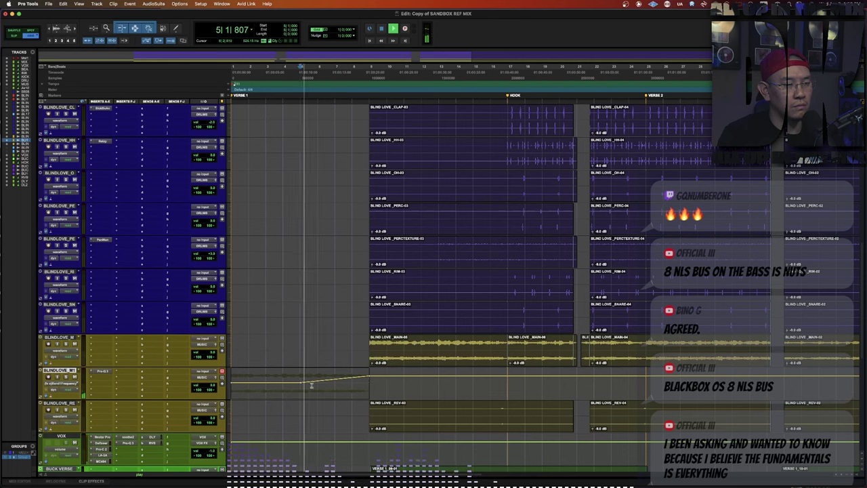
pyautogui.press('-')
pyautogui.press('F4')
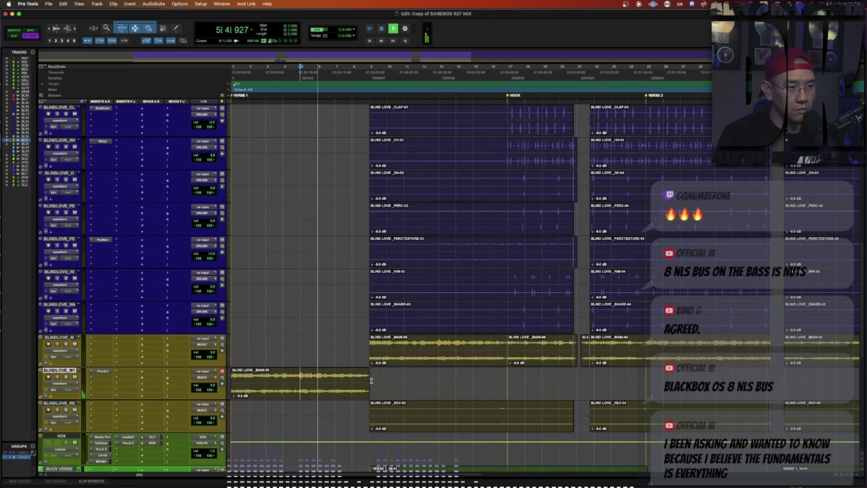
# Trim the end of the BLINDLOVE_M1 intro clip back to the middle of bar 8 and stop playback.
pyautogui.click(372, 381)
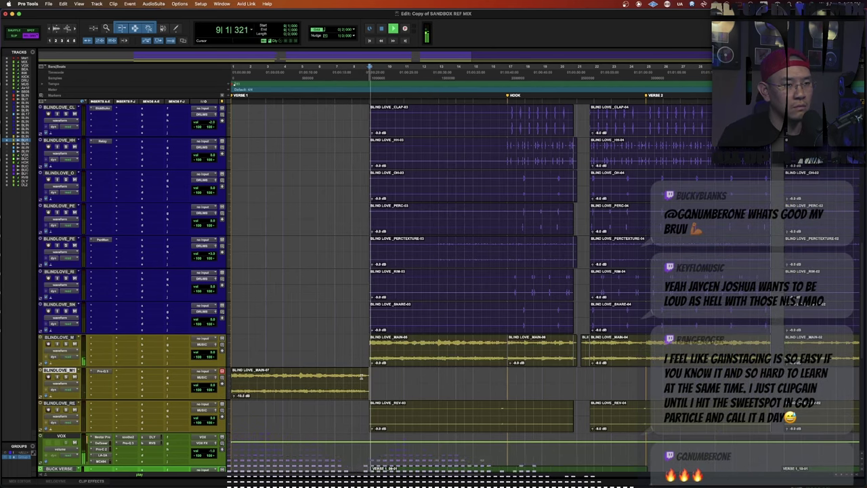
pyautogui.moveTo(363, 376); pyautogui.dragTo(355, 380)
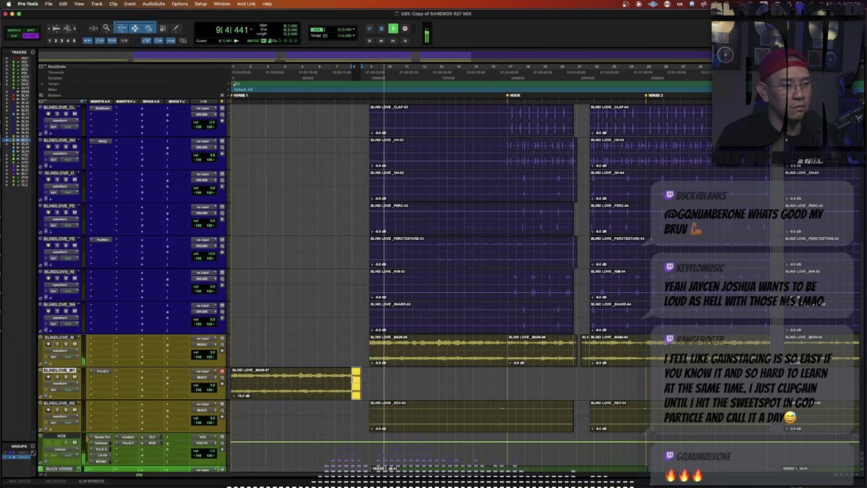
pyautogui.click(356, 372)
pyautogui.press('t')
pyautogui.press('t')
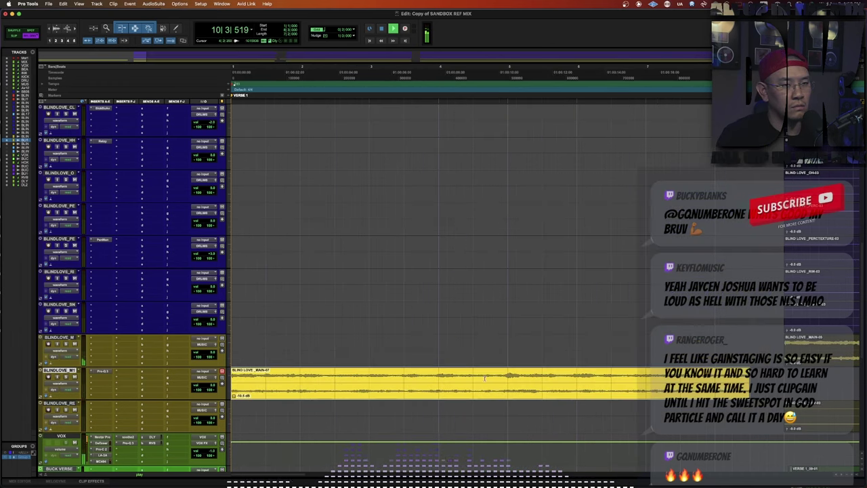
pyautogui.press('r')
pyautogui.press('space')
# Duplicate the BLINDLOVE_M1 track as one empty copy, then split the intro clip at bar 8 and copy its last piece there.
pyautogui.click(474, 375)
pyautogui.hotkey('alt', 'shift', 'd')
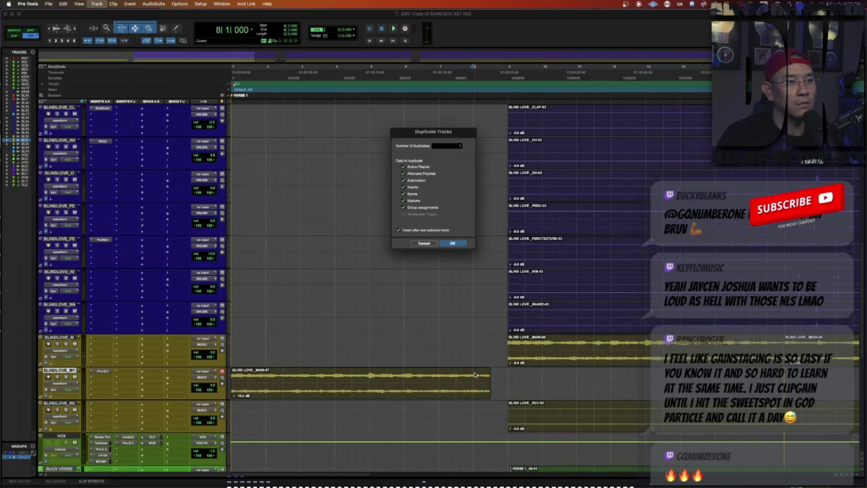
pyautogui.press('Return')
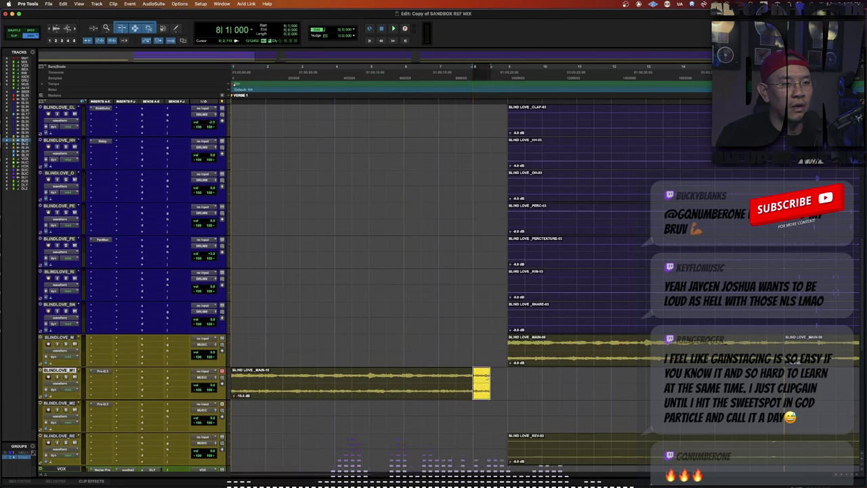
pyautogui.press('b')
pyautogui.moveTo(482, 394); pyautogui.dragTo(482, 412)
# Insert the ValhallaRoom reverb after Pro-Q 3 on the BLINDLOVE_M2 track.
pyautogui.click(122, 405)
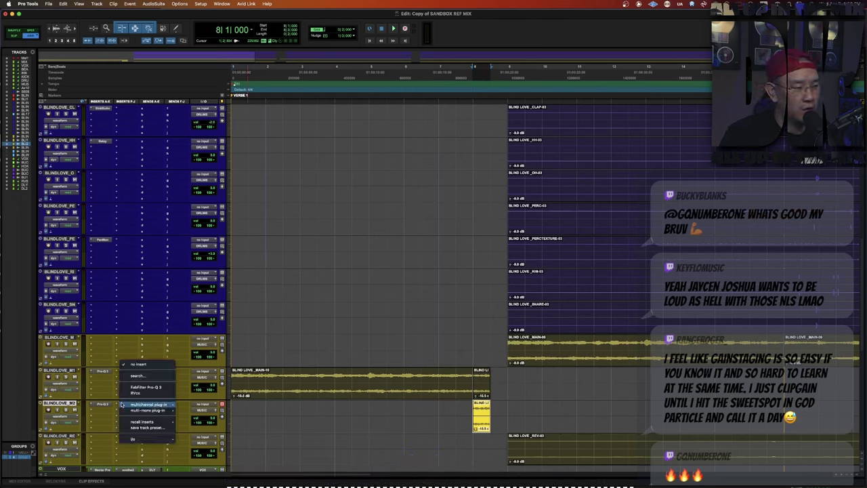
pyautogui.click(138, 376)
pyautogui.write('valha')
pyautogui.press('Return')
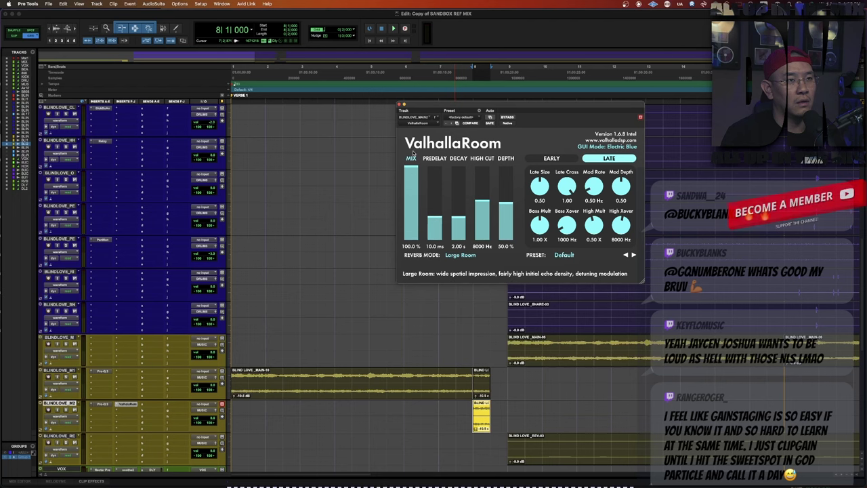
# Insert the EchoBoy delay after ValhallaRoom on the BLINDLOVE_M2 track.
pyautogui.click(127, 372)
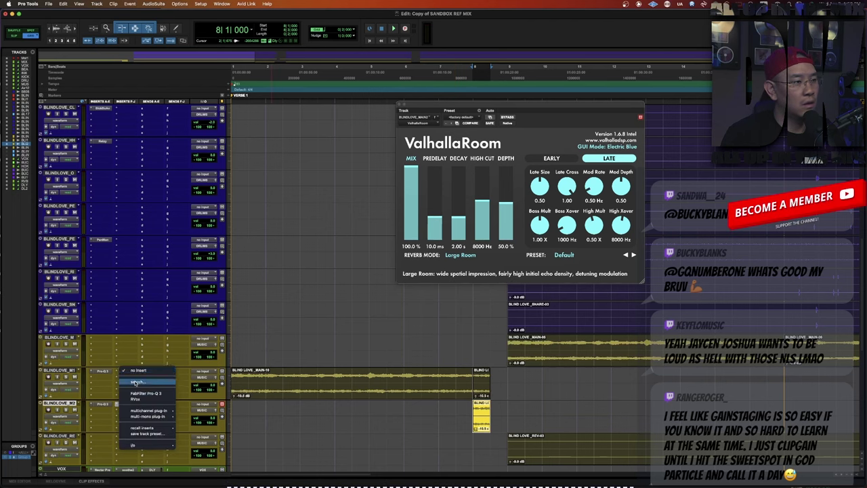
pyautogui.click(139, 382)
pyautogui.write('echo')
pyautogui.press('Return')
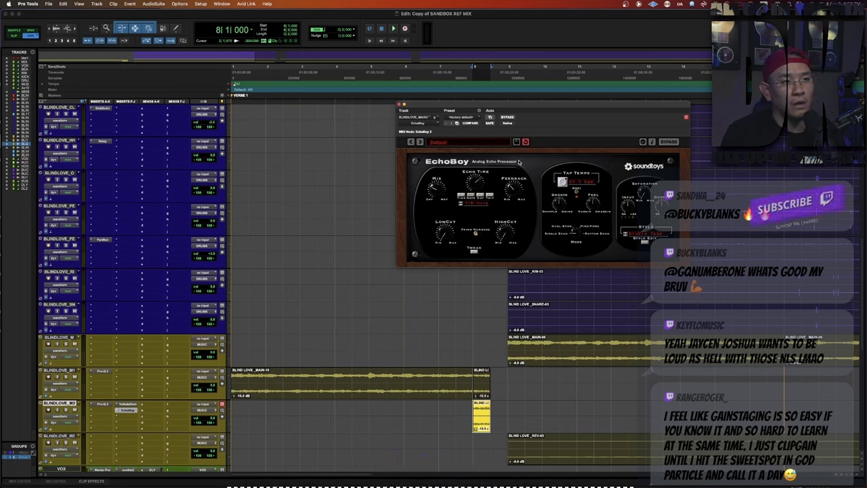
# Audition the reverb and delay on the copied BLINDLOVE_M2 clip by playing from bar 7, beat 2.
pyautogui.press('space')
pyautogui.press('F4')
pyautogui.click(473, 410)
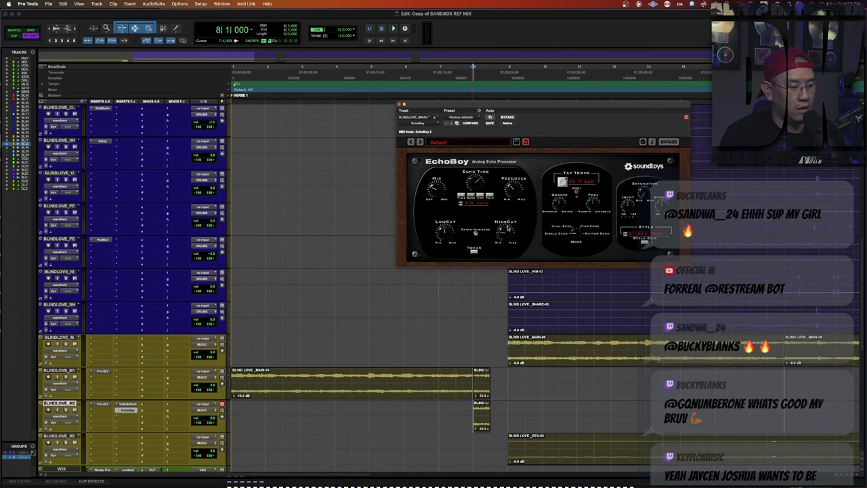
pyautogui.click(481, 411)
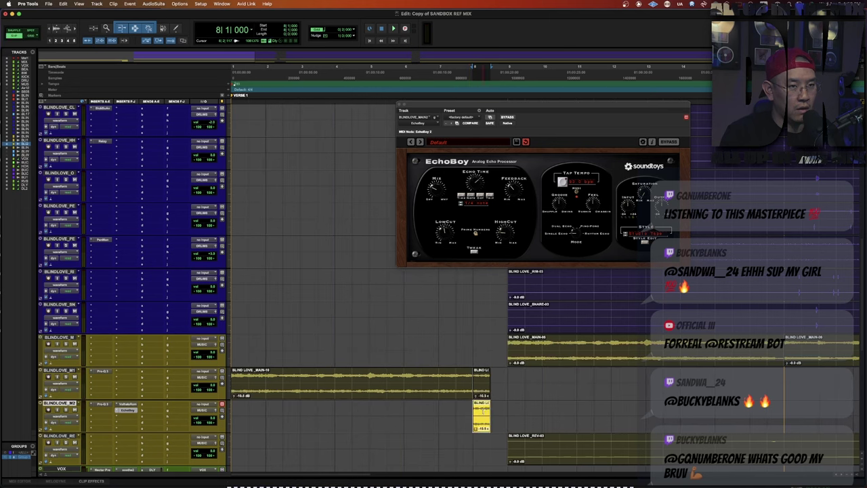
pyautogui.click(468, 405)
pyautogui.press('space')
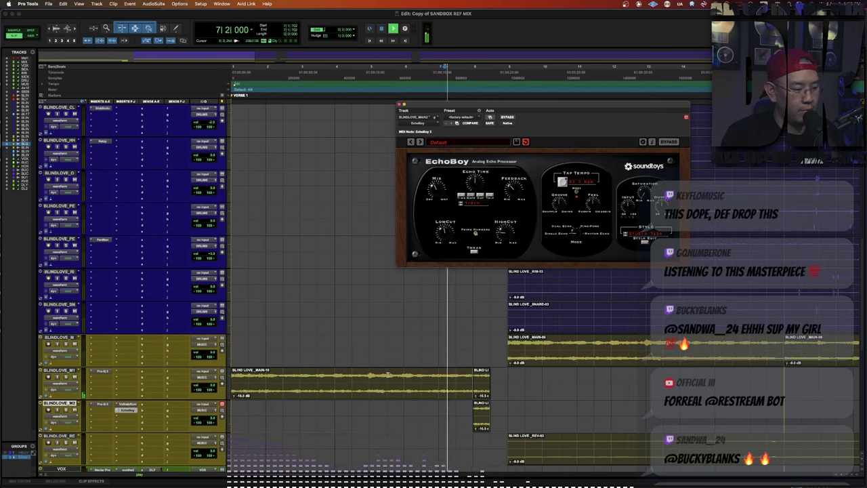
# Set the ValhallaRoom mix on BLINDLOVE_M2 to about 50% and close the plug-in window.
pyautogui.click(127, 404)
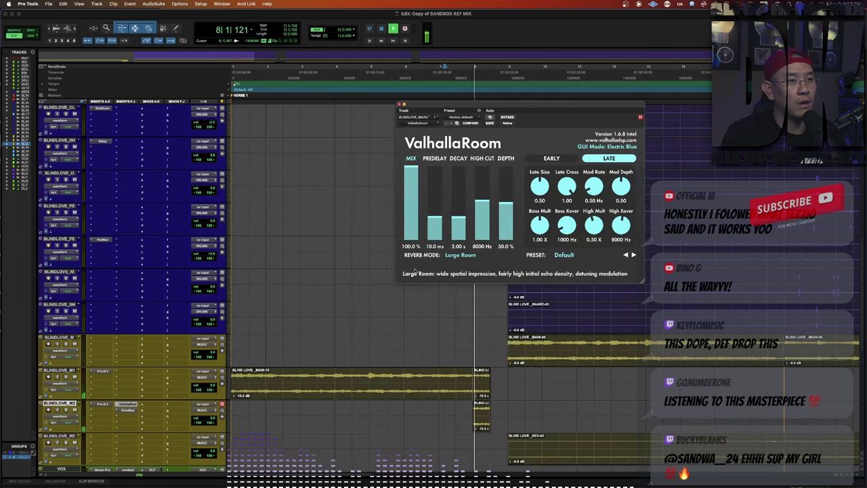
pyautogui.moveTo(409, 195); pyautogui.dragTo(410, 195)
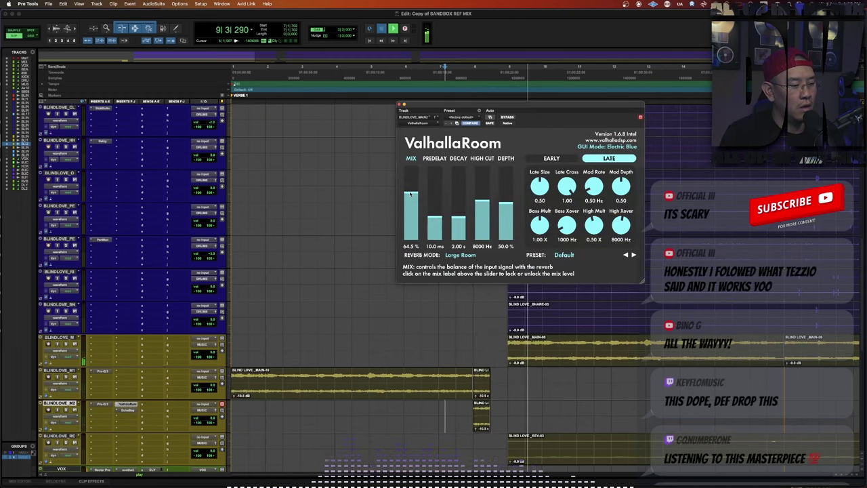
pyautogui.moveTo(409, 194); pyautogui.dragTo(413, 203)
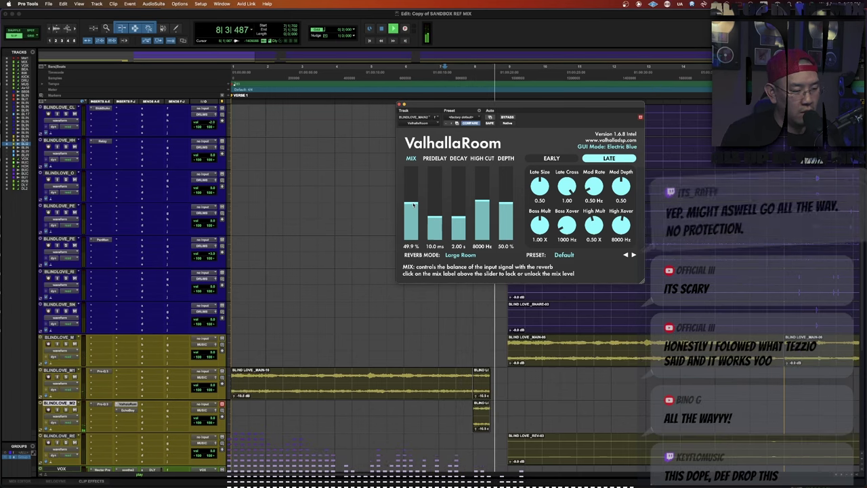
pyautogui.press('super+w')
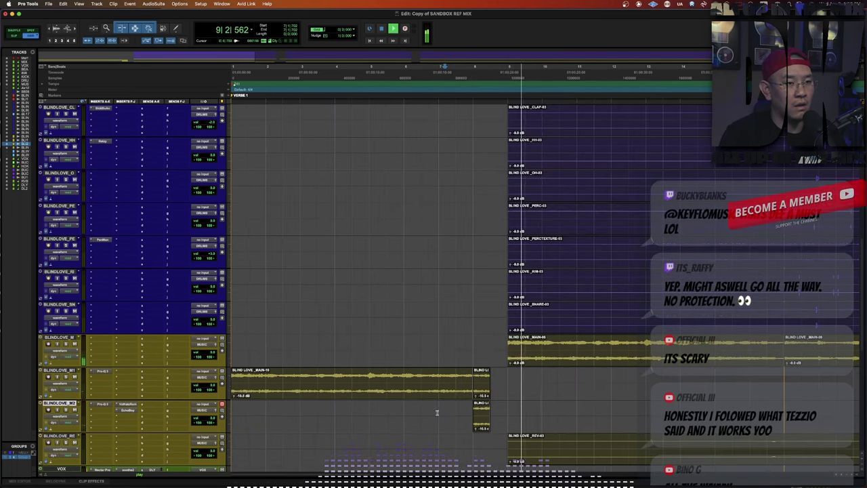
# Play the transition from the middle of bar 7 and check the EchoBoy settings on BLINDLOVE_M2.
pyautogui.click(438, 413)
pyautogui.press('F4')
pyautogui.click(460, 414)
pyautogui.press('space')
pyautogui.press('space')
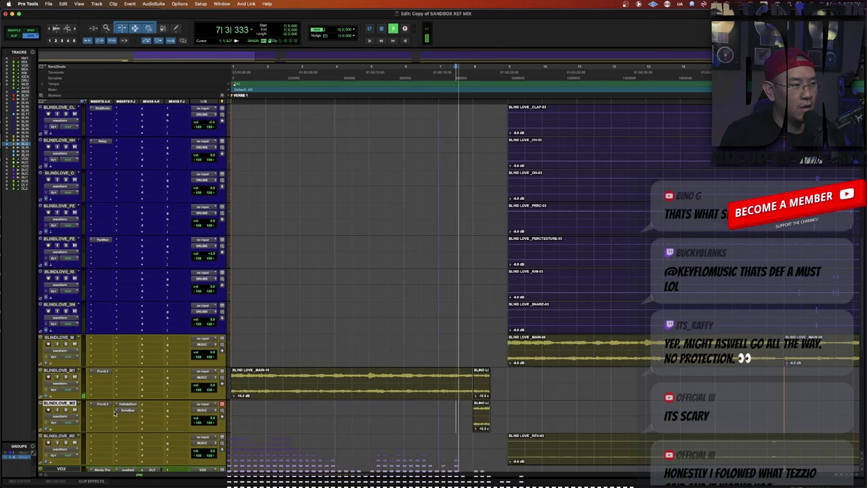
pyautogui.click(126, 410)
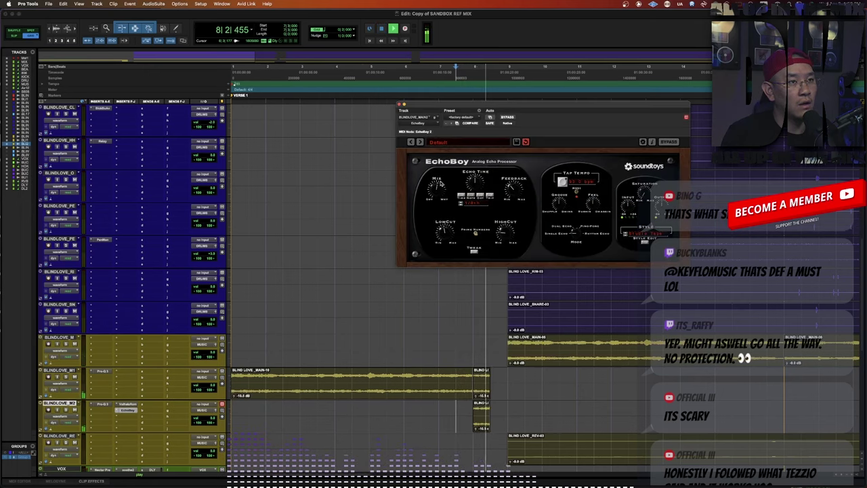
pyautogui.click(400, 106)
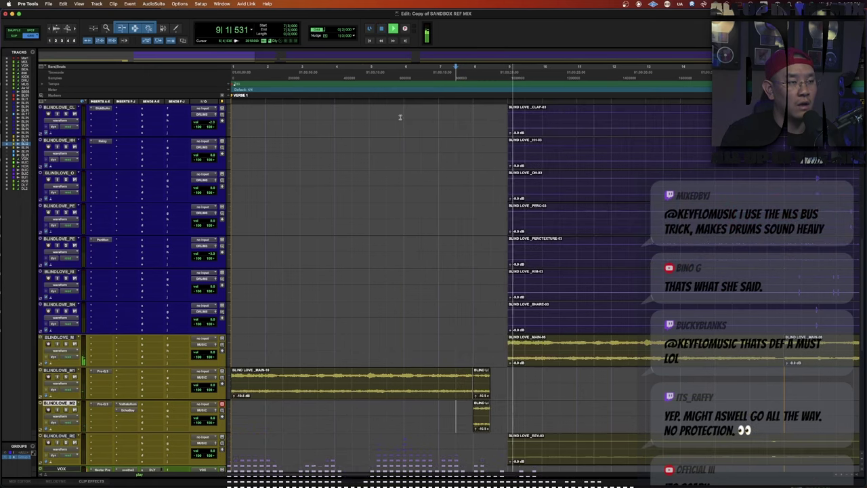
# Play the session from the start of Verse 1 with the full arrangement in view.
pyautogui.press('r')
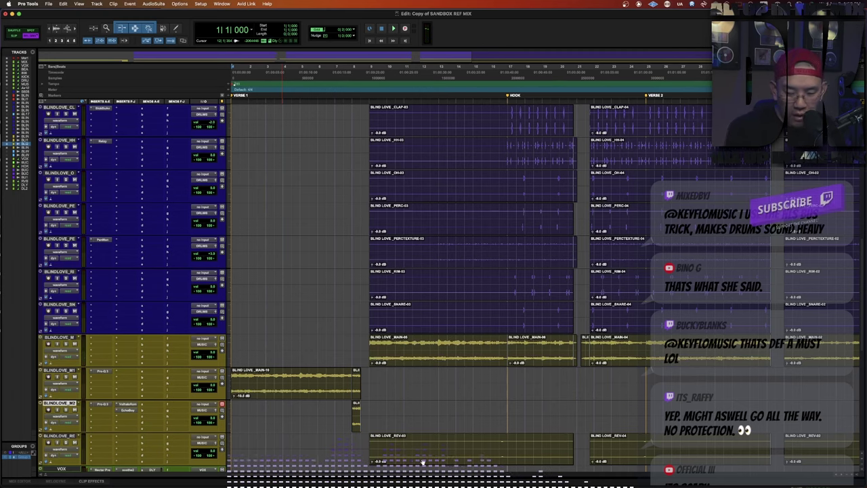
pyautogui.press('space')
pyautogui.press('r')
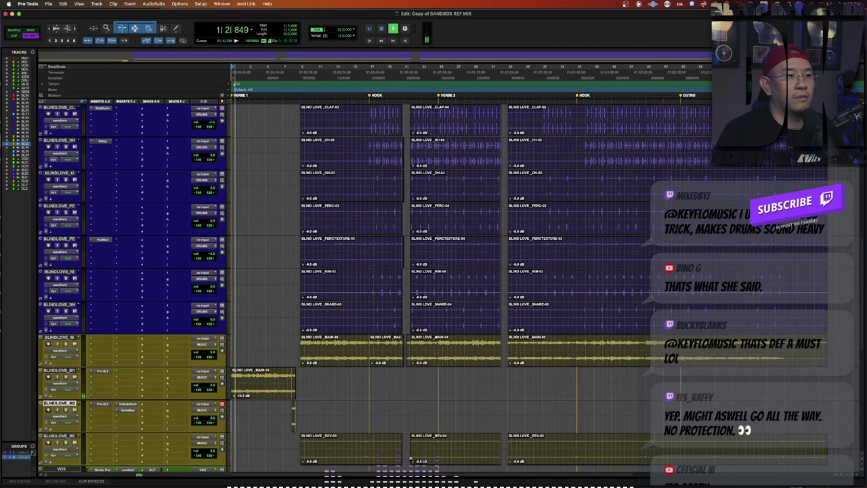
# Duplicate the BUCK VERSE track as one empty copy placed directly below it.
pyautogui.scroll(-4, 366, 406)
pyautogui.click(312, 378)
pyautogui.press('t')
pyautogui.press('t')
pyautogui.press('t')
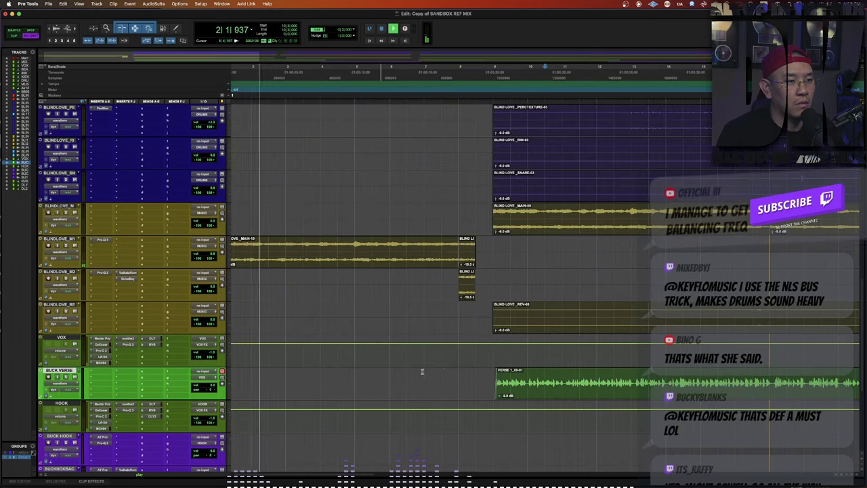
pyautogui.click(439, 375)
pyautogui.hotkey('alt', 'shift', 'd')
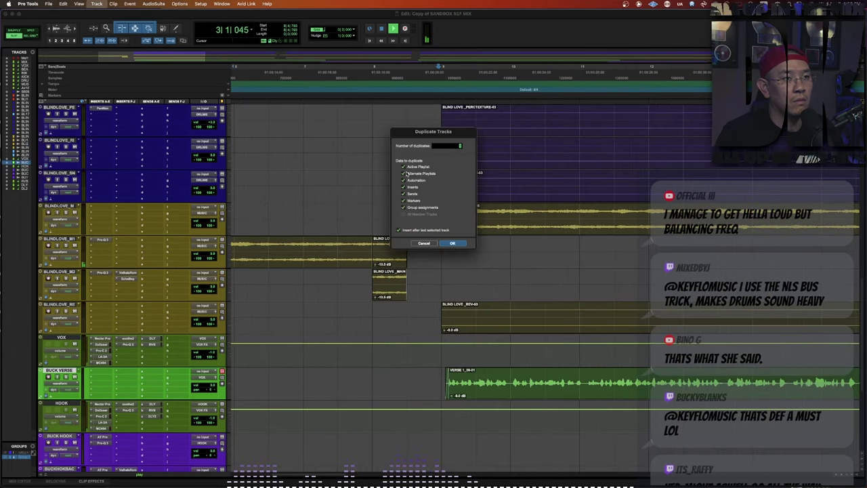
pyautogui.click(462, 244)
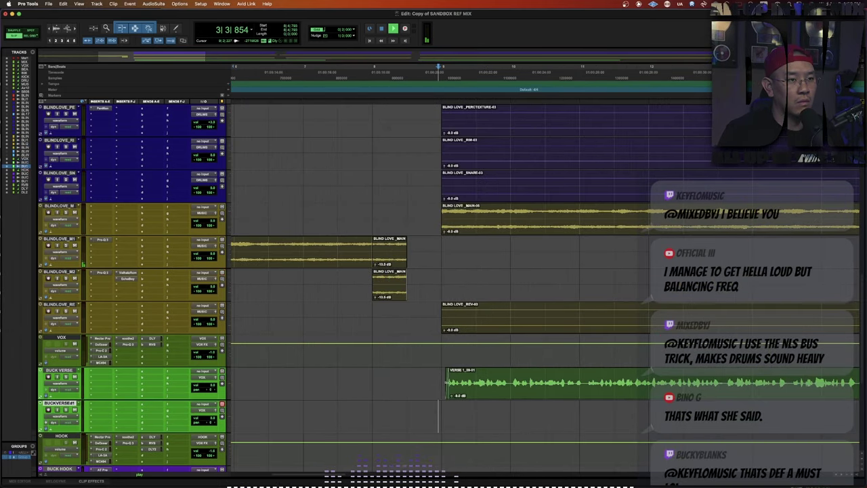
# Open the AudioSuite H-Reverb long Stereo processor and set its reverb time to 7.64.
pyautogui.press('super+shift+slash')
pyautogui.write('h-reverb')
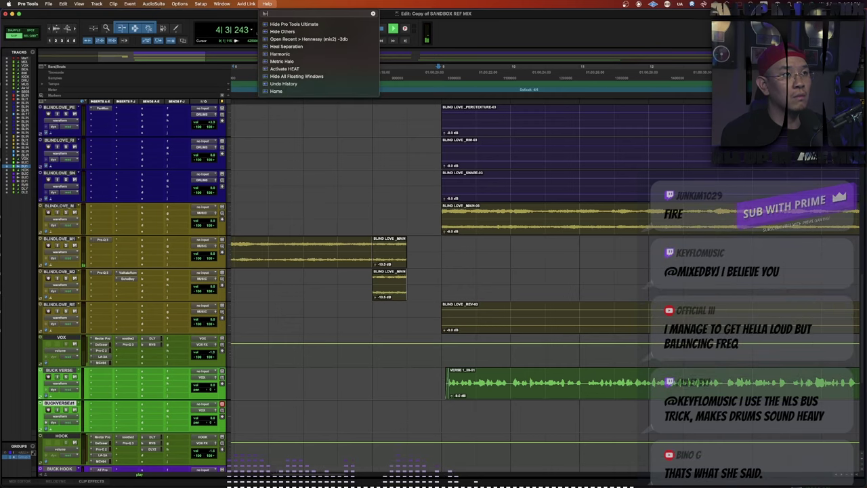
pyautogui.press('Down')
pyautogui.press('Down')
pyautogui.press('Down')
pyautogui.press('Down')
pyautogui.press('Down')
pyautogui.press('Down')
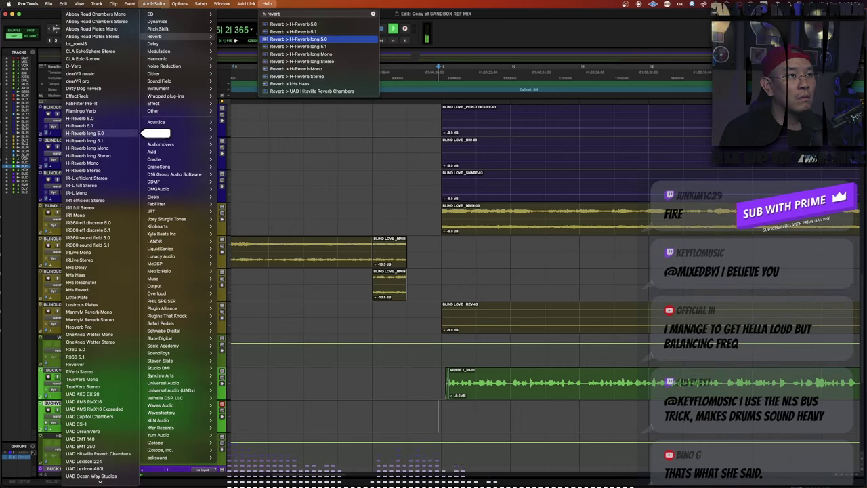
pyautogui.press('Return')
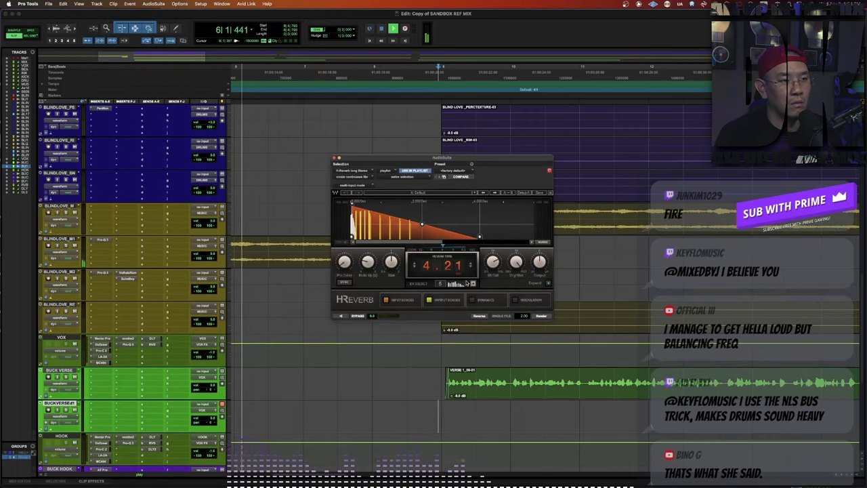
pyautogui.moveTo(463, 267); pyautogui.dragTo(471, 268)
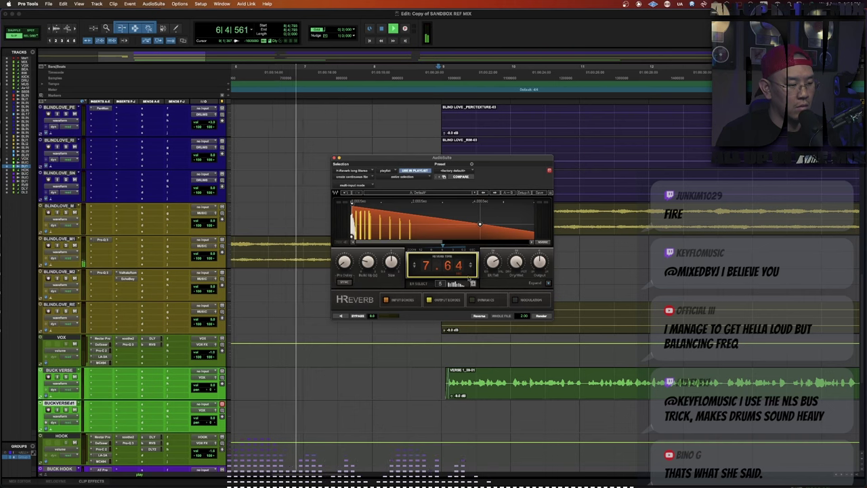
# Split off the opening word of the VERSE 1 vocal clip, copy it onto the duplicate track and mute the copy.
pyautogui.click(457, 380)
pyautogui.press('t')
pyautogui.press('t')
pyautogui.press('t')
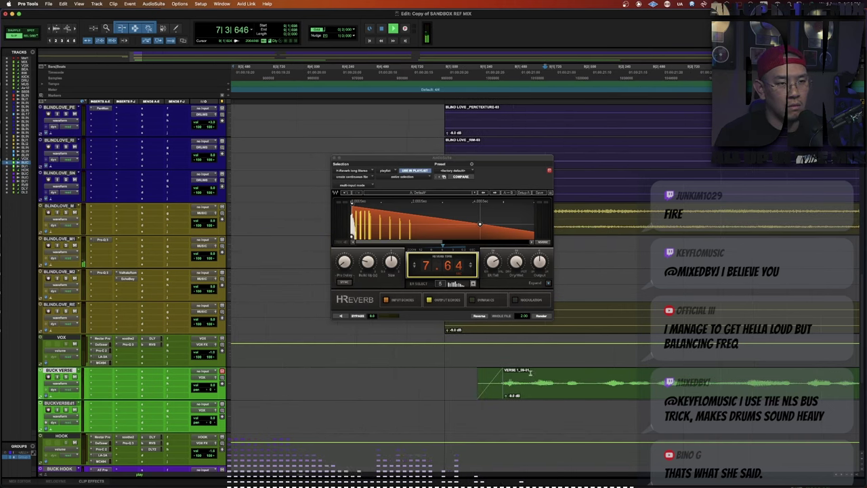
pyautogui.moveTo(517, 395); pyautogui.dragTo(518, 414)
pyautogui.press('r')
pyautogui.press('super+m')
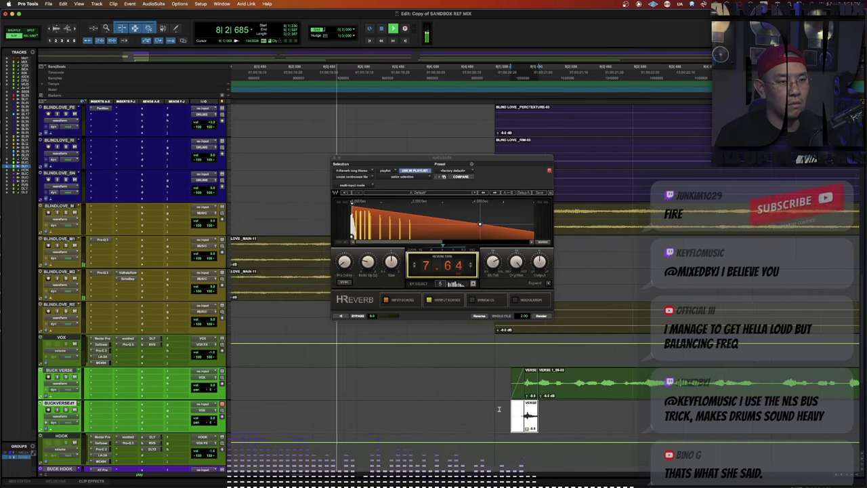
# Select bars 5 to 9 on the duplicate track, leading up to and including the copied opening word.
pyautogui.press('r')
pyautogui.press('F4')
pyautogui.press('super+bracketleft')
pyautogui.press('super+bracketleft')
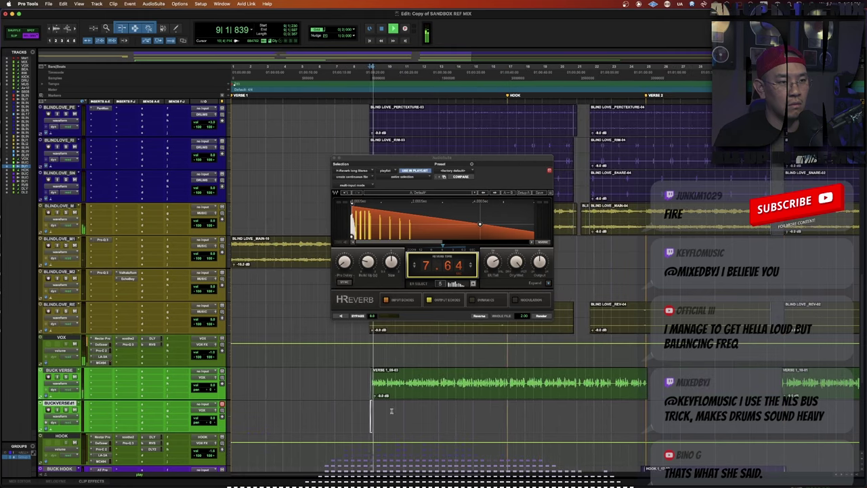
pyautogui.moveTo(310, 409); pyautogui.dragTo(300, 410)
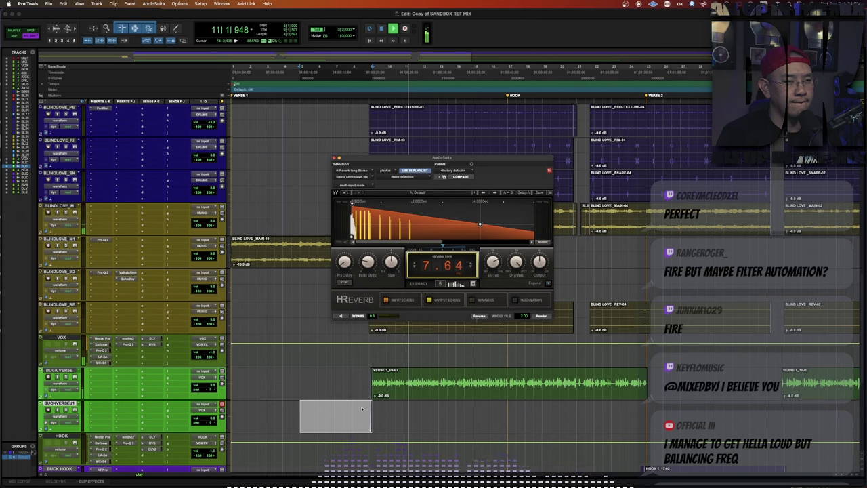
# Open the H-Reverb long Mono AudioSuite processor in place of the stereo version.
pyautogui.click(487, 199)
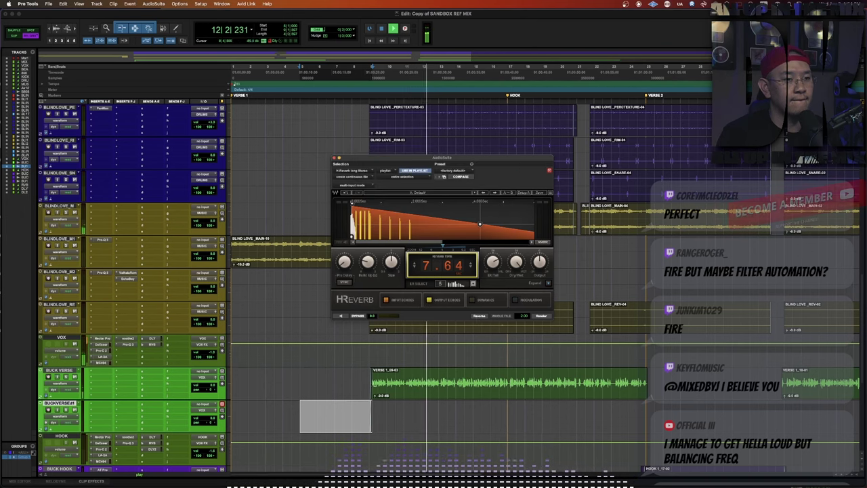
pyautogui.click(179, 3)
pyautogui.click(180, 4)
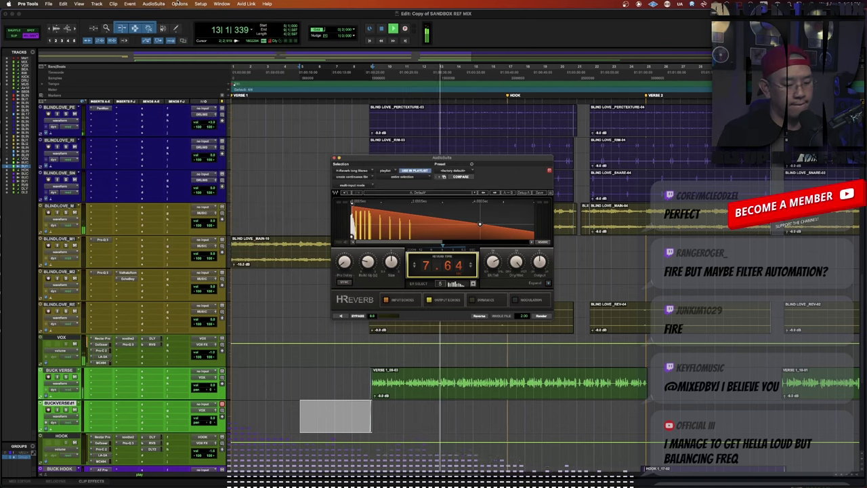
pyautogui.click(267, 4)
pyautogui.write('hev')
pyautogui.press('BackSpace')
pyautogui.press('BackSpace')
pyautogui.write('-rever')
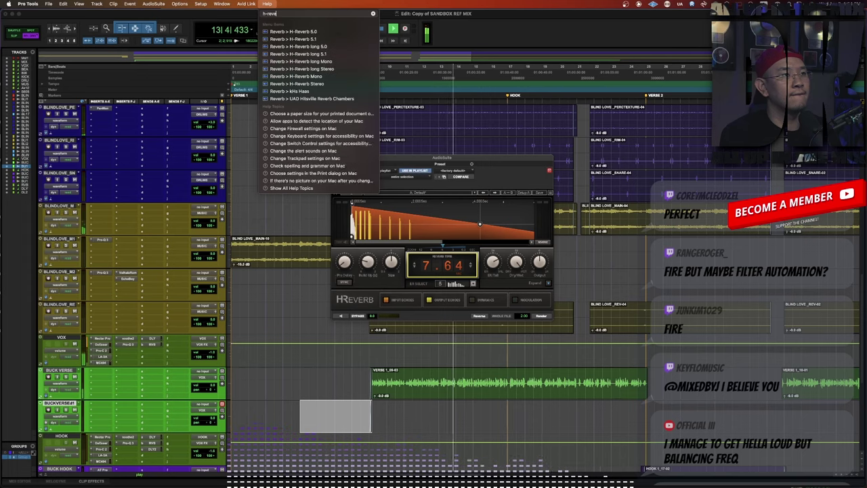
pyautogui.press('Down')
pyautogui.press('Down')
pyautogui.press('Down')
pyautogui.press('Down')
pyautogui.press('Down')
pyautogui.press('Return')
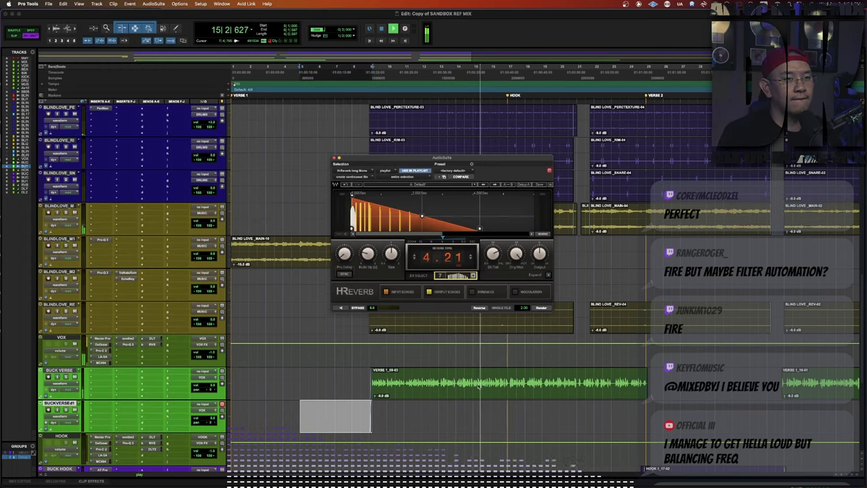
# Choose early-reflection pattern 1 and render a reversed reverb across the selection with the copied word unmuted.
pyautogui.click(473, 274)
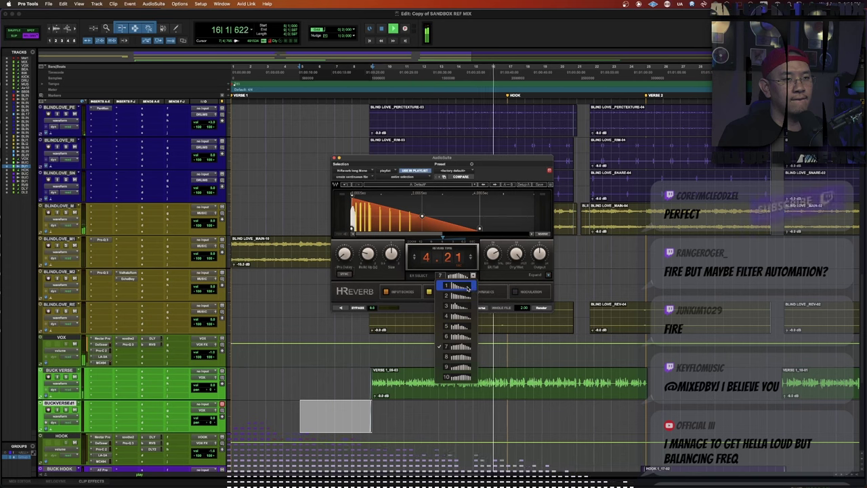
pyautogui.click(462, 284)
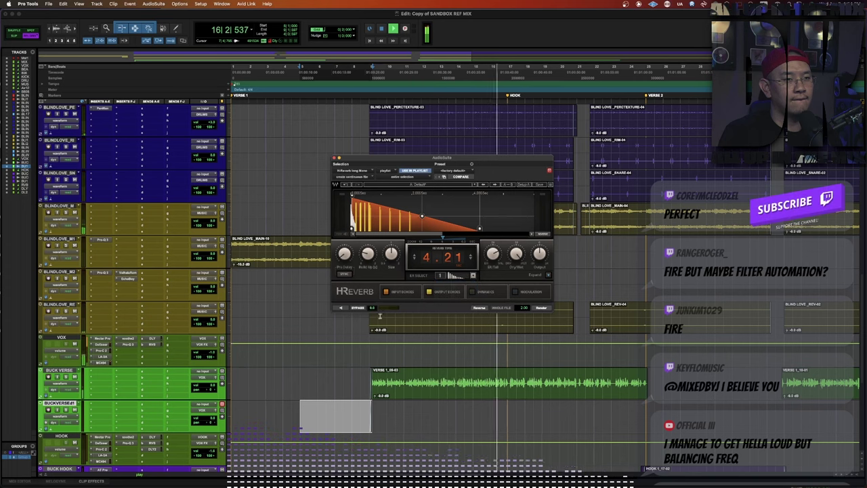
pyautogui.click(480, 308)
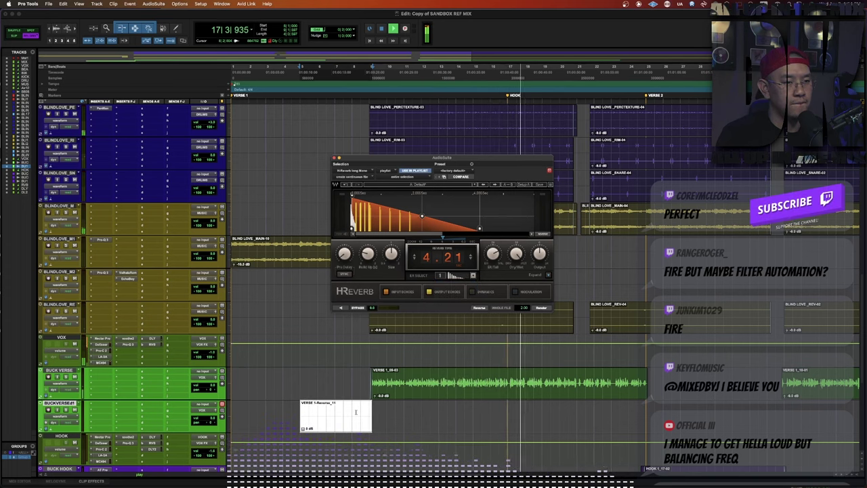
pyautogui.press('super+z')
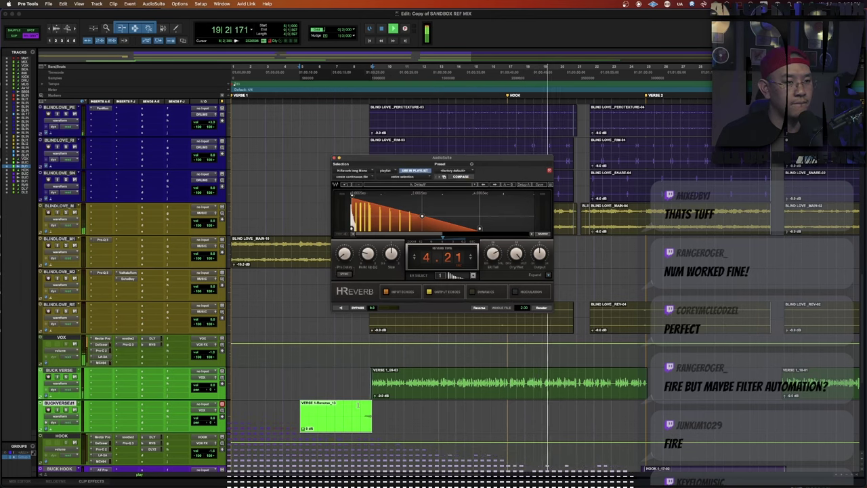
pyautogui.click(359, 405)
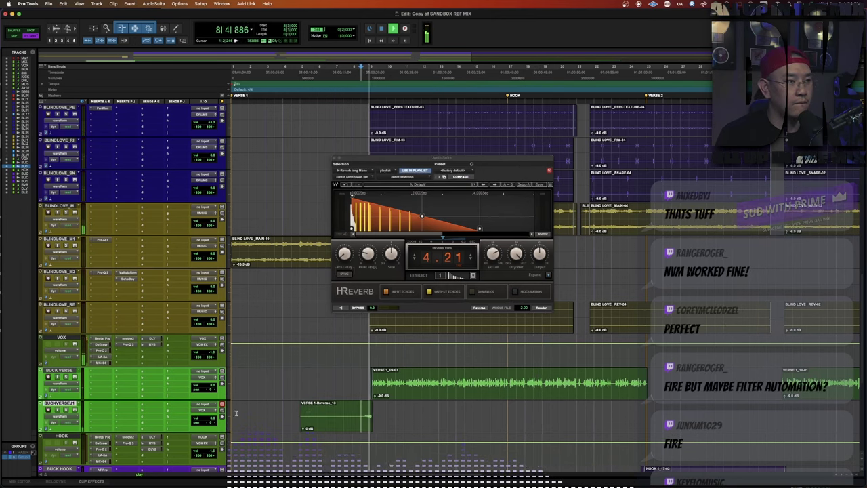
pyautogui.press('ctrl+alt+super+w')
# Trim the start of the reversed reverb clip to bar 7 and lower its clip gain.
pyautogui.click(336, 409)
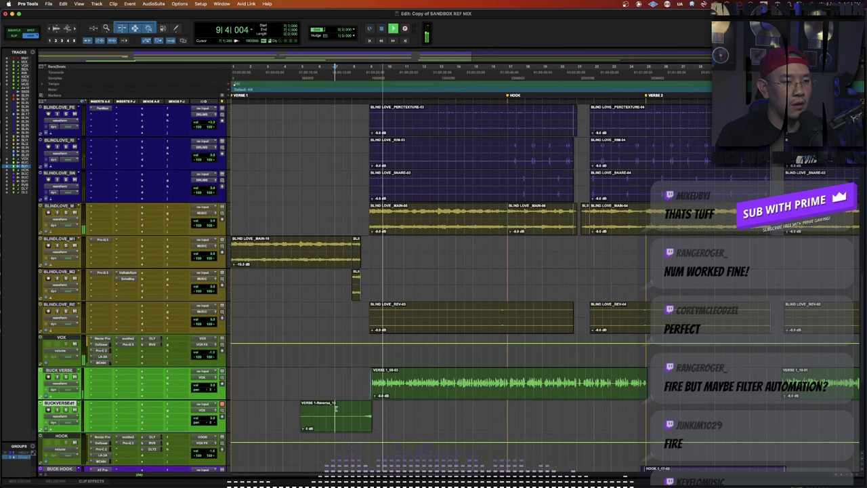
pyautogui.press('a')
pyautogui.click(360, 426)
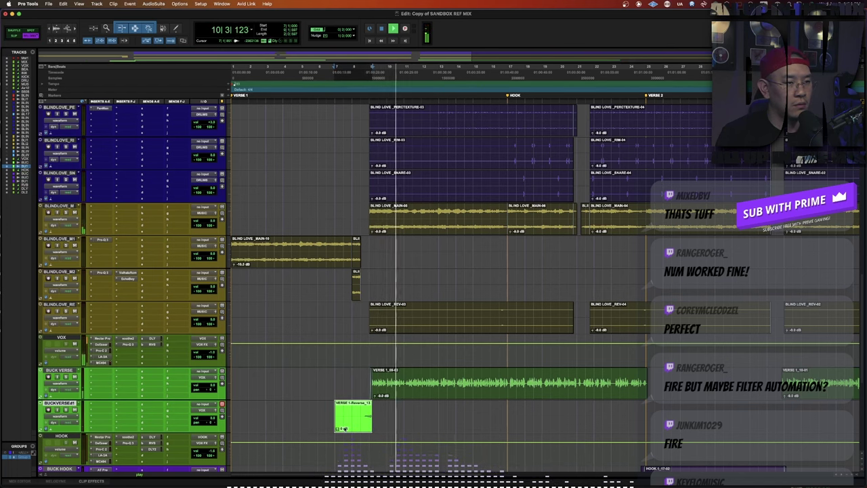
pyautogui.moveTo(338, 432); pyautogui.dragTo(342, 460)
pyautogui.press('space')
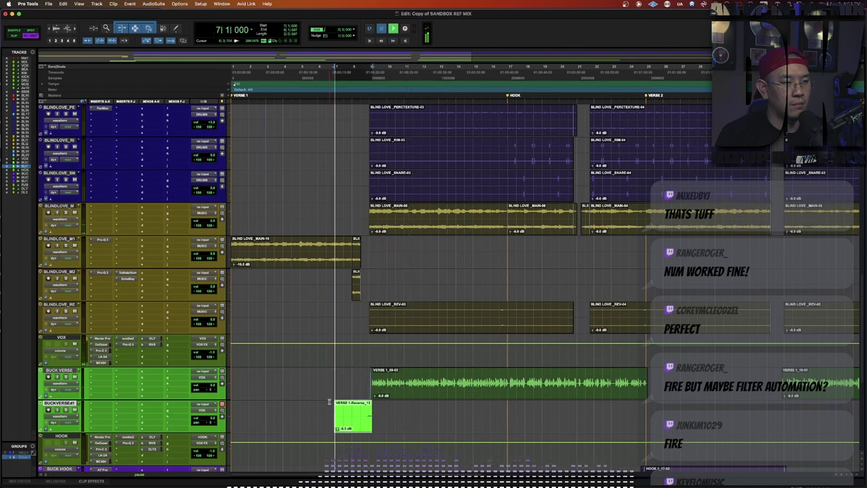
# Insert PanMan on the duplicate track, set it to Rhythm Shape mode and play the transition.
pyautogui.click(93, 405)
pyautogui.write('panm')
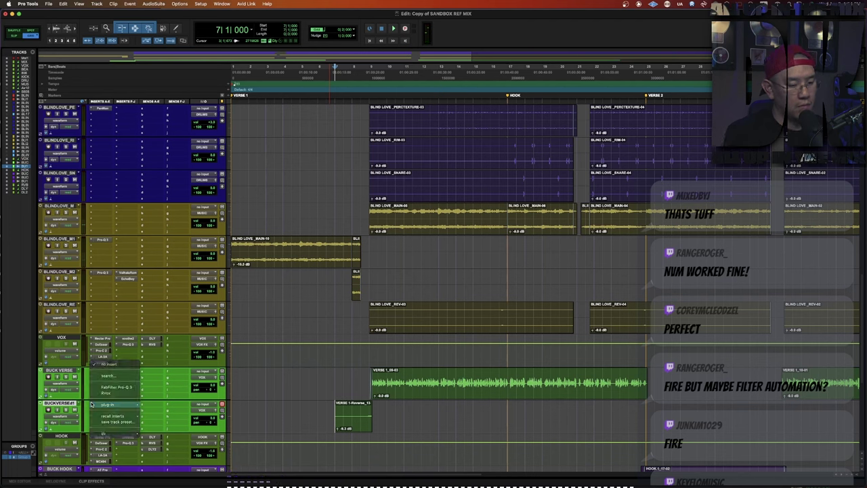
pyautogui.press('Return')
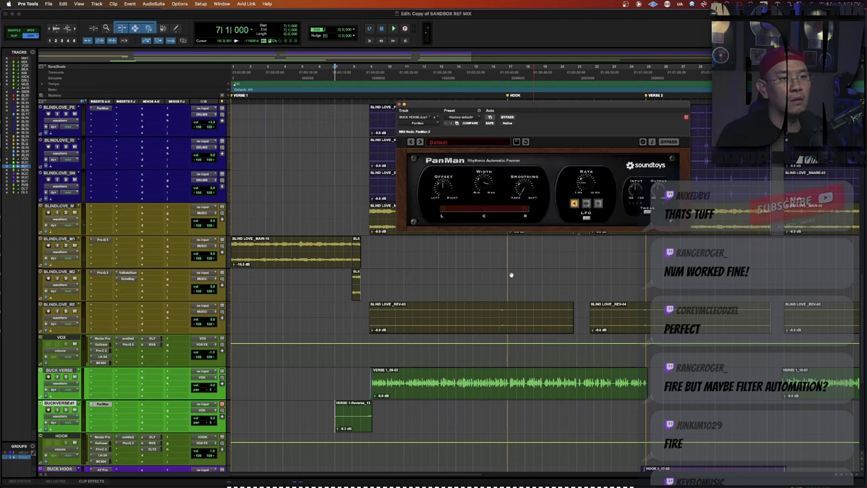
pyautogui.click(586, 216)
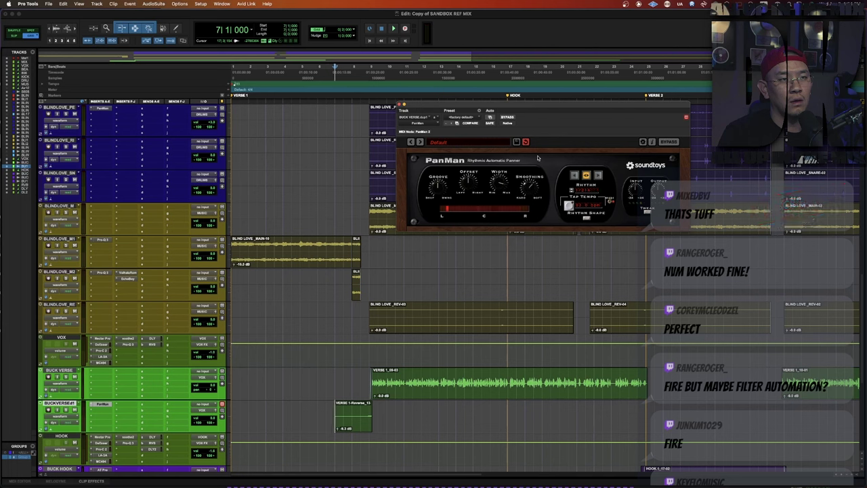
pyautogui.press('space')
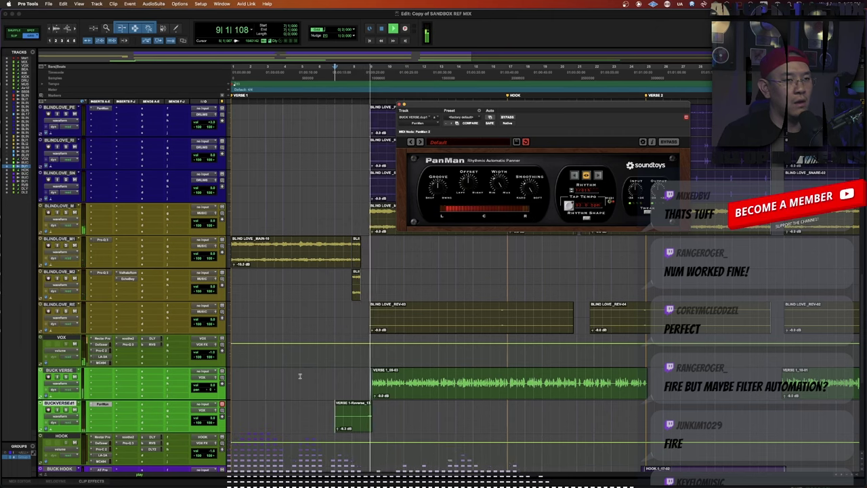
pyautogui.press('super+w')
# Trim the end of the reversed reverb clip back over the opening word of the verse vocal and play the transition.
pyautogui.click(379, 415)
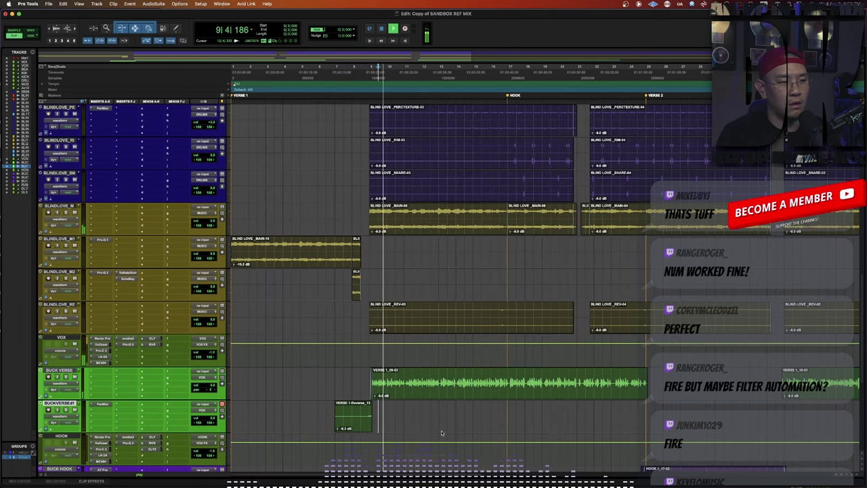
pyautogui.press('t')
pyautogui.press('t')
pyautogui.press('t')
pyautogui.press('t')
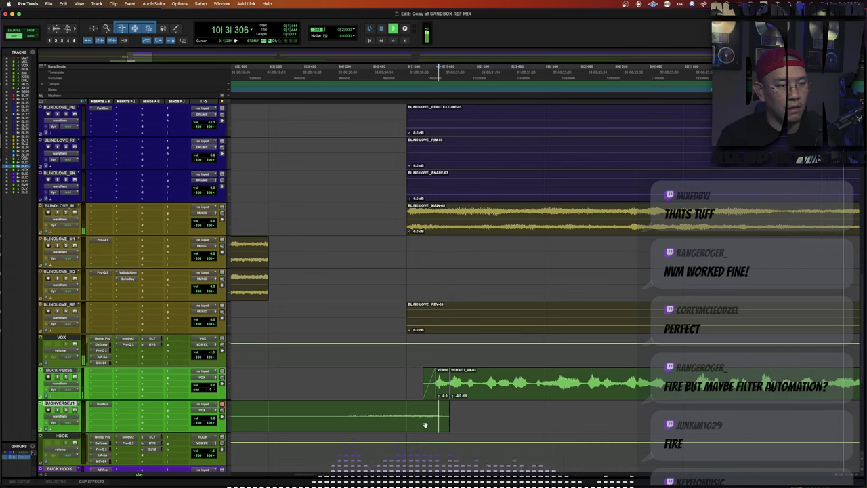
pyautogui.moveTo(426, 425); pyautogui.dragTo(440, 416)
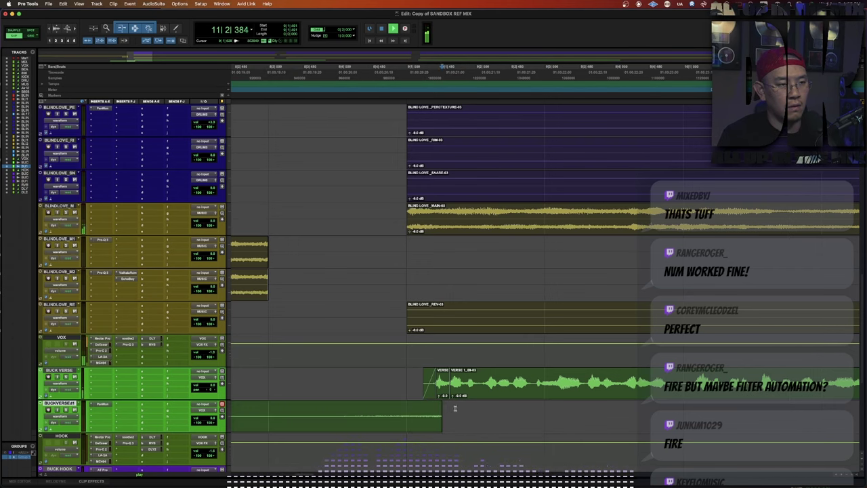
pyautogui.press('super+bracketleft')
pyautogui.press('super+bracketleft')
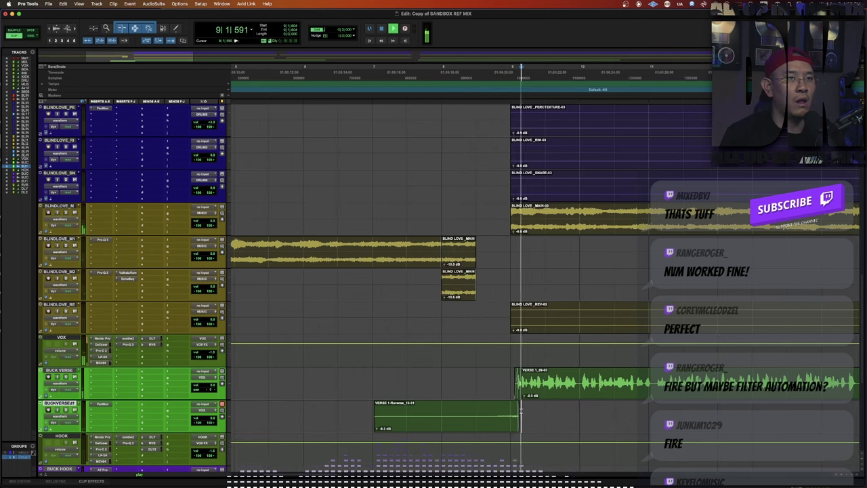
# Play the session from the very beginning with the whole arrangement in view.
pyautogui.press('t')
pyautogui.press('t')
pyautogui.press('r')
pyautogui.press('r')
pyautogui.press('r')
pyautogui.press('r')
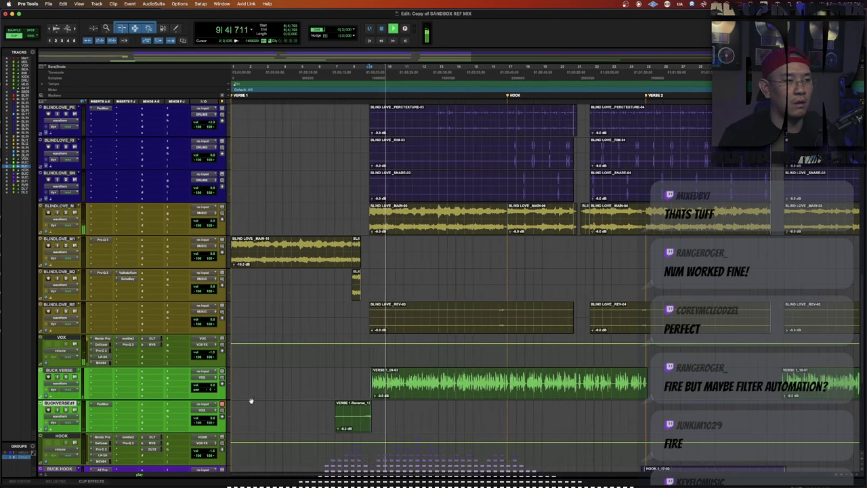
pyautogui.press('super+bracketleft')
pyautogui.press('super+bracketleft')
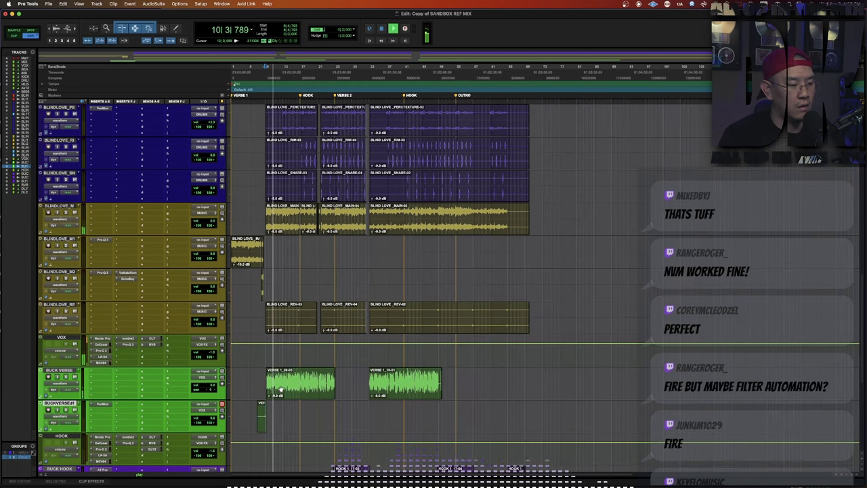
pyautogui.press('Return')
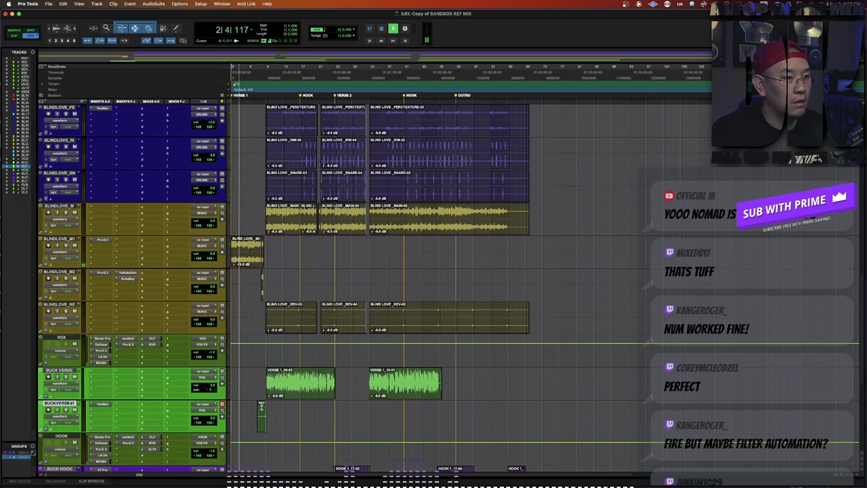
# Lower the duplicate track's volume and place the edit cursor at the start of the reversed reverb clip.
pyautogui.click(268, 410)
pyautogui.press('t')
pyautogui.press('t')
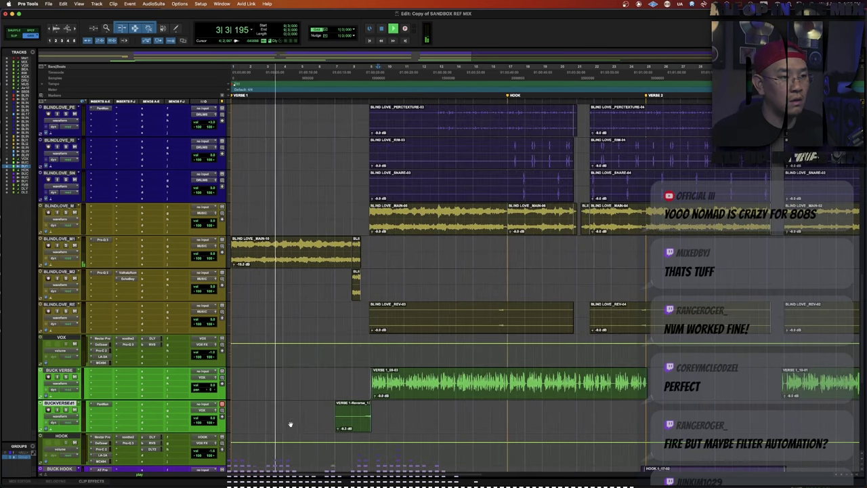
pyautogui.click(329, 410)
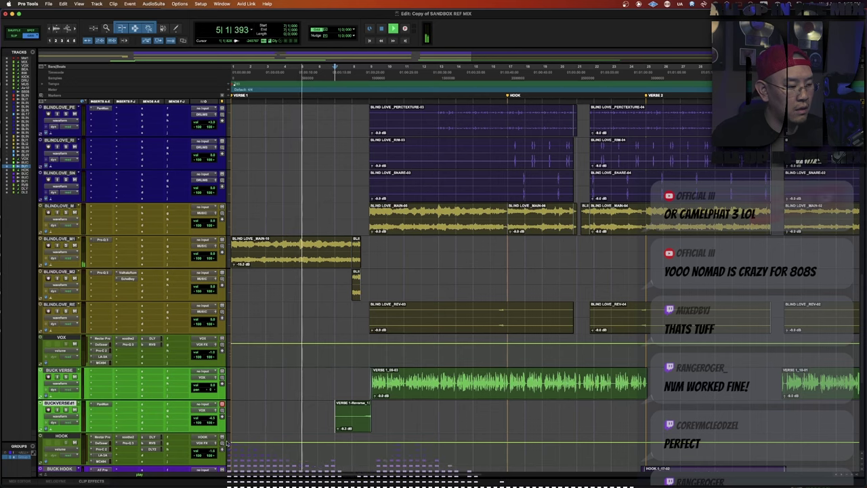
pyautogui.press('super+bracketleft')
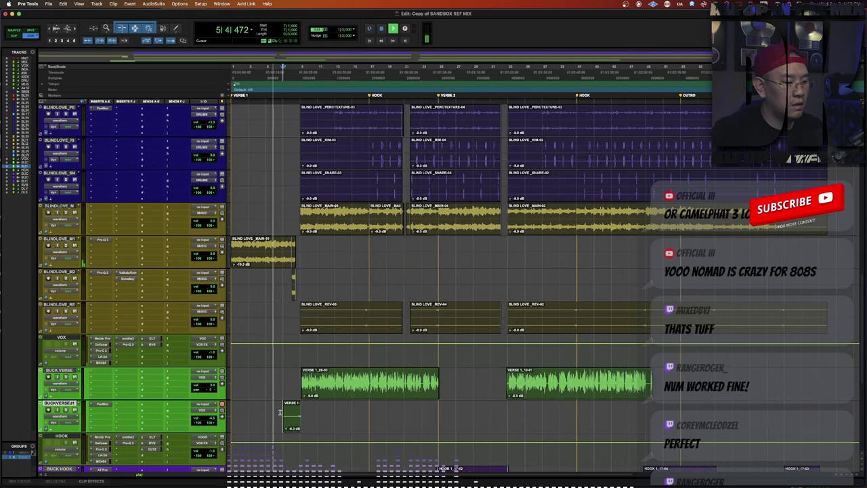
pyautogui.press('super+bracketright')
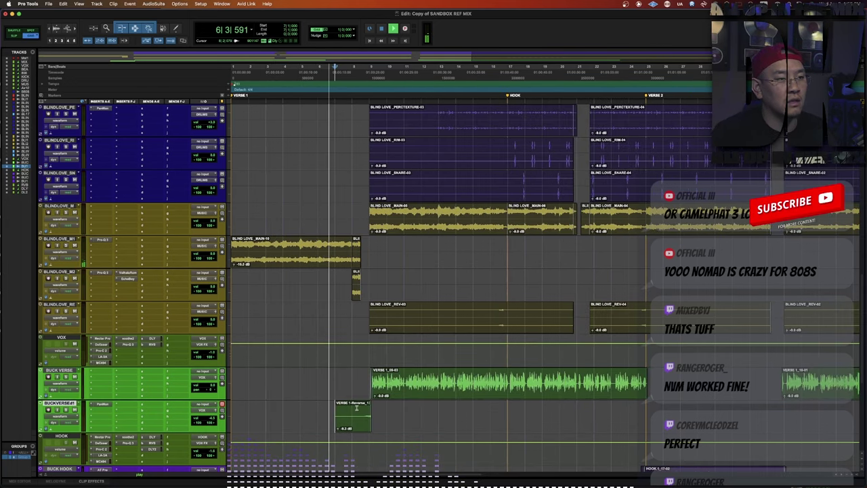
pyautogui.press('super+bracketleft')
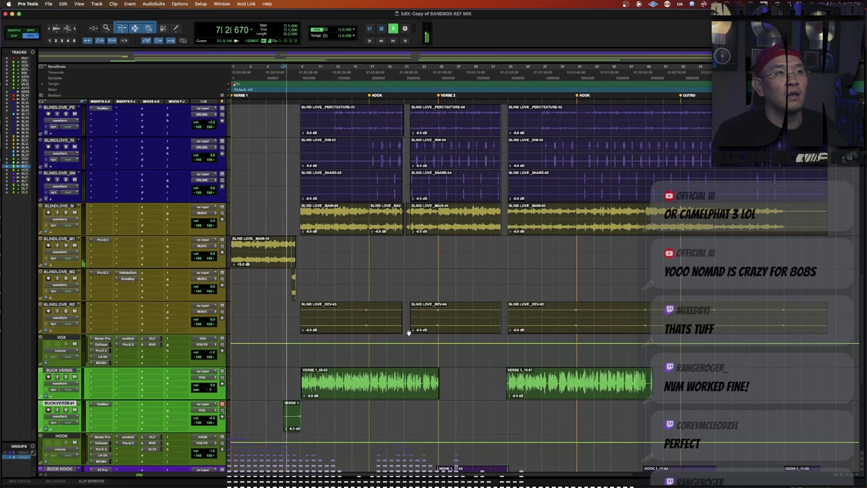
# Save the session under the new name SANDBOX (mix1) in the SANDBOX mix.1 folder.
pyautogui.press('super+shift+s')
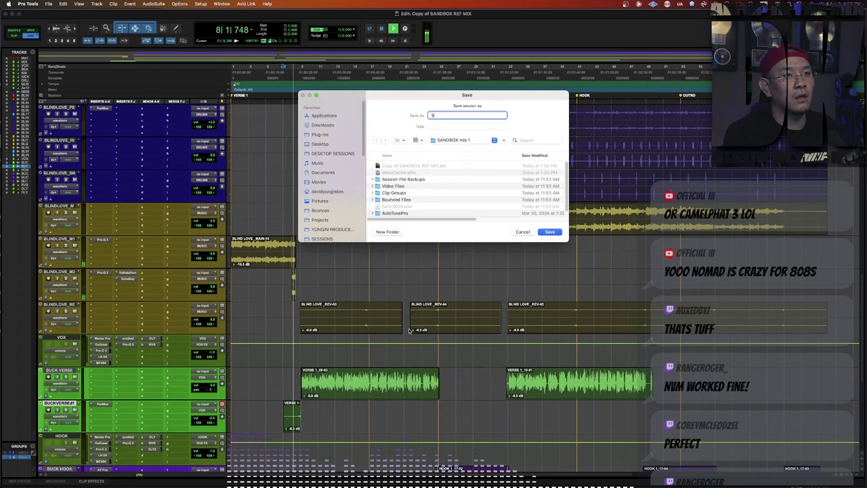
pyautogui.write('SANDBOX ')
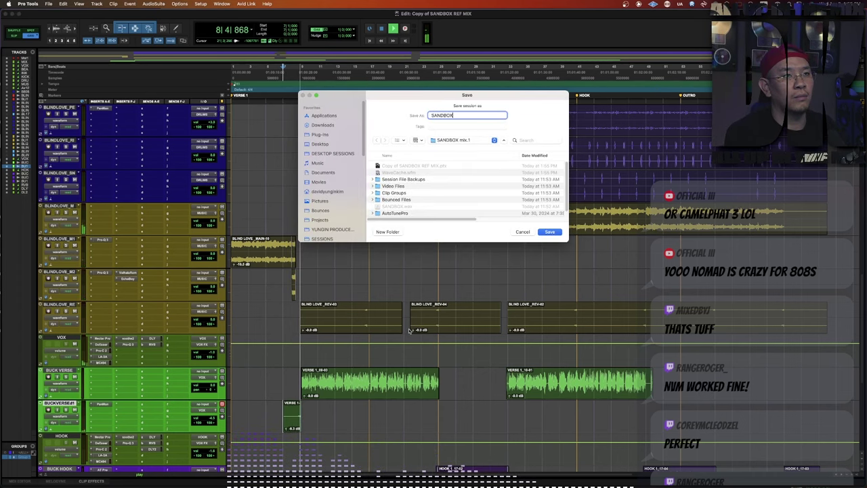
pyautogui.write('(mix1)')
pyautogui.press('Return')
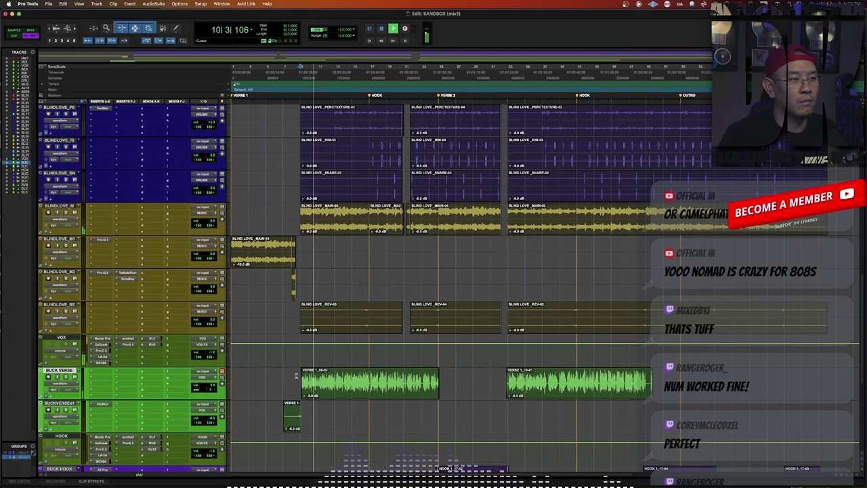
# Find the early verse phrase around bar 10 and create one duplicate of the BUCK VERSE track without its playlist.
pyautogui.press('t')
pyautogui.press('t')
pyautogui.press('F2')
pyautogui.click(570, 383)
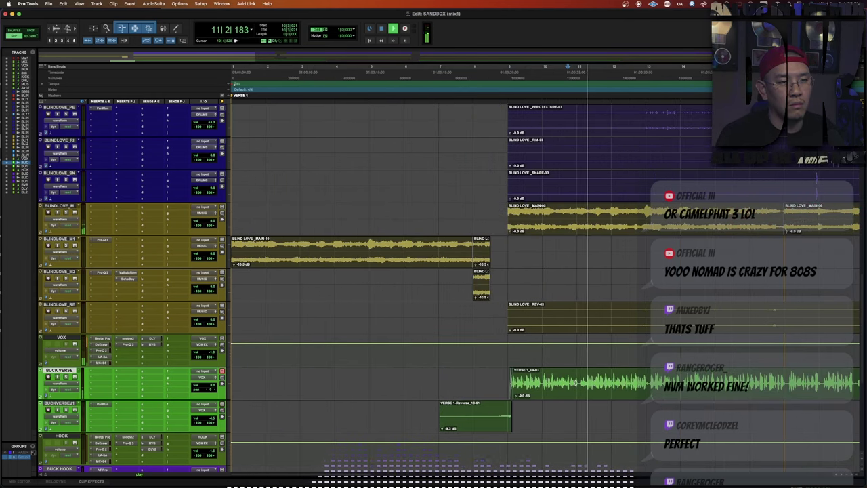
pyautogui.press('super+bracketright')
pyautogui.press('super+bracketright')
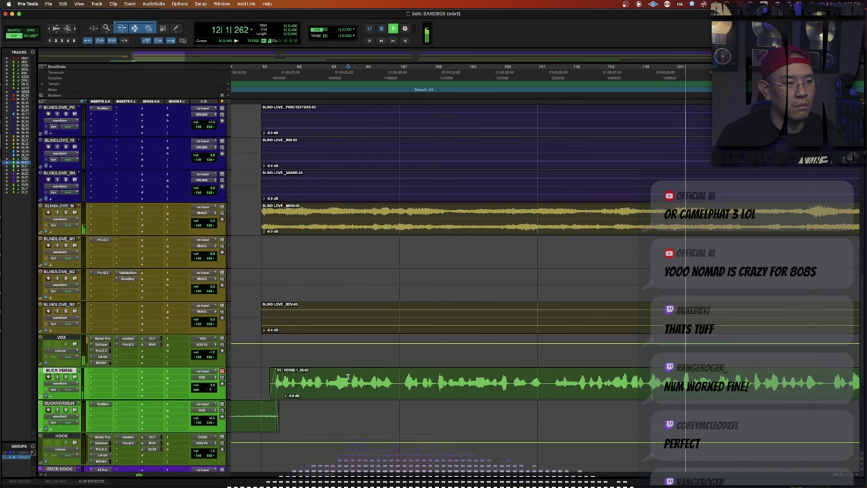
pyautogui.press('space')
pyautogui.press('space')
pyautogui.click(396, 381)
pyautogui.hotkey('alt', 'shift', 'd')
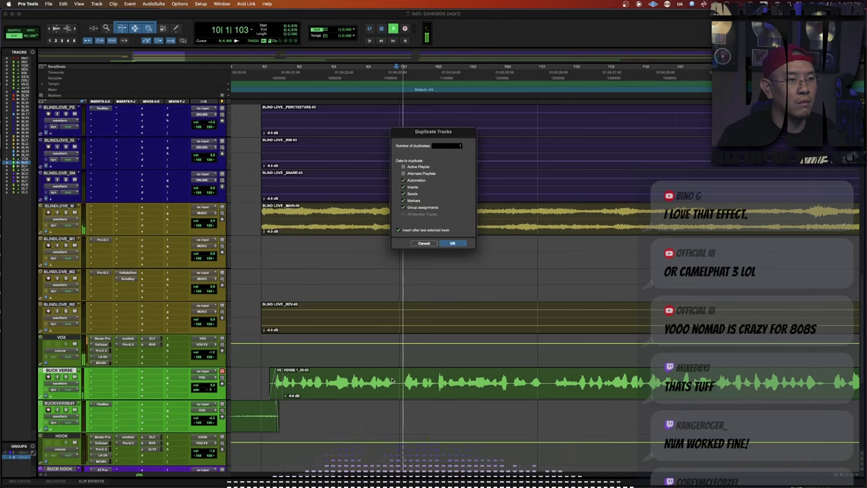
pyautogui.press('Return')
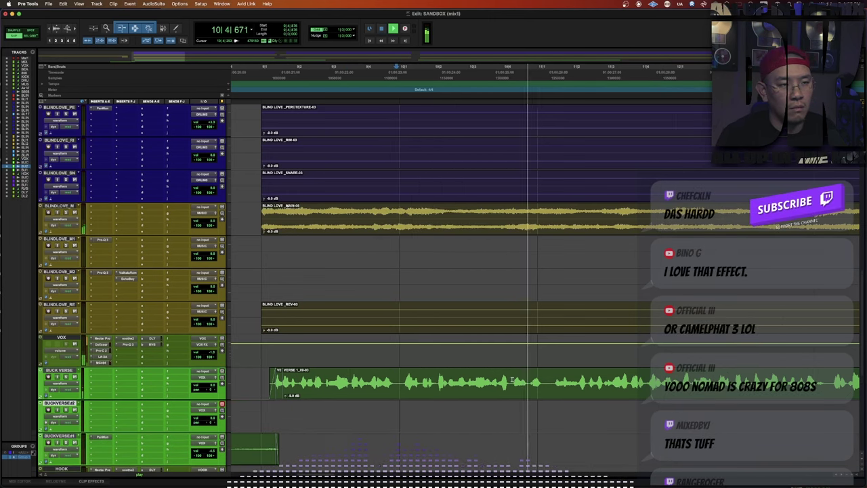
# Copy the short verse phrase around the end of bar 10 onto the duplicate track and insert EchoBoy (mono/stereo) there.
pyautogui.moveTo(513, 380); pyautogui.dragTo(526, 415)
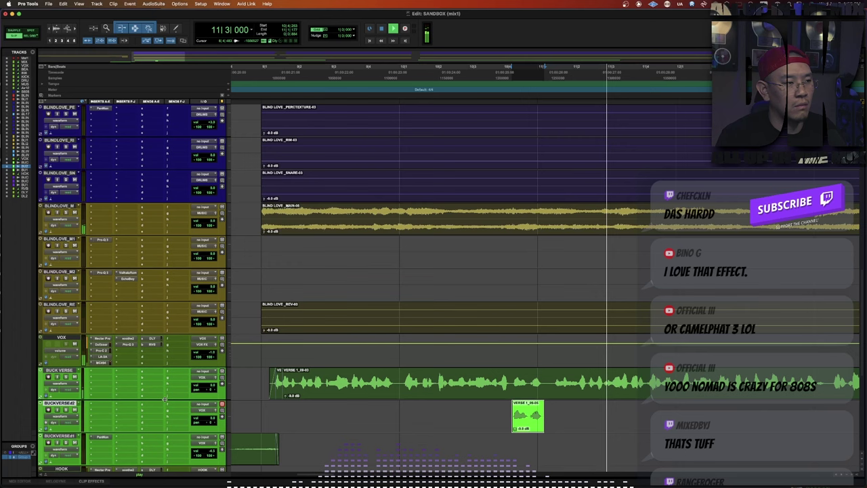
pyautogui.click(103, 404)
pyautogui.write('echo')
pyautogui.press('Down')
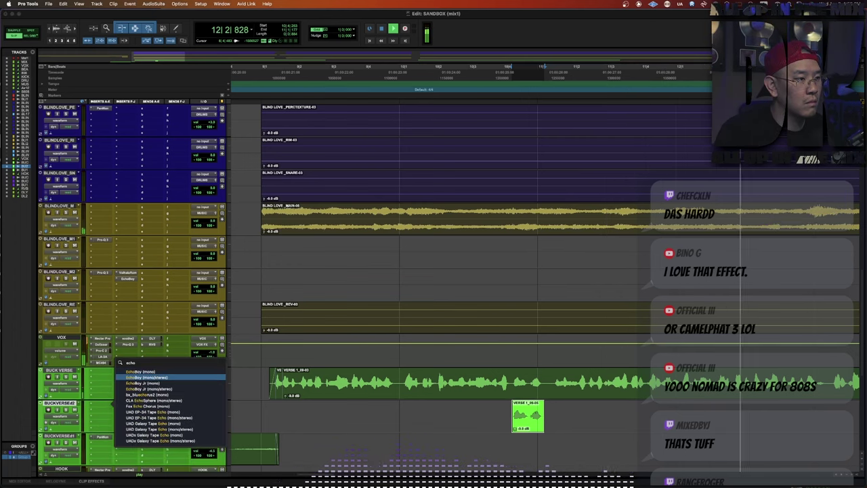
pyautogui.press('Return')
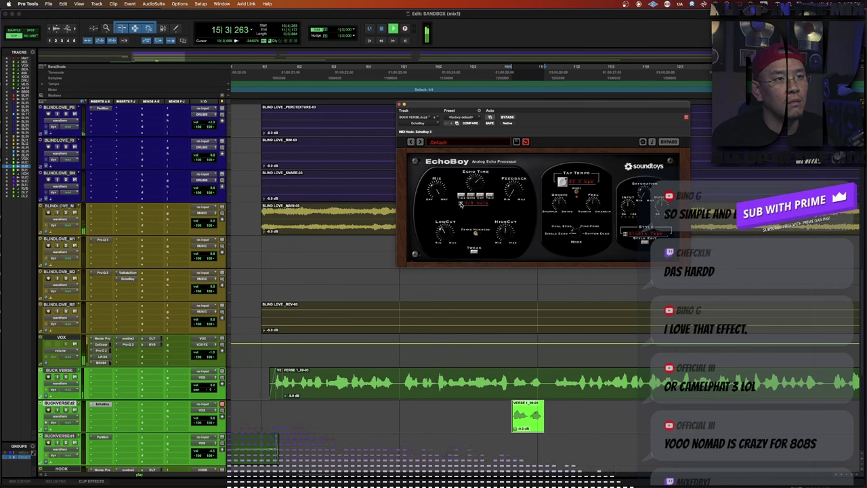
# Fade out the end of the copied verse phrase and play it with the echo in context.
pyautogui.click(474, 417)
pyautogui.press('space')
pyautogui.press('space')
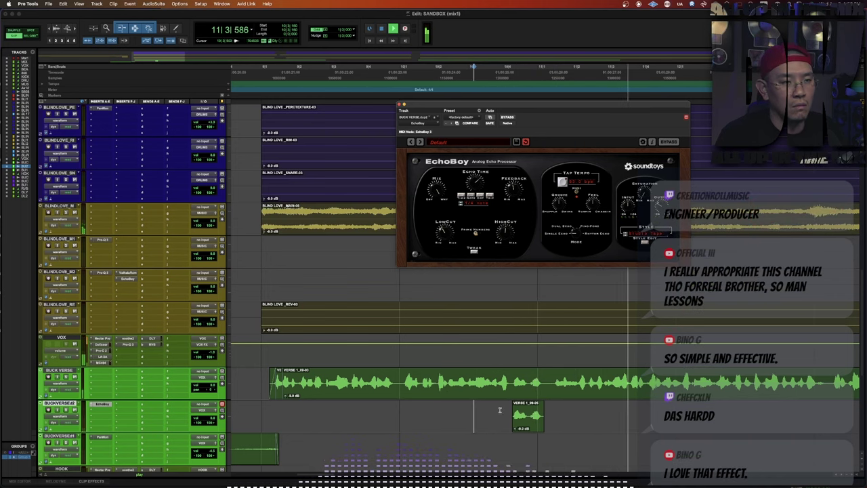
pyautogui.moveTo(499, 411); pyautogui.dragTo(536, 415)
pyautogui.press('f')
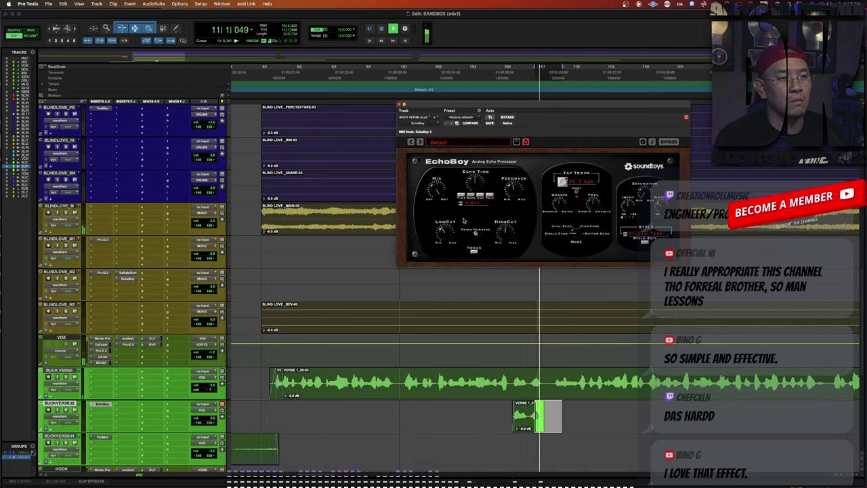
pyautogui.click(476, 414)
pyautogui.press('space')
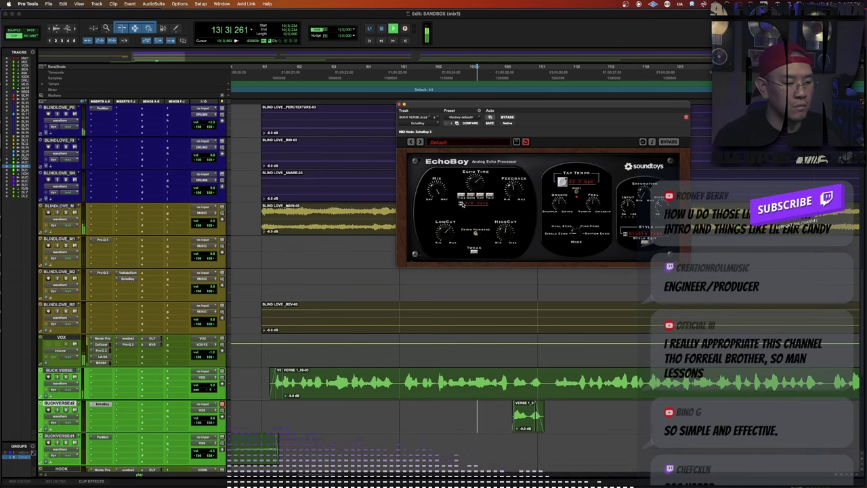
# Close EchoBoy and play the arrangement from the verse into the first hook, reviewing the vocal, music and drum tracks.
pyautogui.press('super+w')
pyautogui.press('r')
pyautogui.press('F4')
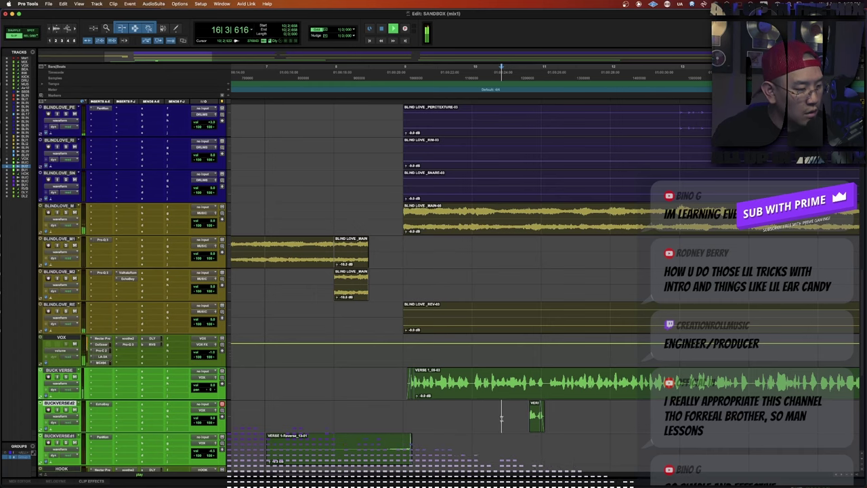
pyautogui.press('F4')
pyautogui.click(536, 378)
pyautogui.press('r')
pyautogui.press('r')
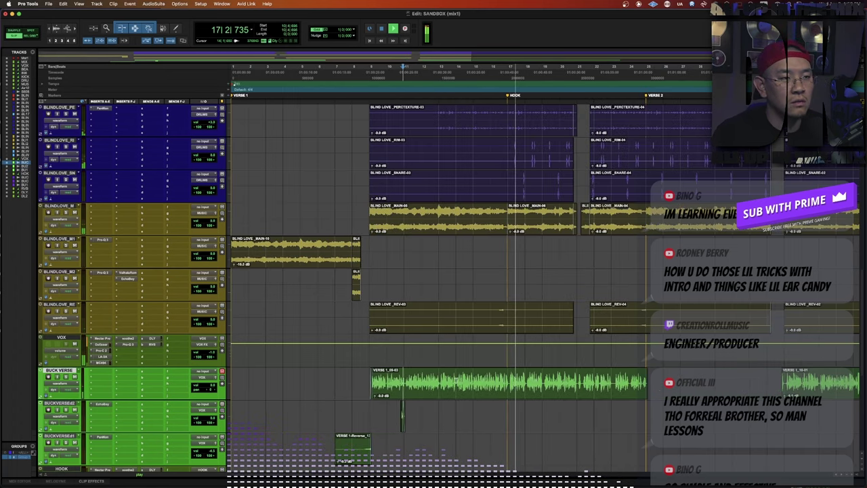
pyautogui.press('t')
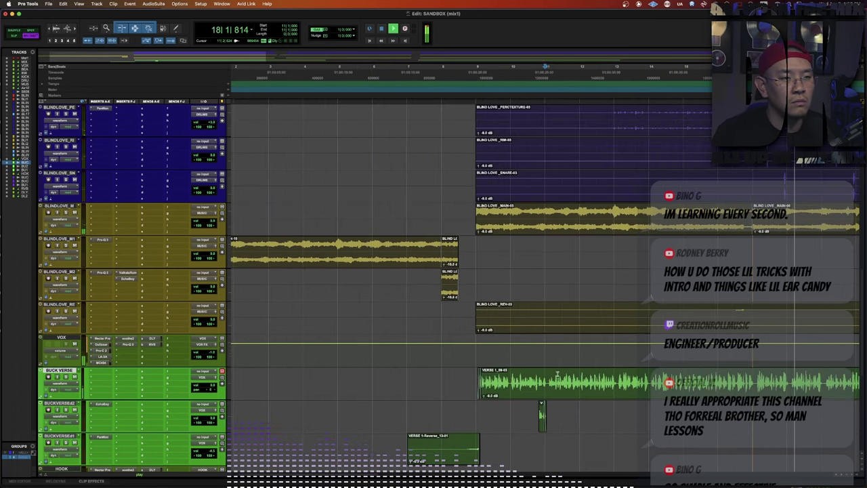
pyautogui.press('r')
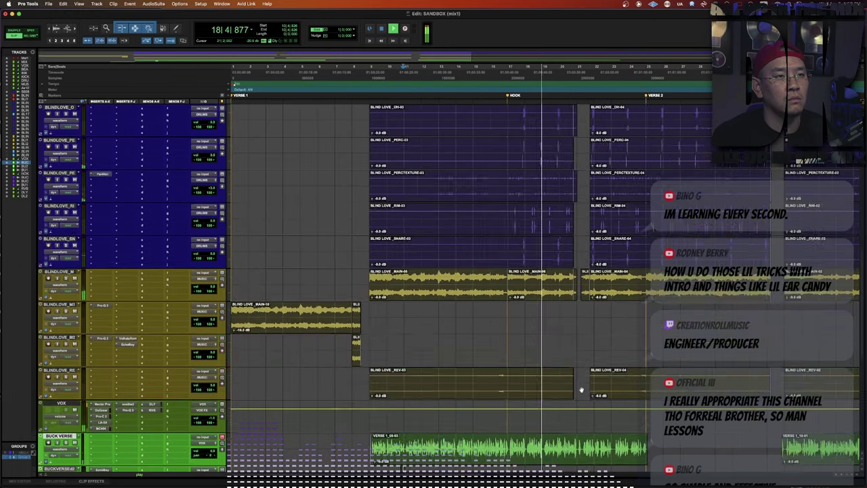
pyautogui.scroll(5, 510, 250)
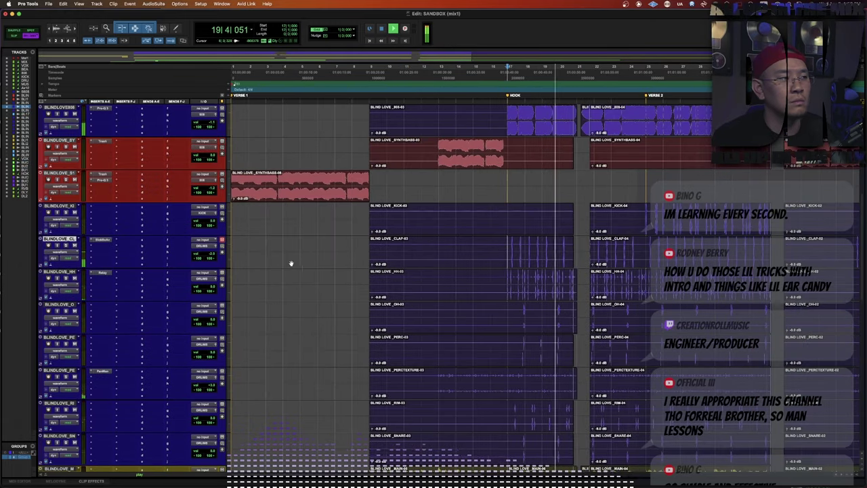
# Insert Relay on the clap track with 29% width and a slightly lower level, and turn the hi-hat track down slightly.
pyautogui.click(99, 249)
pyautogui.click(168, 268)
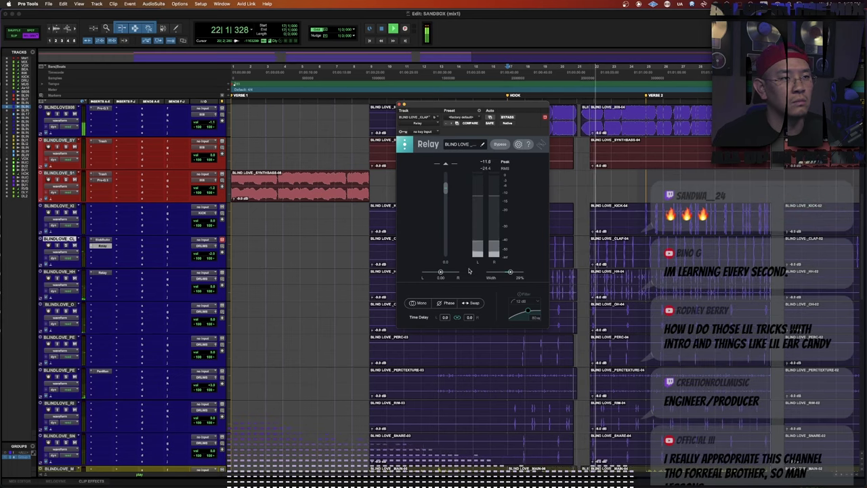
pyautogui.moveTo(446, 189); pyautogui.dragTo(447, 193)
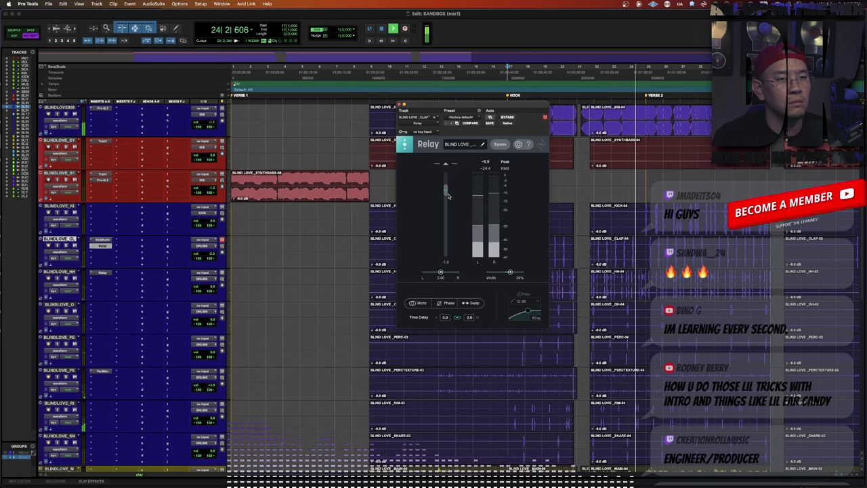
pyautogui.press('super+w')
pyautogui.click(503, 275)
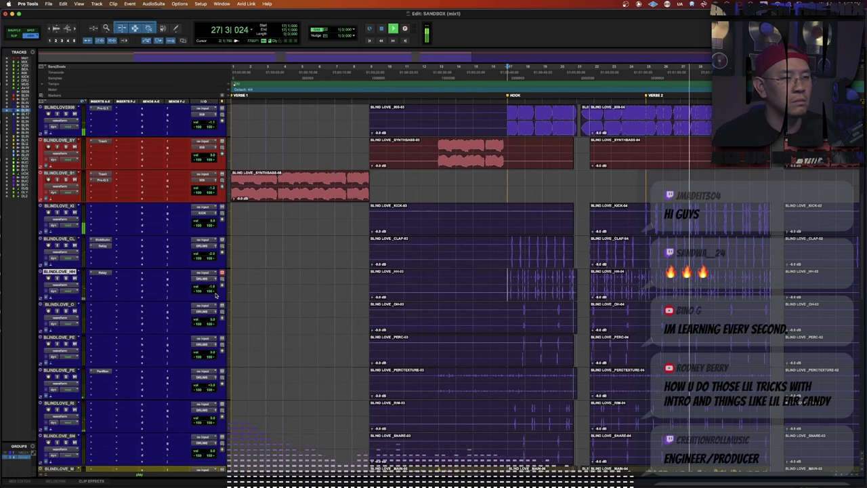
# Copy the hook backing vocal phrase just before bar 31 onto the BUCKHOKBA1 delay track.
pyautogui.scroll(-5, 512, 242)
pyautogui.scroll(-8, 511, 241)
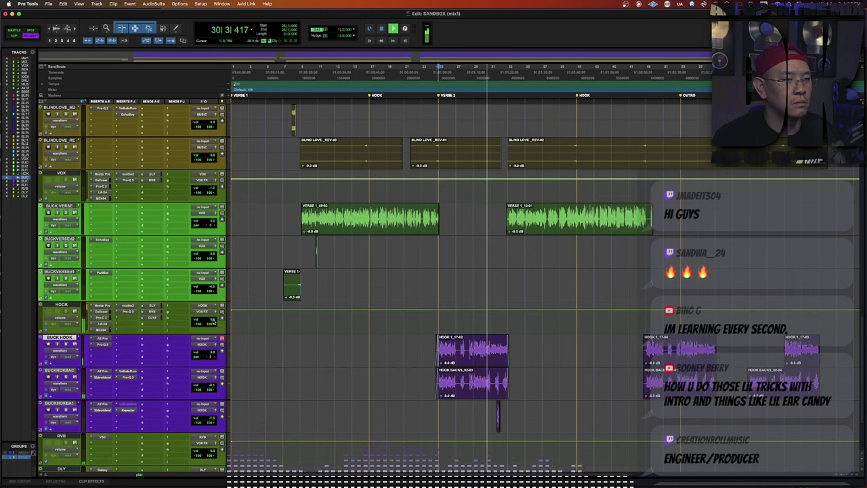
pyautogui.press('F2')
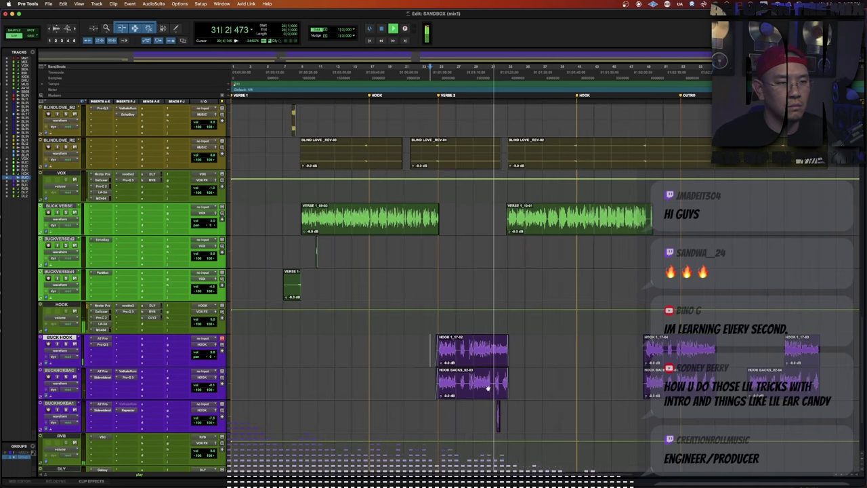
pyautogui.click(492, 377)
pyautogui.press('t')
pyautogui.press('t')
pyautogui.press('super+bracketright')
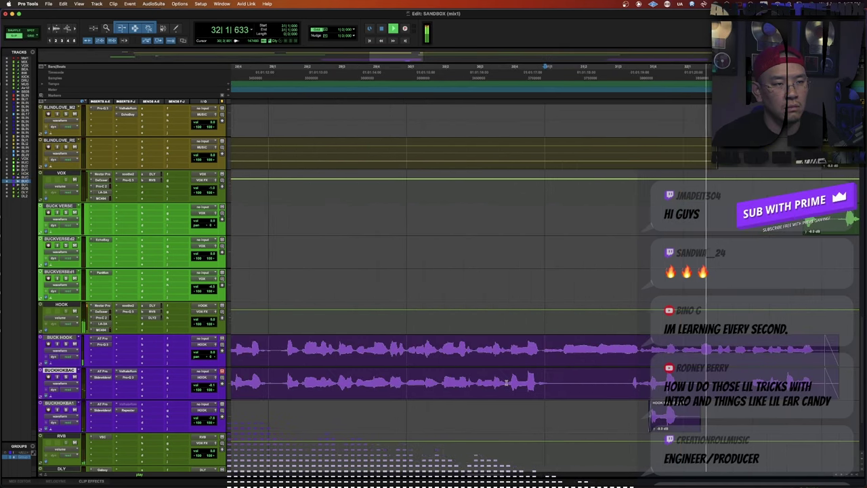
pyautogui.moveTo(506, 383); pyautogui.dragTo(528, 416)
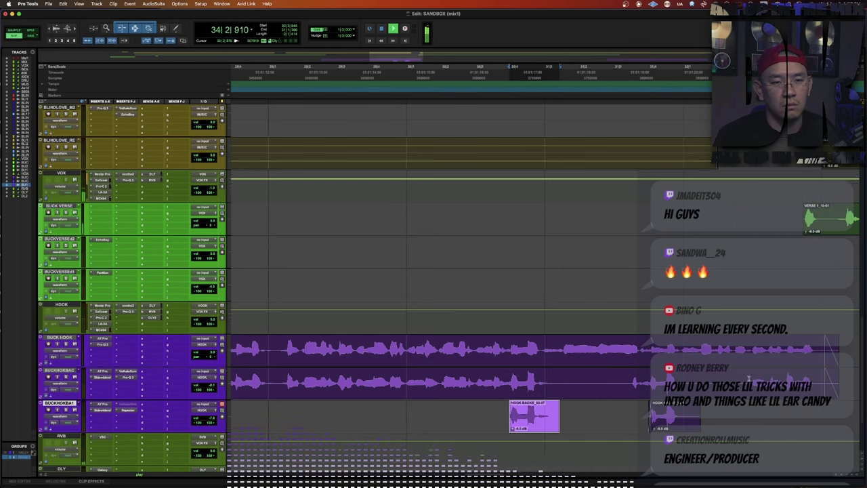
# Separate the last phrase of the hook backing vocal and copy it onto the BUCKHOKBA1 track.
pyautogui.click(748, 379)
pyautogui.press('b')
pyautogui.moveTo(760, 393); pyautogui.dragTo(760, 415)
pyautogui.press('r')
# Play the copied backing phrases, fade out the end of the first one and place the cursor just before it.
pyautogui.click(436, 411)
pyautogui.press('space')
pyautogui.press('space')
pyautogui.moveTo(529, 417)
pyautogui.mouseDown()
pyautogui.moveTo(596, 426)
pyautogui.moveTo(541, 413)
pyautogui.mouseUp()
pyautogui.press('super+z')
pyautogui.press('f')
pyautogui.click(515, 412)
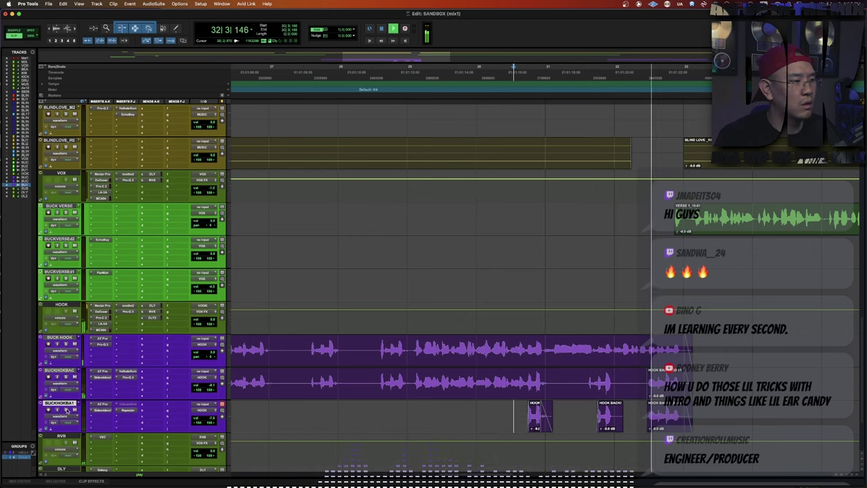
# Check the Repeater delay on BUCKHOKBA1 during playback and raise that track's volume to -4.7 dB.
pyautogui.click(127, 410)
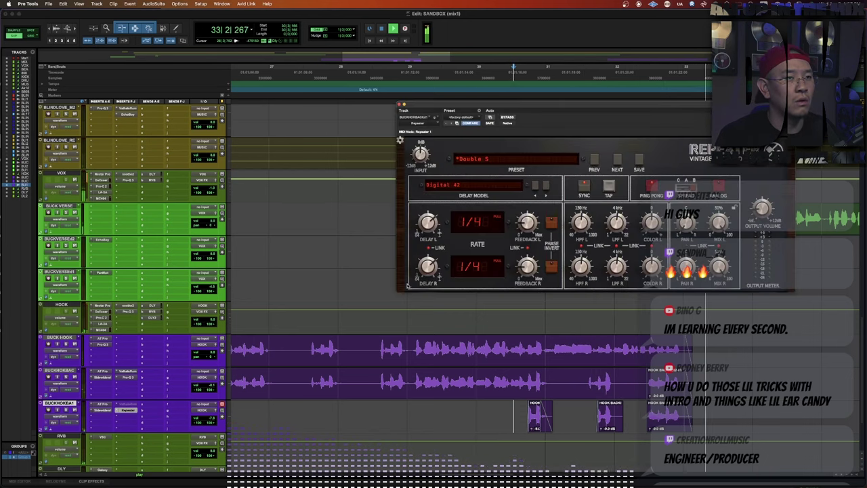
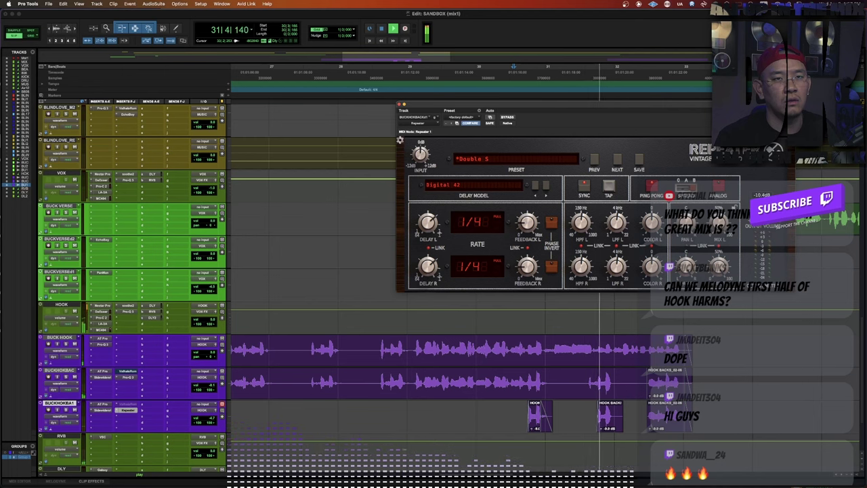
pyautogui.press('super+w')
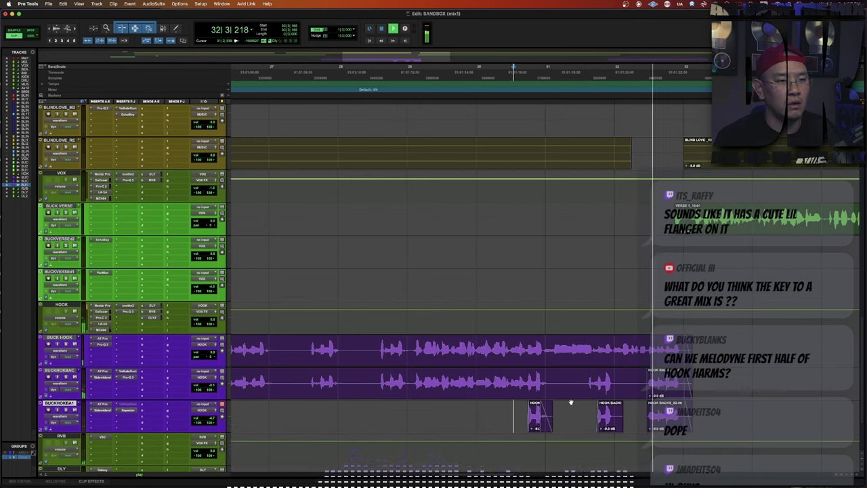
pyautogui.press('r')
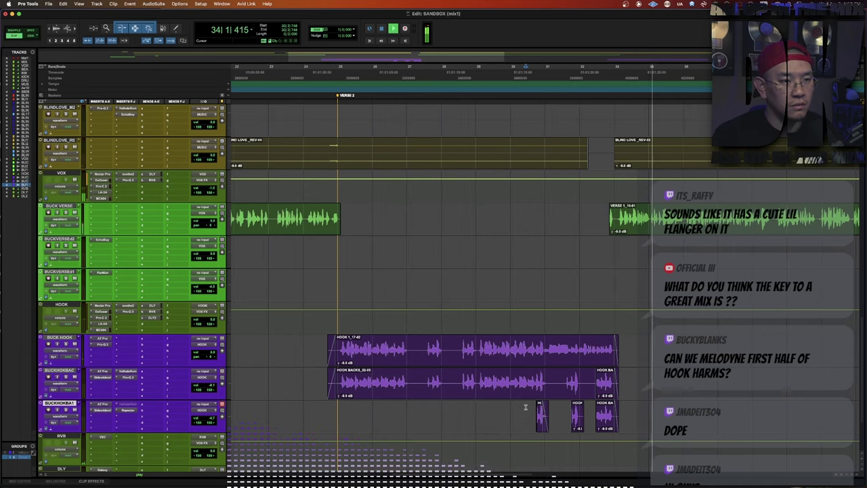
# Insert MetaFlanger after Repeater on the BUCKHOKBA1 track and play the backing phrases through it.
pyautogui.press('space')
pyautogui.click(124, 418)
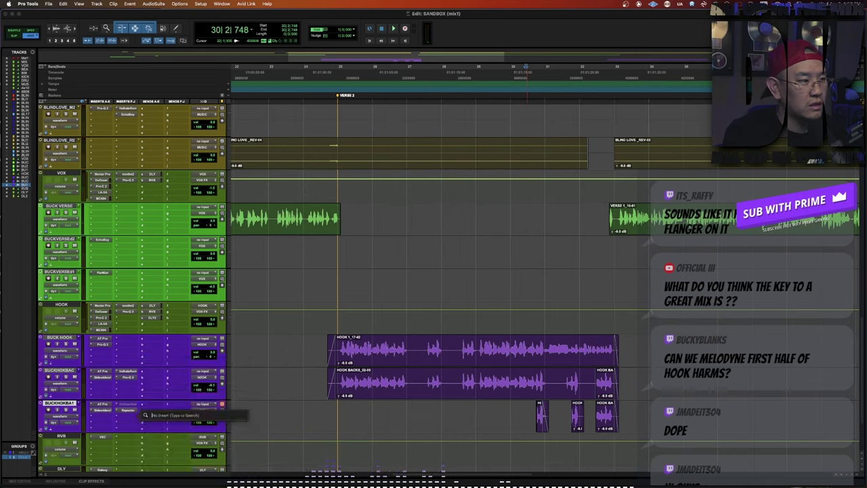
pyautogui.write('meta')
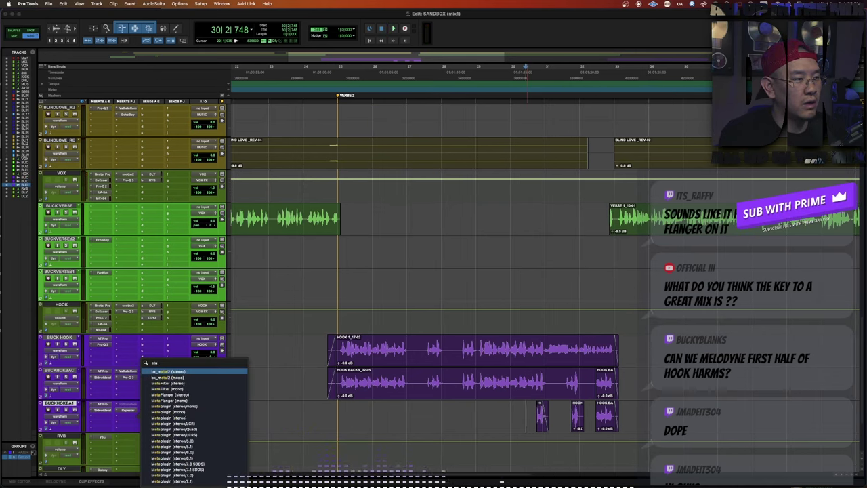
pyautogui.press('BackSpace')
pyautogui.press('BackSpace')
pyautogui.press('BackSpace')
pyautogui.write('meta')
pyautogui.press('Return')
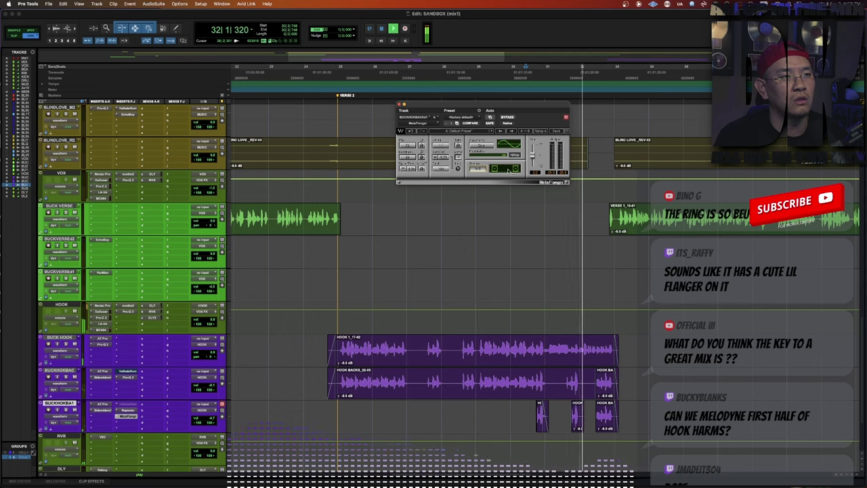
pyautogui.click(528, 406)
pyautogui.press('super+w')
# Duplicate the HOOK aux track once and place the copy directly above the BUCKHOKBA1 track.
pyautogui.click(60, 305)
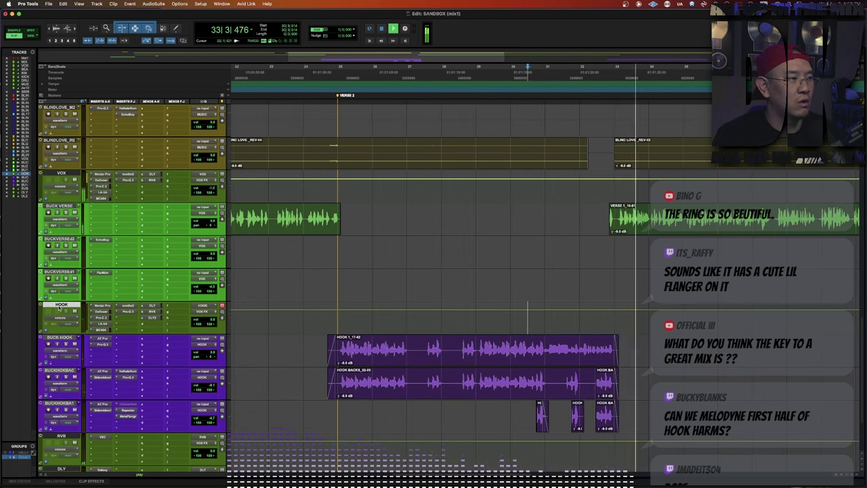
pyautogui.hotkey('alt', 'shift', 'd')
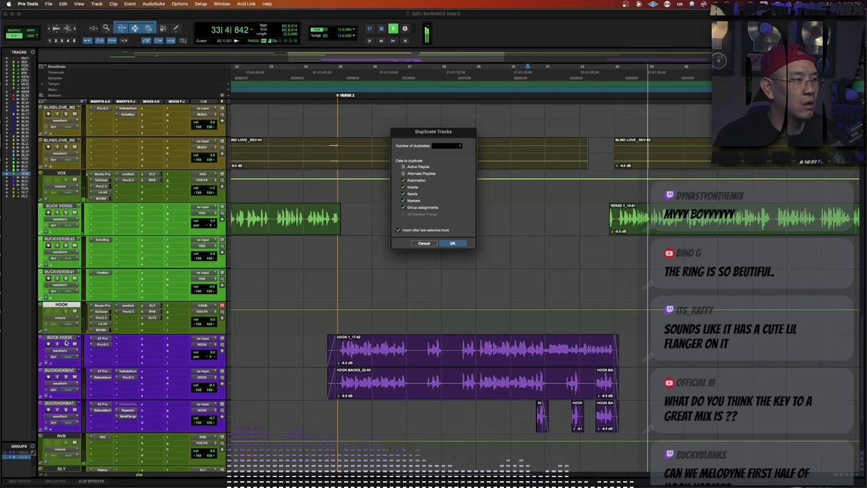
pyautogui.press('Return')
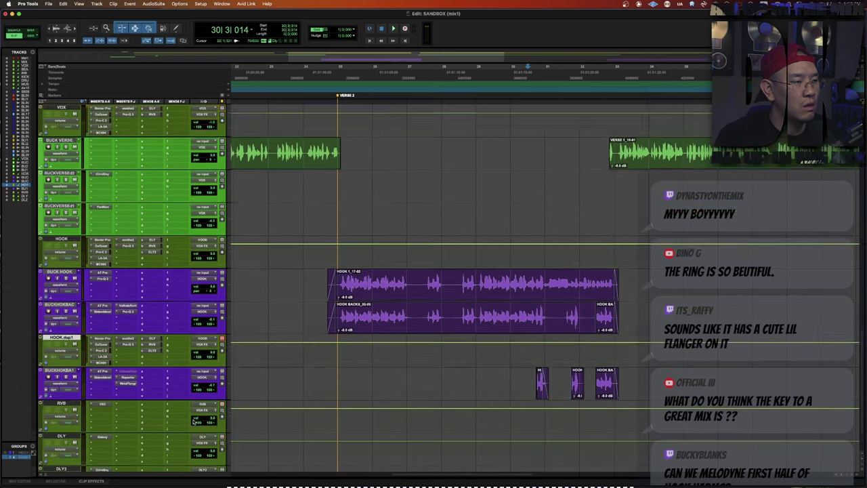
pyautogui.scroll(-1, 194, 421)
# Set the HOOK.dup1 aux input and the BUCKHOKBA1 track output to the stereo Bus 25-26.
pyautogui.click(204, 306)
pyautogui.moveTo(222, 312)
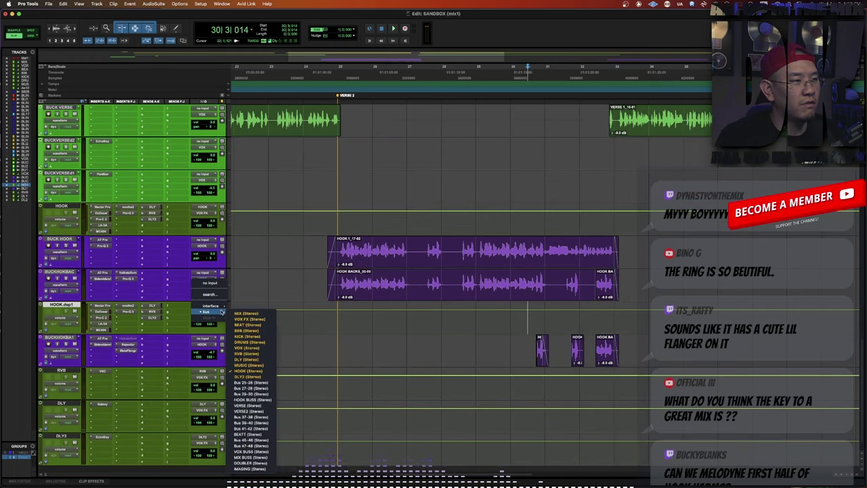
pyautogui.click(261, 383)
pyautogui.click(208, 345)
pyautogui.moveTo(216, 352)
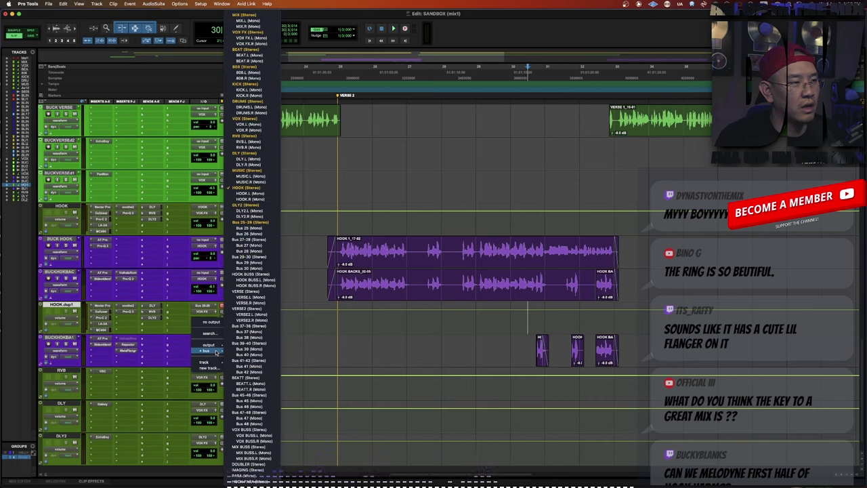
pyautogui.click(250, 224)
# Start playback and rename the Bus 25-26 path to HOOK FX.
pyautogui.press('space')
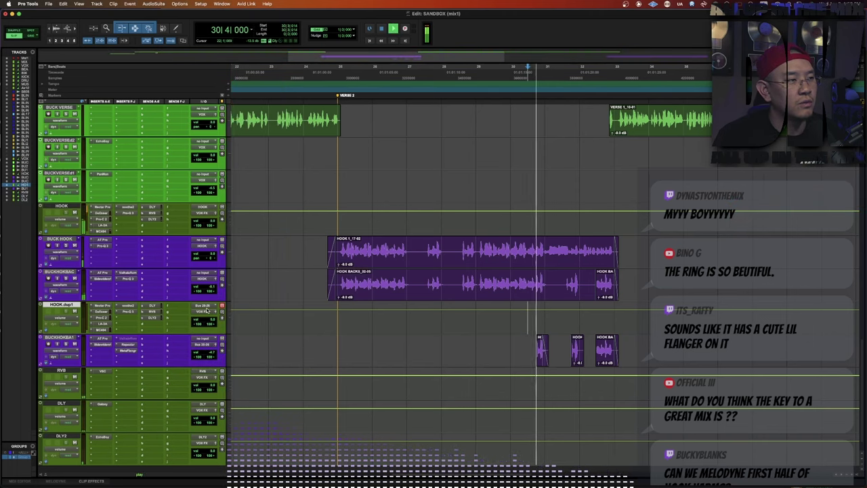
pyautogui.rightClick(203, 307)
pyautogui.click(217, 321)
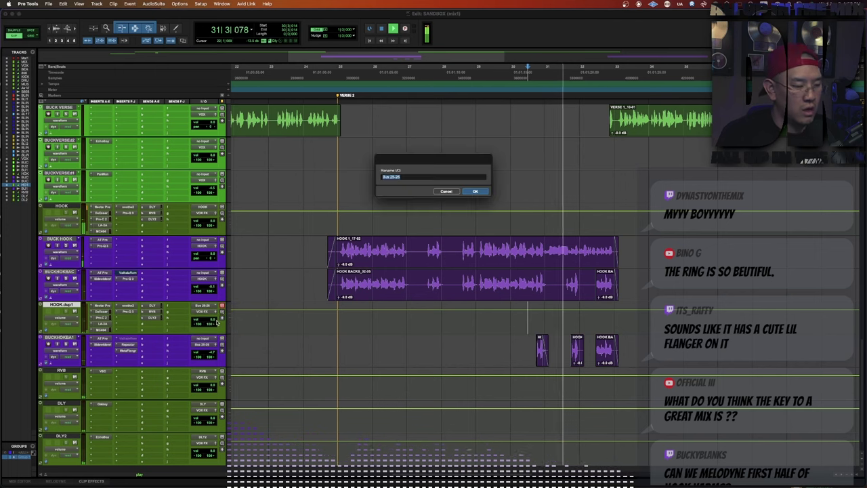
pyautogui.write('HOOK')
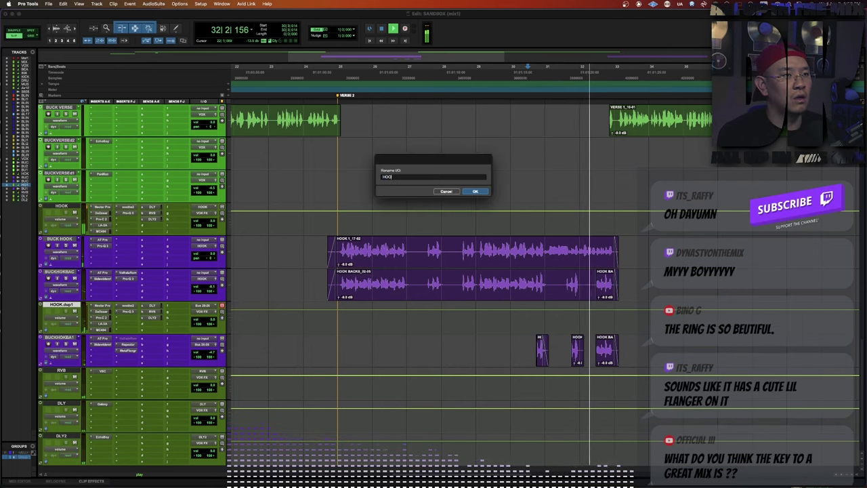
pyautogui.write(' FX')
pyautogui.press('Return')
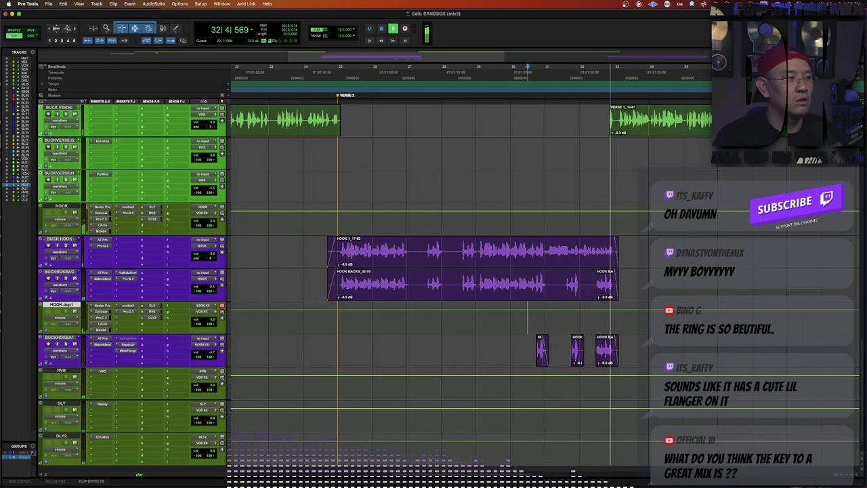
# Activate ValhallaRoom after MetaFlanger on BUCKHOKBA1 and set its decay to 5.23 s and mix to 22.1 % during playback.
pyautogui.click(131, 364)
pyautogui.press('space')
pyautogui.press('space')
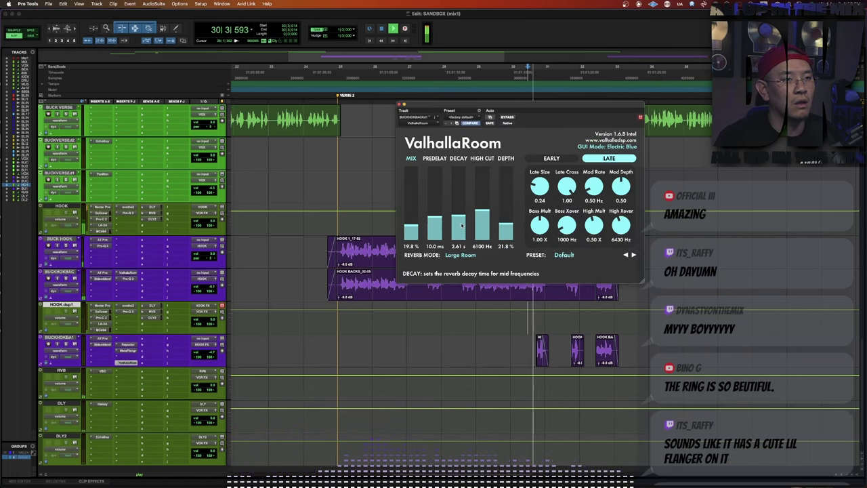
pyautogui.moveTo(461, 226); pyautogui.dragTo(460, 212)
pyautogui.moveTo(411, 231); pyautogui.dragTo(413, 225)
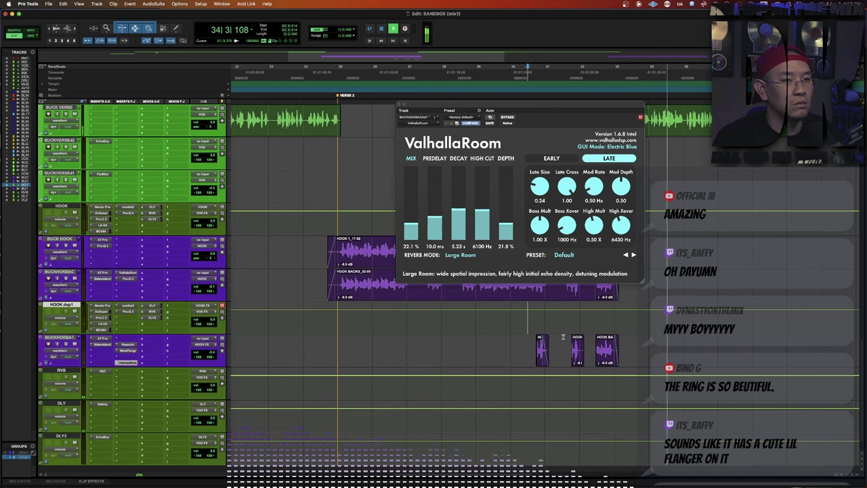
# Add fade-ins at the starts of the copied backing phrases on the BUCKHOKBA1 track.
pyautogui.click(538, 357)
pyautogui.press('t')
pyautogui.press('t')
pyautogui.press('t')
pyautogui.moveTo(540, 348); pyautogui.dragTo(552, 348)
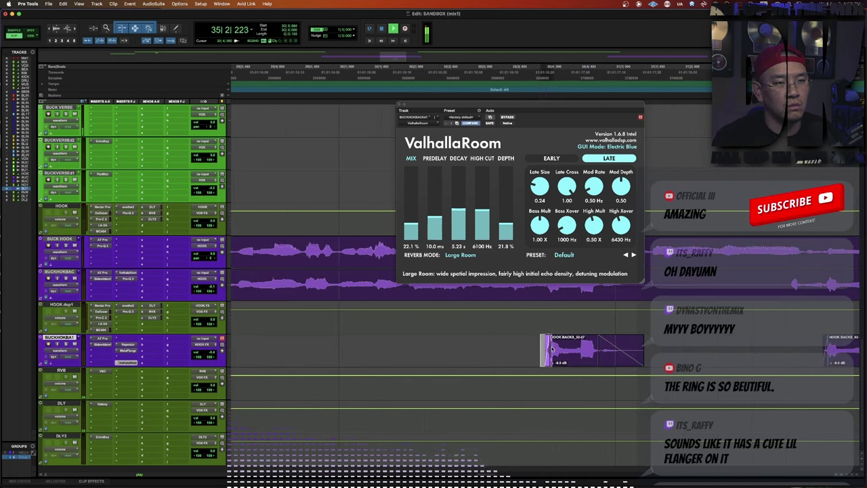
pyautogui.press('super+bracketleft')
pyautogui.press('super+bracketleft')
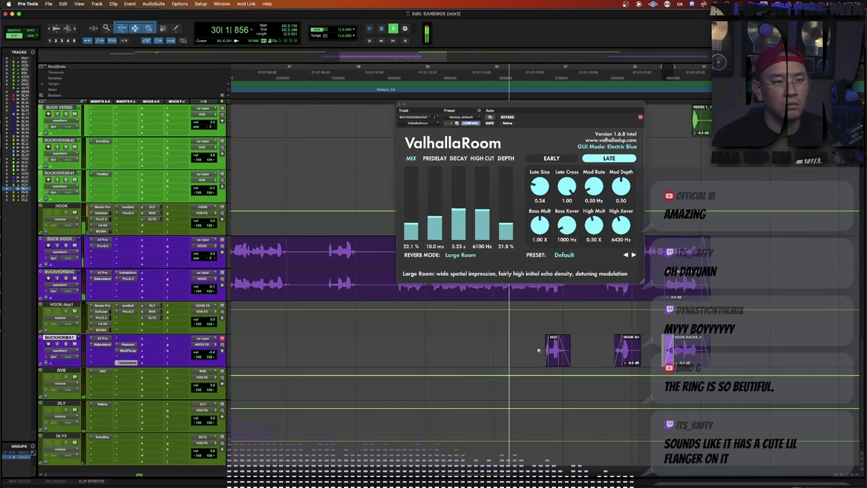
# Close ValhallaRoom and lengthen the fade-ins on the copied backing phrases.
pyautogui.click(126, 363)
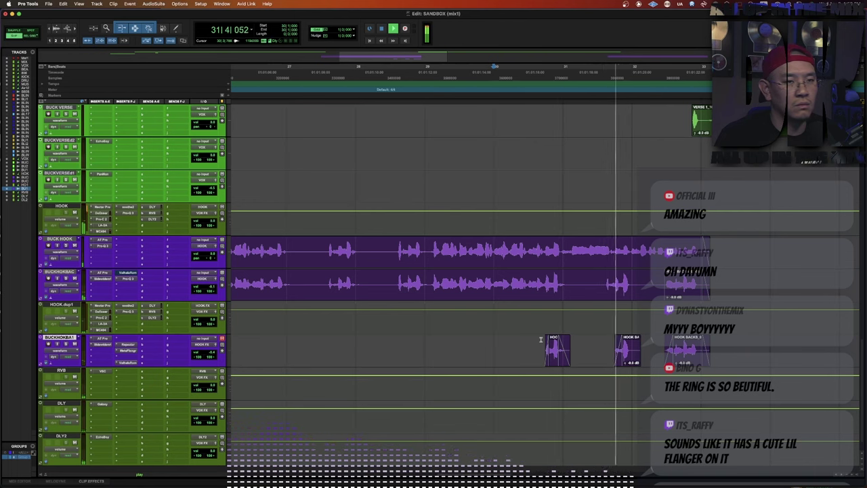
pyautogui.moveTo(541, 339); pyautogui.dragTo(555, 353)
pyautogui.moveTo(609, 343); pyautogui.dragTo(684, 351)
pyautogui.press('f')
pyautogui.press('f')
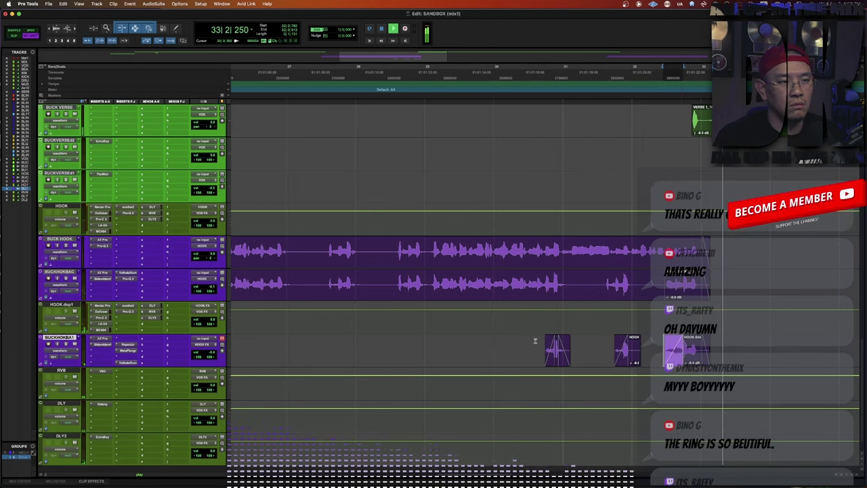
# Play from just before the backing phrases and raise the ValhallaRoom mix on BUCKHOKBA1 to 41.9 %.
pyautogui.click(522, 343)
pyautogui.press('r')
pyautogui.press('r')
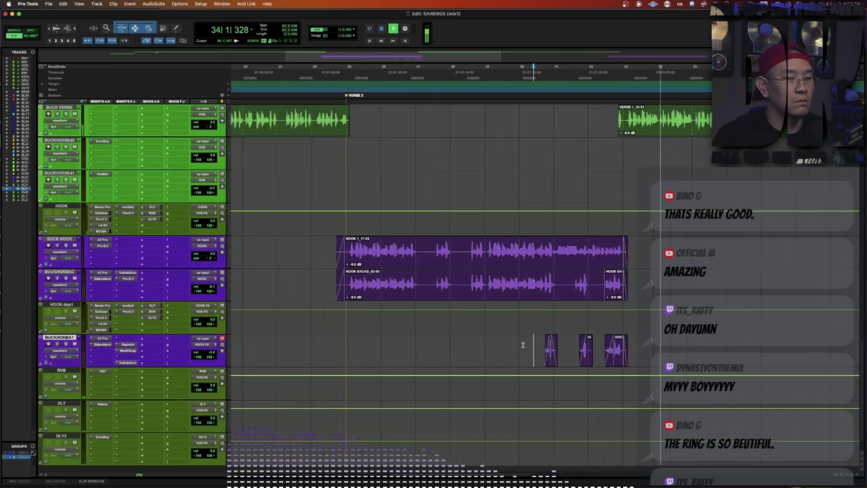
pyautogui.press('F4')
pyautogui.press('F4')
pyautogui.click(142, 362)
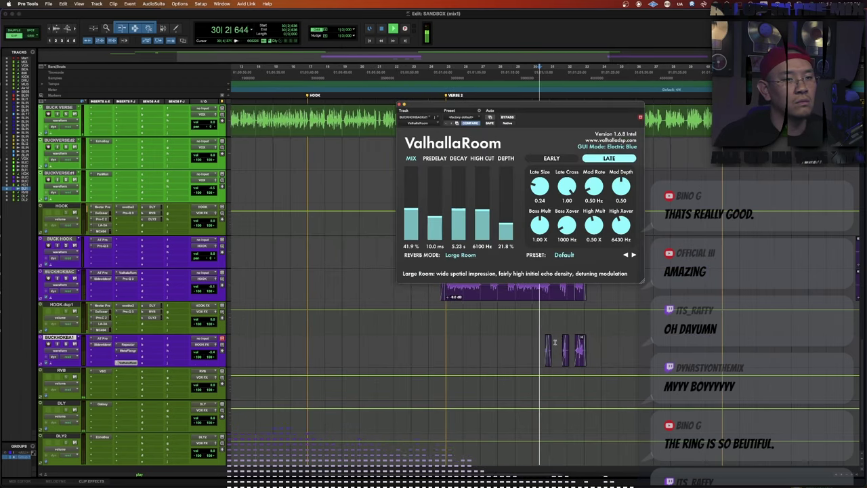
pyautogui.press('t')
pyautogui.press('t')
pyautogui.press('super+w')
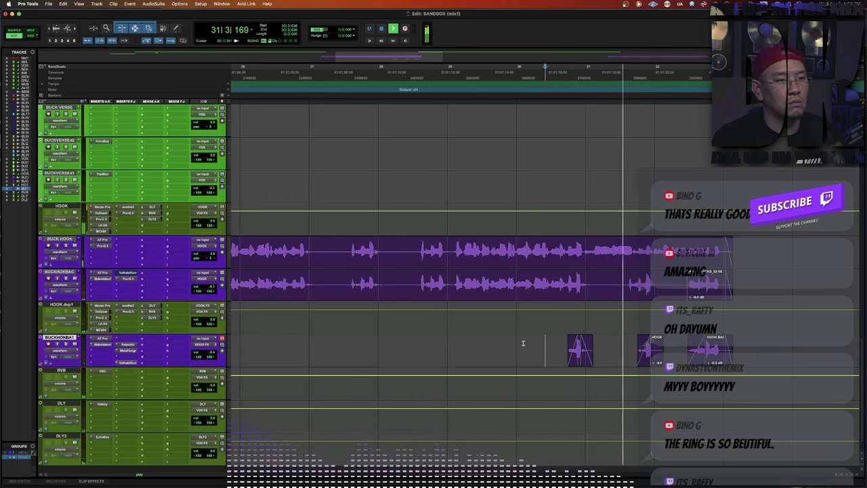
# Duplicate the three effect backing phrases on BUCKHOKBA1 into the second and last hook vocal passages.
pyautogui.press('r')
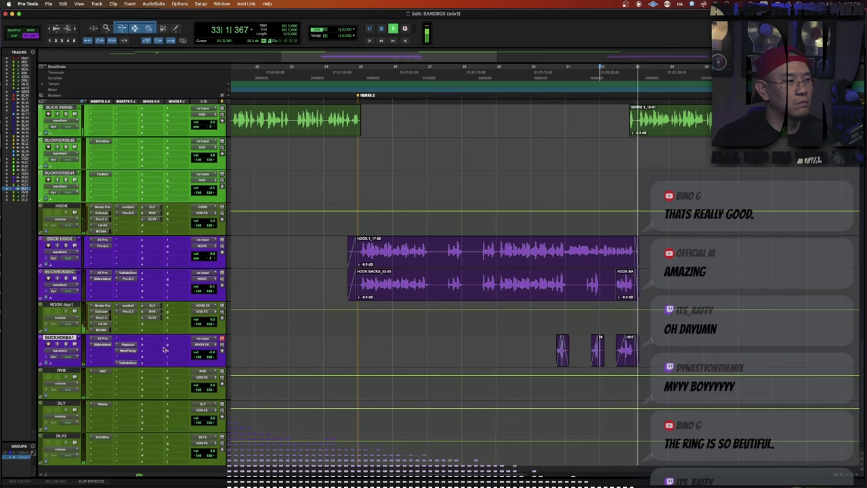
pyautogui.press('r')
pyautogui.press('r')
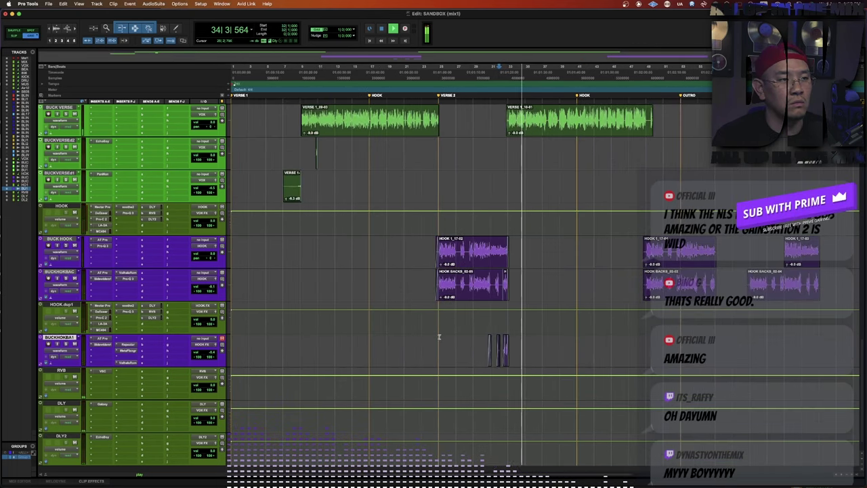
pyautogui.moveTo(439, 337); pyautogui.dragTo(645, 342)
pyautogui.press('super+d')
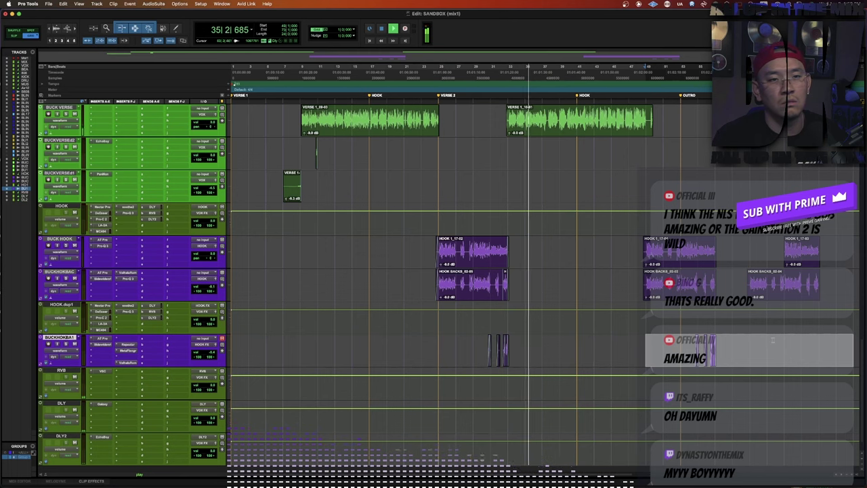
pyautogui.keyDown('shift'); pyautogui.click(752, 343); pyautogui.keyUp('shift')
pyautogui.press('super+d')
# Examine how the last duplicated phrases line up with the hook vocals above them.
pyautogui.press('t')
pyautogui.press('t')
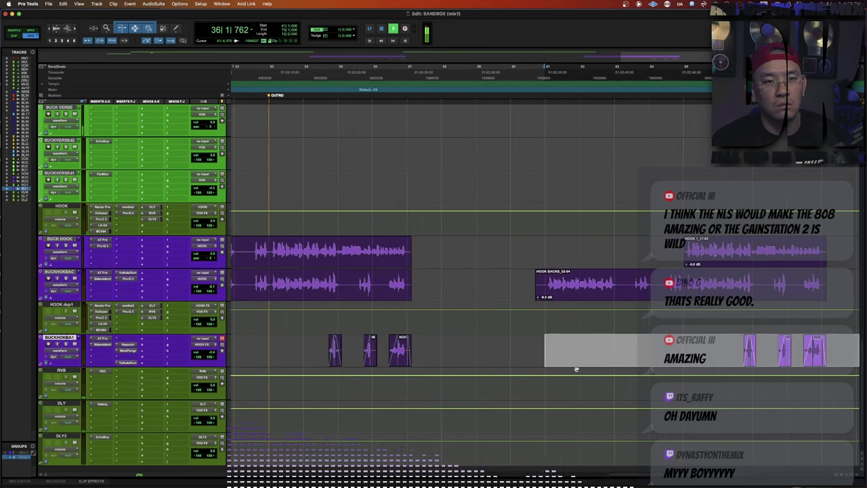
pyautogui.press('t')
pyautogui.press('t')
pyautogui.hscroll(1, 626, 369)
pyautogui.press('Right')
pyautogui.hscroll(-10, 627, 371)
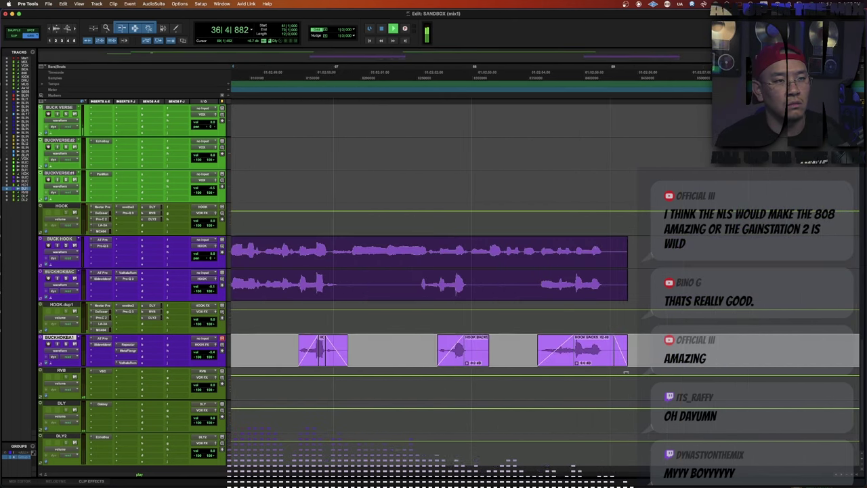
pyautogui.hscroll(-1, 626, 372)
pyautogui.press('r')
pyautogui.press('r')
pyautogui.press('r')
pyautogui.press('r')
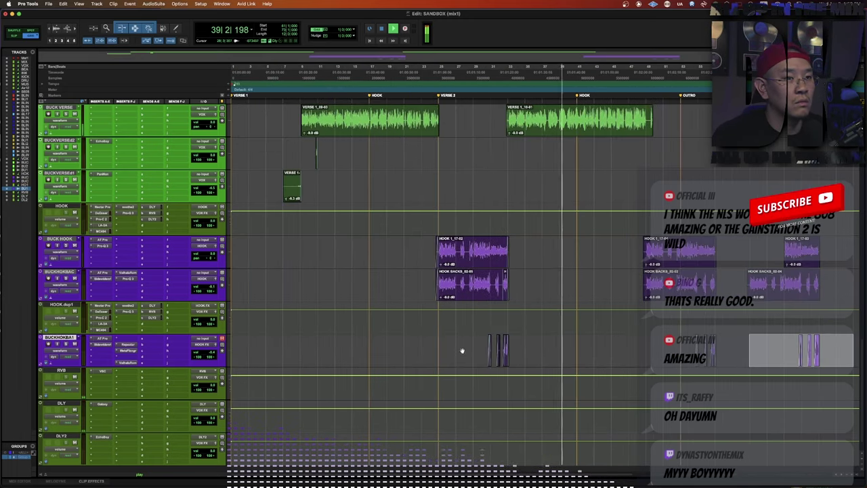
# Play the beat from the first HOOK marker and review the 808, bass and drum tracks.
pyautogui.click(441, 342)
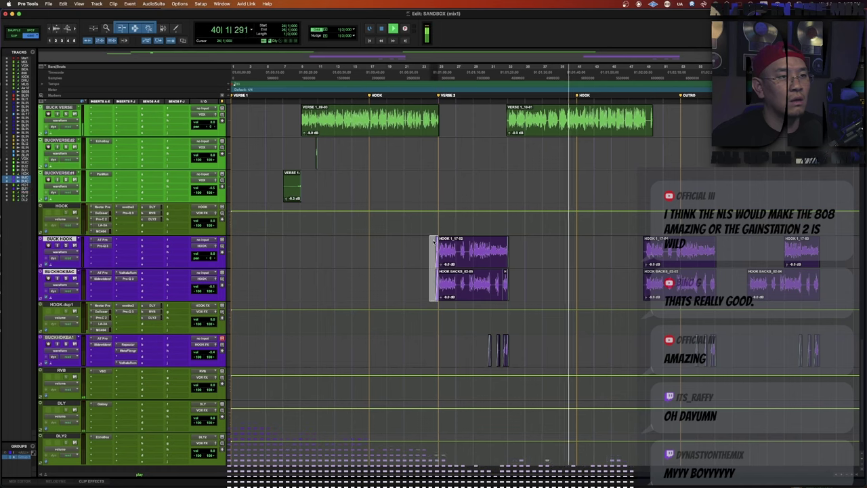
pyautogui.scroll(-15, 437, 251)
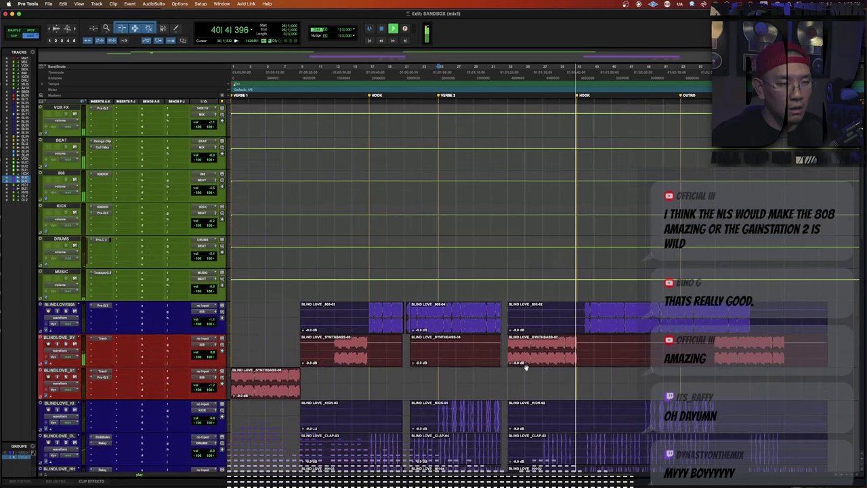
pyautogui.click(507, 344)
pyautogui.press('space')
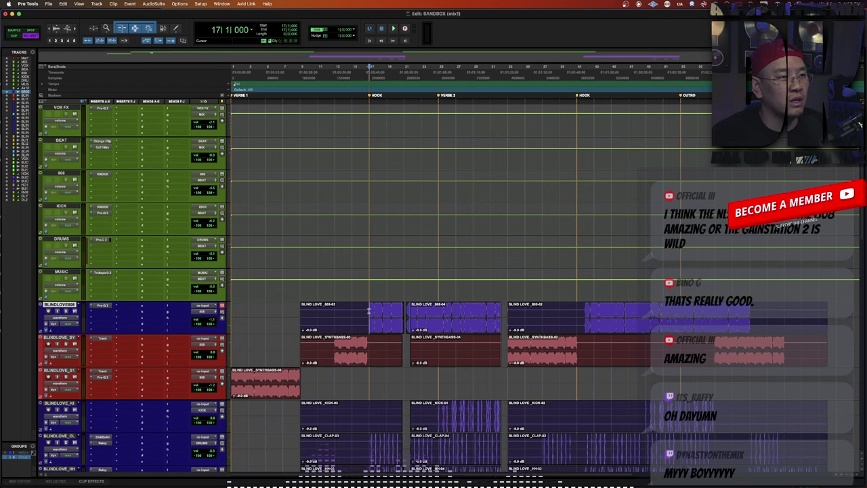
pyautogui.click(365, 309)
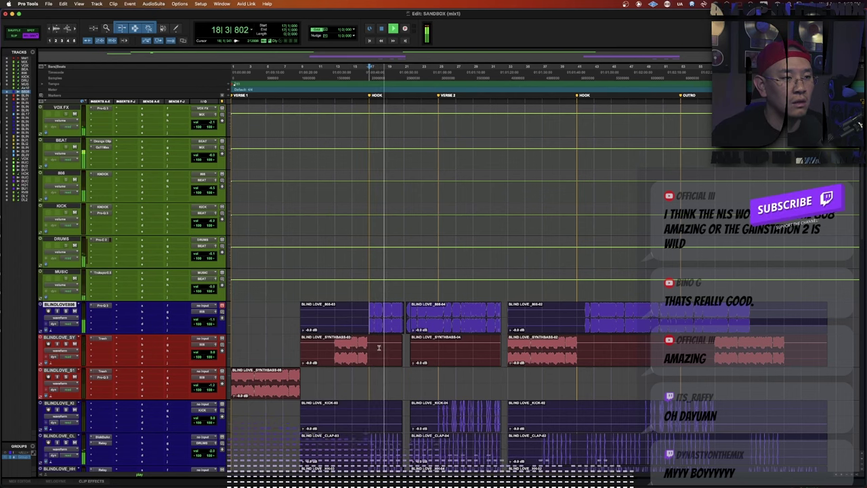
pyautogui.scroll(-10, 379, 347)
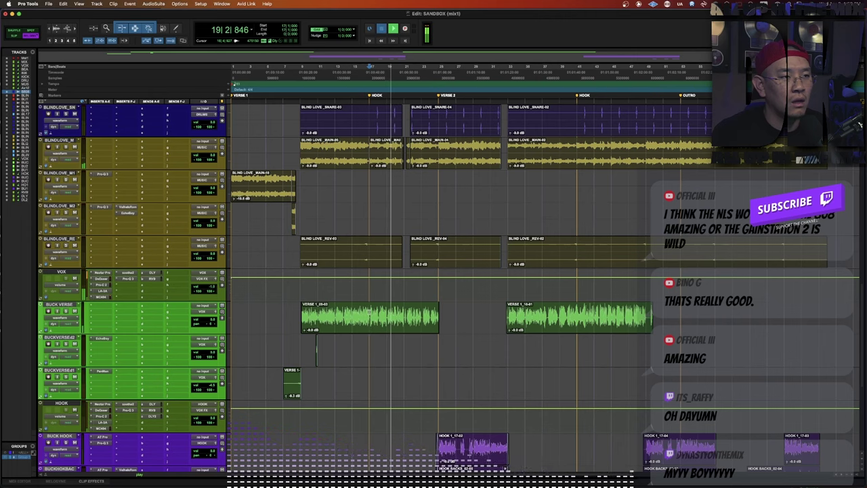
# Copy the short BUCK VERSE phrase just after the first HOOK marker onto the BUCKVERSEd2 echo track at the same position.
pyautogui.press('space')
pyautogui.press('F2')
pyautogui.click(370, 311)
pyautogui.press('t')
pyautogui.press('t')
pyautogui.press('t')
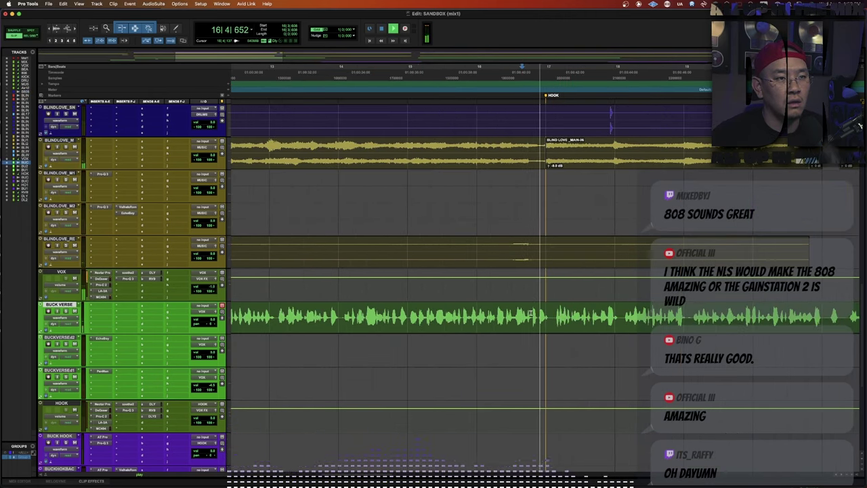
pyautogui.moveTo(531, 317); pyautogui.dragTo(621, 316)
pyautogui.press('c')
pyautogui.press(';')
pyautogui.press('v')
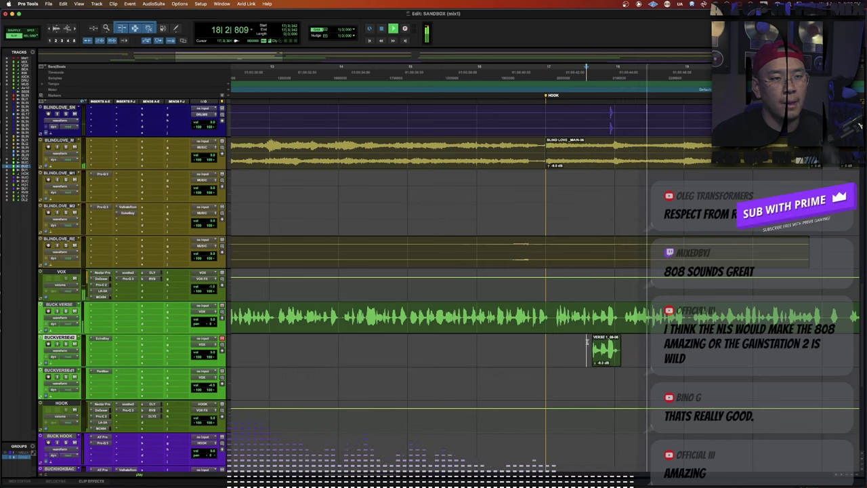
# Copy a second verse phrase just before bar 19 onto BUCKVERSEd2, fade in its start and play it.
pyautogui.click(581, 340)
pyautogui.hscroll(3, 582, 341)
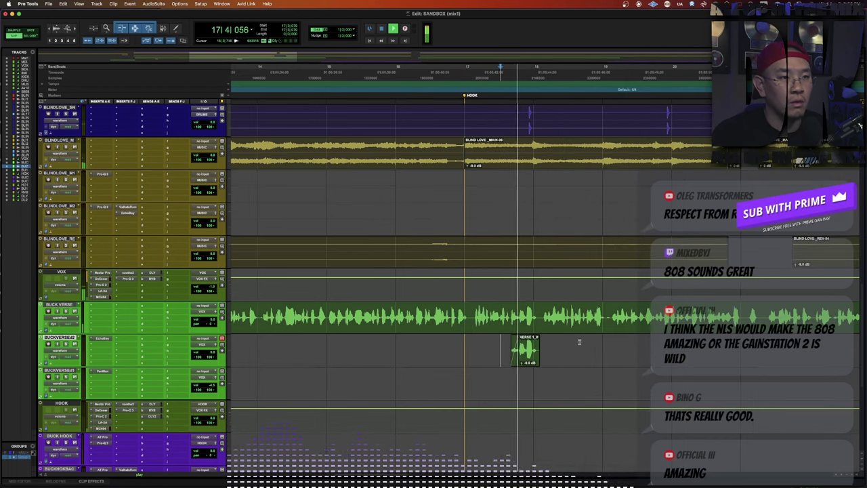
pyautogui.moveTo(608, 318); pyautogui.dragTo(589, 339)
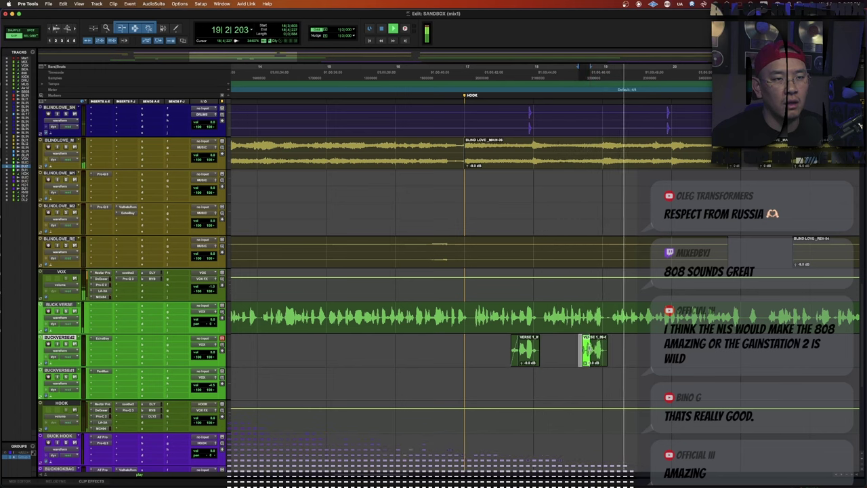
pyautogui.click(579, 341)
pyautogui.press('space')
pyautogui.press('space')
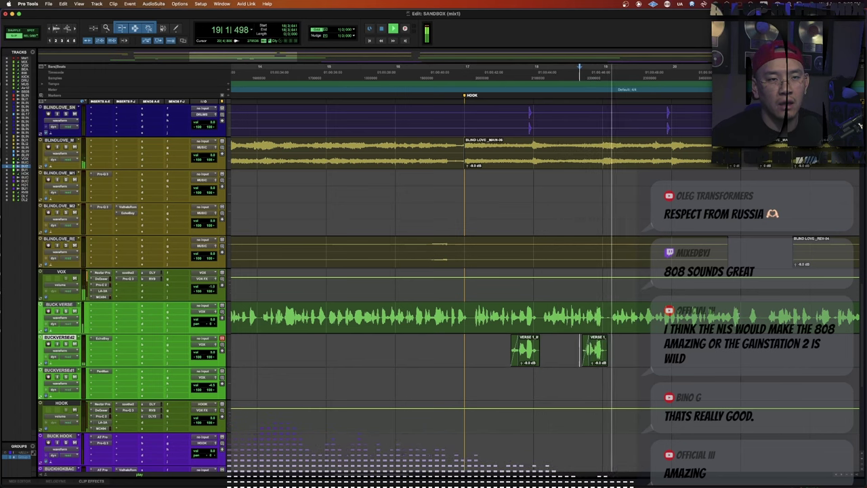
# Lower the clip gain of the two echo phrases on BUCKVERSEd2 after the HOOK marker to about -12 dB each.
pyautogui.click(600, 360)
pyautogui.hotkey('ctrl', 'shift', 'Down')
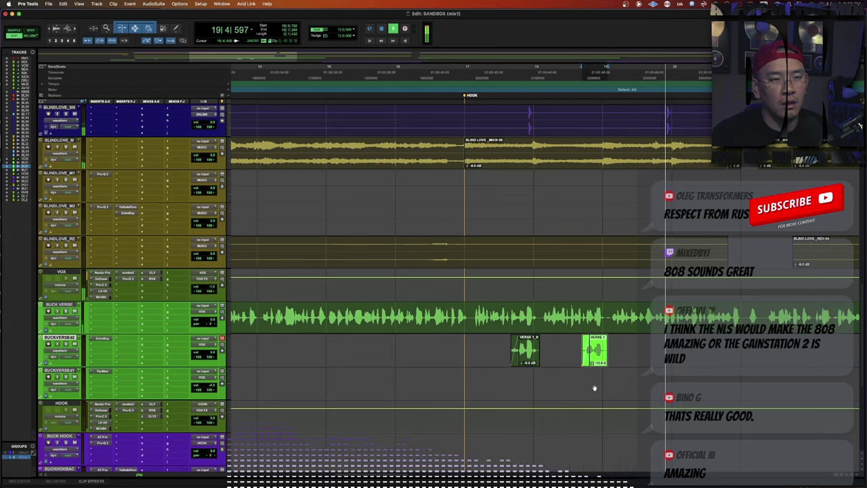
pyautogui.click(525, 349)
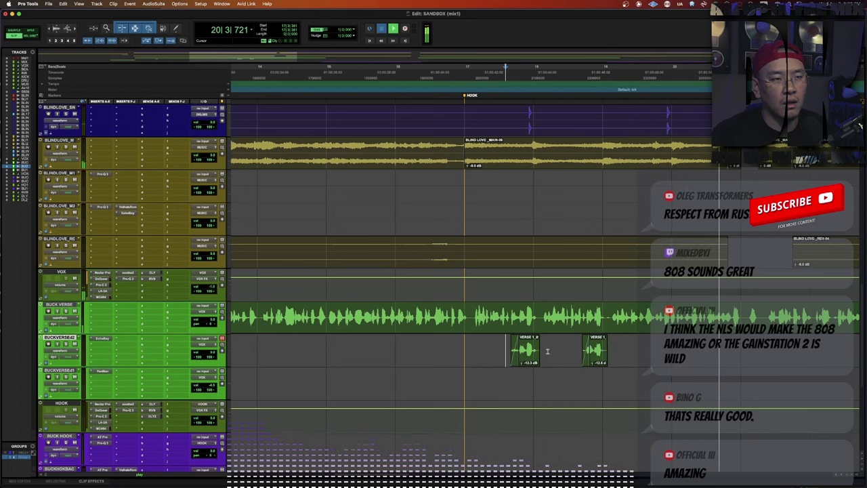
# Trim and fade out the ends of the two echo phrases just before bars 18 and 19 on BUCKVERSEd2.
pyautogui.click(597, 347)
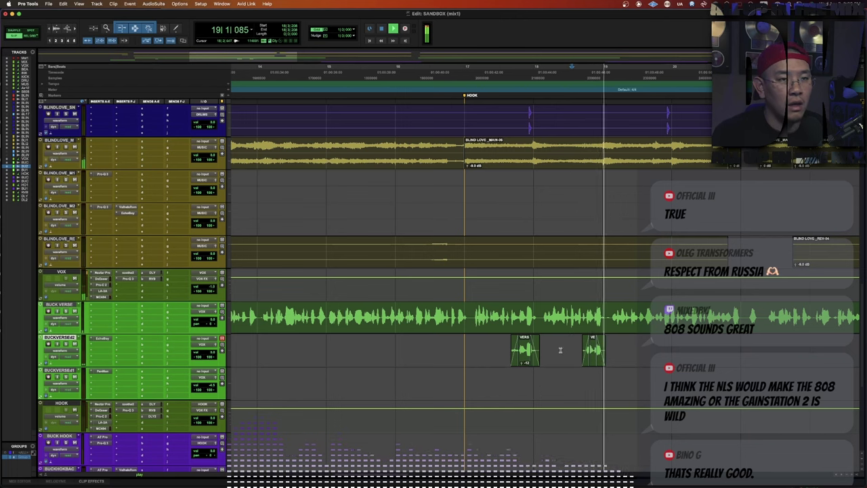
pyautogui.click(530, 349)
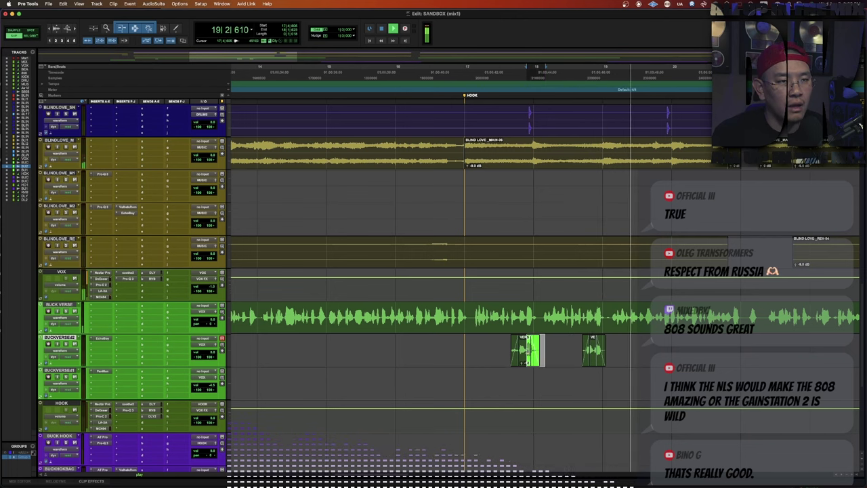
pyautogui.click(593, 360)
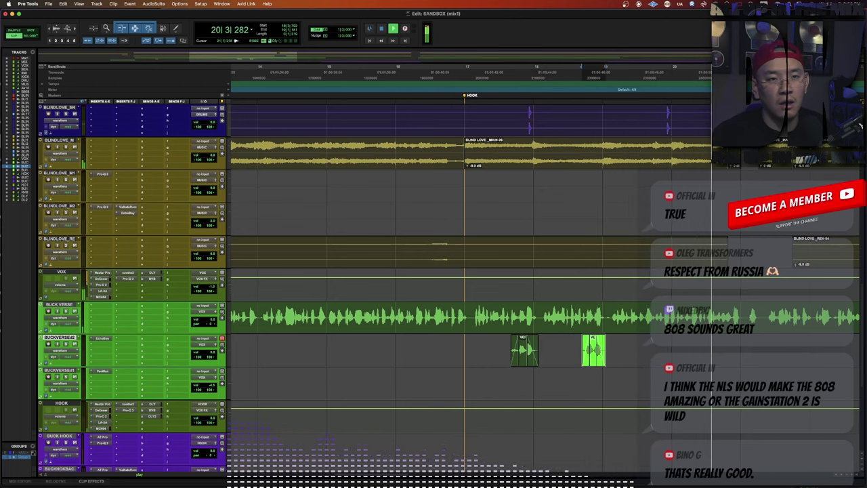
# Copy the two BUCK VERSE phrases just before bars 23 and 24 onto BUCKVERSEd2 at the same positions.
pyautogui.click(741, 321)
pyautogui.press('t')
pyautogui.press('t')
pyautogui.press('t')
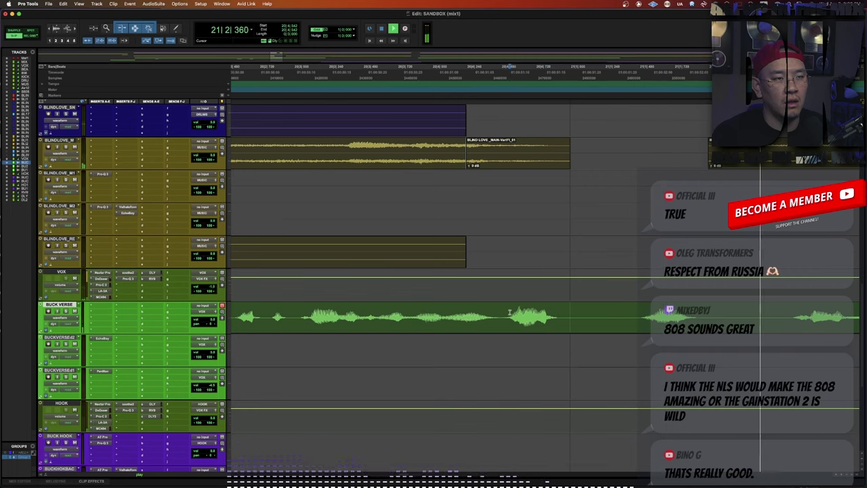
pyautogui.press('super+bracketleft')
pyautogui.press('super+bracketleft')
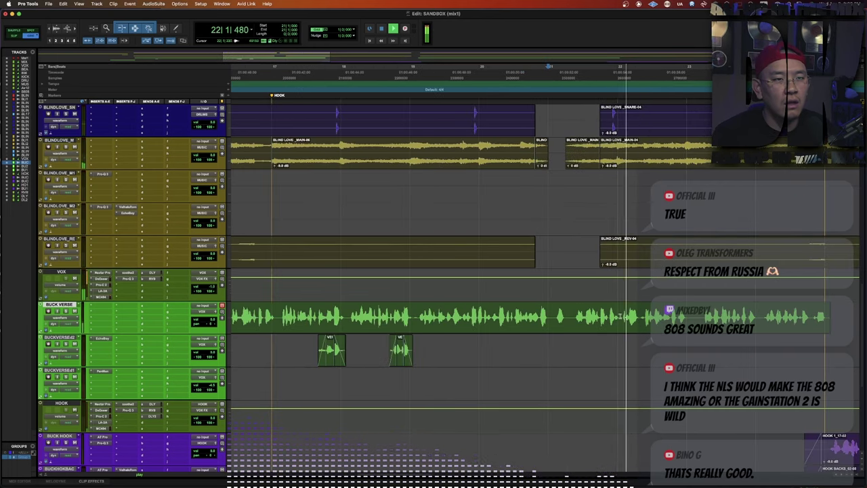
pyautogui.press('super+bracketleft')
pyautogui.press('super+bracketleft')
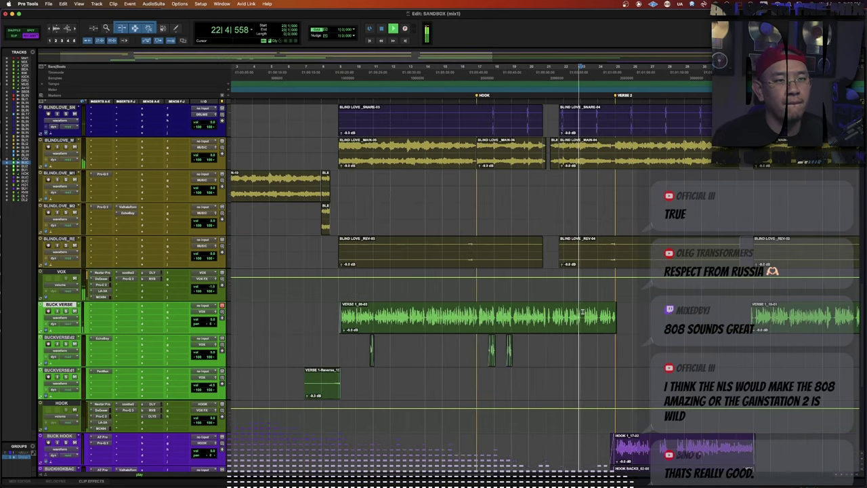
pyautogui.press('t')
pyautogui.press('t')
pyautogui.press('t')
pyautogui.press('F2')
pyautogui.moveTo(513, 313); pyautogui.dragTo(534, 349)
pyautogui.moveTo(654, 314); pyautogui.dragTo(712, 346)
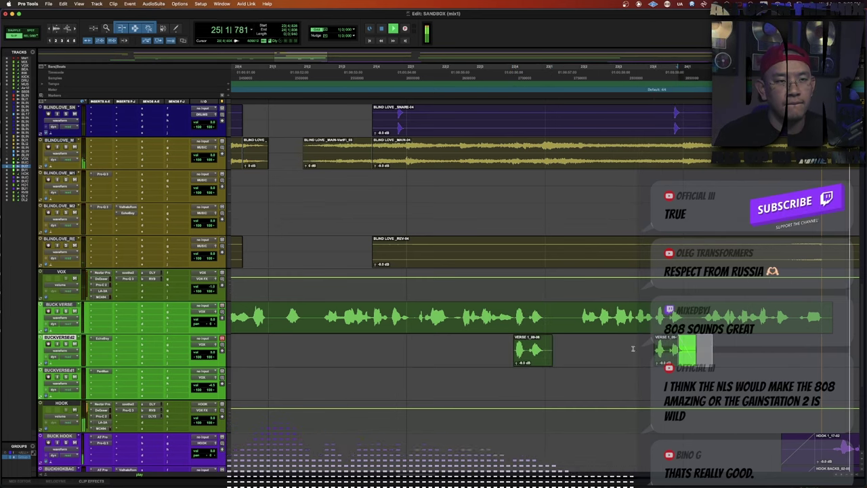
# Fade out the end of the new BUCKVERSEd2 phrase just before bar 23.
pyautogui.moveTo(565, 347); pyautogui.dragTo(538, 349)
pyautogui.press('f')
pyautogui.press('r')
pyautogui.press('r')
pyautogui.press('r')
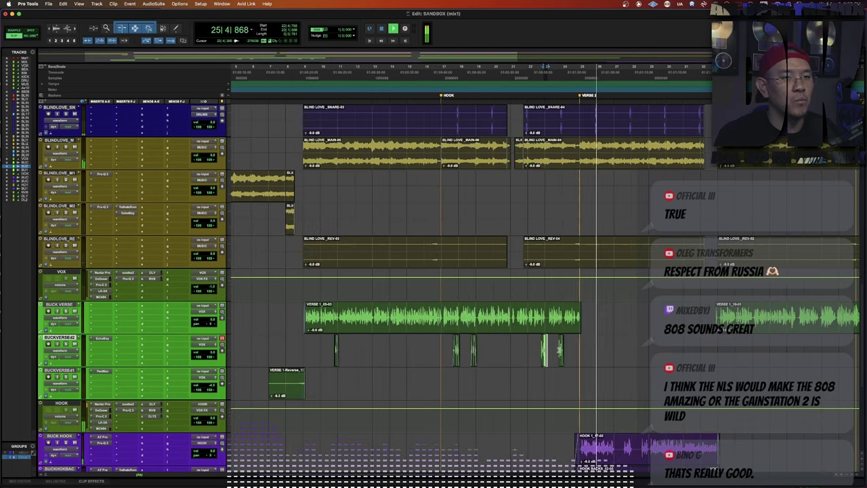
# Add two gentle cuts in the HOOK bus Pro-Q 3, one in the low mids and one of about 1 dB near 1250 Hz.
pyautogui.scroll(-3, 556, 360)
pyautogui.click(599, 356)
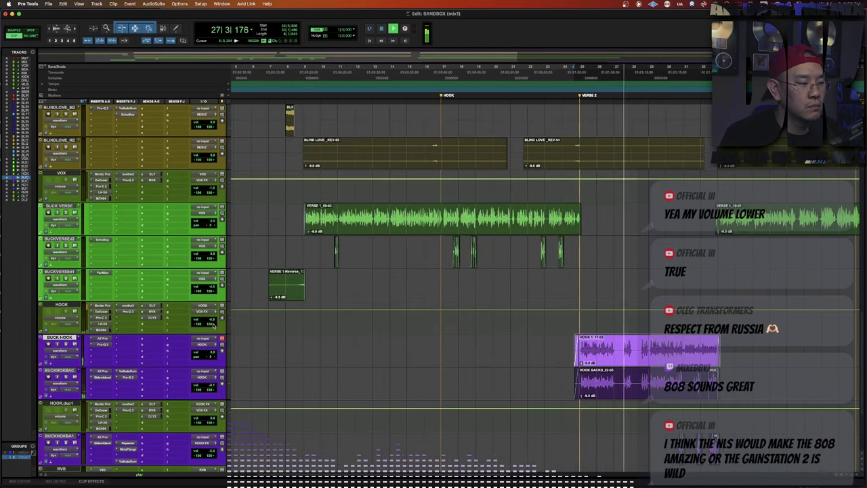
pyautogui.click(129, 311)
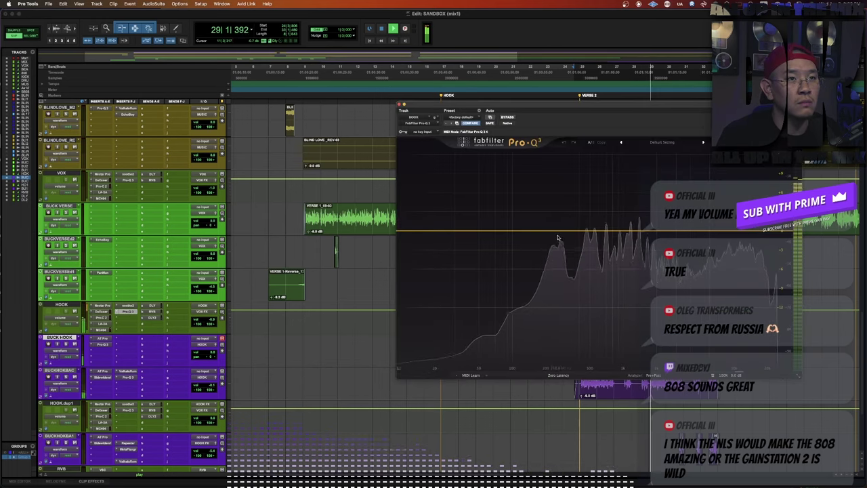
pyautogui.moveTo(559, 231); pyautogui.dragTo(559, 246)
pyautogui.doubleClick(634, 238)
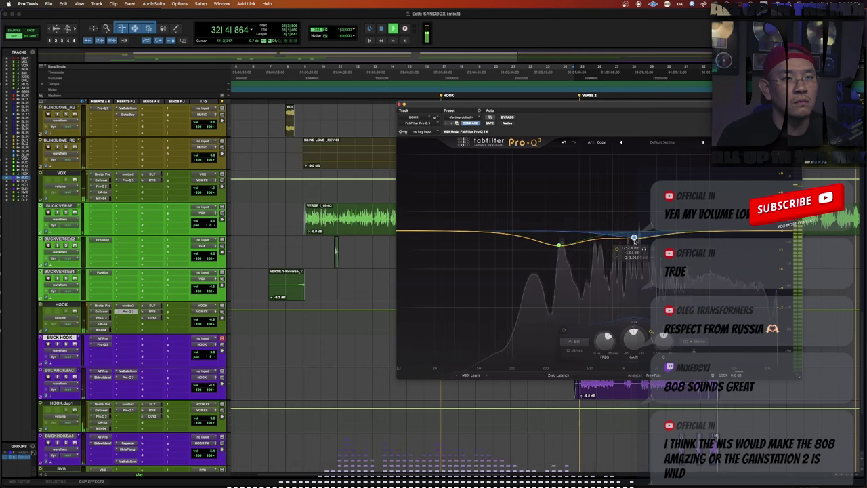
pyautogui.press('super+w')
# Replay the hook from just before the VERSE 2 marker to check how the vocals sit.
pyautogui.click(571, 347)
pyautogui.press('super+bracketleft')
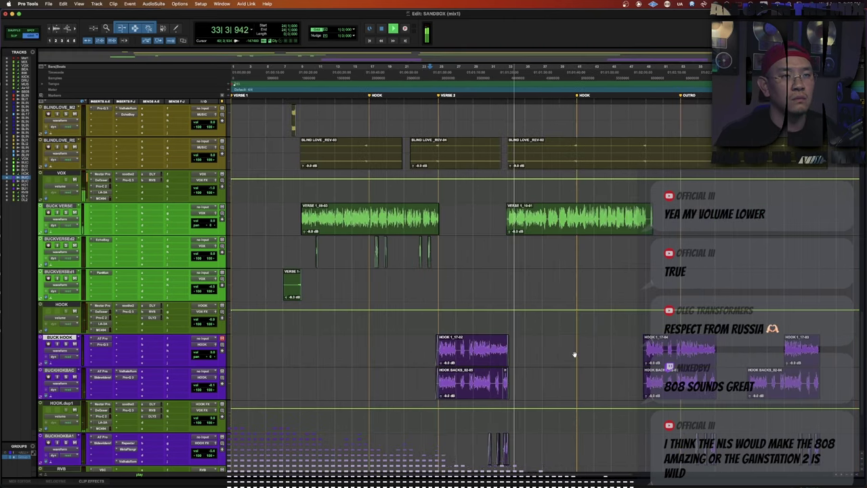
pyautogui.scroll(2, 549, 355)
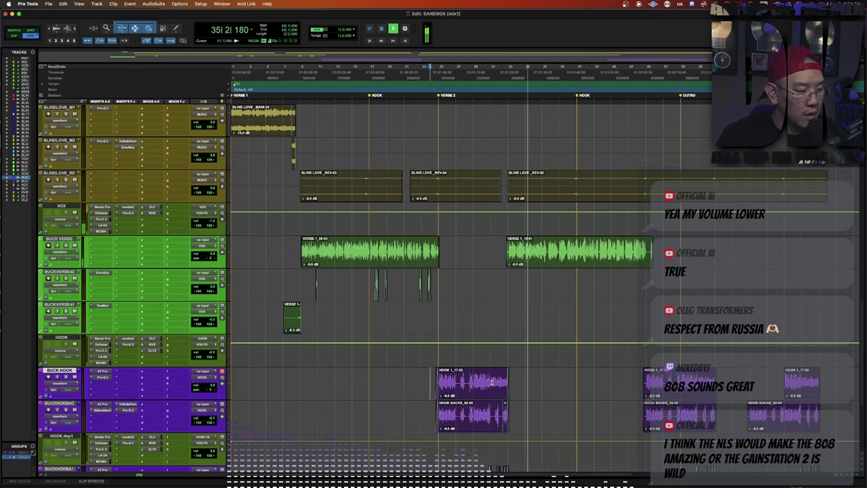
pyautogui.press('space')
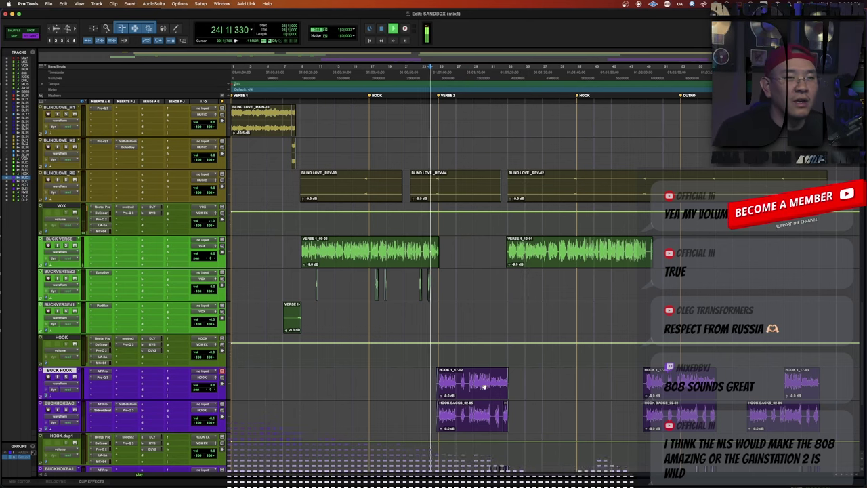
pyautogui.click(475, 241)
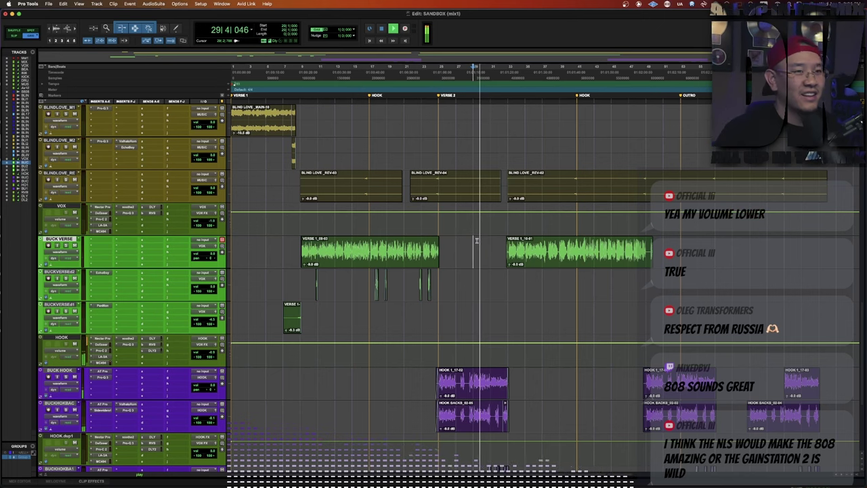
pyautogui.press('r')
pyautogui.press('F4')
pyautogui.press('t')
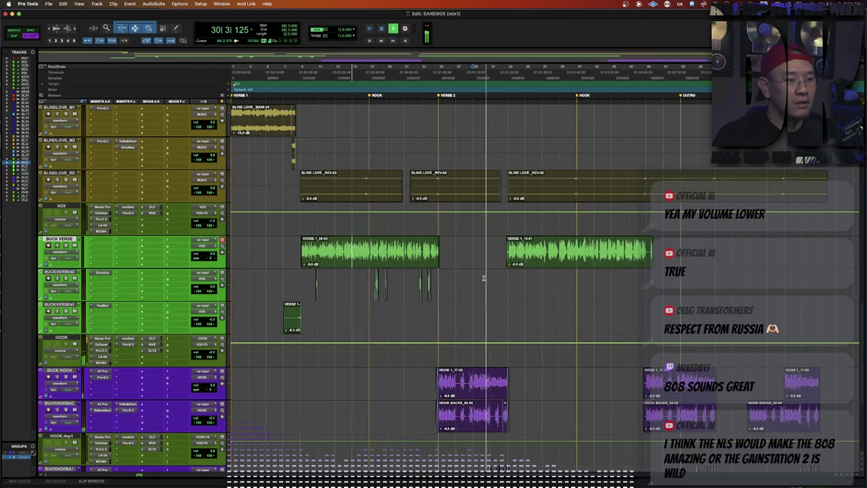
# Separate the BUCKHOKBAC phrase just before bar 31, lower its clip gain to about -13 dB and crossfade its edges.
pyautogui.scroll(-3, 437, 359)
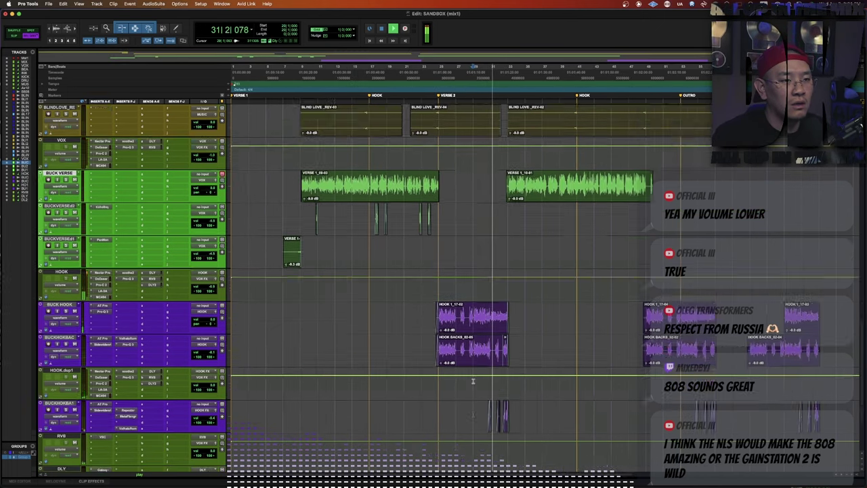
pyautogui.hotkey('ctrl', ']')
pyautogui.hotkey('ctrl', ']')
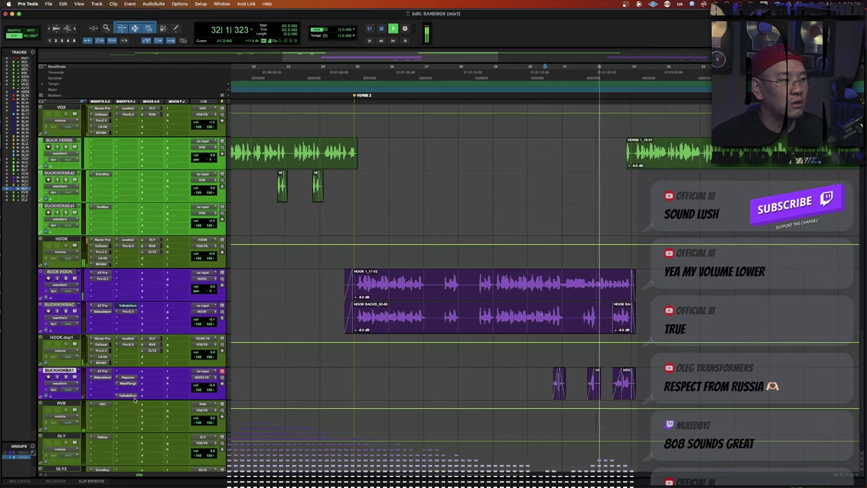
pyautogui.hotkey('ctrl', ']')
pyautogui.hotkey('ctrl', ']')
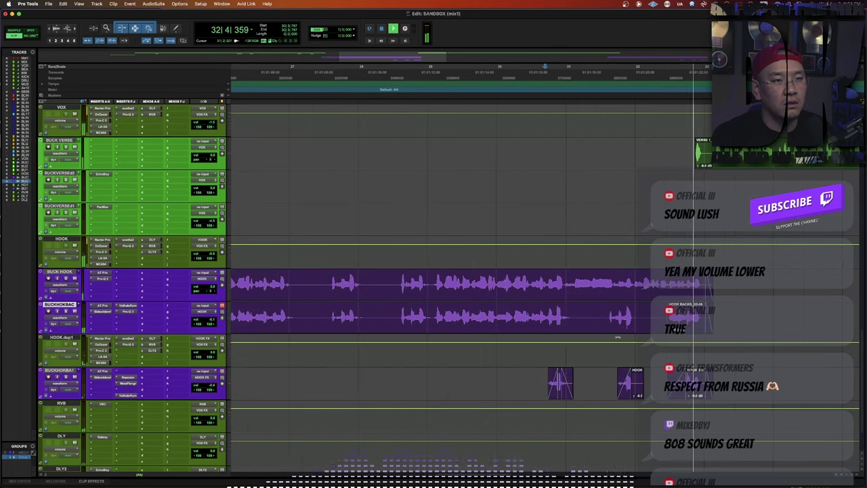
pyautogui.moveTo(572, 316); pyautogui.dragTo(654, 317)
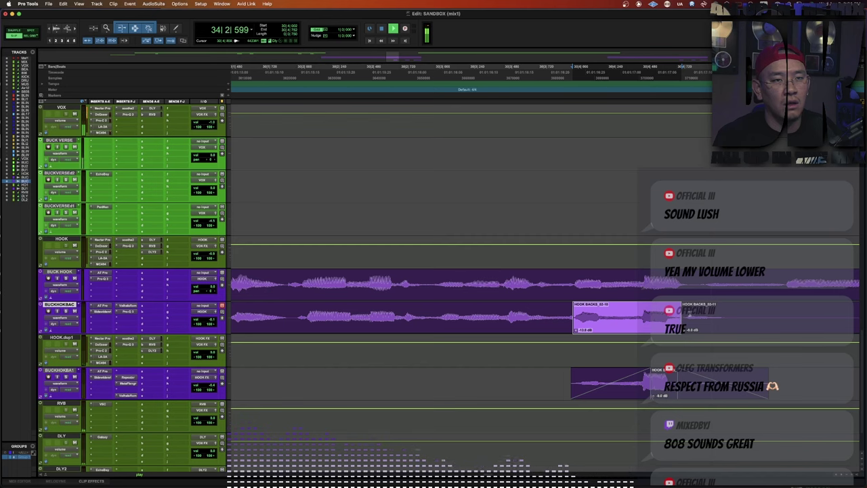
pyautogui.moveTo(691, 315); pyautogui.dragTo(563, 316)
pyautogui.press('f')
pyautogui.press('r')
pyautogui.press('r')
pyautogui.press('r')
# Separate the BUCKHOKBAC phrases just before bars 32 and 33, lower their clip gain to about -12 dB and crossfade their edges.
pyautogui.press('t')
pyautogui.click(616, 316)
pyautogui.press('t')
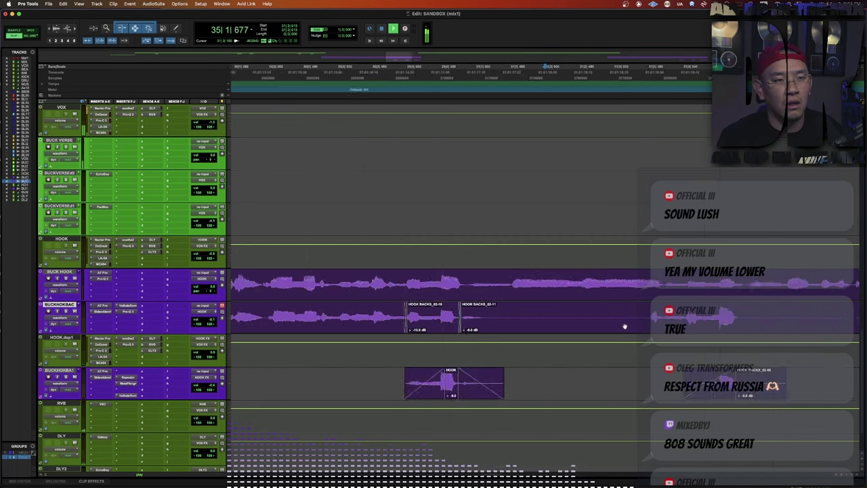
pyautogui.moveTo(685, 313); pyautogui.dragTo(745, 316)
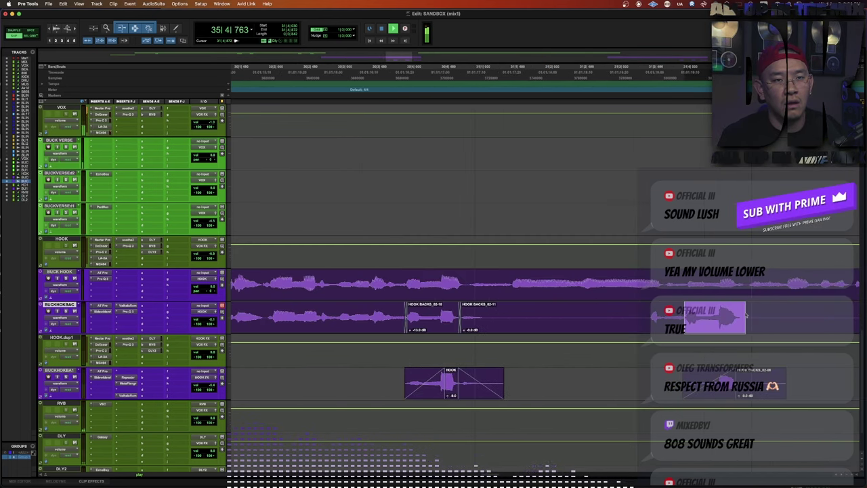
pyautogui.hscroll(7, 745, 316)
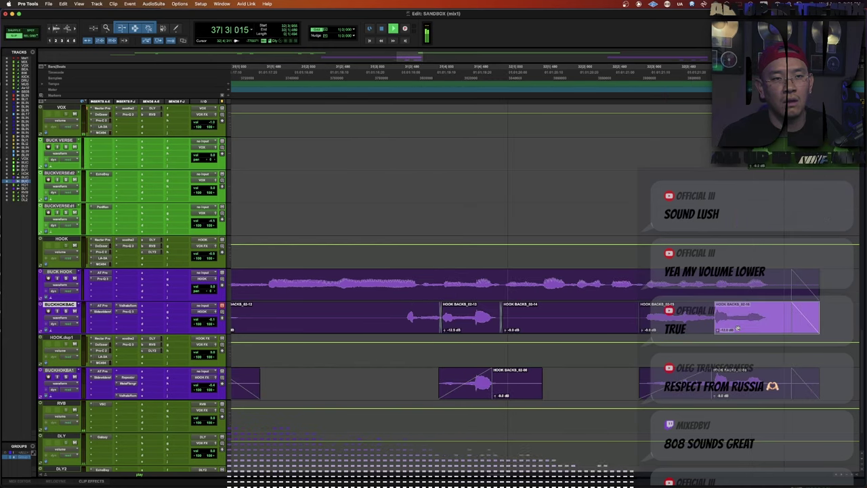
pyautogui.click(710, 311)
pyautogui.click(716, 325)
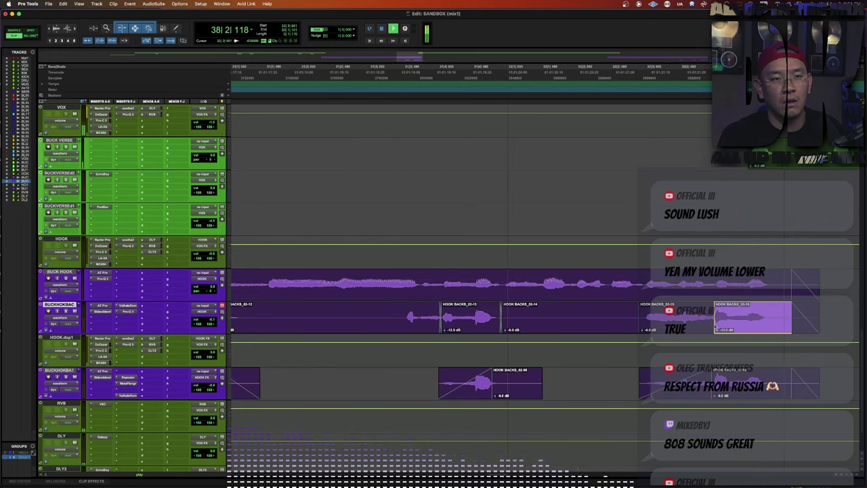
pyautogui.moveTo(715, 329); pyautogui.dragTo(717, 329)
pyautogui.press('r')
pyautogui.press('r')
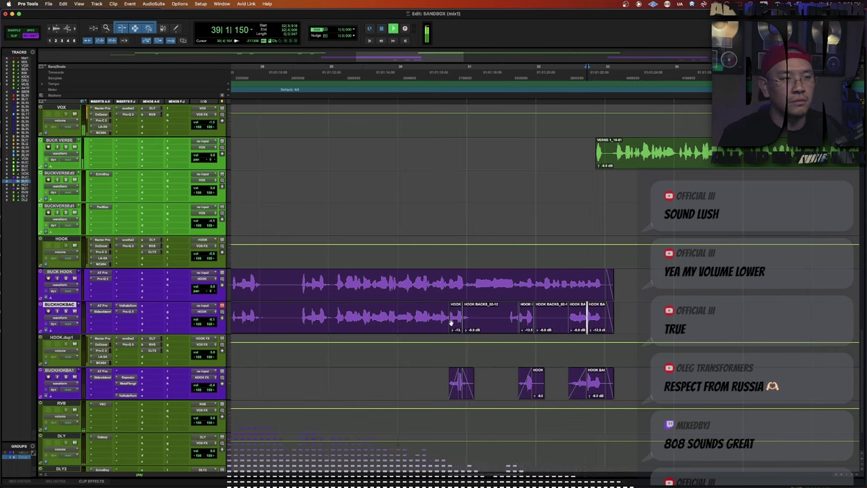
pyautogui.press('super+bracketleft')
pyautogui.press('super+bracketleft')
pyautogui.moveTo(403, 318); pyautogui.dragTo(819, 323)
pyautogui.press('r')
pyautogui.press('super+d')
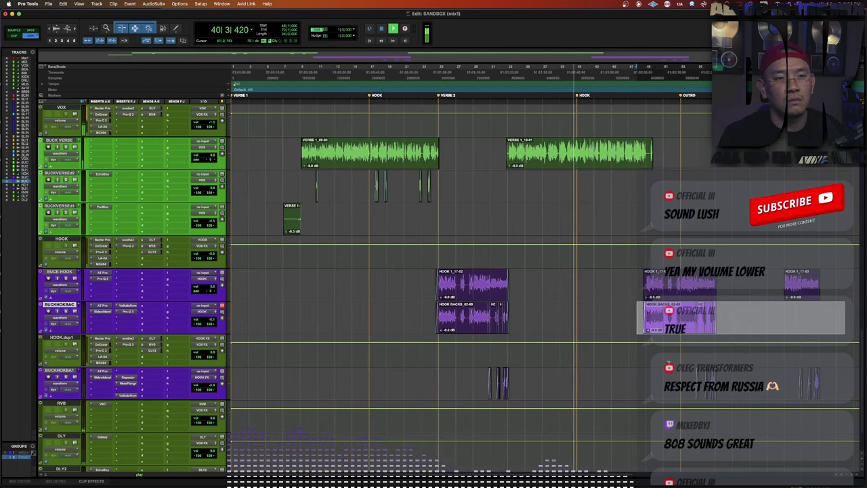
pyautogui.press('super+z')
# Copy the edited hook backing clips from the first hook over both later hook sections on BUCKHOKBAC.
pyautogui.moveTo(512, 330); pyautogui.dragTo(516, 313)
pyautogui.moveTo(473, 330); pyautogui.dragTo(683, 331)
pyautogui.press('super+z')
pyautogui.press('super+z')
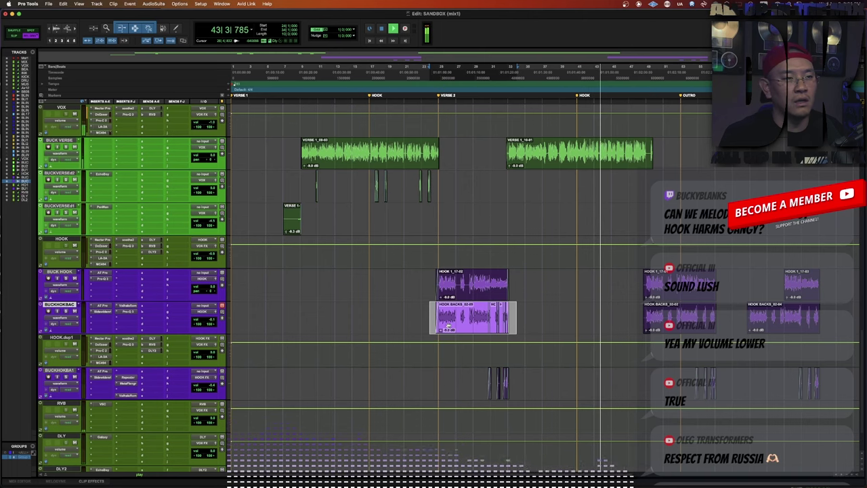
pyautogui.moveTo(447, 327); pyautogui.dragTo(748, 323)
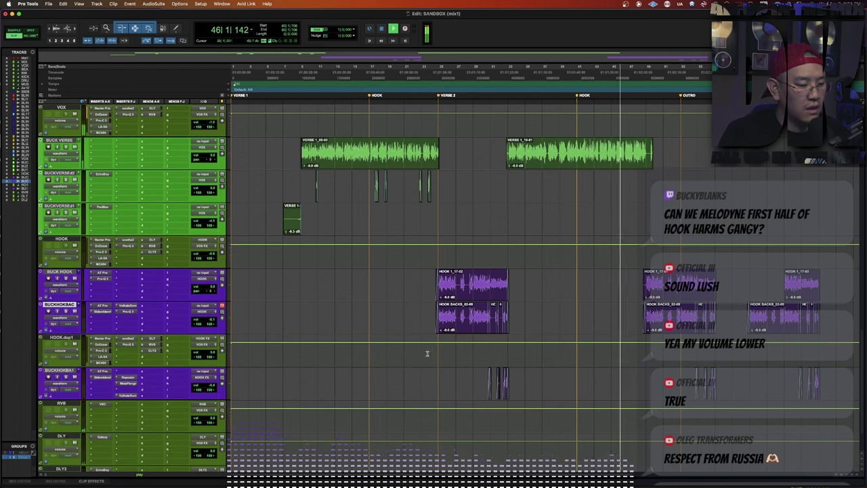
# Play BUCK HOOK soloed from just before the VERSE 2 marker and select its first hook vocal clip.
pyautogui.press('space')
pyautogui.click(434, 286)
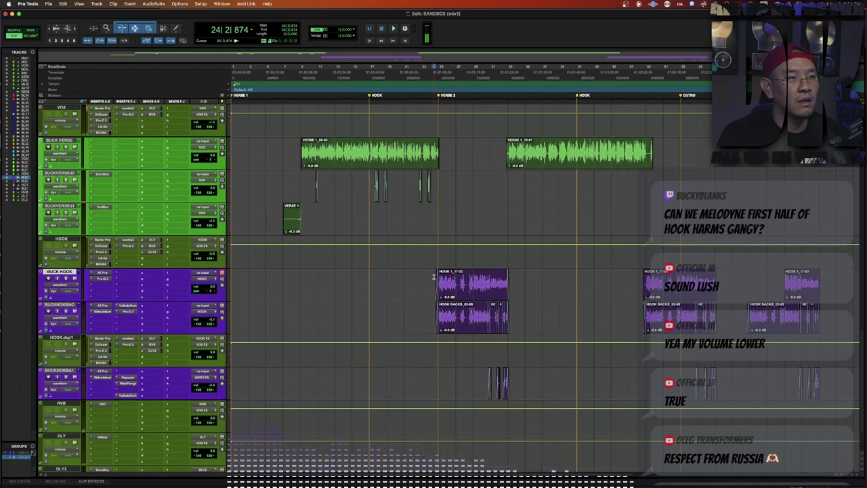
pyautogui.press('space')
pyautogui.press('t')
pyautogui.press('t')
pyautogui.press('t')
pyautogui.click(632, 290)
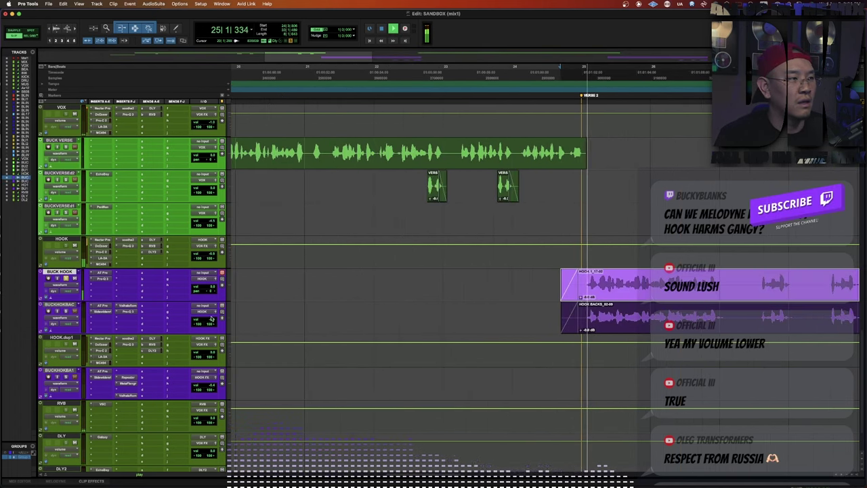
# Enable Melodyne on the BUCK HOOK track and enlarge its editor to about half the window height.
pyautogui.click(52, 298)
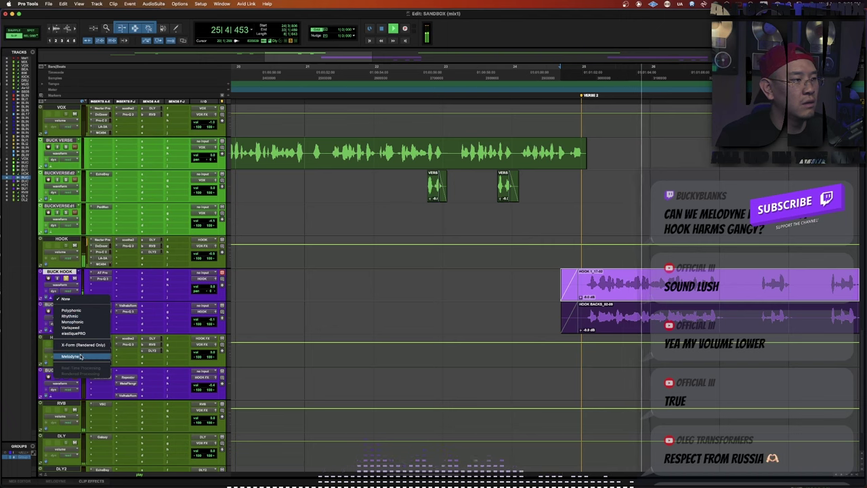
pyautogui.click(80, 357)
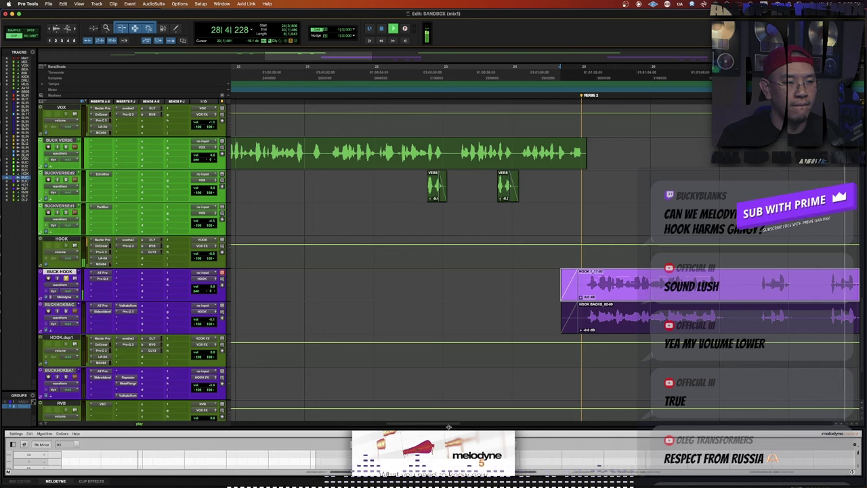
pyautogui.moveTo(448, 428); pyautogui.dragTo(449, 275)
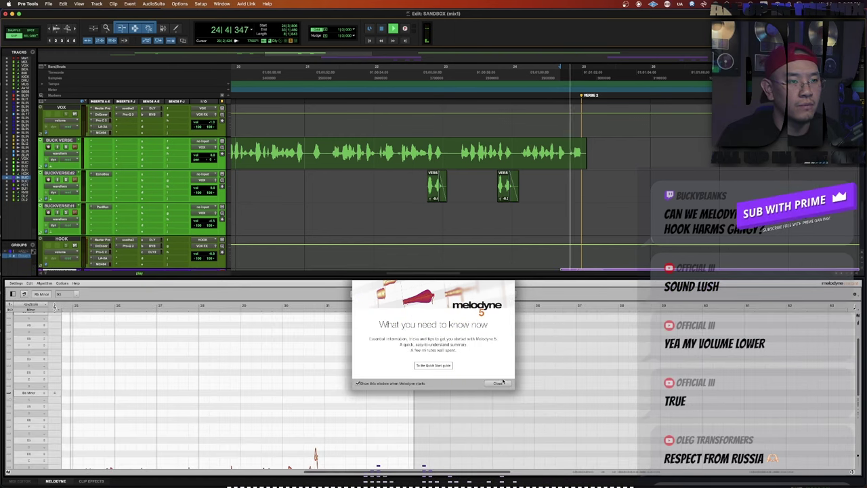
# Dismiss the Melodyne introduction window, play the hook vocal and enlarge its first phrase around bars 25 to 27.
pyautogui.click(501, 383)
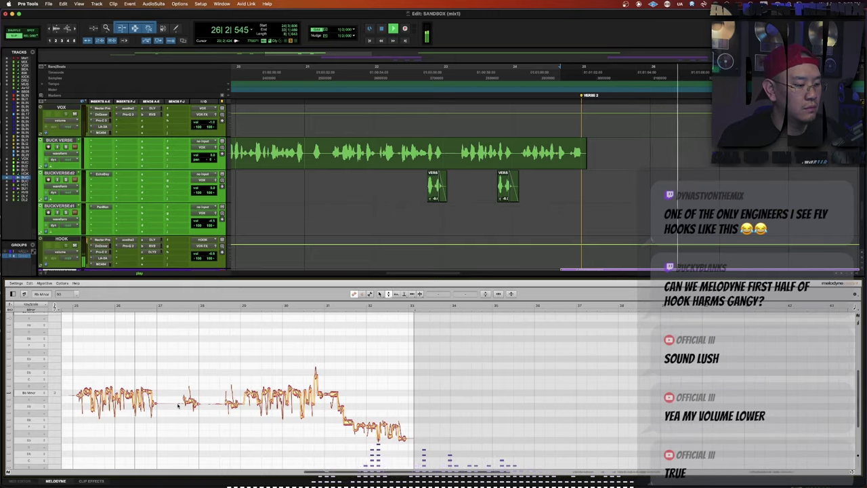
pyautogui.moveTo(159, 418); pyautogui.dragTo(300, 484)
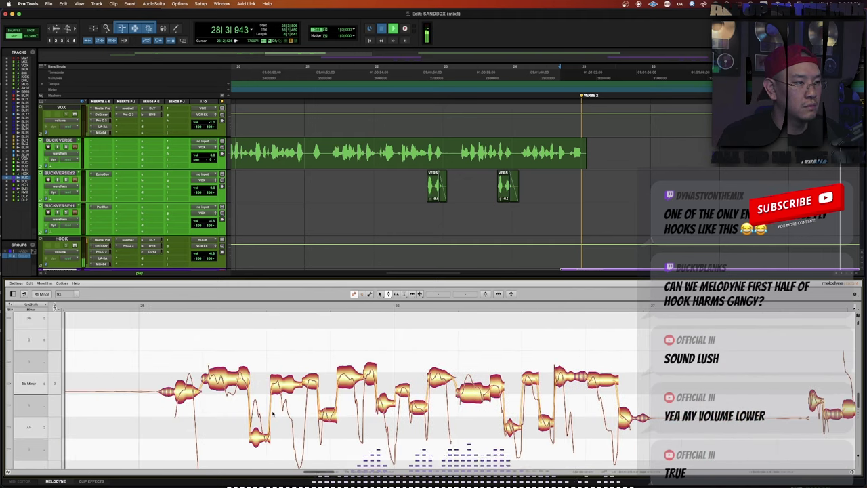
pyautogui.press('space')
pyautogui.hscroll(10, 273, 413)
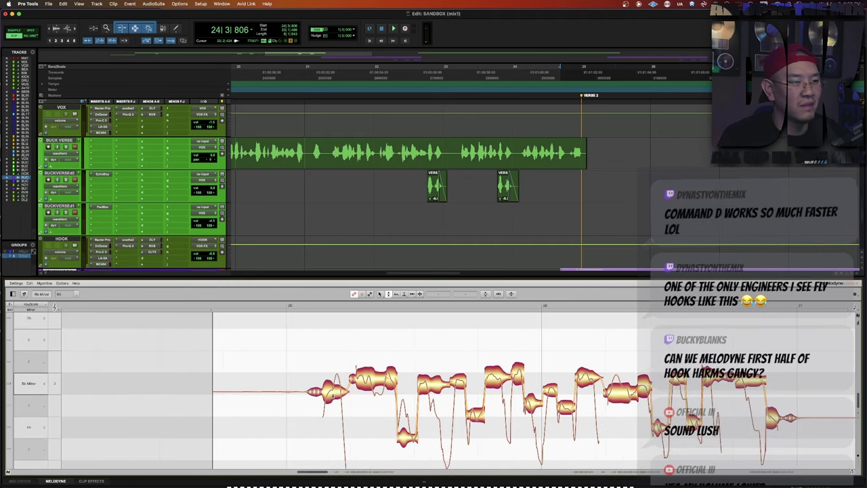
# Tune the first short note and the held note following it after bar 25 to Bb3, and audition the phrase.
pyautogui.click(331, 393)
pyautogui.press('F6')
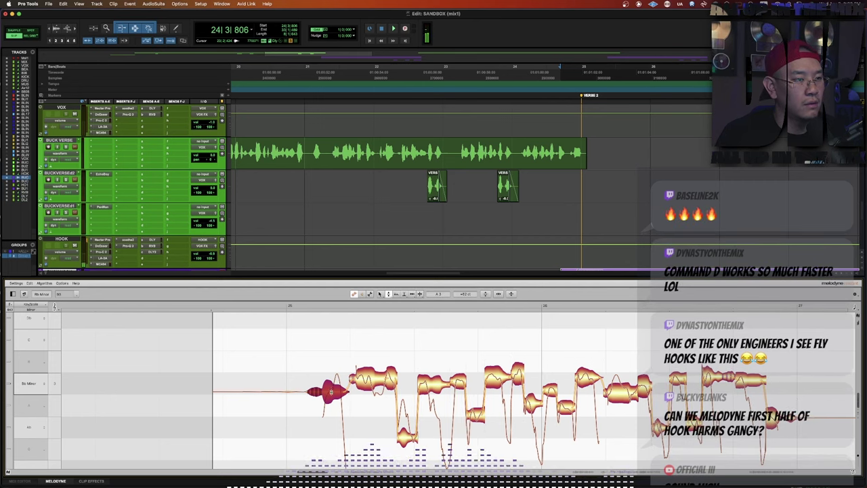
pyautogui.moveTo(331, 392); pyautogui.dragTo(331, 383)
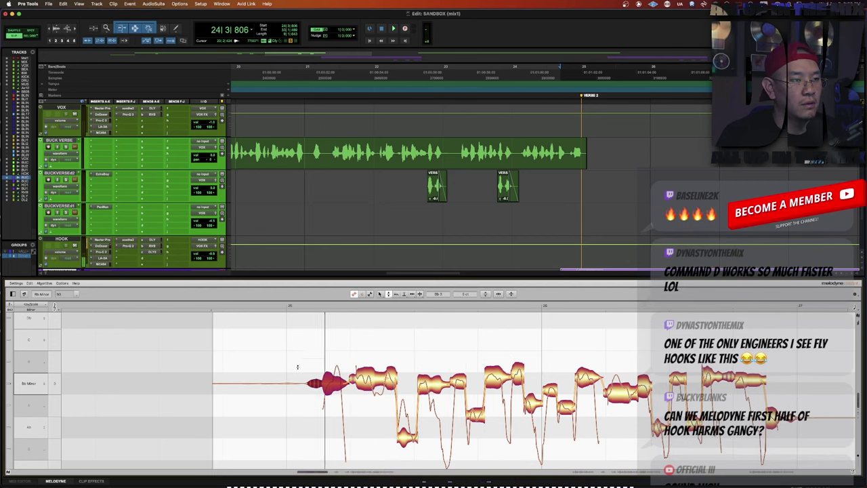
pyautogui.click(372, 380)
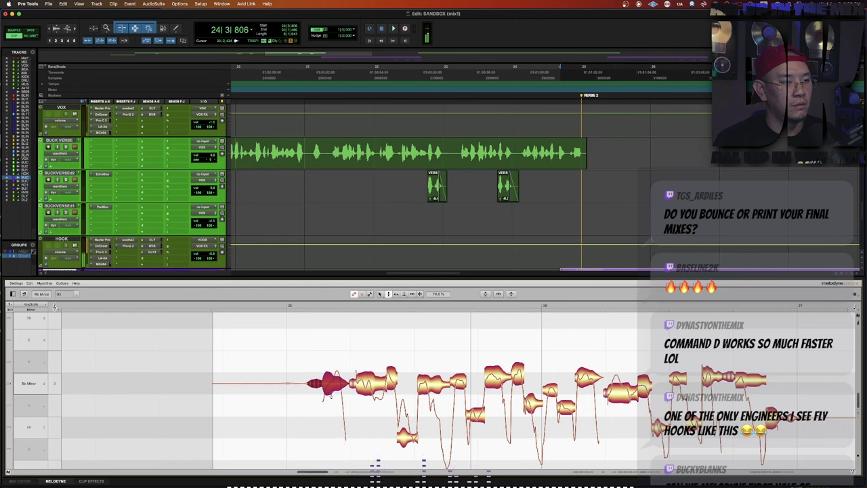
pyautogui.press('space')
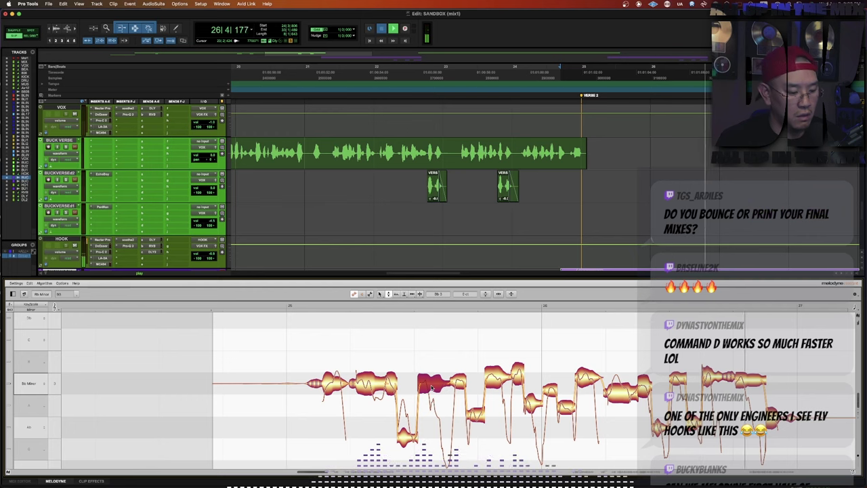
# Split the long note midway through bar 25 and refine the pitch of the held note before it and its ending to Bb3.
pyautogui.press('space')
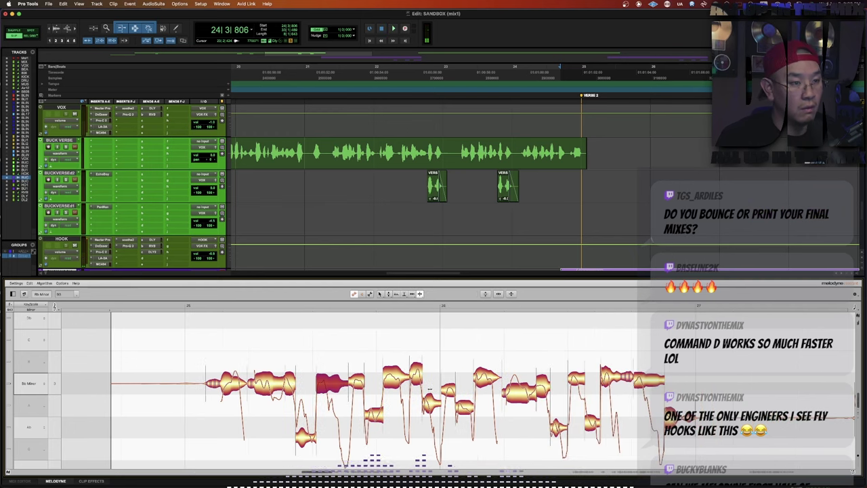
pyautogui.click(324, 384)
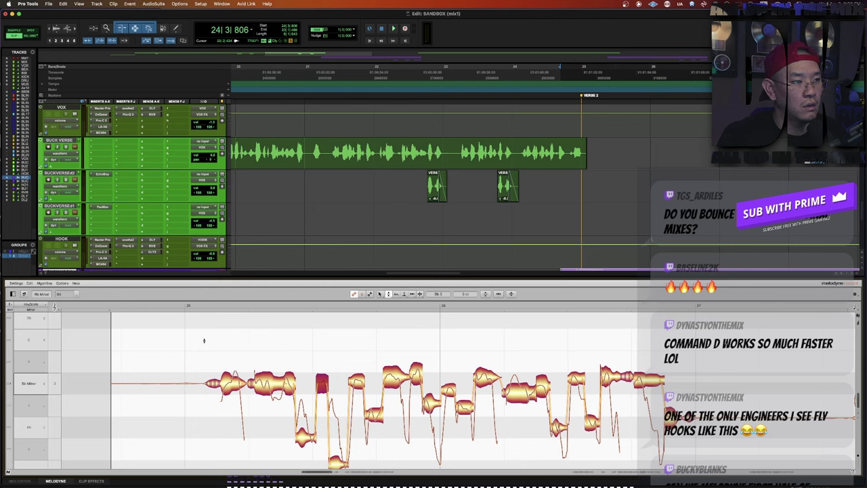
pyautogui.click(269, 385)
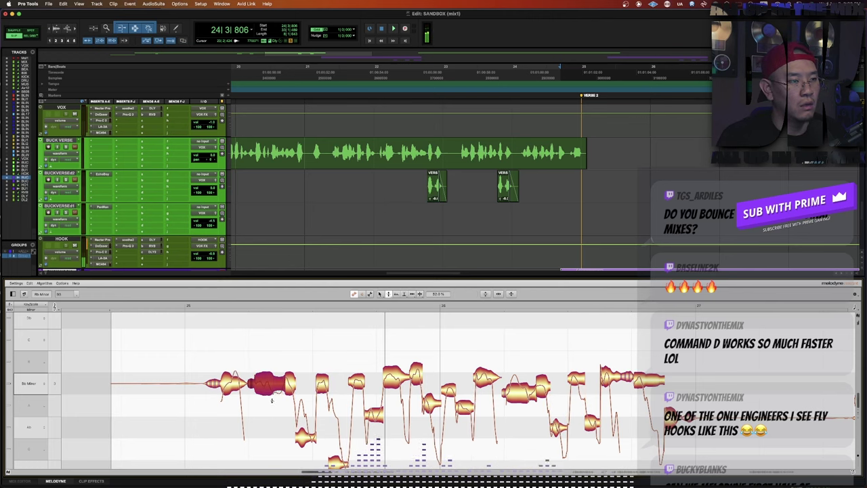
pyautogui.press('space')
pyautogui.click(288, 385)
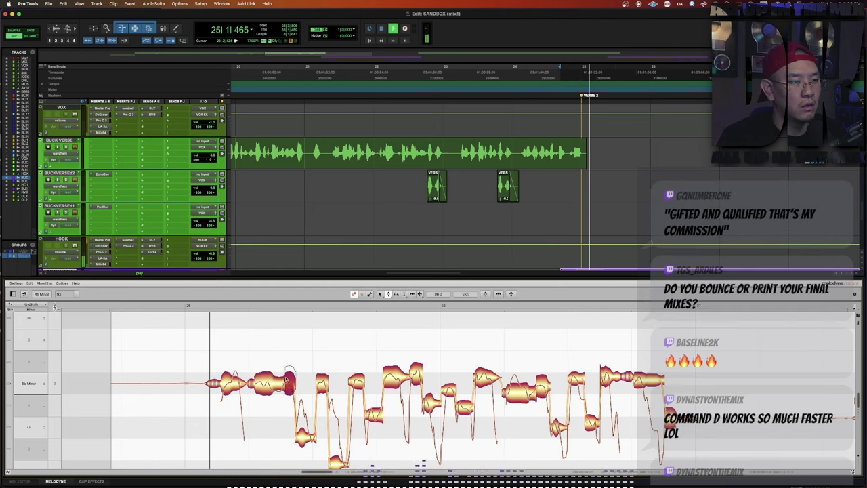
pyautogui.click(286, 384)
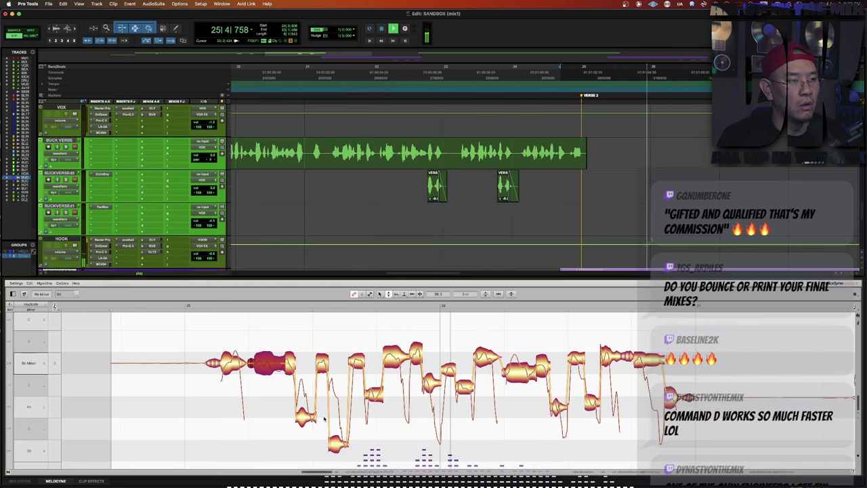
pyautogui.scroll(-1, 309, 406)
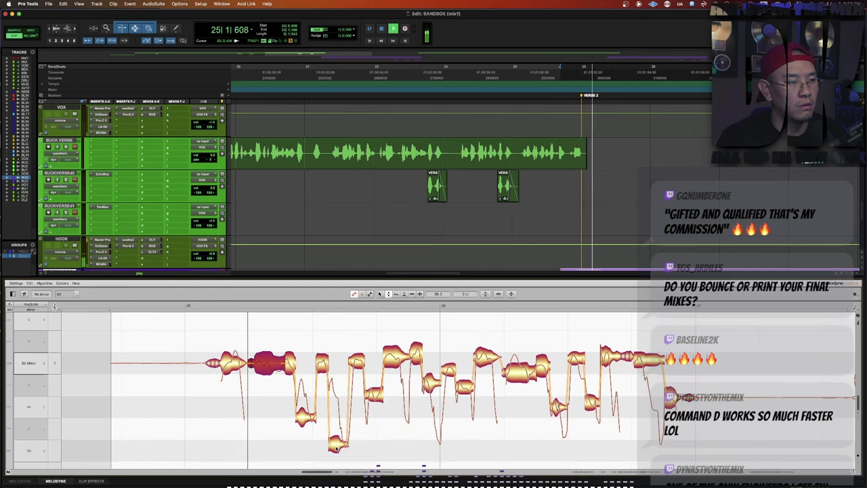
# Move the dip note following bar 25's held Bb note to G3 and split it into two parts.
pyautogui.click(305, 418)
pyautogui.moveTo(306, 426); pyautogui.dragTo(307, 427)
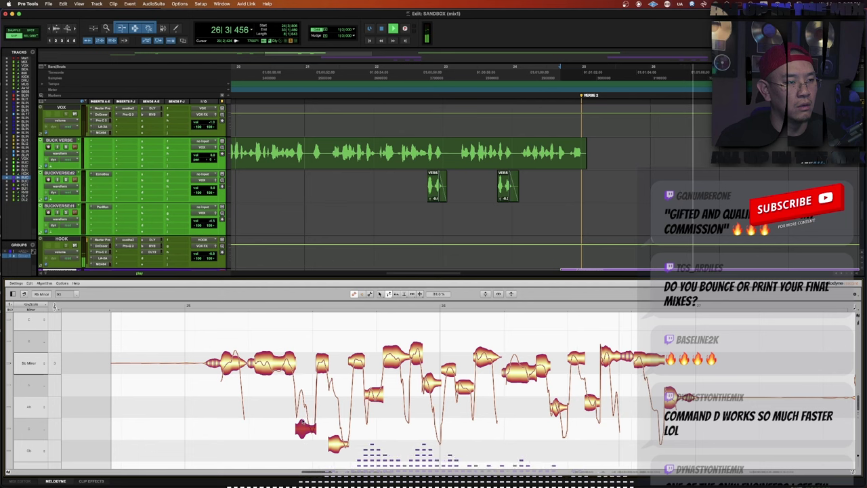
pyautogui.press('space')
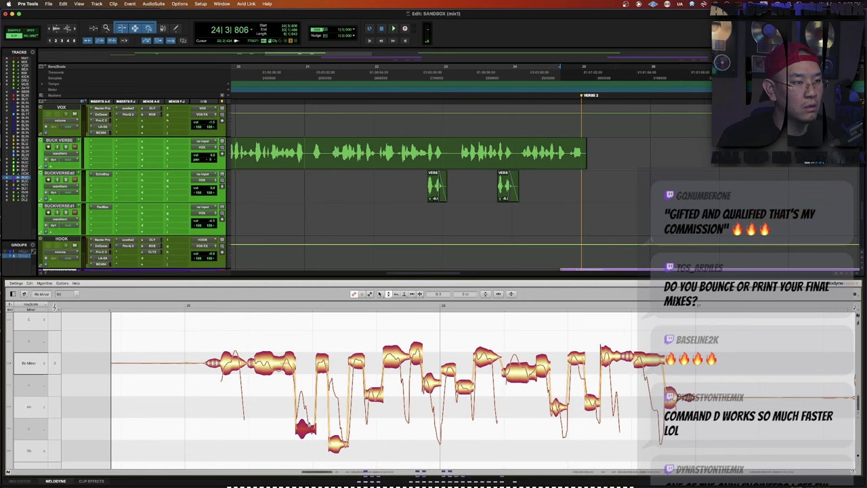
pyautogui.press('F6')
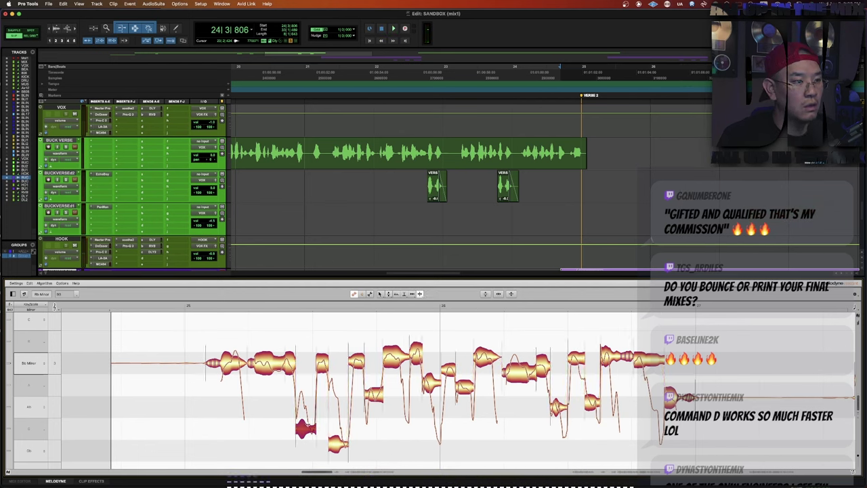
pyautogui.click(302, 409)
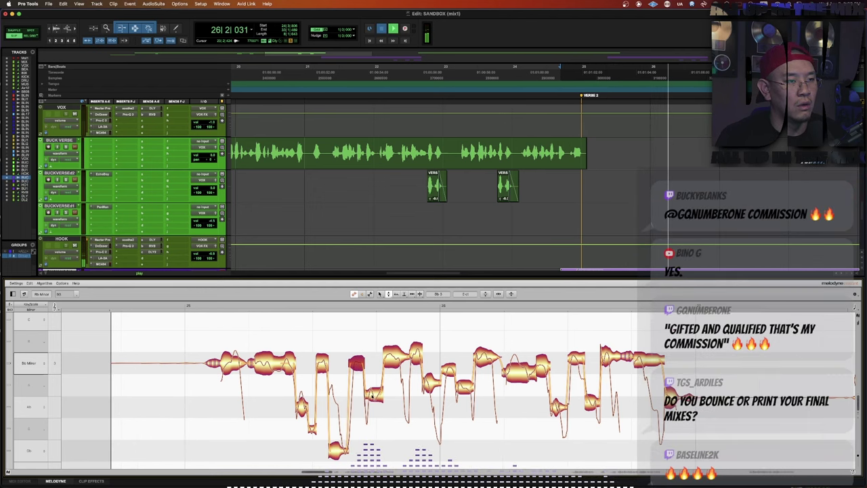
# Tune the short note just after bar 26 to Bb3 and the lower note following it to A3 during playback.
pyautogui.press('space')
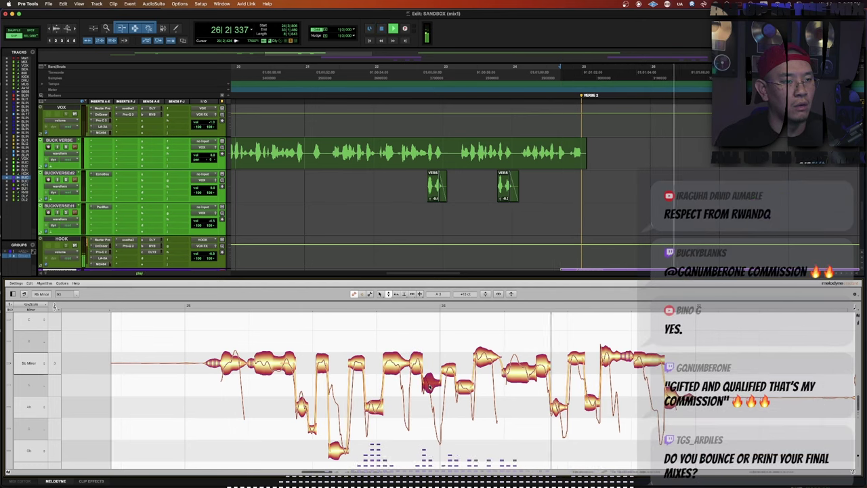
pyautogui.click(448, 372)
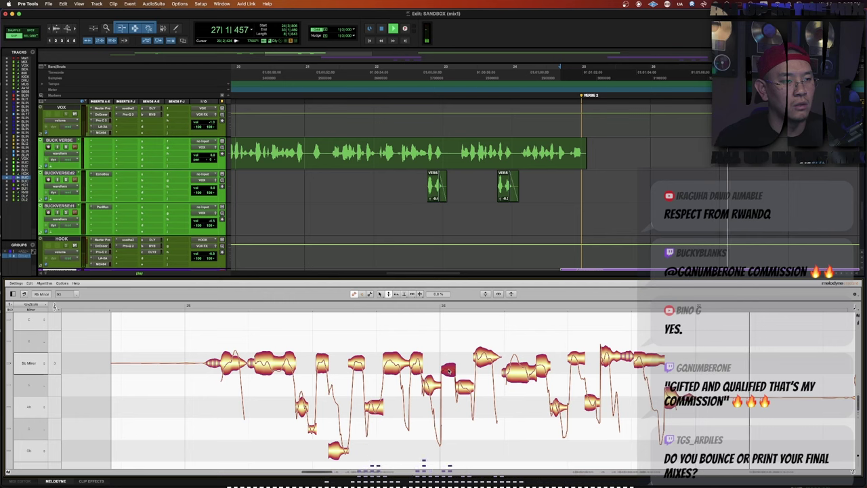
pyautogui.press('F2')
pyautogui.moveTo(448, 371); pyautogui.dragTo(450, 363)
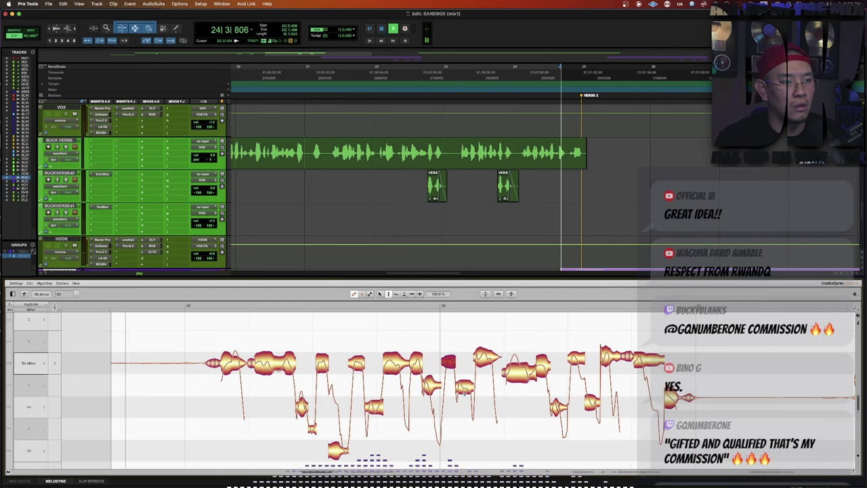
pyautogui.click(464, 385)
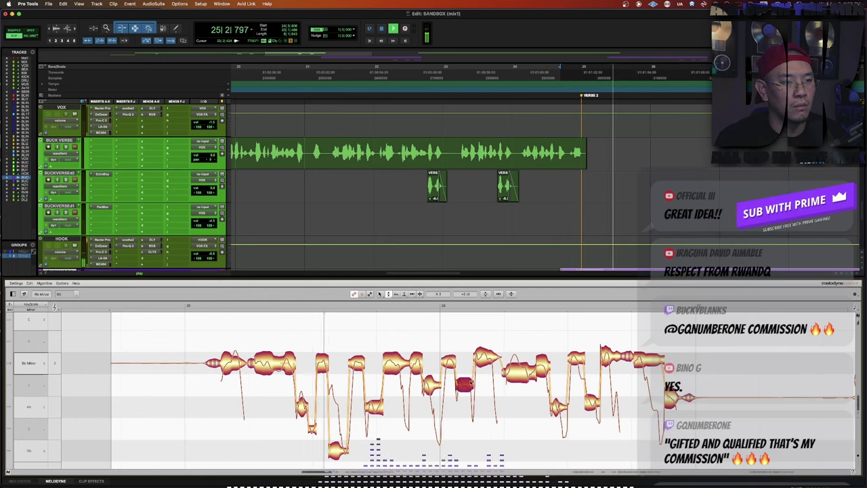
# Tune the three adjoining upper notes in the first half of bar 26 to Bb3.
pyautogui.click(478, 367)
pyautogui.moveTo(522, 381); pyautogui.dragTo(522, 371)
pyautogui.click(543, 368)
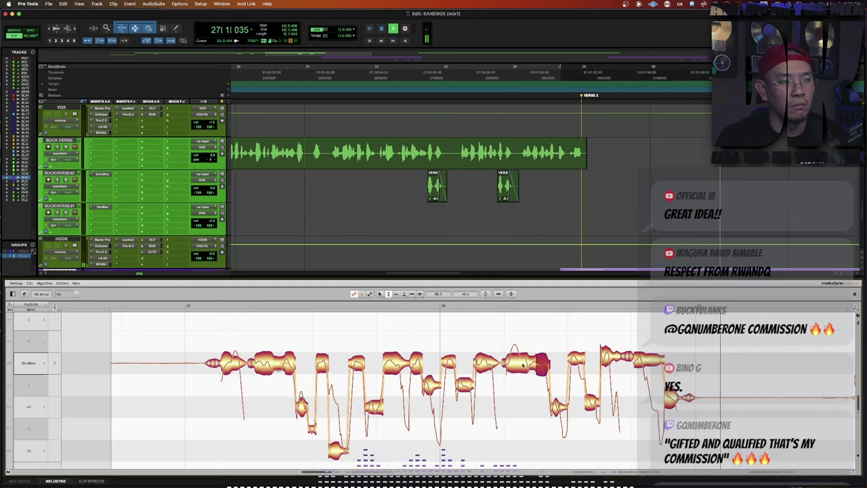
pyautogui.keyDown('shift'); pyautogui.click(519, 369); pyautogui.keyUp('shift')
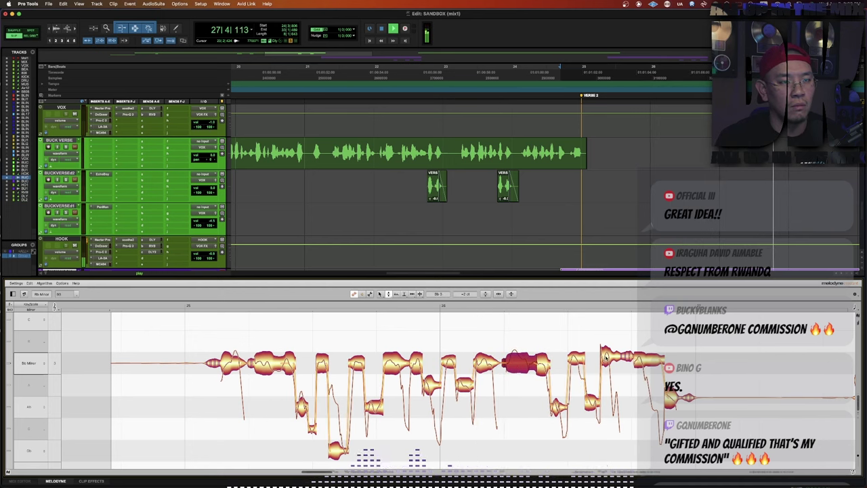
# Tune the upper note near the end of bar 26 to Bb3, and the low note before it and the phrase's last note to Ab3.
pyautogui.click(607, 362)
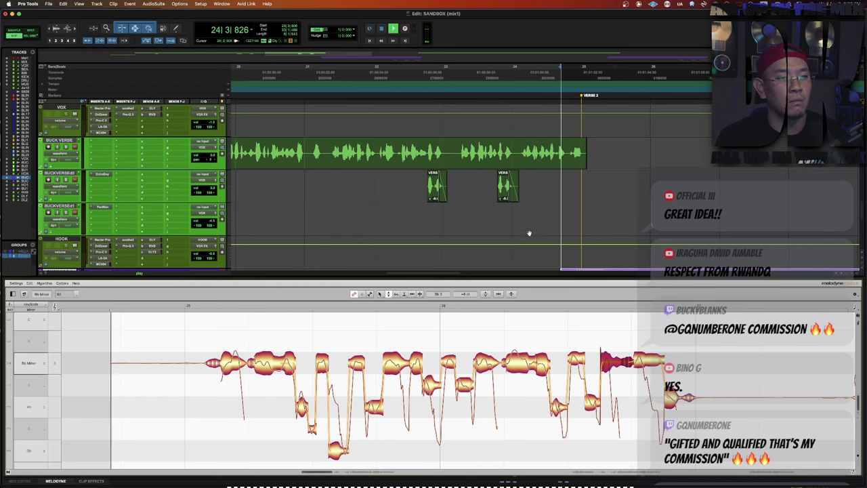
pyautogui.click(591, 407)
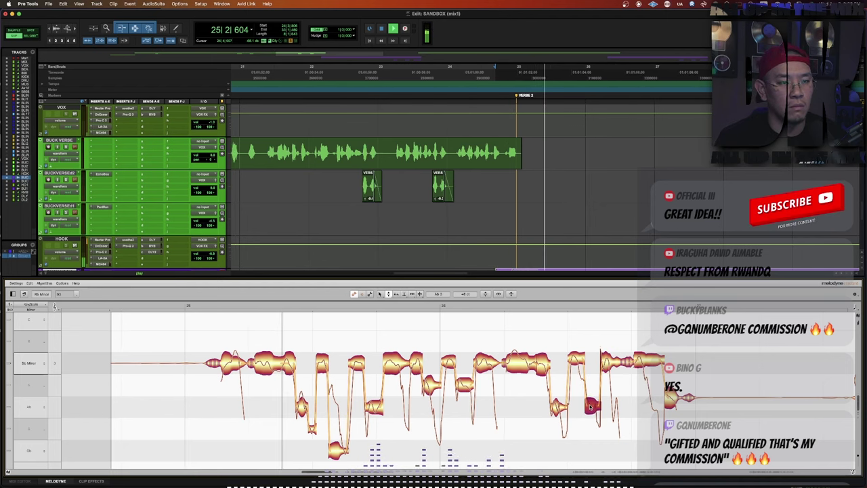
pyautogui.click(670, 405)
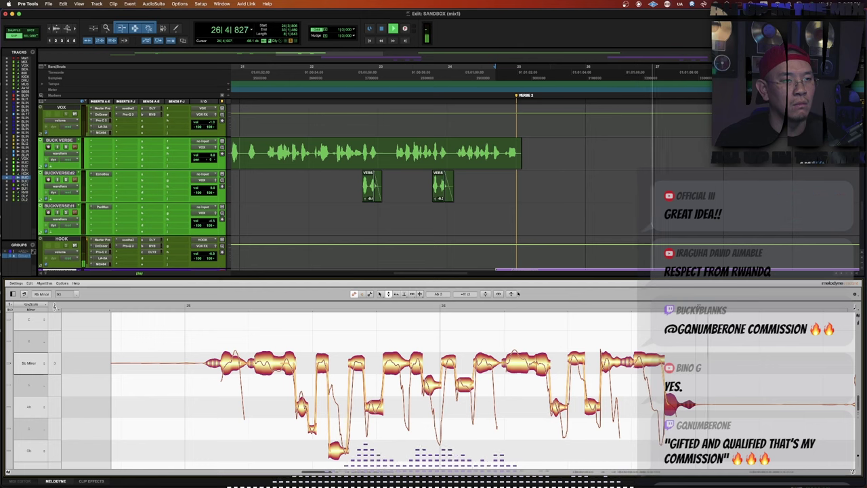
# Bring the BUCK HOOK clips into view and play from the short second vocal phrase before bar 28.
pyautogui.scroll(-3, 570, 224)
pyautogui.press('r')
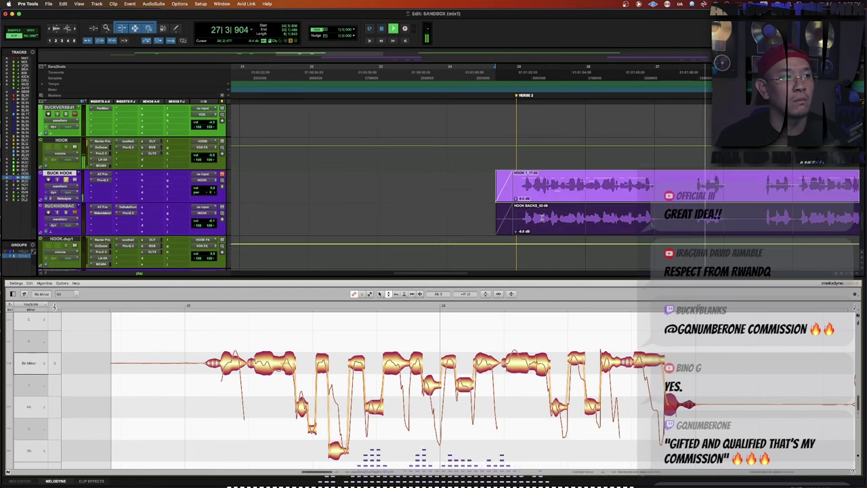
pyautogui.press('r')
pyautogui.press('space')
pyautogui.click(621, 183)
pyautogui.press('space')
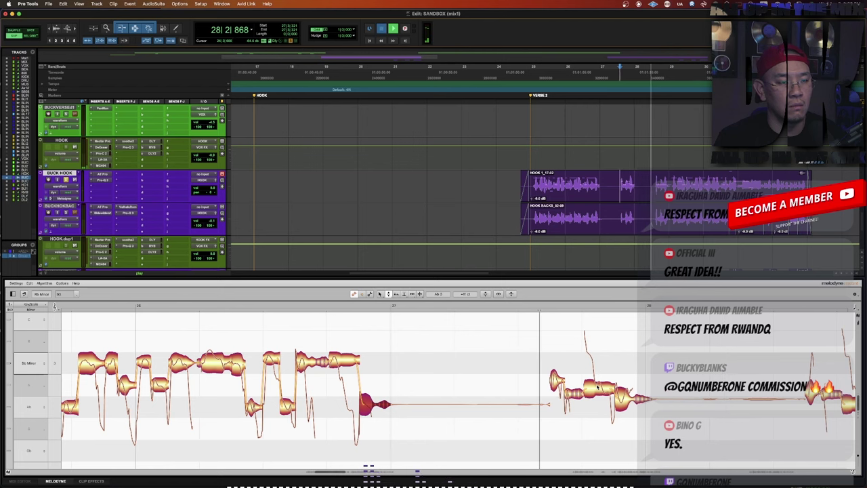
# Split the long note before bar 28, raise its first part to Bb3 and tune its second part to A3 and the phrase's last note to Ab3.
pyautogui.click(595, 387)
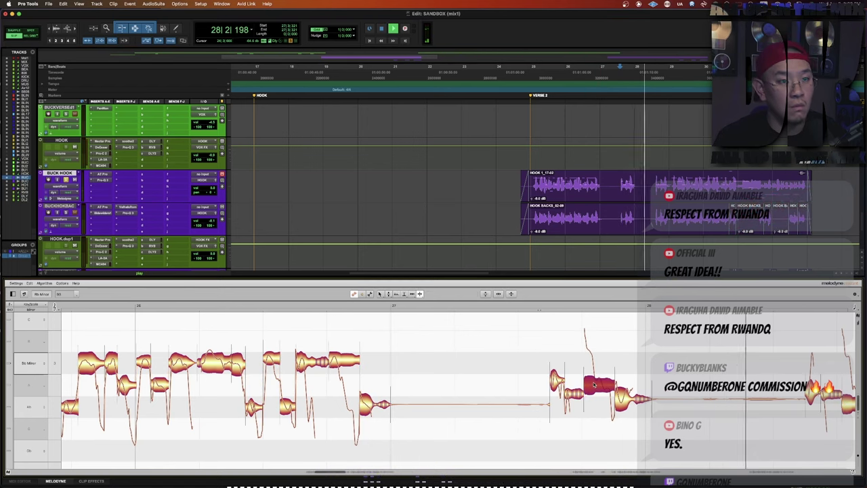
pyautogui.moveTo(596, 383); pyautogui.dragTo(588, 353)
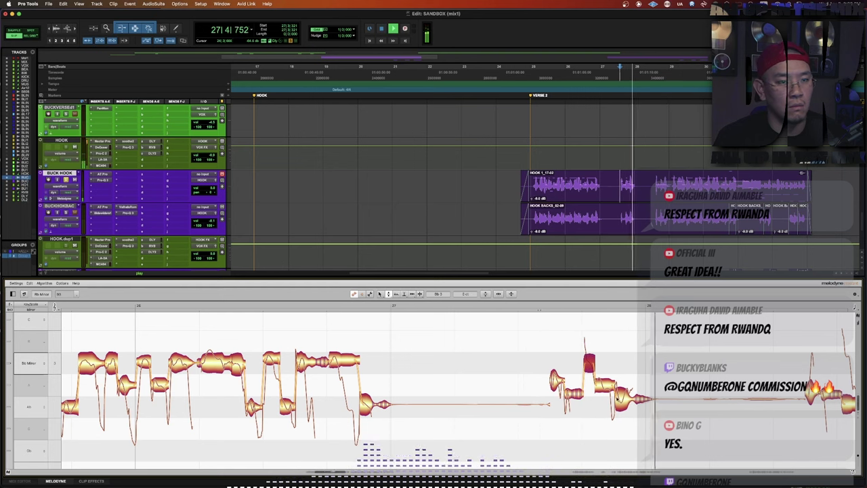
pyautogui.click(624, 401)
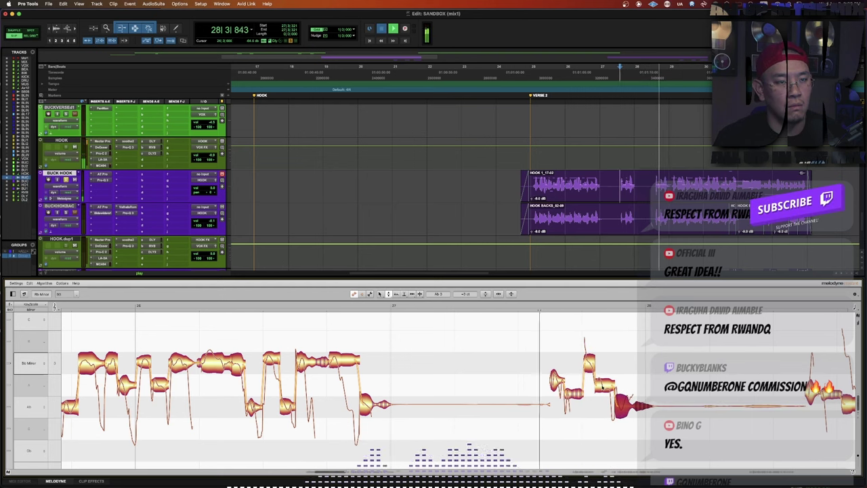
pyautogui.click(603, 389)
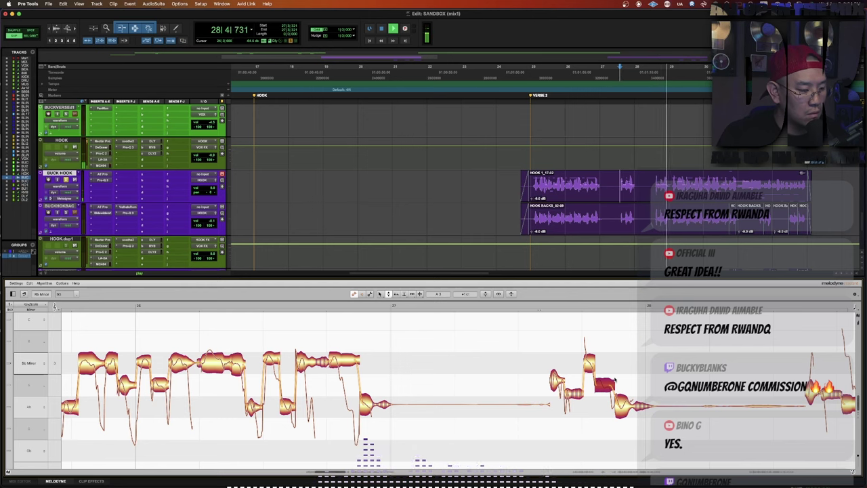
# Tune the second and fourth notes of the phrase after bar 29 towards Bb3 during playback.
pyautogui.press('r')
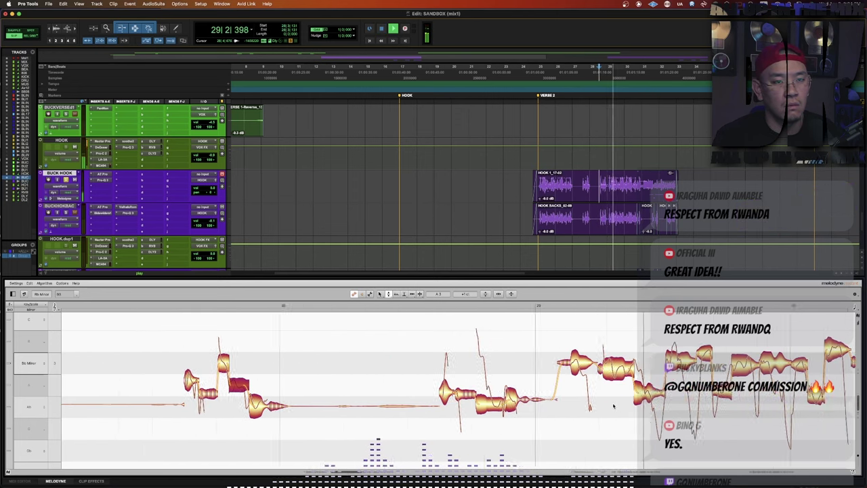
pyautogui.press('super+bracketleft')
pyautogui.moveTo(565, 370)
pyautogui.mouseDown()
pyautogui.moveTo(588, 379)
pyautogui.moveTo(569, 374)
pyautogui.moveTo(570, 357)
pyautogui.mouseUp()
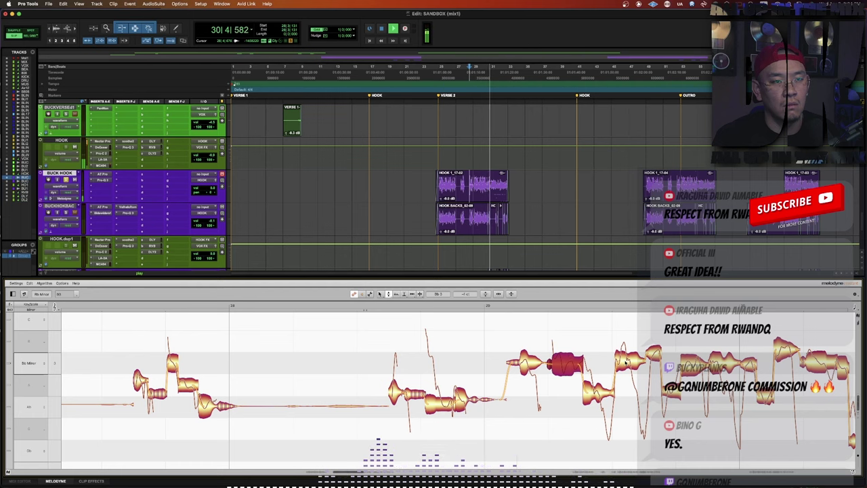
pyautogui.moveTo(626, 361); pyautogui.dragTo(626, 369)
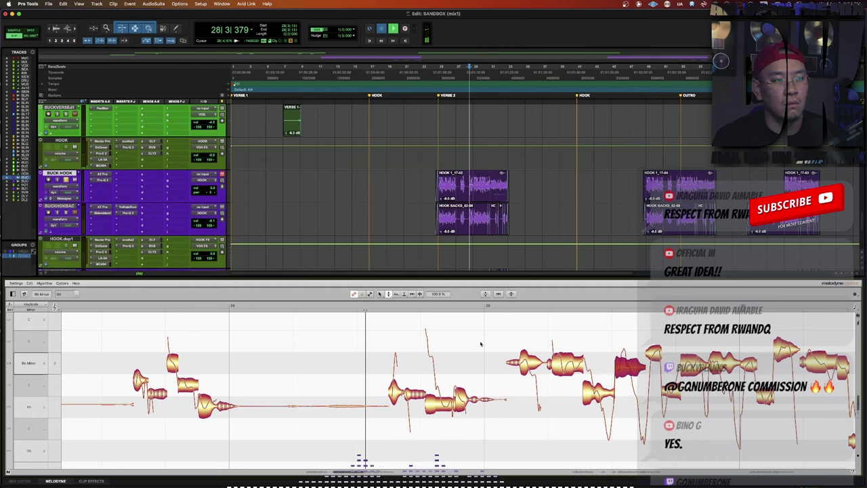
# Tune the short high note in the second half of bar 29 down to Bb3 and play the phrase back.
pyautogui.hscroll(5, 489, 349)
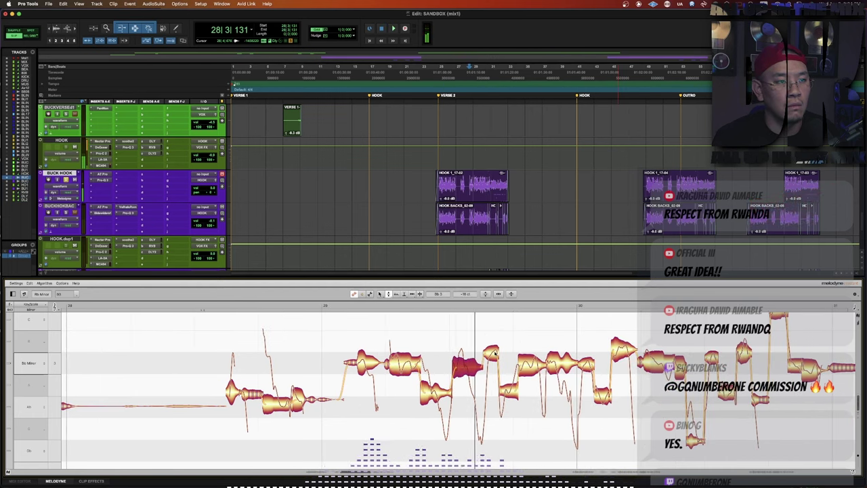
pyautogui.moveTo(491, 353); pyautogui.dragTo(492, 367)
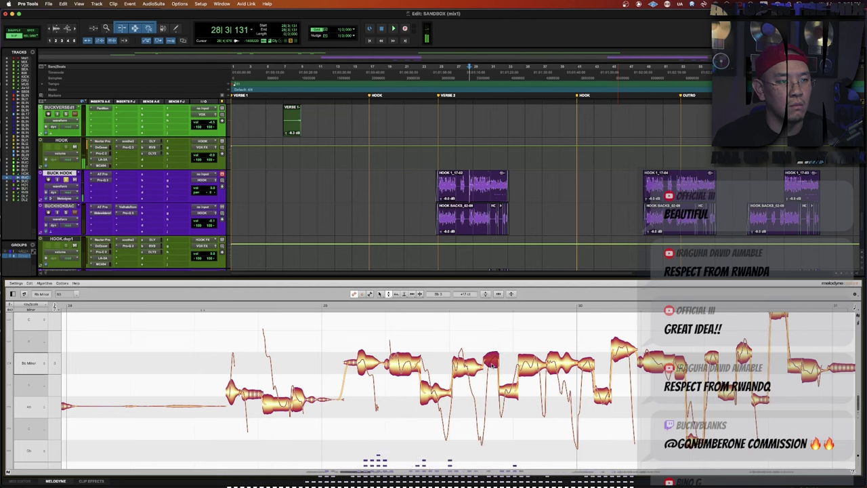
pyautogui.press('space')
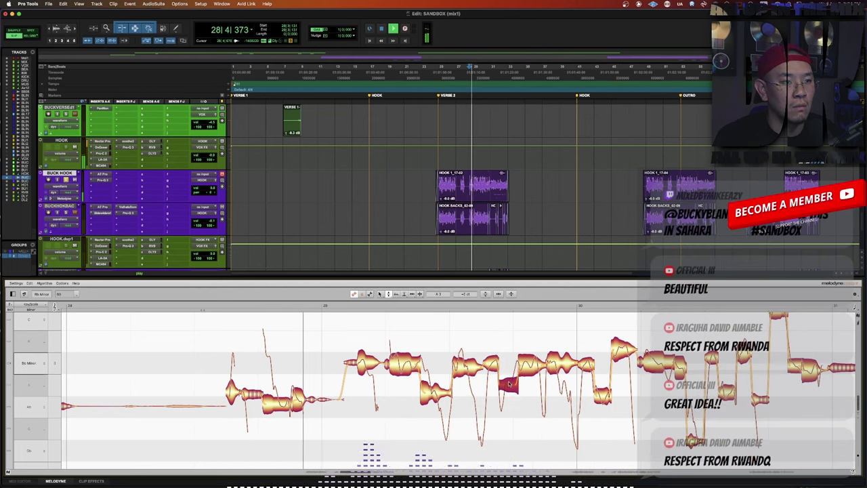
# Tune the first low note of the phrase after bar 29 to A3 and its second low note to Ab3.
pyautogui.moveTo(436, 393); pyautogui.dragTo(436, 386)
pyautogui.click(532, 366)
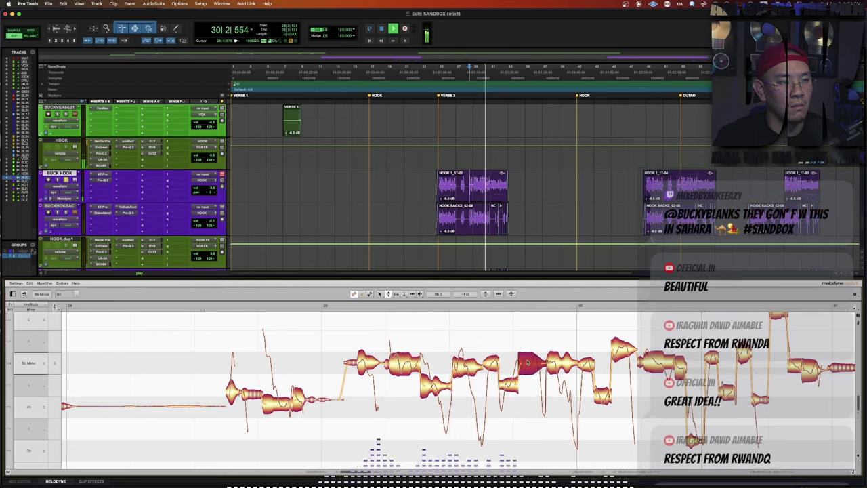
pyautogui.click(561, 365)
pyautogui.press('space')
pyautogui.click(511, 397)
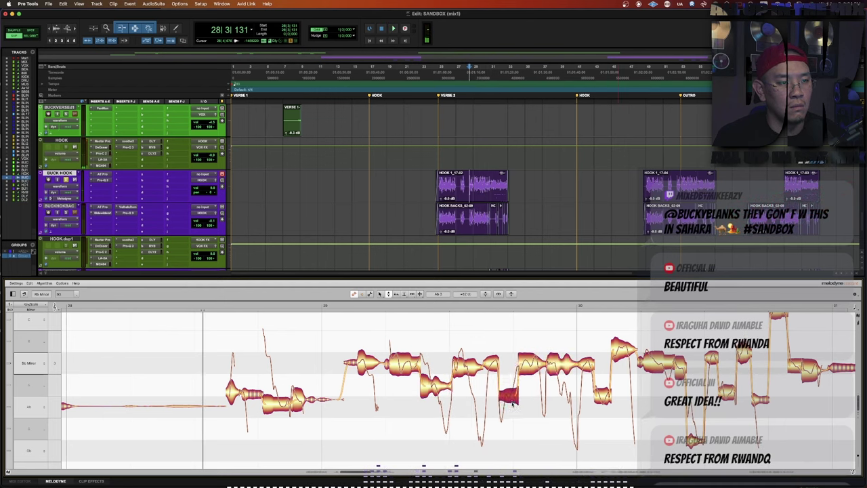
pyautogui.press('space')
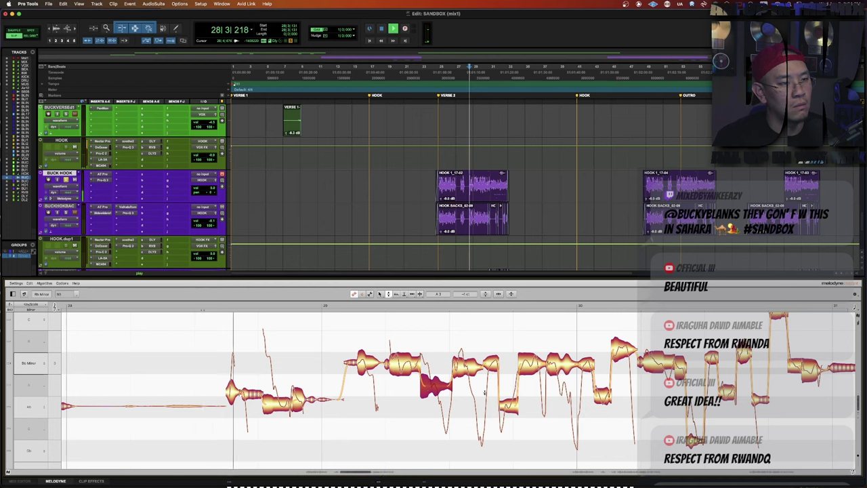
pyautogui.click(511, 405)
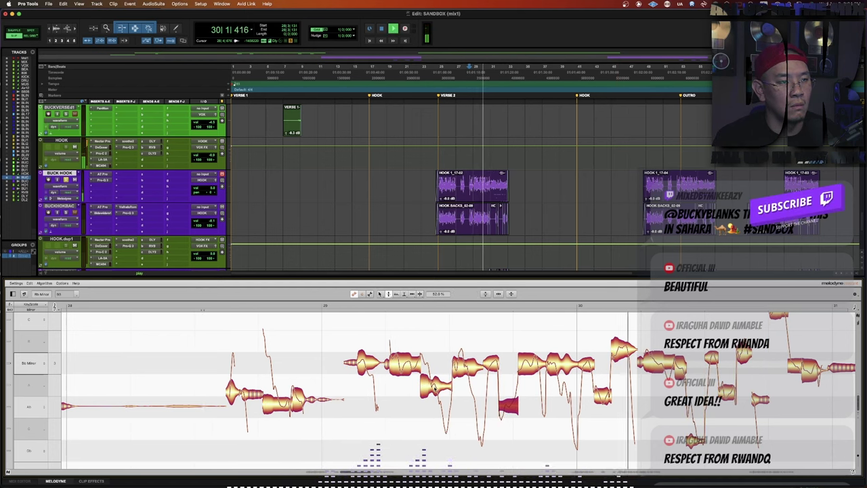
# Split the first low note after bar 29, raising its first part to Bb3 and tuning its second part to Ab3.
pyautogui.press('F6')
pyautogui.doubleClick(437, 387)
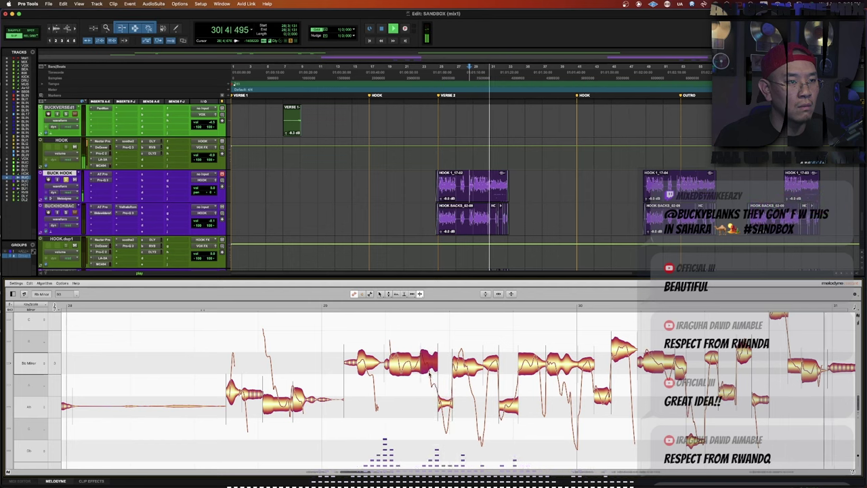
pyautogui.click(444, 405)
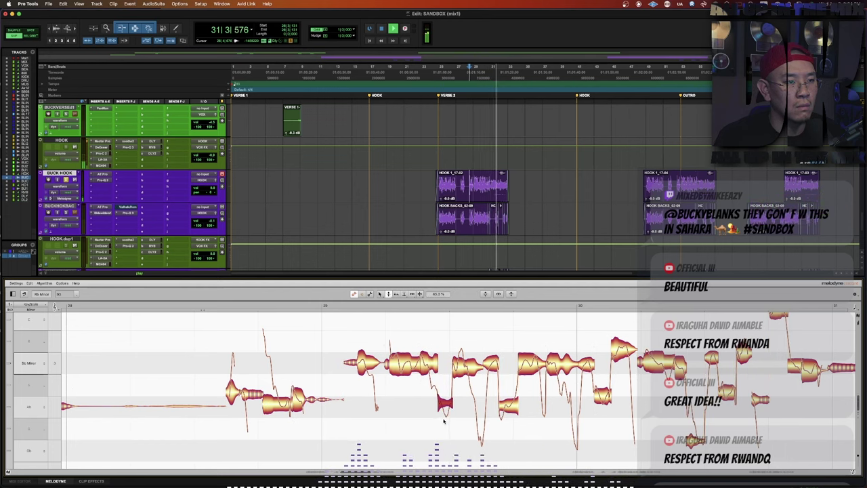
pyautogui.click(429, 364)
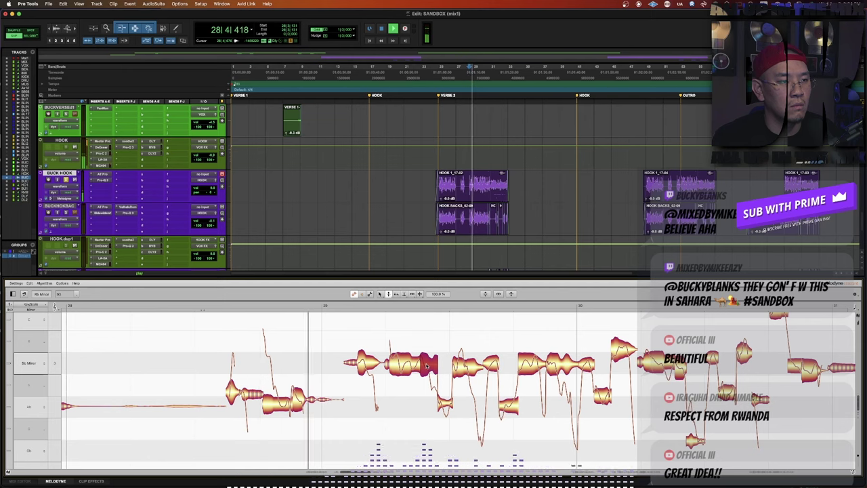
# Reopen BUCK HOOK in Melodyne and tune the mid-bar 29 note and the high note just after bar 30 towards Bb3 during playback.
pyautogui.press('super+z')
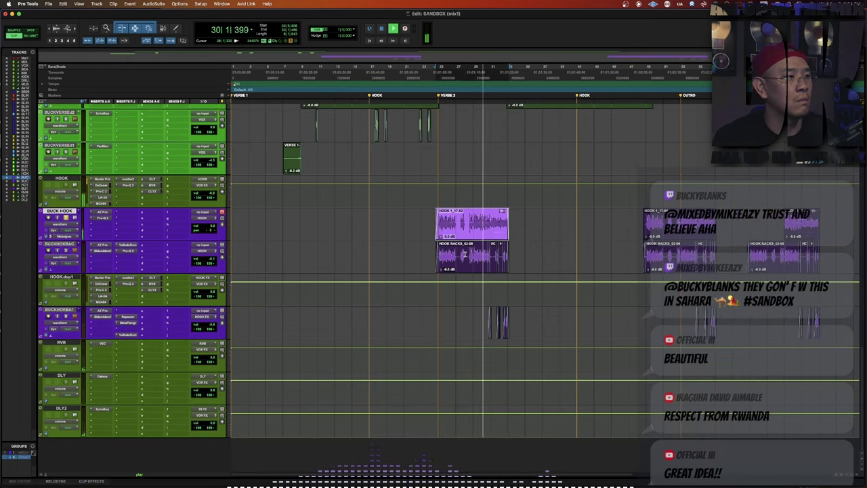
pyautogui.click(65, 238)
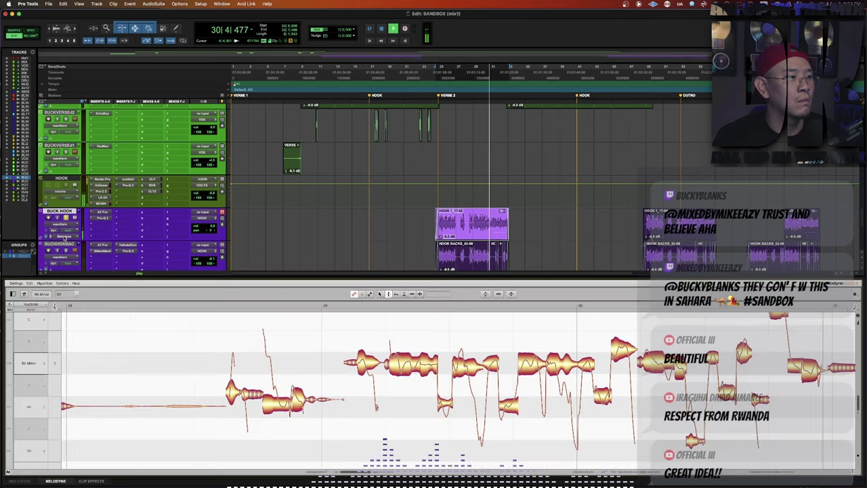
pyautogui.press('space')
pyautogui.press('space')
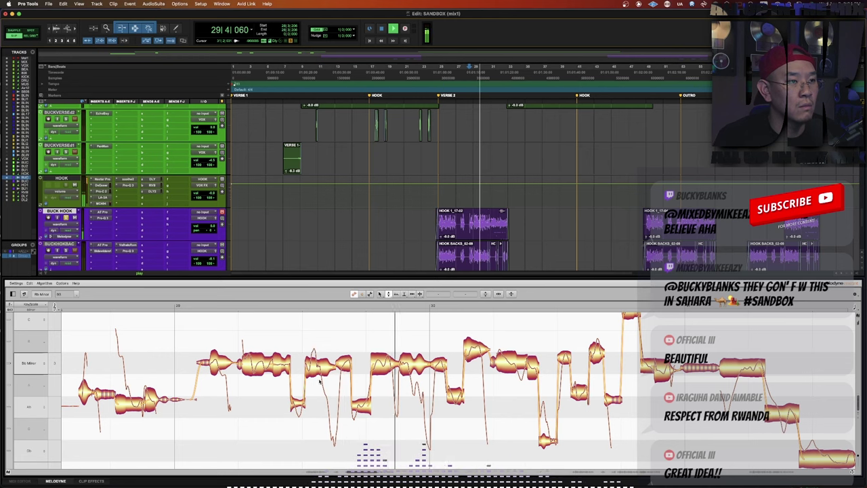
pyautogui.click(319, 381)
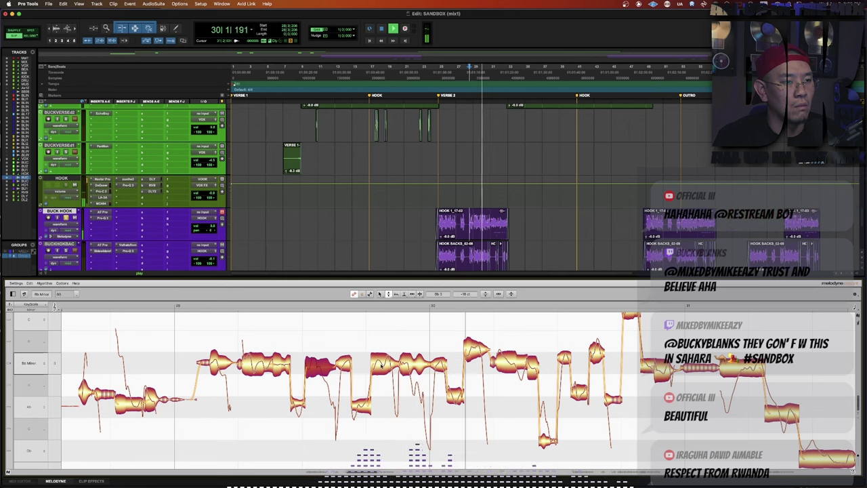
pyautogui.click(478, 354)
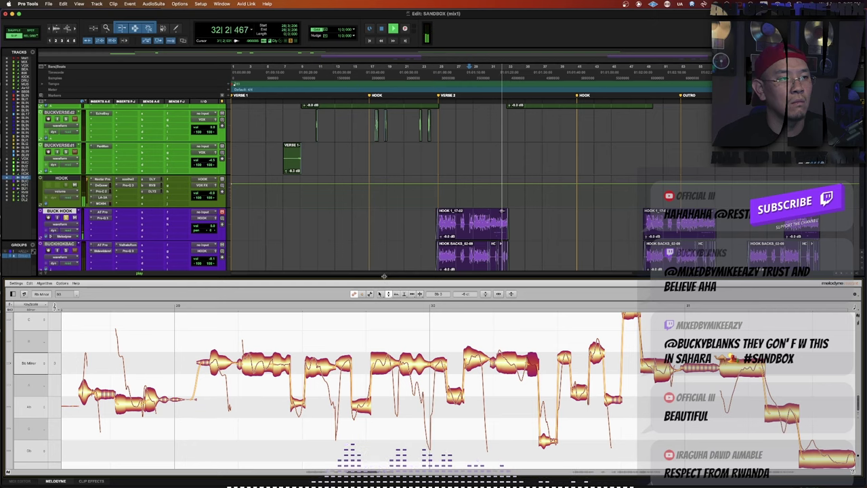
# Close the Melodyne editor and play the session from bar 24, just before the tuned hook.
pyautogui.click(55, 481)
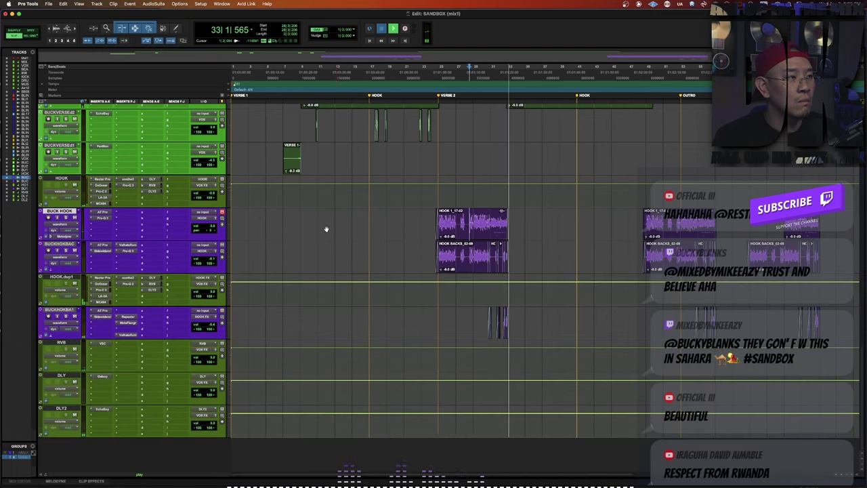
pyautogui.press('space')
pyautogui.press('space')
pyautogui.press('F4')
pyautogui.click(430, 215)
pyautogui.press('space')
pyautogui.press('space')
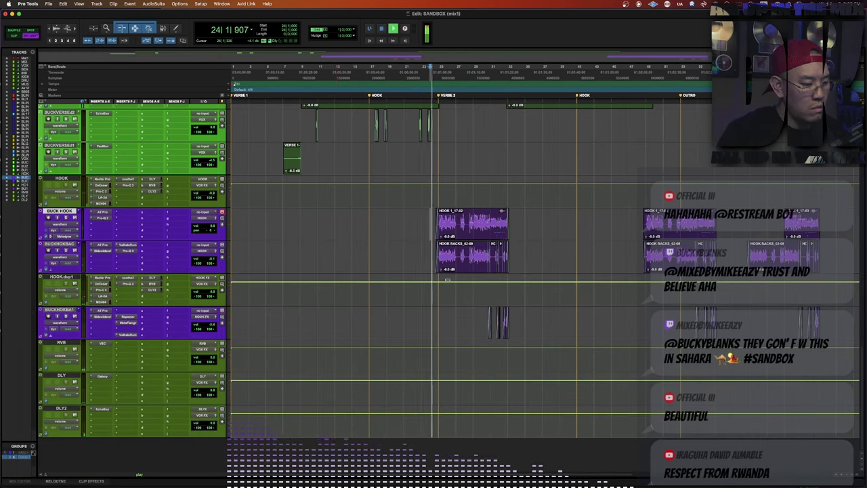
# Replace the later BUCK HOOK clips with copies of the tuned hook, splitting at the OUTRO marker to reuse the second half for the last one.
pyautogui.moveTo(430, 224); pyautogui.dragTo(516, 224)
pyautogui.moveTo(469, 237); pyautogui.dragTo(802, 230)
pyautogui.click(682, 222)
pyautogui.press('b')
pyautogui.press('super+z')
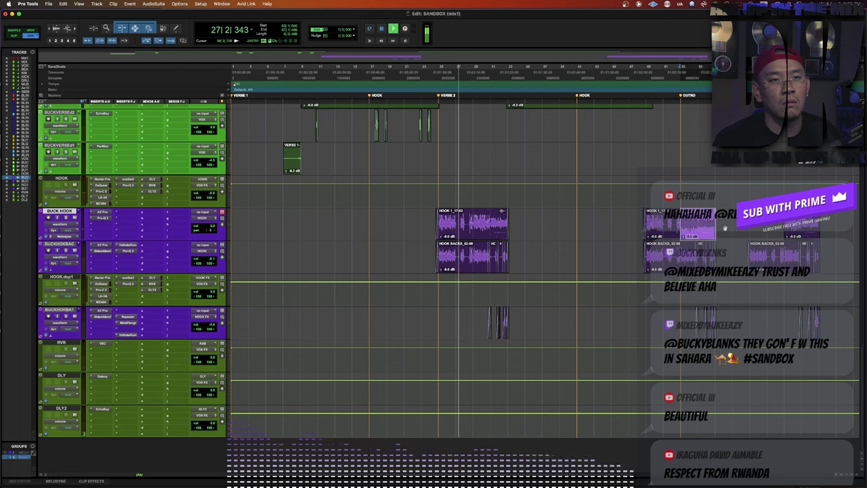
pyautogui.moveTo(693, 233); pyautogui.dragTo(799, 233)
# Clean up the start of the last BUCK HOOK clip and add a short fade-in to it.
pyautogui.press('F2')
pyautogui.press('t')
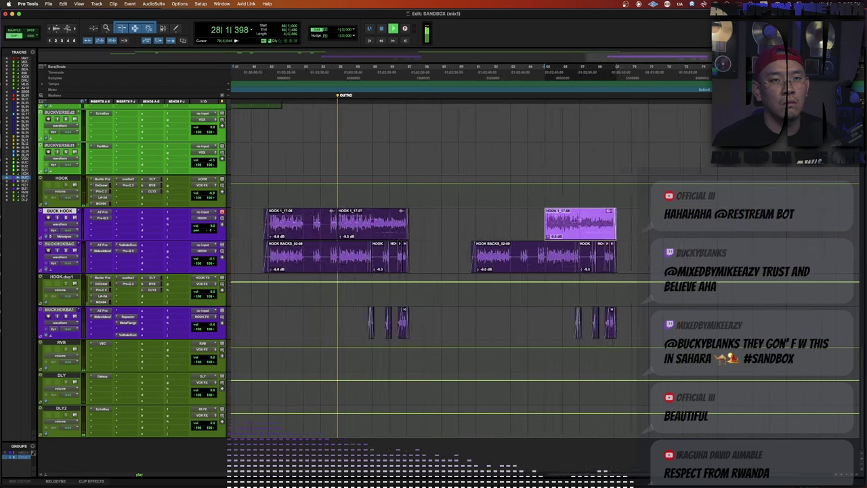
pyautogui.press('t')
pyautogui.press('t')
pyautogui.press('t')
pyautogui.moveTo(513, 220); pyautogui.dragTo(562, 220)
pyautogui.press('BackSpace')
pyautogui.press('f')
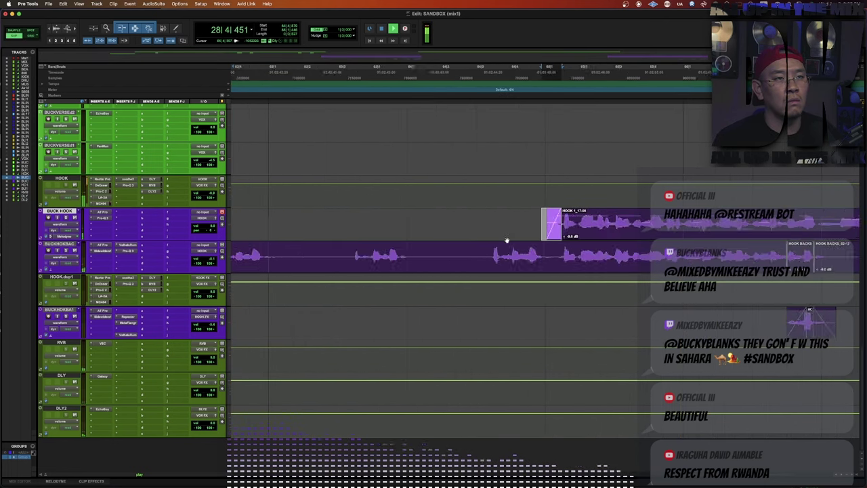
pyautogui.press('super+bracketleft')
pyautogui.press('super+bracketleft')
pyautogui.press('super+bracketleft')
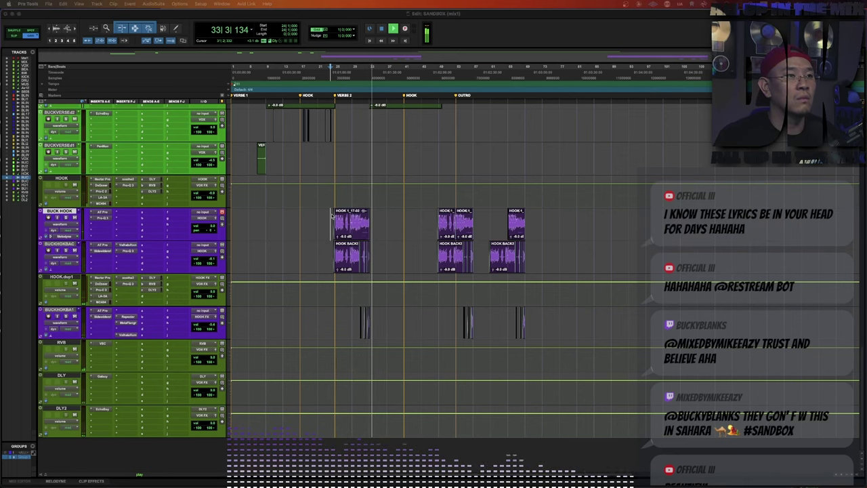
# In Ozone 11 on the MIX track, reduce the Imager's band 2 width to 30 and close the plug-in.
pyautogui.scroll(5, 450, 317)
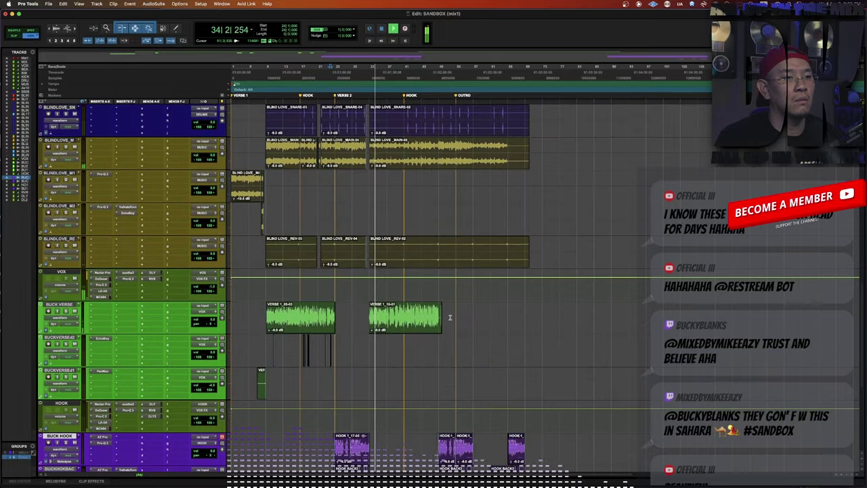
pyautogui.scroll(10, 430, 277)
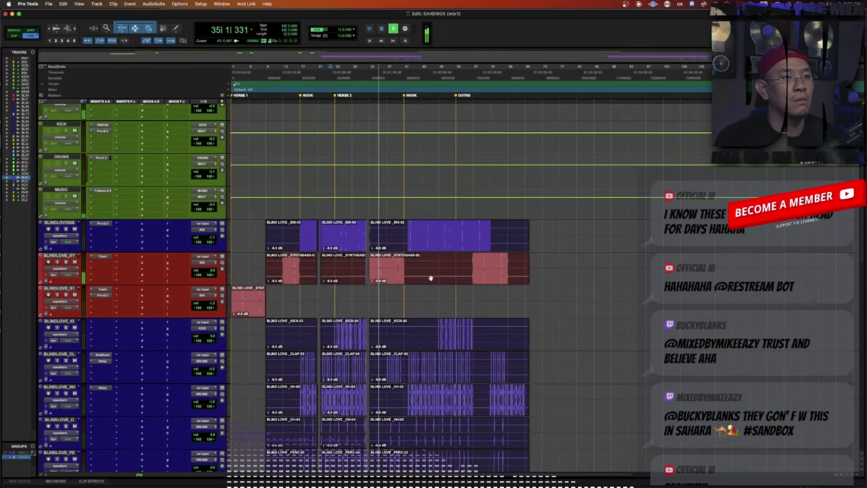
pyautogui.scroll(5, 329, 319)
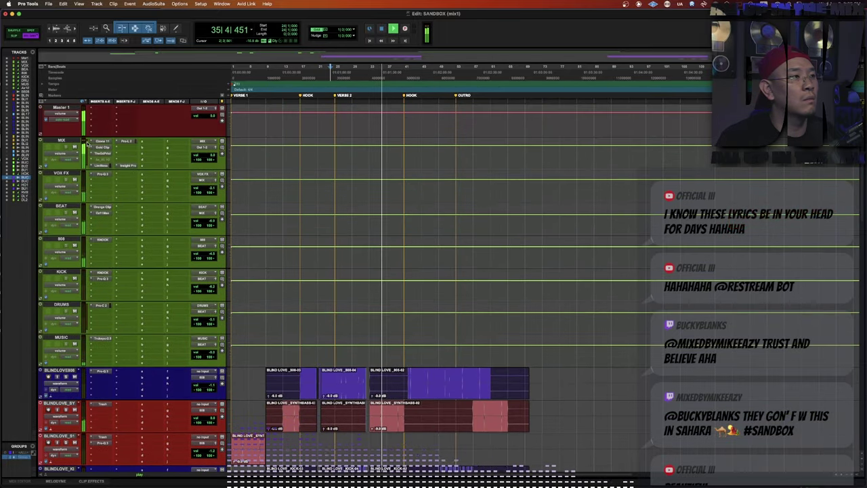
pyautogui.click(100, 142)
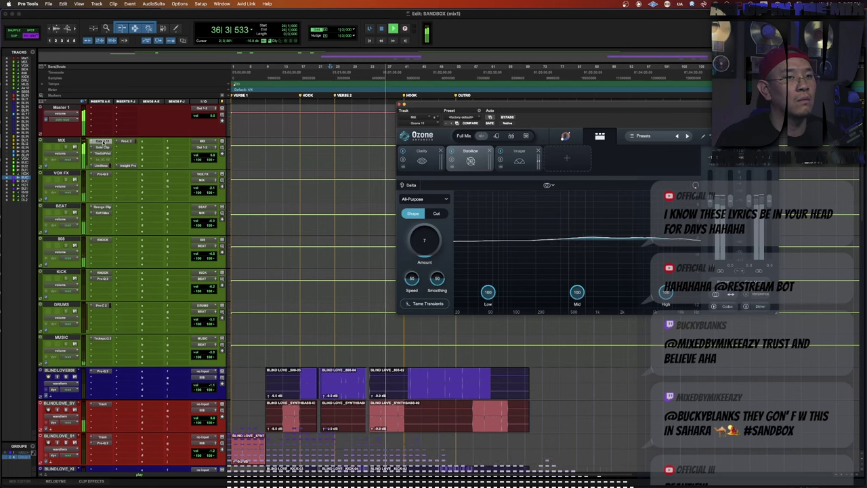
pyautogui.click(102, 144)
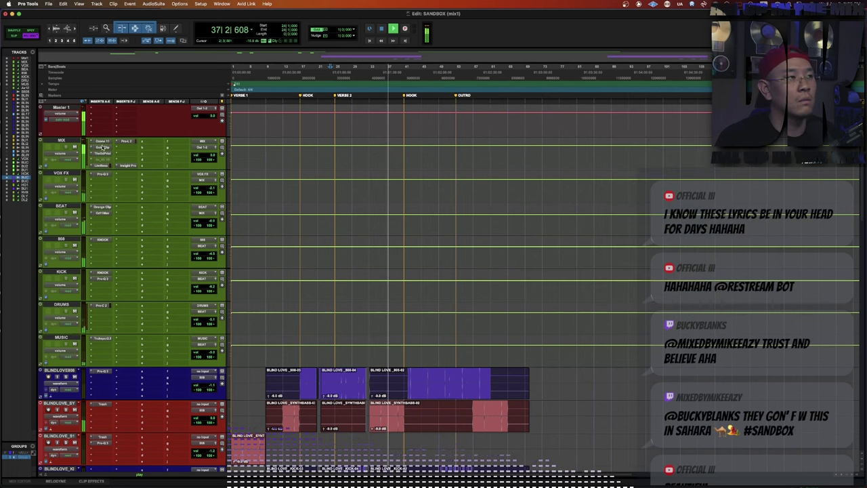
pyautogui.click(101, 148)
pyautogui.click(101, 145)
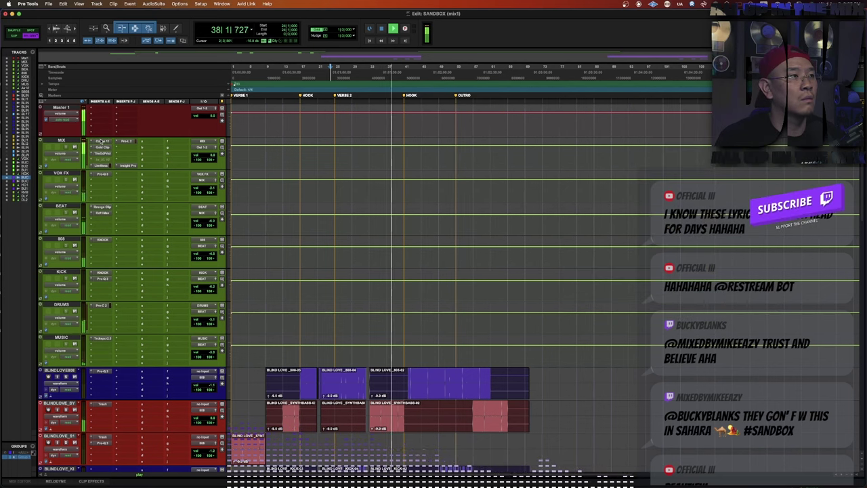
pyautogui.click(101, 142)
pyautogui.click(423, 161)
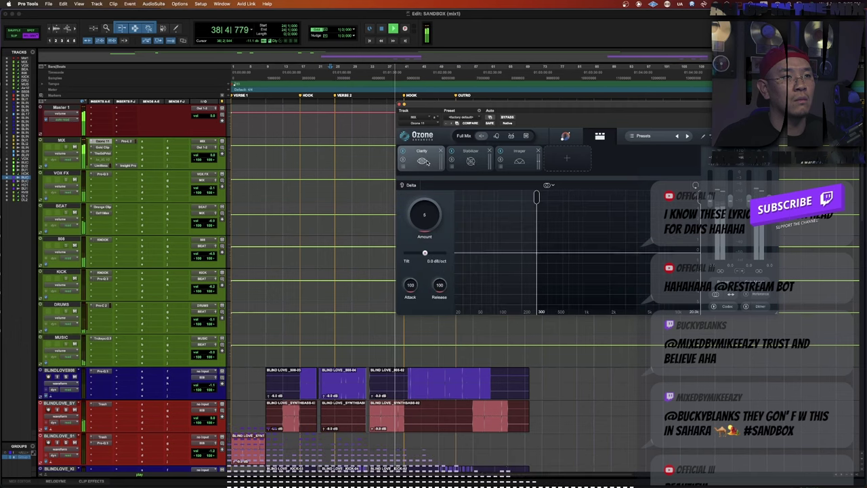
pyautogui.click(519, 159)
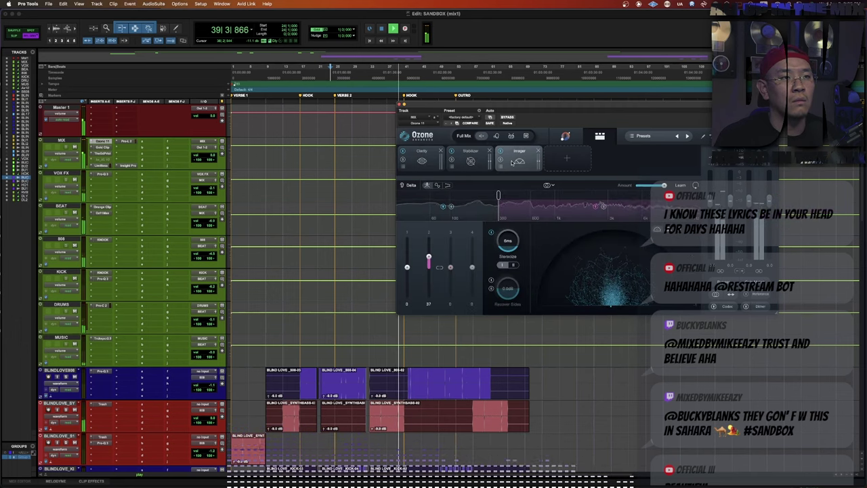
pyautogui.moveTo(429, 256); pyautogui.dragTo(429, 259)
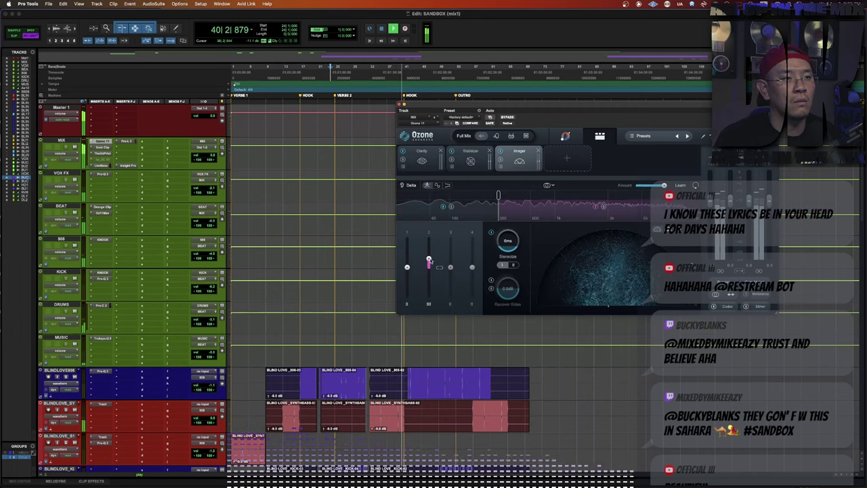
pyautogui.press('super+w')
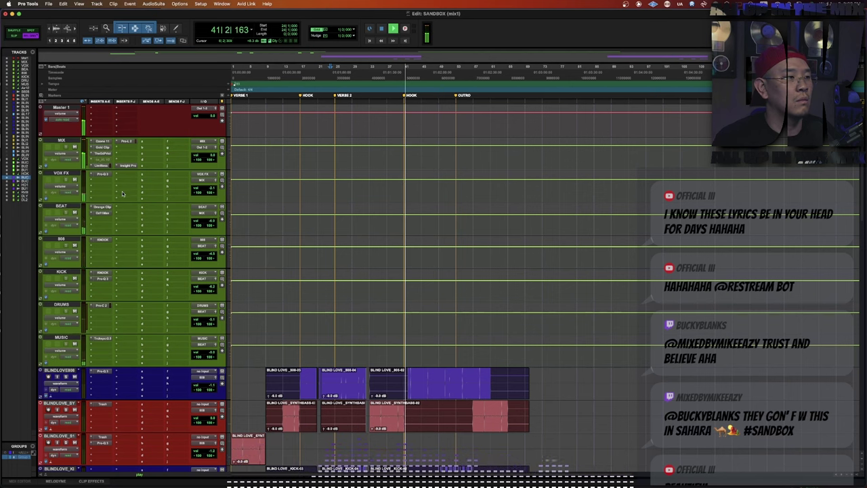
pyautogui.click(102, 344)
pyautogui.write('side')
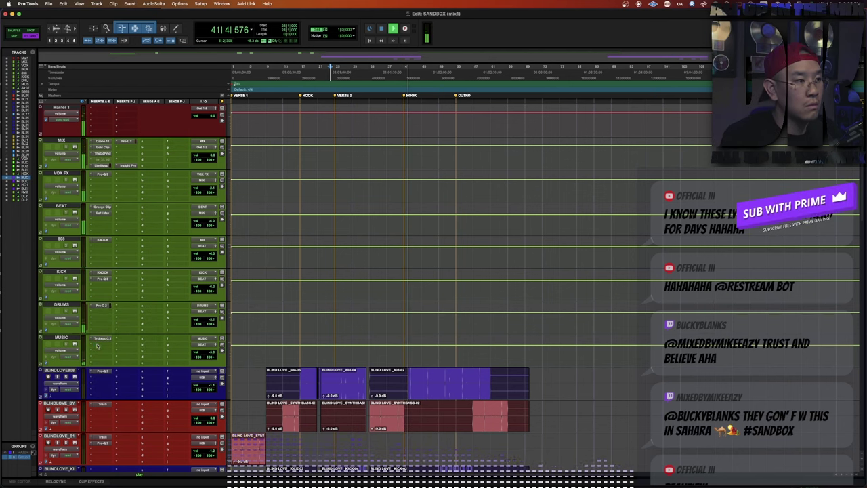
pyautogui.press('Down')
pyautogui.press('Return')
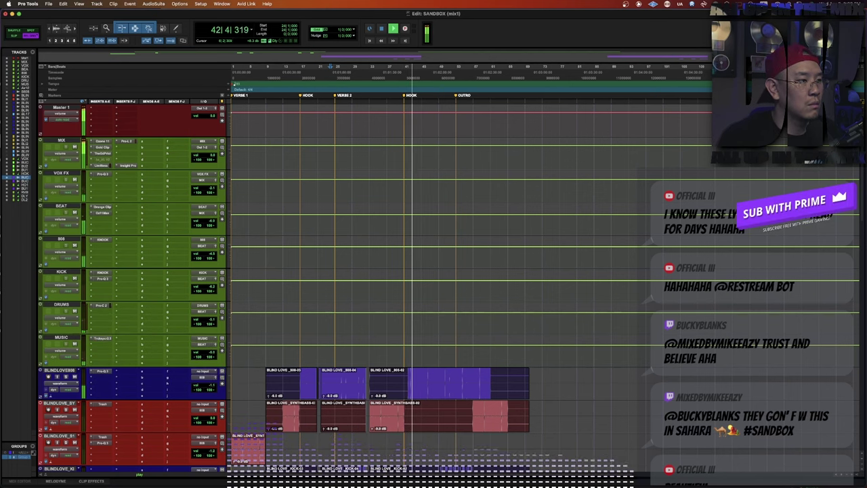
pyautogui.press('space')
pyautogui.click(97, 345)
pyautogui.press('Escape')
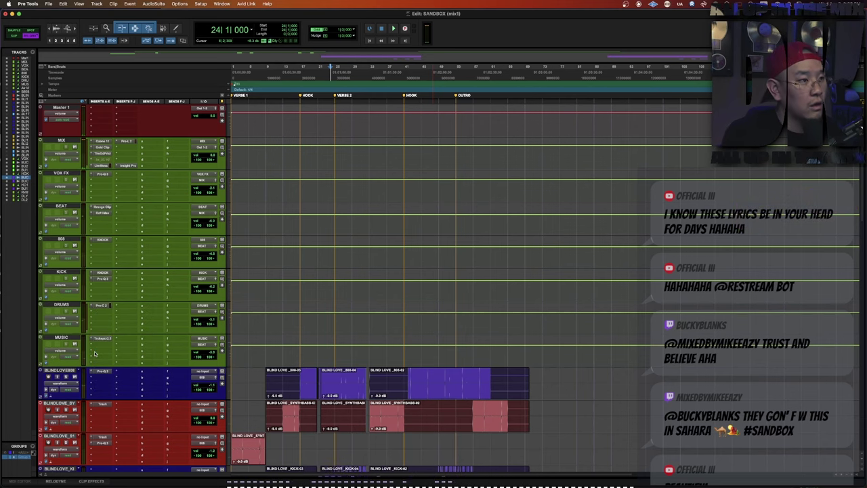
# Insert the Ozone 11 Imager plug-in on the MUSIC track.
pyautogui.click(97, 345)
pyautogui.write('imager')
pyautogui.press('Down')
pyautogui.press('Down')
pyautogui.press('Down')
pyautogui.press('Up')
pyautogui.press('Return')
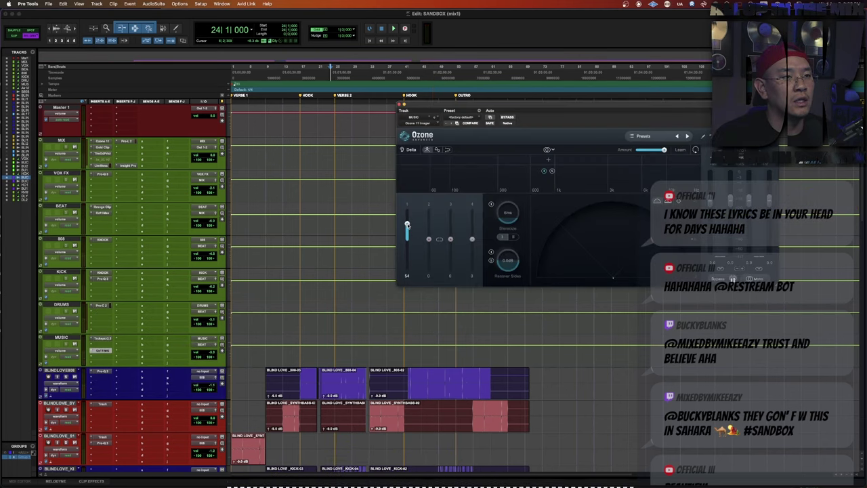
# During playback, reduce the MUSIC track Imager's band 1 width to about 23, close the plug-in and lower the track's volume slightly.
pyautogui.press('space')
pyautogui.moveTo(407, 225); pyautogui.dragTo(408, 235)
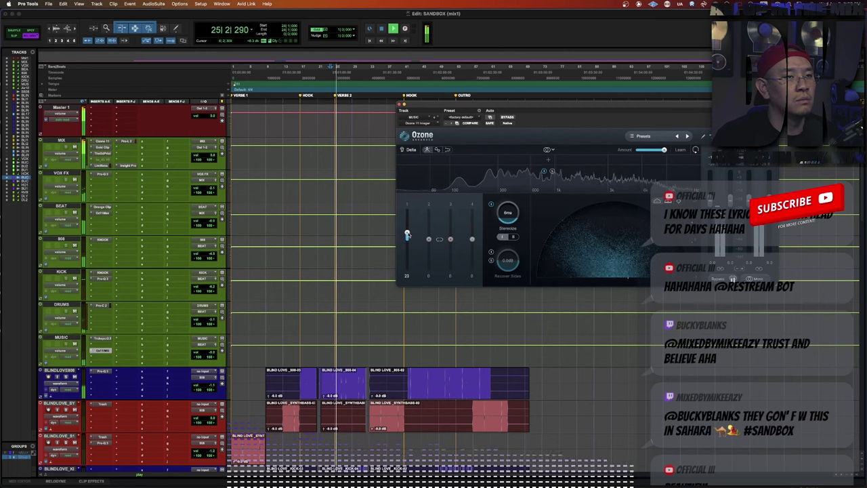
pyautogui.press('super+w')
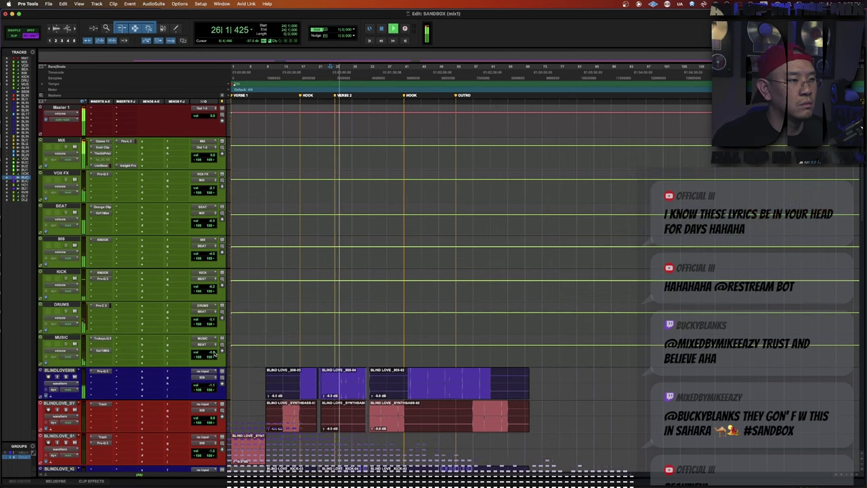
pyautogui.click(214, 354)
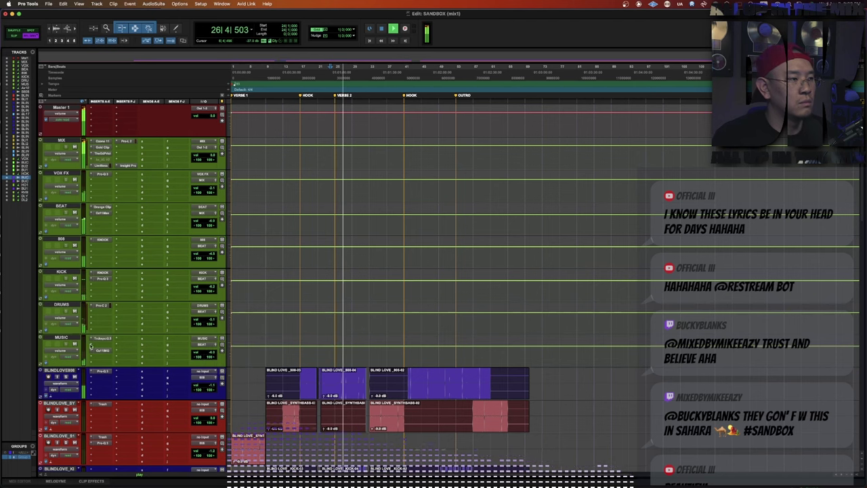
pyautogui.press('space')
# Insert FabFilter Pro-Q 3 before the Imager on the MUSIC track and create a dynamic low-shelf cut keyed from the 808.
pyautogui.click(102, 311)
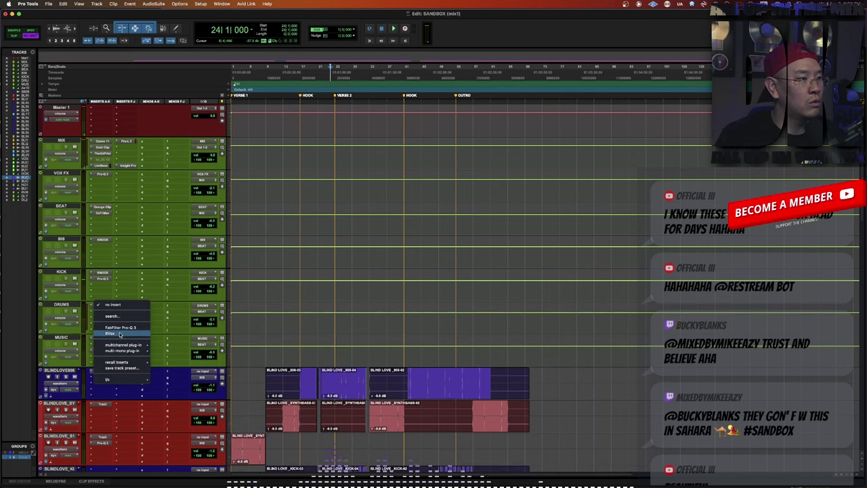
pyautogui.click(119, 328)
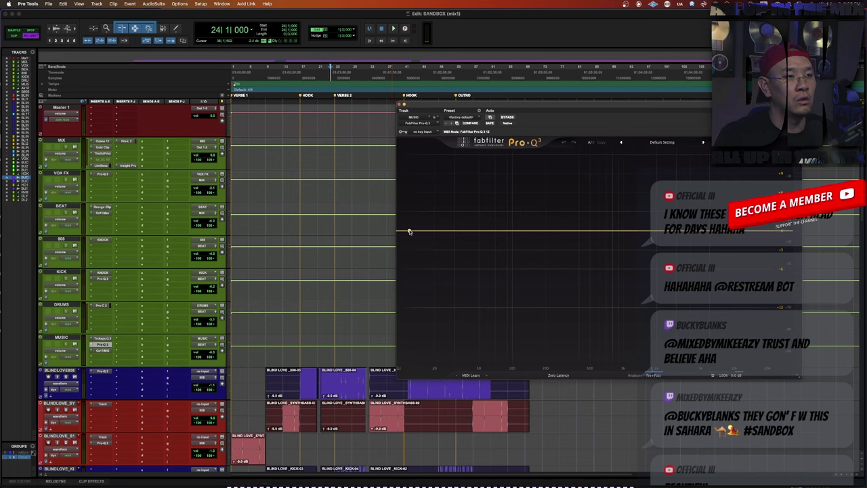
pyautogui.moveTo(409, 232); pyautogui.dragTo(532, 261)
pyautogui.click(523, 227)
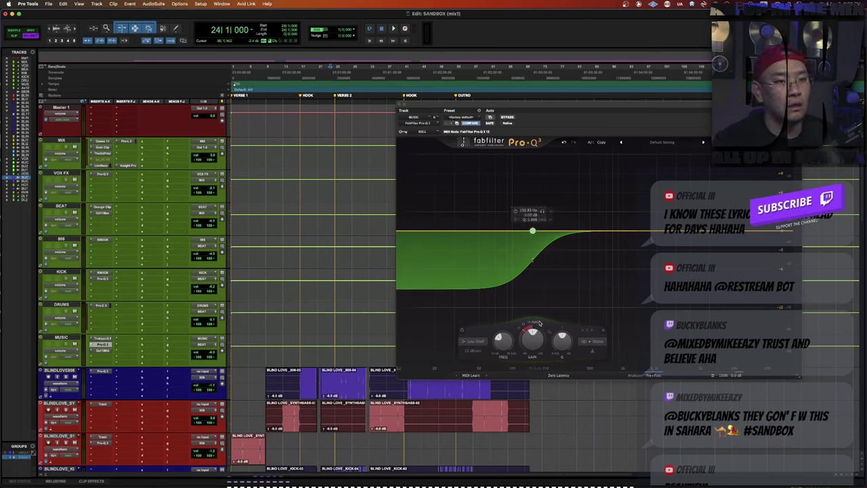
# While playing the mix, deepen the low shelf's dynamic range and set its frequency to about 138 Hz.
pyautogui.press('space')
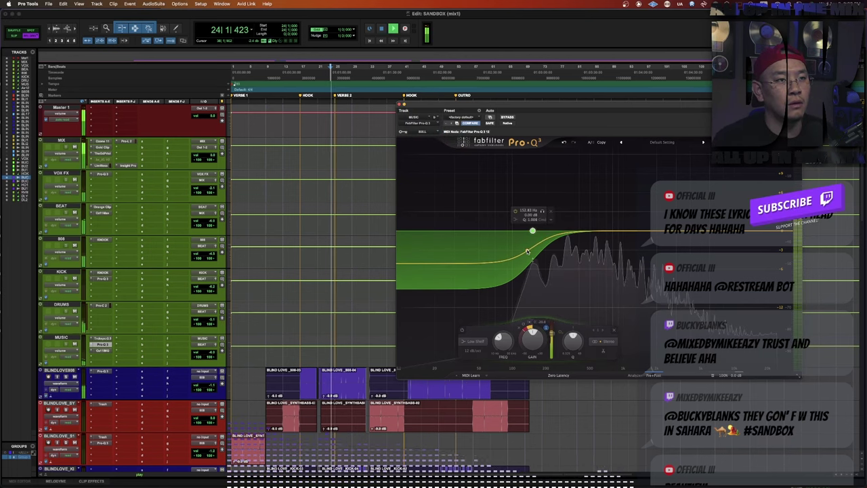
pyautogui.moveTo(532, 231); pyautogui.dragTo(535, 233)
pyautogui.moveTo(535, 263); pyautogui.dragTo(536, 269)
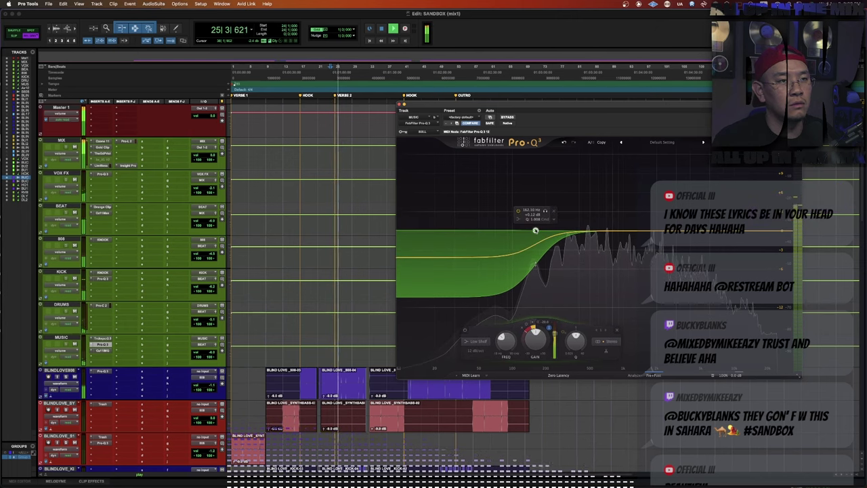
pyautogui.moveTo(536, 231); pyautogui.dragTo(527, 231)
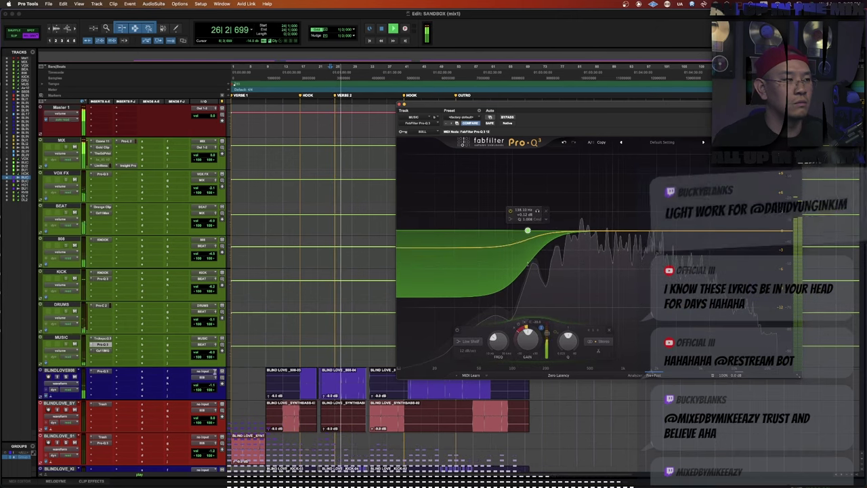
# Duplicate the MUSIC track's Pro-Q 3 into the next insert slot, switching the copy's band to a bell keyed from the kick.
pyautogui.click(102, 350)
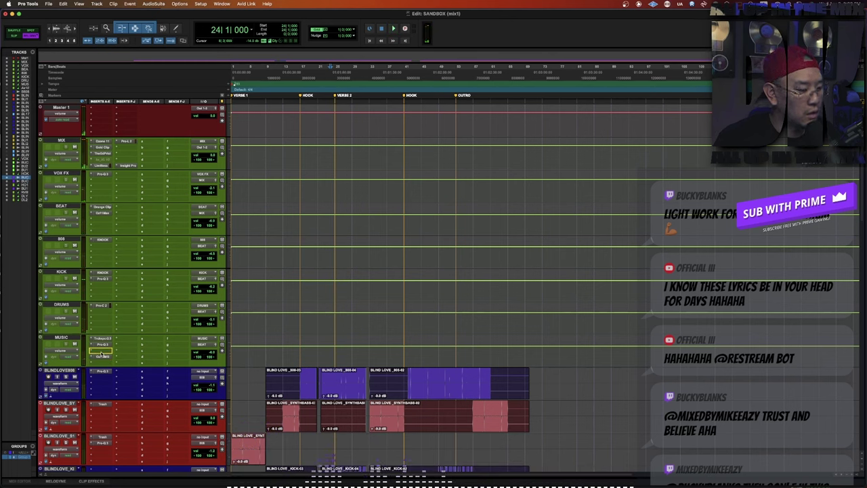
pyautogui.click(101, 350)
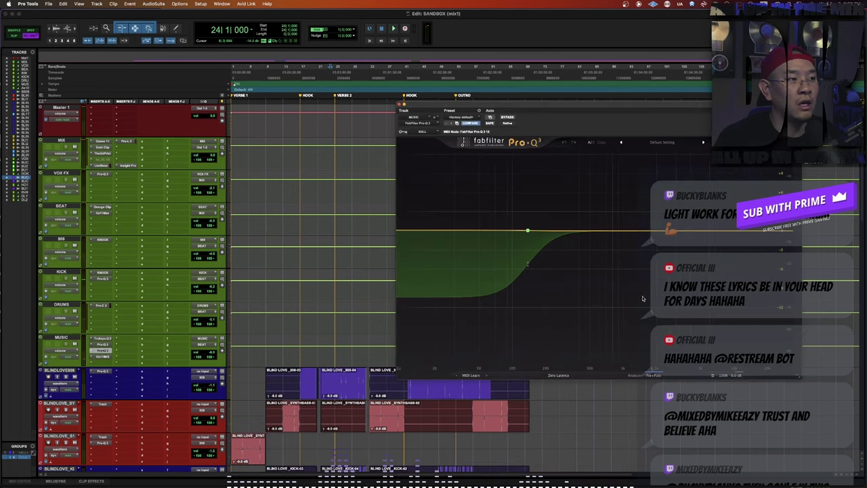
pyautogui.click(512, 229)
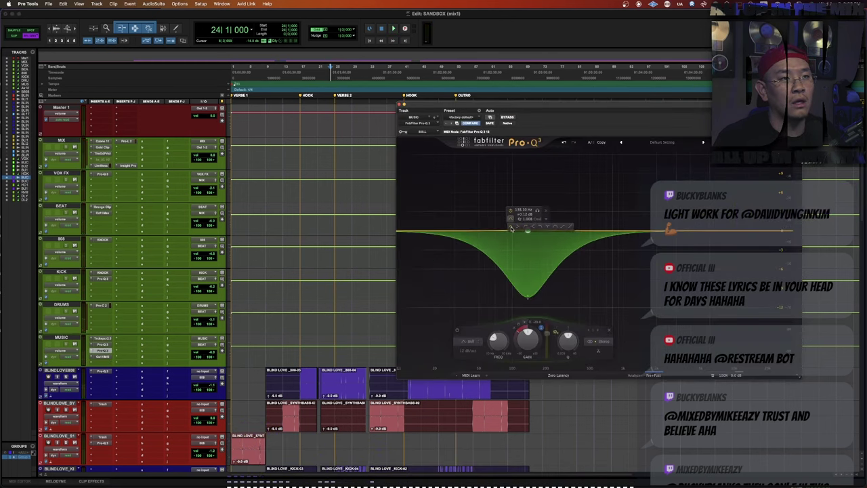
pyautogui.click(421, 132)
pyautogui.press('s')
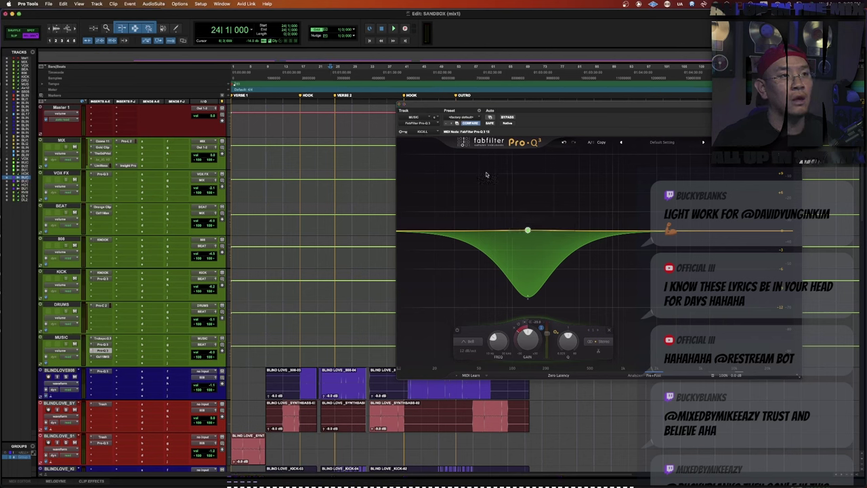
# Move the kick-keyed bell band to about 100 Hz, audition the ducking and close the plug-in.
pyautogui.moveTo(528, 232); pyautogui.dragTo(513, 231)
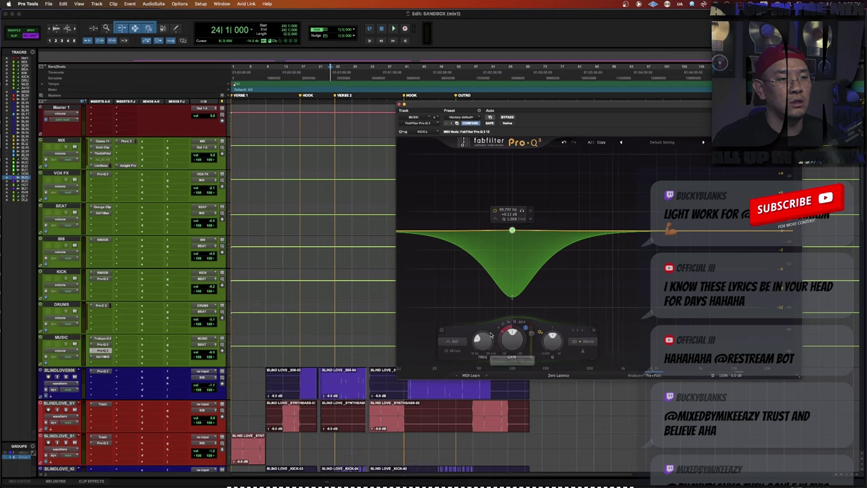
pyautogui.press('space')
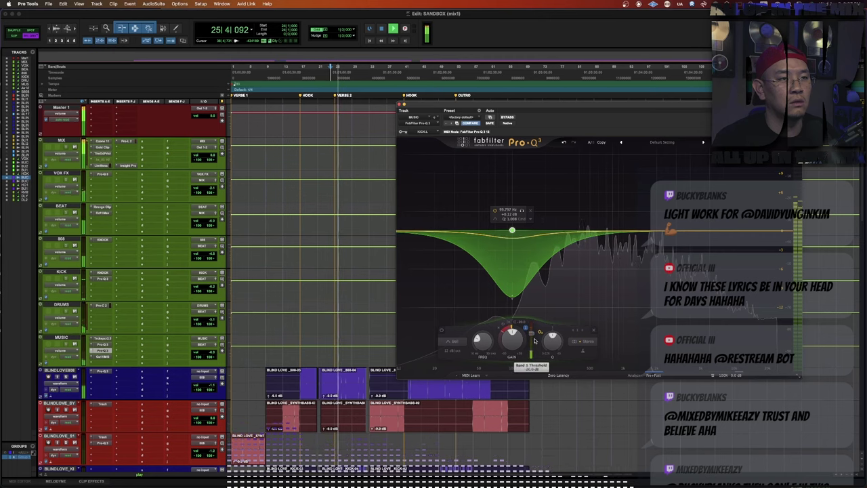
pyautogui.press('super+w')
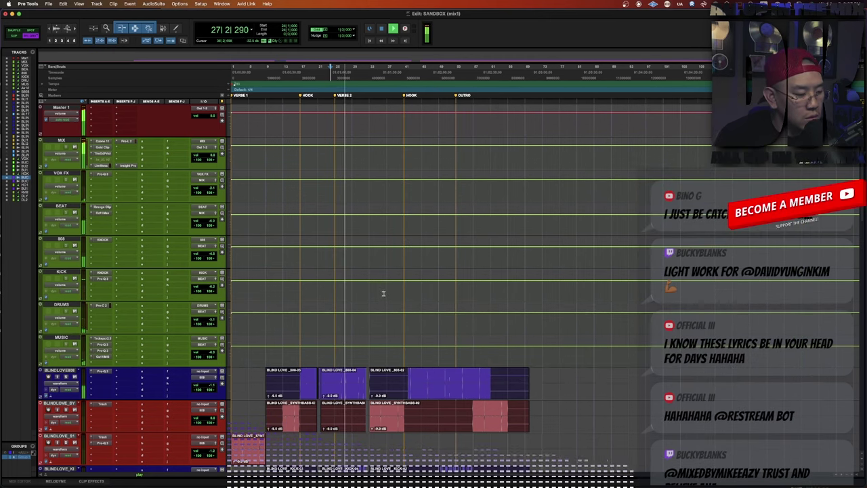
pyautogui.scroll(-3, 381, 294)
pyautogui.tripleClick(291, 292)
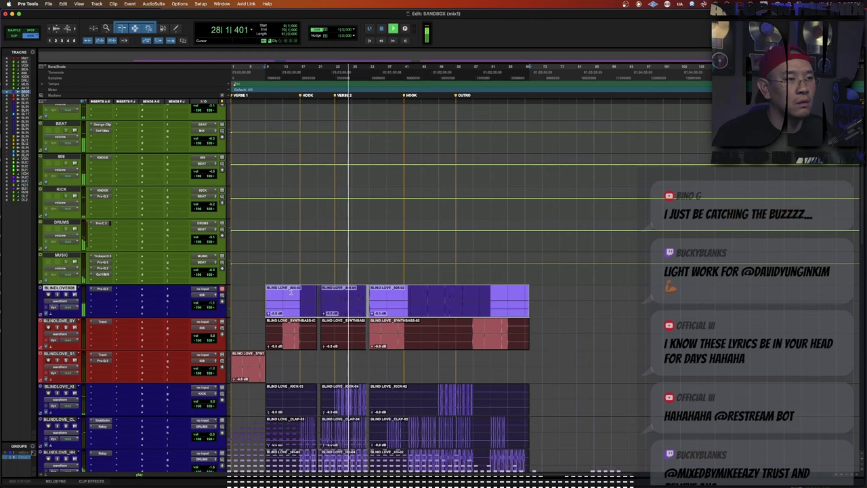
pyautogui.moveTo(246, 293); pyautogui.dragTo(217, 296)
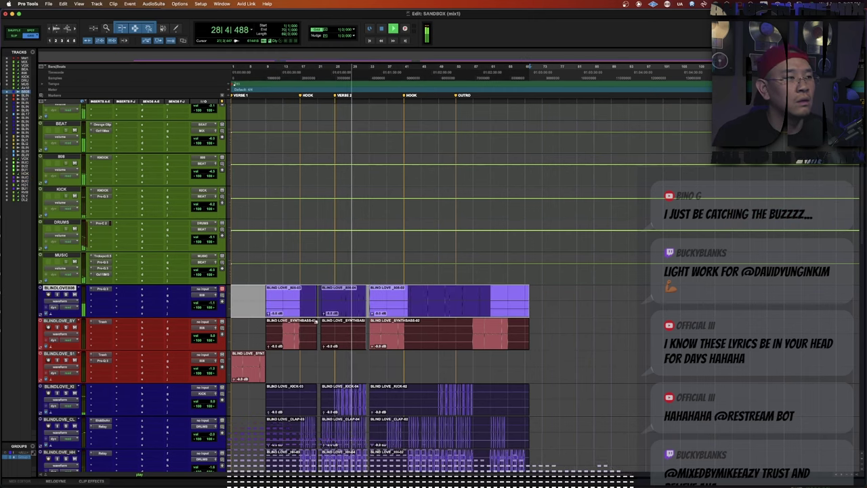
# Check the Trackspacer insert on the MUSIC track while the mix plays.
pyautogui.click(102, 256)
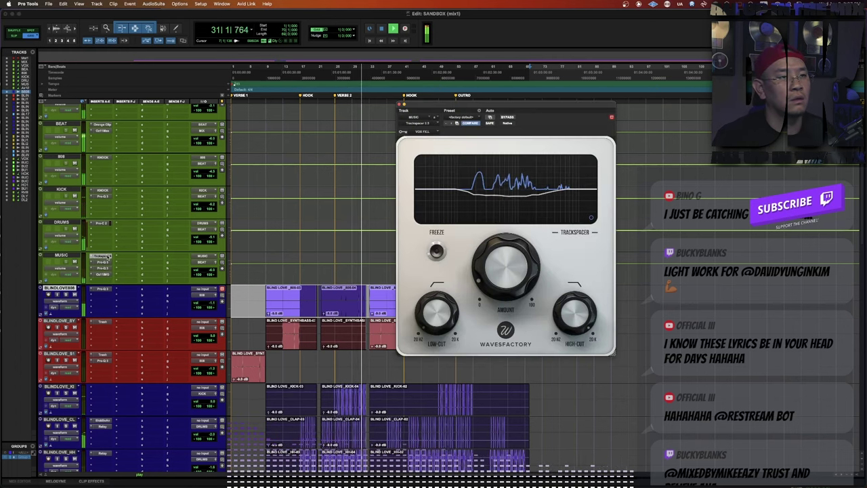
pyautogui.click(106, 257)
pyautogui.click(107, 257)
pyautogui.click(106, 258)
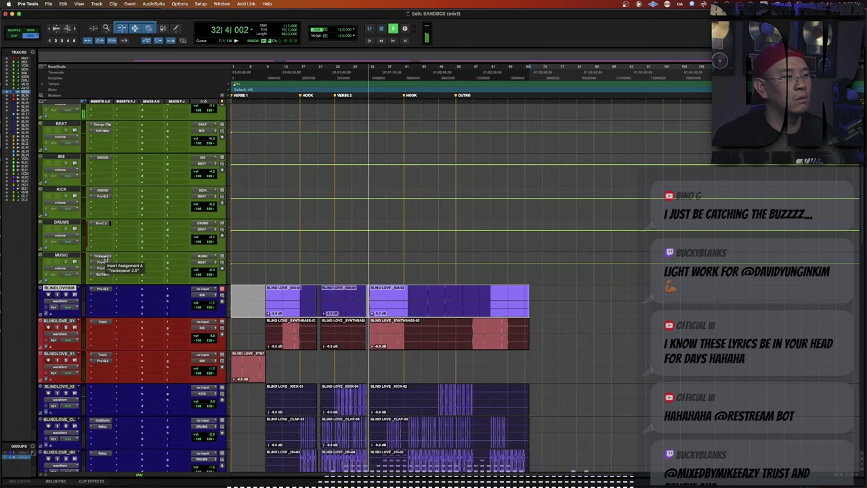
pyautogui.click(105, 258)
pyautogui.click(106, 259)
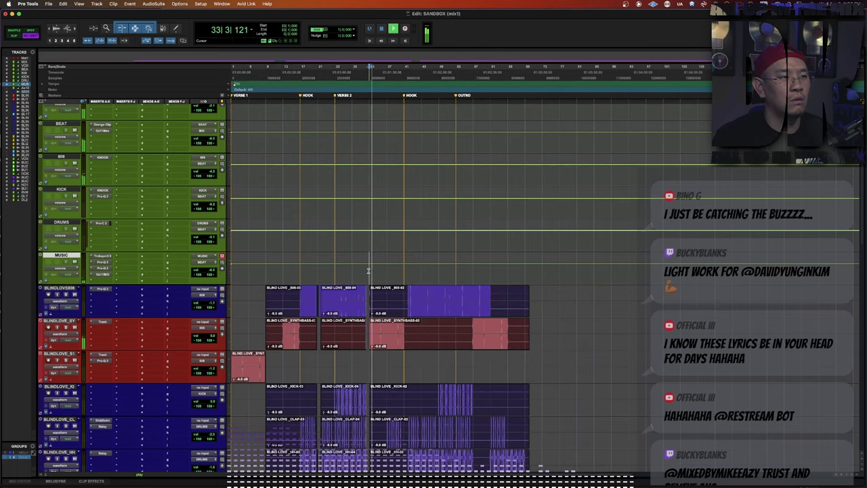
# Enable automation of Feedback Left for the Repeater plug-in on the BUCKHOKBA1 track.
pyautogui.scroll(-15, 508, 203)
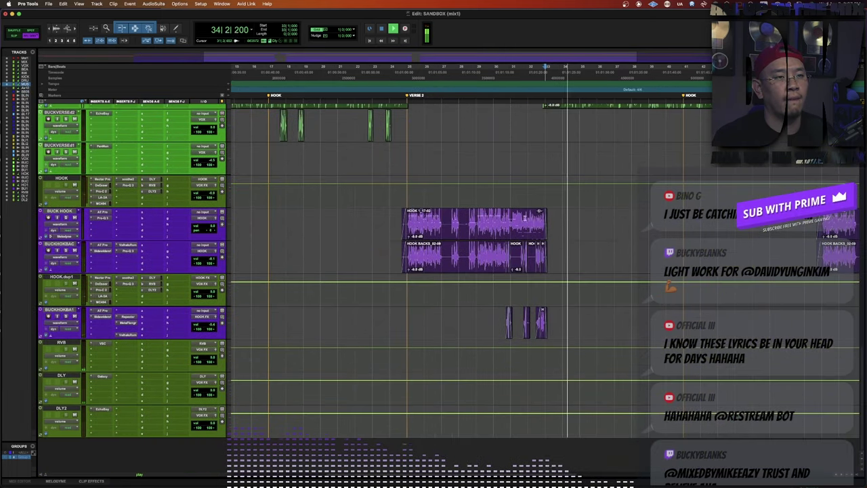
pyautogui.scroll(-1, 515, 188)
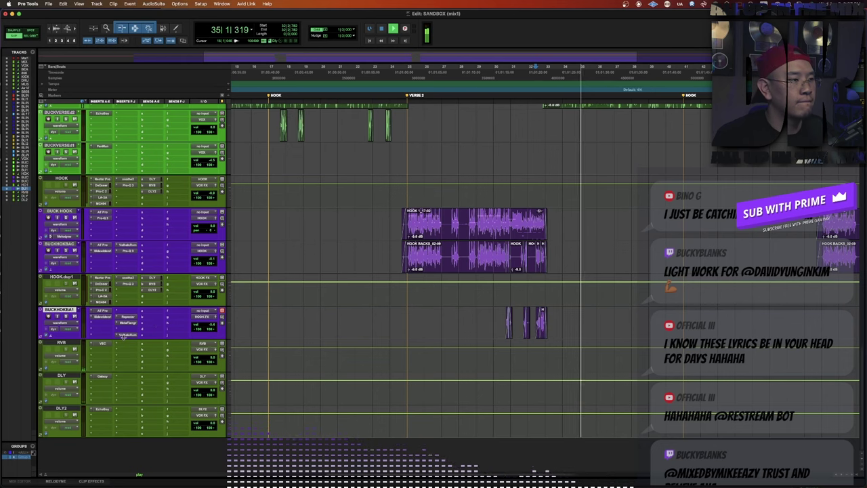
pyautogui.click(127, 316)
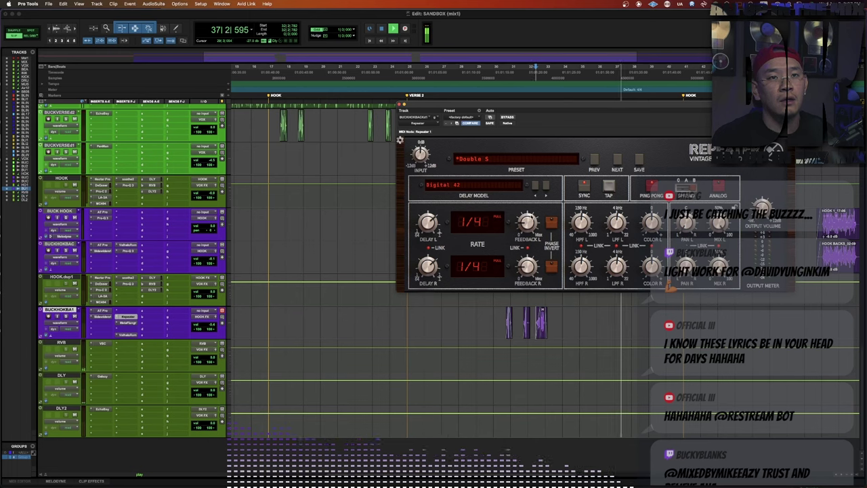
pyautogui.click(491, 118)
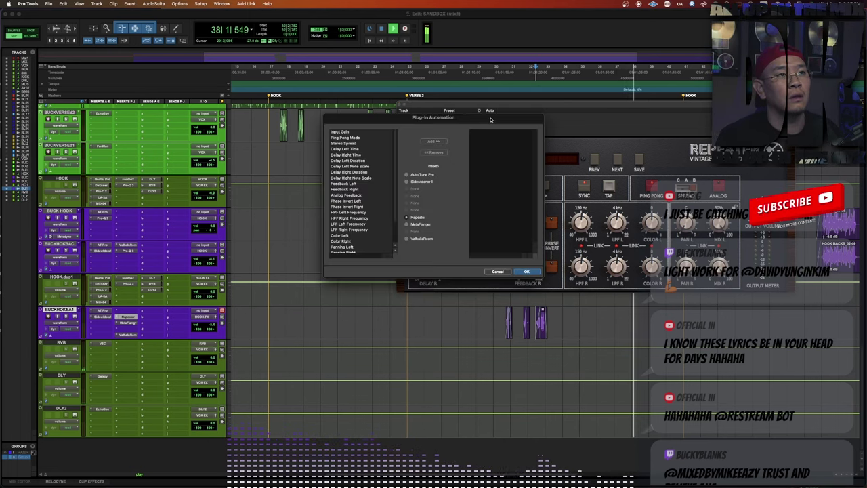
pyautogui.moveTo(399, 120); pyautogui.dragTo(293, 268)
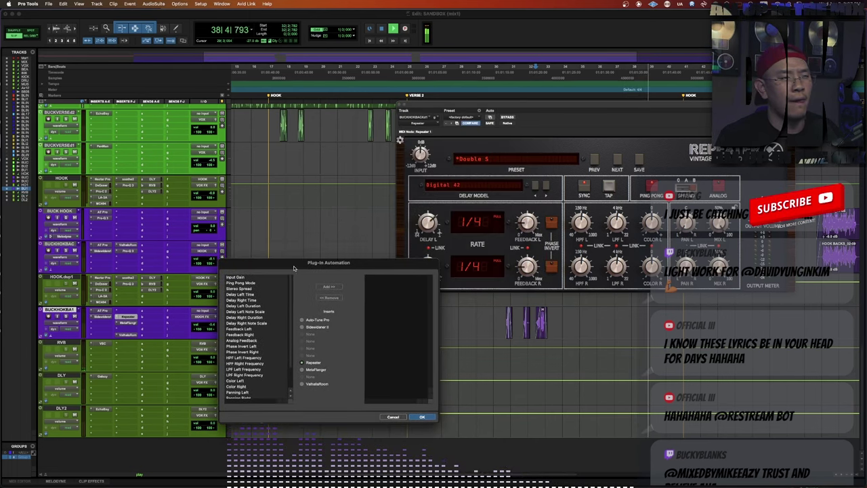
pyautogui.click(250, 330)
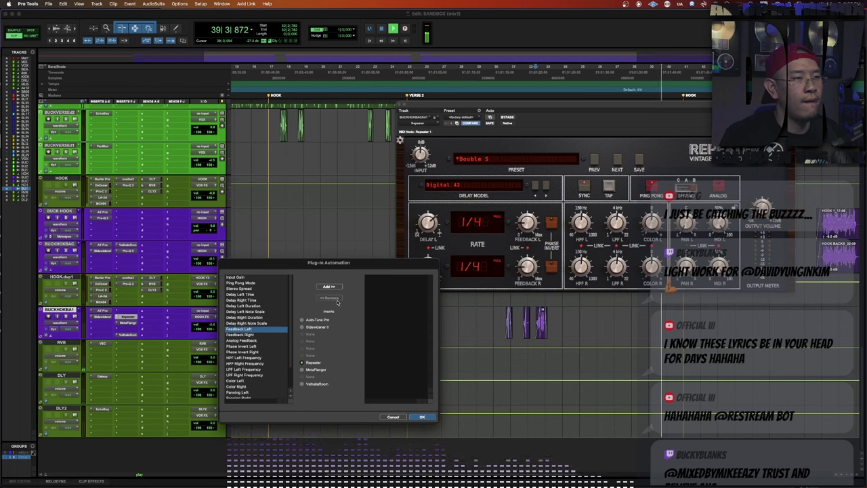
pyautogui.click(335, 288)
pyautogui.click(422, 418)
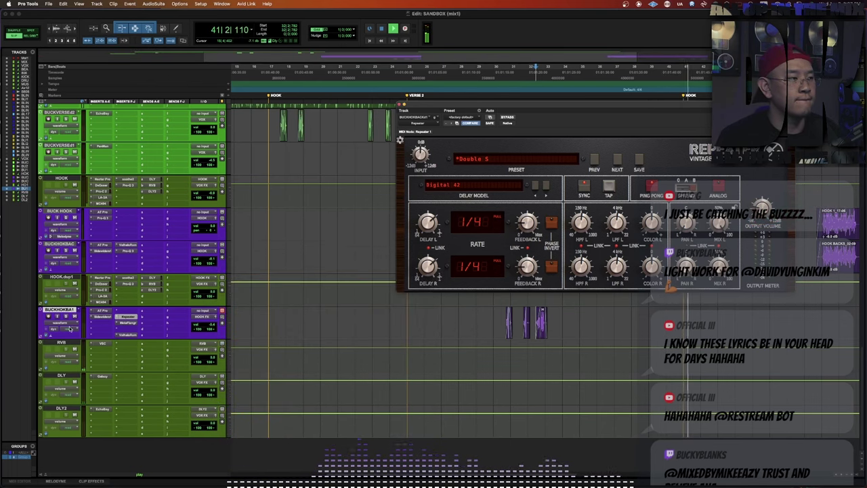
# Show the Repeater's Feedback Left automation in place of the waveform on the BUCKHOKBA1 track.
pyautogui.click(67, 323)
pyautogui.click(64, 325)
pyautogui.click(52, 335)
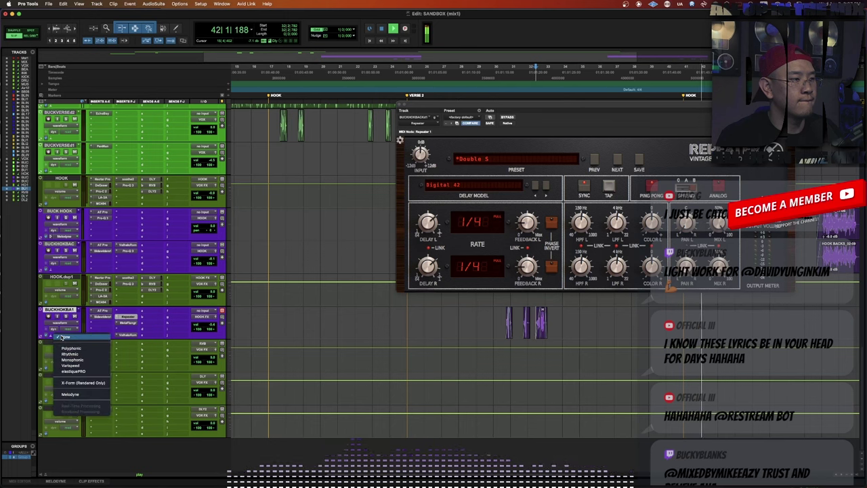
pyautogui.click(74, 324)
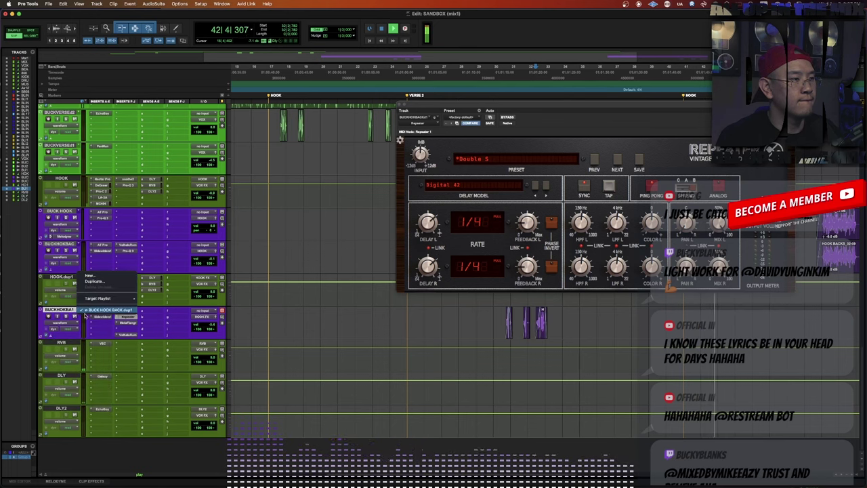
pyautogui.click(61, 322)
pyautogui.click(107, 359)
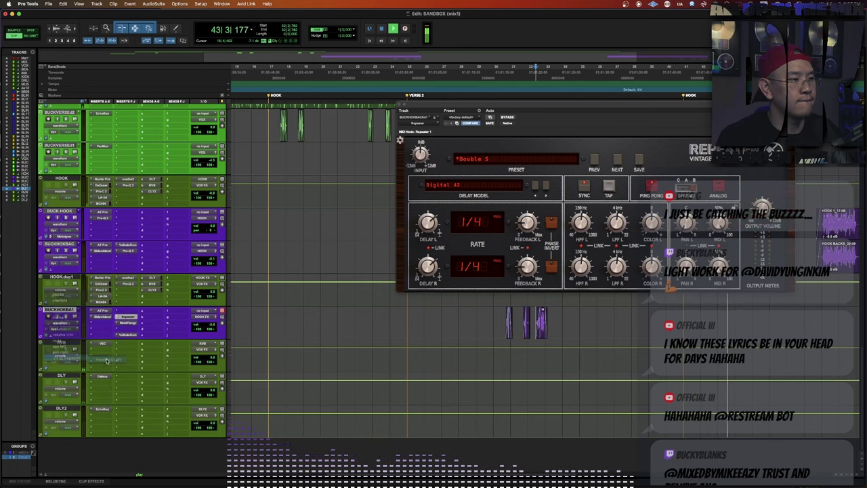
# Raise the Feedback Left automation from the last BUCKHOKBA1 clip before bar 33 to about bar 34, with a drop back after it.
pyautogui.moveTo(541, 325); pyautogui.dragTo(573, 326)
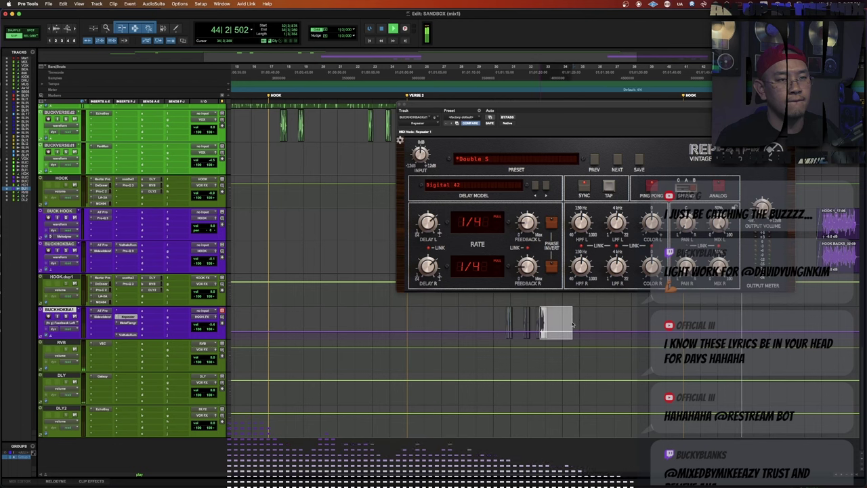
pyautogui.click(531, 328)
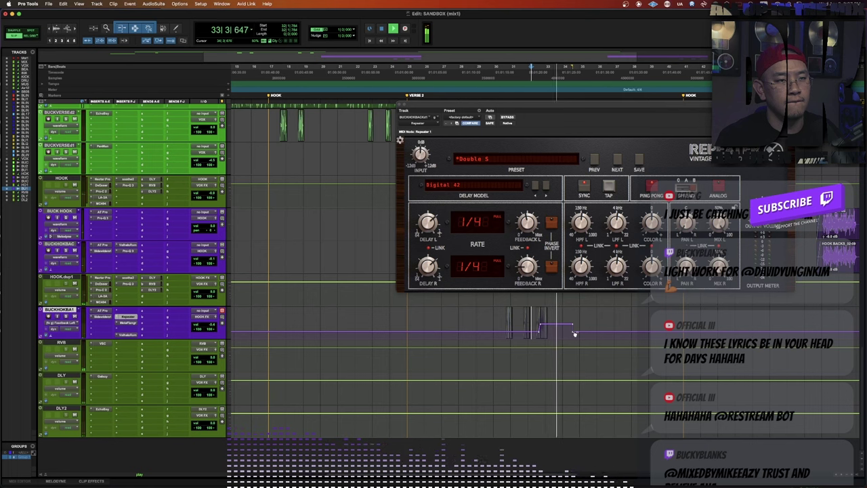
pyautogui.keyDown('alt'); pyautogui.click(574, 333); pyautogui.keyUp('alt')
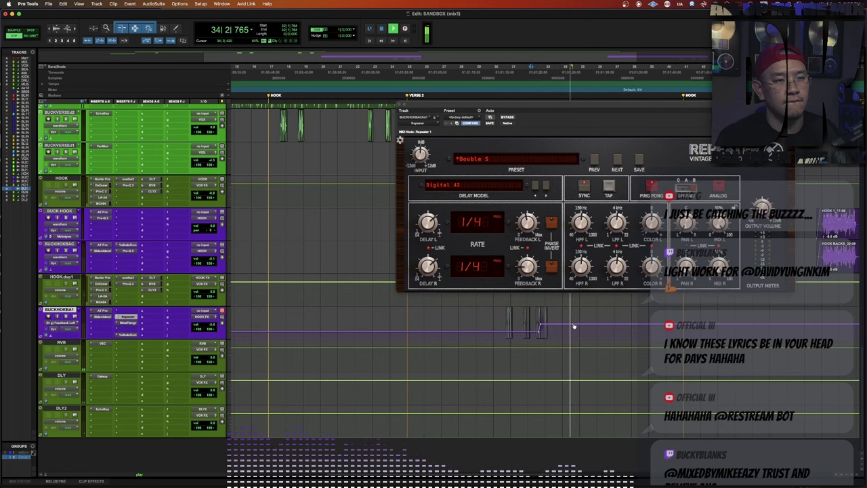
pyautogui.press('r')
pyautogui.keyDown('super'); pyautogui.click(523, 331); pyautogui.keyUp('super')
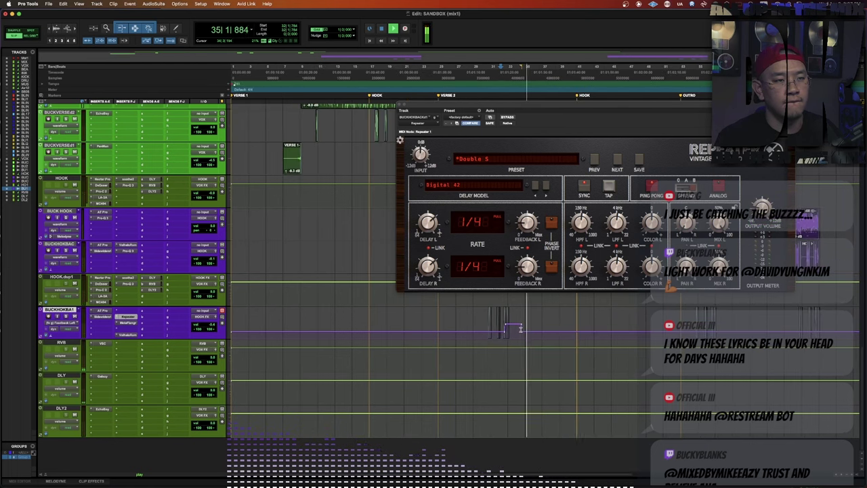
# Close the Repeater plug-in window and hide the Tracks list beside the edit area.
pyautogui.press('super+w')
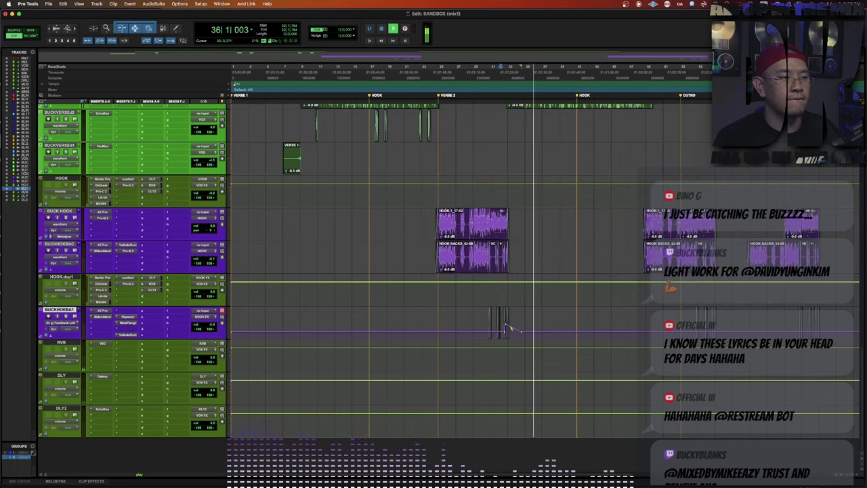
pyautogui.press('r')
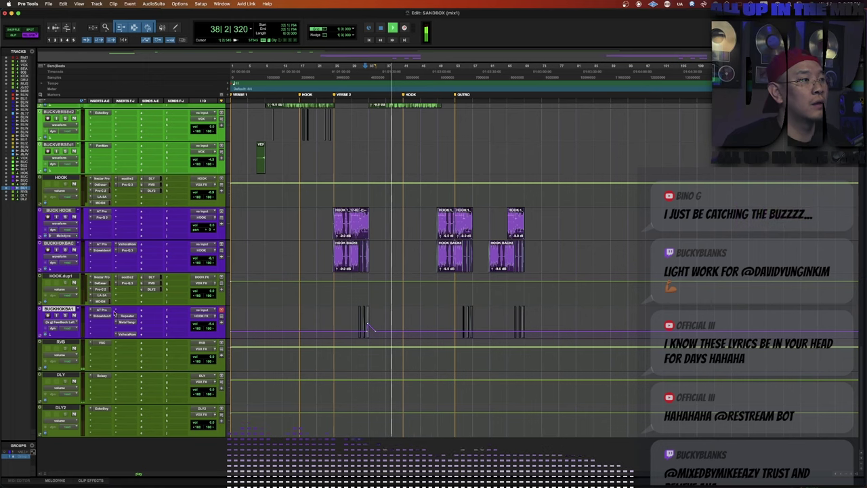
pyautogui.click(36, 314)
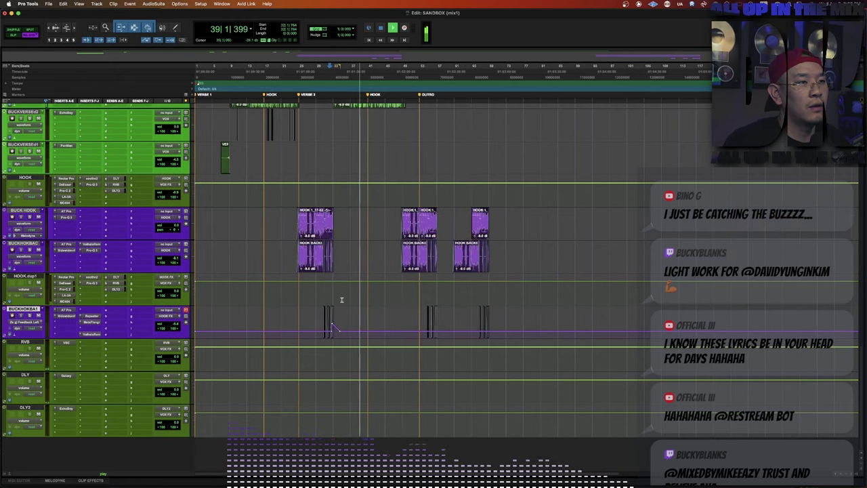
# Reduce the height of all tracks so that more of the arrangement fits in view.
pyautogui.click(298, 323)
pyautogui.press('F4')
pyautogui.press('t')
pyautogui.press('t')
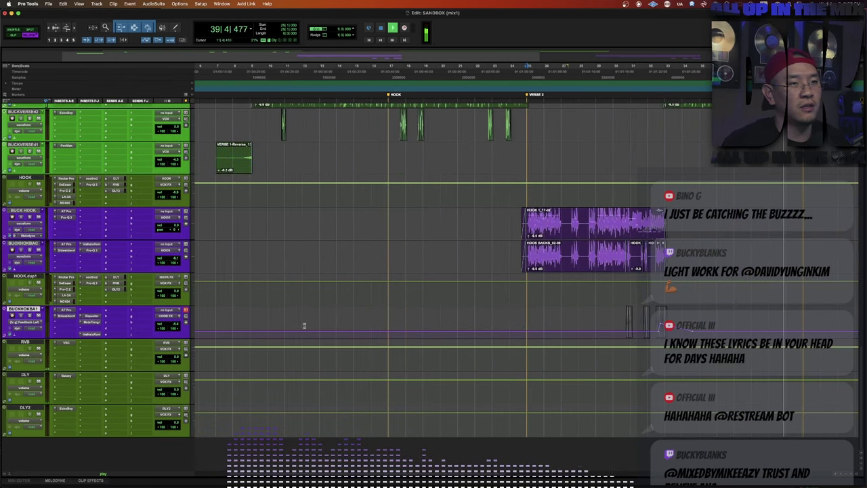
pyautogui.scroll(8, 598, 335)
pyautogui.press('r')
pyautogui.press('r')
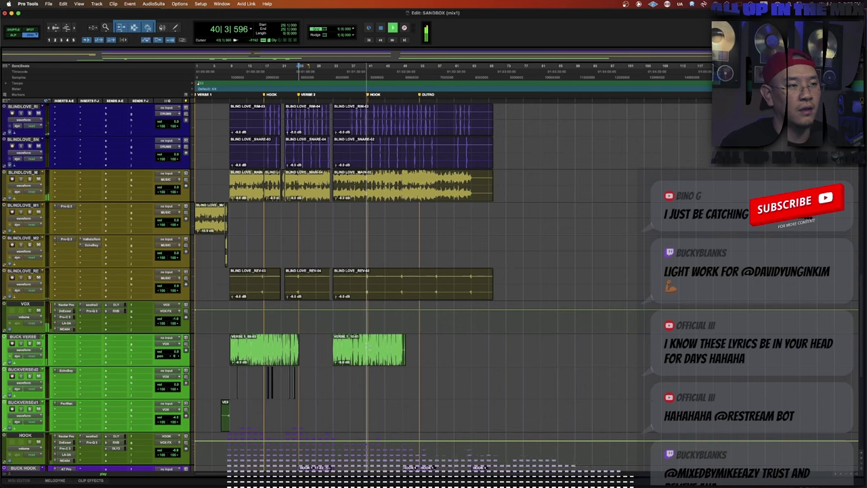
pyautogui.scroll(-5, 377, 347)
pyautogui.scroll(3, 377, 348)
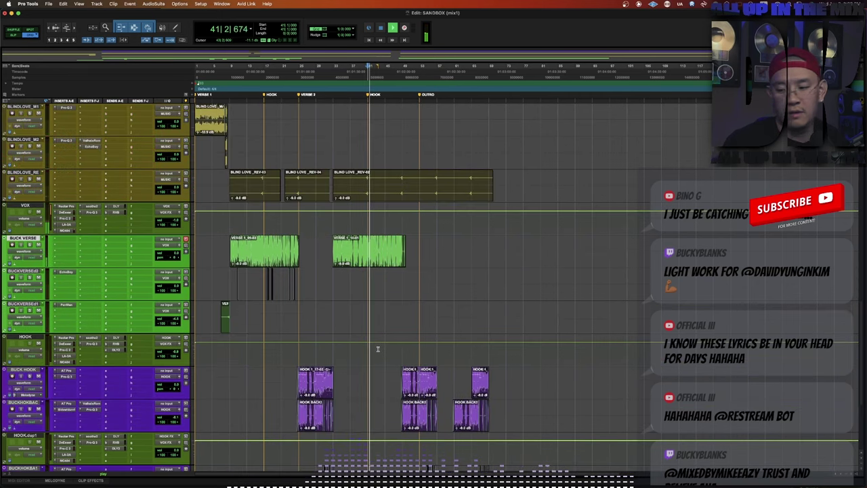
pyautogui.hotkey('ctrl', 'alt', 'Down')
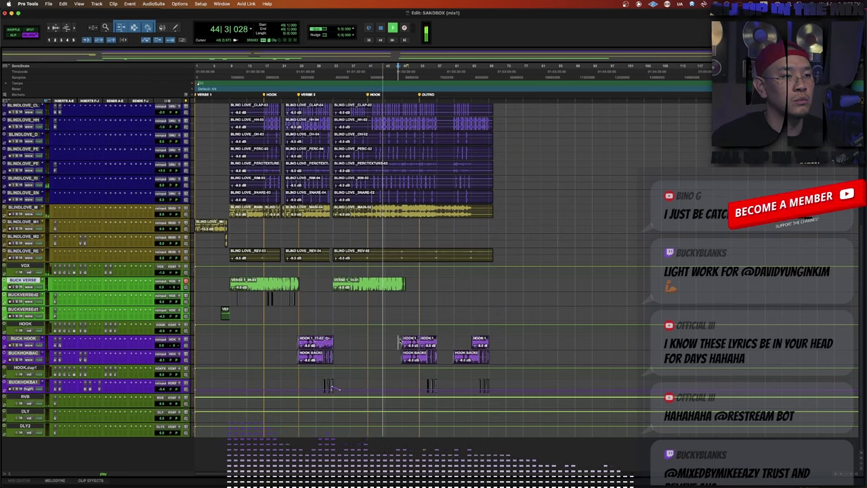
# Cut the silent gap out of the BUCK VERSE clip just after bar 49 and fade the new clip edges.
pyautogui.press('t')
pyautogui.press('t')
pyautogui.press('F2')
pyautogui.click(546, 286)
pyautogui.press('t')
pyautogui.press('t')
pyautogui.press('t')
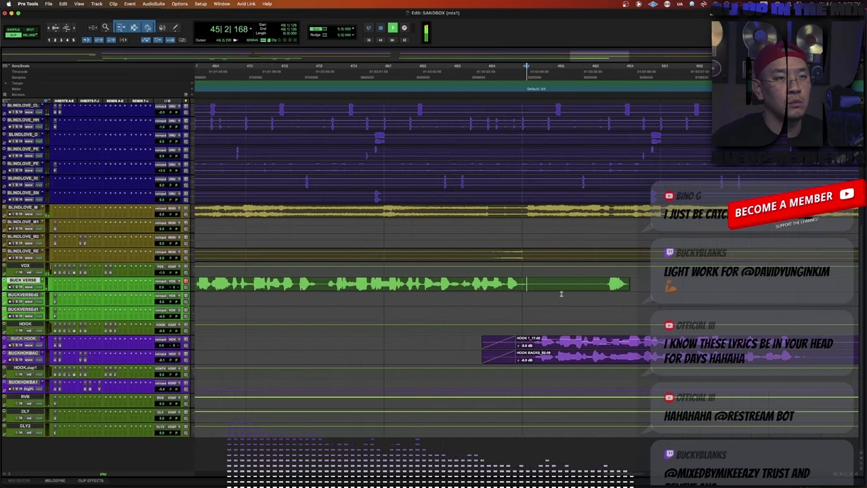
pyautogui.moveTo(541, 283)
pyautogui.mouseDown()
pyautogui.moveTo(611, 284)
pyautogui.moveTo(528, 284)
pyautogui.mouseUp()
pyautogui.press('Delete')
pyautogui.press('f')
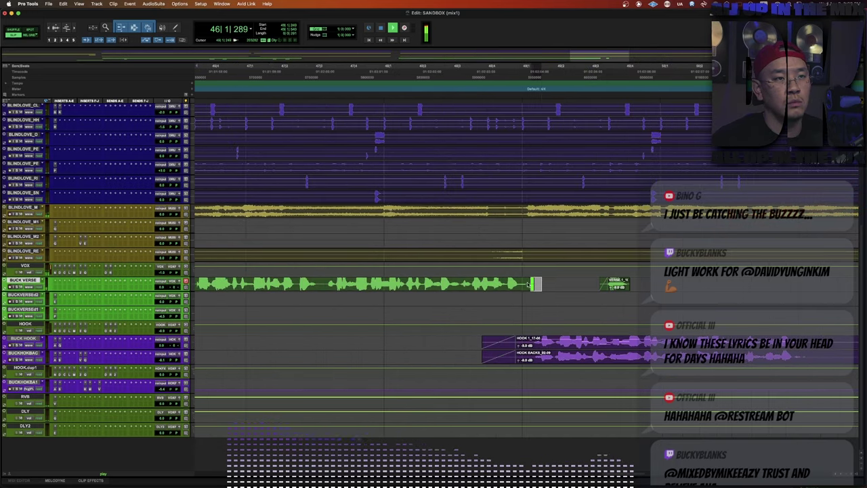
# Trim the lead-in and shorten the fade-in of the BUCK HOOK and BUCKHOKBAC clips starting at bar 49.
pyautogui.scroll(-1, 529, 285)
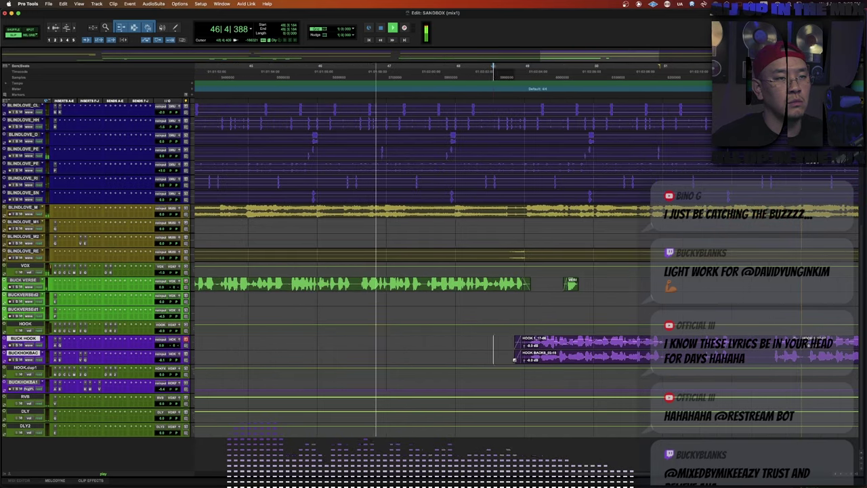
pyautogui.scroll(-2, 529, 288)
pyautogui.scroll(-2, 569, 311)
# Restore the larger height for all tracks, with the bus tracks in view.
pyautogui.scroll(4, 211, 331)
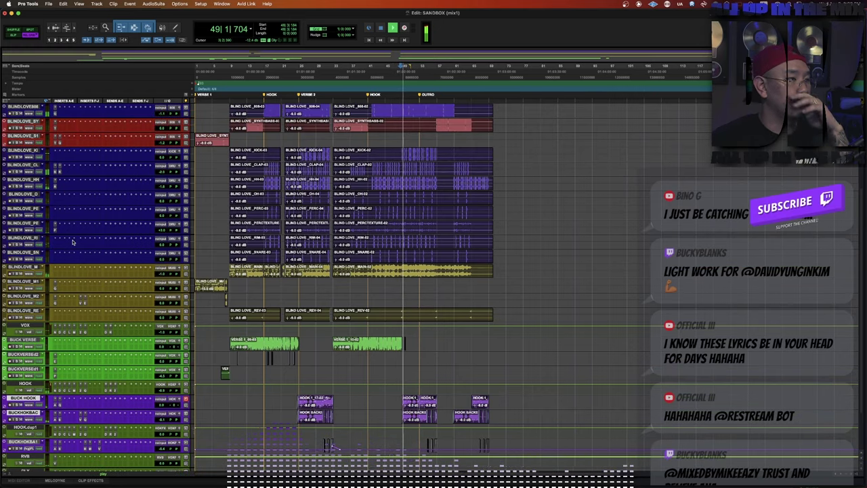
pyautogui.scroll(4, 72, 242)
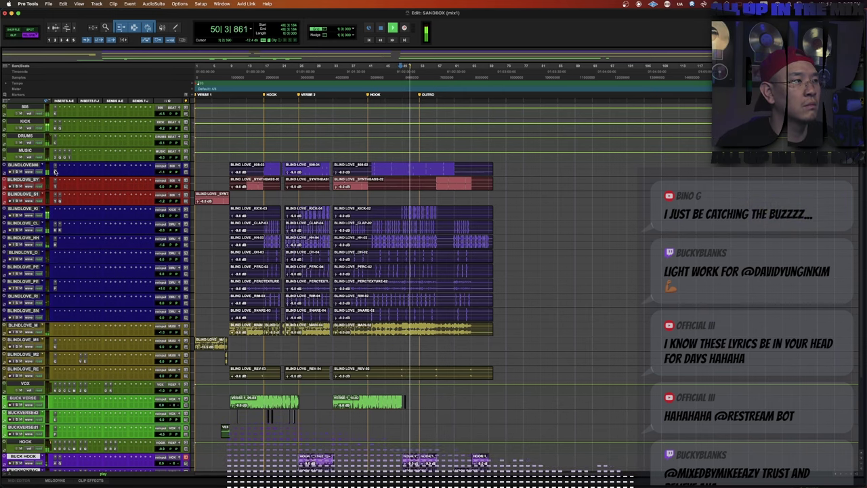
pyautogui.hotkey('ctrl', 'alt', 'Up')
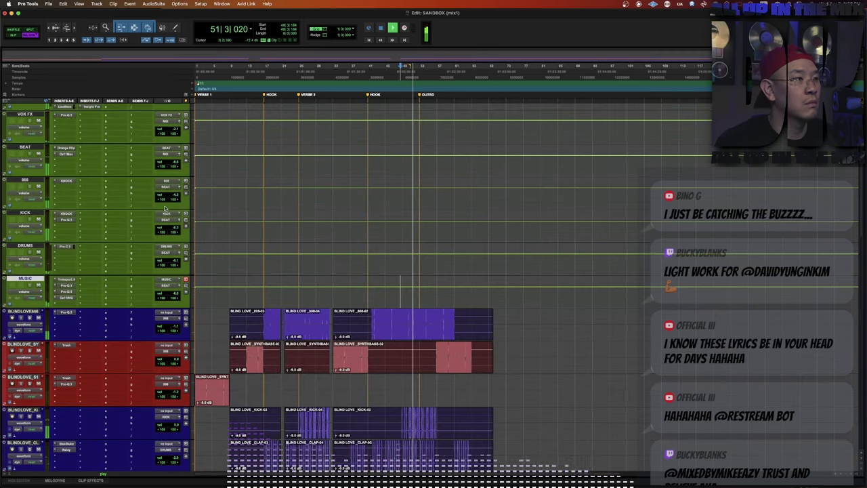
# Check the Trackspacer insert on the MUSIC track, including its Advanced Panel settings, during playback.
pyautogui.scroll(-2, 75, 209)
pyautogui.scroll(4, 71, 271)
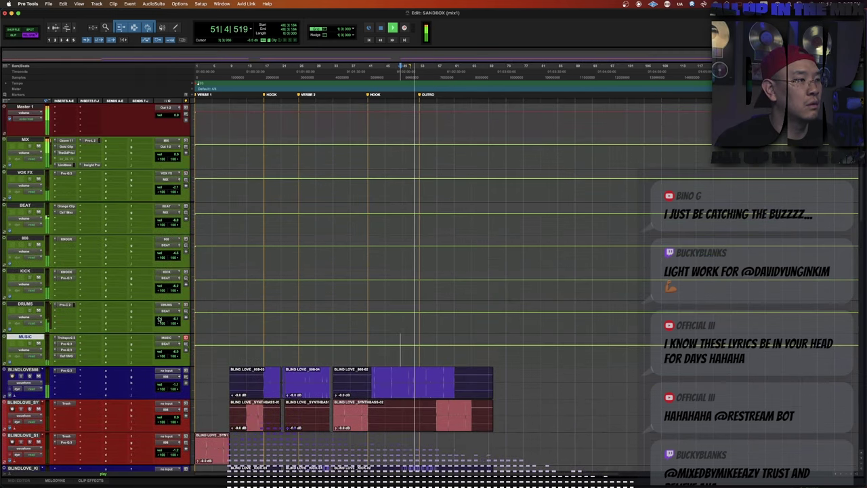
pyautogui.click(68, 336)
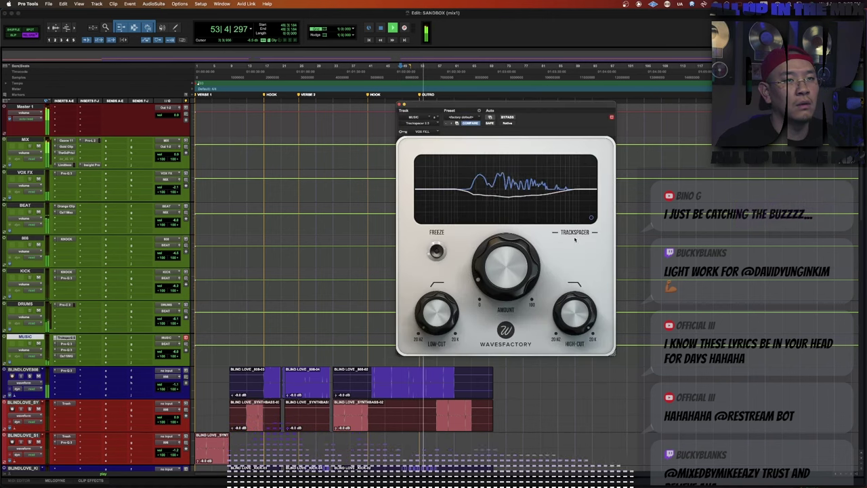
pyautogui.click(592, 218)
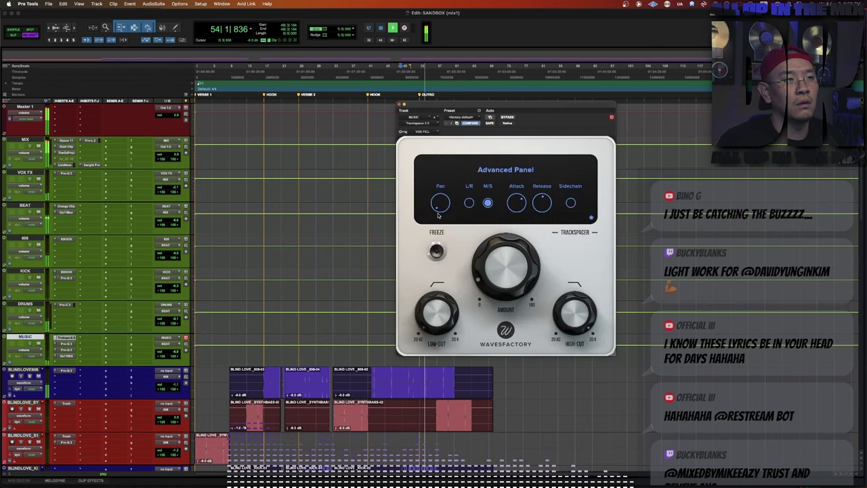
pyautogui.click(591, 218)
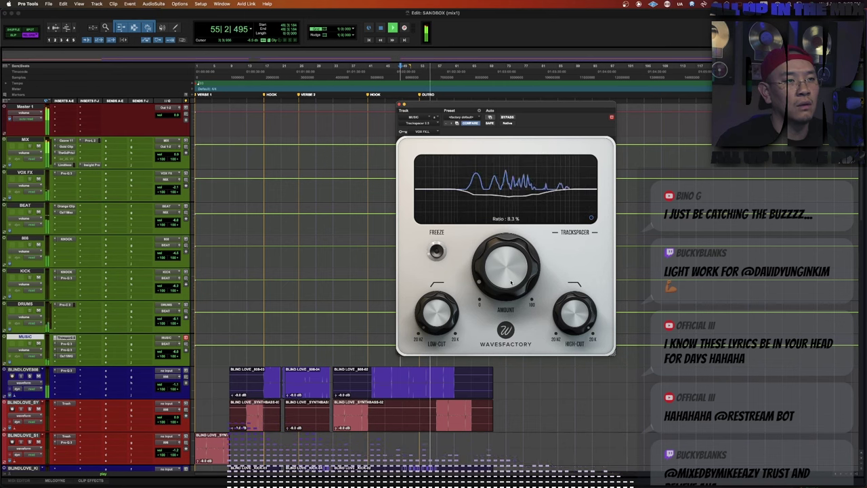
pyautogui.press('super+w')
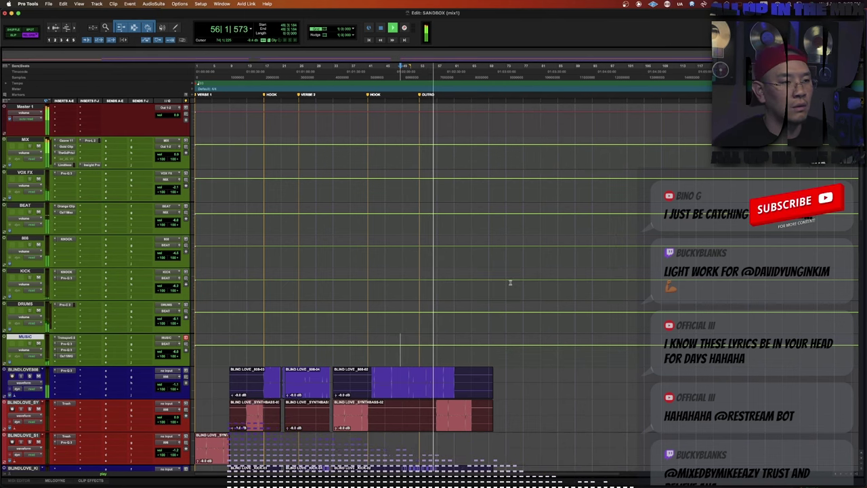
# Raise the VOX FX track's volume slightly while the outro plays.
pyautogui.scroll(-8, 432, 376)
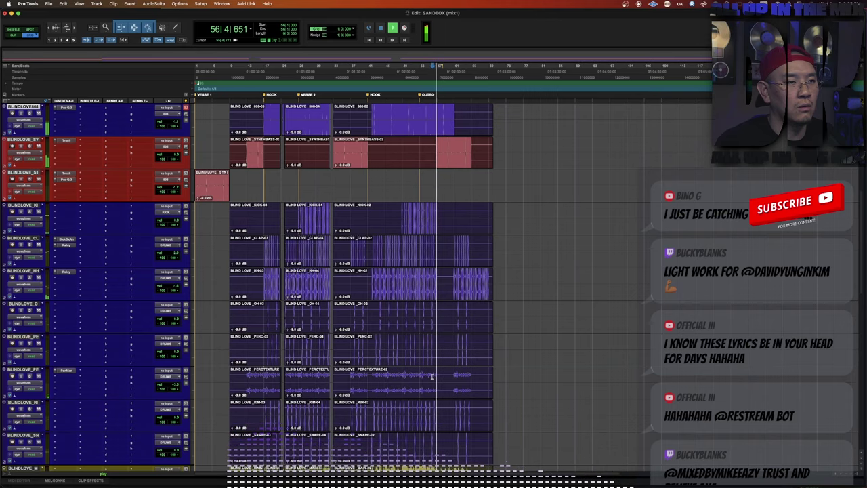
pyautogui.scroll(-1, 431, 376)
pyautogui.scroll(10, 432, 376)
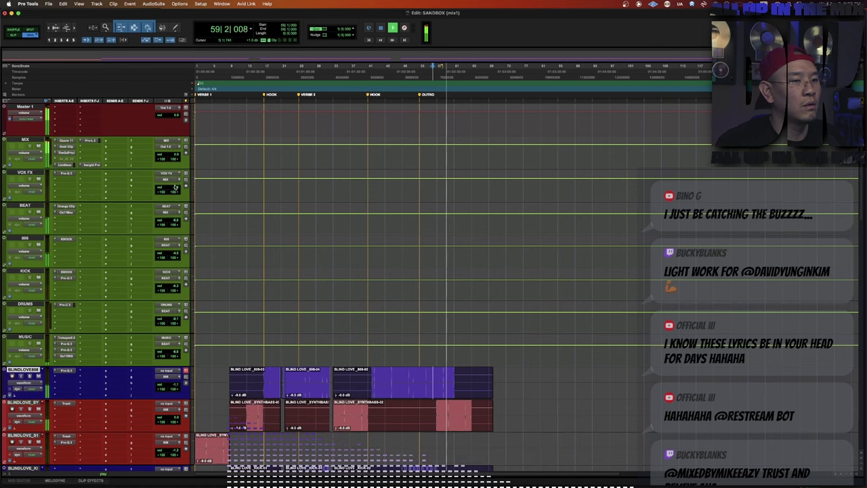
pyautogui.scroll(3, 435, 408)
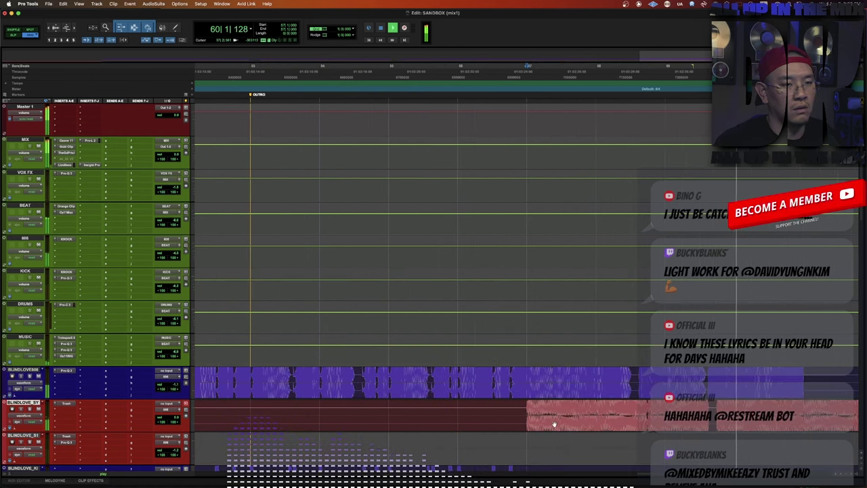
# Check the mix loudness in Insight Pro and try separating the BLINDLOVE_SY clip between bars 57 and 61.
pyautogui.press('r')
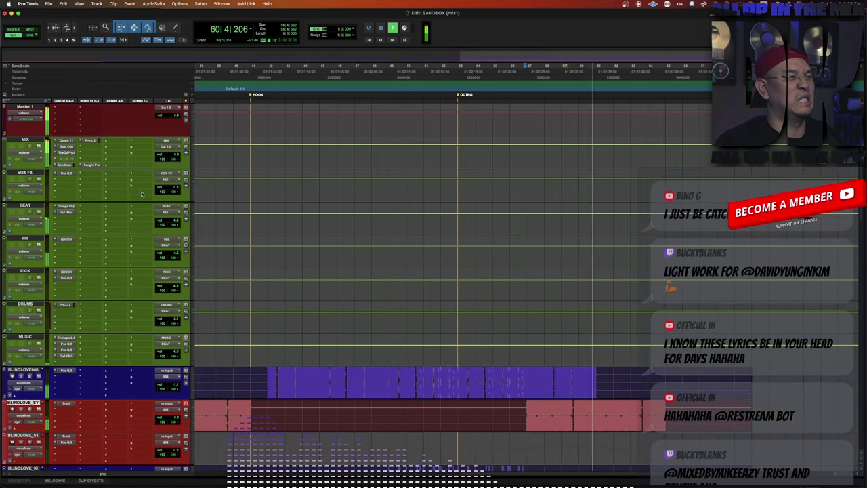
pyautogui.click(90, 165)
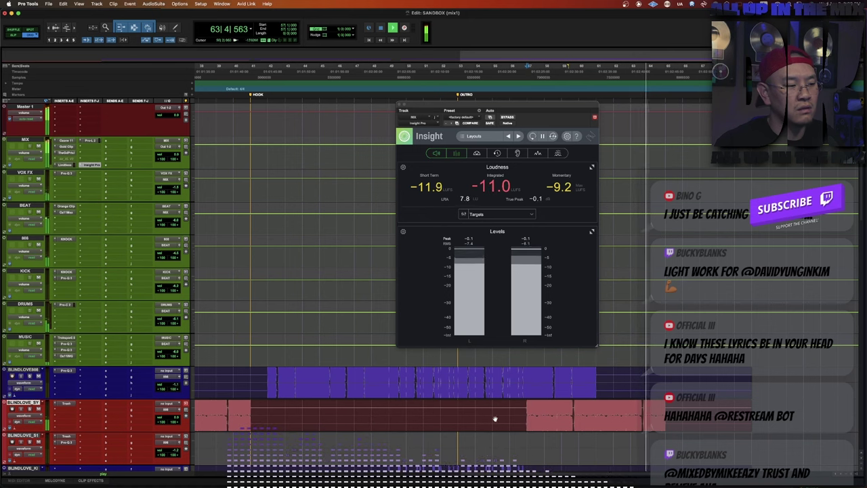
pyautogui.moveTo(525, 411); pyautogui.dragTo(594, 406)
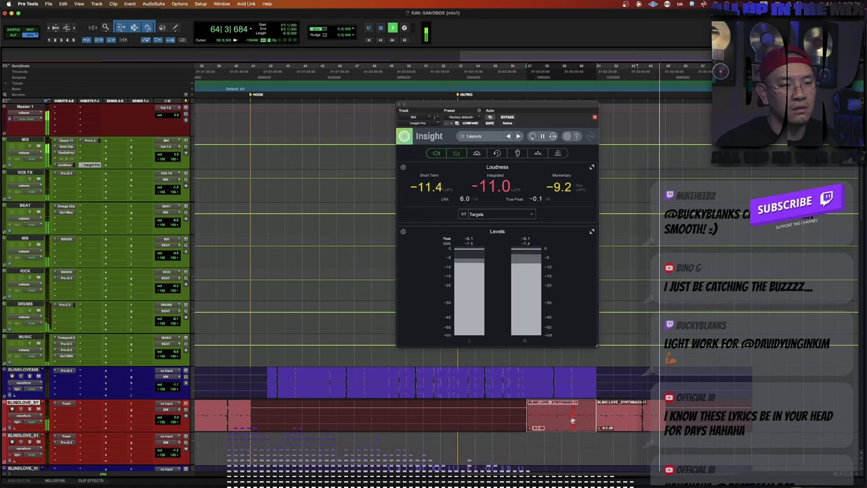
pyautogui.click(526, 408)
pyautogui.press('super+w')
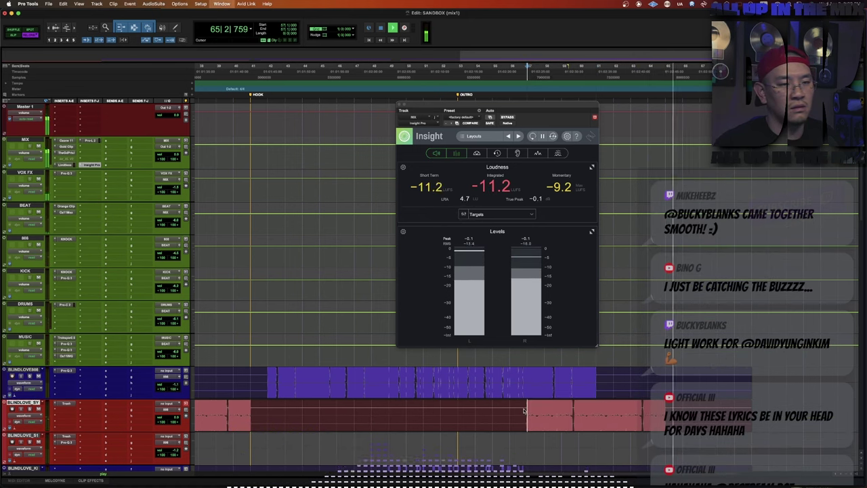
# Trim the end of the BLINDLOVE_HH clip to bar 67.
pyautogui.scroll(-4, 679, 327)
pyautogui.press('F4')
pyautogui.scroll(-10, 679, 327)
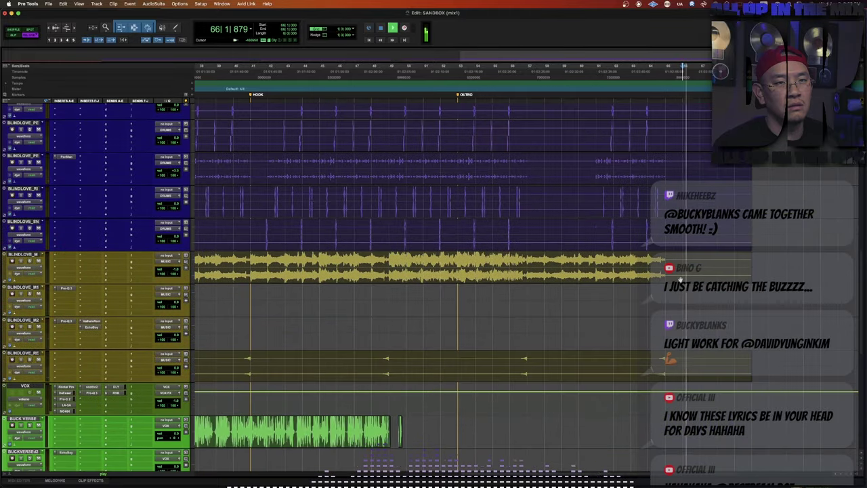
pyautogui.scroll(8, 677, 315)
pyautogui.click(676, 315)
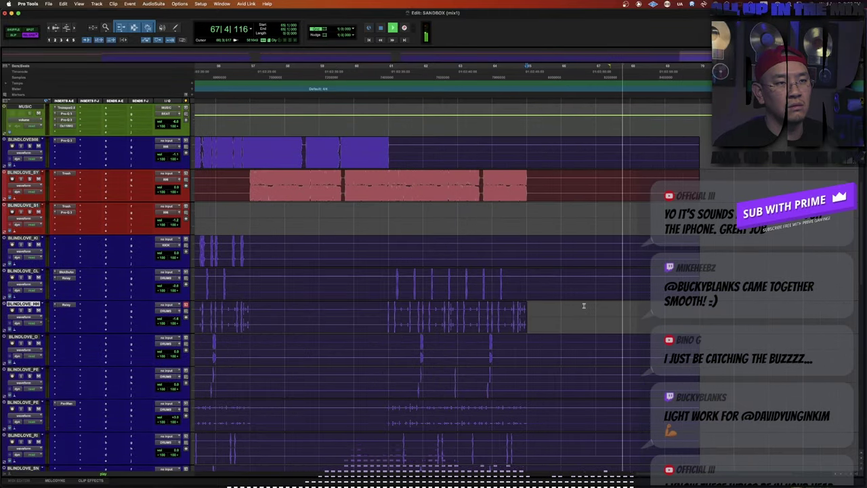
pyautogui.press('super+z')
pyautogui.click(598, 308)
pyautogui.press('s')
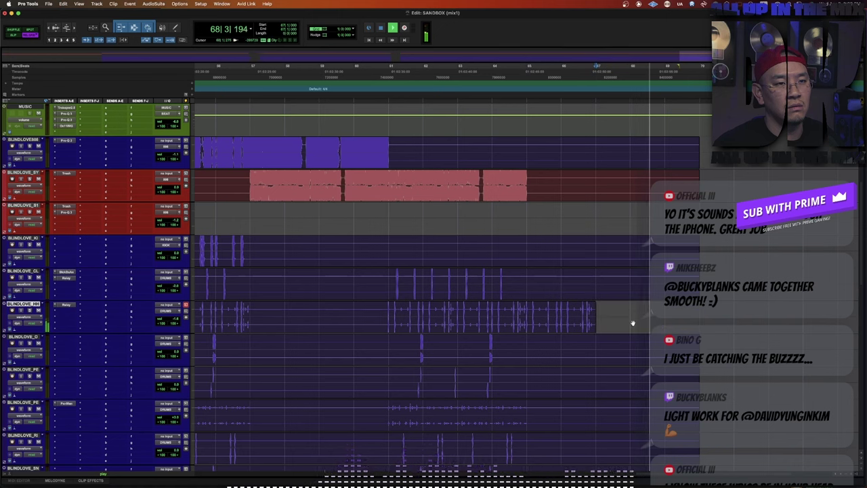
# Stop playback and draw a volume automation fade-out on Master 1 from bar 69 to bar 71.
pyautogui.click(607, 280)
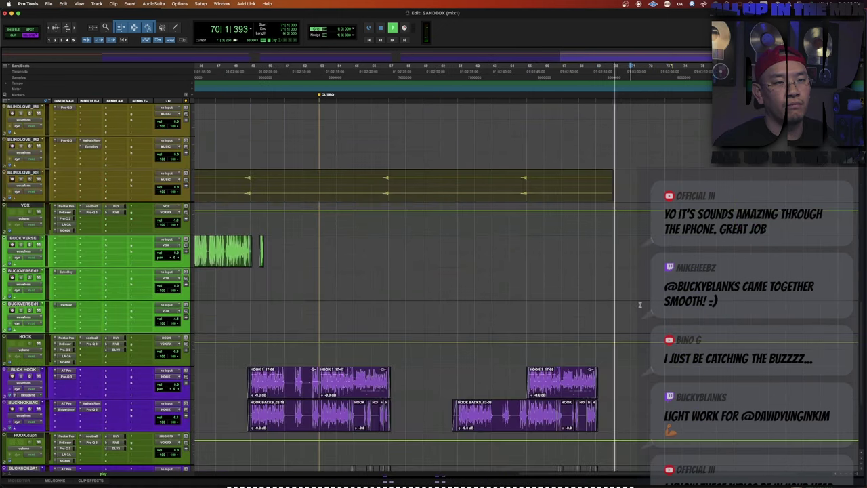
pyautogui.scroll(-10, 639, 284)
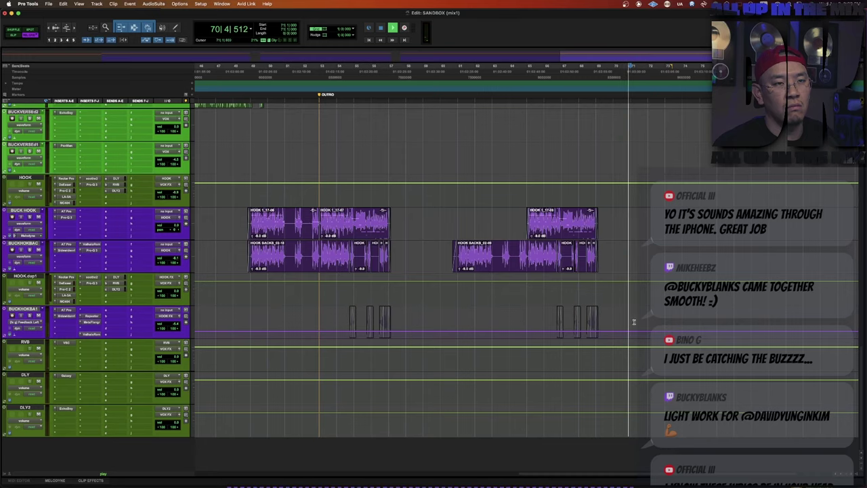
pyautogui.scroll(10, 627, 237)
pyautogui.scroll(1, 629, 132)
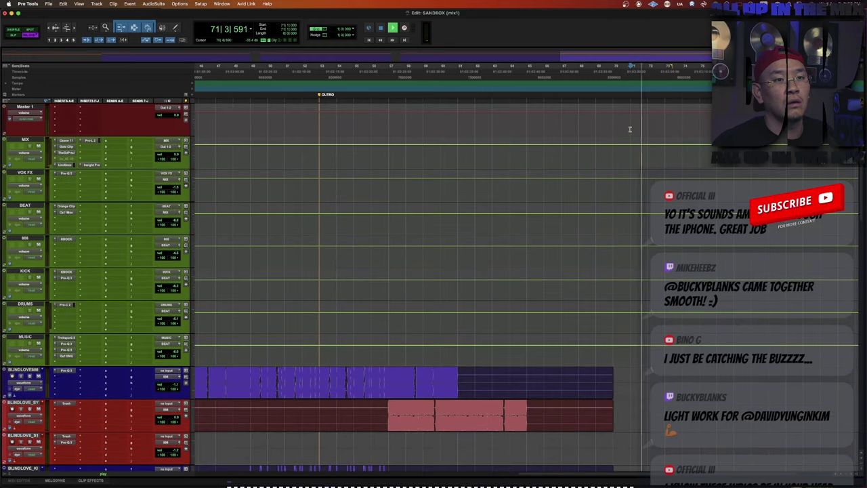
pyautogui.press('space')
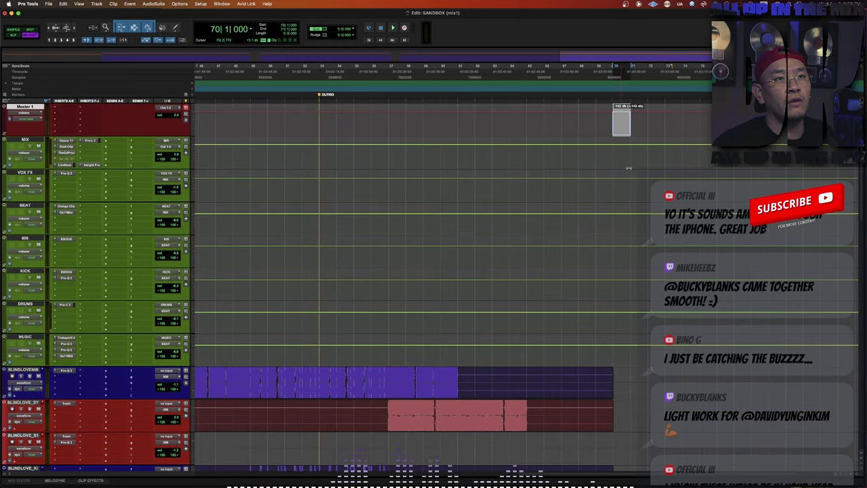
# Play the ending from bar 67 to audition the master fade-out over the hook tracks.
pyautogui.click(581, 124)
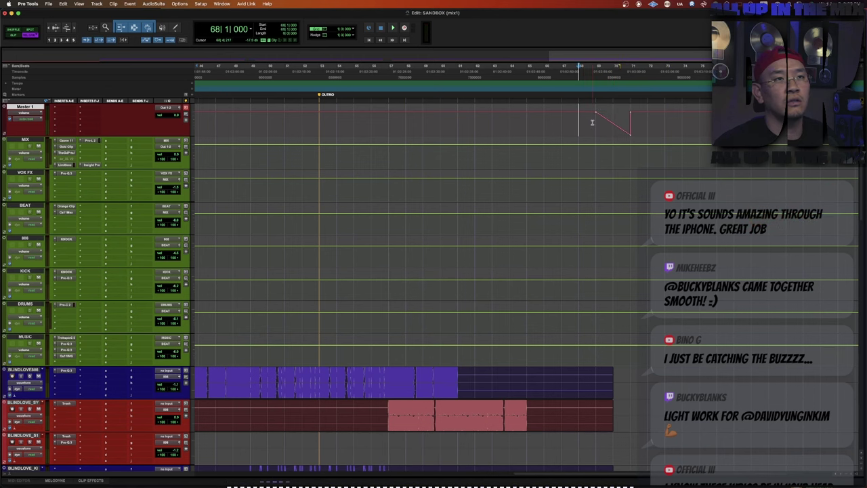
pyautogui.click(563, 122)
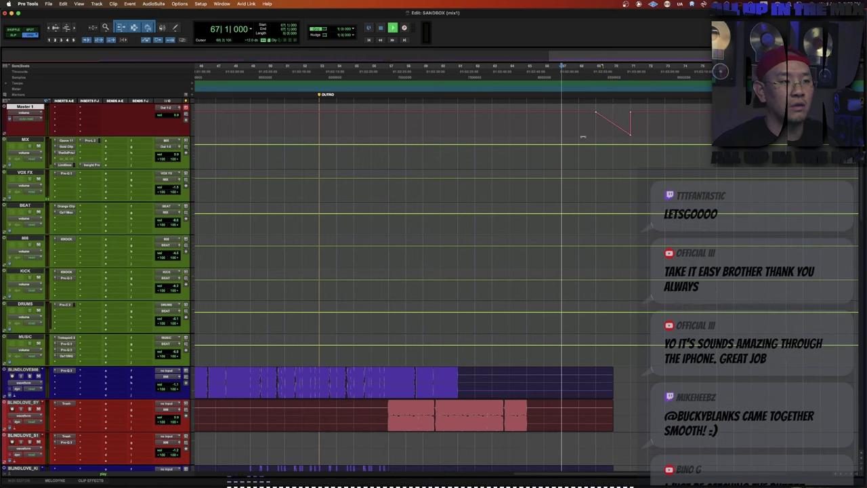
pyautogui.scroll(-10, 583, 137)
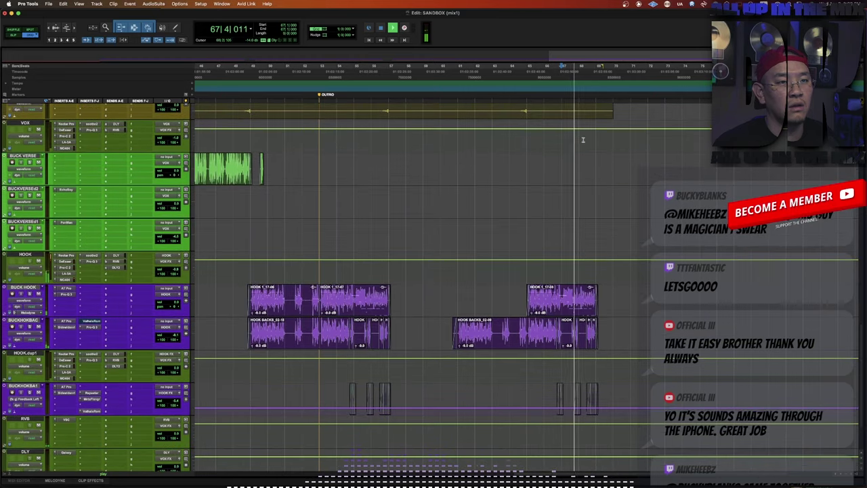
# Delete the volume breakpoint at bar 71 that raises Master 1 back up after the fade-out.
pyautogui.click(590, 303)
pyautogui.press('t')
pyautogui.press('t')
pyautogui.press('r')
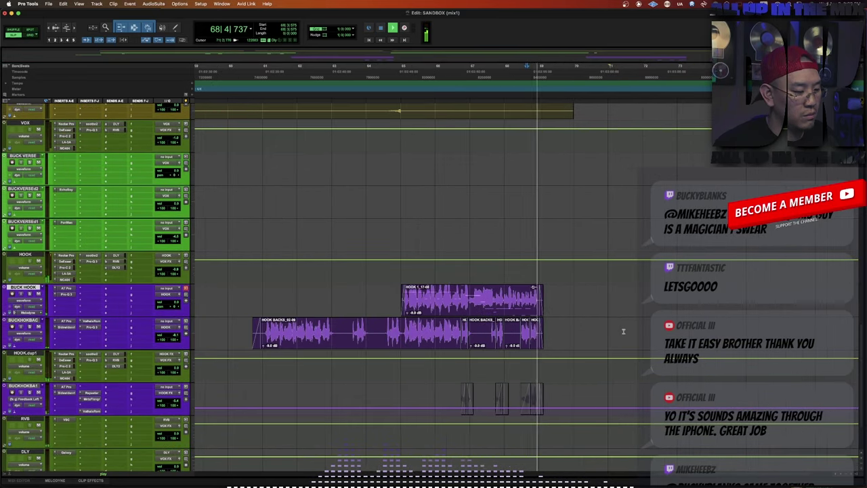
pyautogui.press('r')
pyautogui.scroll(-1, 616, 333)
pyautogui.scroll(15, 571, 330)
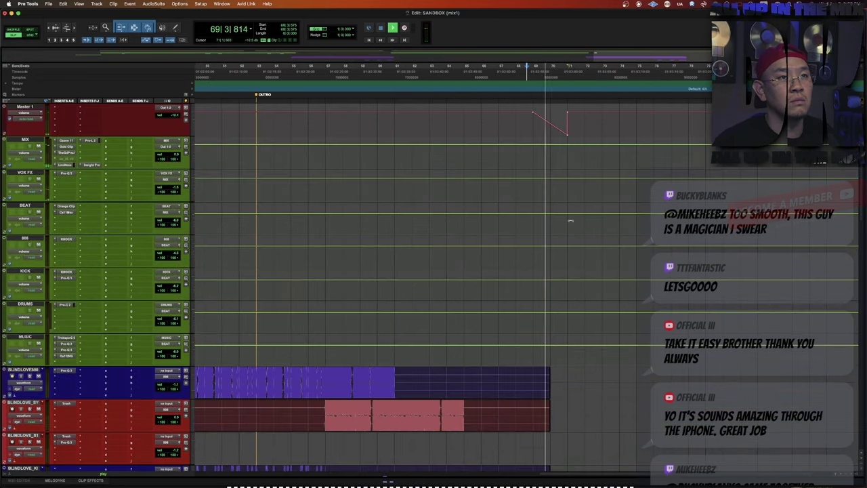
pyautogui.keyDown('alt'); pyautogui.keyDown('super'); pyautogui.click(567, 112); pyautogui.keyUp('super'); pyautogui.keyUp('alt')
# Add a marker named "10 END" at bar 71, where the Master 1 fade-out ends.
pyautogui.click(568, 120)
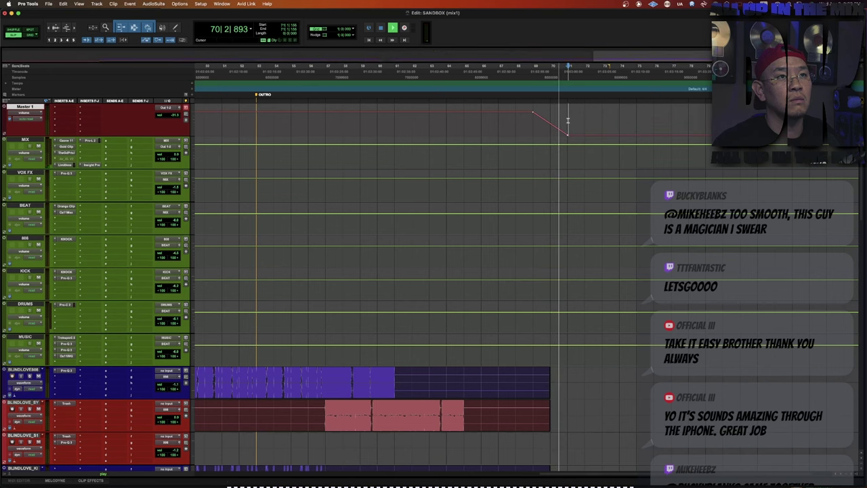
pyautogui.press('KP_Enter')
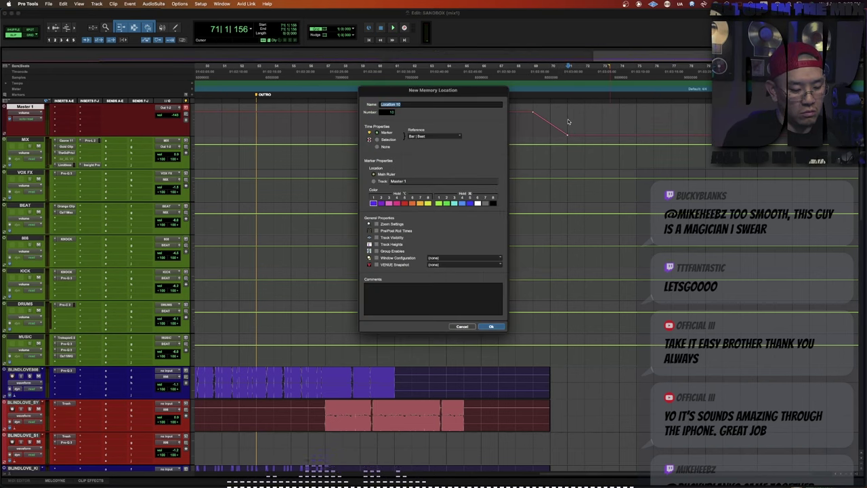
pyautogui.write('10 END')
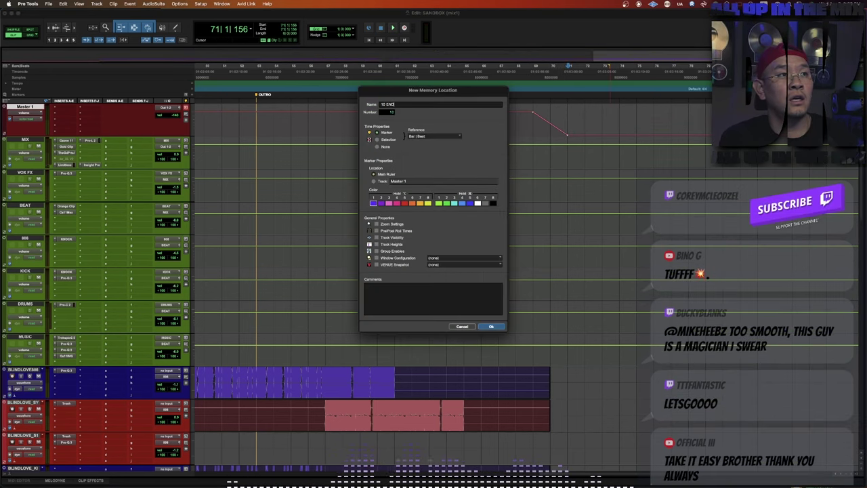
pyautogui.press('Return')
# Select the timeline on Master 1 from the session start to the end marker.
pyautogui.hotkey('shift', 'Return')
pyautogui.press('r')
pyautogui.press('r')
pyautogui.press('r')
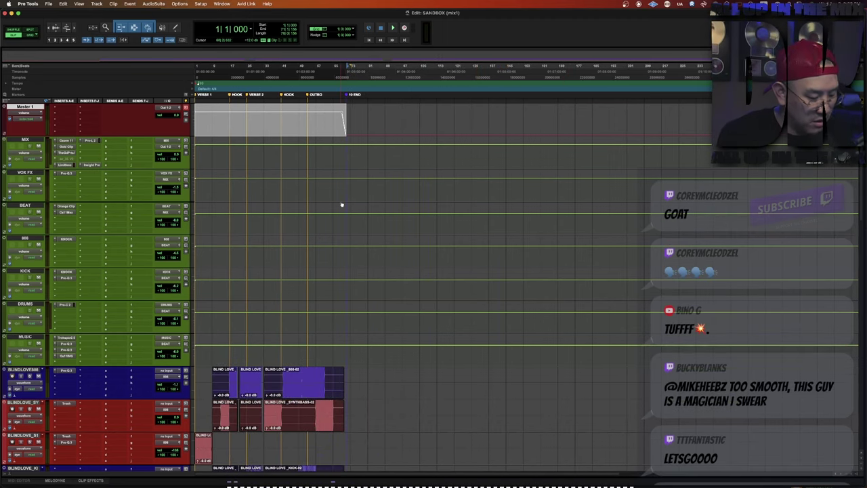
# Bounce the selection offline as an interleaved 24-bit, 44.1 kHz WAV named SANDBOX (mix1), with an added MP3.
pyautogui.press('super+alt+b')
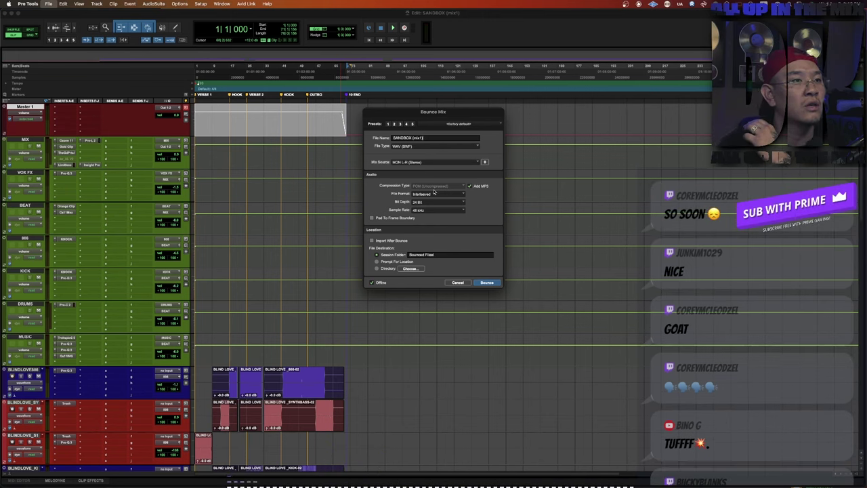
pyautogui.click(428, 210)
pyautogui.click(428, 210)
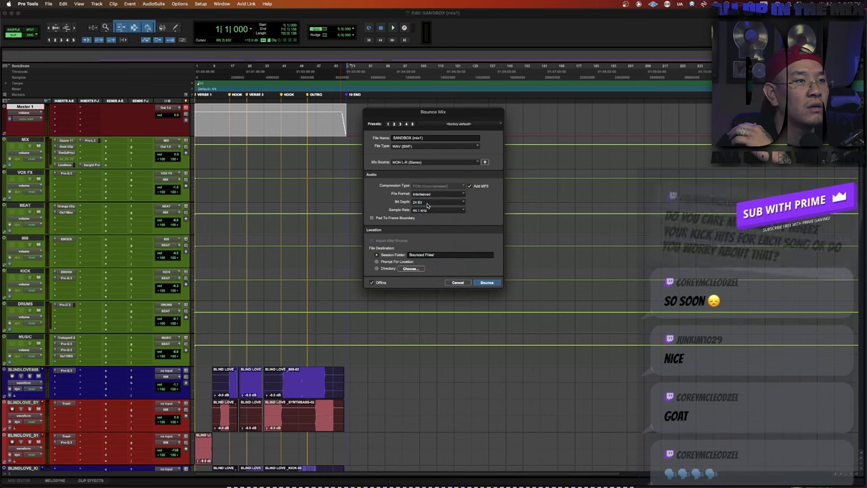
pyautogui.click(424, 202)
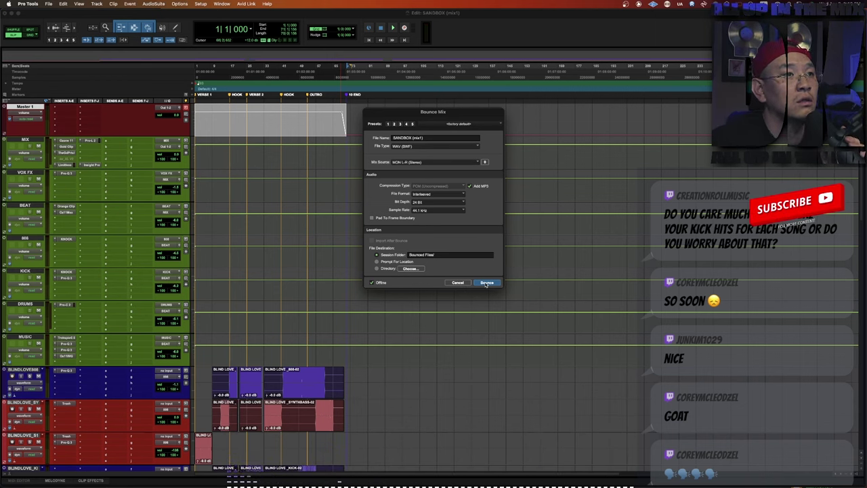
pyautogui.click(486, 283)
pyautogui.click(504, 245)
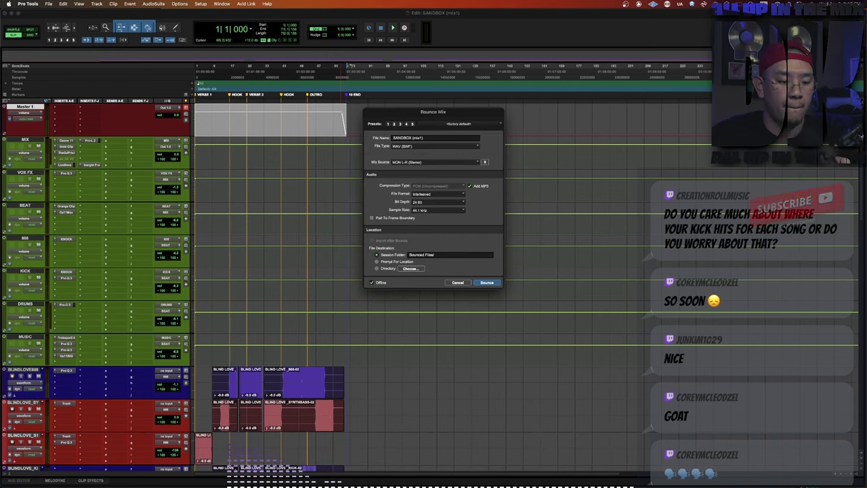
# Switch to Chrome to view the feedback channel in Discord.
pyautogui.press('super+Tab')
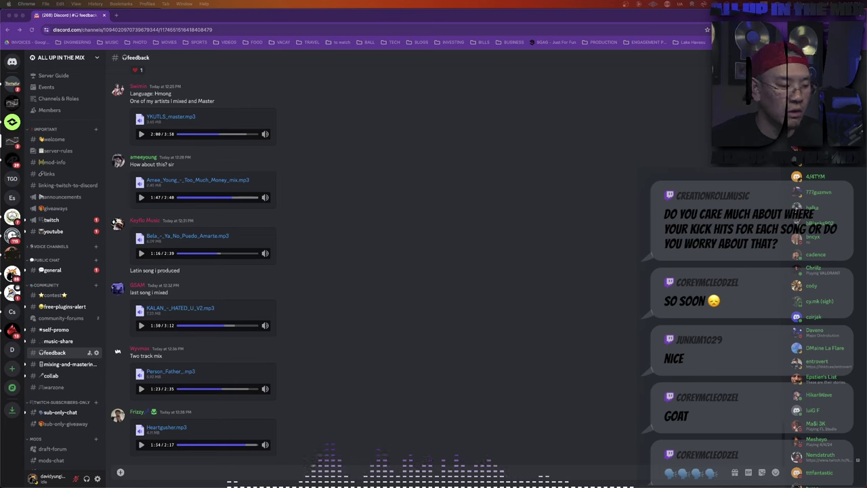